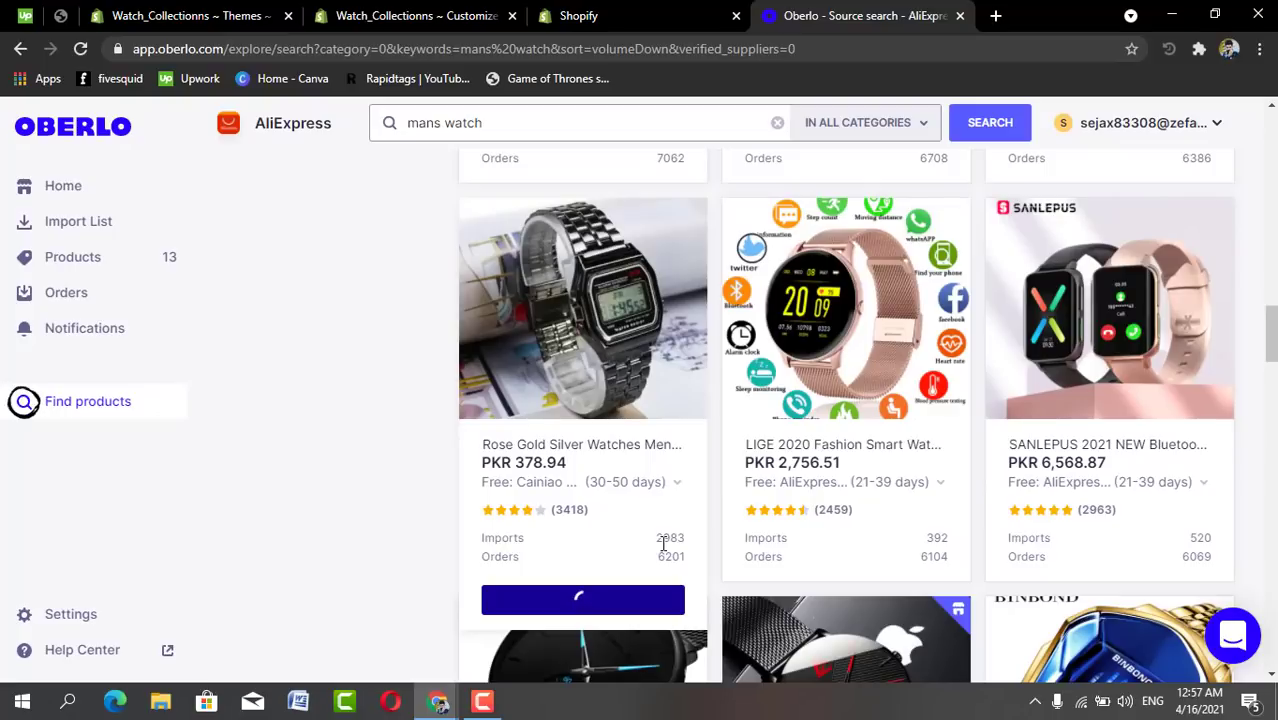
# Add the NEW BINBOND Top Brand watch from the search results to the import list.
pyautogui.scroll(-3, 663, 543)
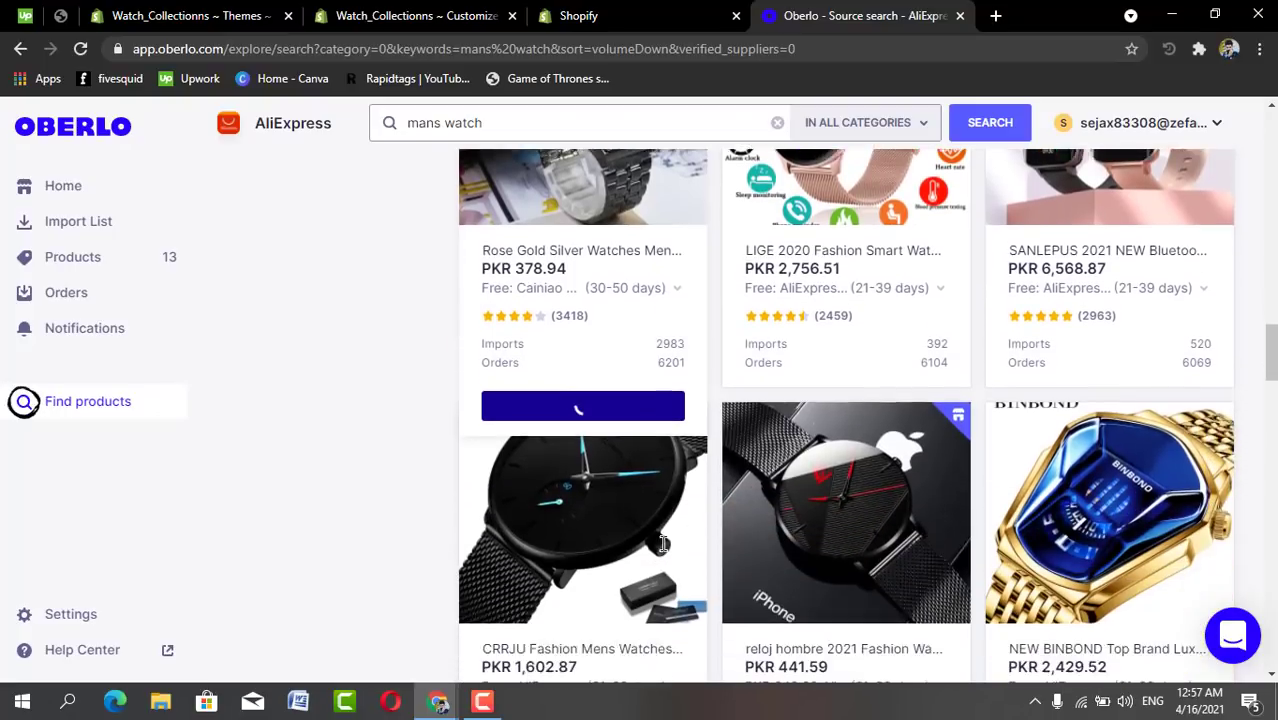
pyautogui.scroll(-2, 663, 543)
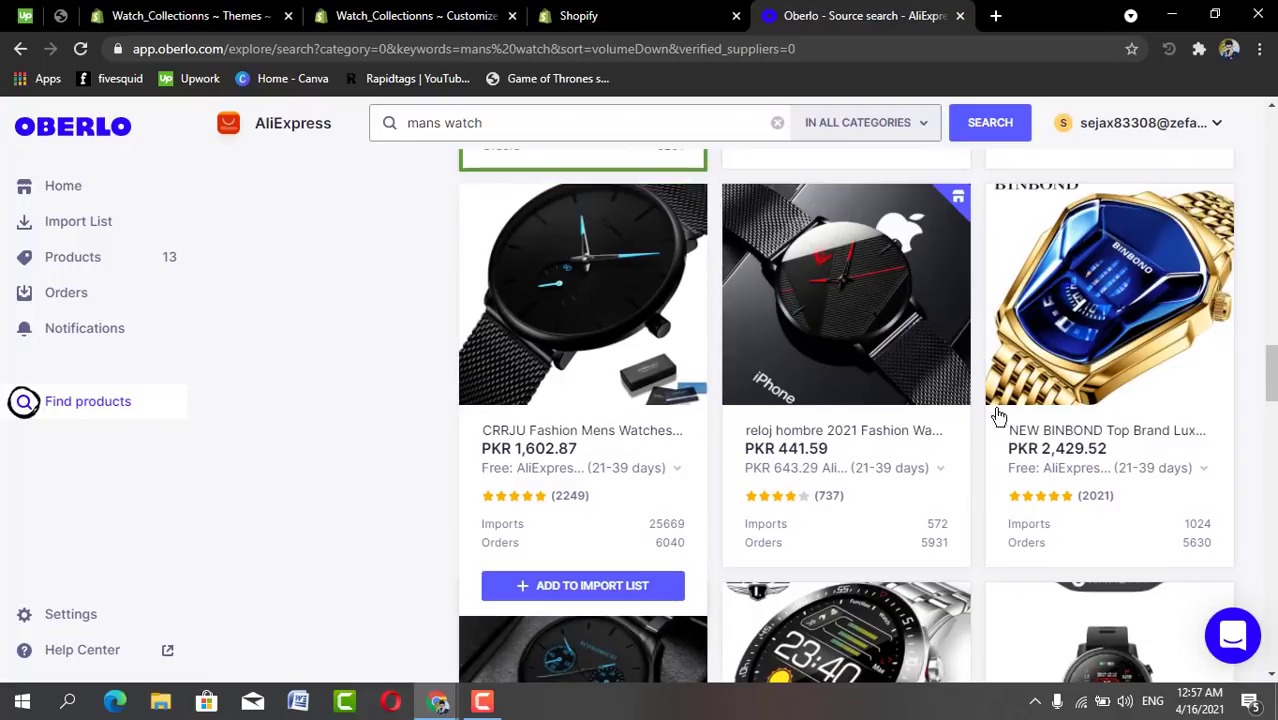
pyautogui.moveTo(1048, 425)
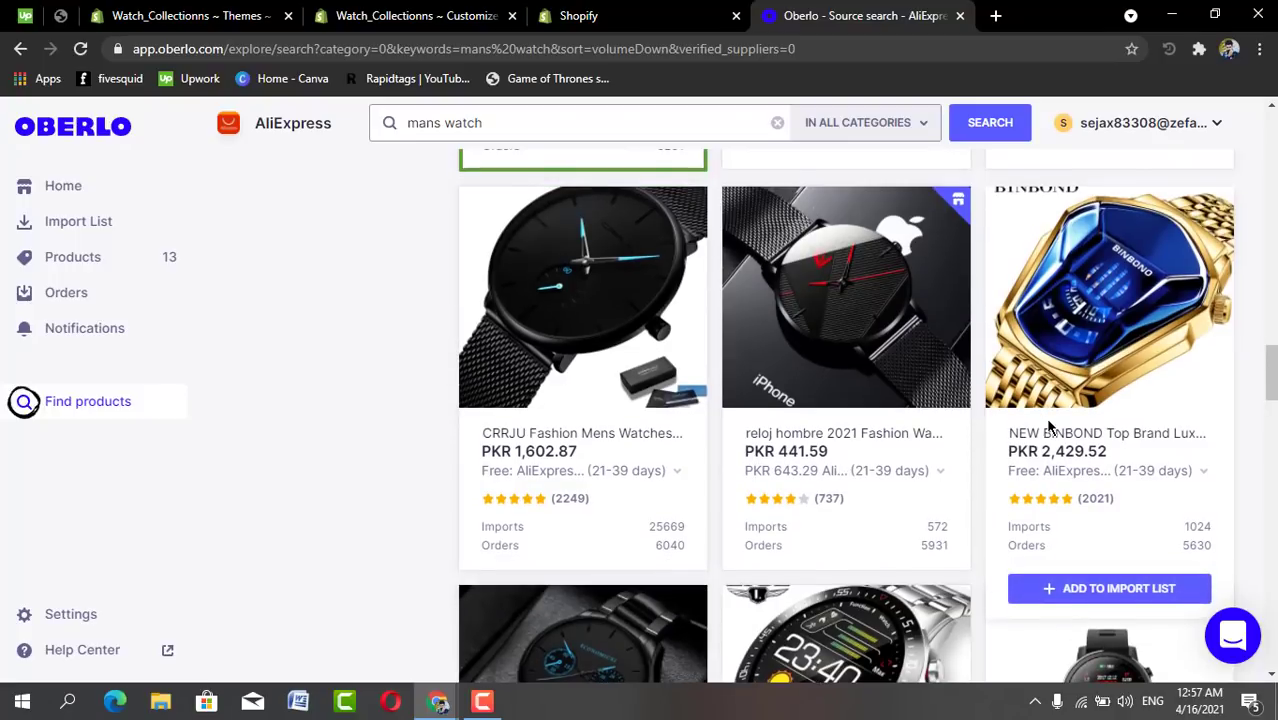
pyautogui.scroll(-1, 1048, 425)
pyautogui.scroll(-2, 1048, 427)
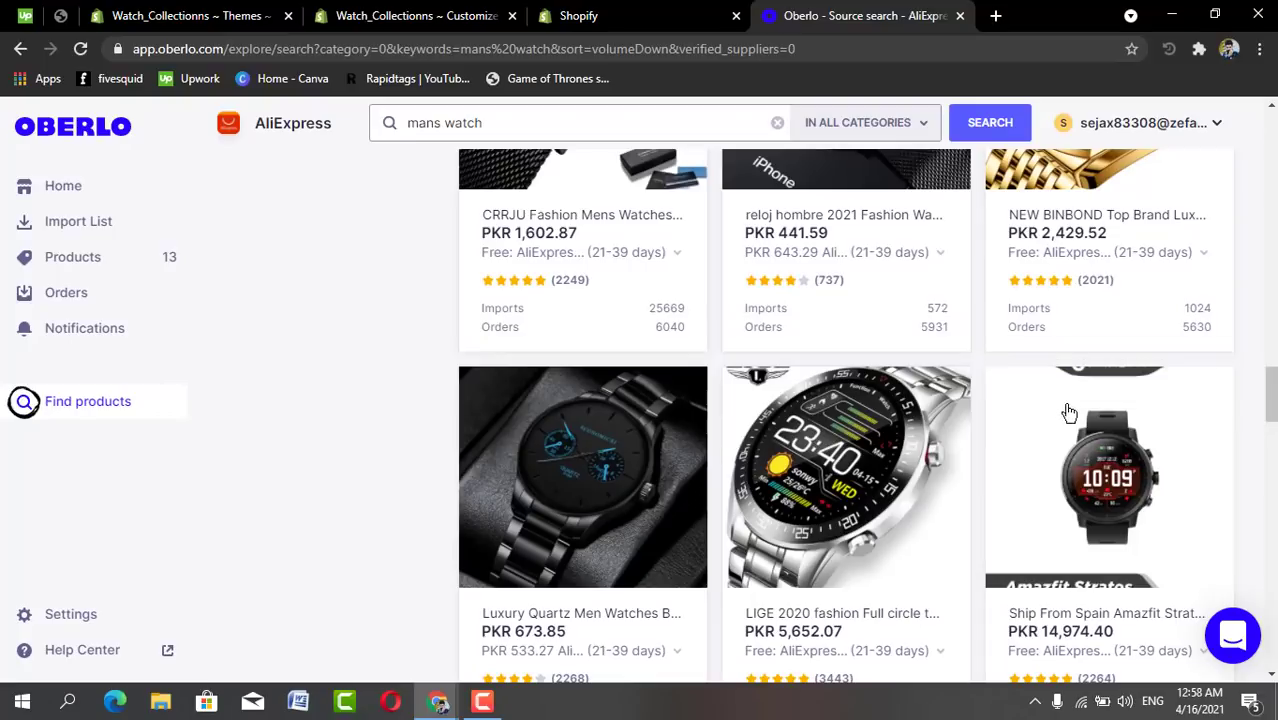
pyautogui.moveTo(1096, 347)
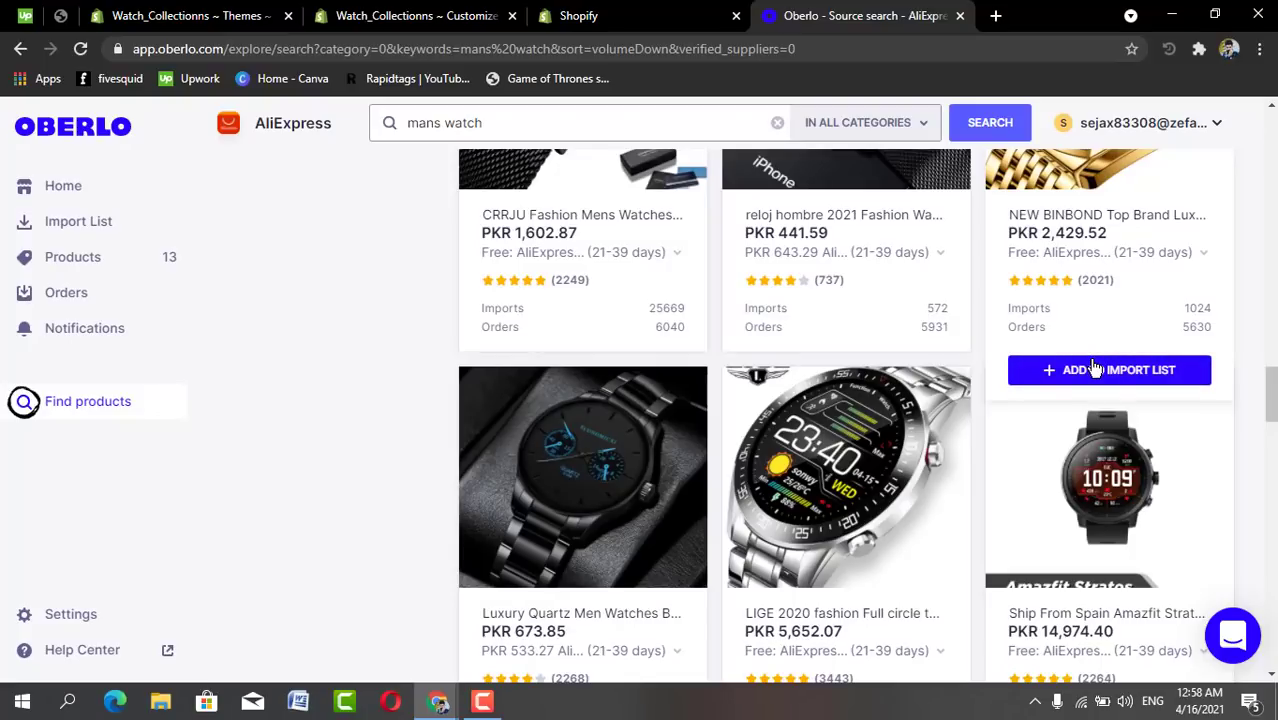
pyautogui.click(1096, 369)
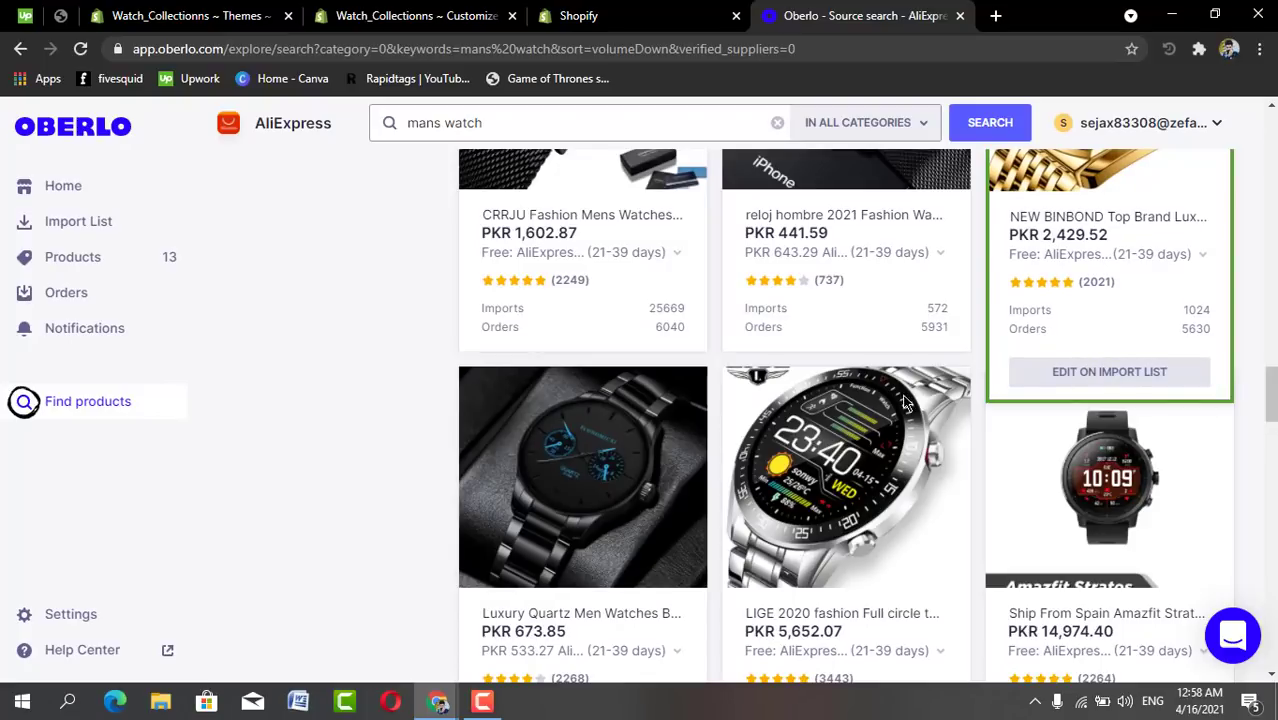
# Open the Oberlo import list with the added products.
pyautogui.click(651, 8)
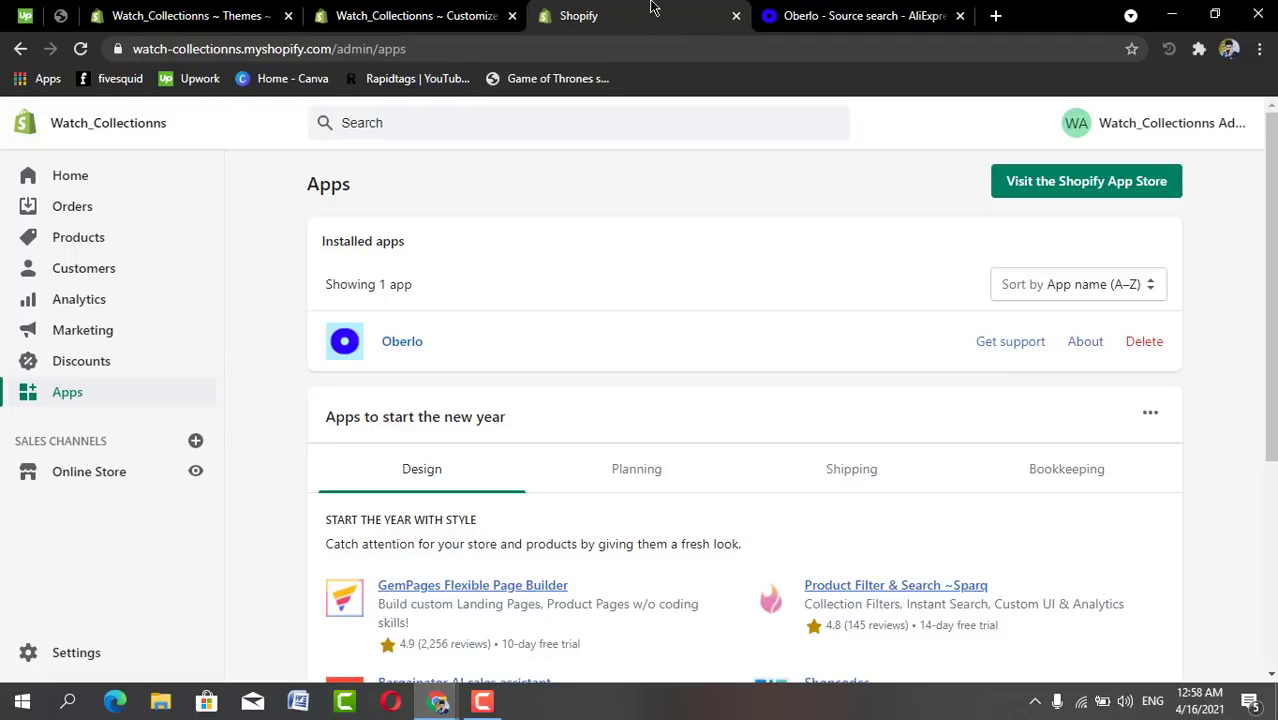
pyautogui.click(820, 8)
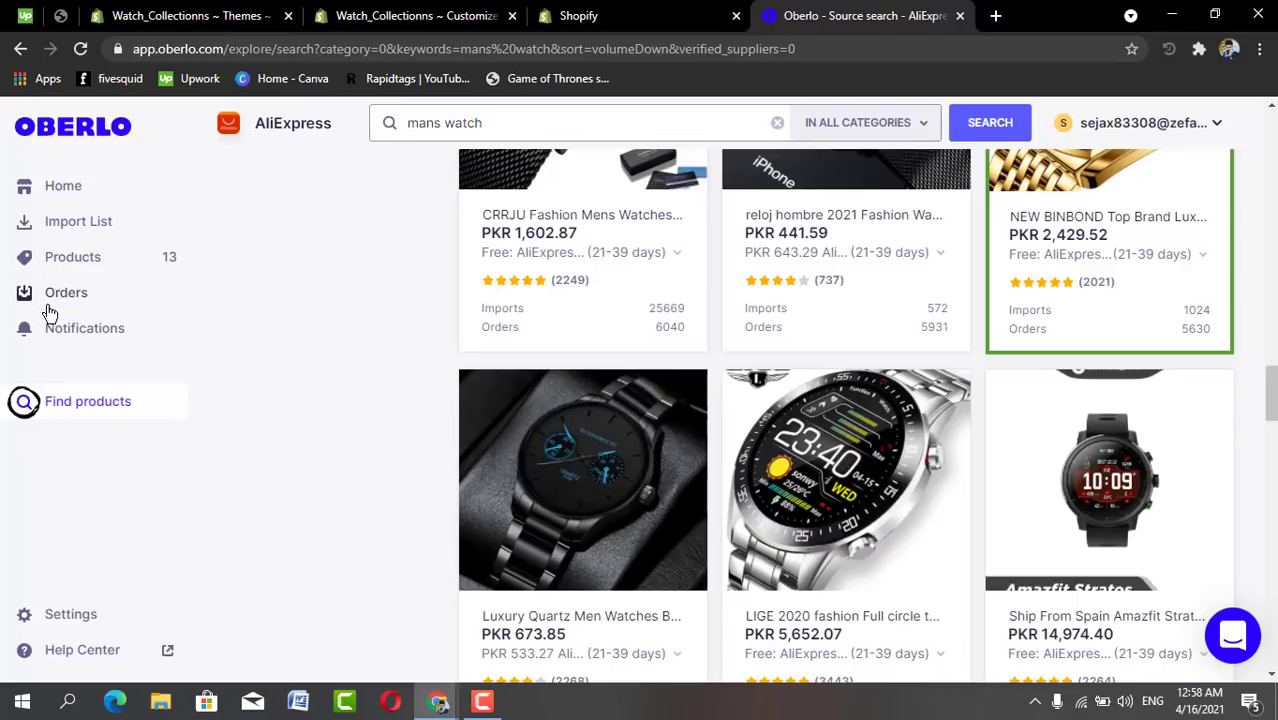
pyautogui.click(102, 230)
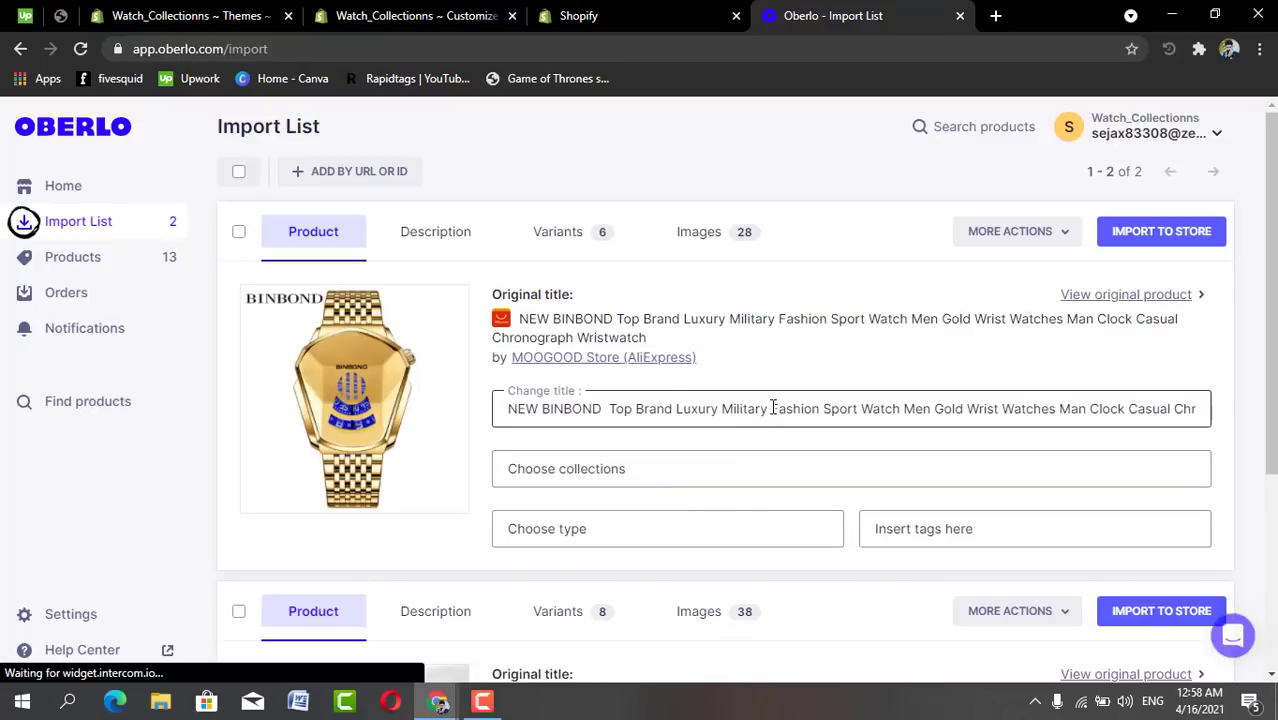
# Shorten the gold BINBOND watch's title to "NEW BINBOND Top Brand Luxury Military" and assign it to Mans Collection.
pyautogui.moveTo(771, 408); pyautogui.dragTo(900, 410)
pyautogui.moveTo(979, 418); pyautogui.dragTo(1205, 410)
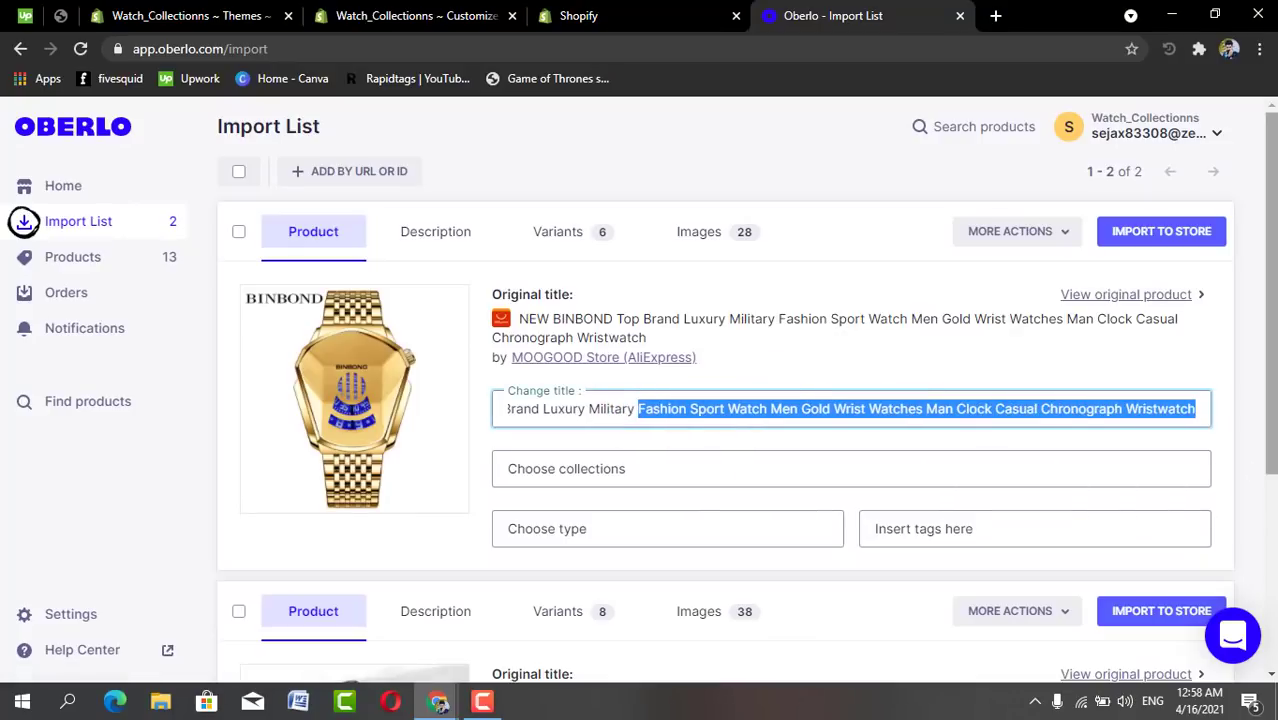
pyautogui.press('BackSpace')
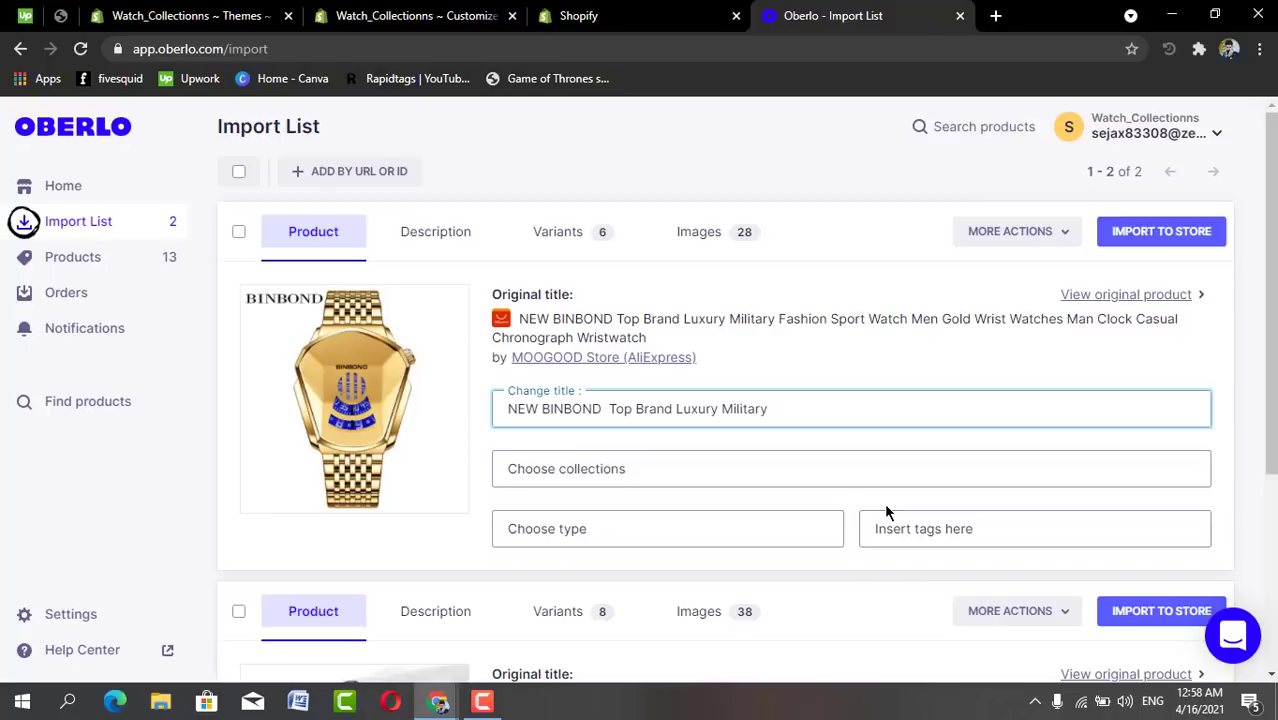
pyautogui.click(680, 473)
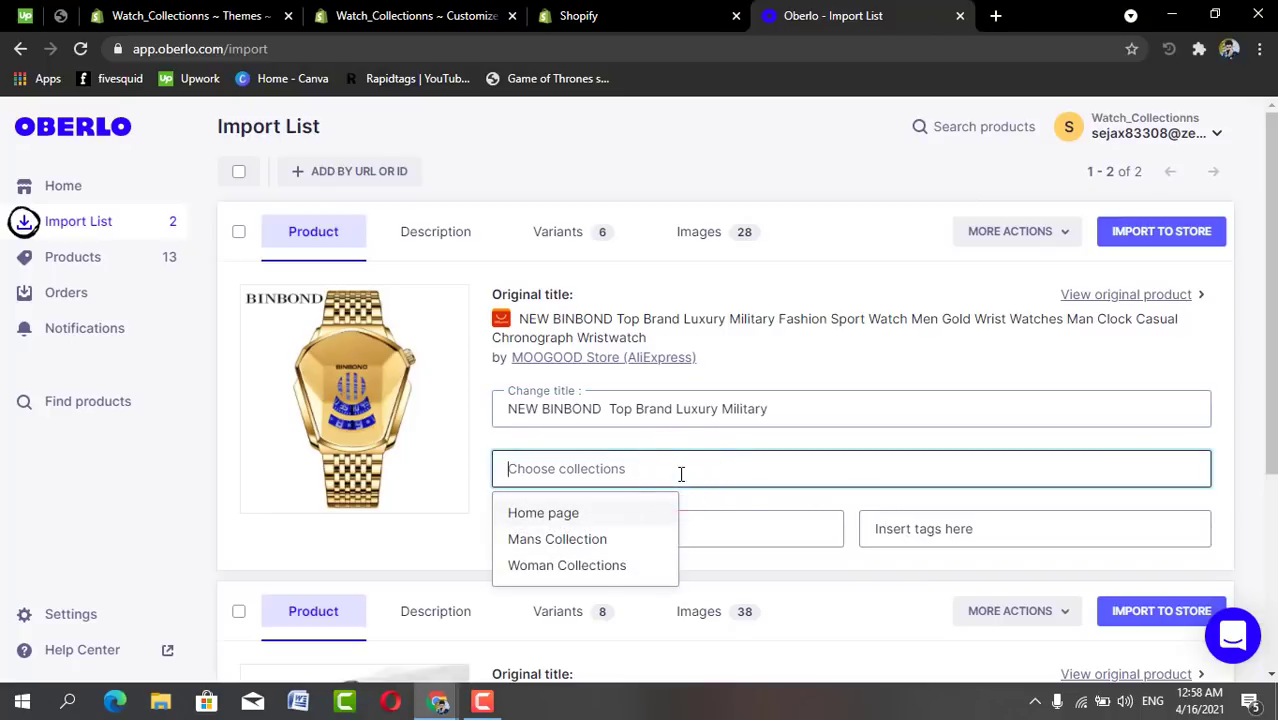
pyautogui.click(582, 543)
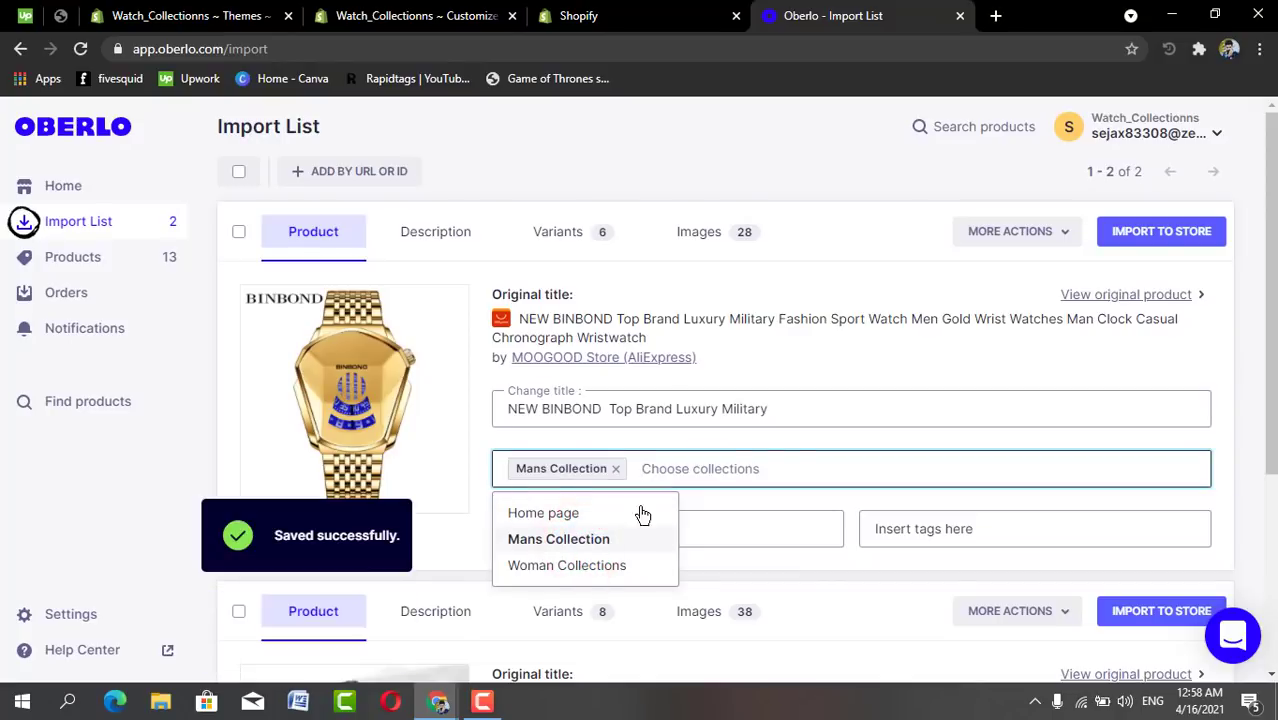
# Shorten the digital watch's title to "Rose Gold Silver Watches Men" and assign it to Mans Collection.
pyautogui.scroll(-2, 802, 463)
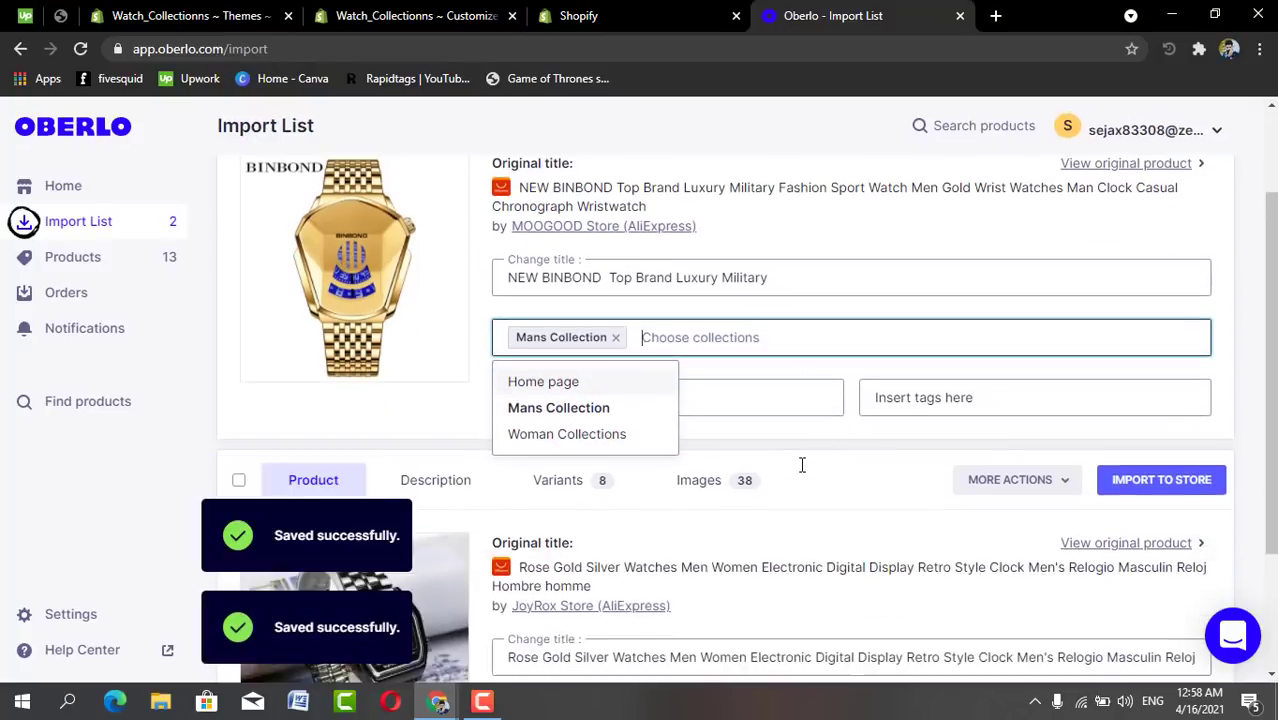
pyautogui.scroll(-3, 802, 463)
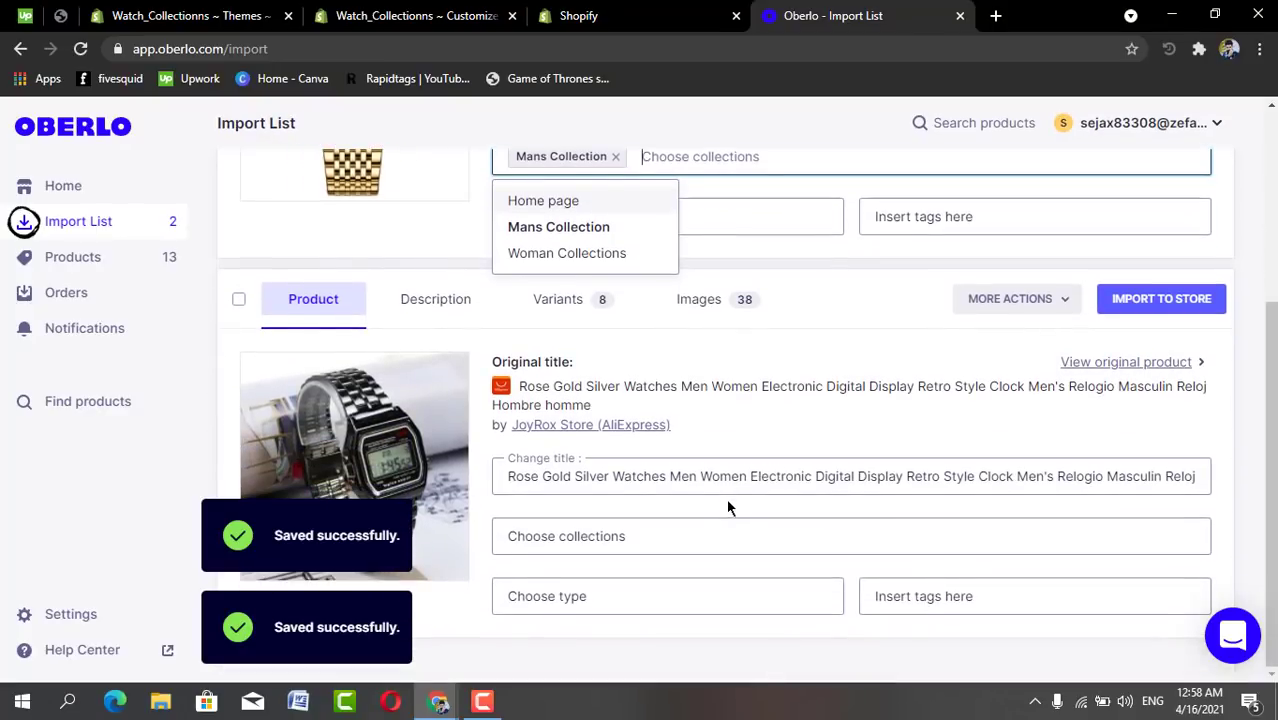
pyautogui.click(755, 476)
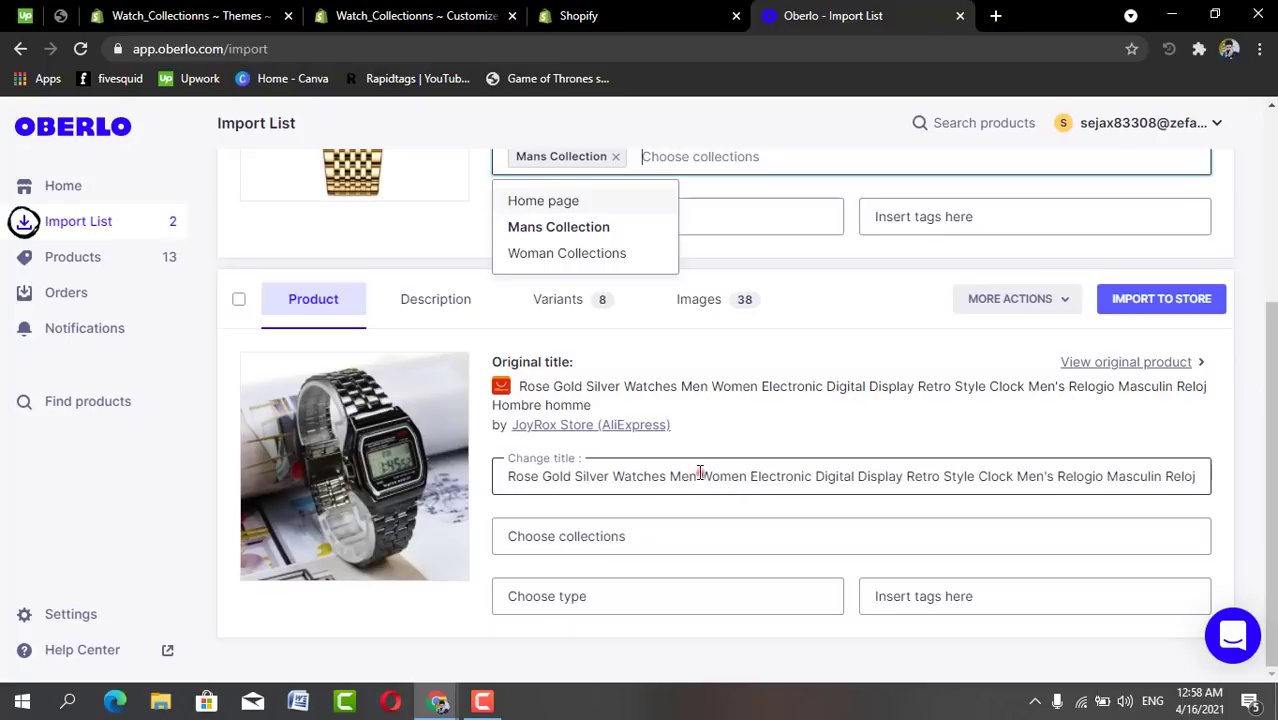
pyautogui.click(700, 472)
pyautogui.moveTo(700, 472); pyautogui.dragTo(1215, 478)
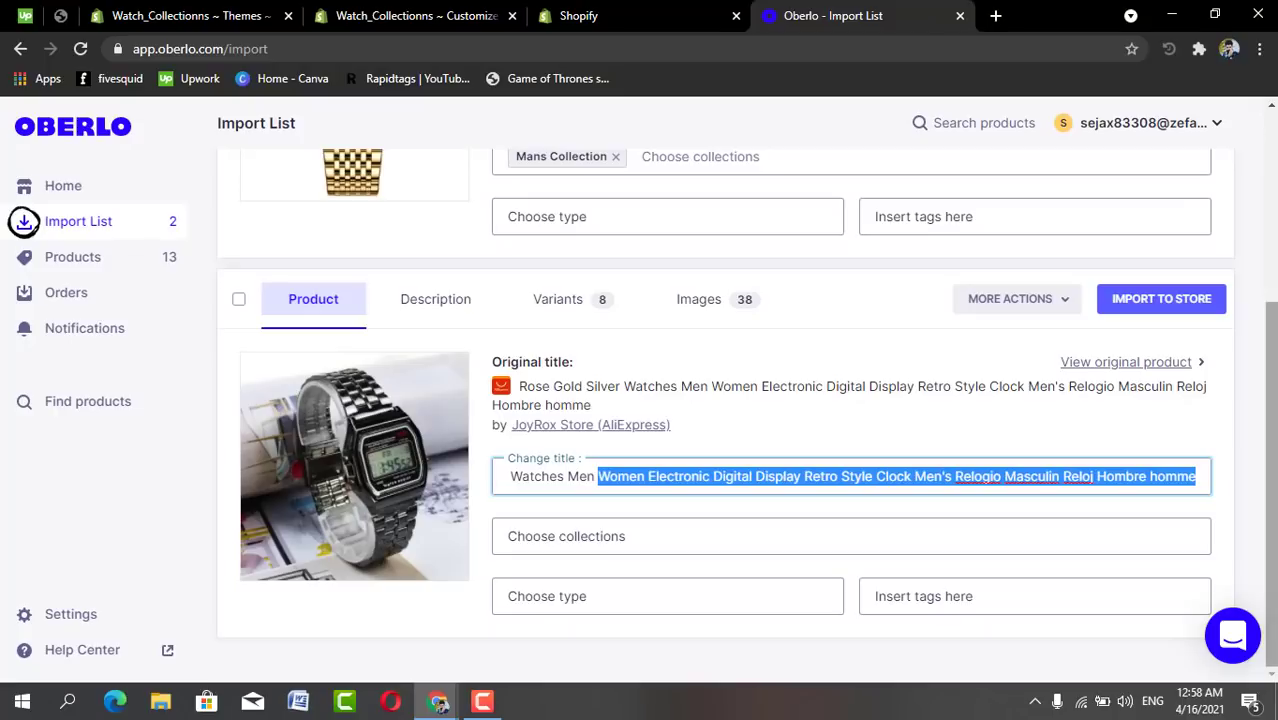
pyautogui.press('BackSpace')
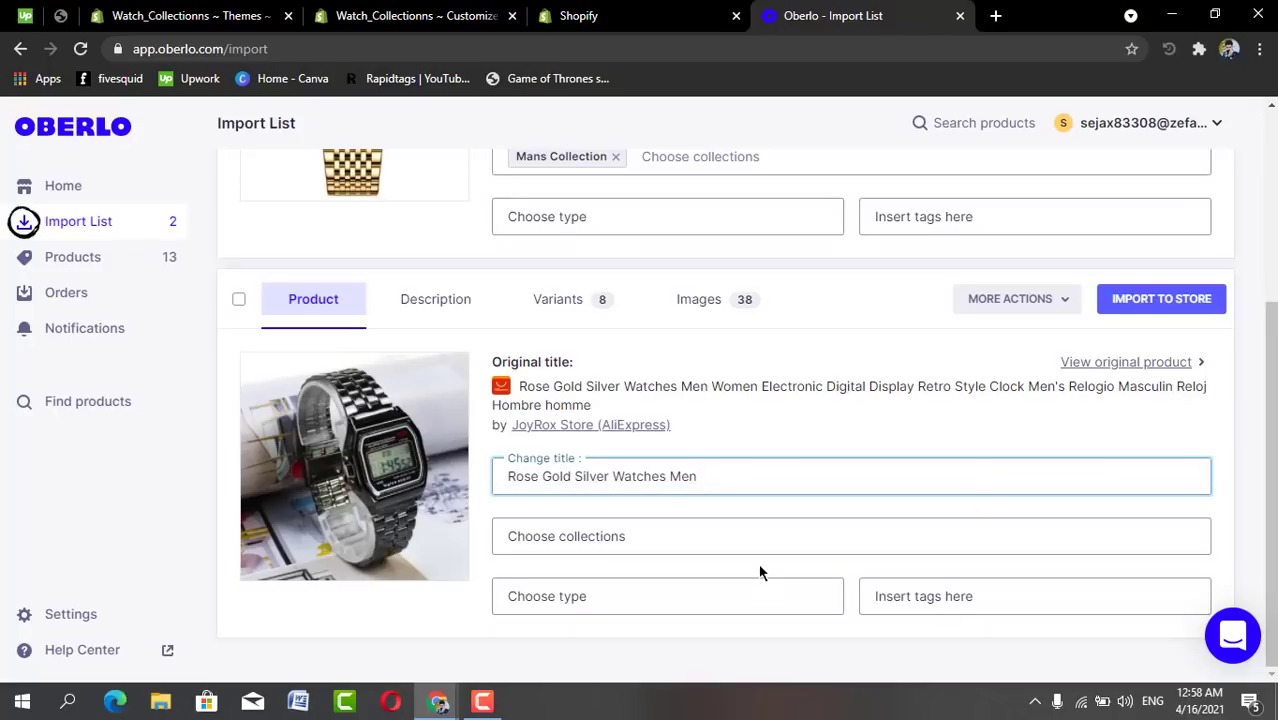
pyautogui.click(732, 537)
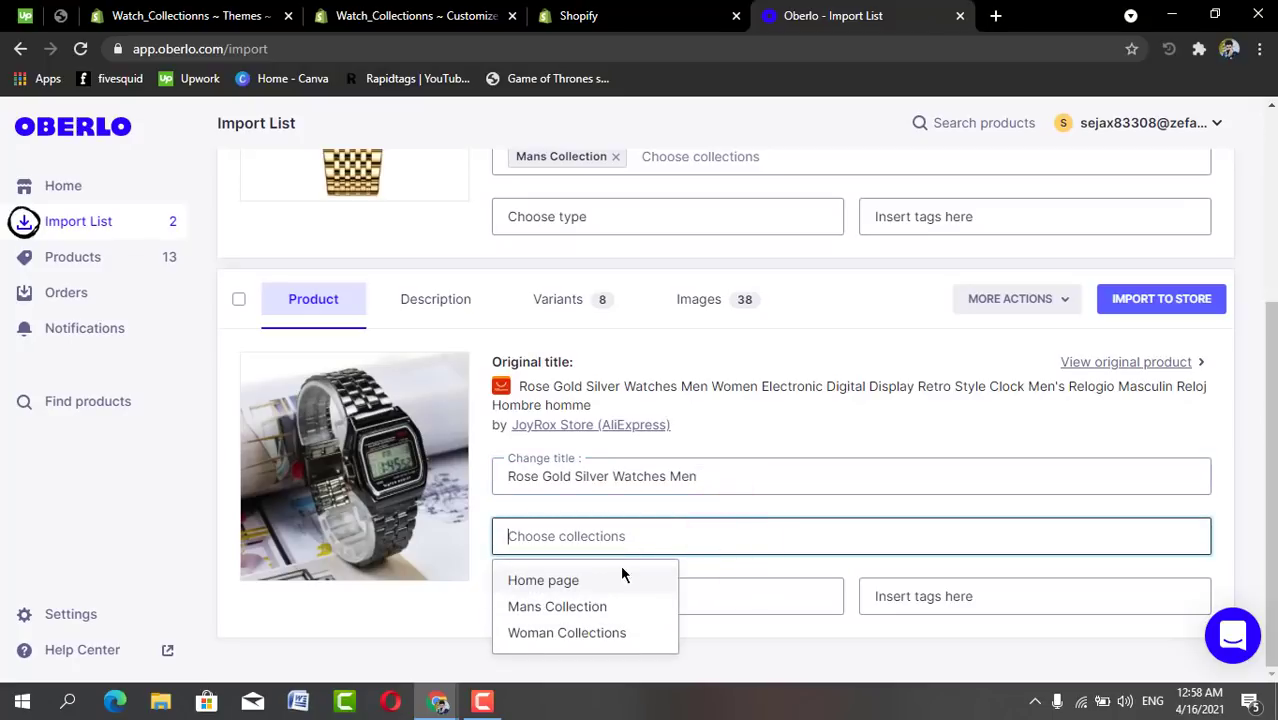
pyautogui.click(588, 608)
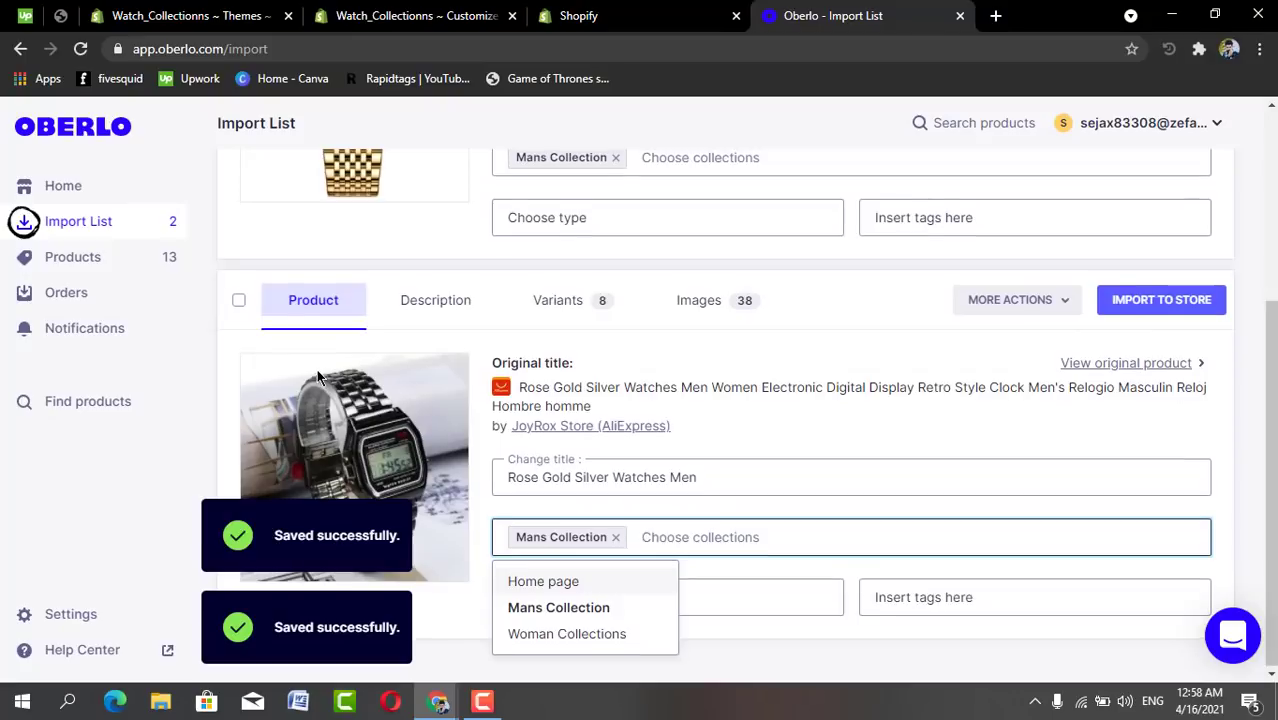
# Select both products on the import list and push them all to the store.
pyautogui.scroll(3, 318, 376)
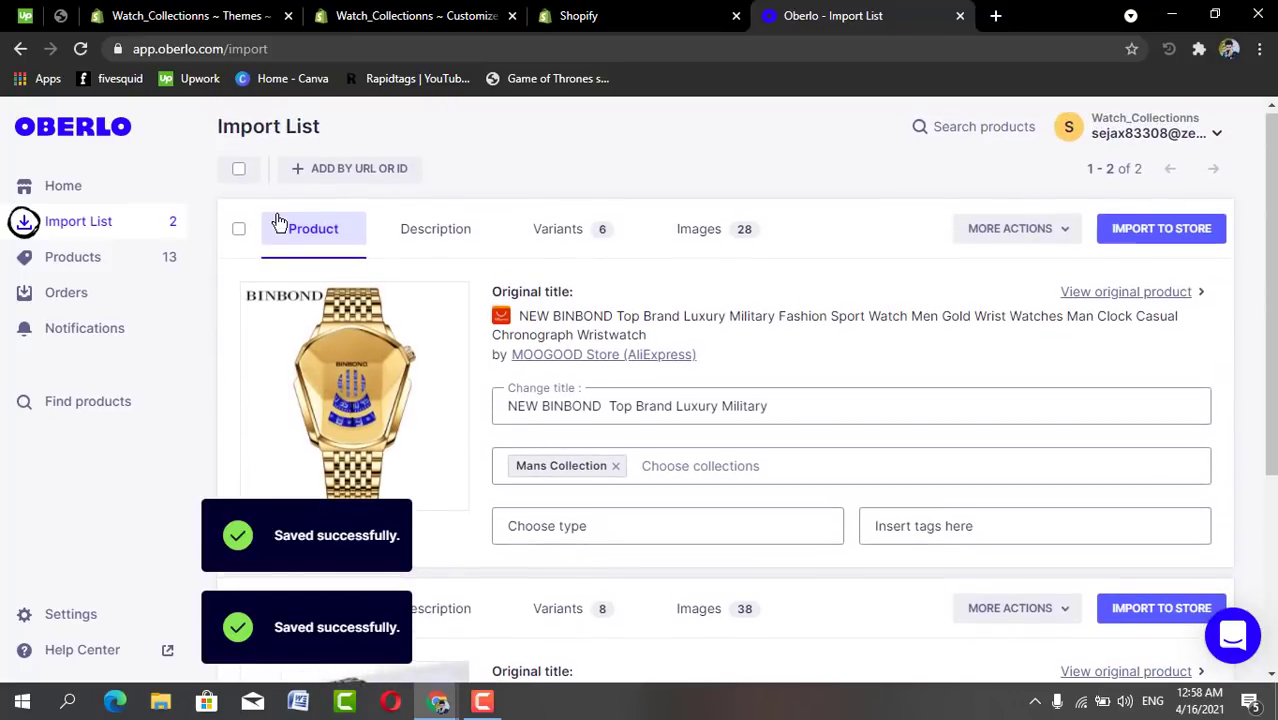
pyautogui.click(240, 172)
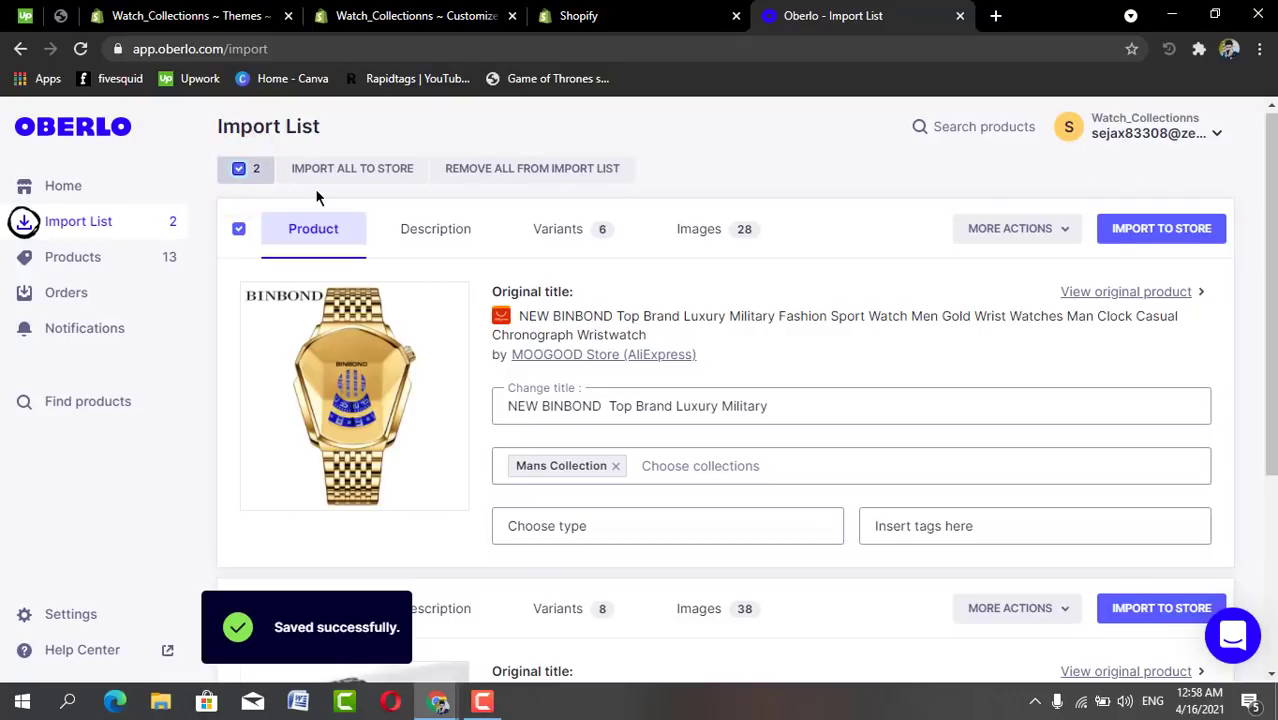
pyautogui.click(403, 172)
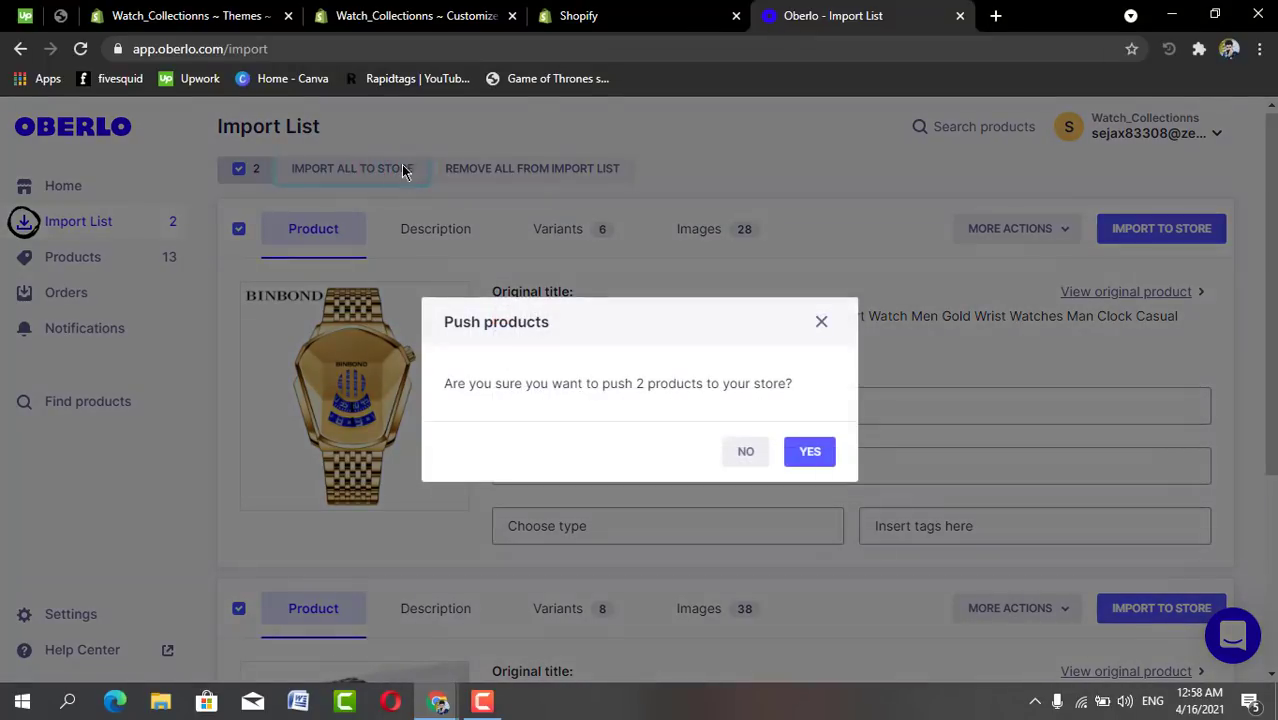
pyautogui.click(810, 455)
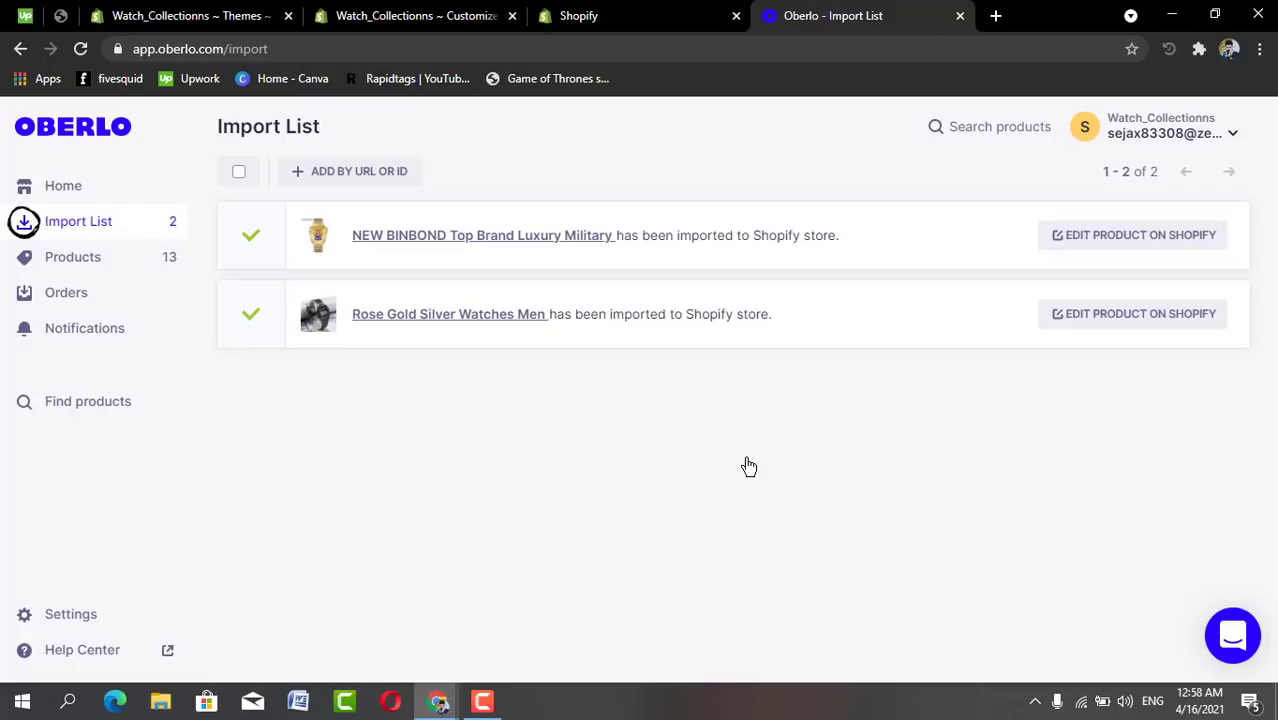
# Switch to the Shopify theme editor and review the Featured collection and Men's Collection sections in the home page preview.
pyautogui.click(362, 8)
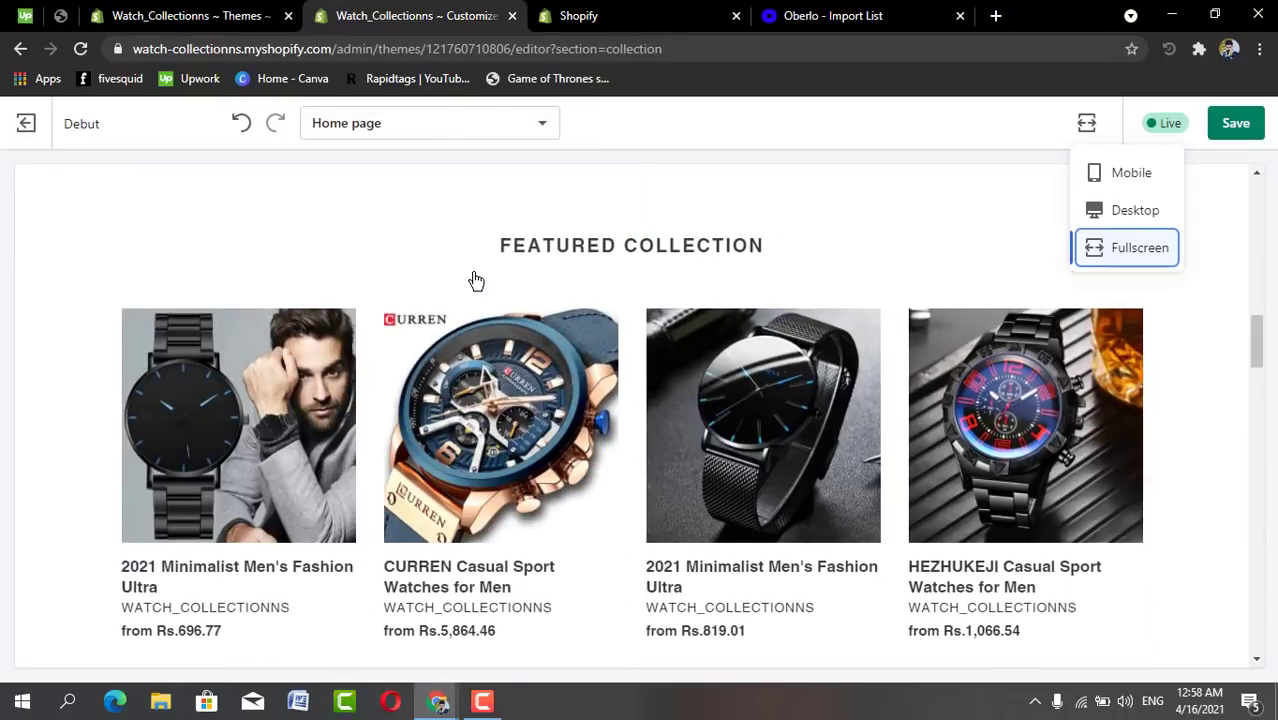
pyautogui.scroll(-2, 470, 350)
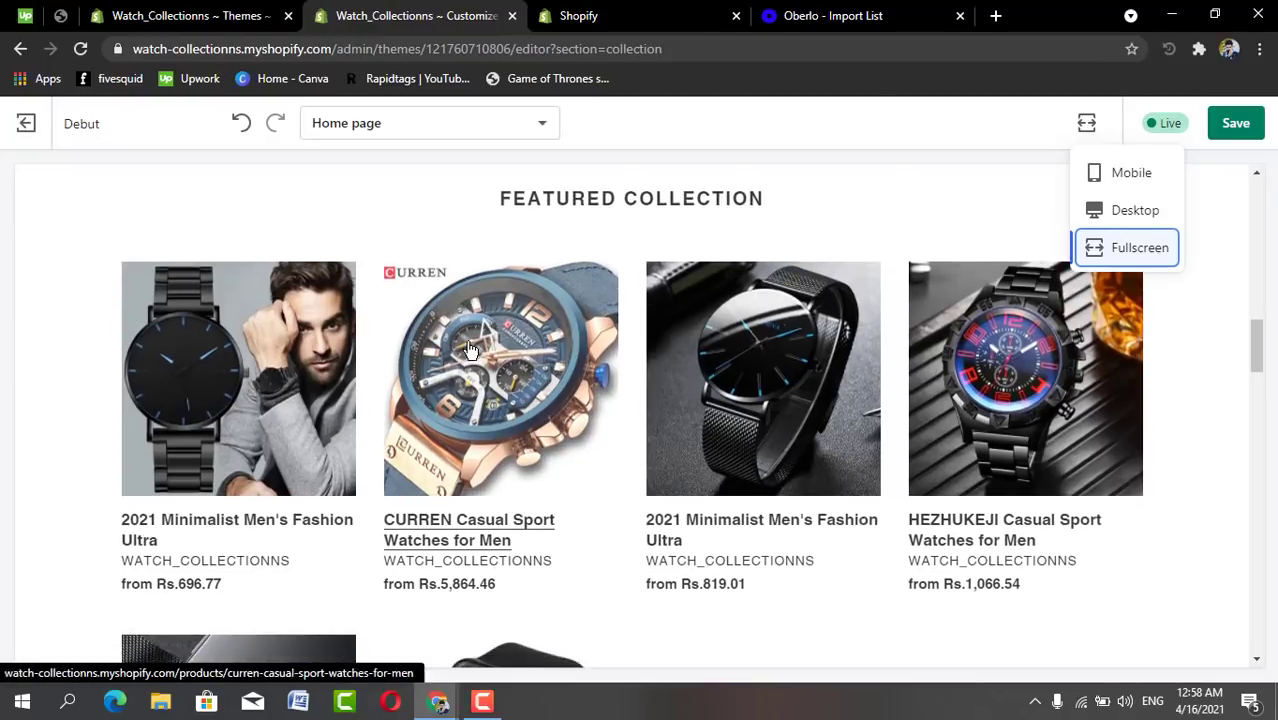
pyautogui.scroll(-4, 470, 350)
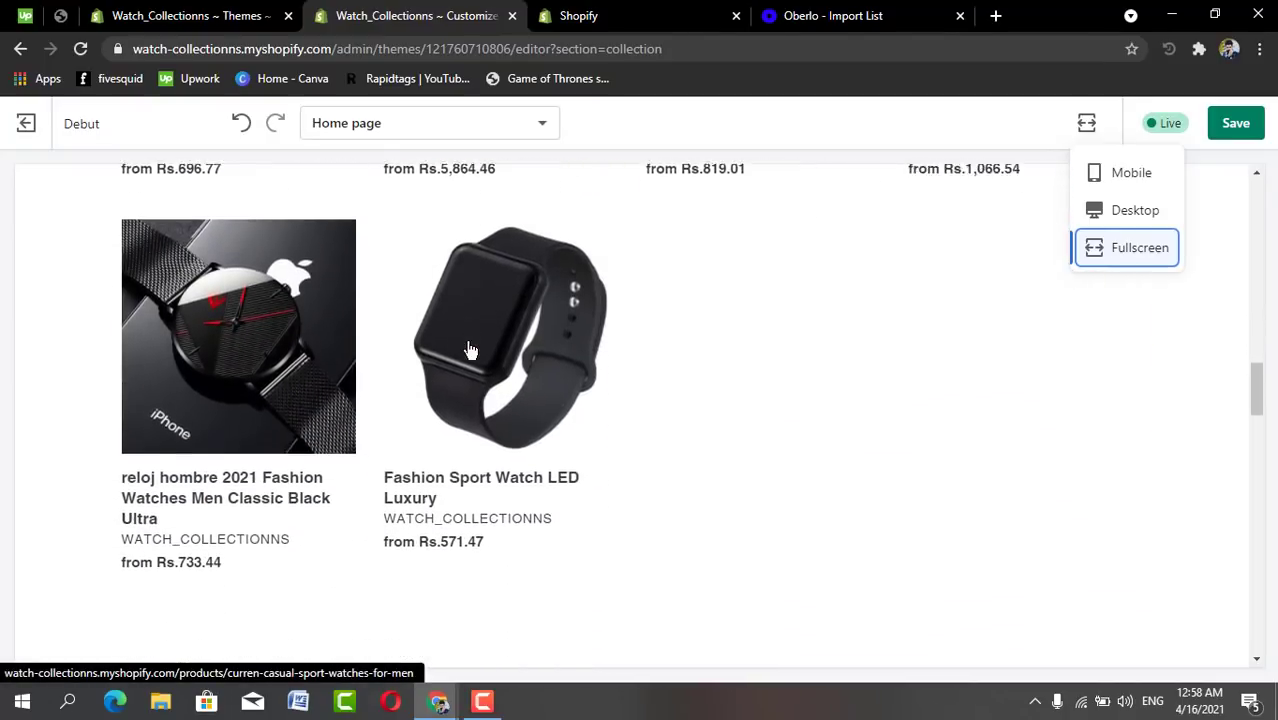
pyautogui.scroll(5, 470, 350)
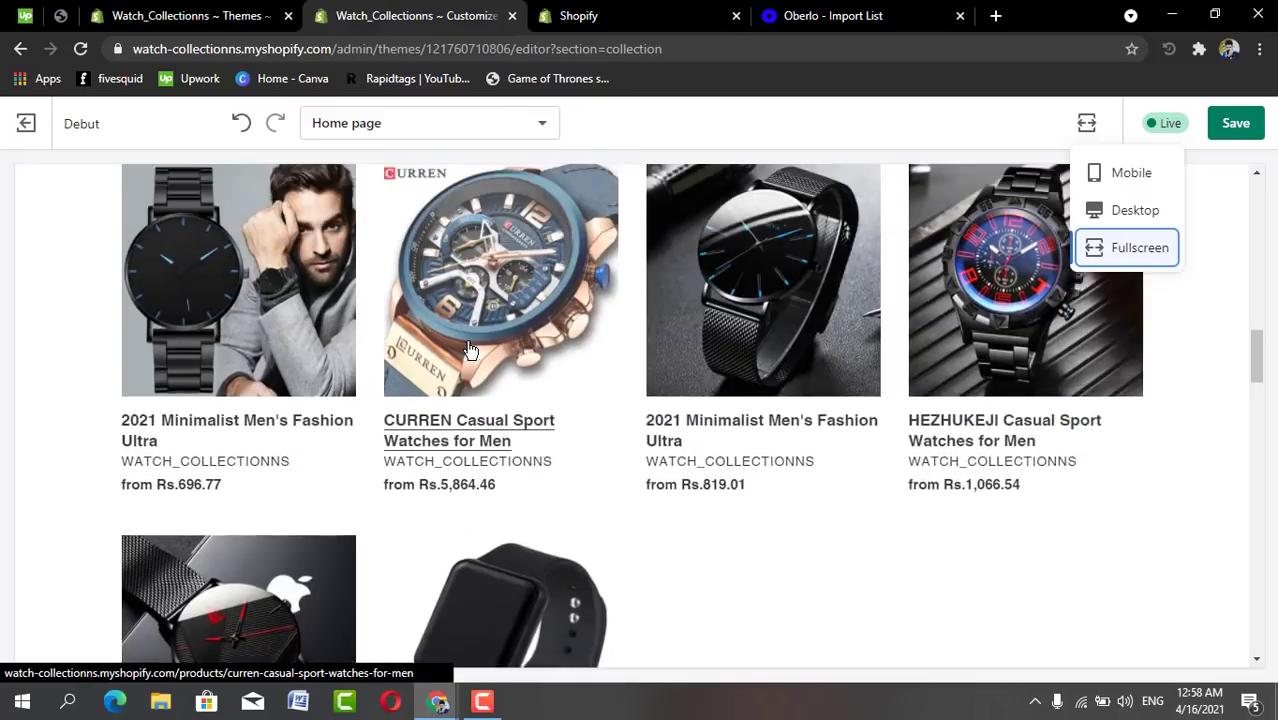
pyautogui.scroll(5, 470, 350)
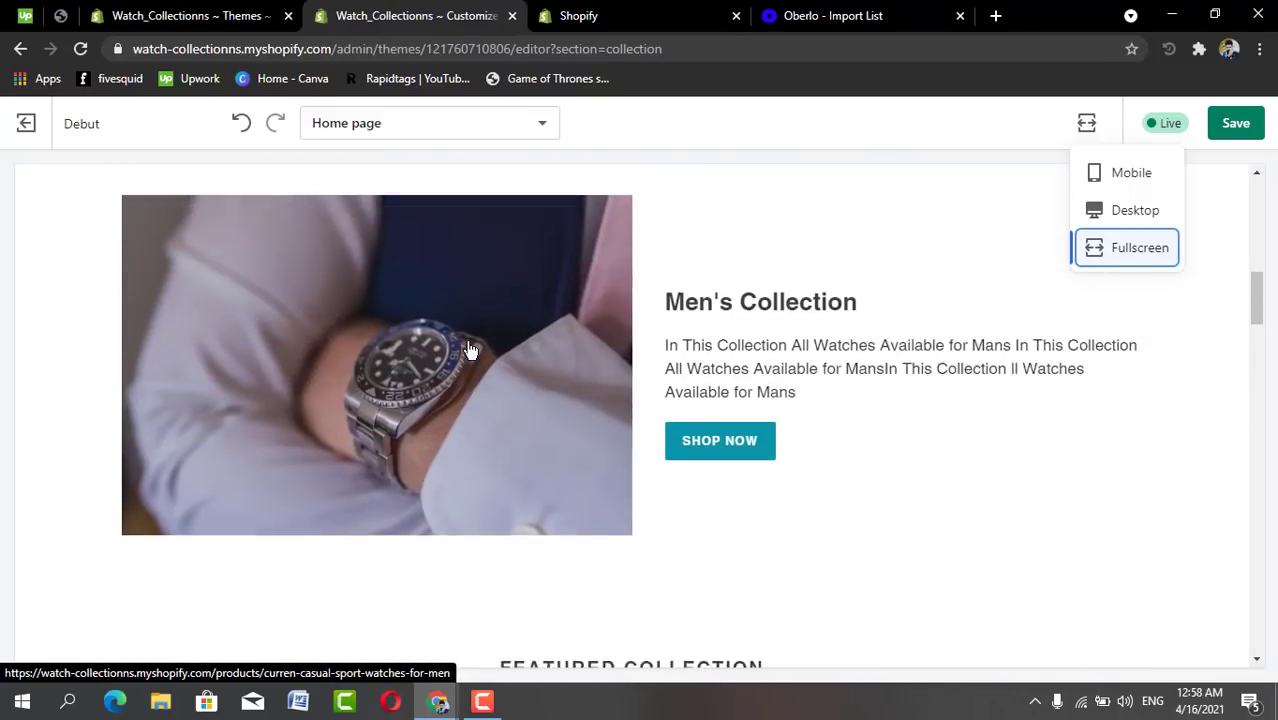
pyautogui.scroll(1, 476, 345)
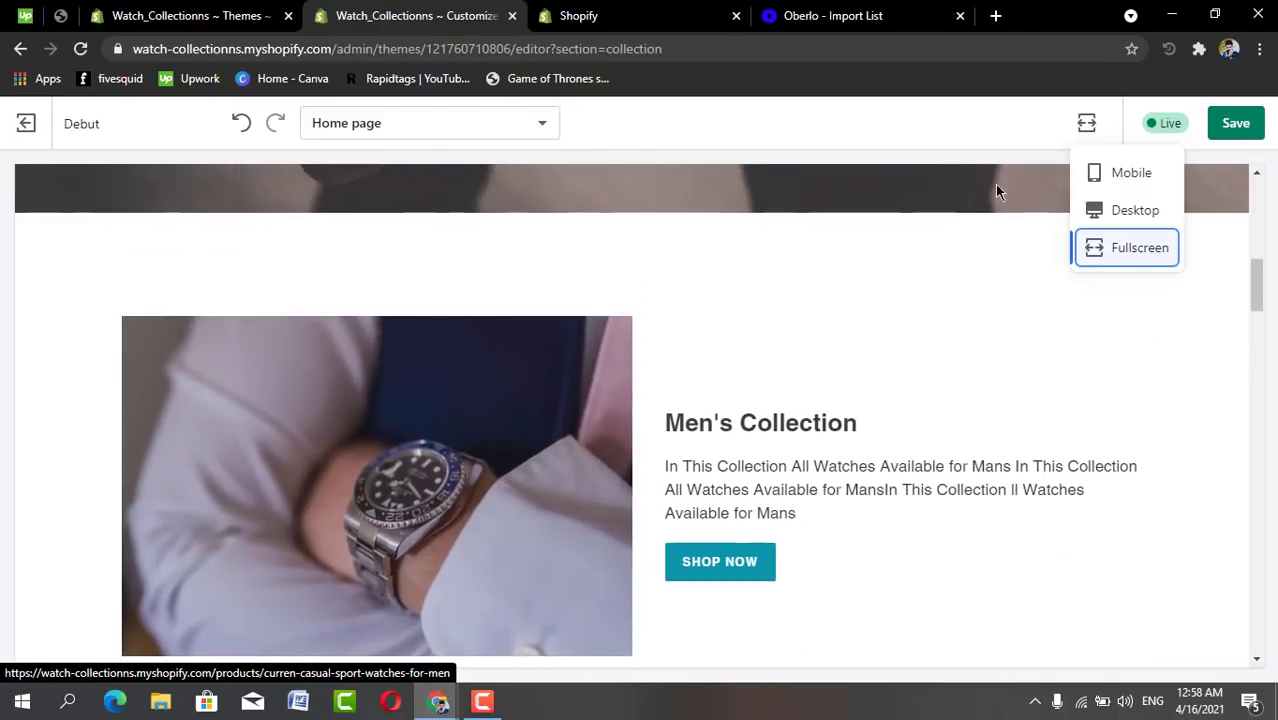
# Switch the home page preview to Desktop size and set the Featured collection section's products per row to 3.
pyautogui.click(1103, 213)
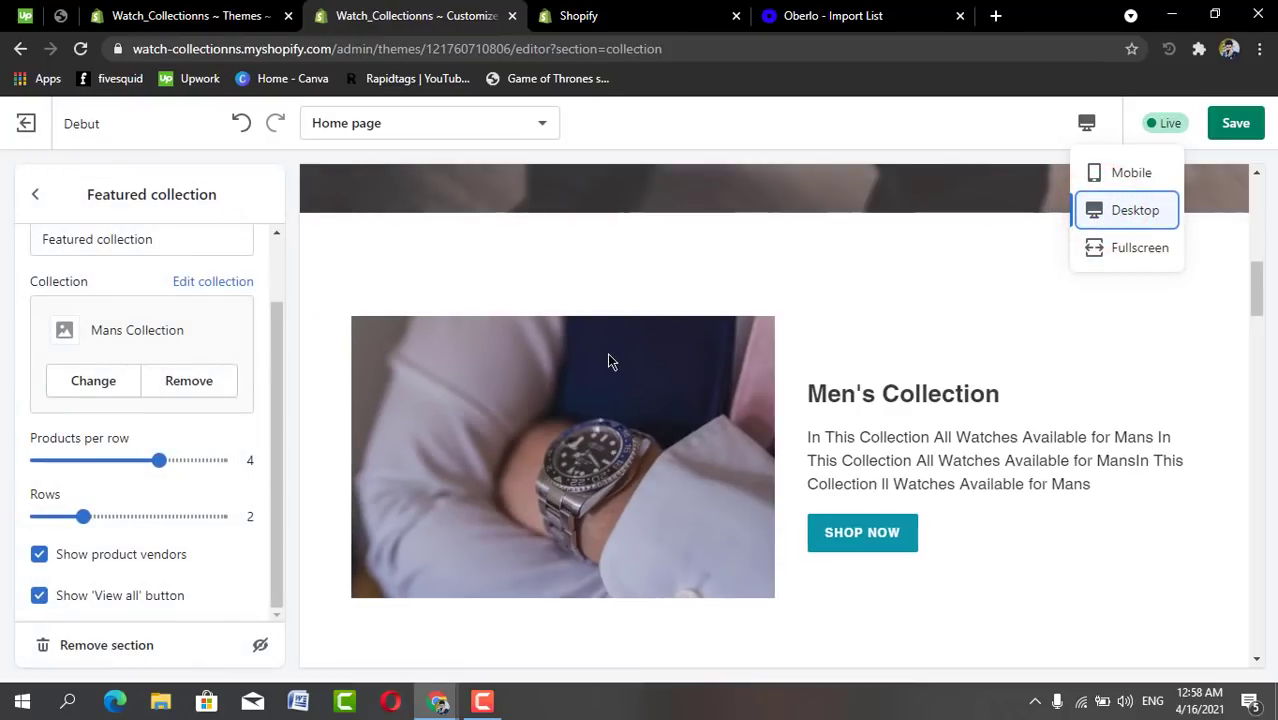
pyautogui.scroll(-3, 607, 352)
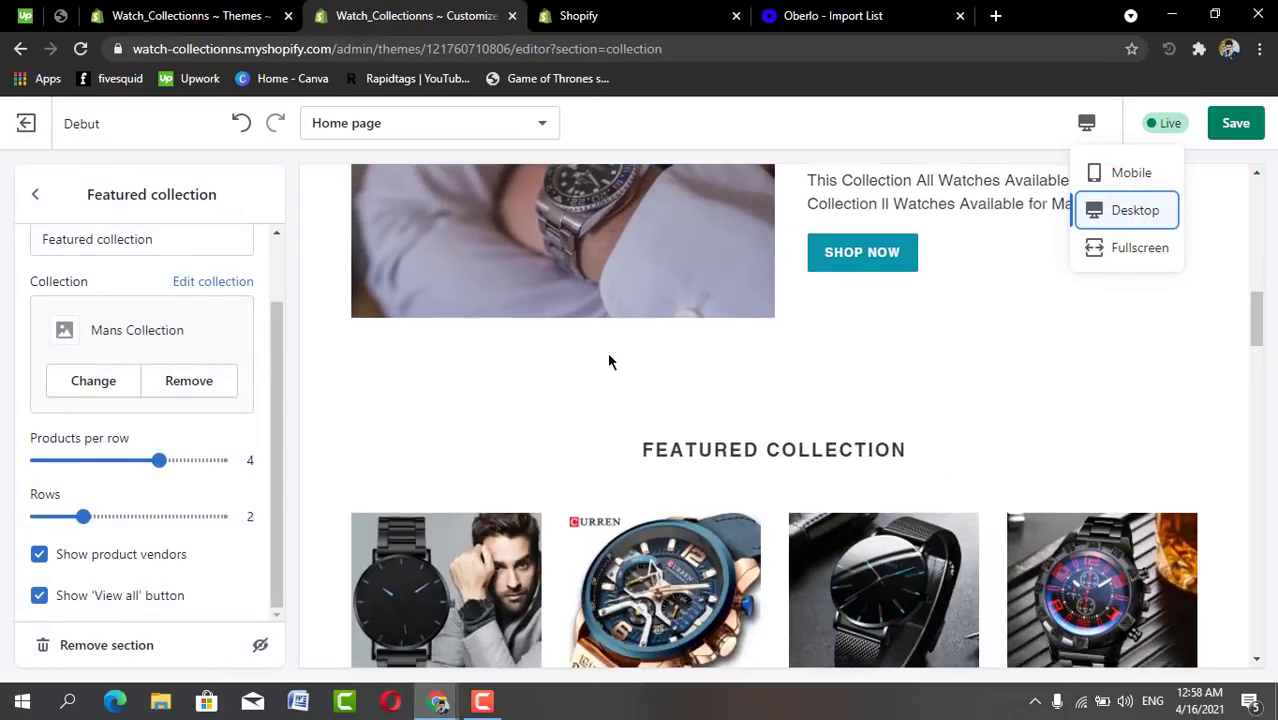
pyautogui.scroll(-5, 609, 361)
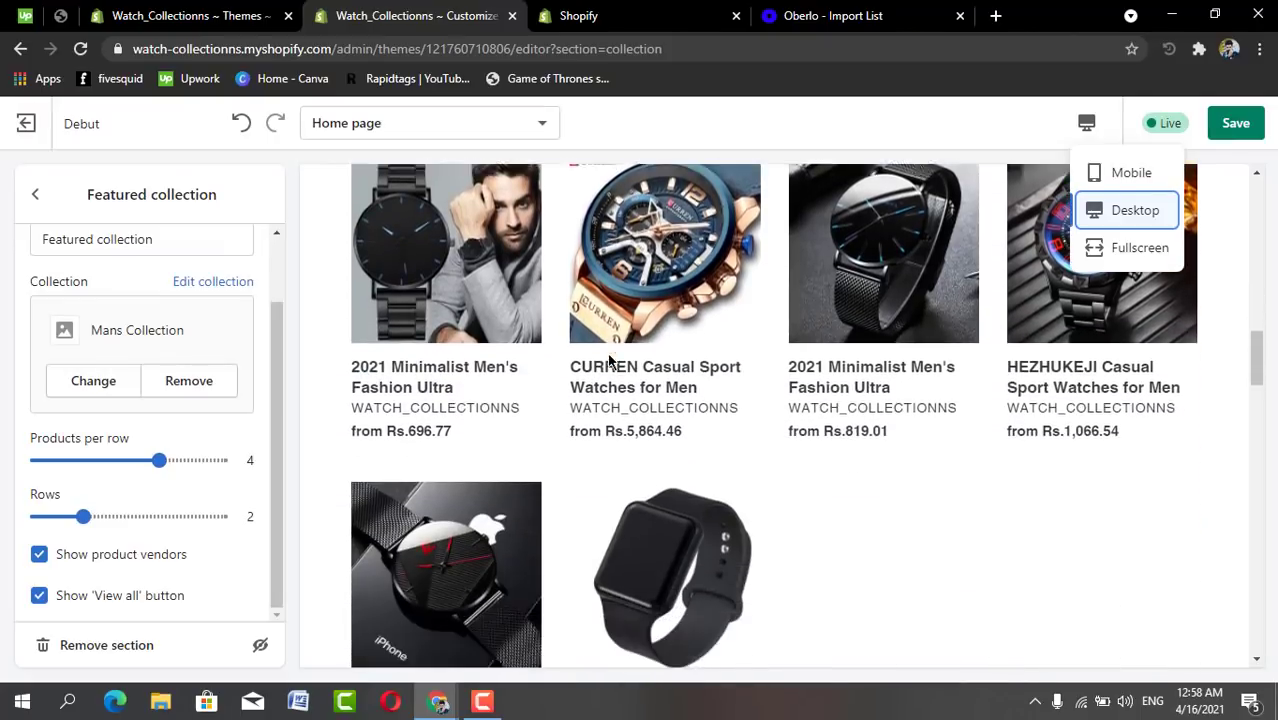
pyautogui.scroll(-1, 609, 361)
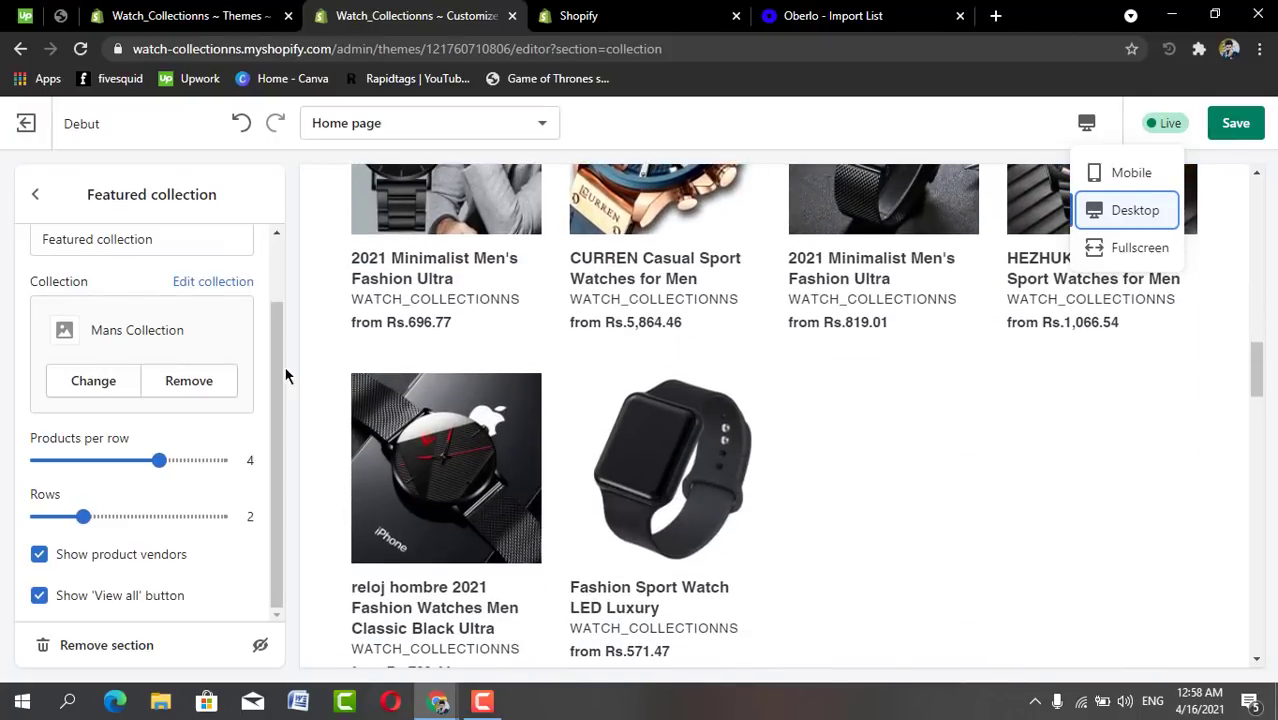
pyautogui.click(157, 461)
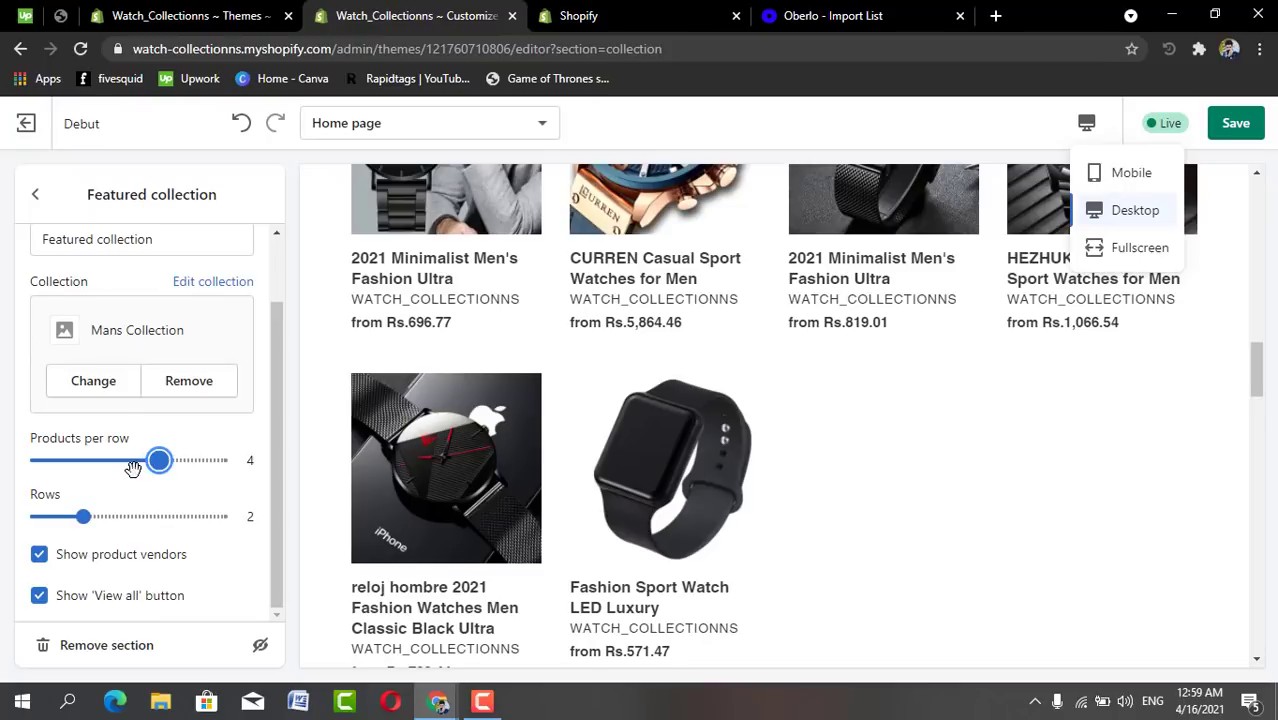
pyautogui.click(135, 469)
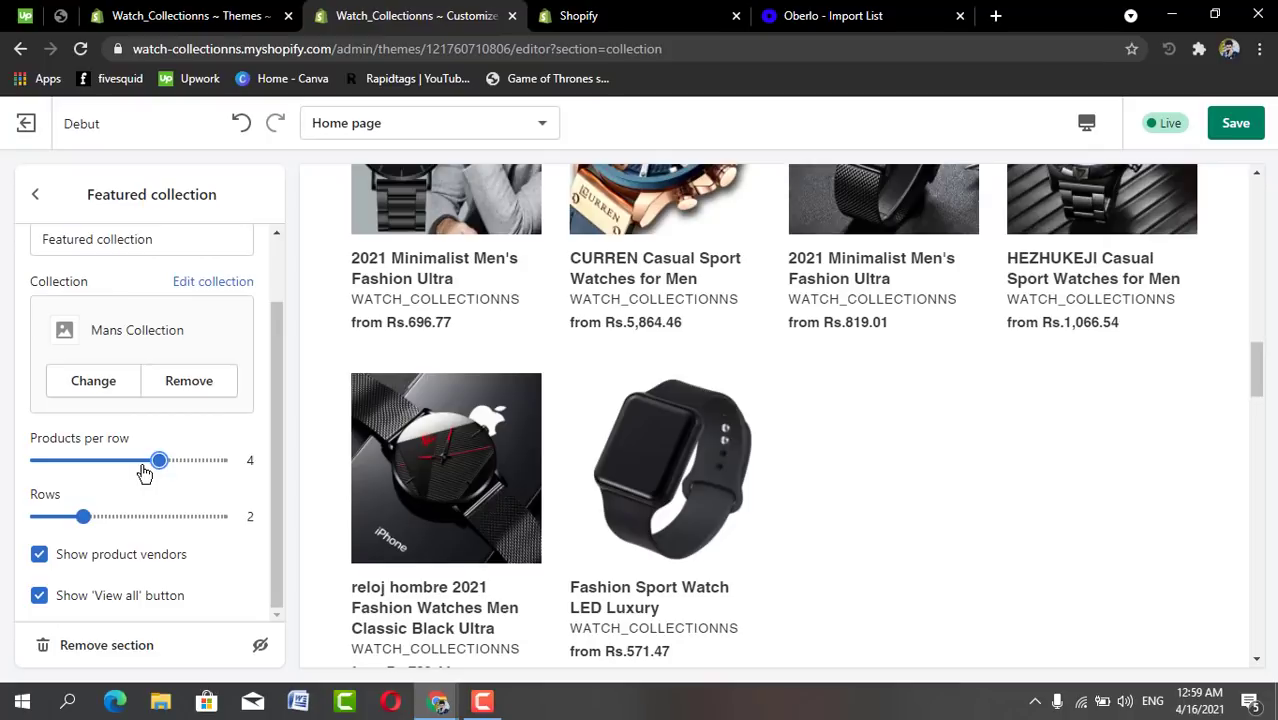
pyautogui.click(134, 464)
pyautogui.click(121, 463)
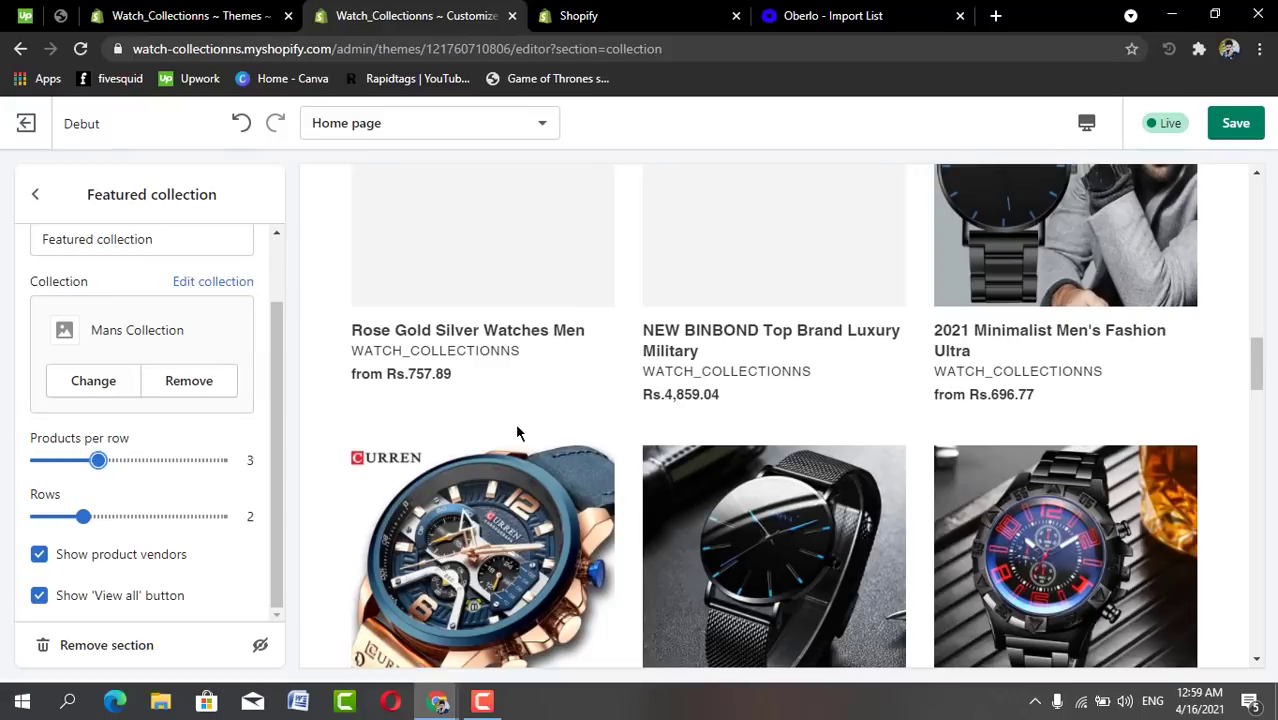
# Review the three-column Featured collection in the preview, then the sections above it up to the store header.
pyautogui.scroll(-5, 650, 428)
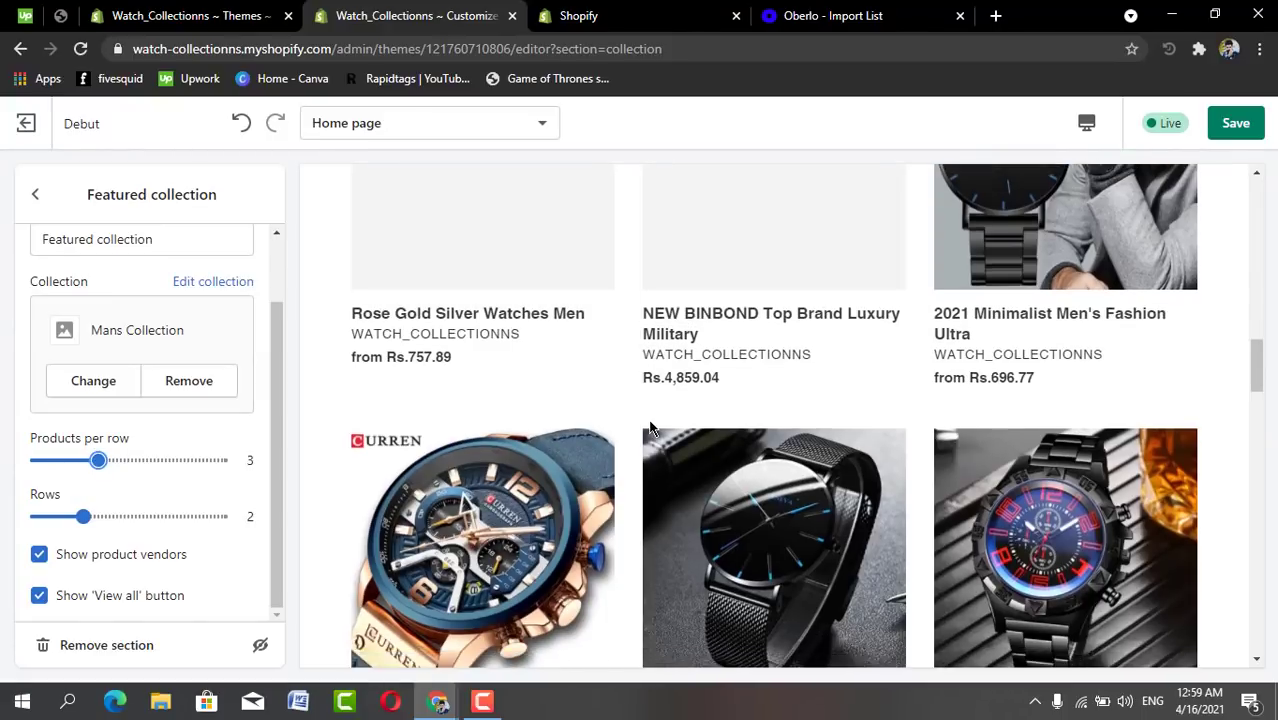
pyautogui.scroll(5, 650, 428)
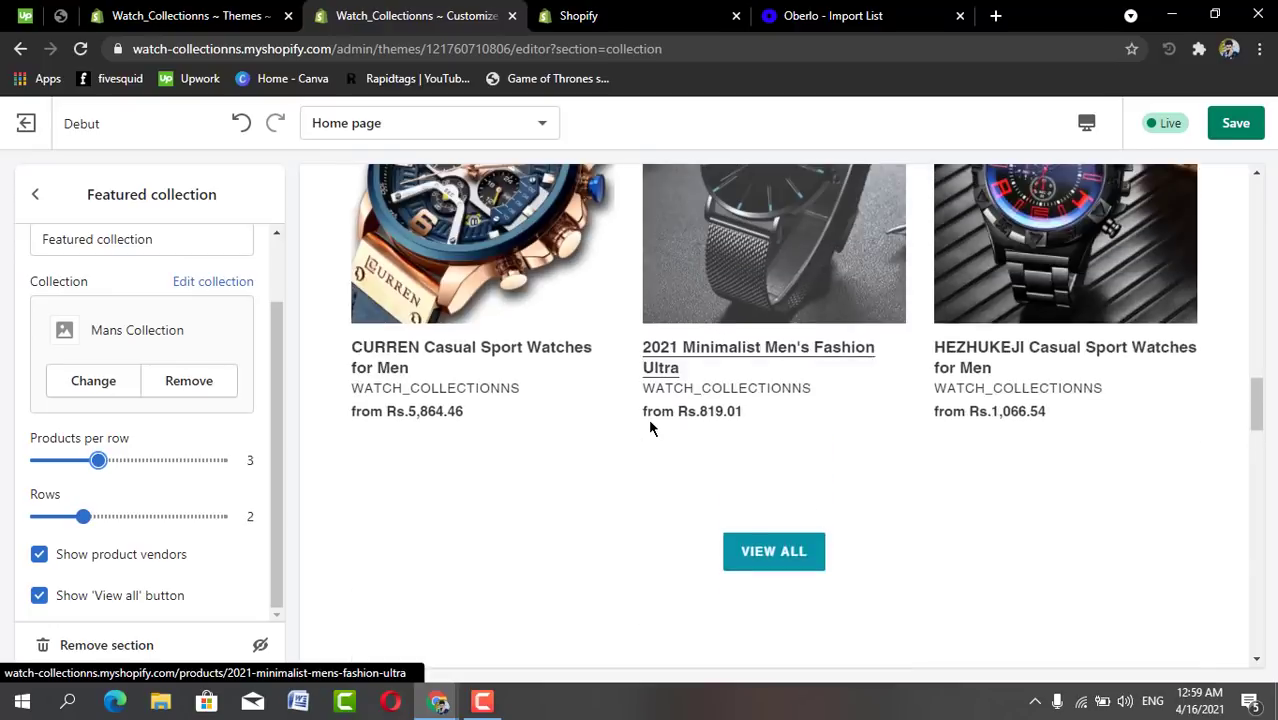
pyautogui.scroll(1, 650, 428)
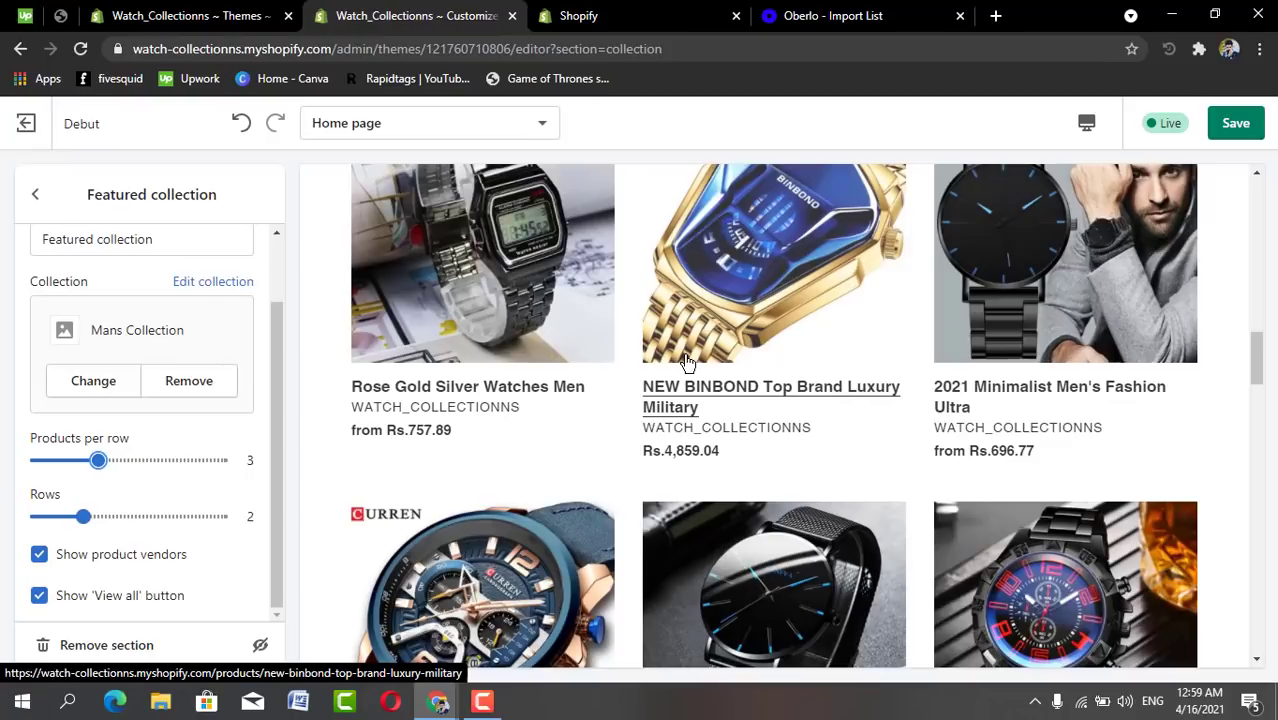
pyautogui.scroll(-5, 687, 362)
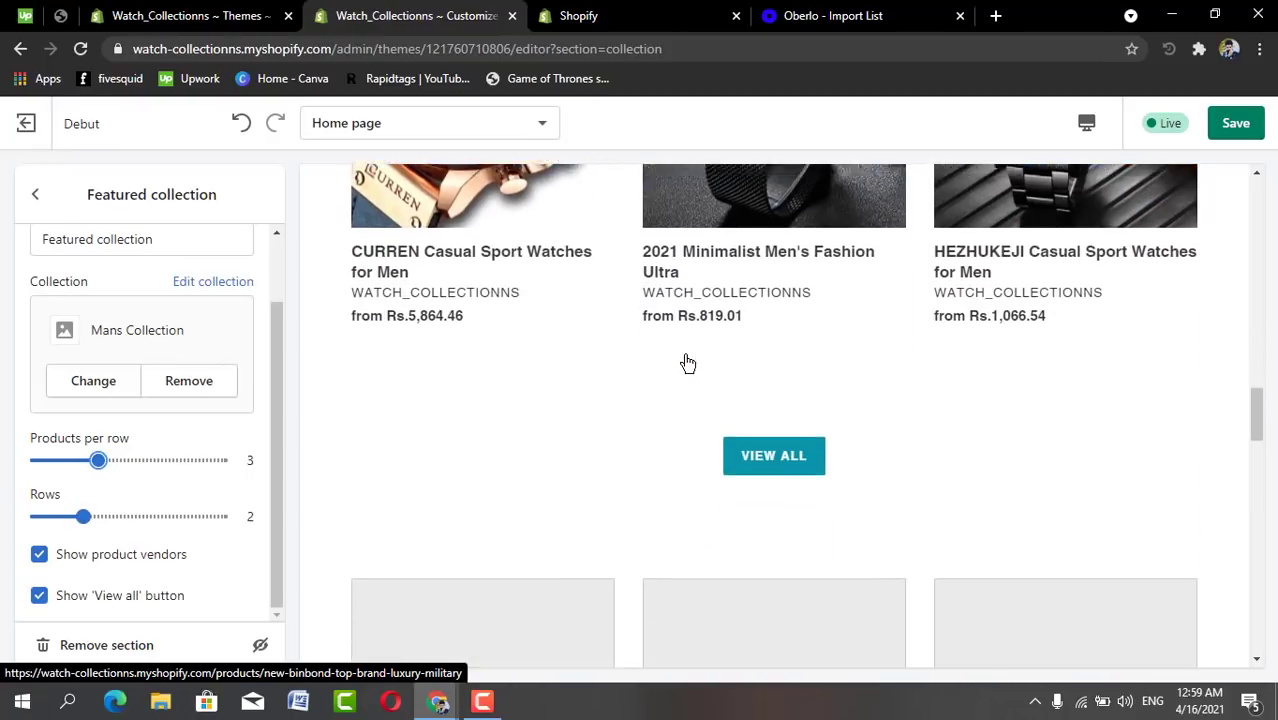
pyautogui.scroll(6, 687, 362)
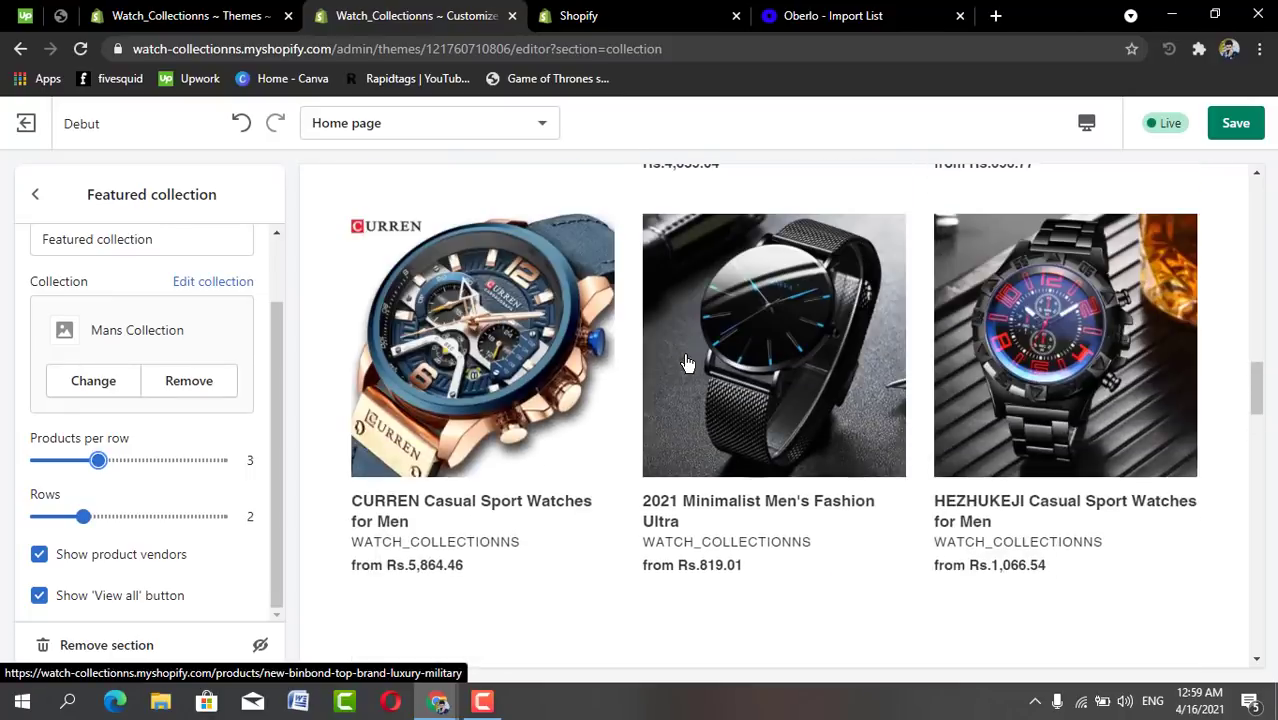
pyautogui.scroll(8, 687, 362)
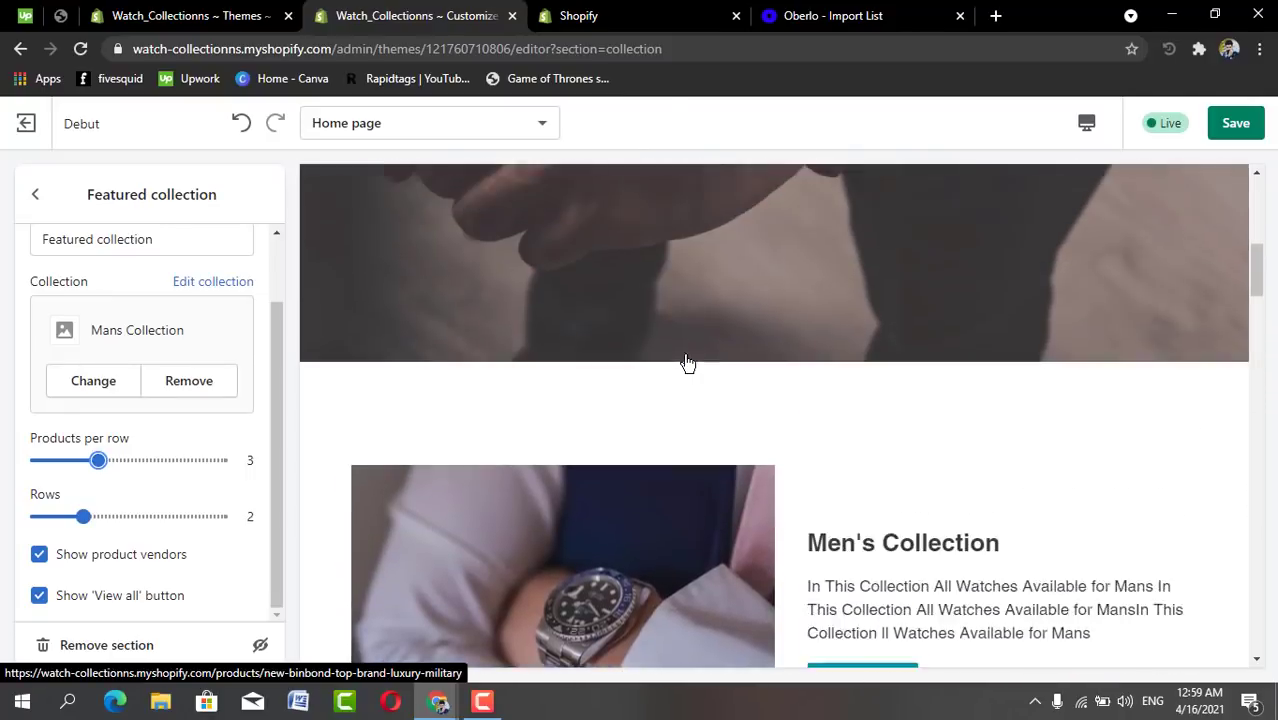
pyautogui.scroll(3, 687, 362)
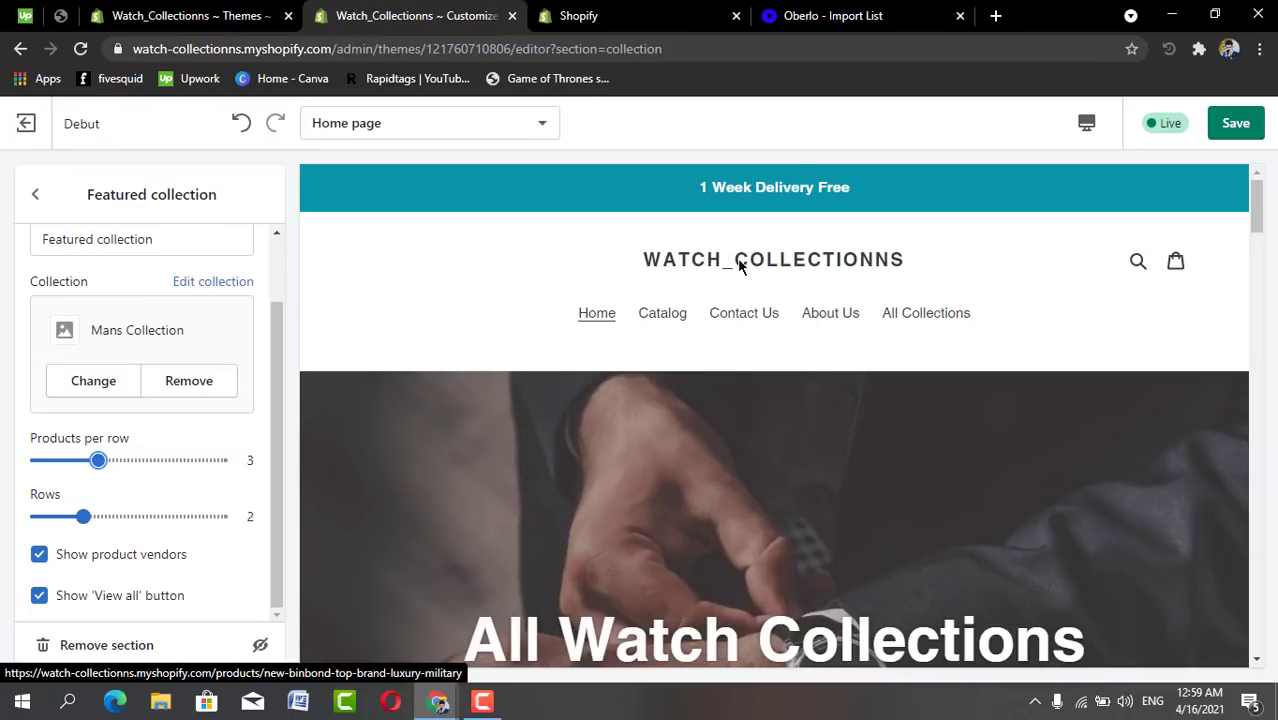
pyautogui.click(831, 15)
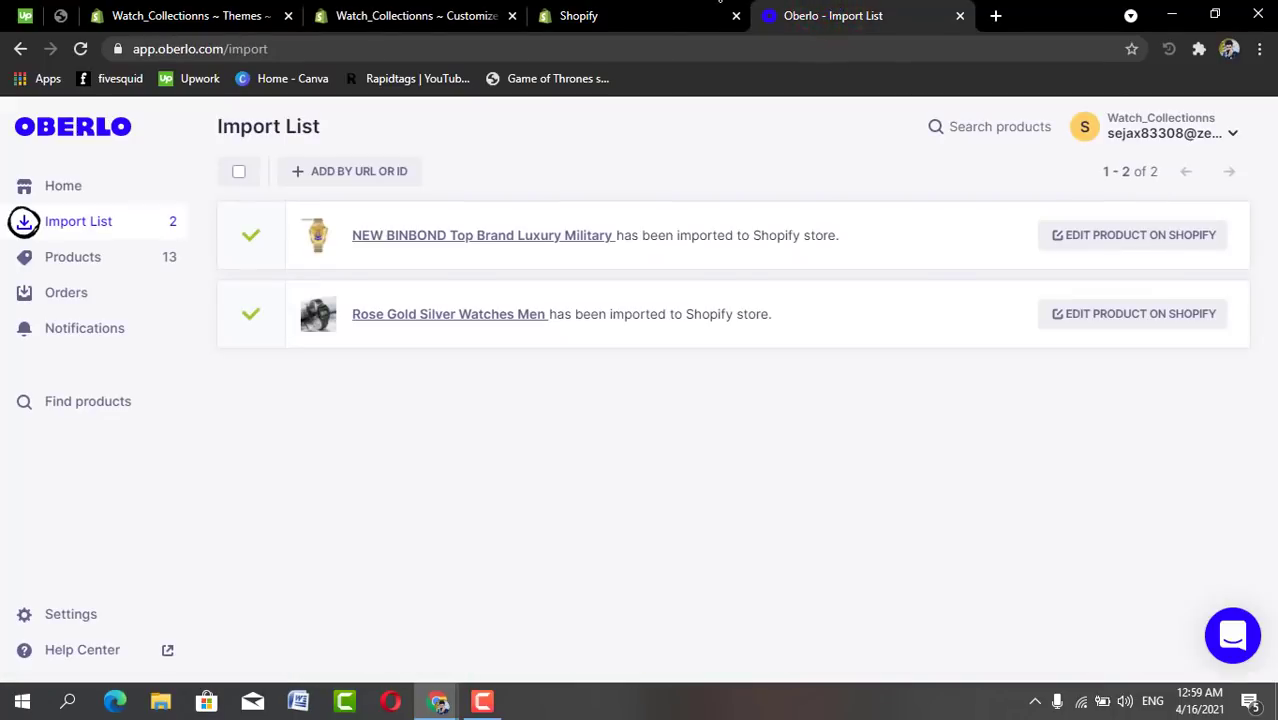
pyautogui.click(652, 8)
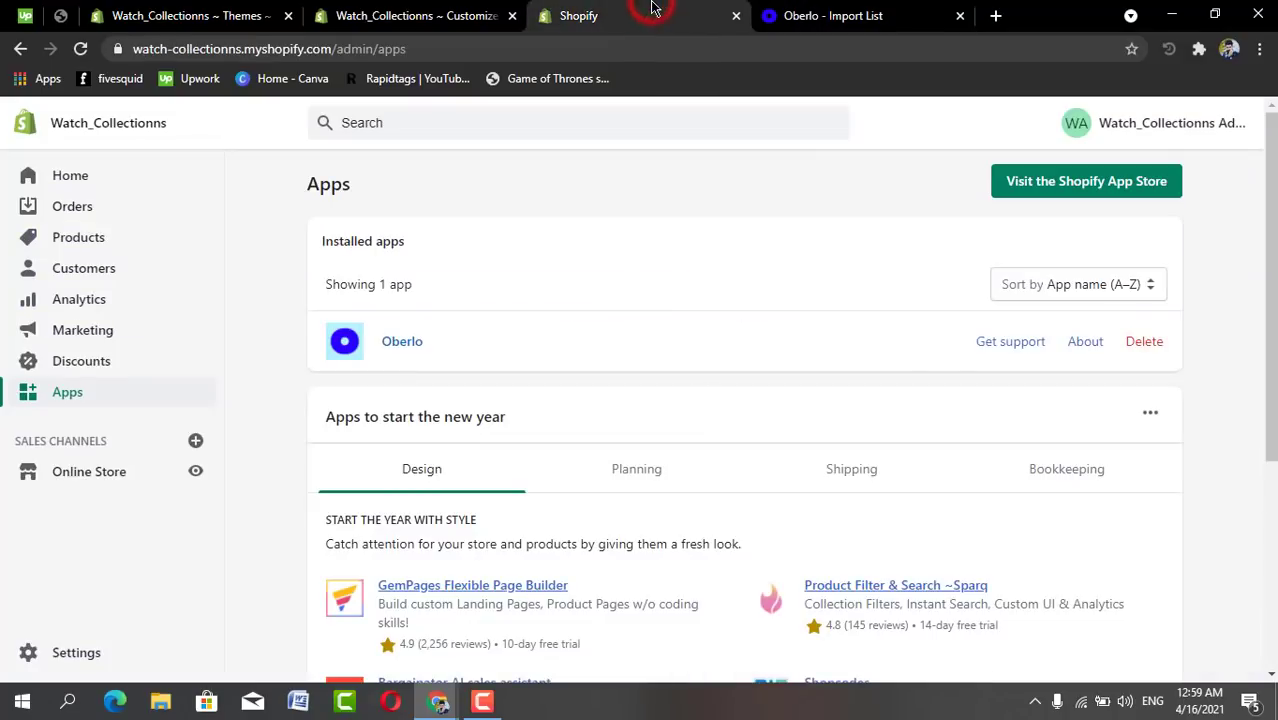
pyautogui.click(866, 8)
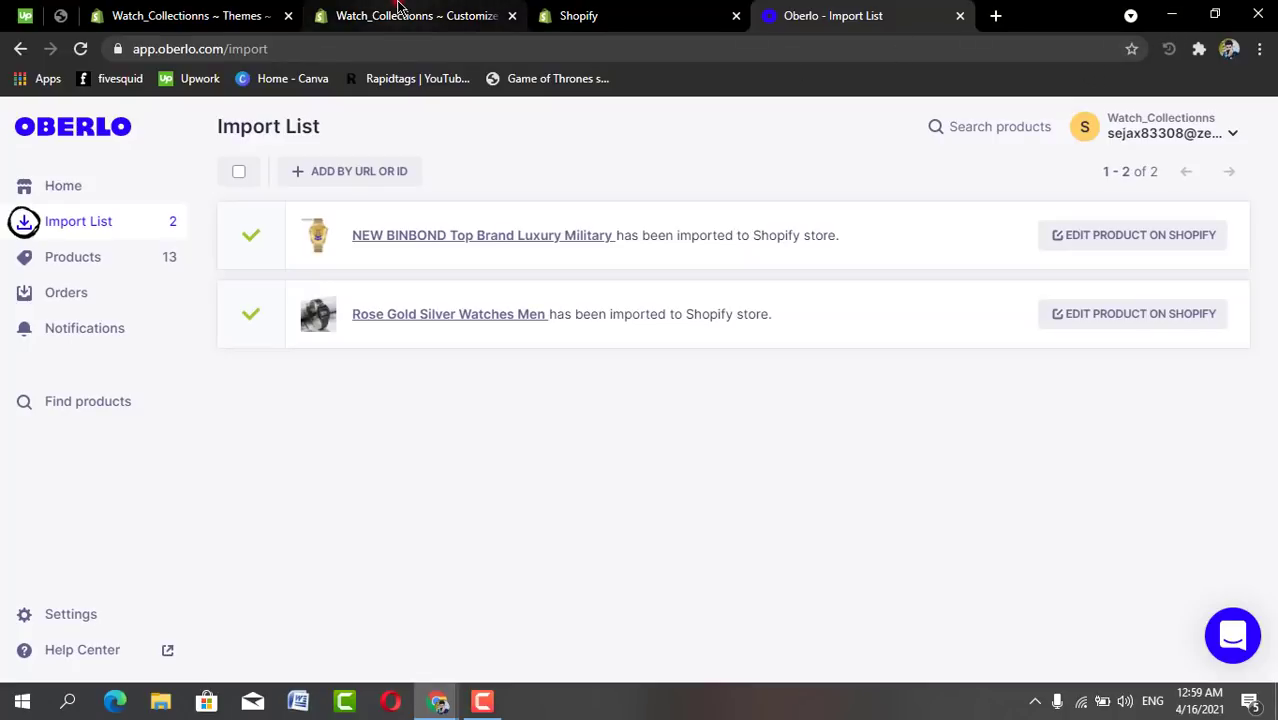
pyautogui.click(399, 12)
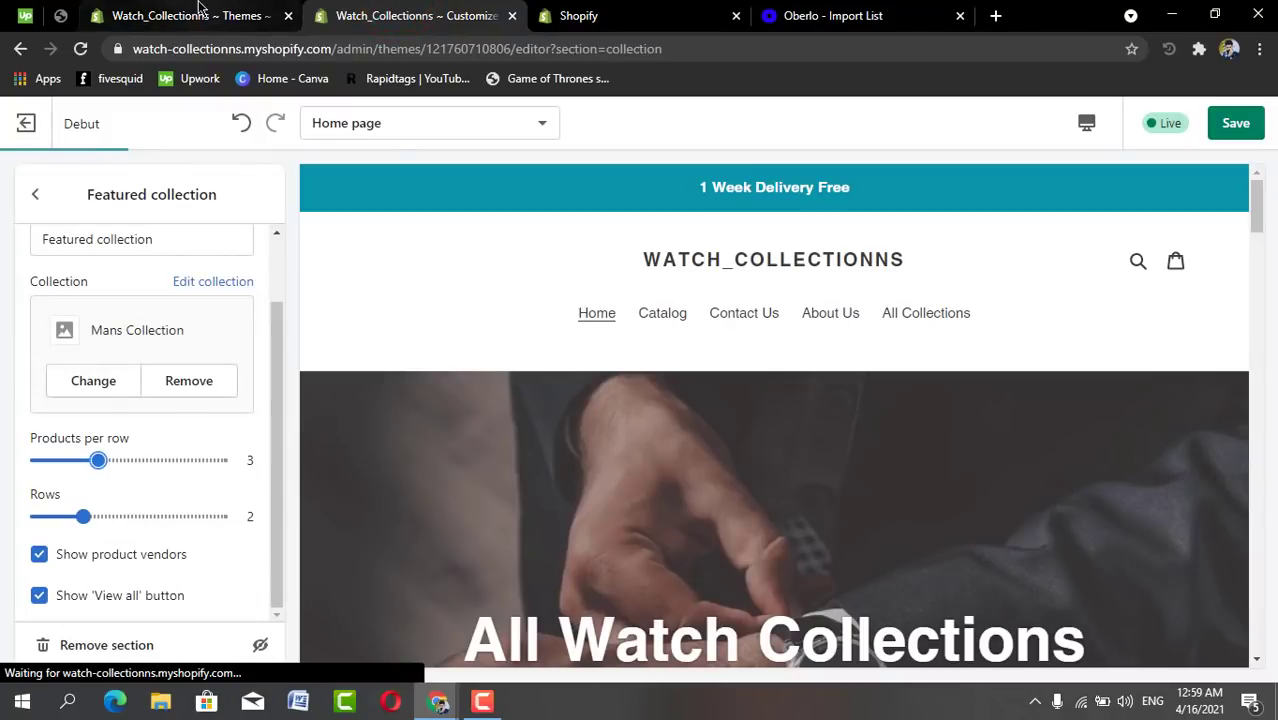
pyautogui.click(199, 10)
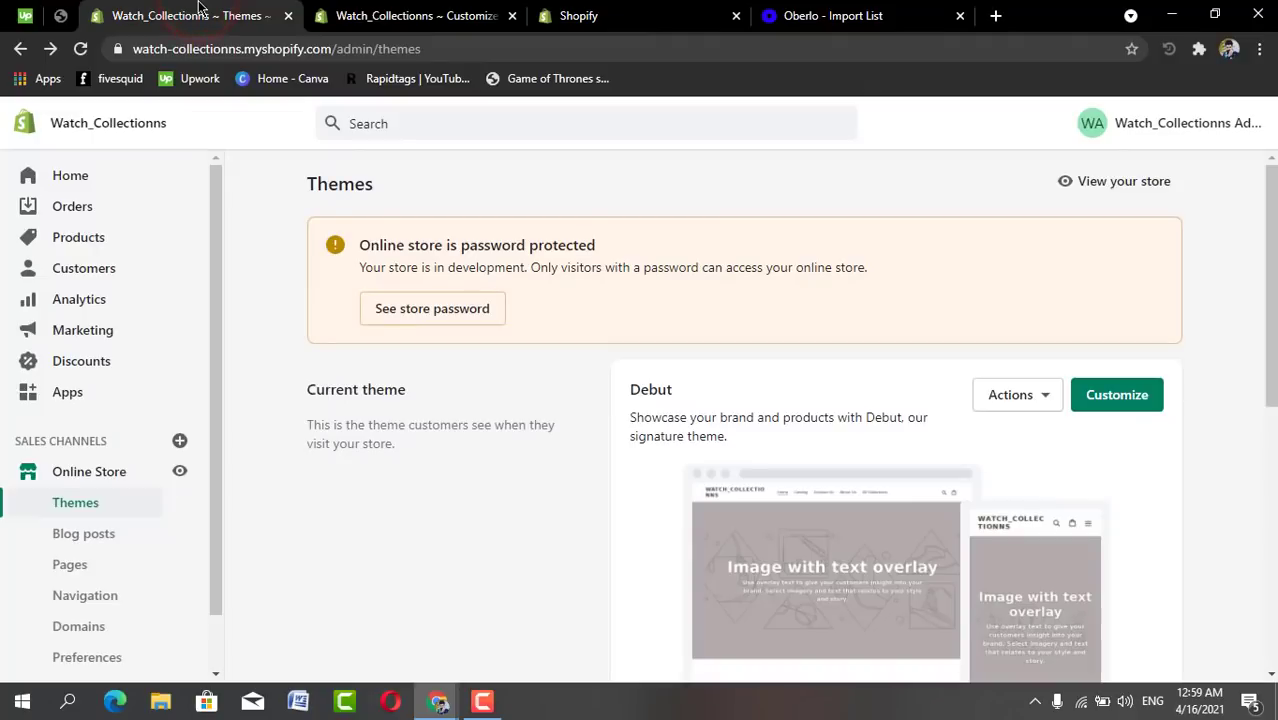
pyautogui.click(418, 10)
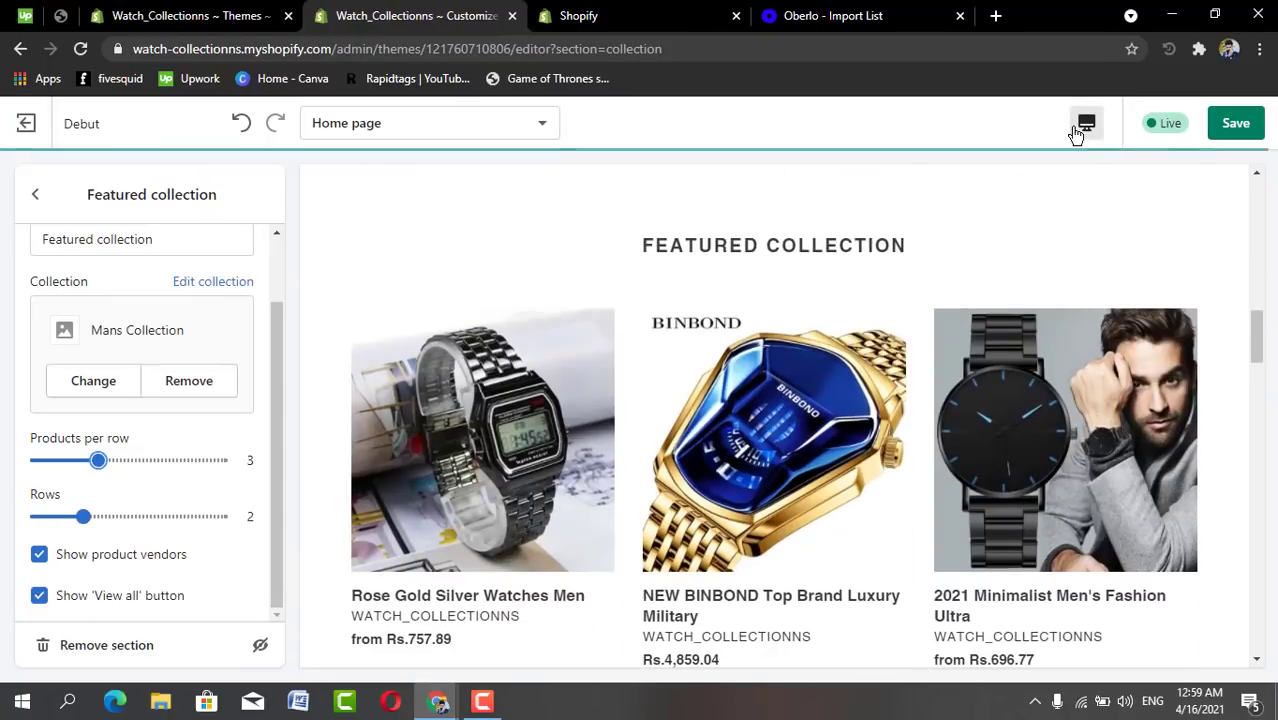
# Preview the home page in Fullscreen size and examine the banner, Men's Collection, Featured collection and placeholder text columns.
pyautogui.click(1075, 130)
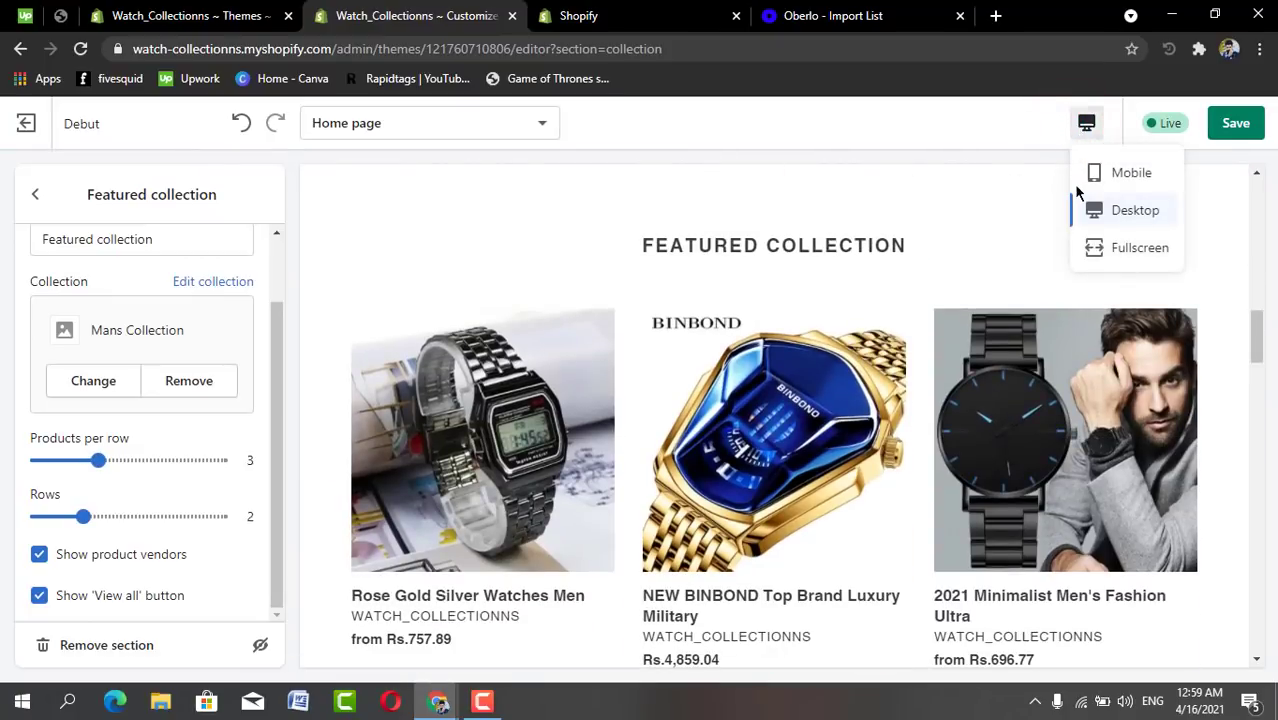
pyautogui.click(1115, 250)
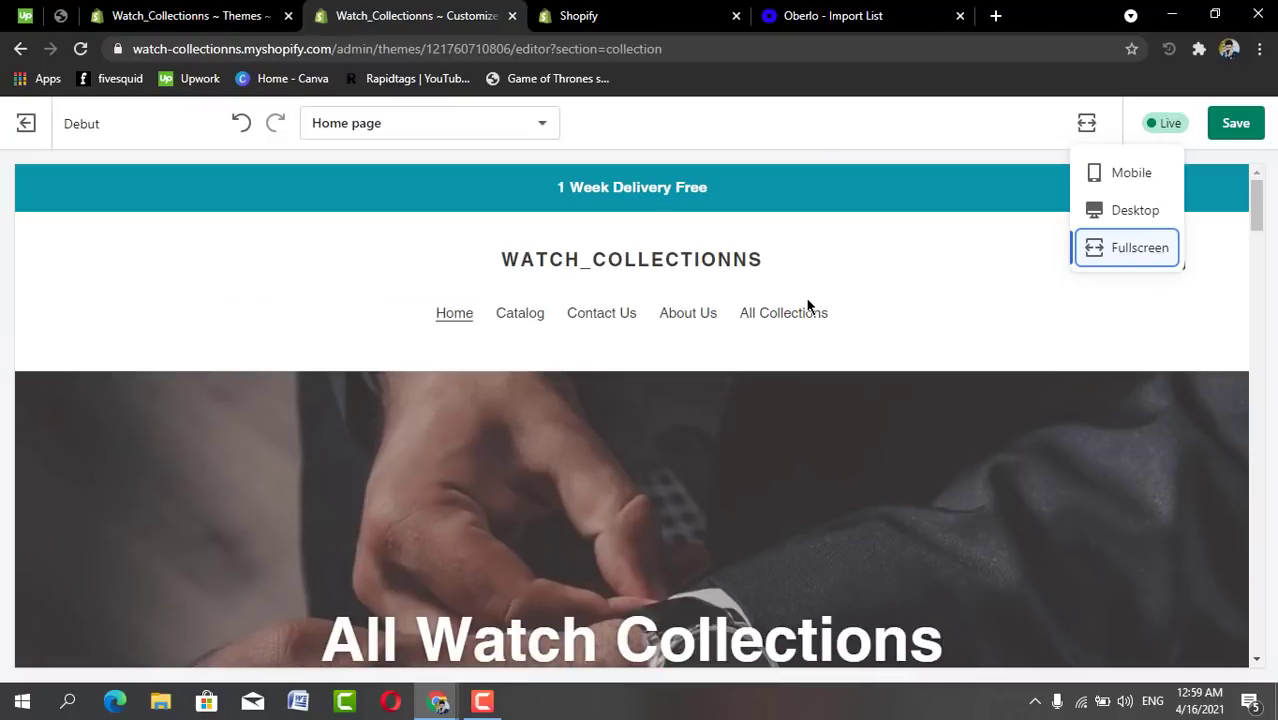
pyautogui.scroll(-4, 806, 298)
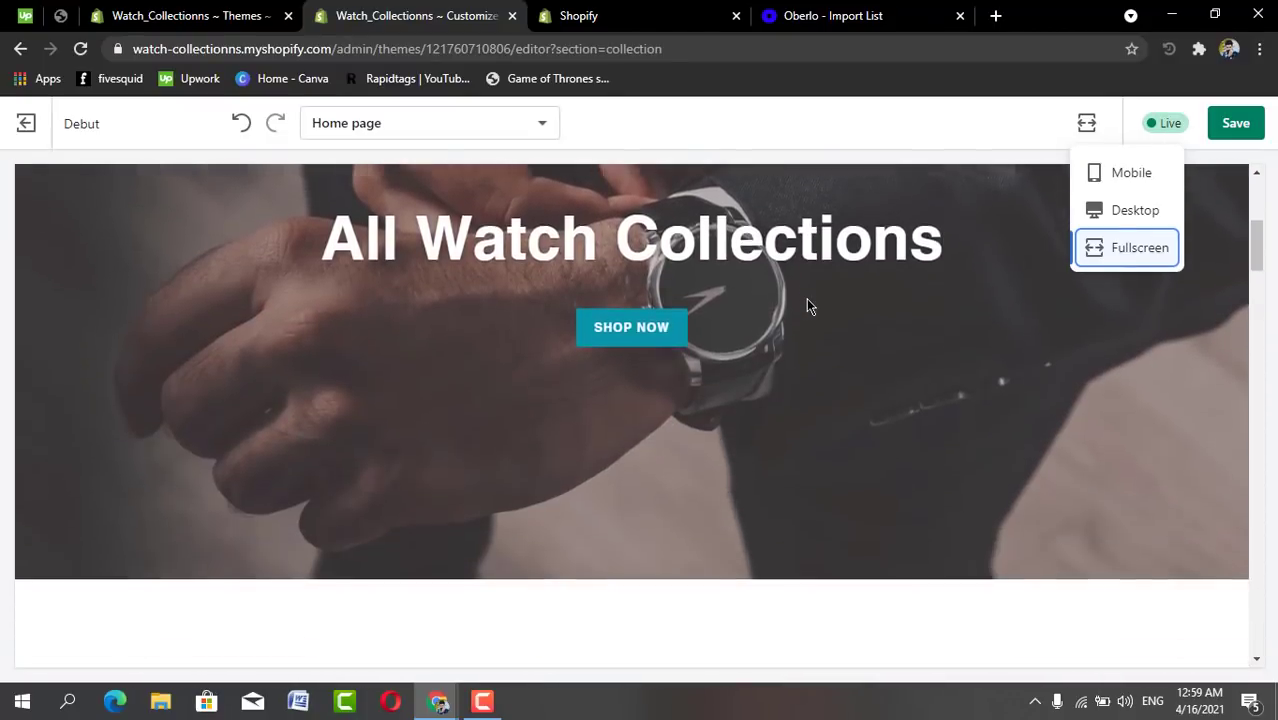
pyautogui.scroll(-4, 806, 298)
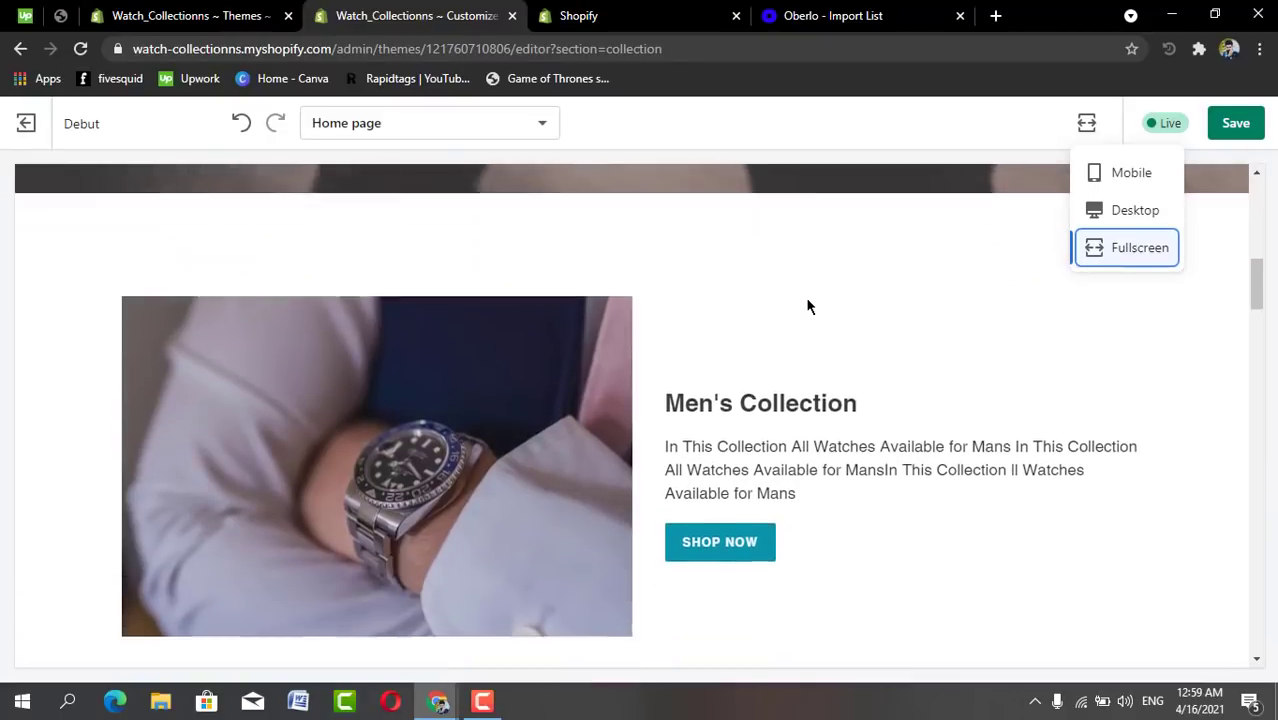
pyautogui.scroll(-8, 808, 306)
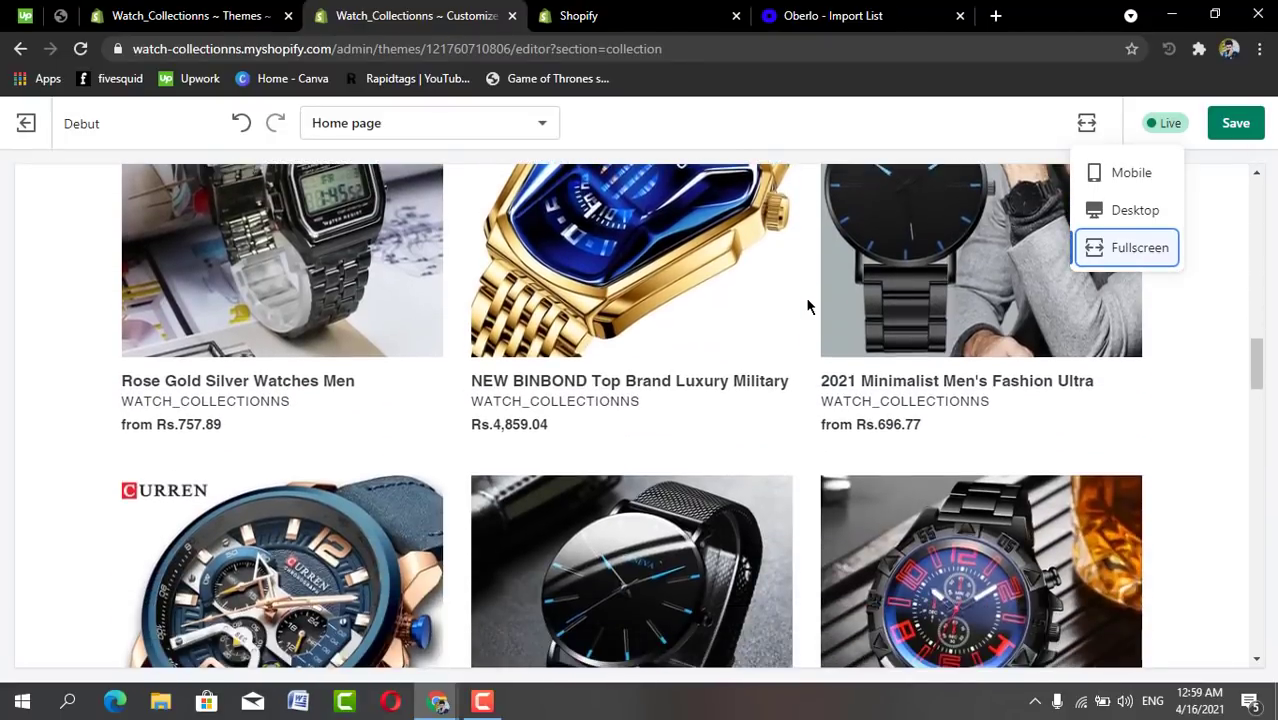
pyautogui.scroll(-9, 808, 306)
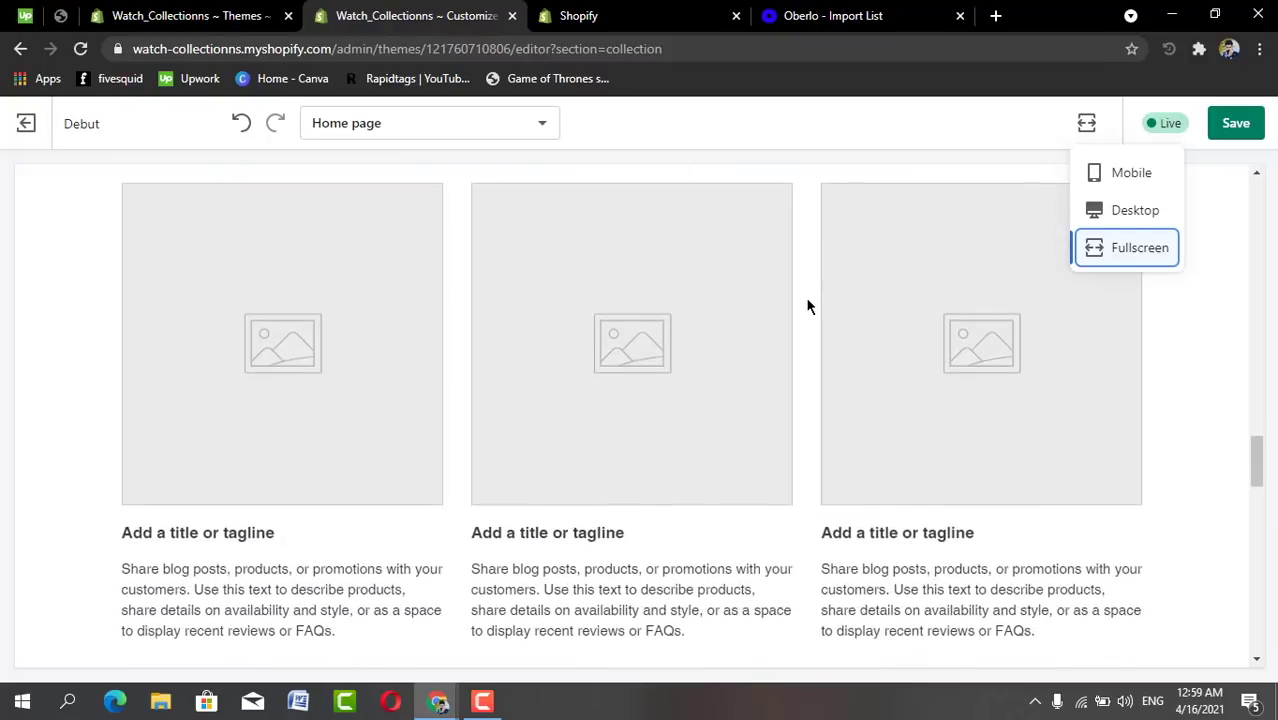
pyautogui.scroll(-2, 808, 306)
pyautogui.scroll(3, 808, 306)
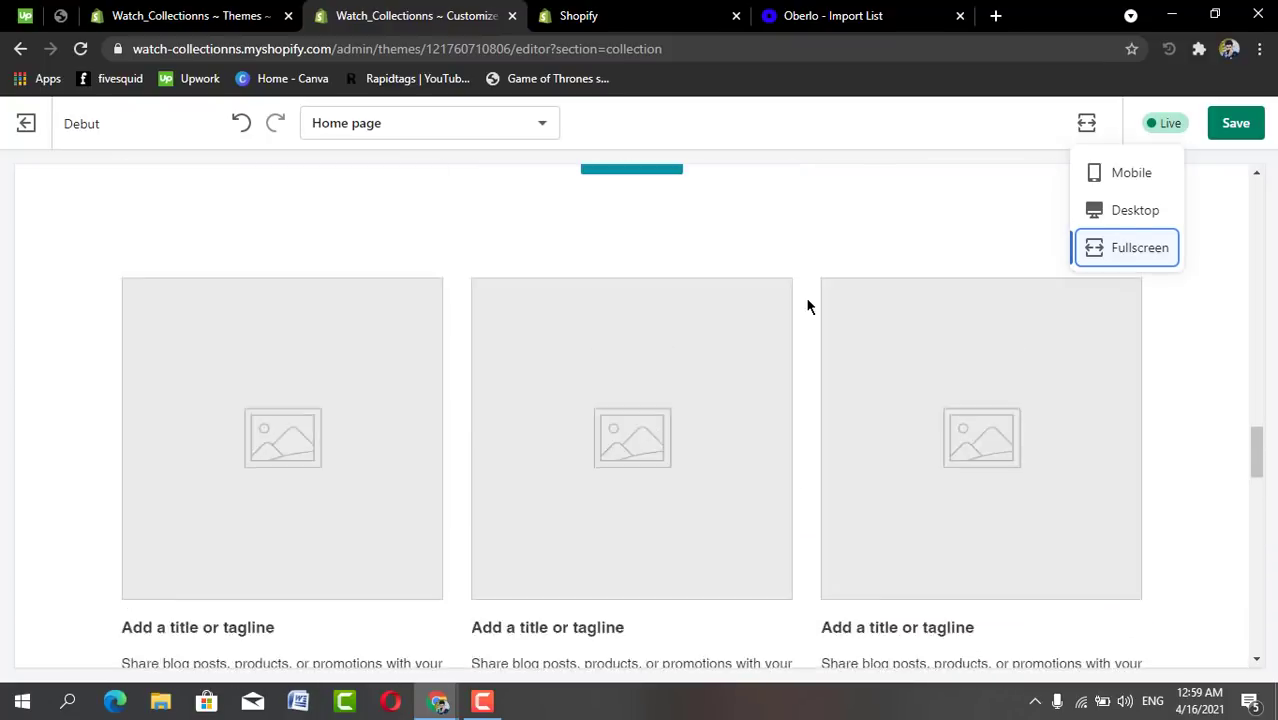
pyautogui.scroll(10, 808, 306)
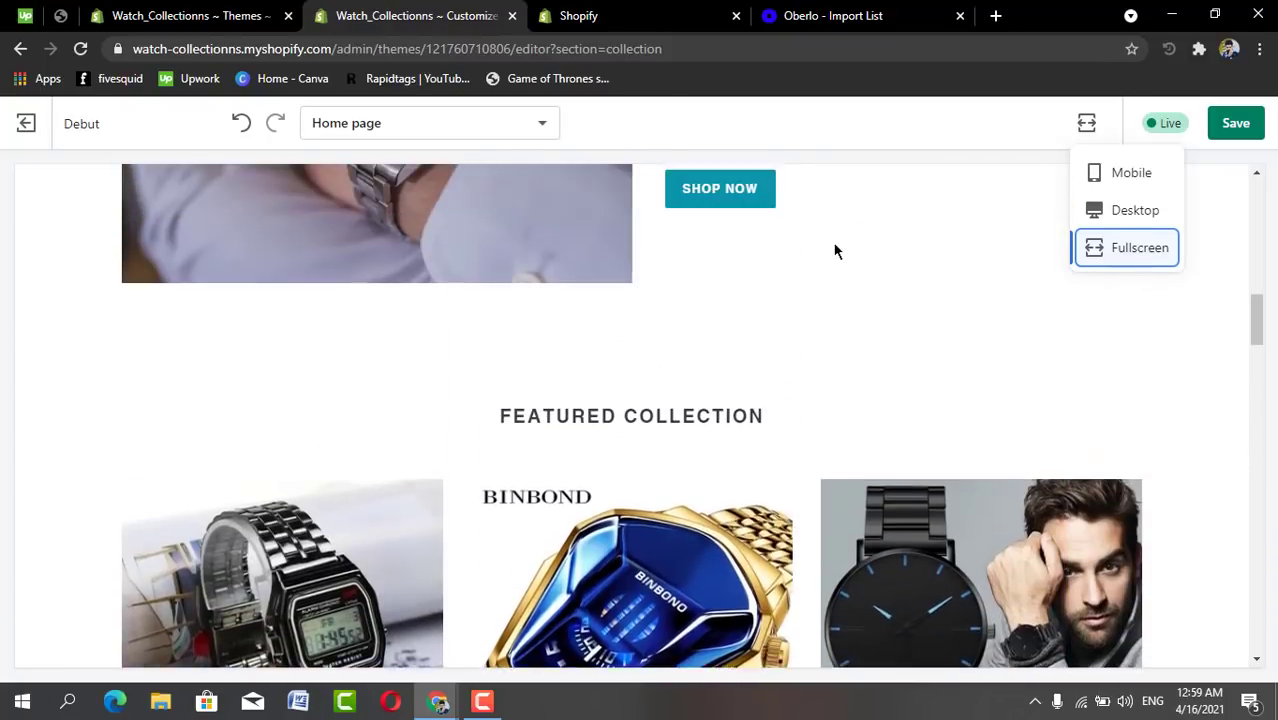
pyautogui.scroll(1, 836, 251)
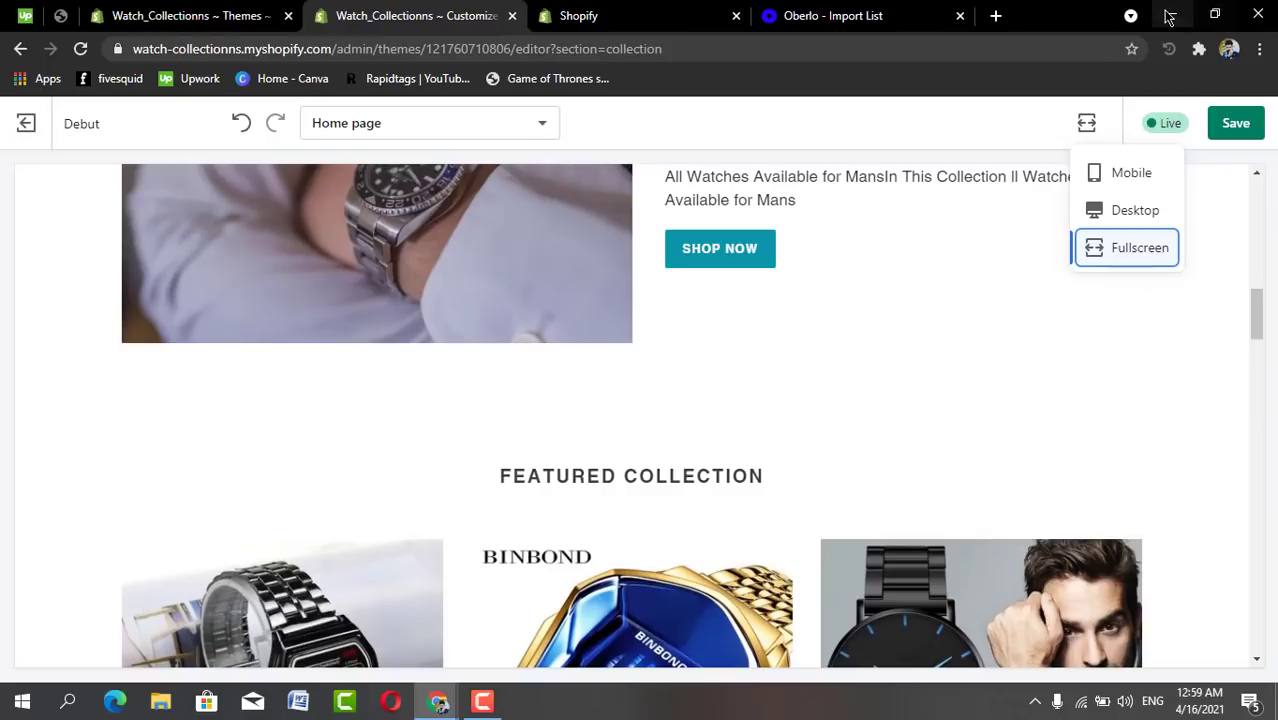
# Close the incognito Temp Mail browser window and return to the fullscreen home page preview in the theme editor.
pyautogui.click(1169, 17)
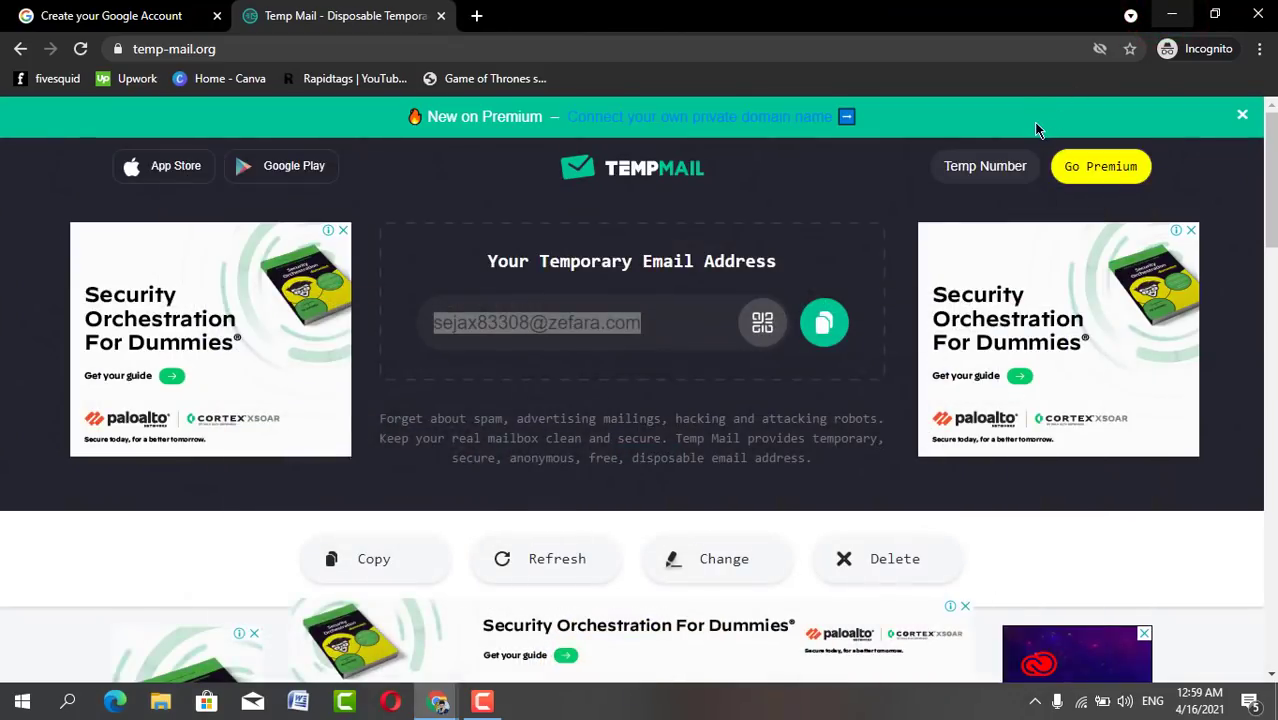
pyautogui.click(1098, 88)
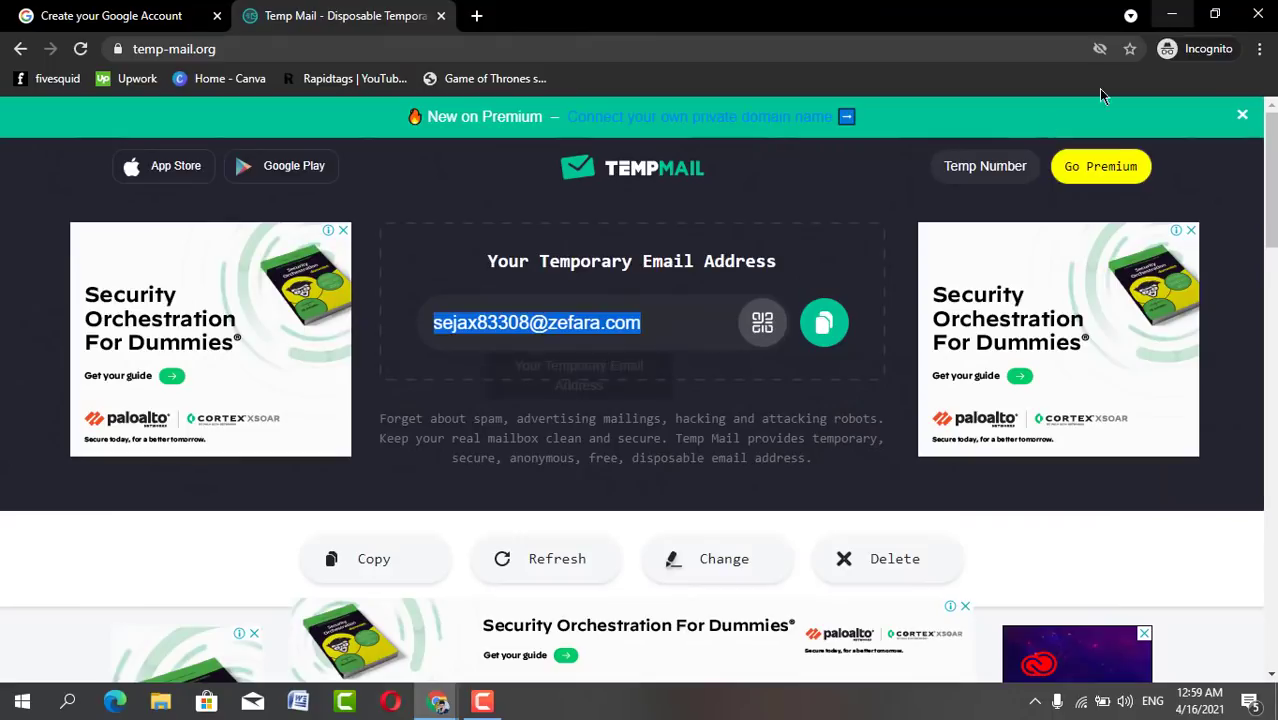
pyautogui.click(1270, 14)
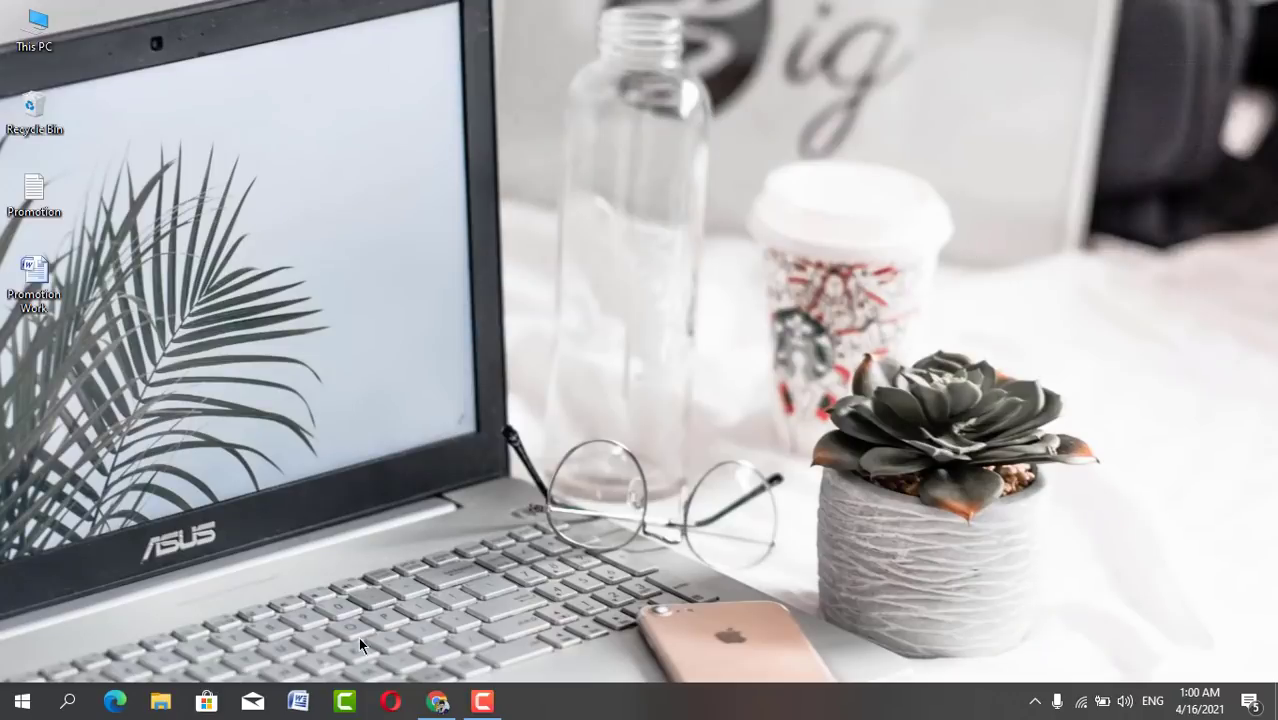
pyautogui.click(420, 703)
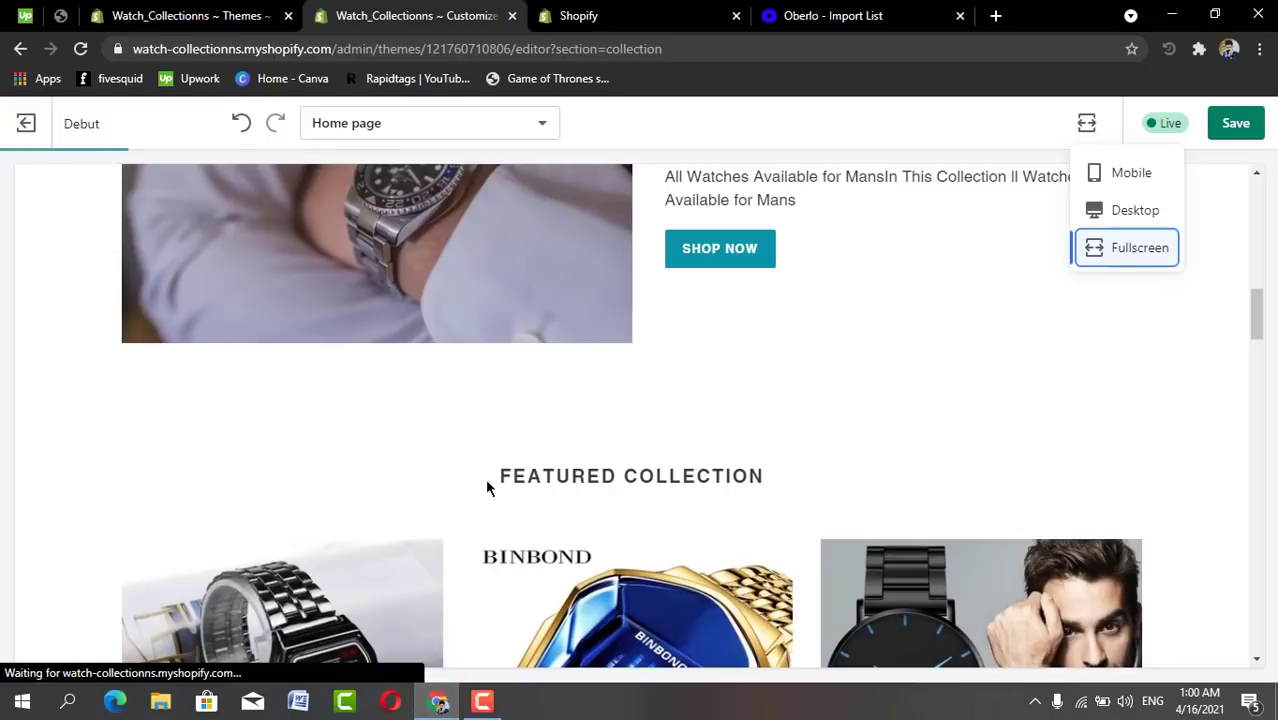
pyautogui.scroll(12, 486, 487)
pyautogui.scroll(-10, 488, 488)
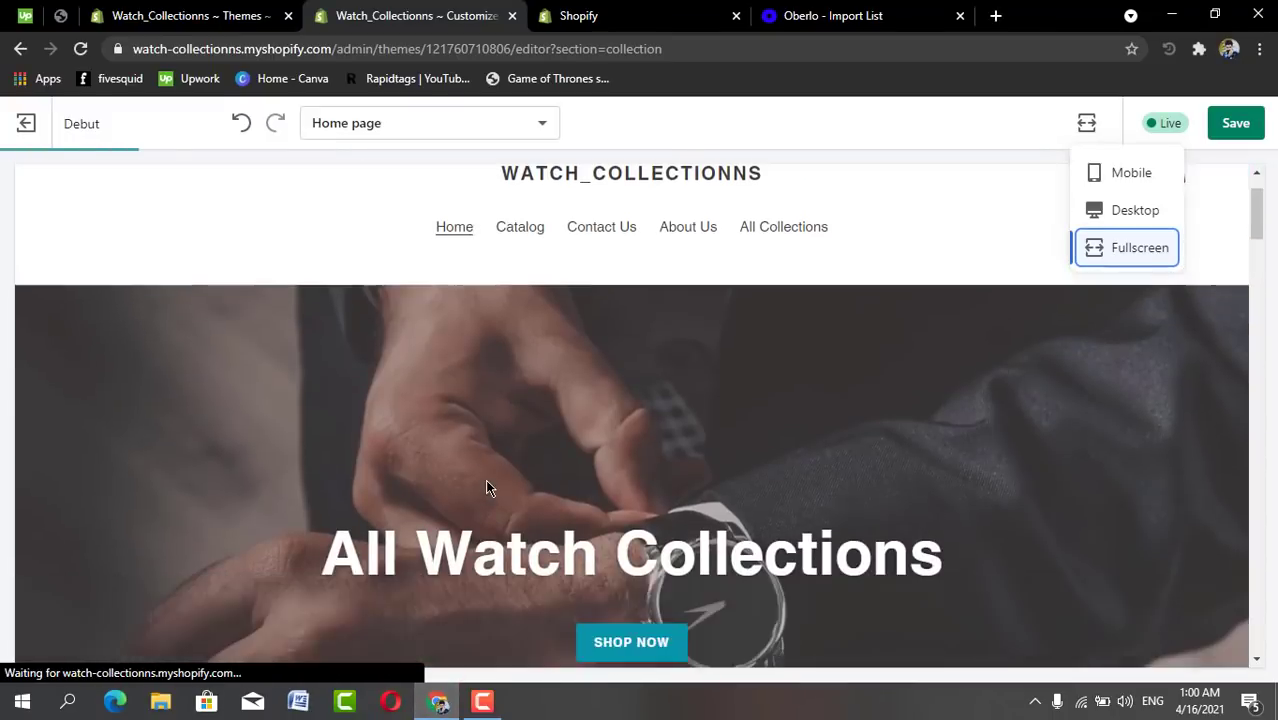
pyautogui.scroll(10, 488, 488)
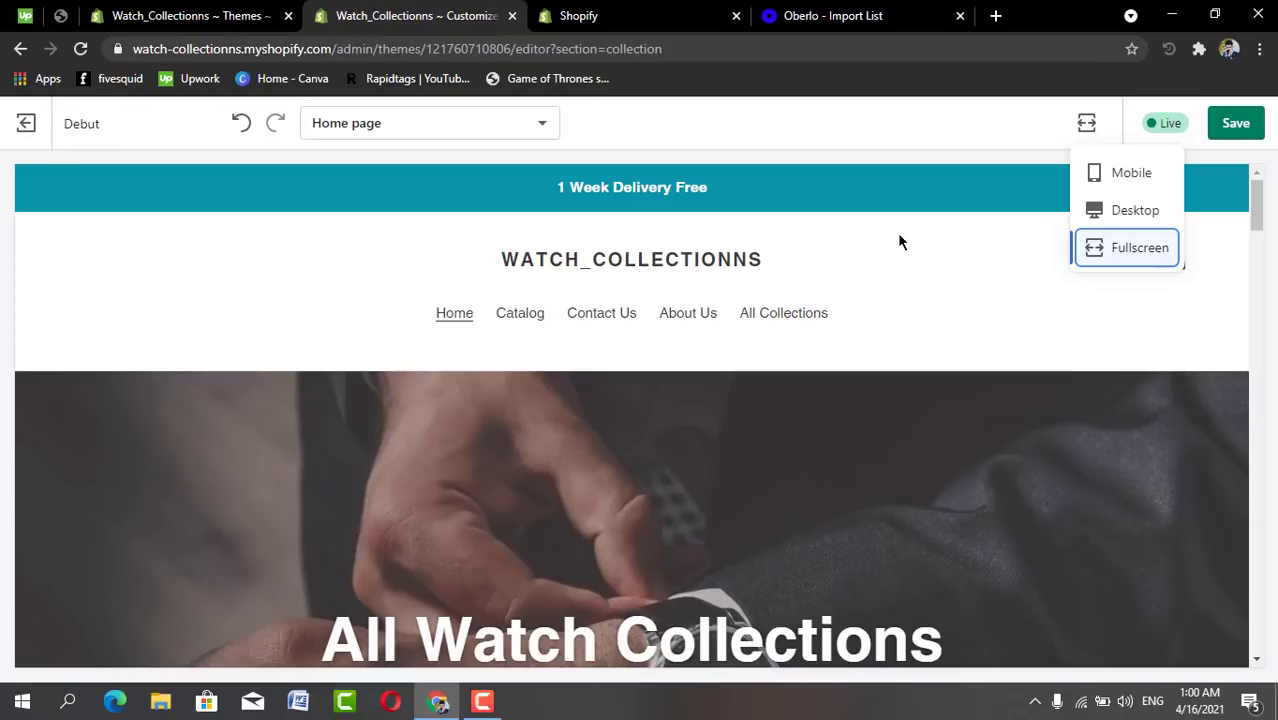
# Switch the home page preview back to Desktop size and return to the list of home page sections.
pyautogui.click(1136, 228)
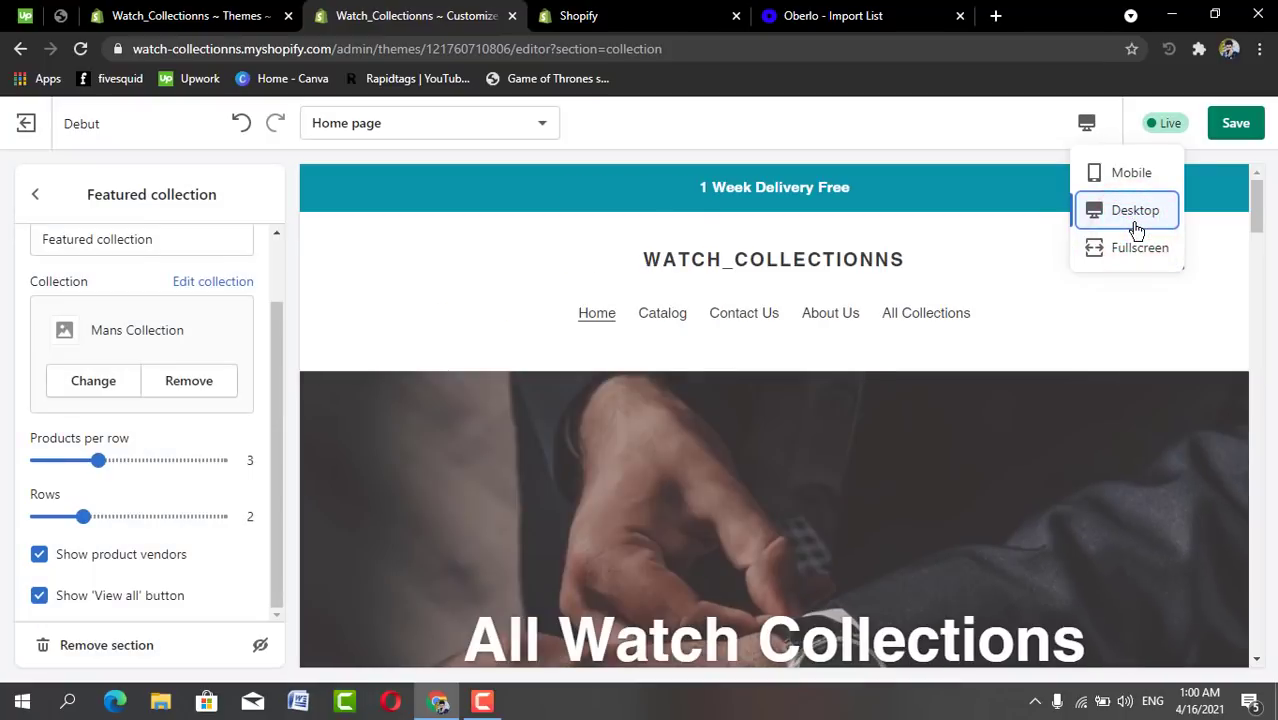
pyautogui.click(1136, 228)
pyautogui.click(50, 210)
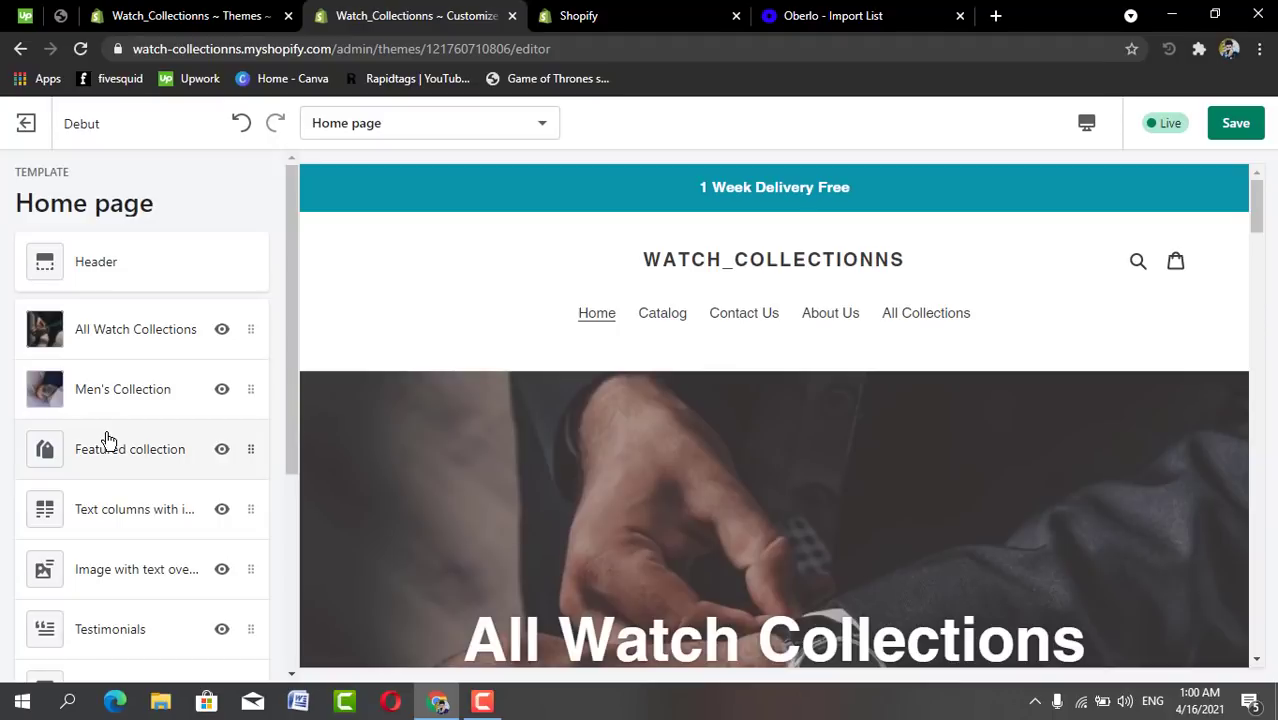
# Check the Image with text overlay section's settings, then hide the Text columns with images section on the home page.
pyautogui.scroll(-1, 108, 445)
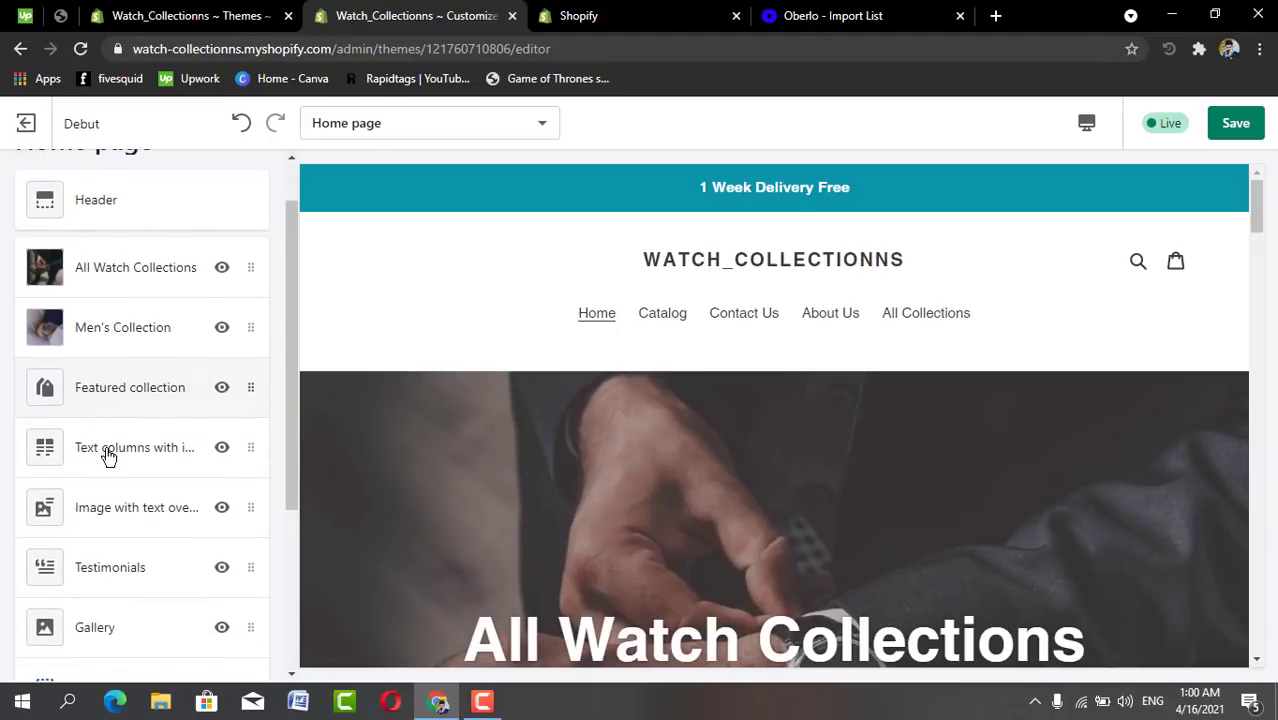
pyautogui.click(113, 511)
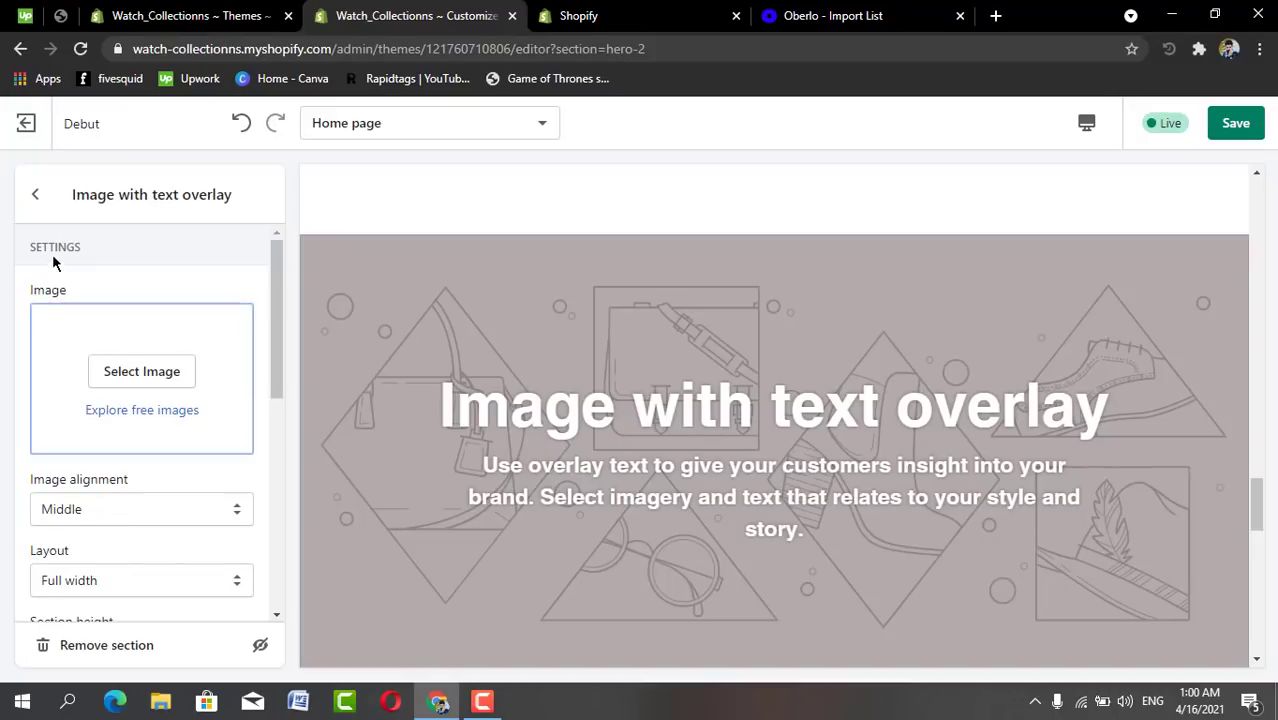
pyautogui.click(30, 200)
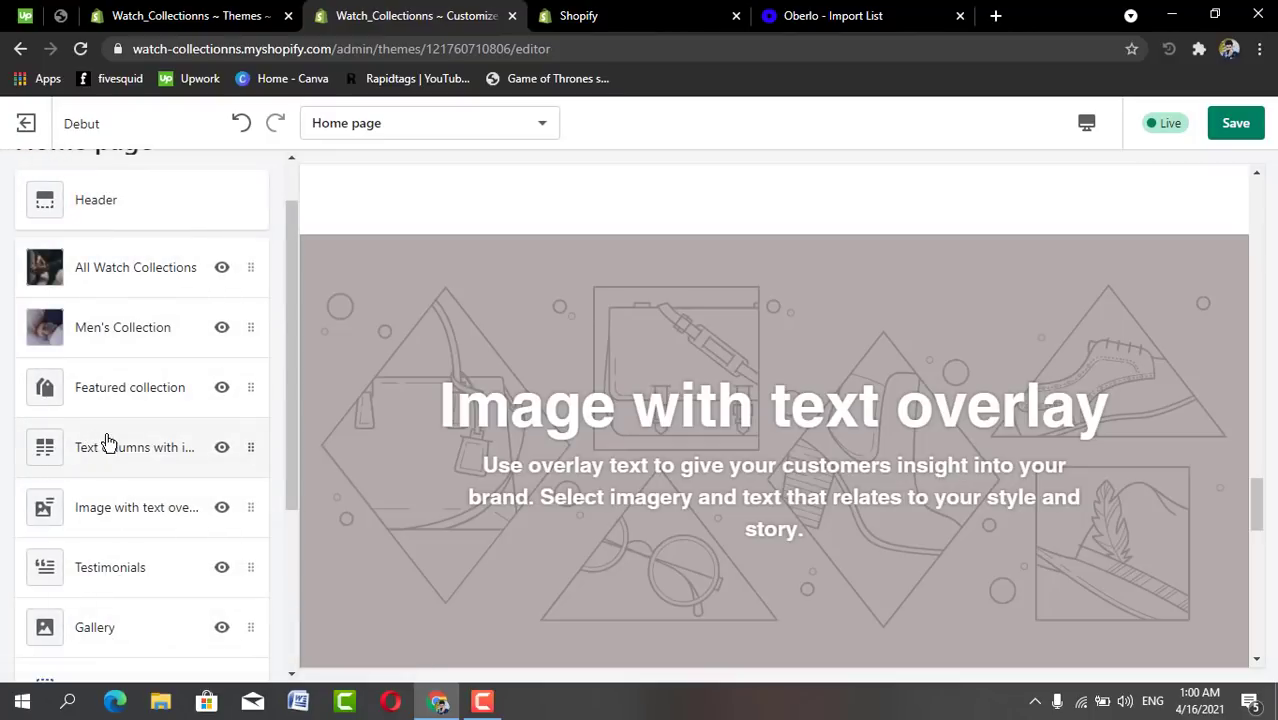
pyautogui.click(219, 450)
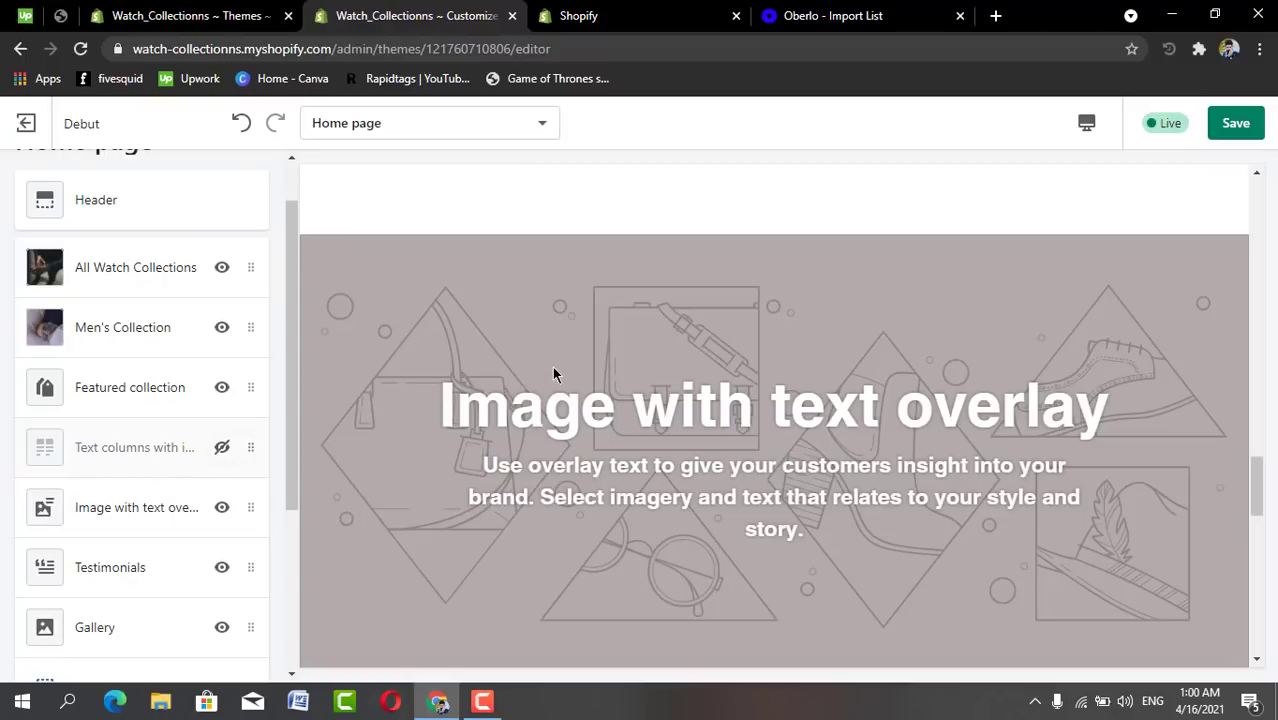
pyautogui.press('super+d')
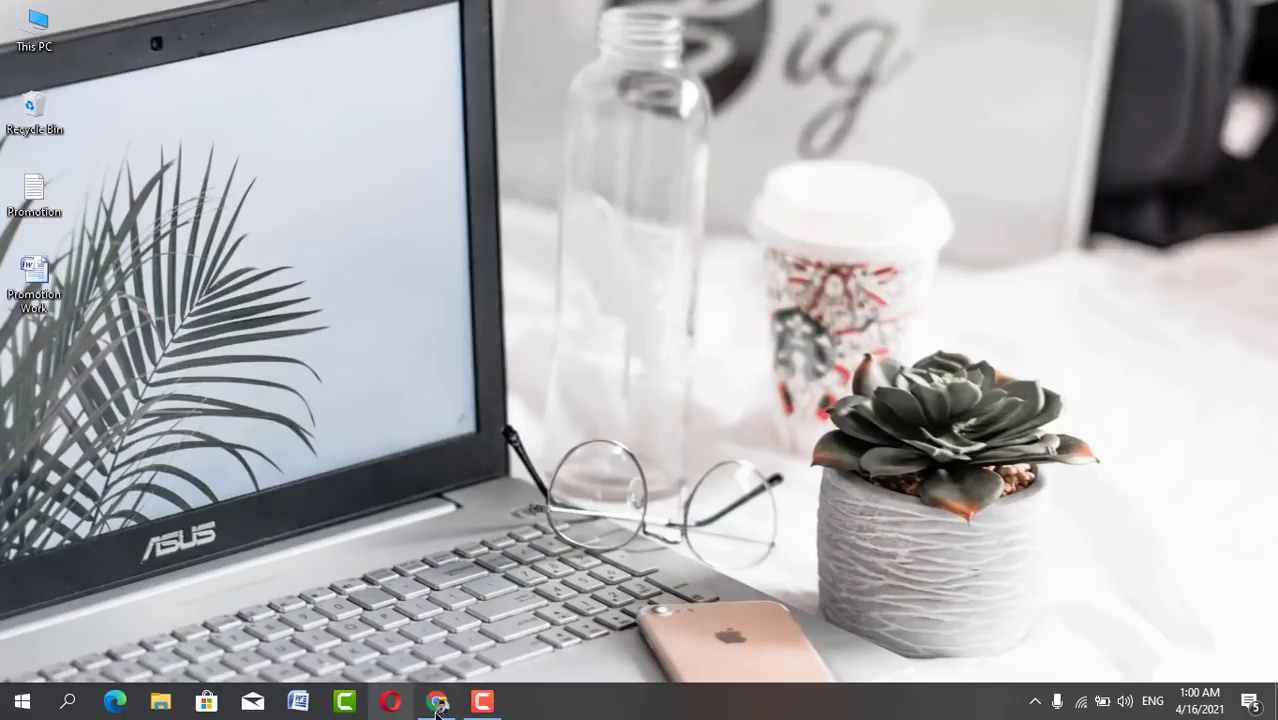
pyautogui.click(437, 703)
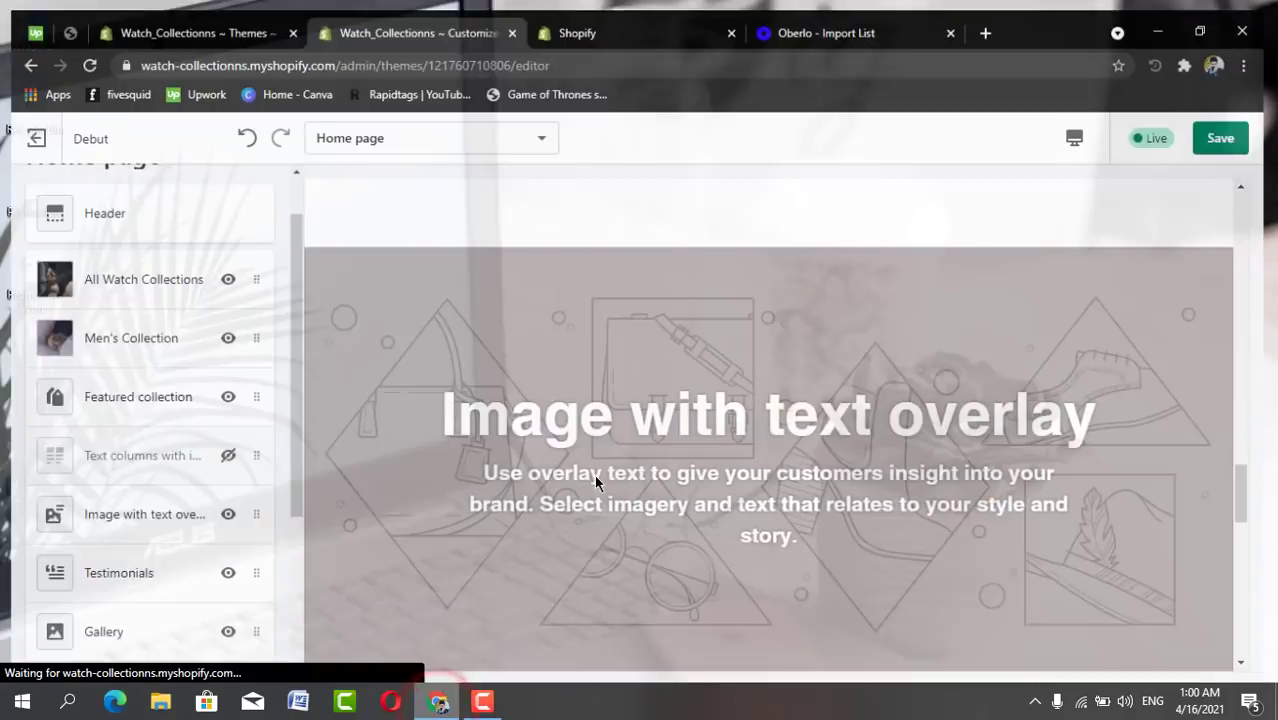
# Review the home page preview from header to footer, including the banner, Men's Collection, Featured collection, image overlay, testimonials and gallery placeholders.
pyautogui.scroll(-5, 666, 359)
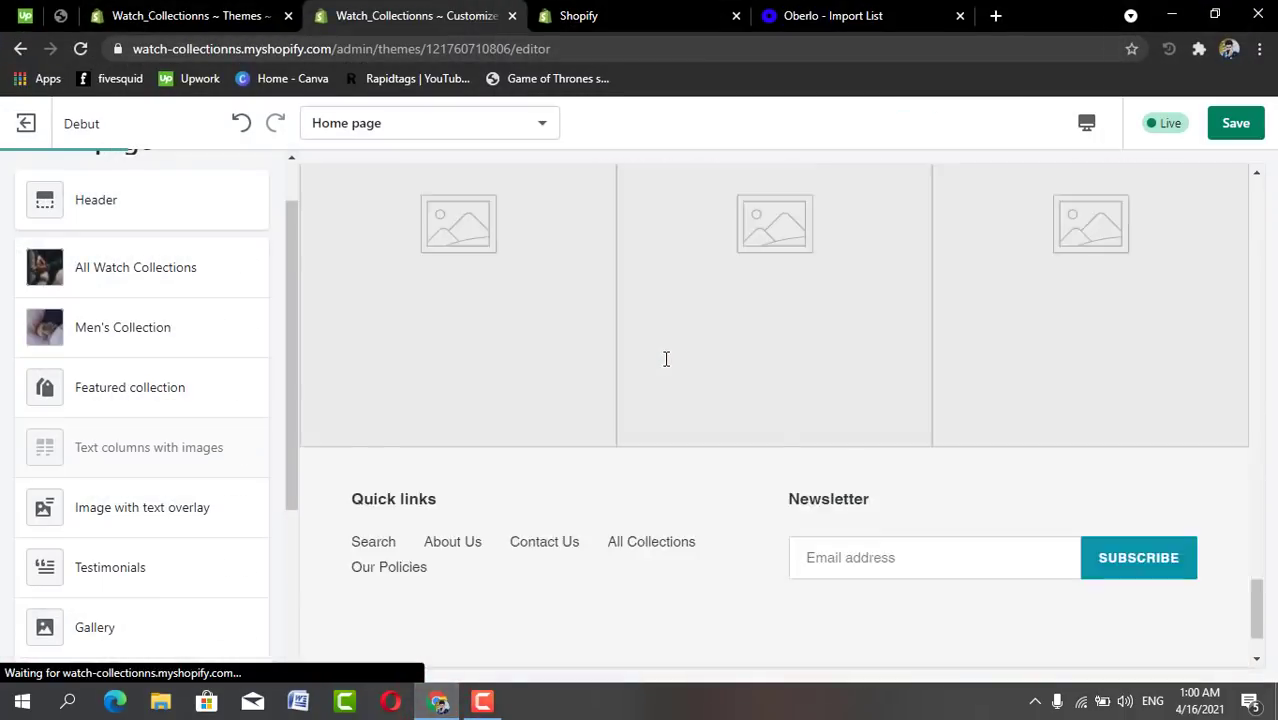
pyautogui.scroll(5, 666, 359)
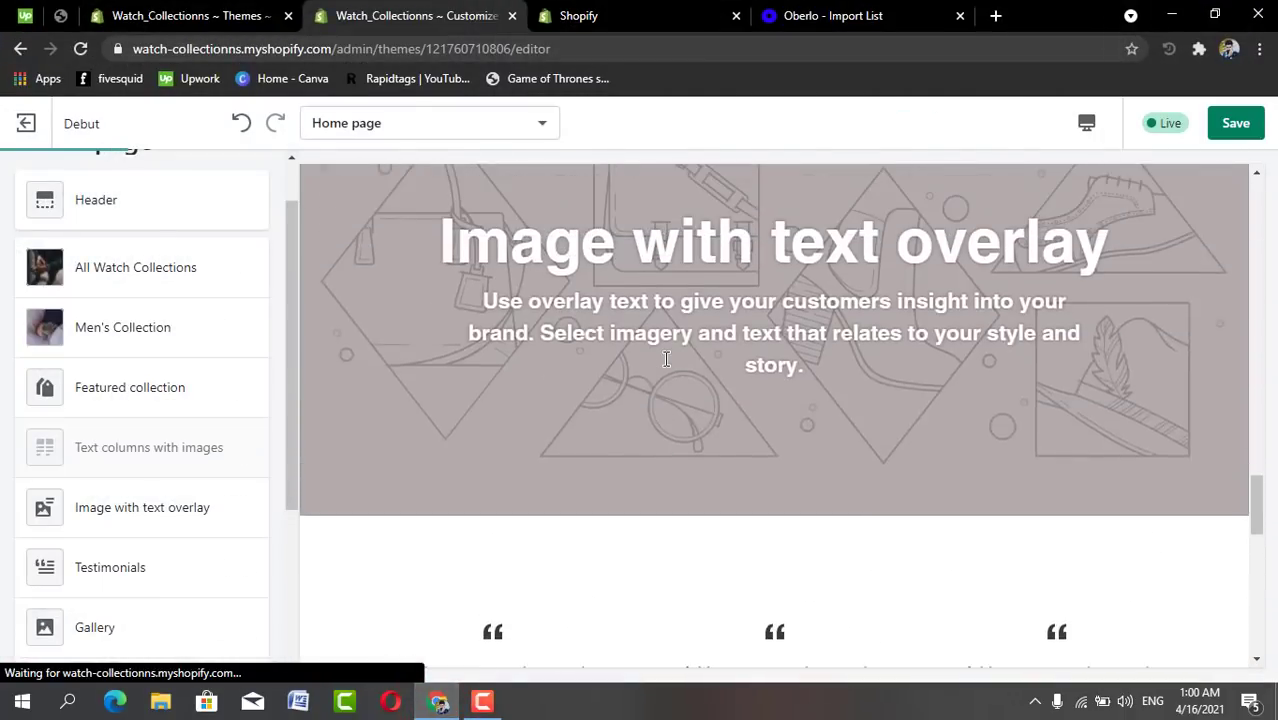
pyautogui.scroll(10, 666, 359)
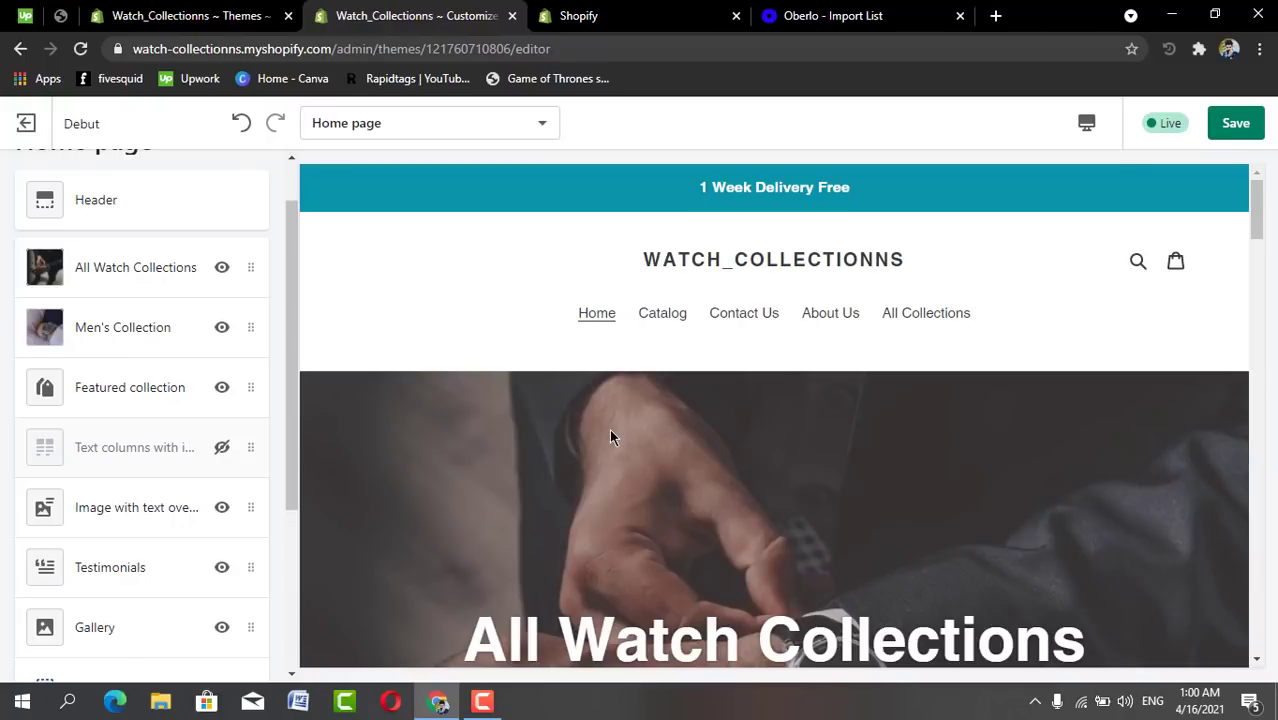
pyautogui.scroll(-3, 610, 435)
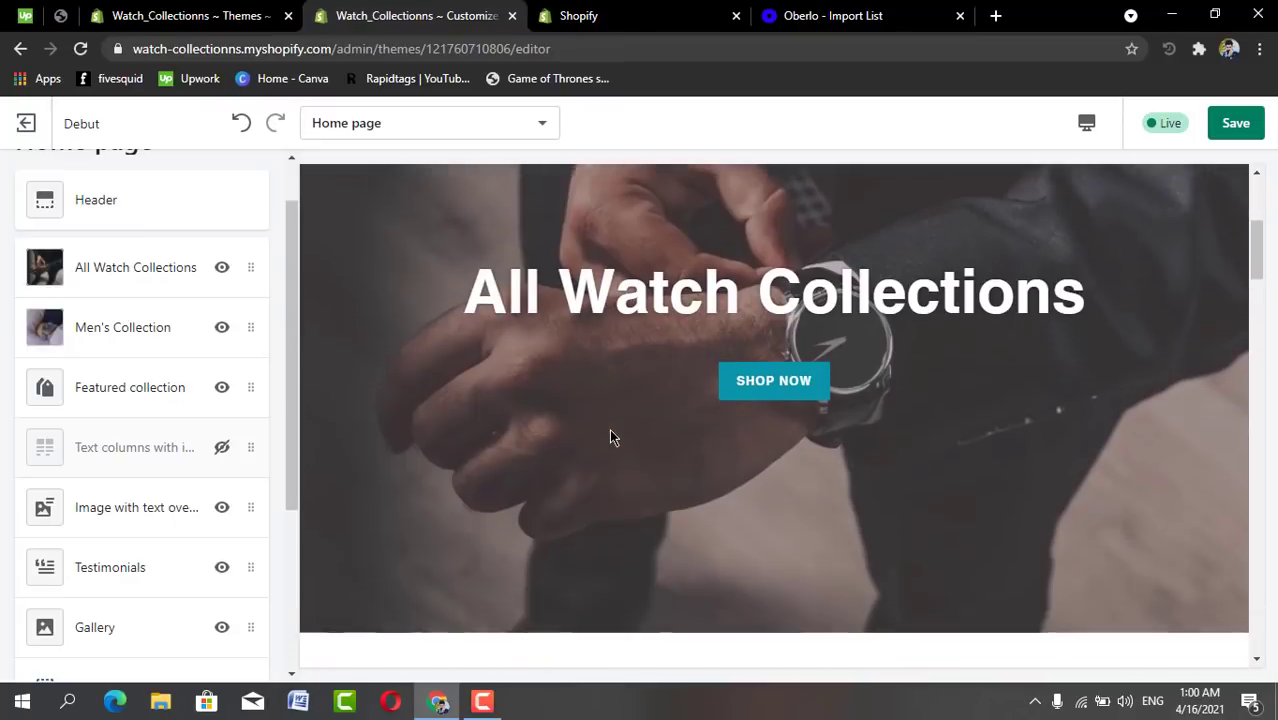
pyautogui.scroll(-5, 610, 432)
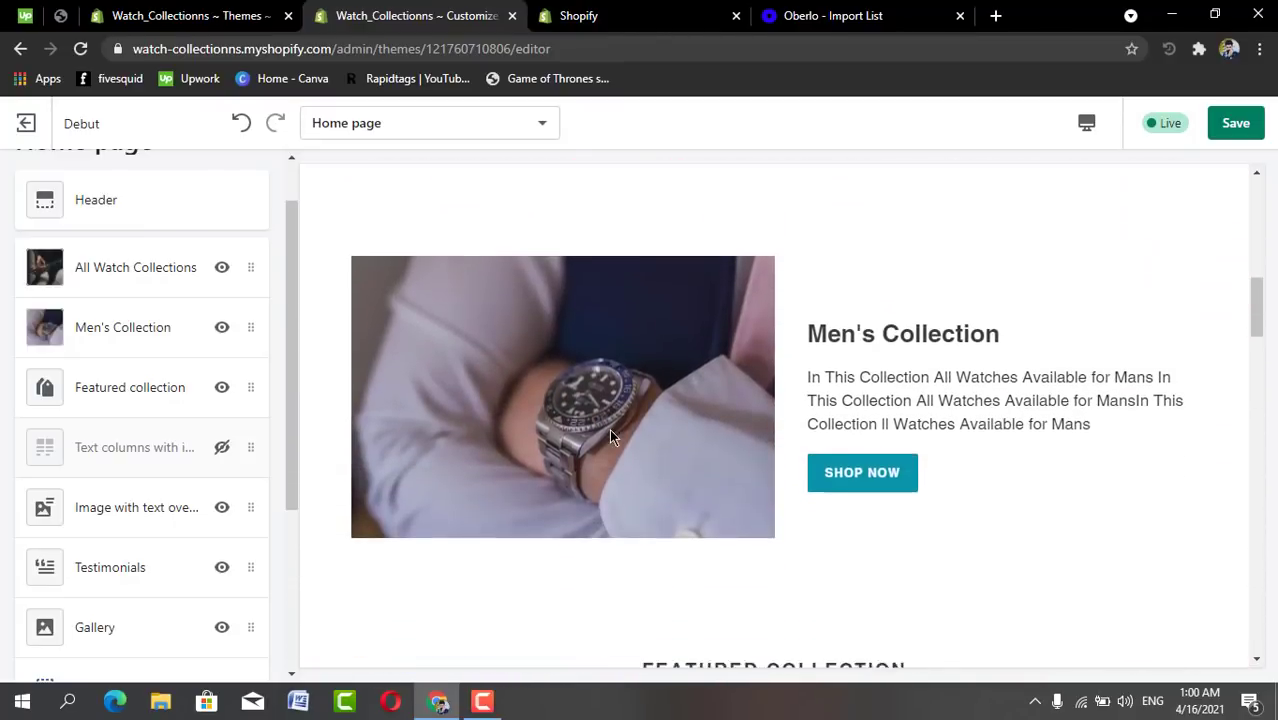
pyautogui.scroll(-3, 612, 437)
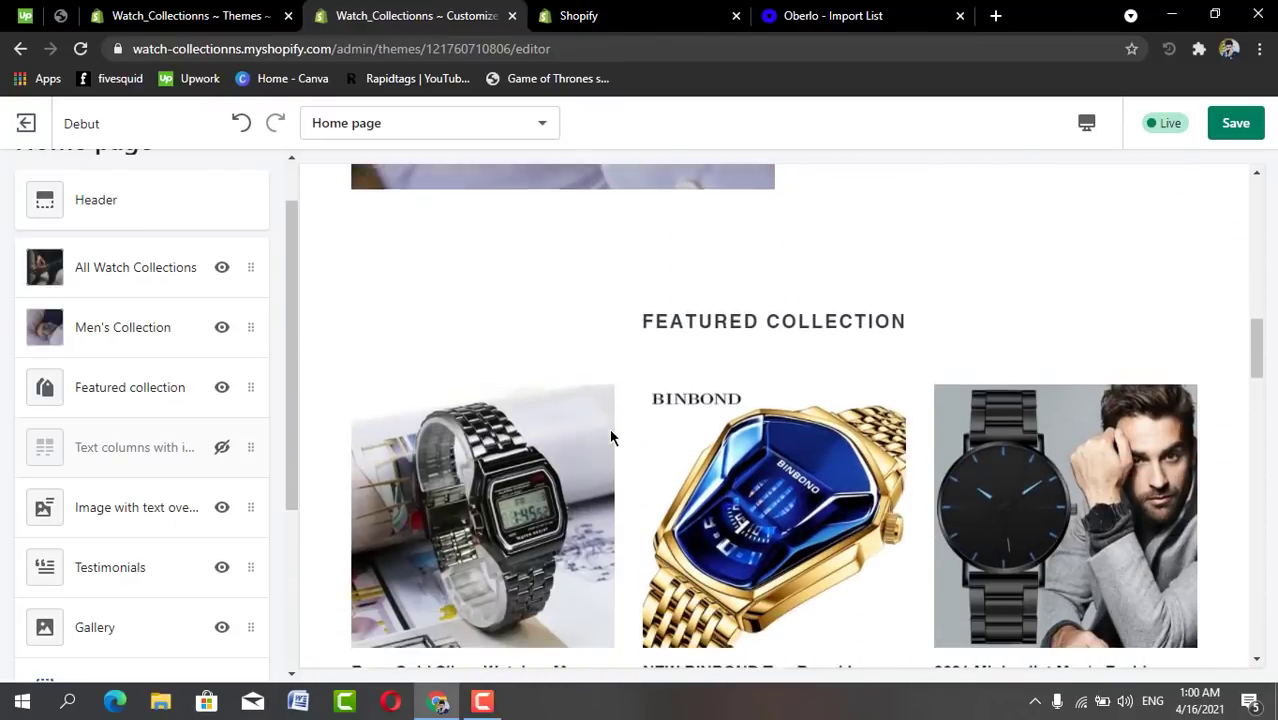
pyautogui.scroll(-4, 610, 437)
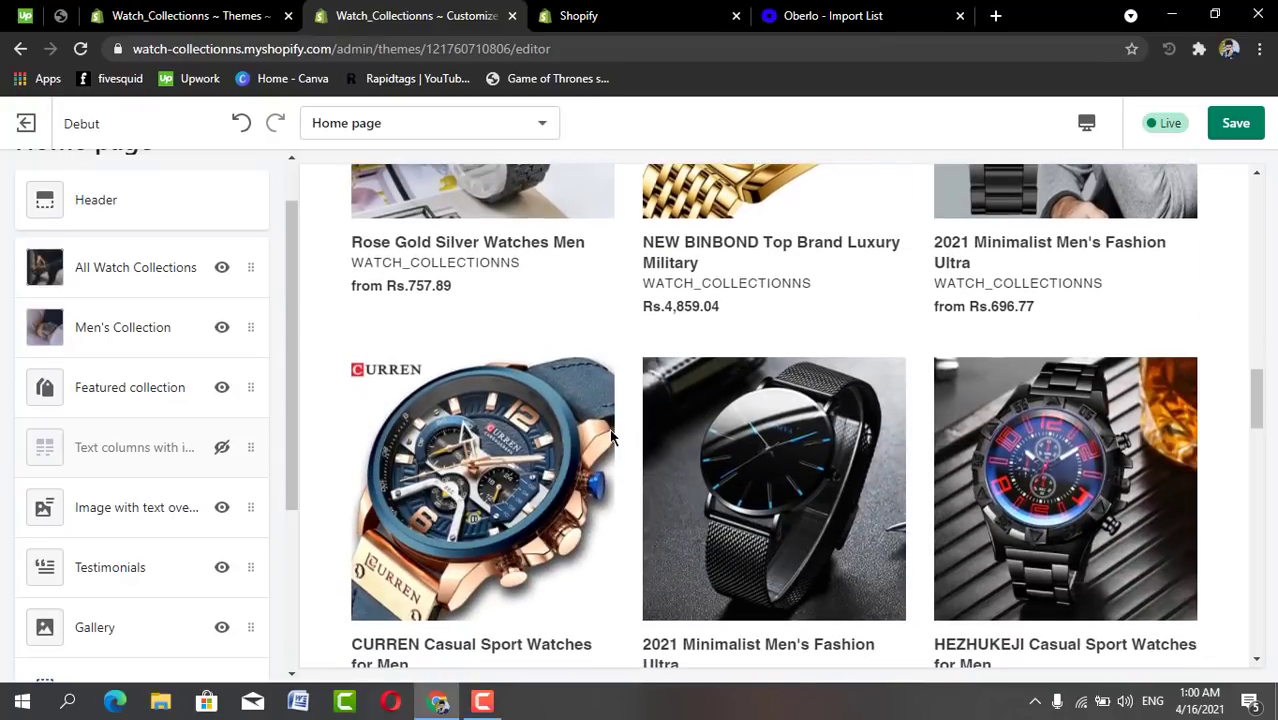
pyautogui.scroll(-5, 610, 437)
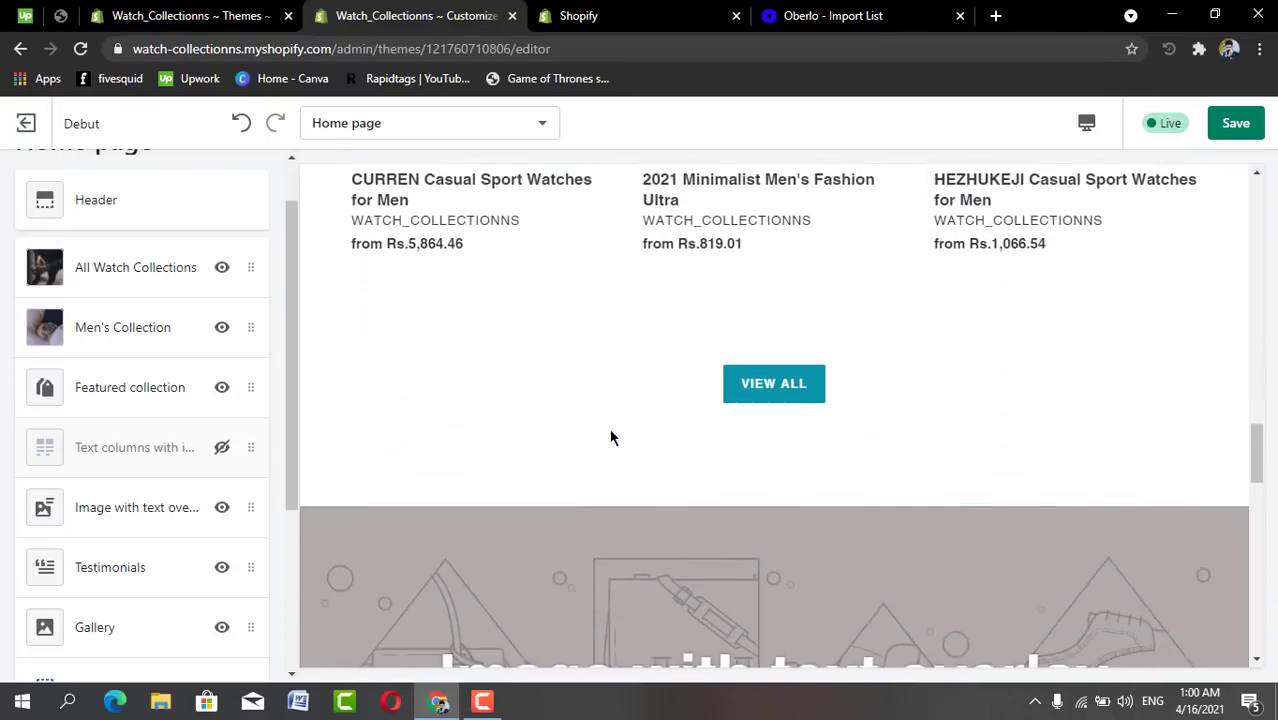
pyautogui.scroll(-5, 610, 437)
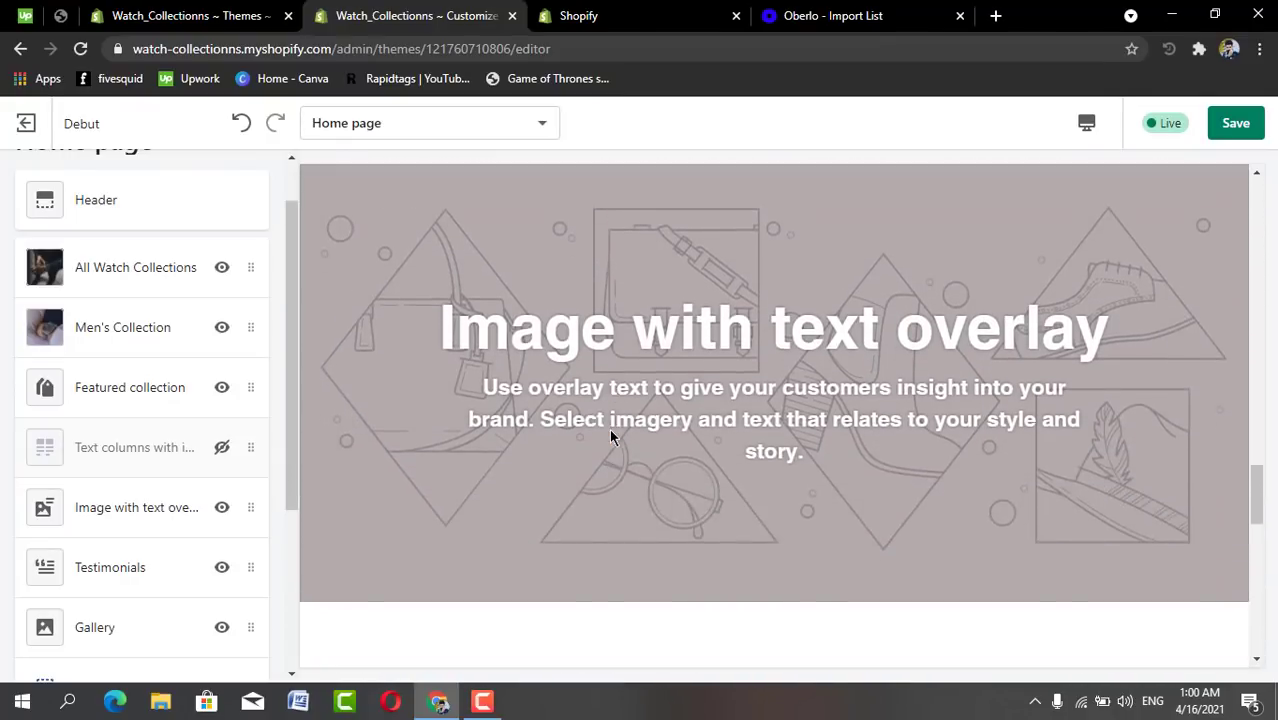
pyautogui.scroll(-5, 610, 437)
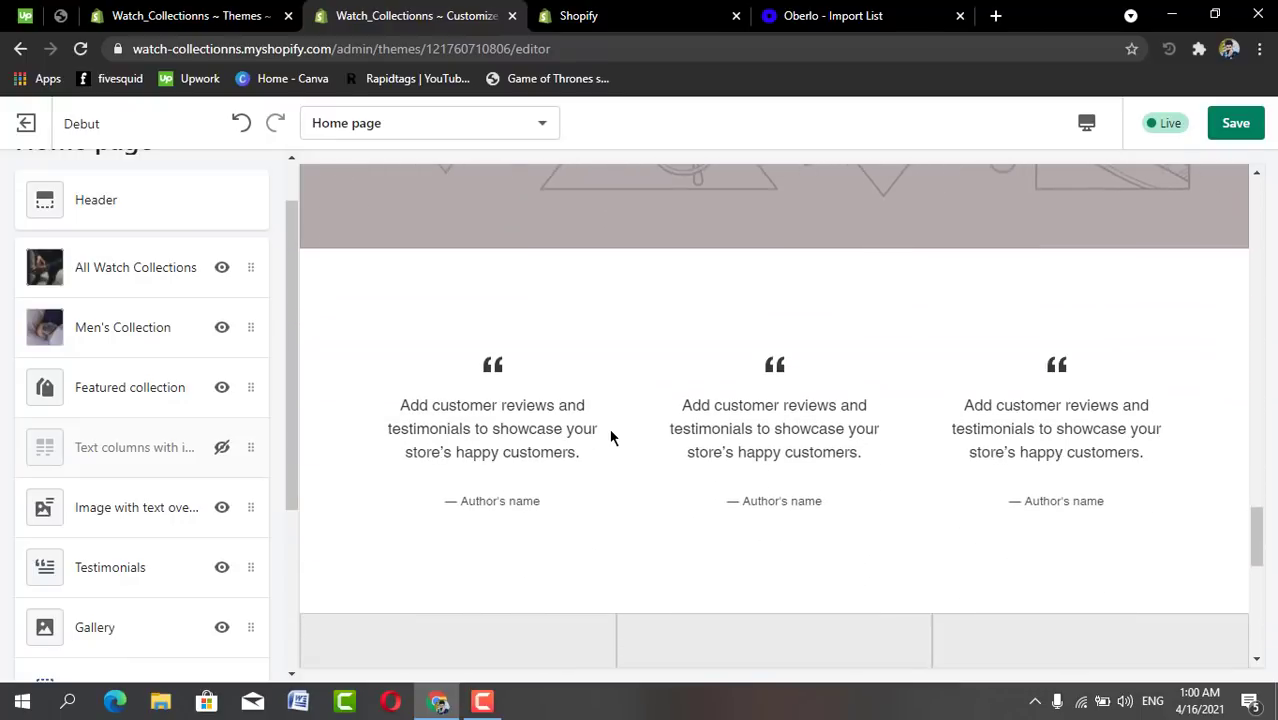
pyautogui.scroll(3, 610, 437)
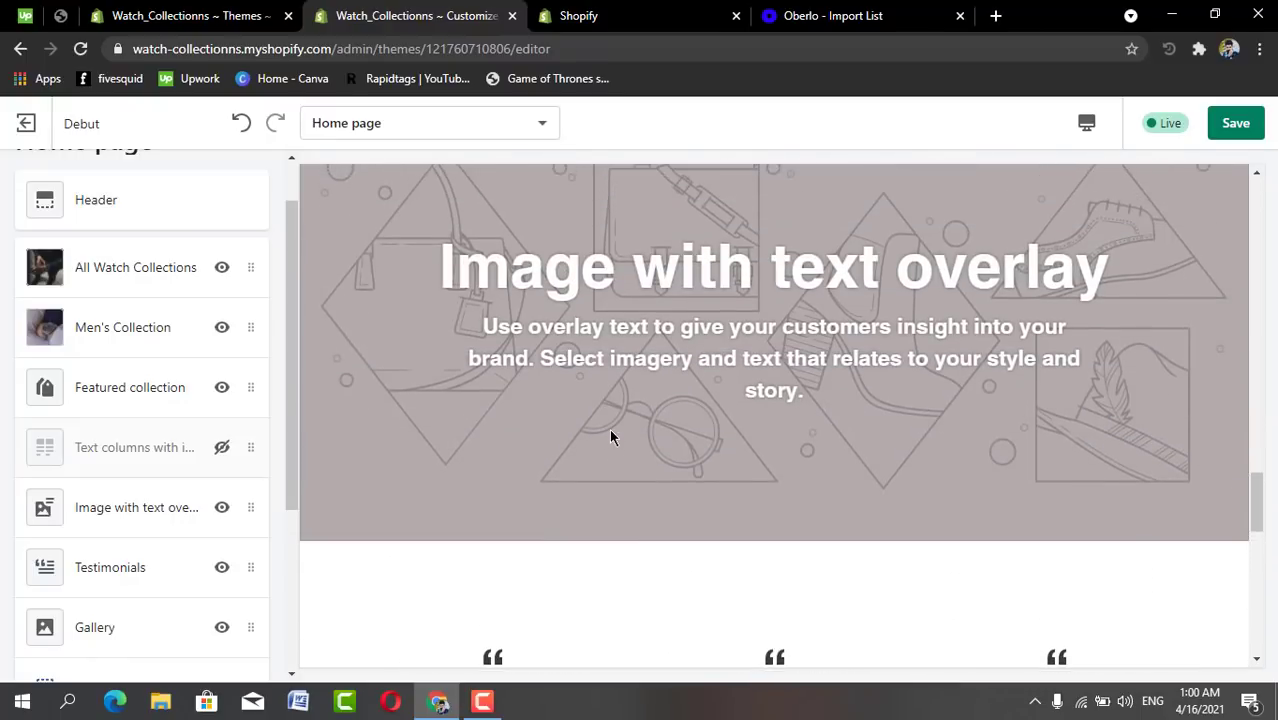
pyautogui.scroll(-3, 610, 437)
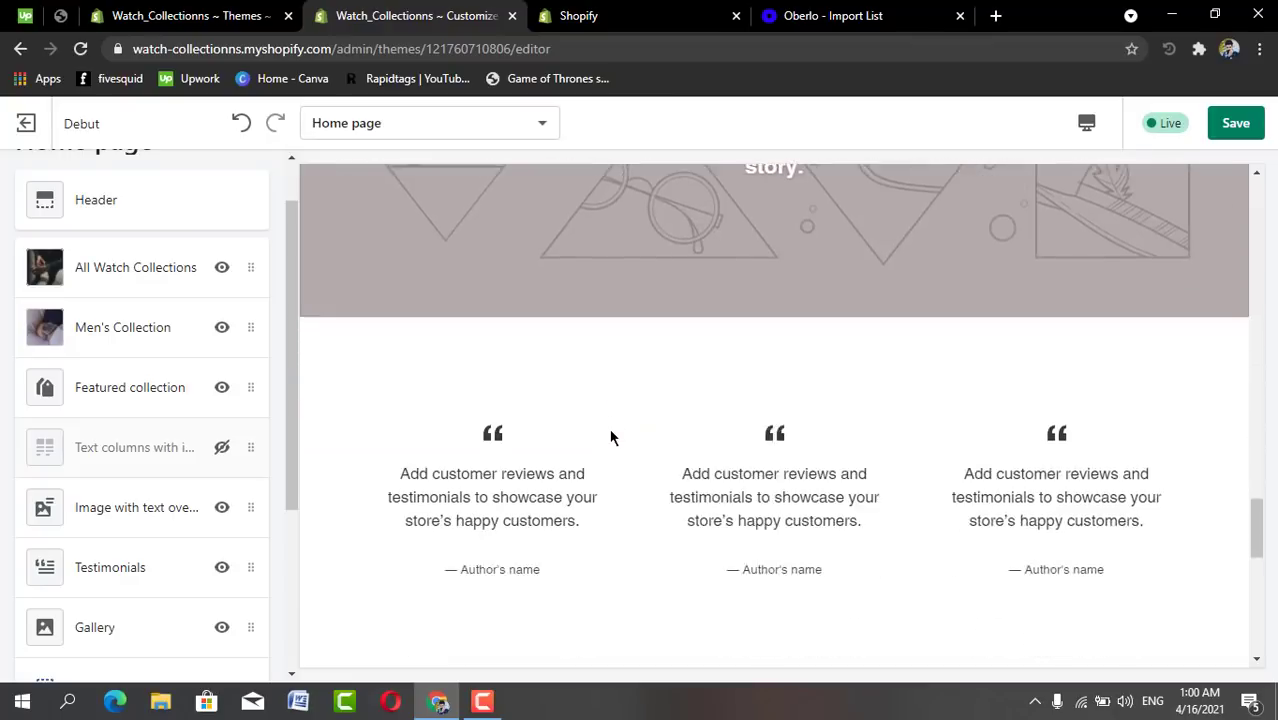
pyautogui.scroll(-2, 611, 437)
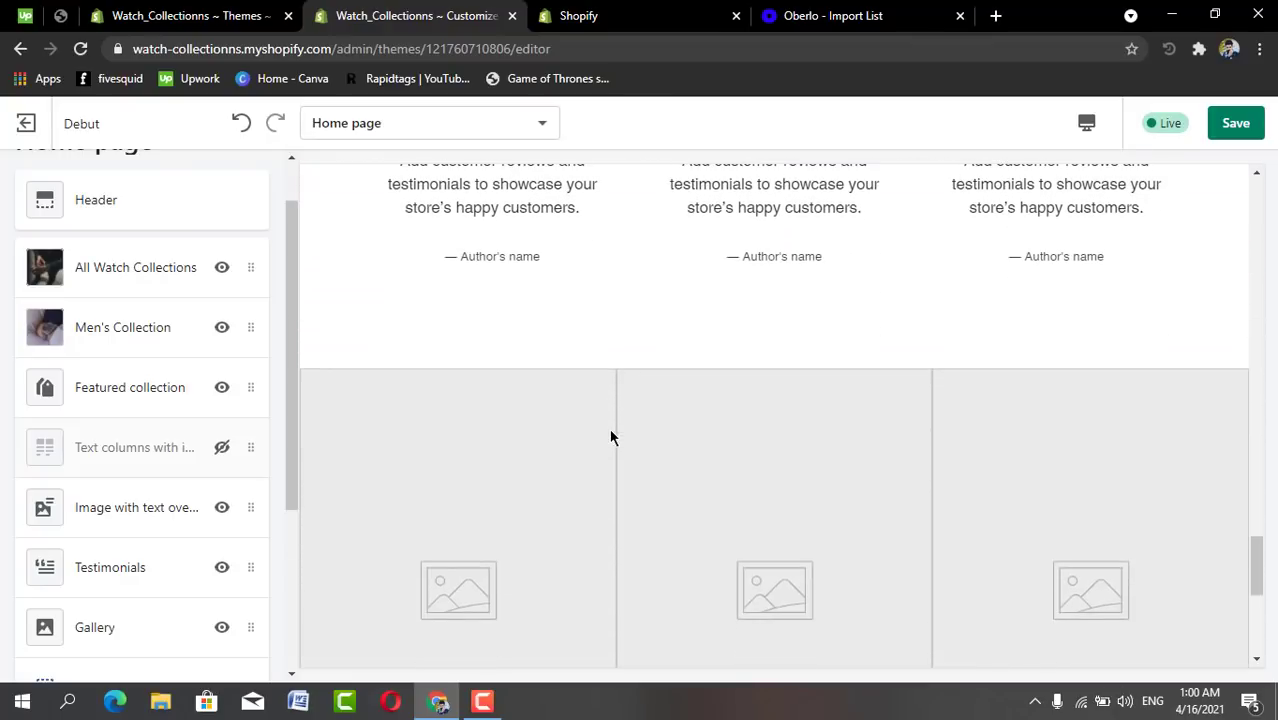
pyautogui.scroll(-3, 611, 435)
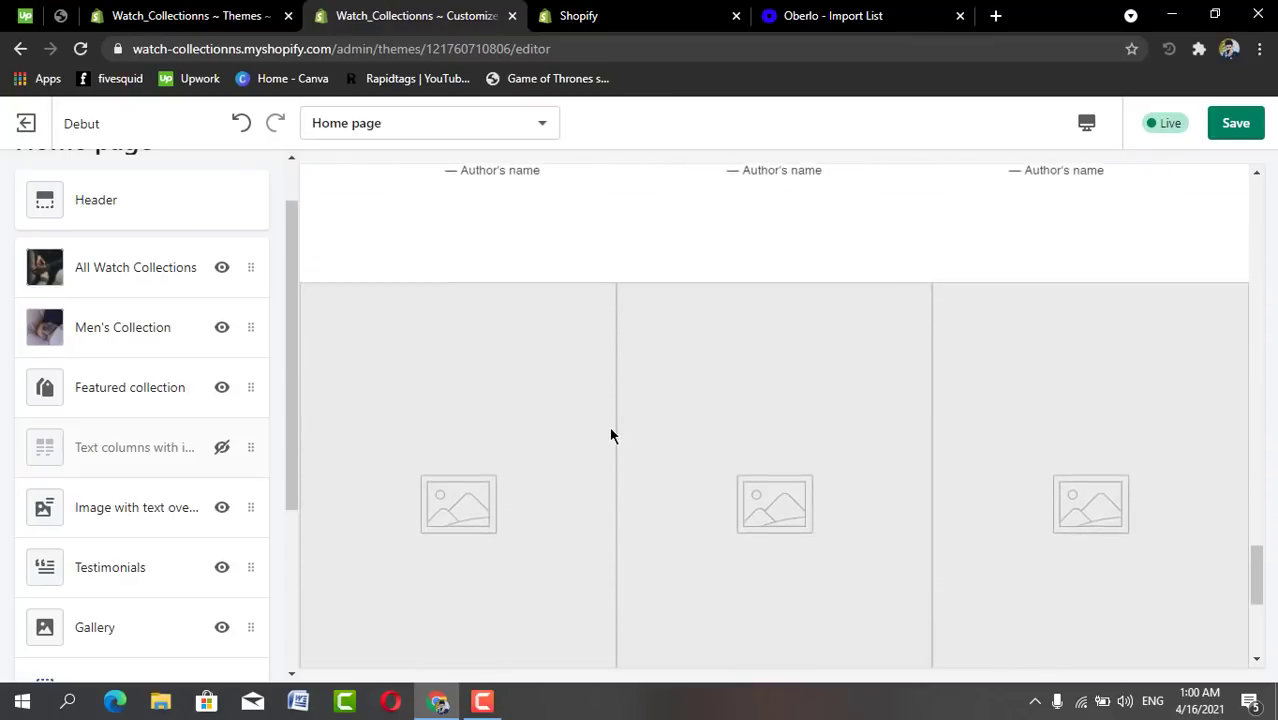
pyautogui.scroll(-2, 611, 435)
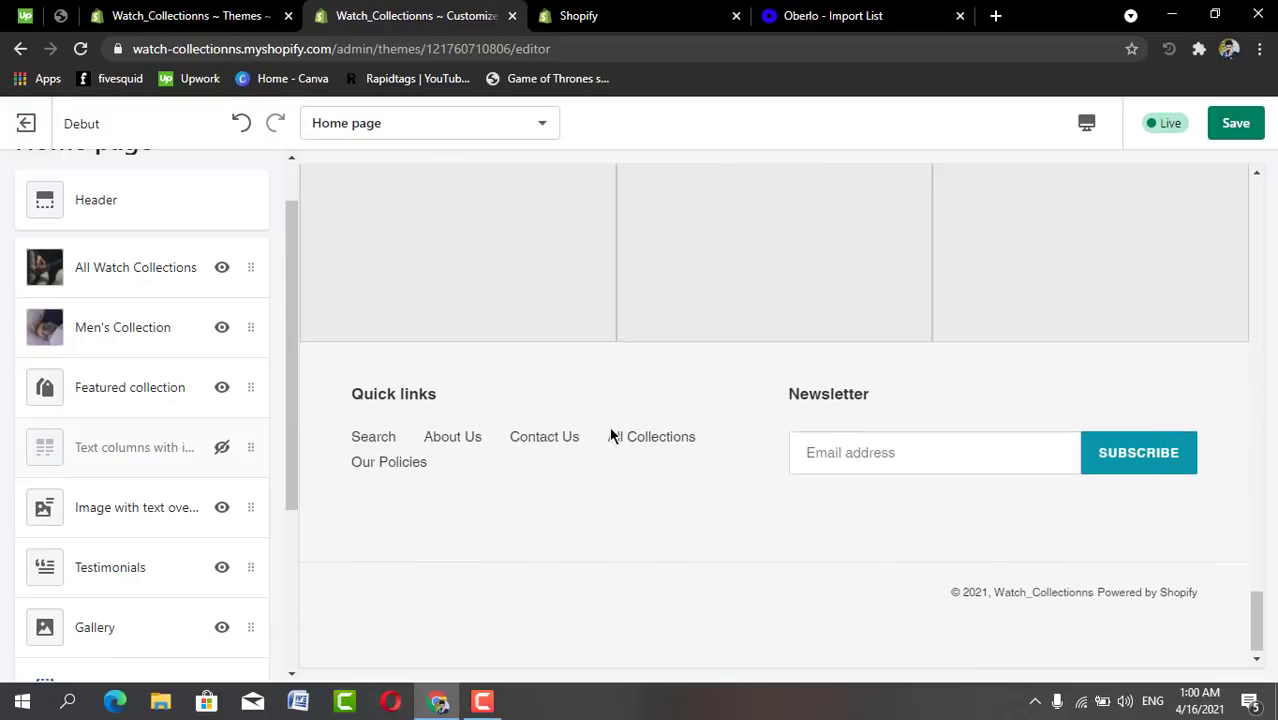
pyautogui.scroll(5, 611, 435)
pyautogui.scroll(4, 611, 435)
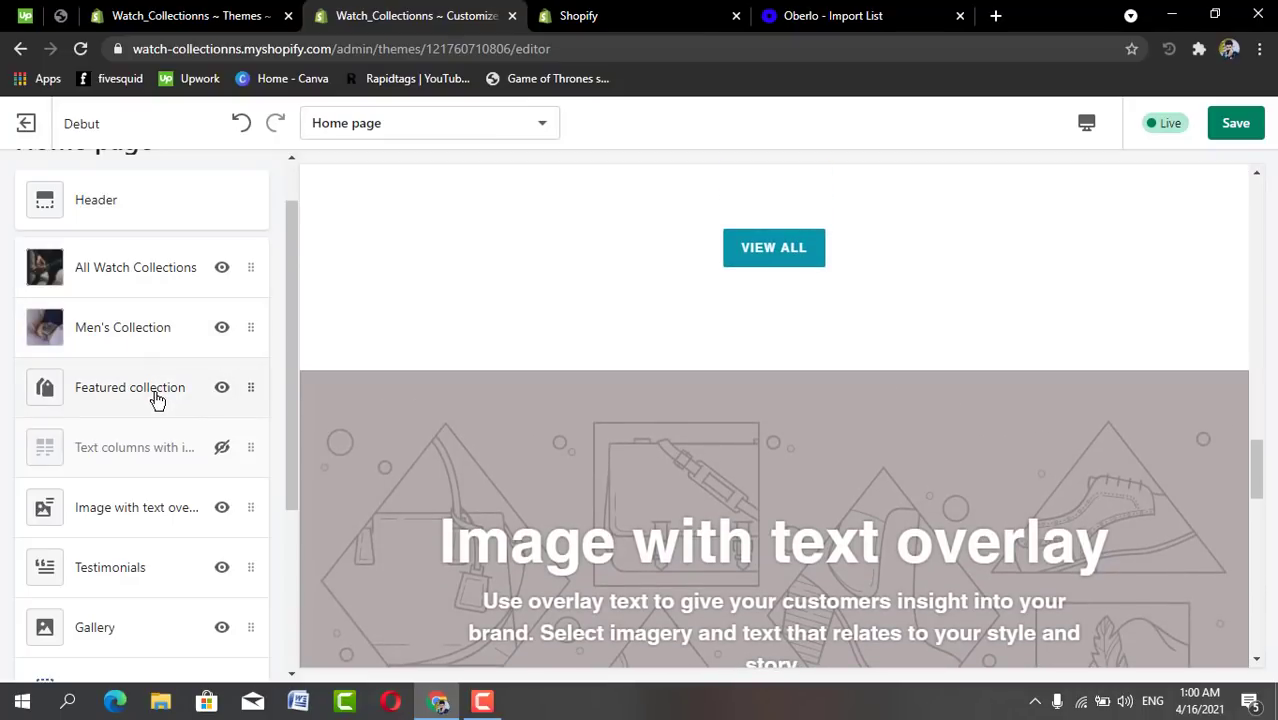
# Replace the Featured collection section's heading with "Men s Collections".
pyautogui.click(156, 398)
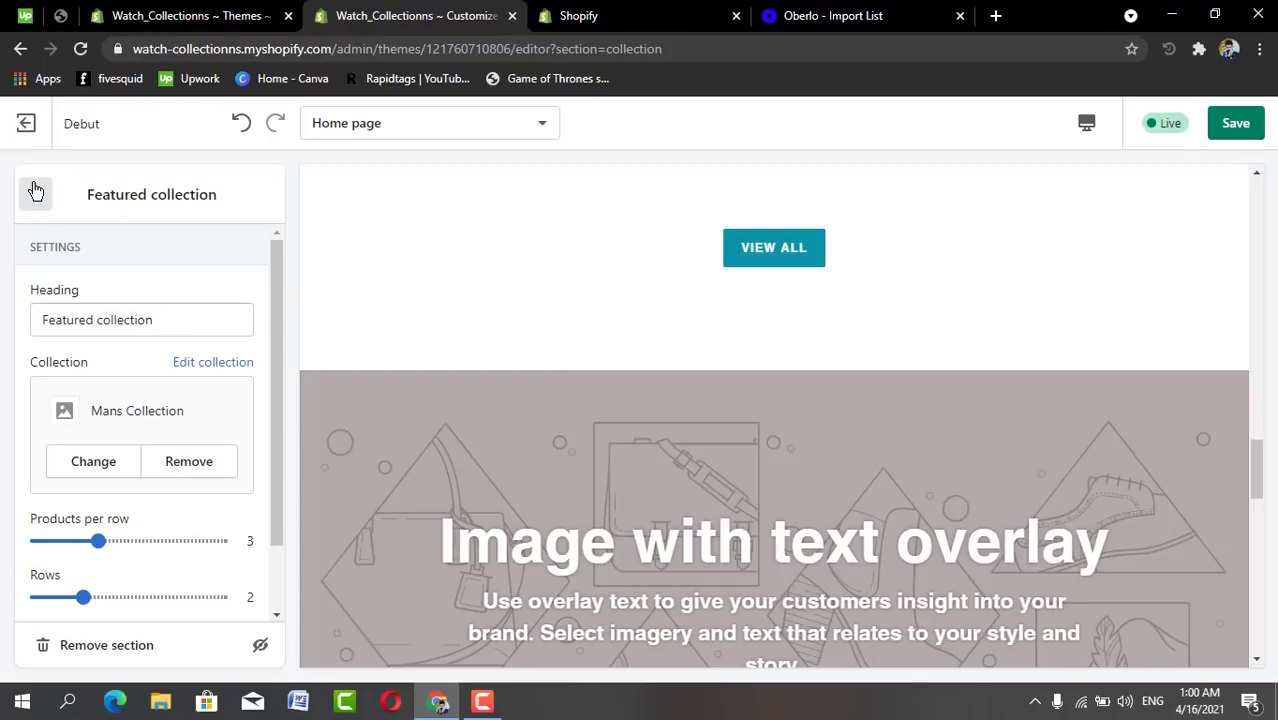
pyautogui.click(186, 325)
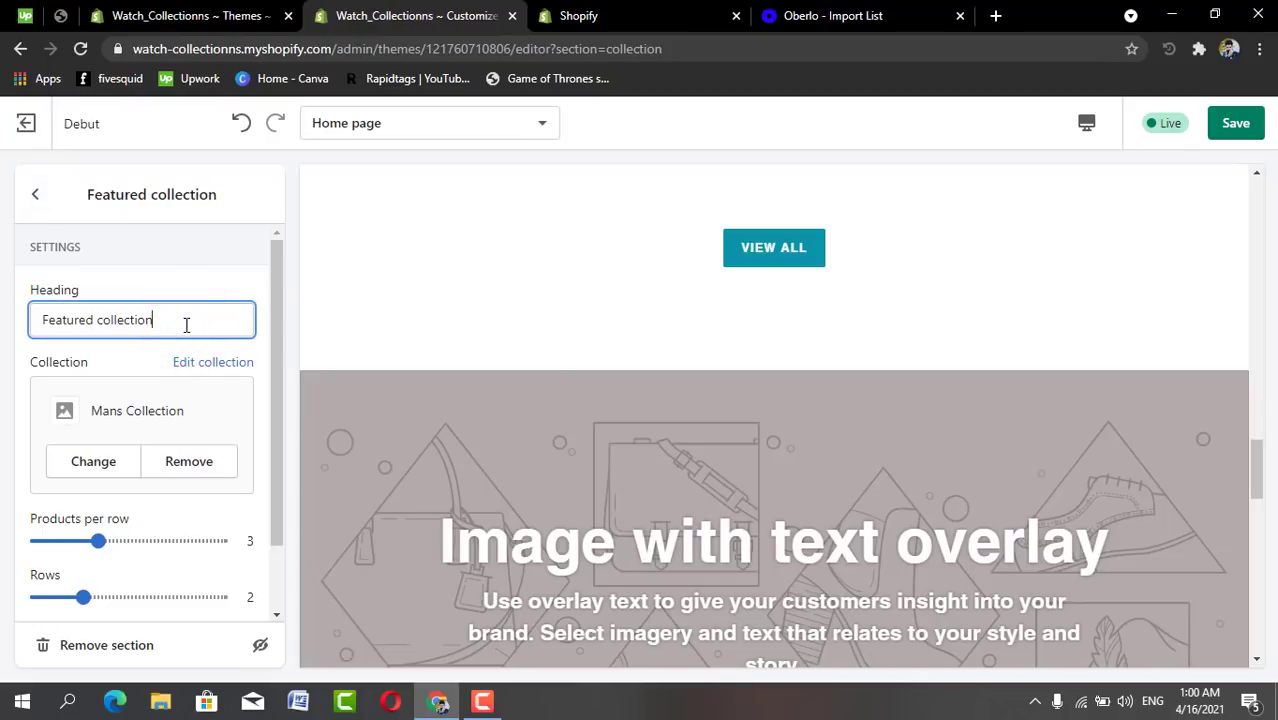
pyautogui.press('BackSpace')
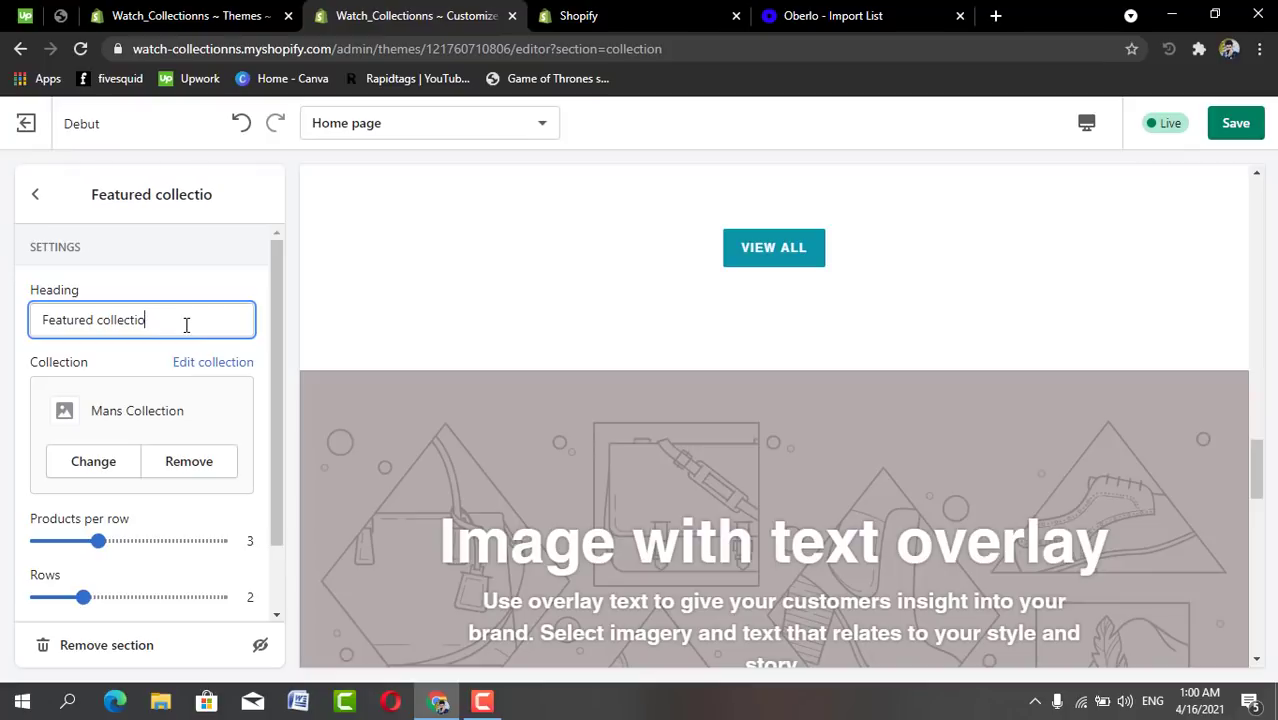
pyautogui.press('BackSpace')
pyautogui.press('BackSpace')
pyautogui.press('BackSpace')
pyautogui.press('BackSpace')
pyautogui.press('BackSpace')
pyautogui.press('BackSpace')
pyautogui.press('BackSpace')
pyautogui.press('BackSpace')
pyautogui.press('BackSpace')
pyautogui.press('BackSpace')
pyautogui.press('BackSpace')
pyautogui.press('BackSpace')
pyautogui.press('BackSpace')
pyautogui.press('BackSpace')
pyautogui.press('BackSpace')
pyautogui.press('BackSpace')
pyautogui.press('BackSpace')
pyautogui.press('BackSpace')
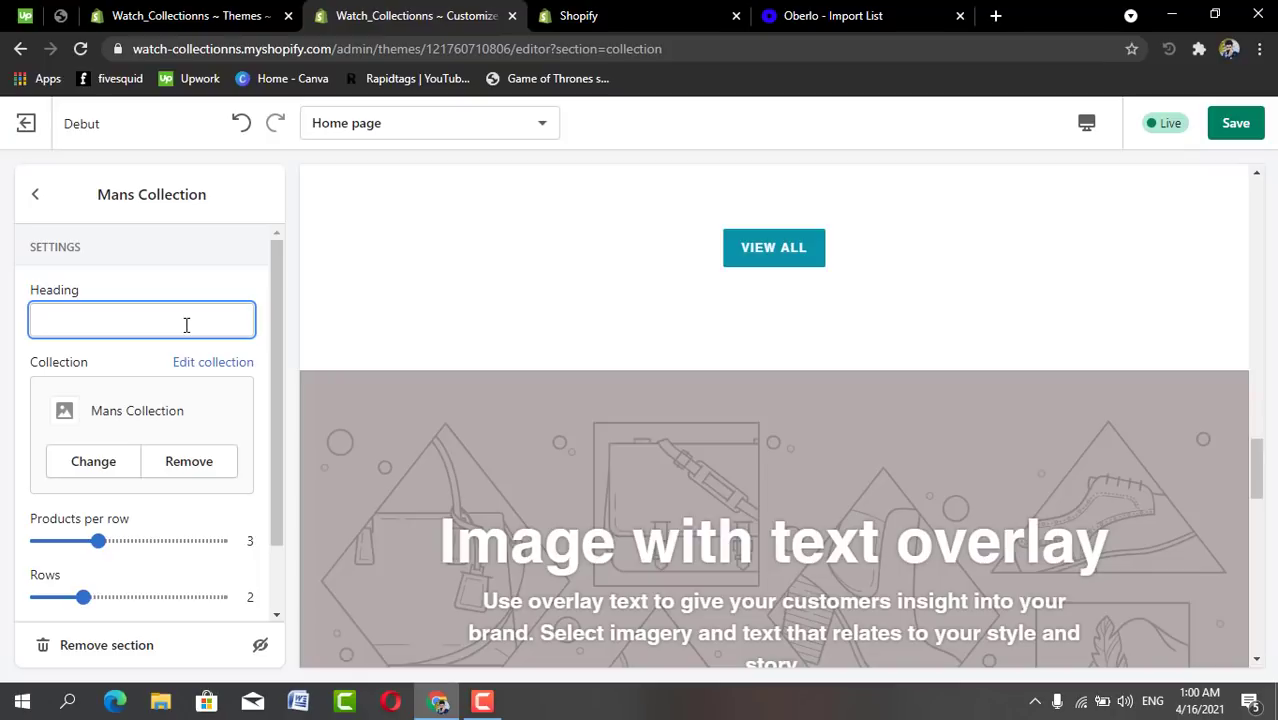
pyautogui.write('M')
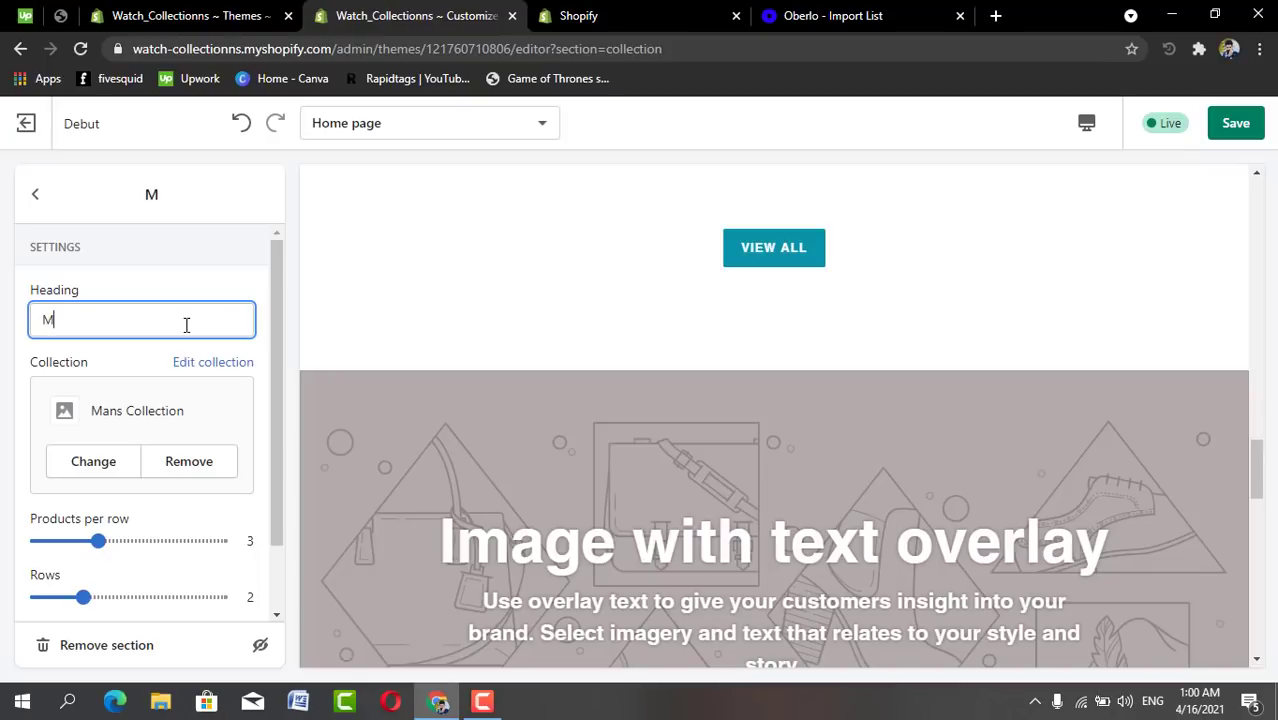
pyautogui.write('en')
pyautogui.write('s C')
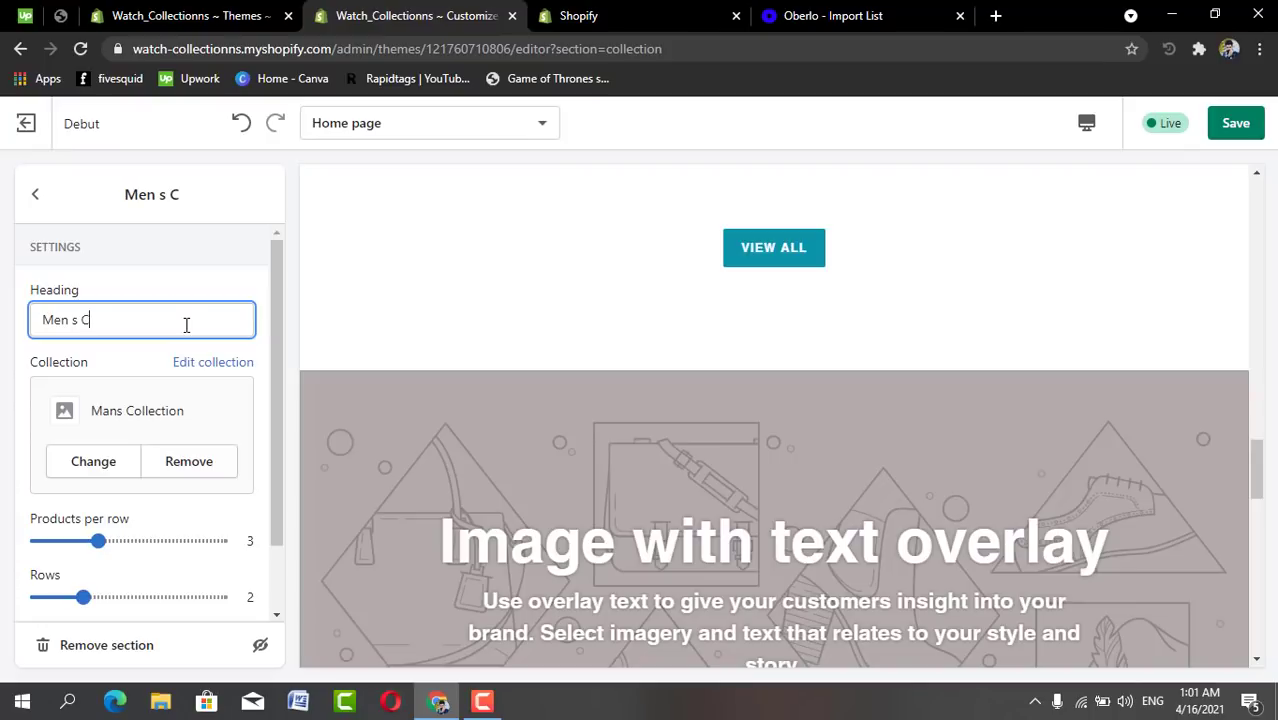
pyautogui.write('oll')
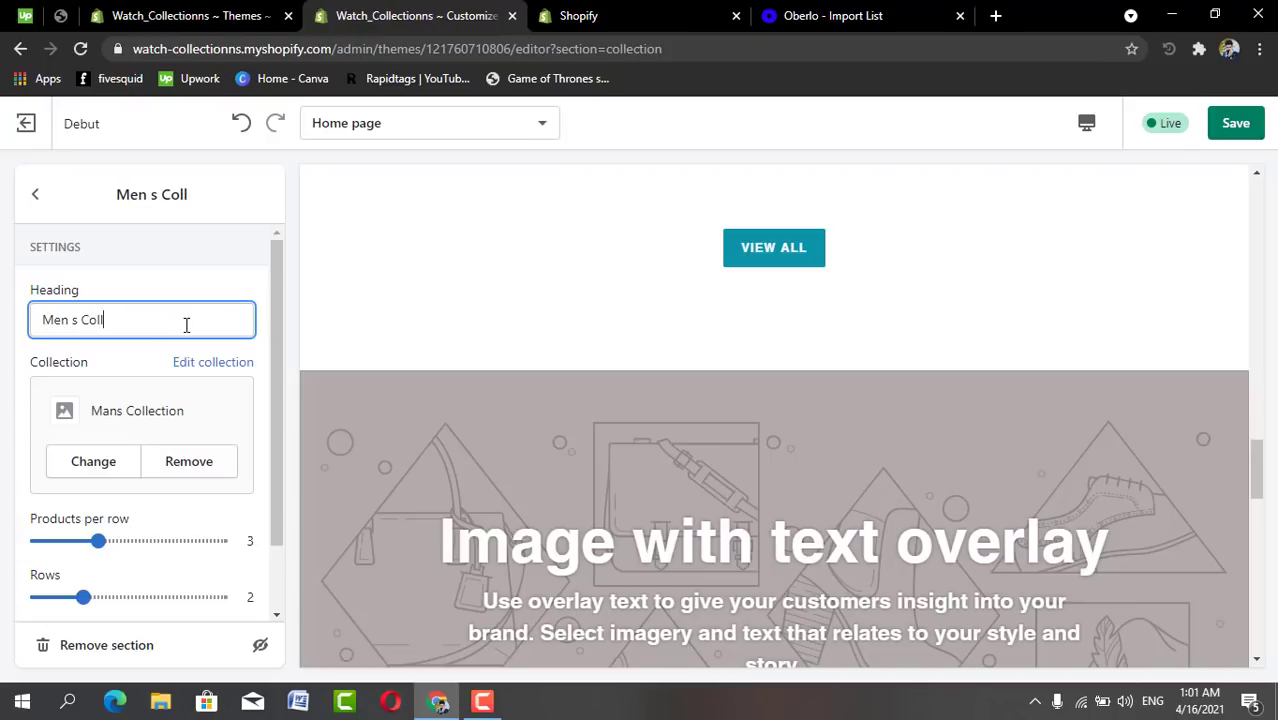
pyautogui.write('ect')
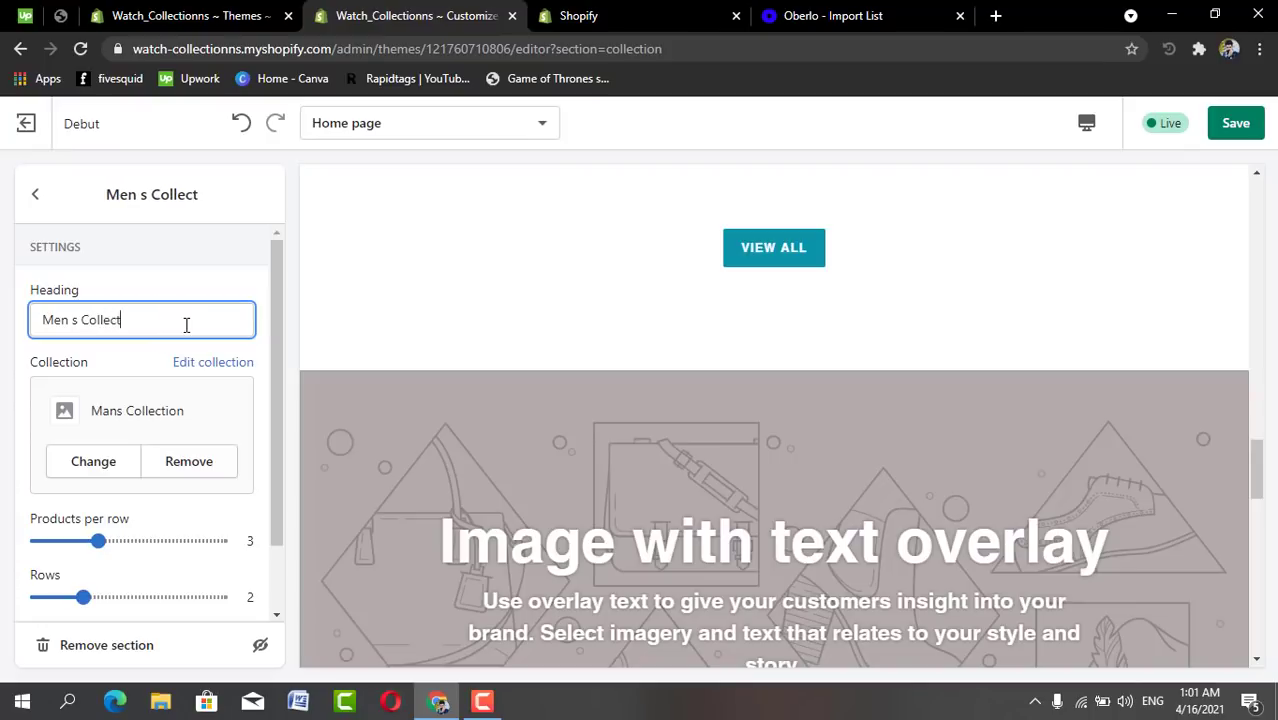
pyautogui.write('ions')
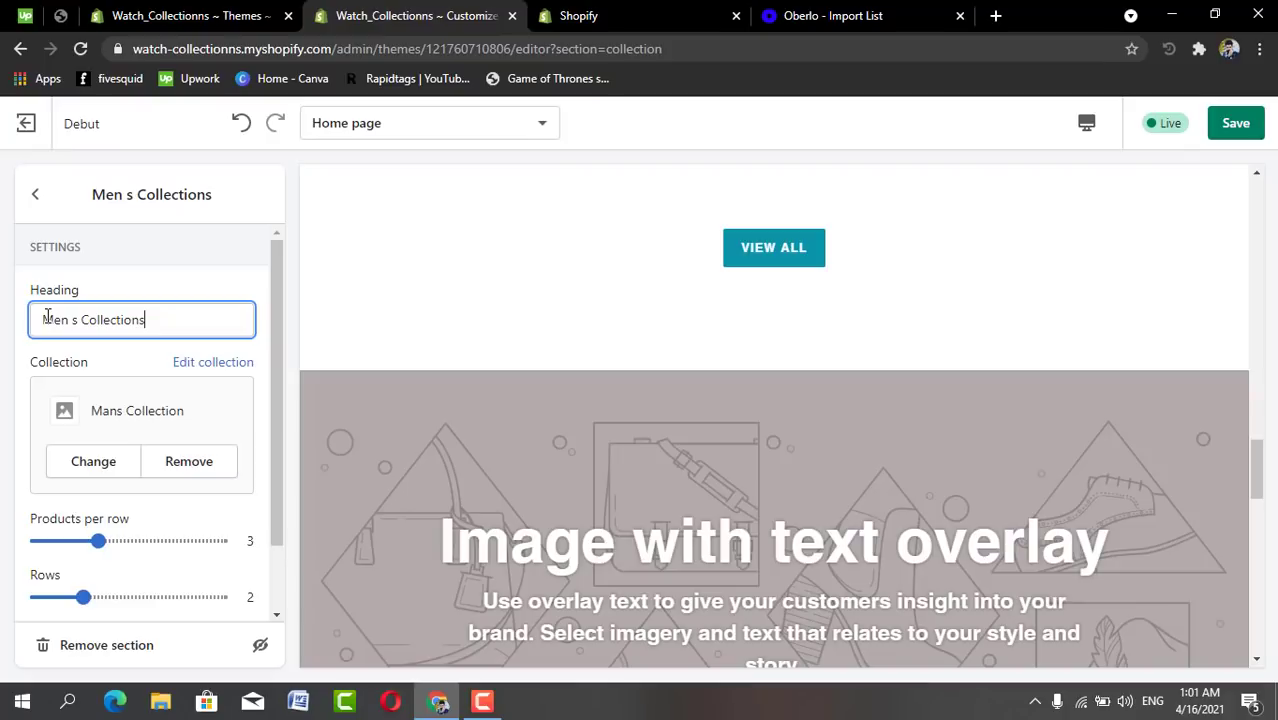
# Try to insert a comma as the apostrophe in the first word of the collection section's heading.
pyautogui.click(47, 316)
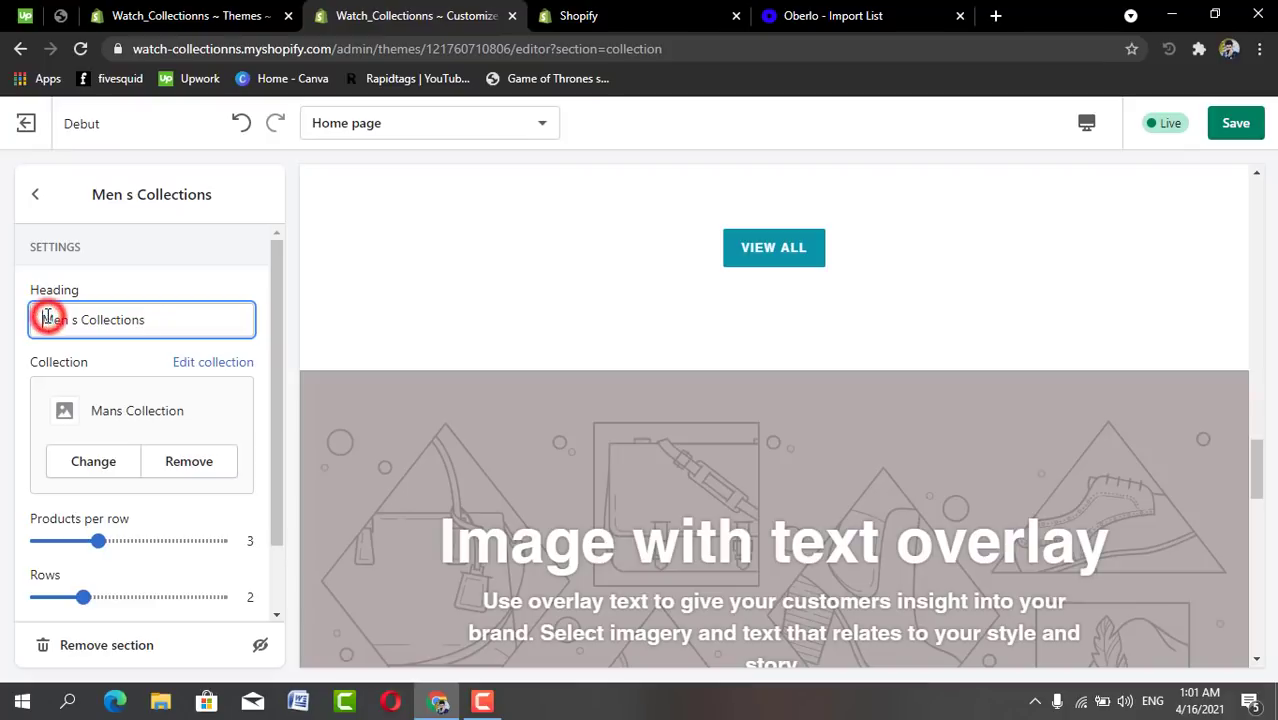
pyautogui.click(57, 318)
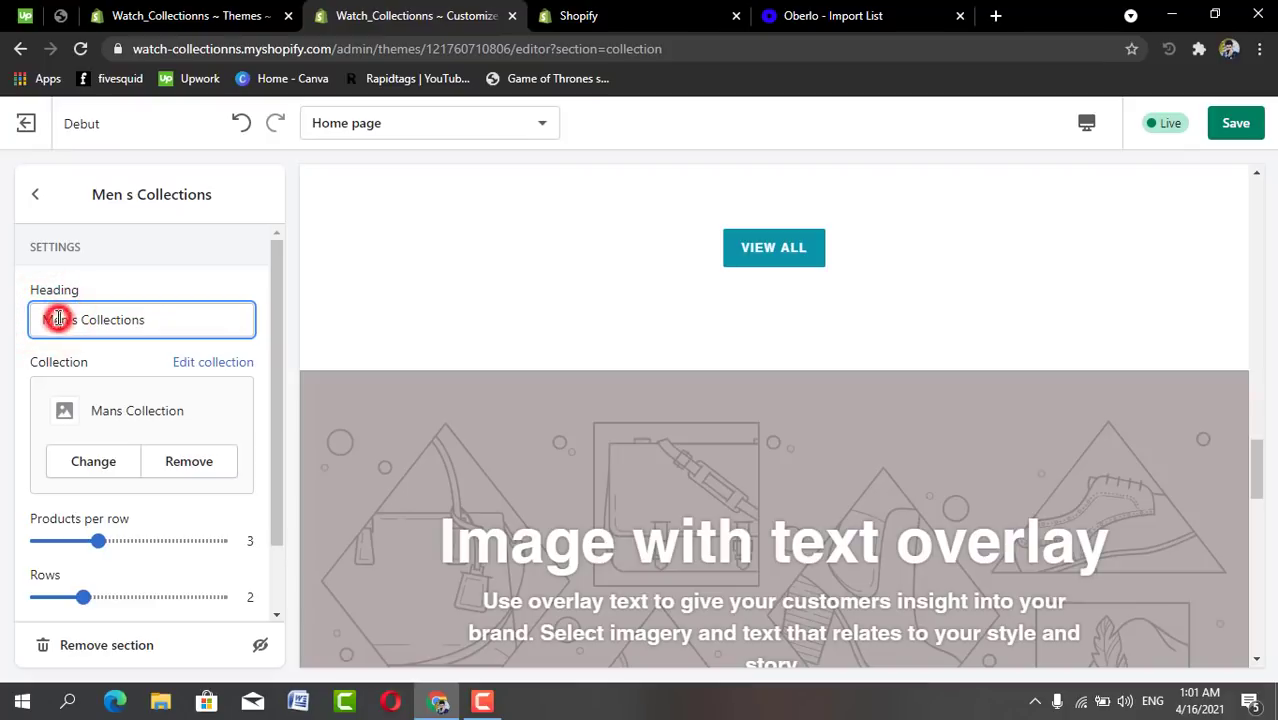
pyautogui.click(70, 318)
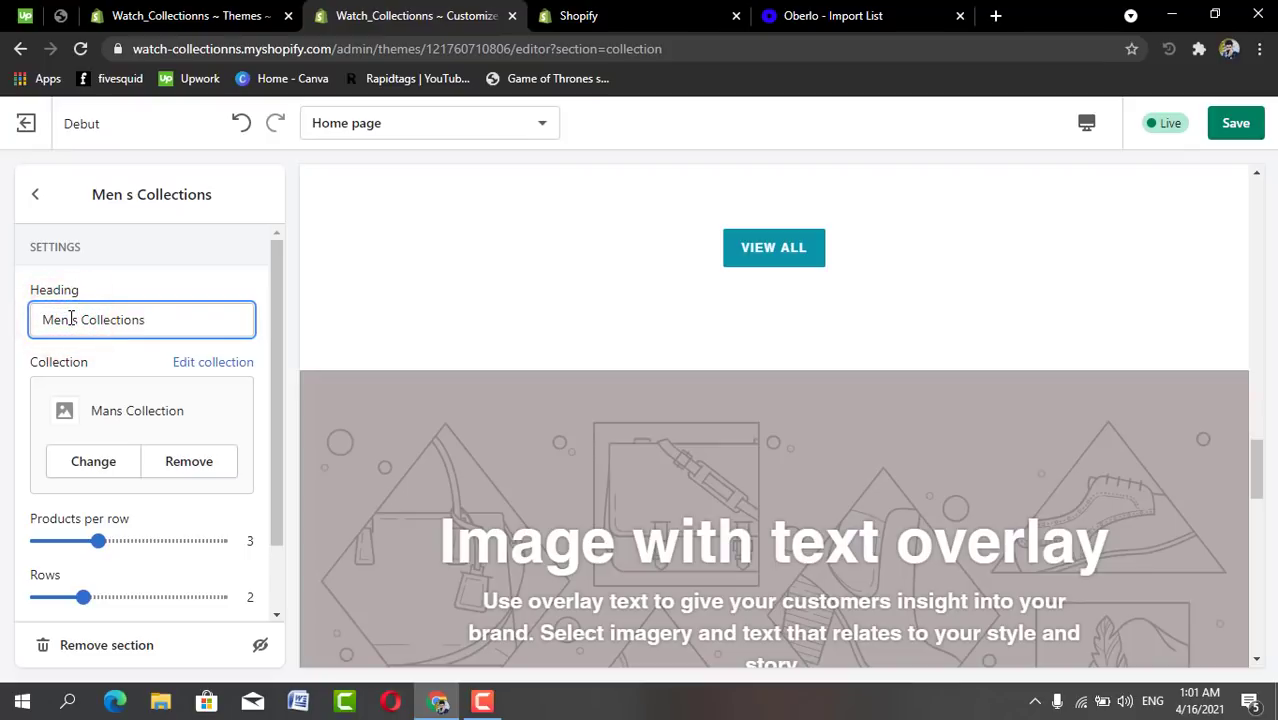
pyautogui.click(58, 319)
pyautogui.write(',')
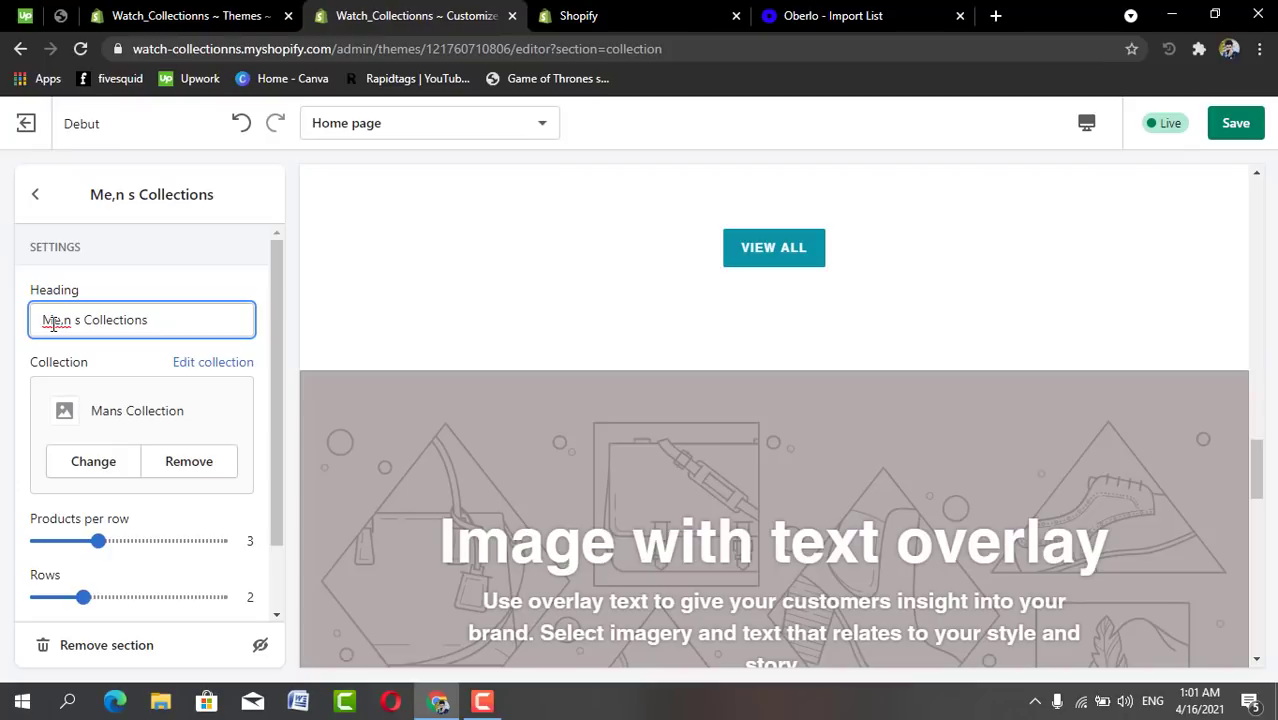
pyautogui.rightClick(53, 323)
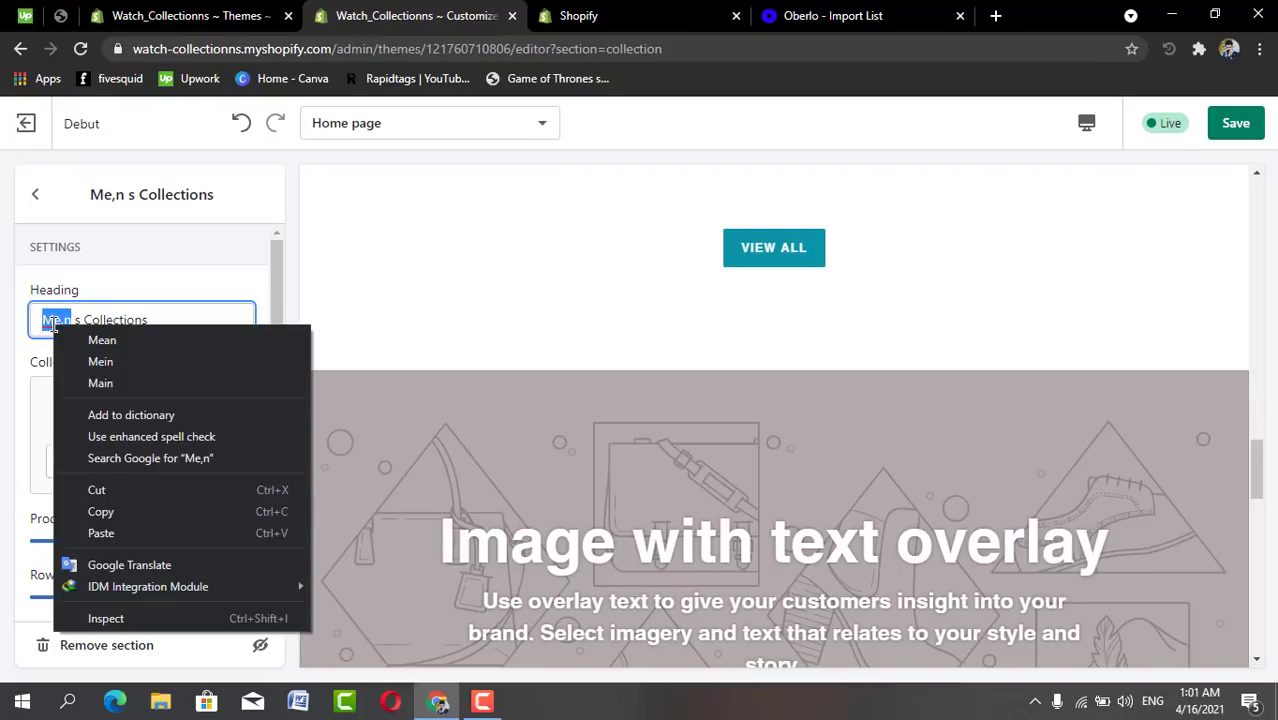
pyautogui.click(55, 322)
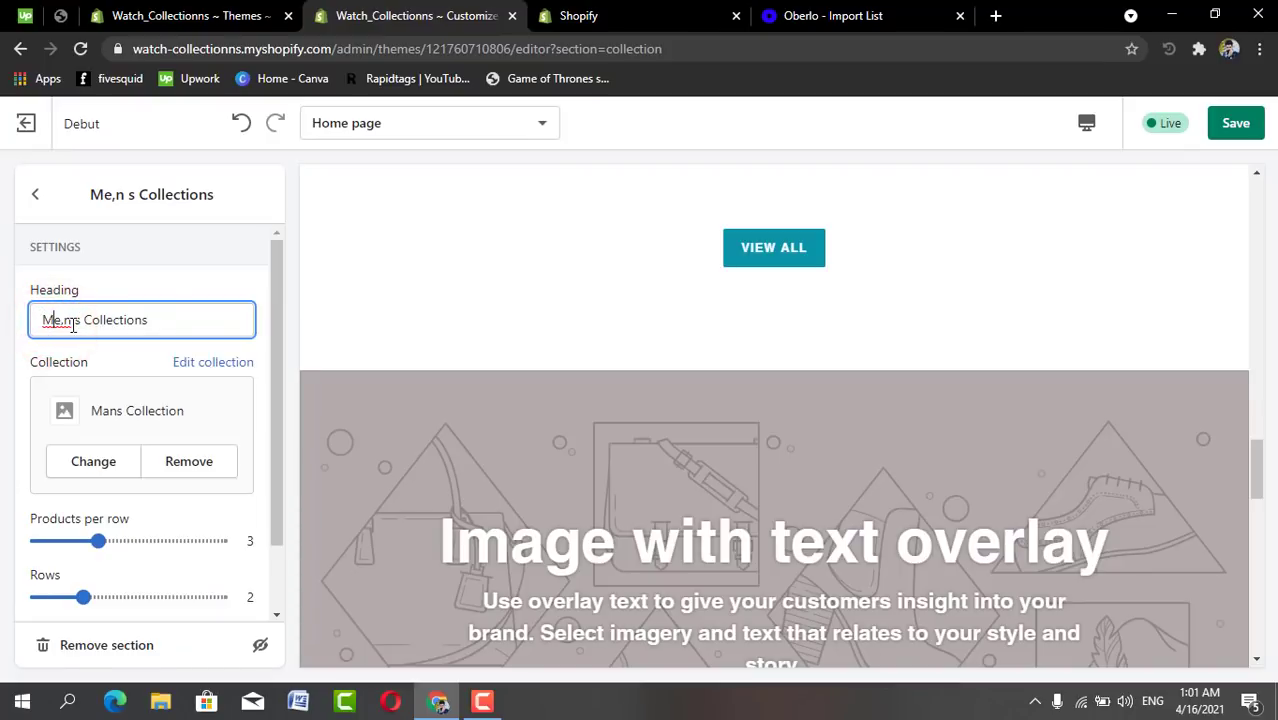
# Correct the collection section's heading to "Men's Collections" and save the theme changes.
pyautogui.click(83, 322)
pyautogui.press('BackSpace')
pyautogui.press('BackSpace')
pyautogui.press('BackSpace')
pyautogui.press('BackSpace')
pyautogui.press('BackSpace')
pyautogui.press('BackSpace')
pyautogui.press('BackSpace')
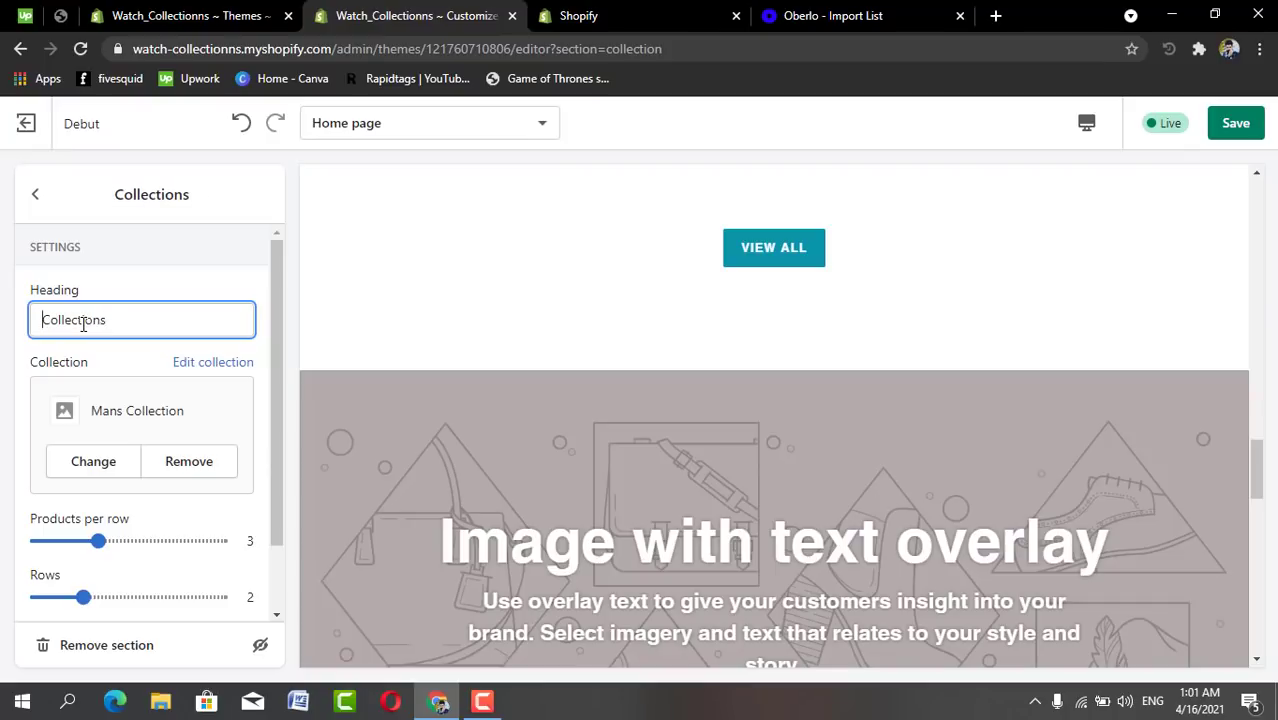
pyautogui.write('Men')
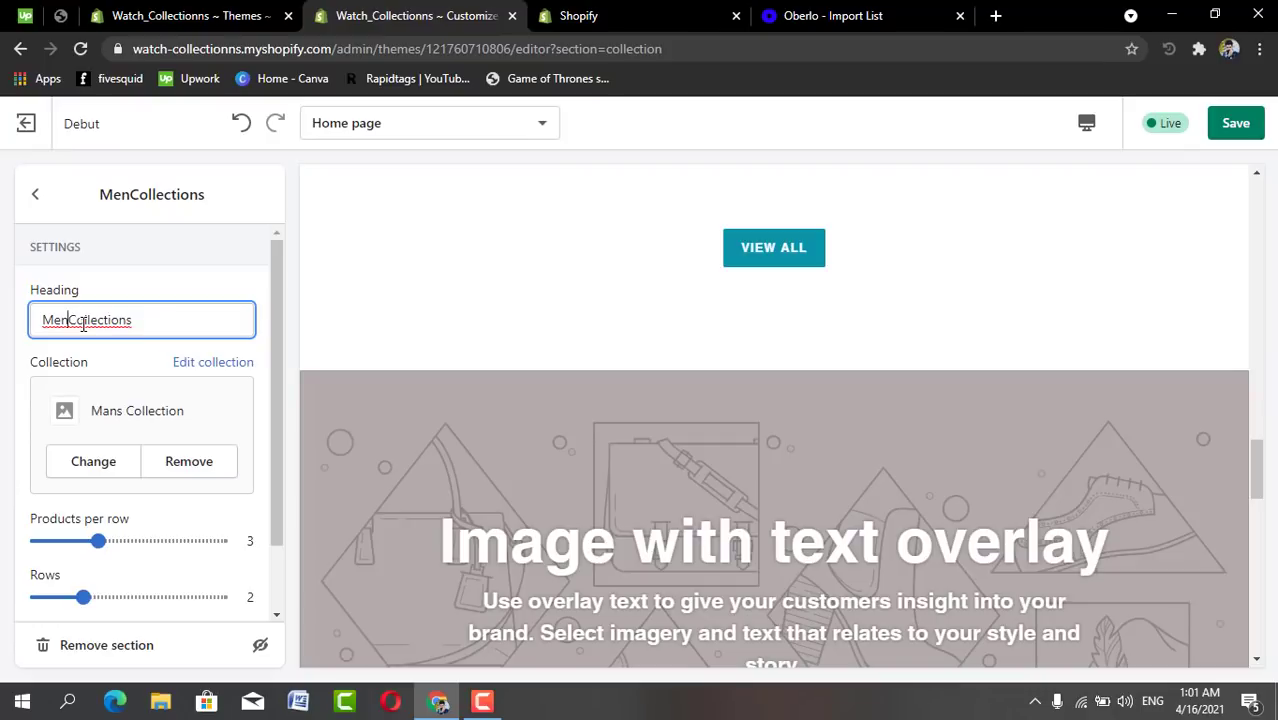
pyautogui.write(',s')
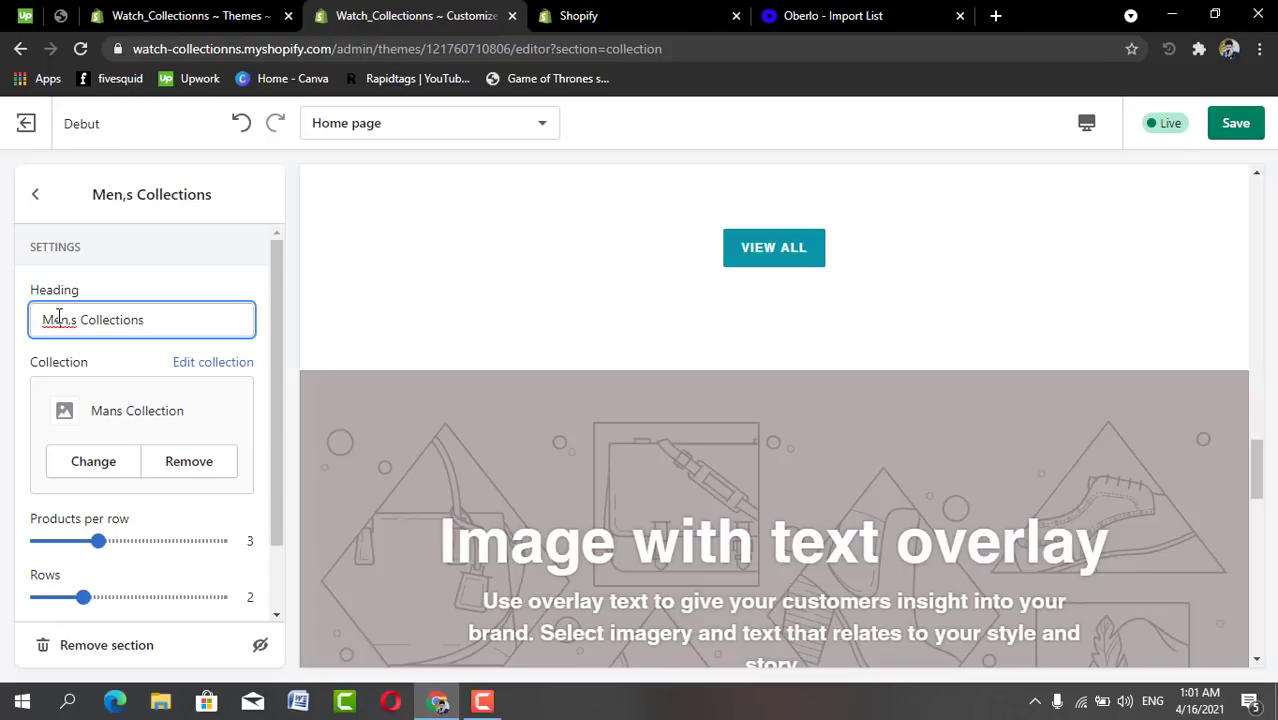
pyautogui.rightClick(59, 317)
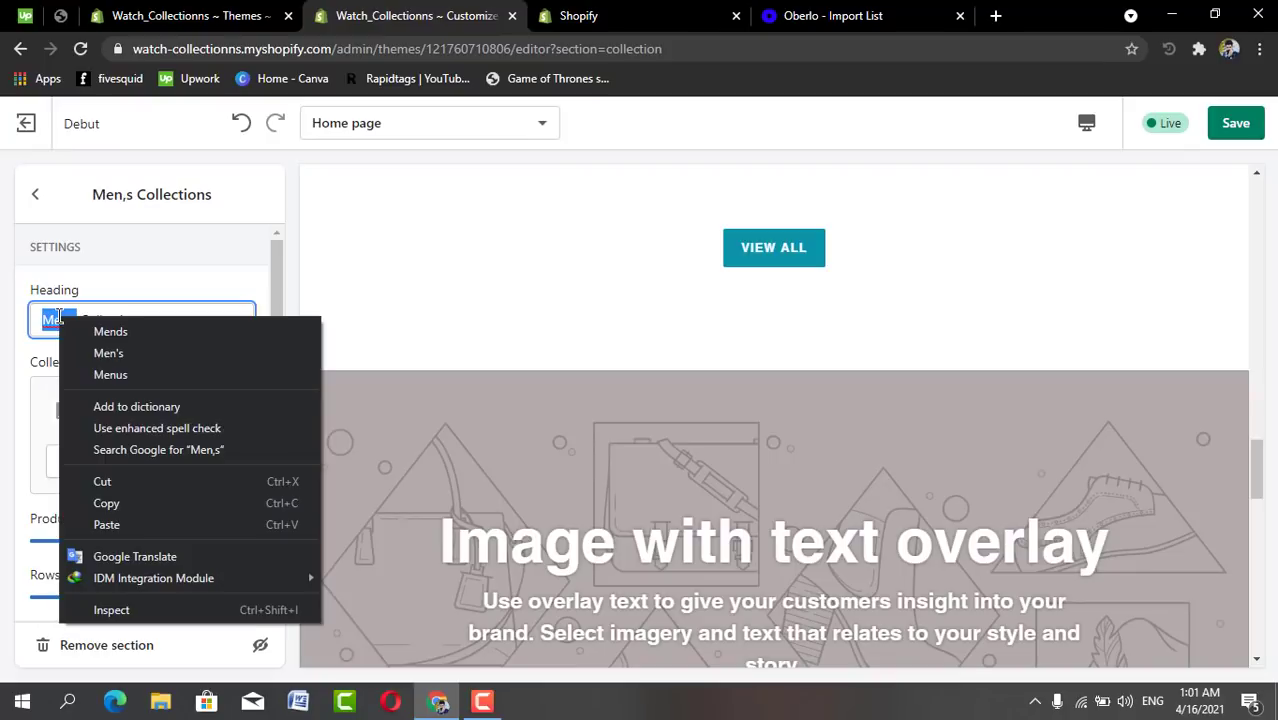
pyautogui.click(107, 353)
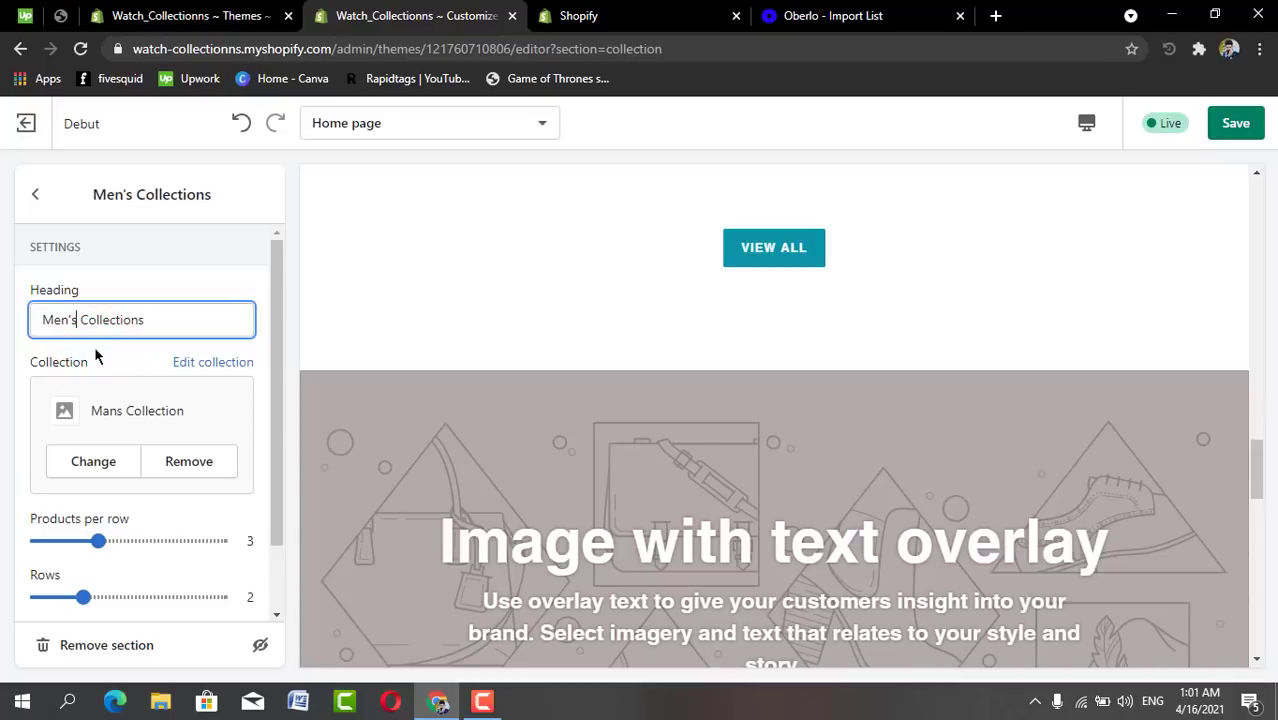
pyautogui.click(172, 319)
pyautogui.click(1235, 127)
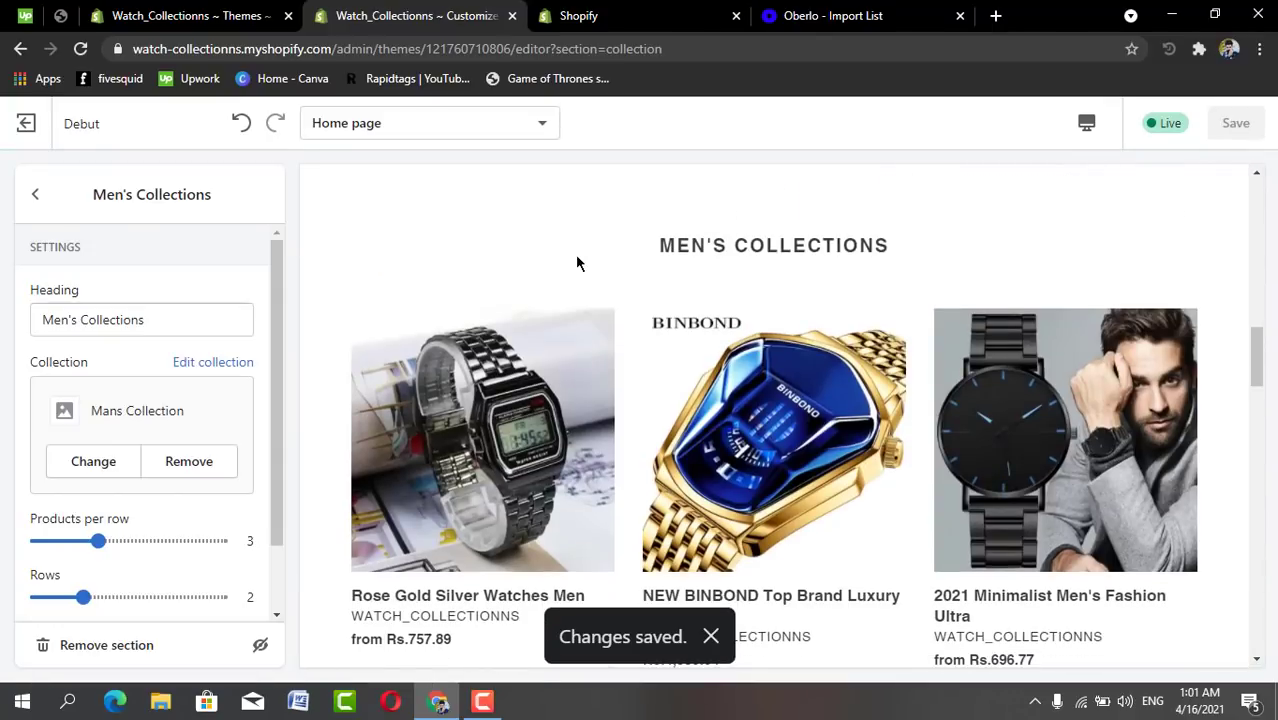
# Review the watch rows under the Men's Collections heading in the preview and the section's remaining settings.
pyautogui.scroll(-5, 576, 263)
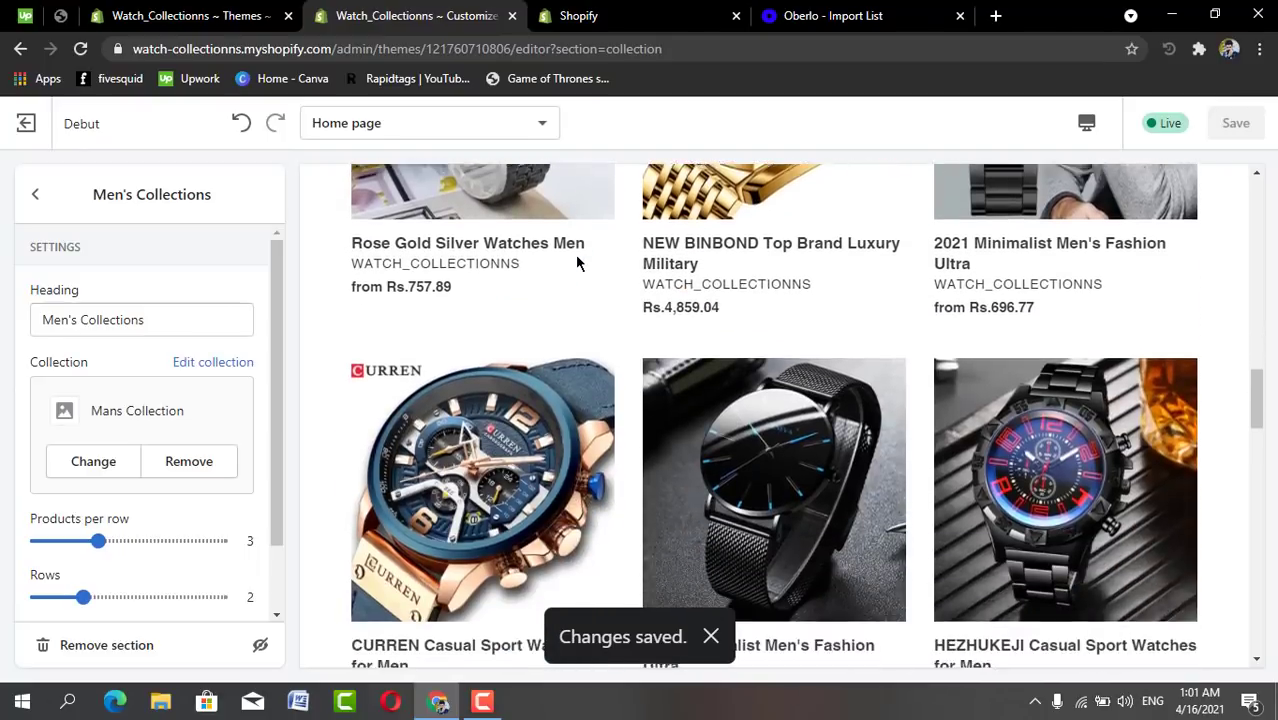
pyautogui.scroll(-3, 576, 263)
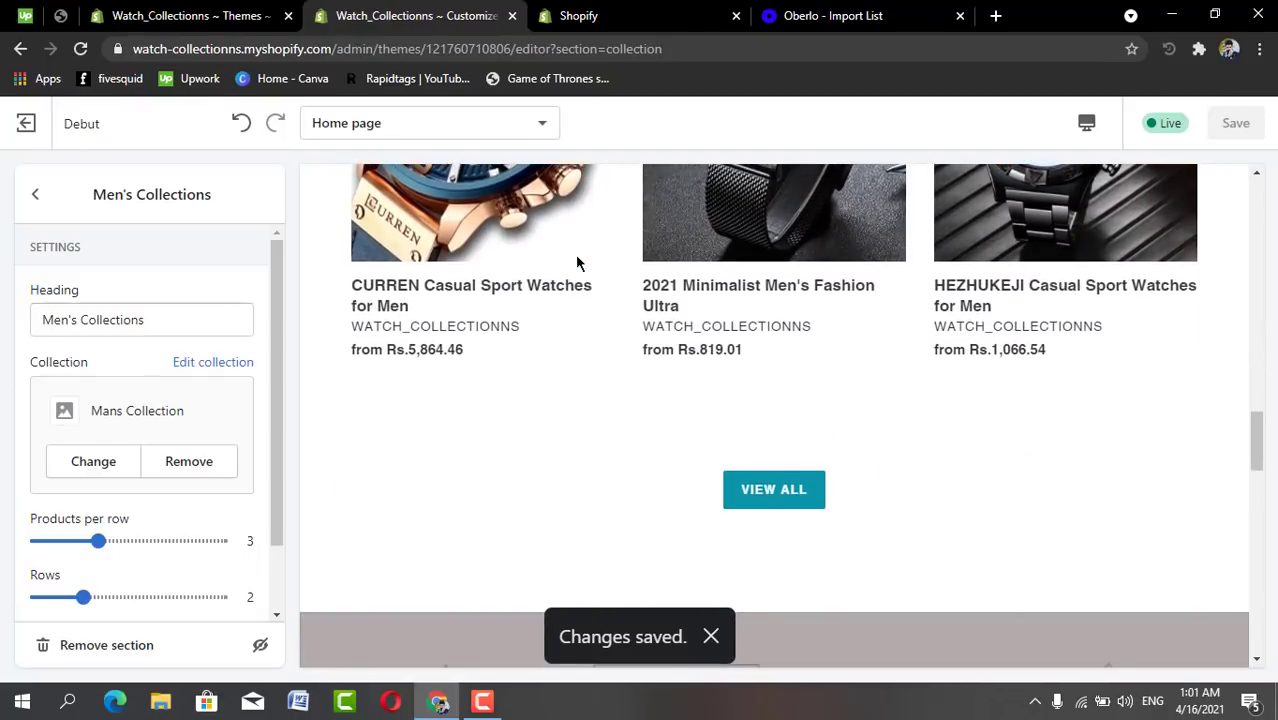
pyautogui.scroll(7, 576, 263)
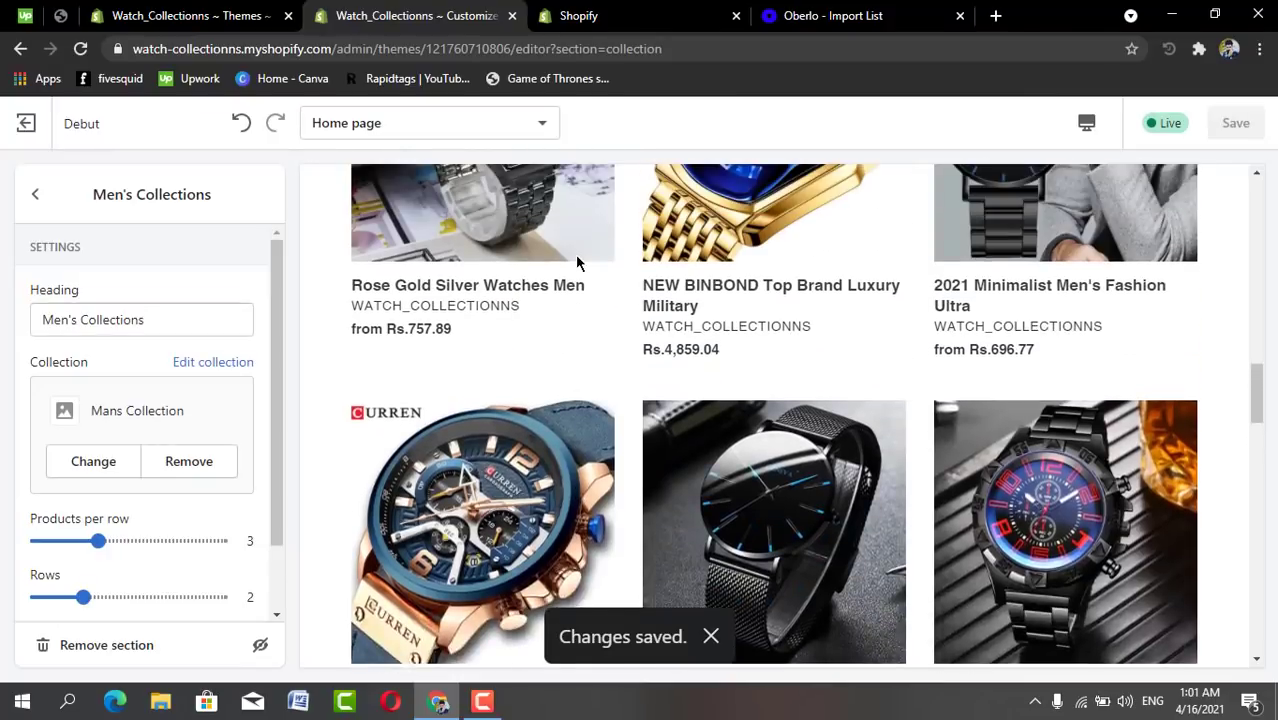
pyautogui.scroll(2, 576, 263)
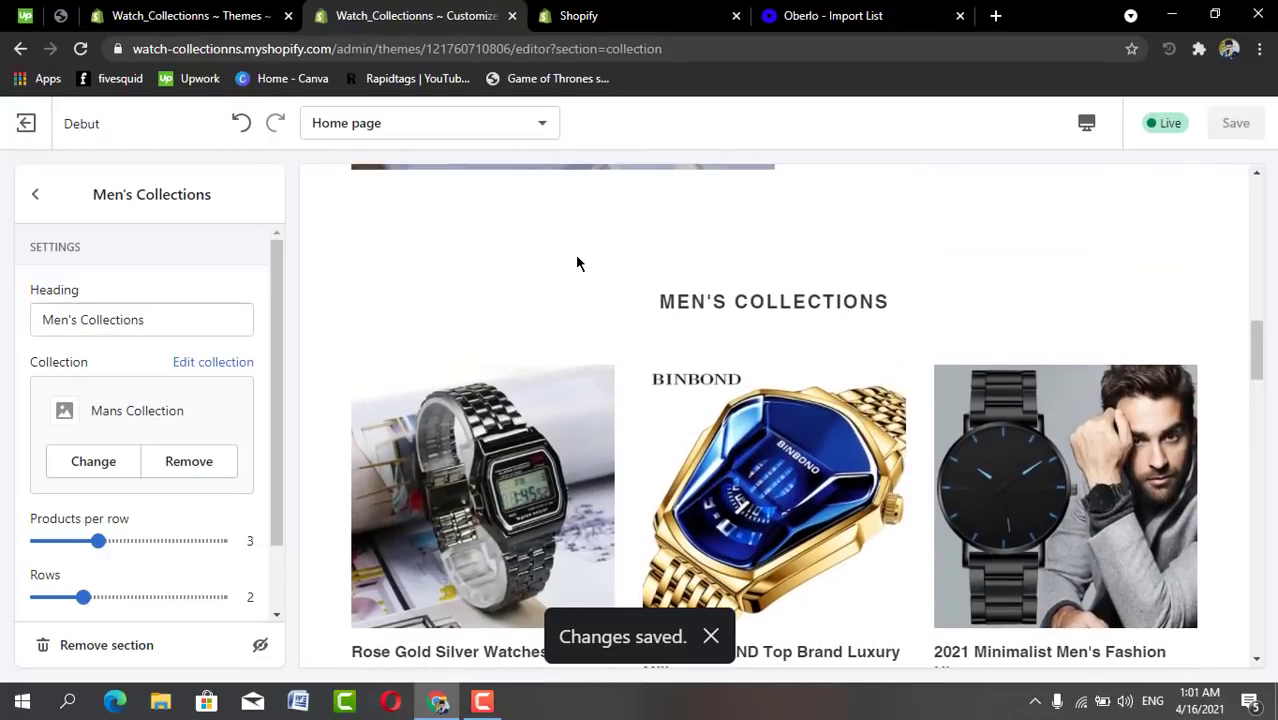
pyautogui.scroll(1, 576, 263)
pyautogui.scroll(2, 575, 262)
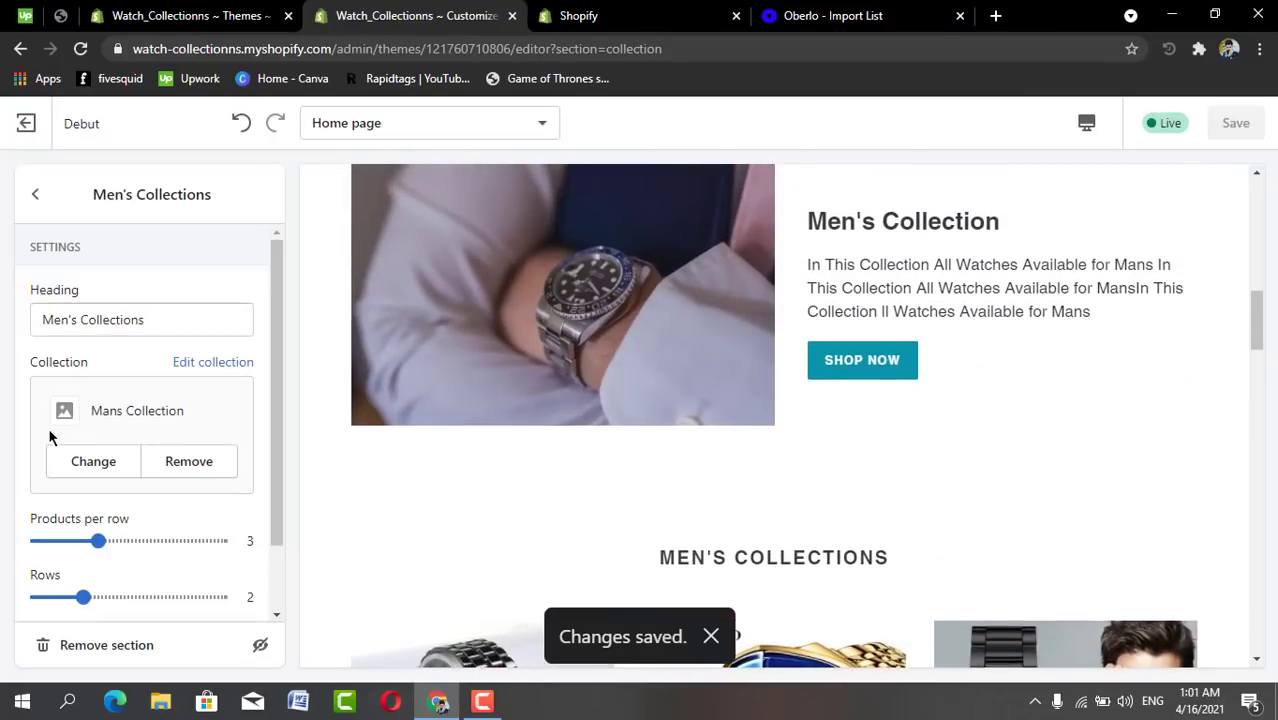
pyautogui.scroll(-2, 48, 427)
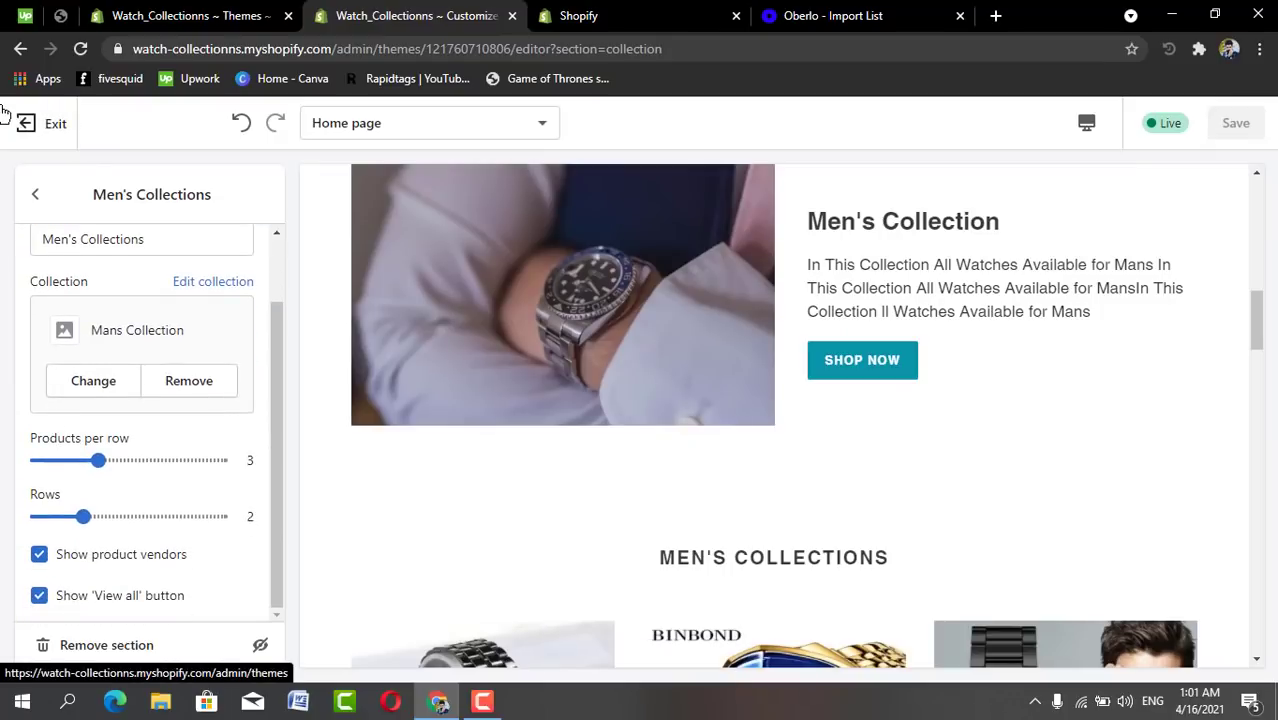
# Return to the home page section list, browse the section types available without adding one, and recheck the preview around Men's Collections.
pyautogui.click(40, 200)
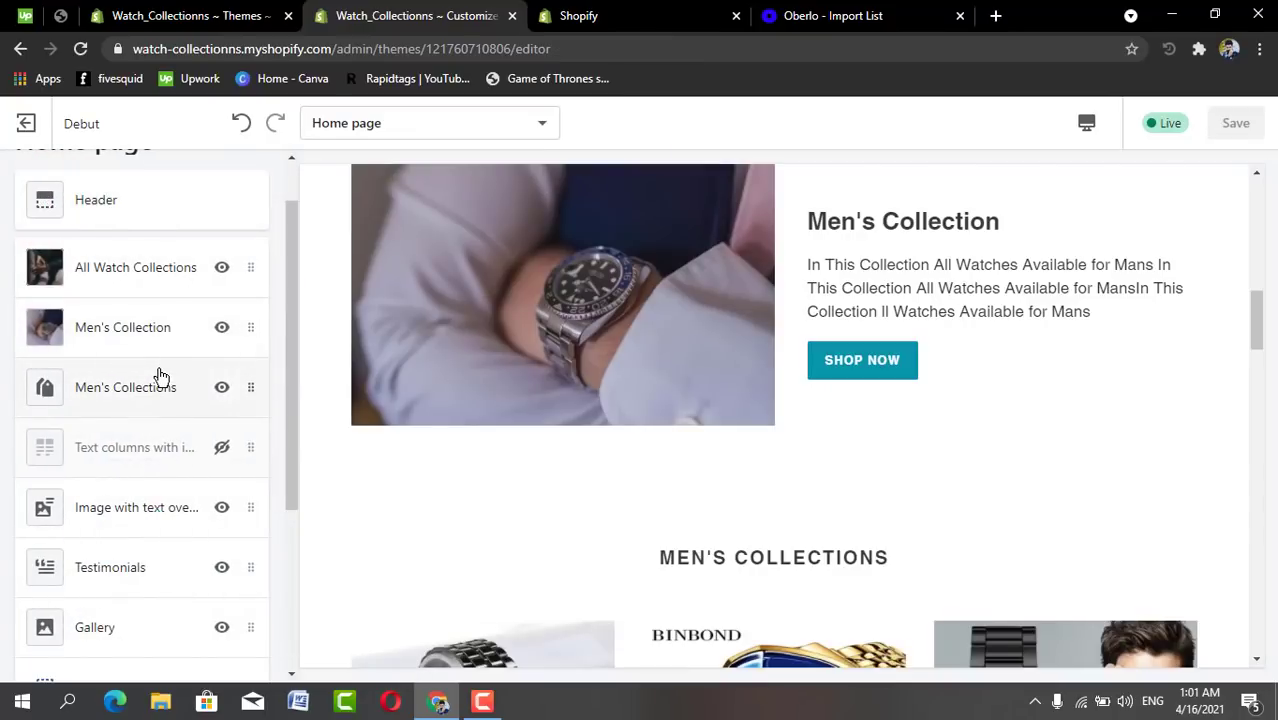
pyautogui.scroll(-3, 160, 375)
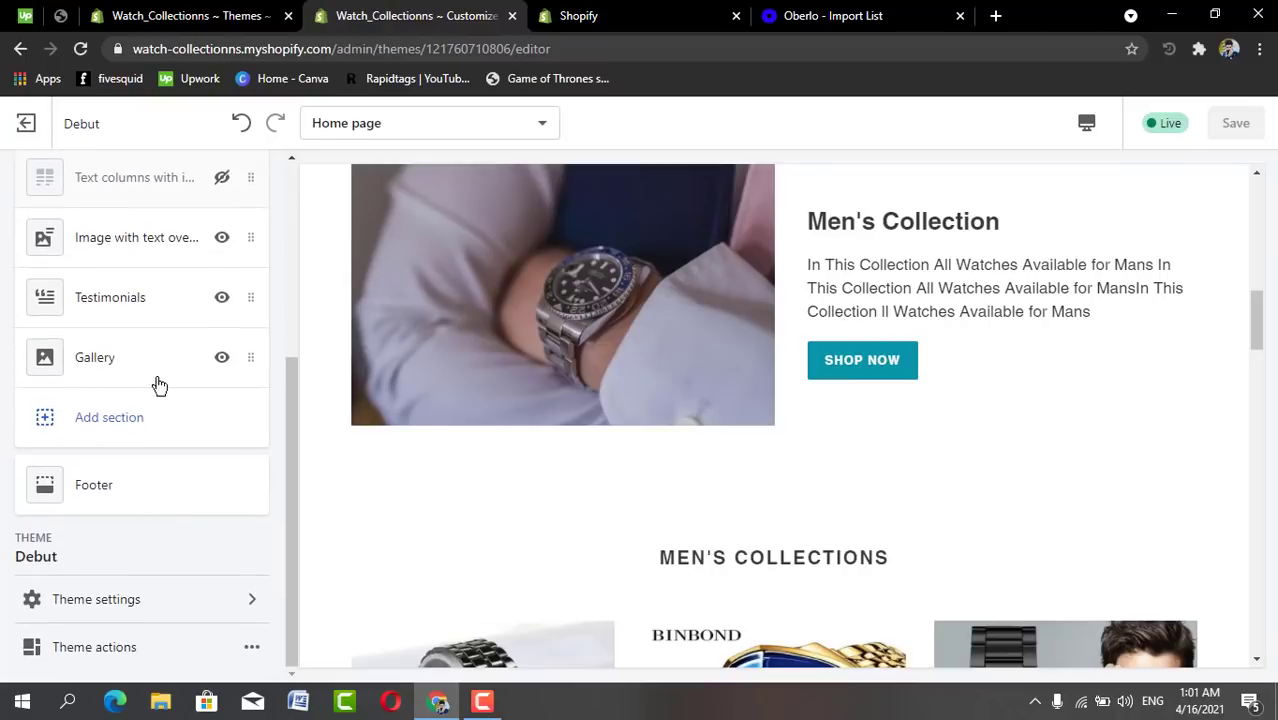
pyautogui.click(139, 423)
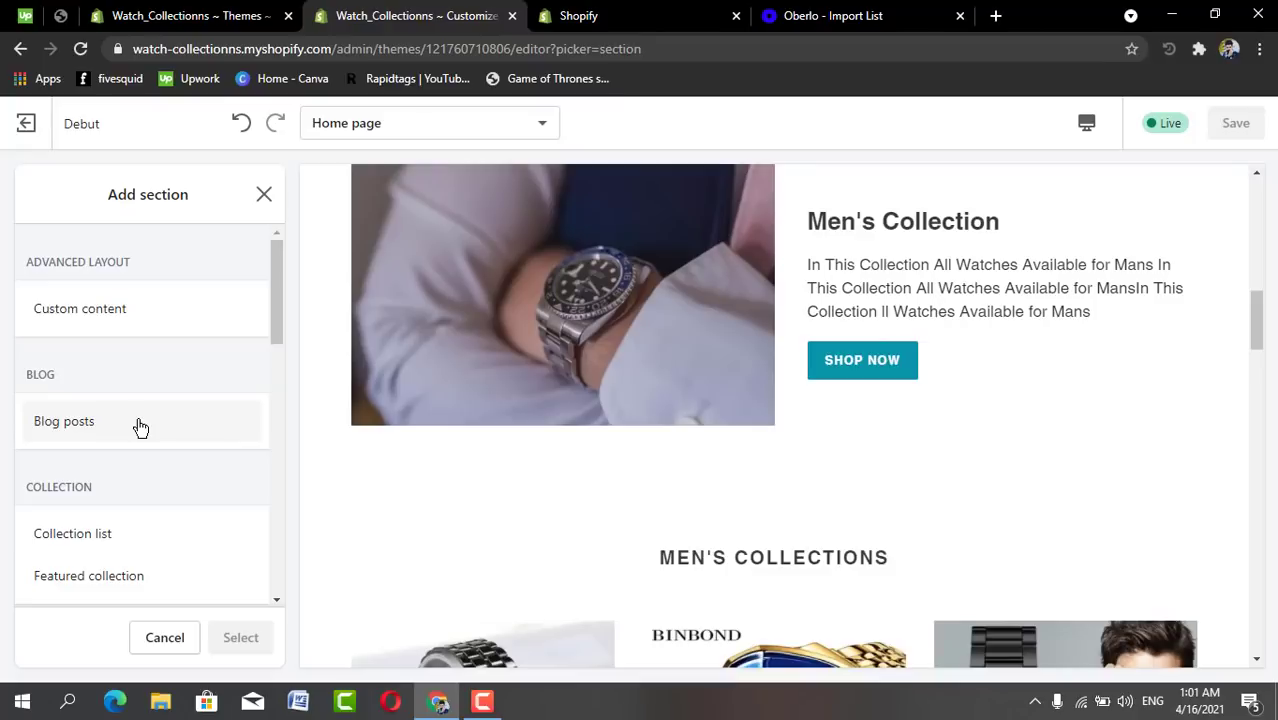
pyautogui.scroll(-3, 140, 427)
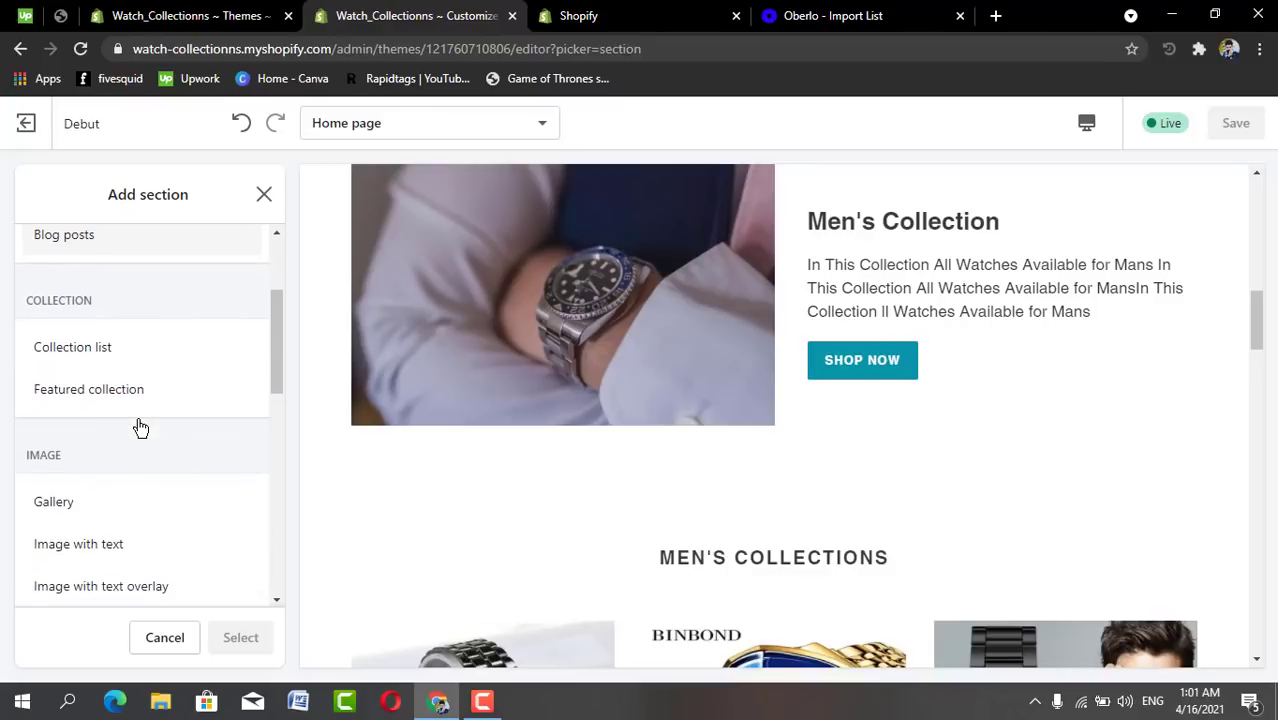
pyautogui.scroll(-1, 140, 427)
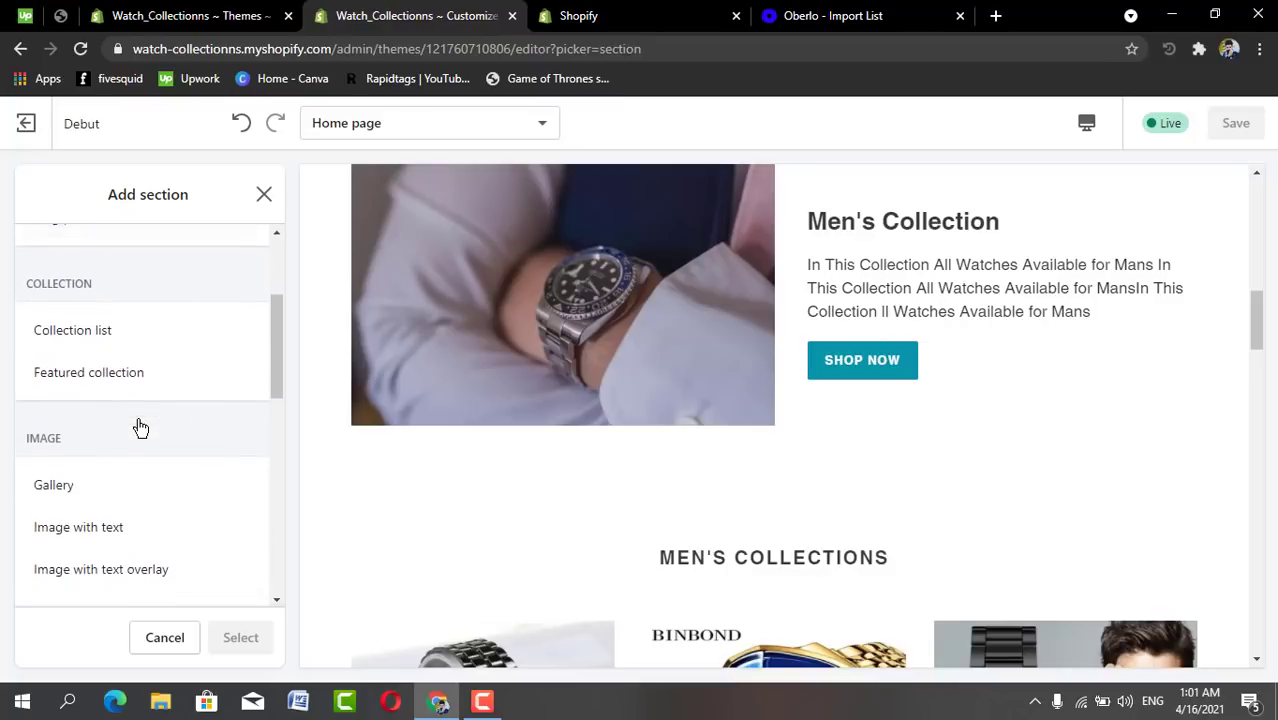
pyautogui.click(263, 194)
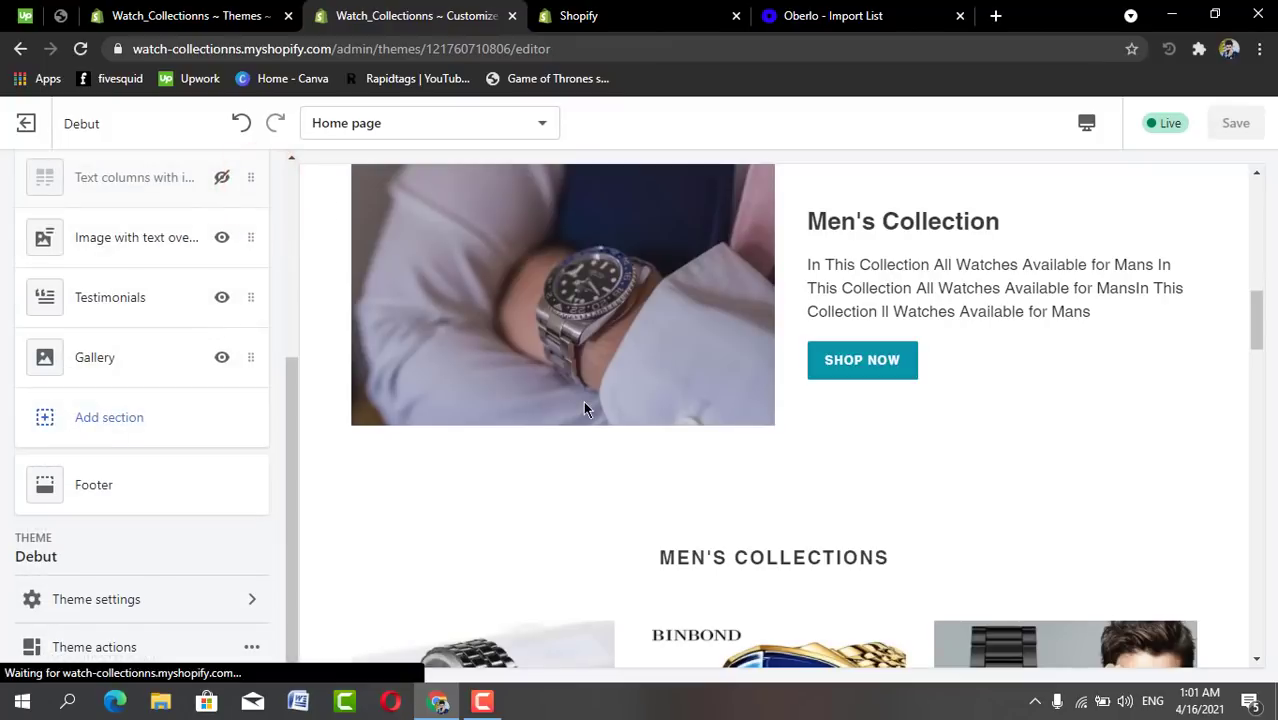
pyautogui.scroll(4, 583, 408)
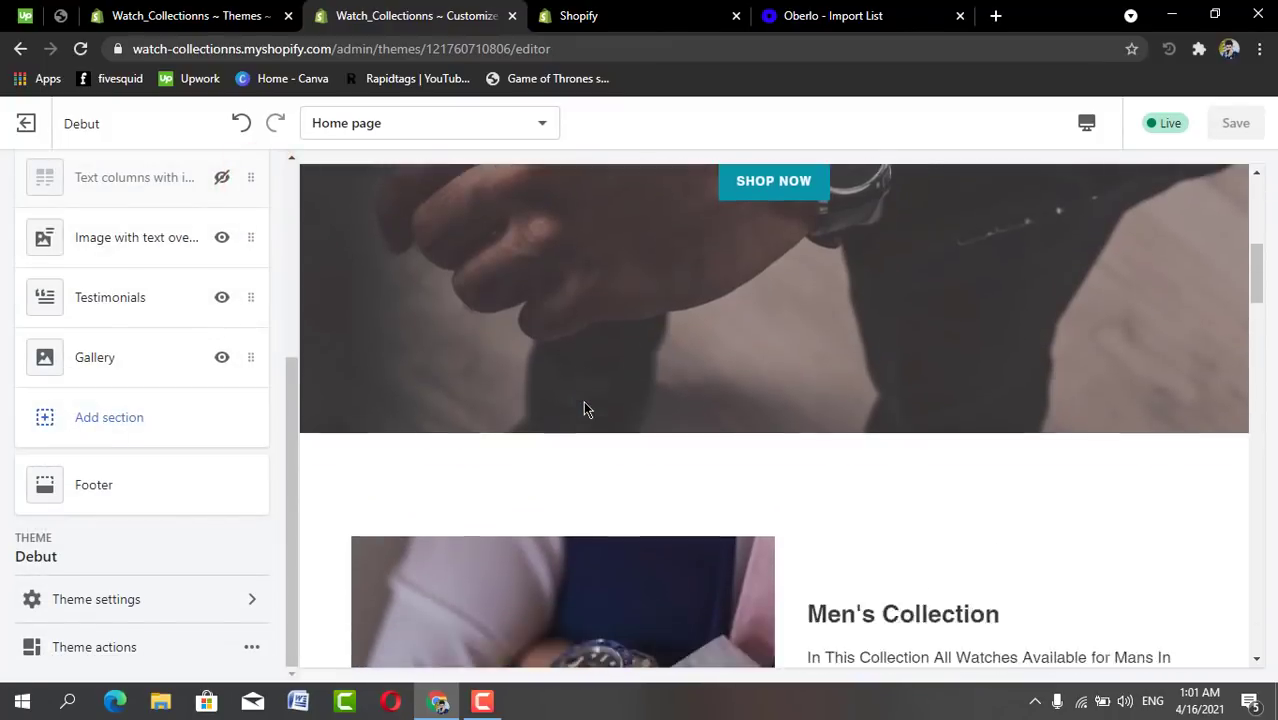
pyautogui.scroll(-6, 583, 401)
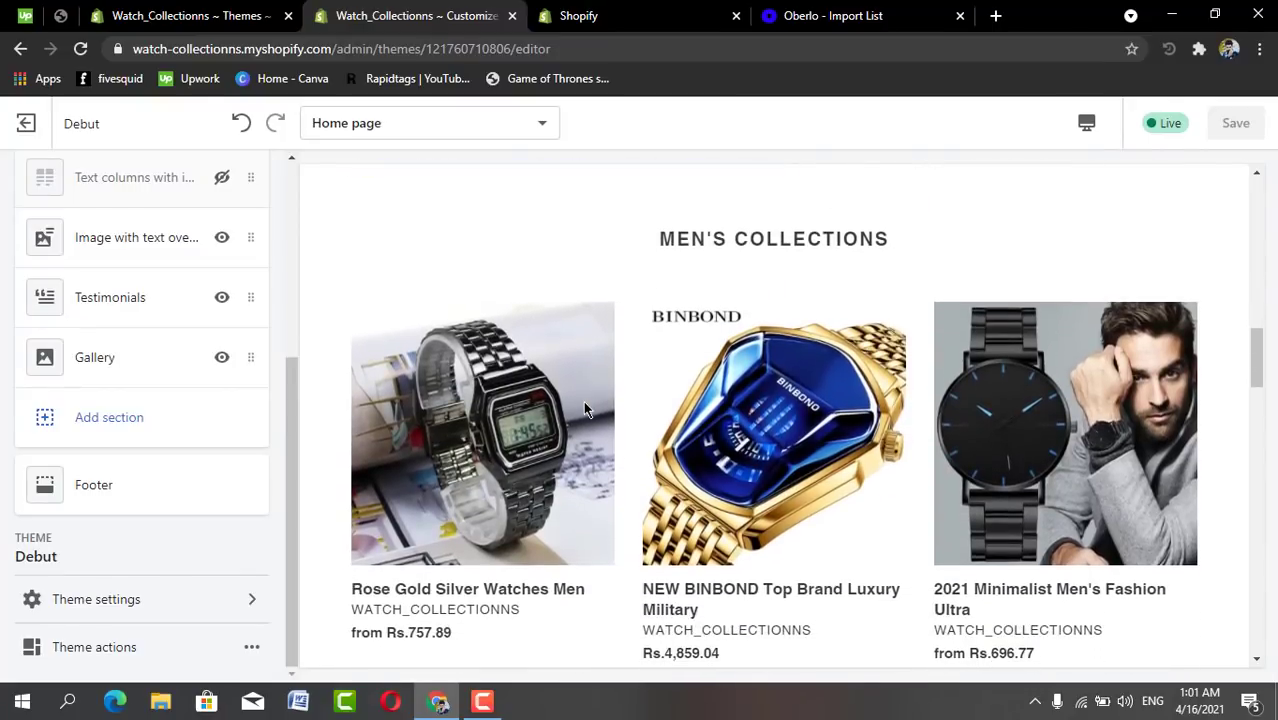
# Look through the preview below the Men's Collections products and open the settings of the Image with text overlay section.
pyautogui.scroll(-4, 585, 408)
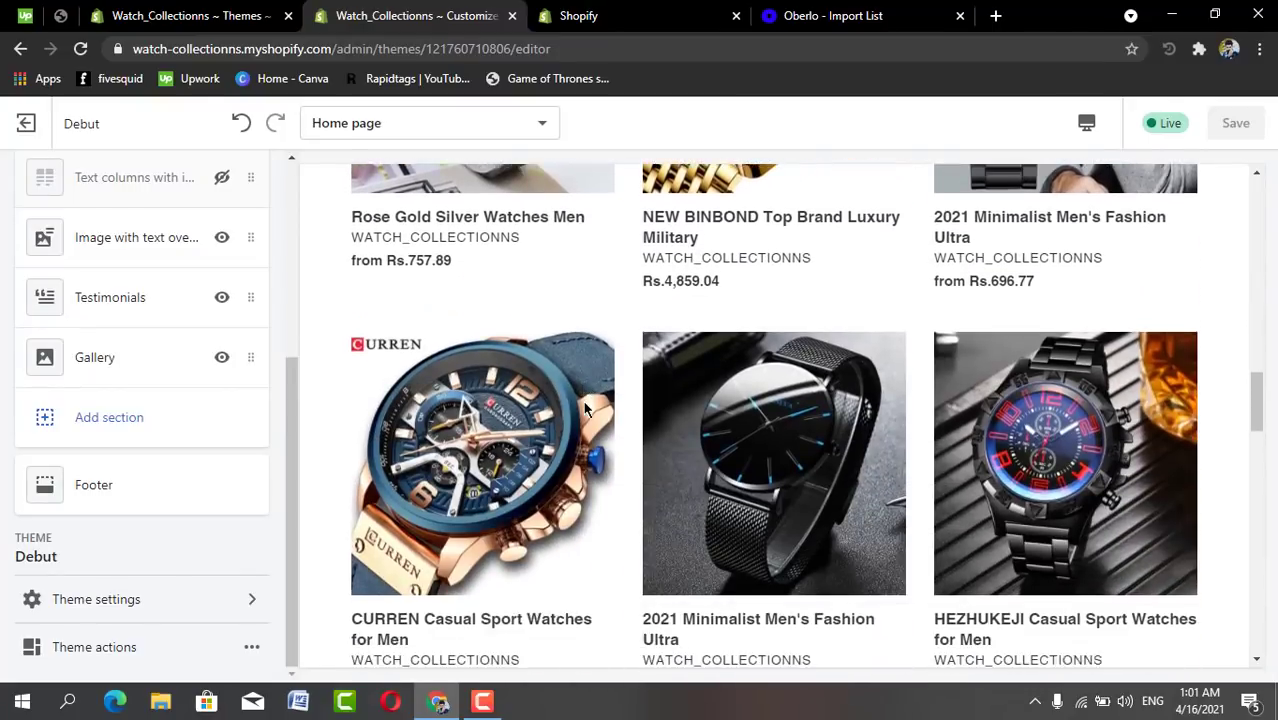
pyautogui.scroll(-3, 585, 408)
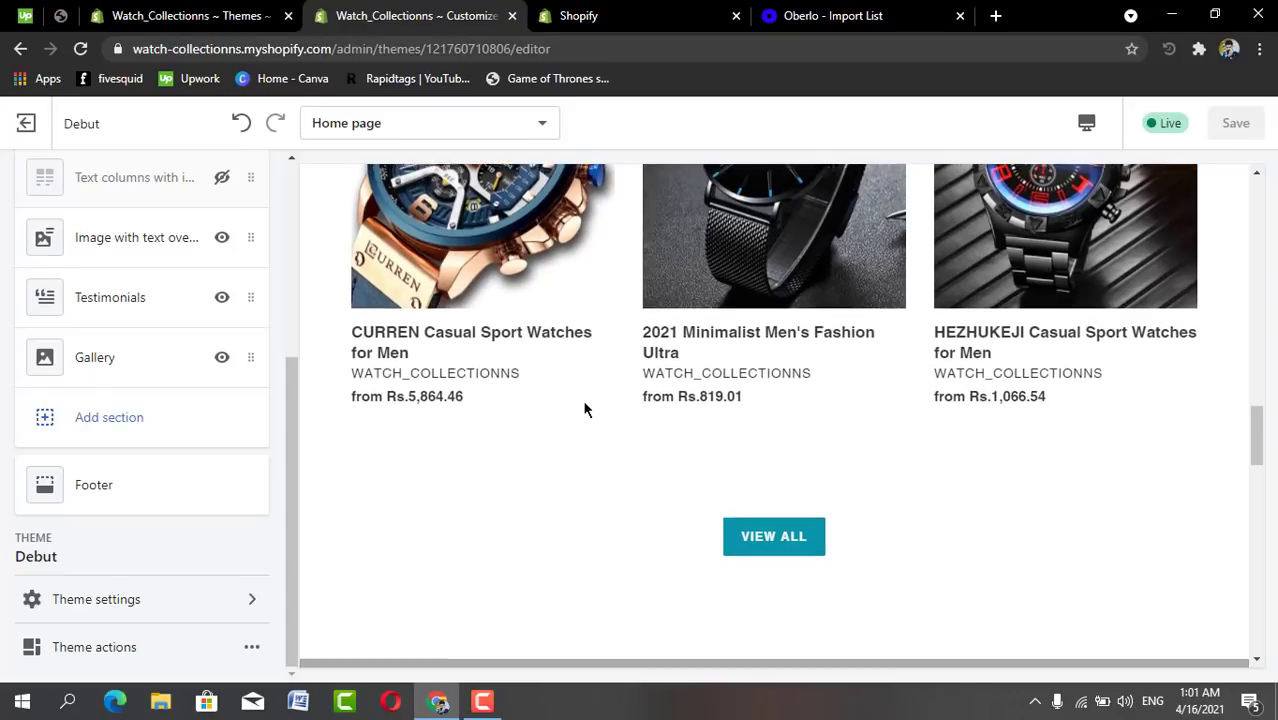
pyautogui.scroll(-5, 585, 408)
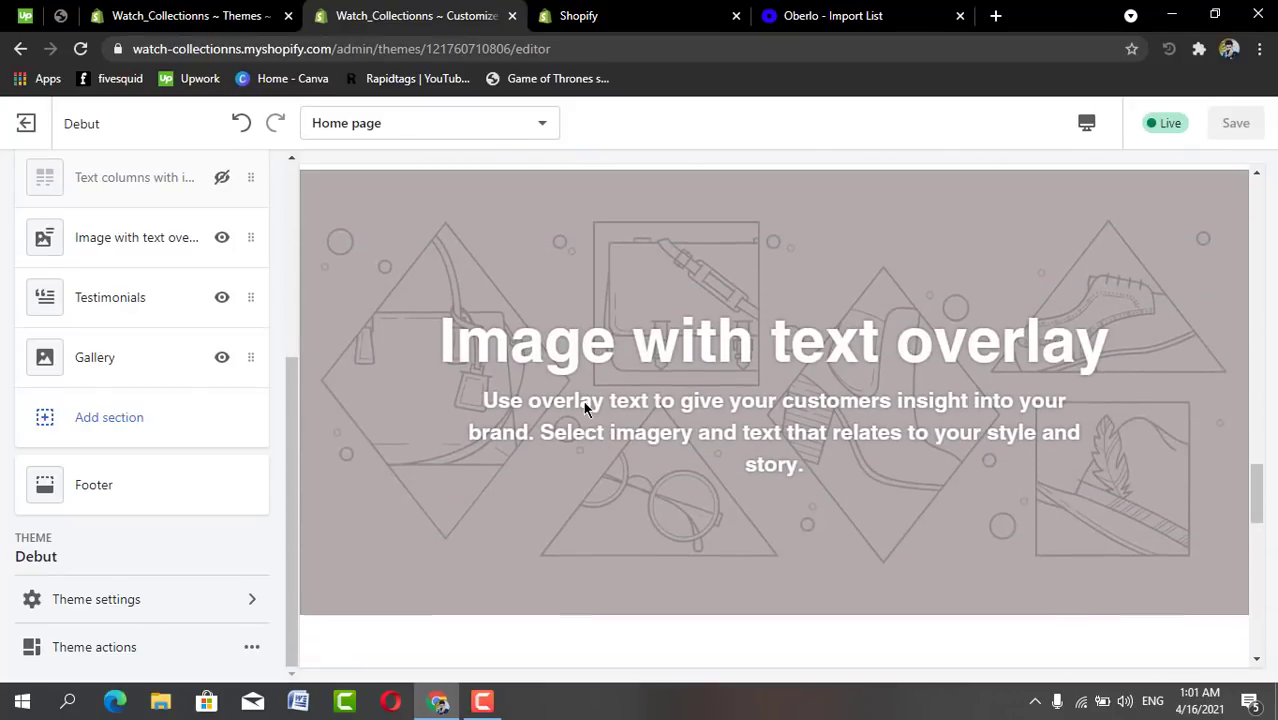
pyautogui.scroll(-1, 585, 402)
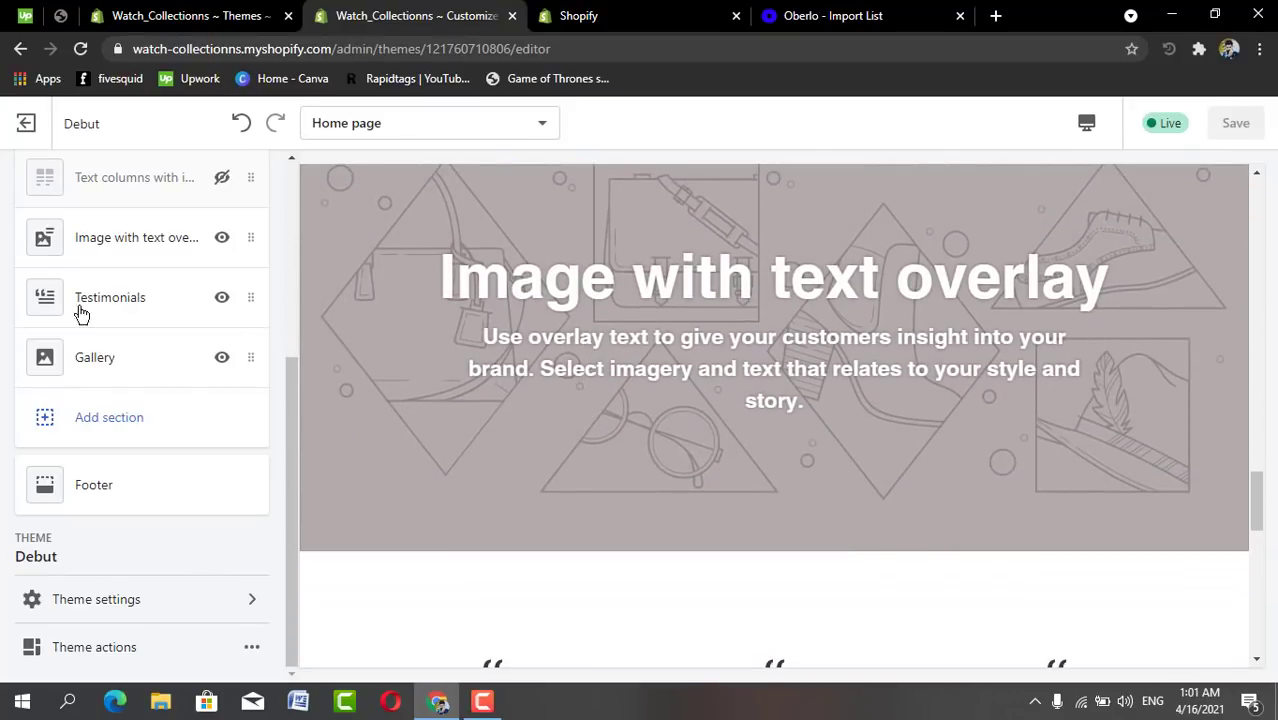
pyautogui.scroll(2, 44, 300)
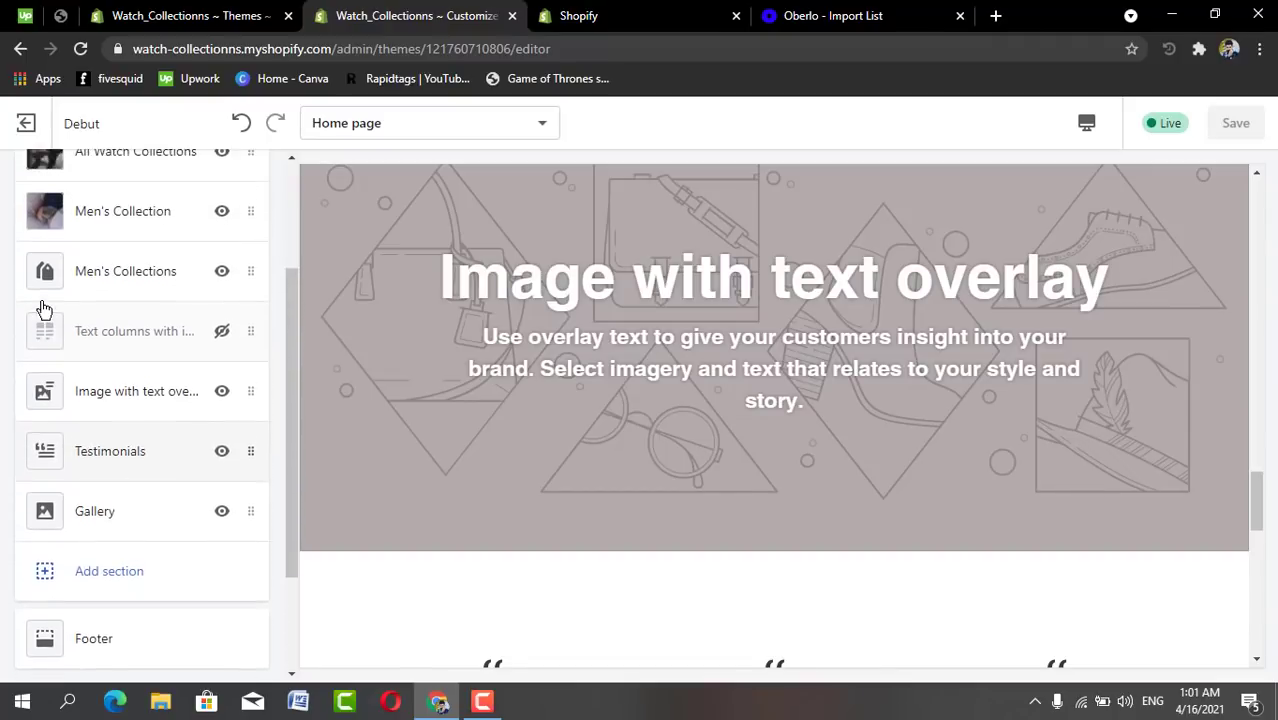
pyautogui.scroll(3, 44, 310)
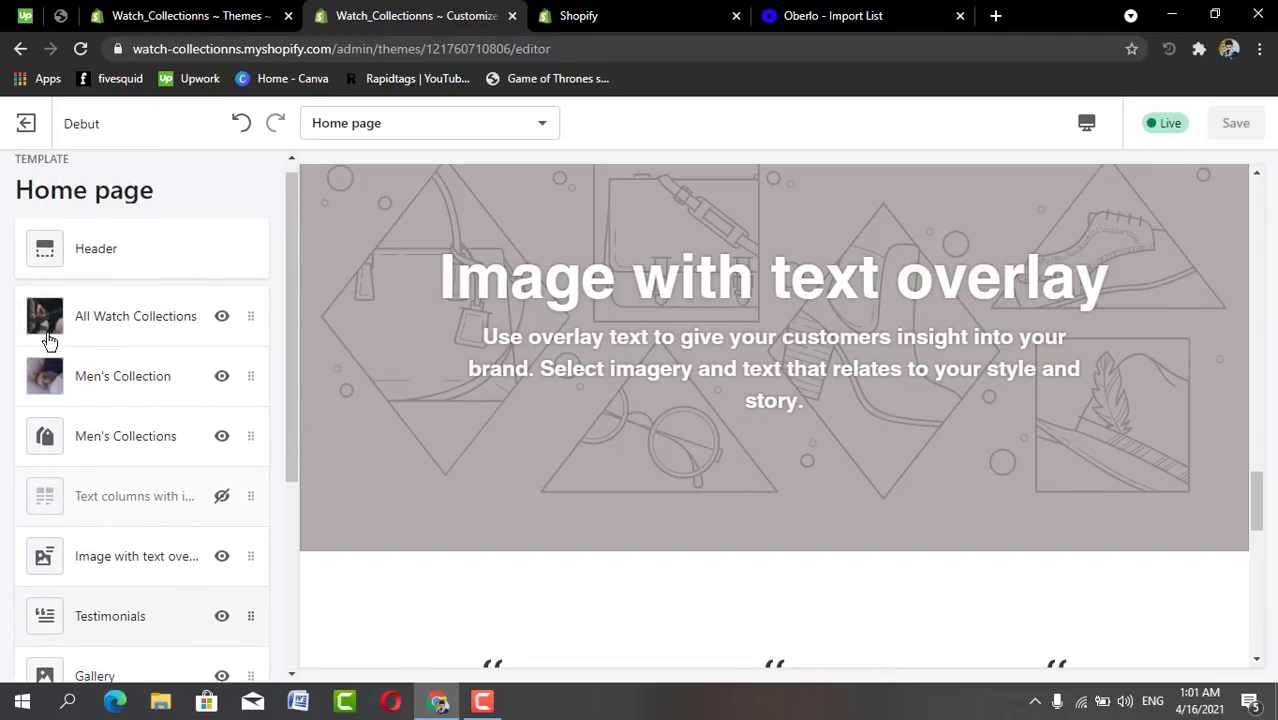
pyautogui.click(104, 558)
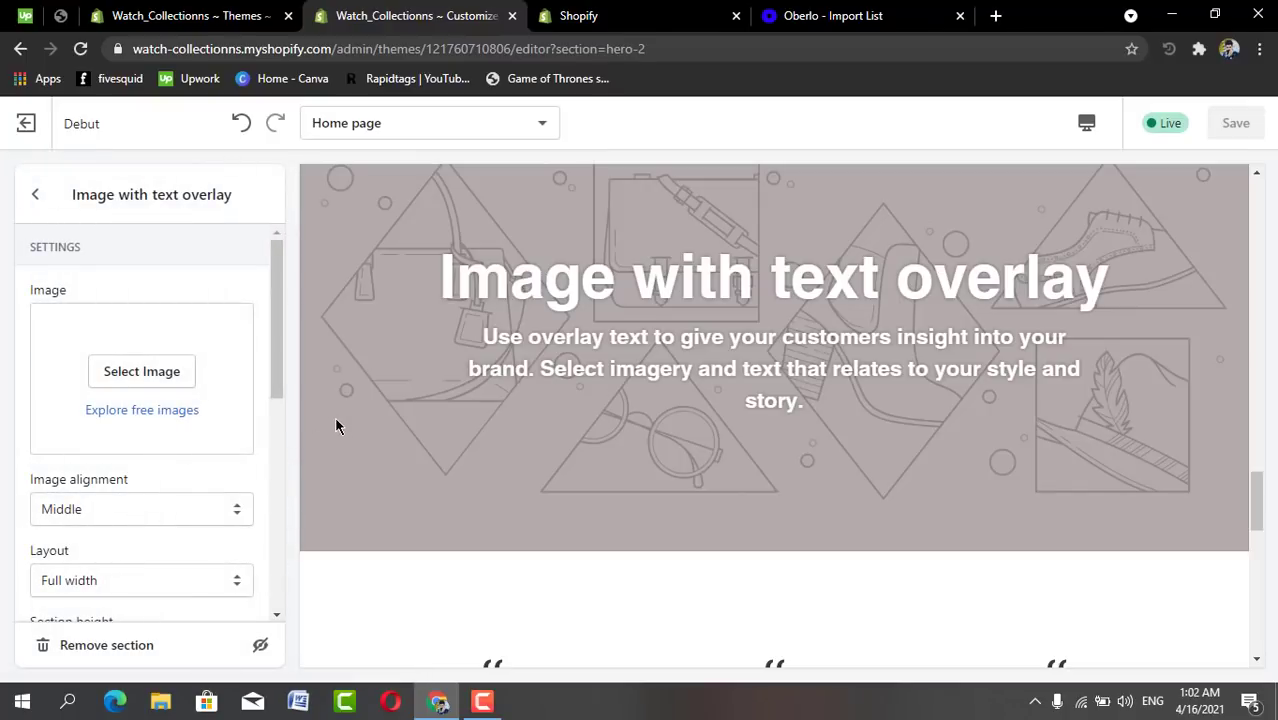
# Set the overlay section's image to the free Shop Local photo of an aproned man serving a customer in a denim jacket.
pyautogui.click(118, 371)
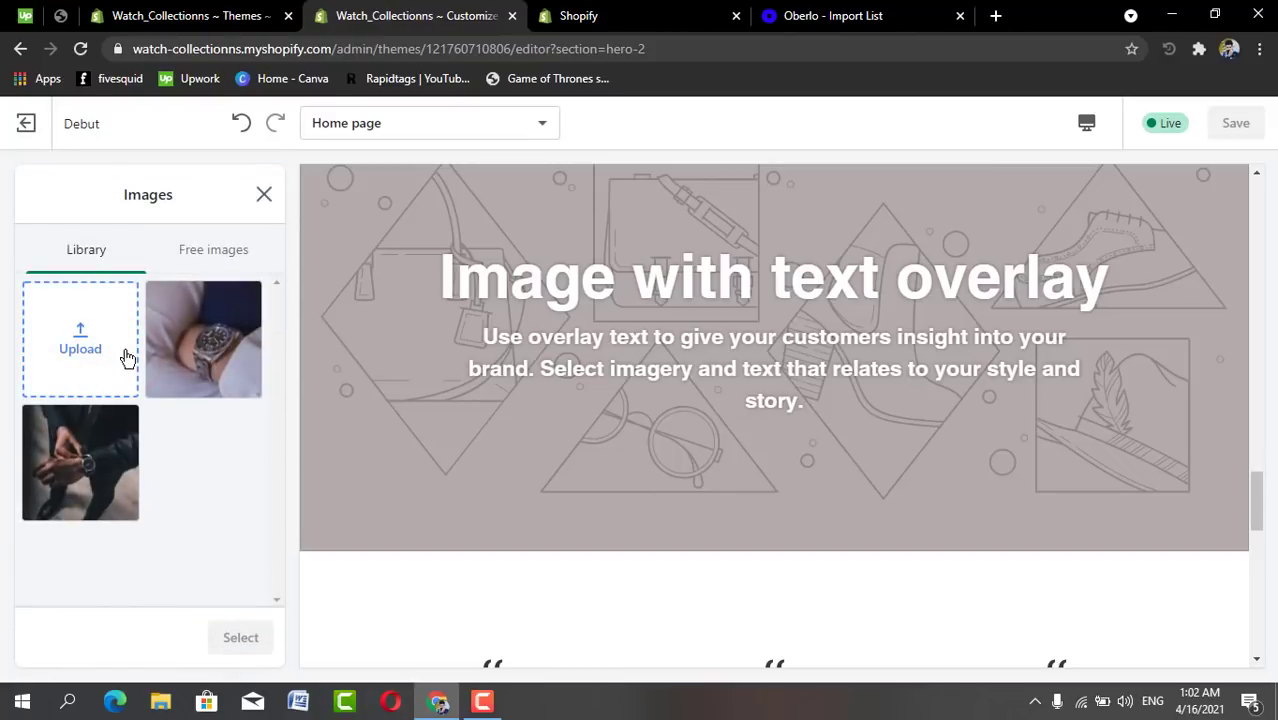
pyautogui.click(226, 250)
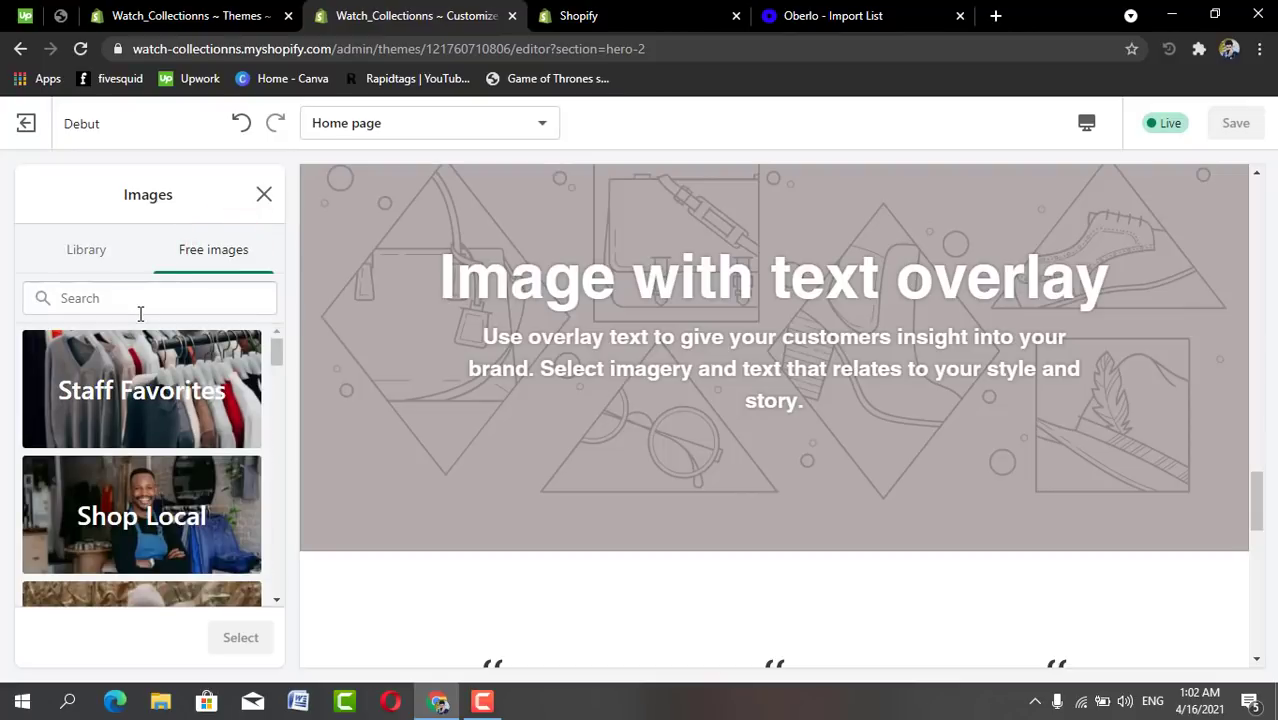
pyautogui.click(103, 498)
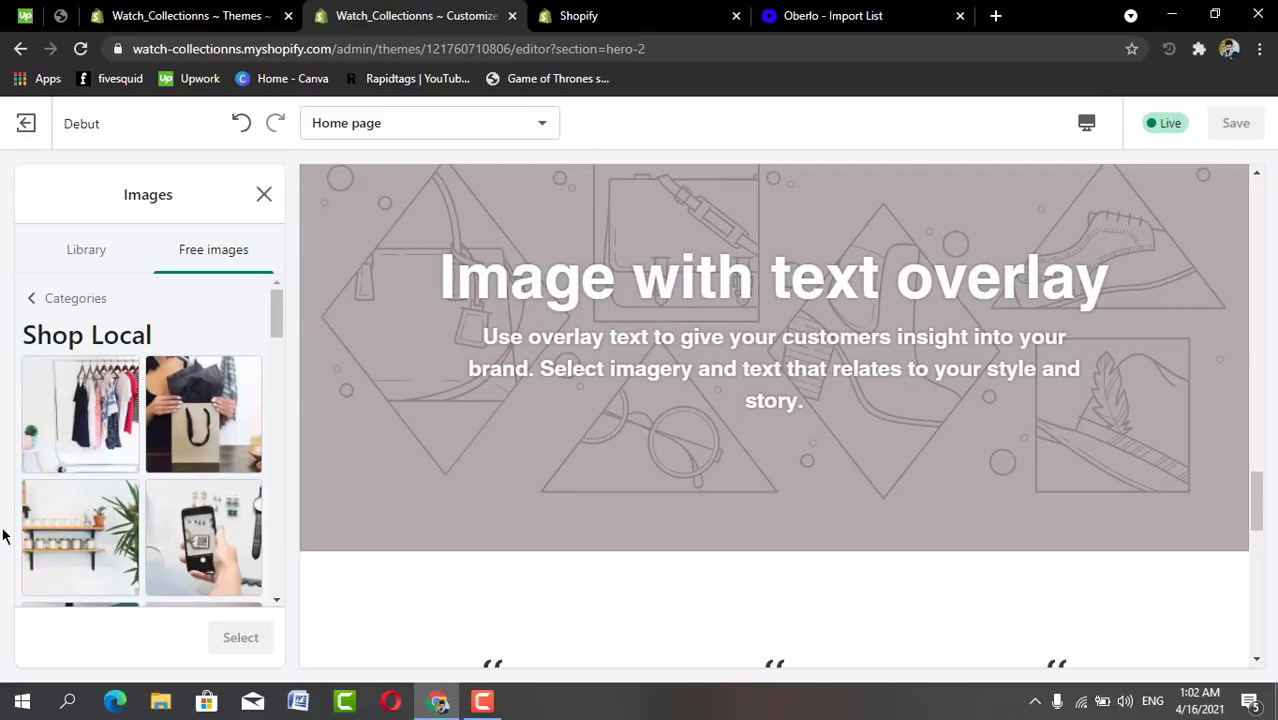
pyautogui.scroll(-5, 75, 510)
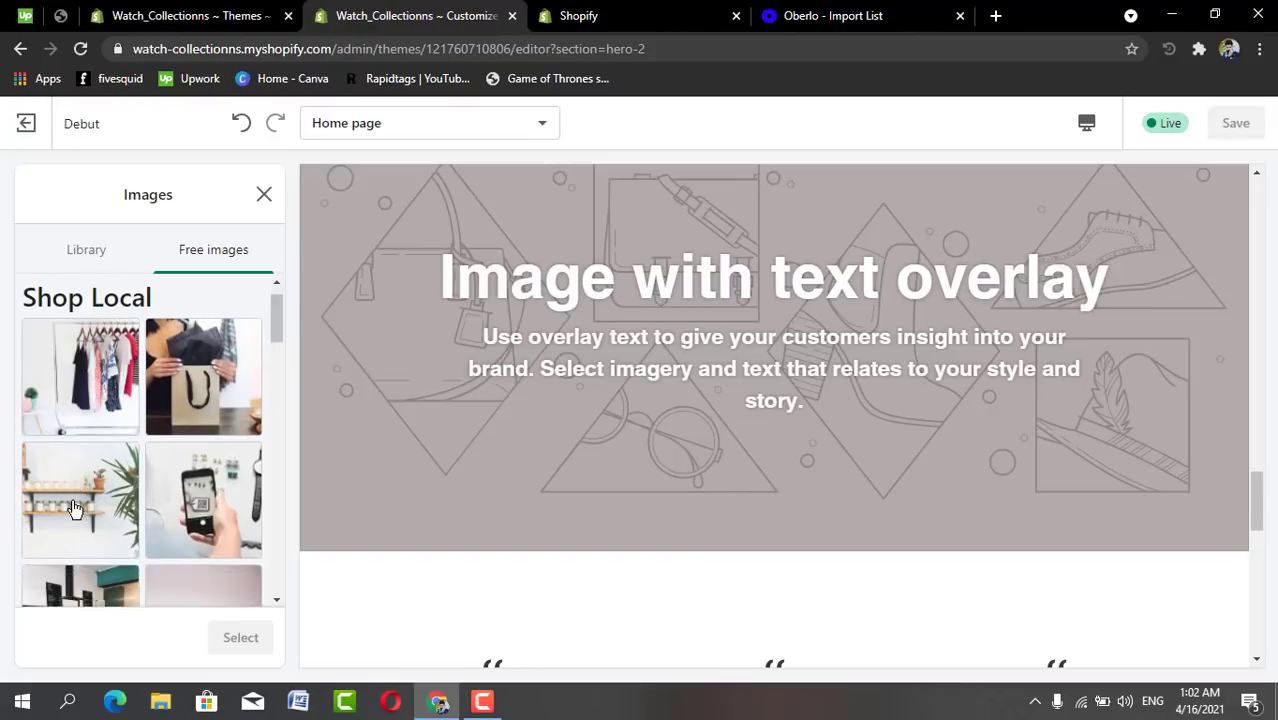
pyautogui.scroll(-2, 75, 510)
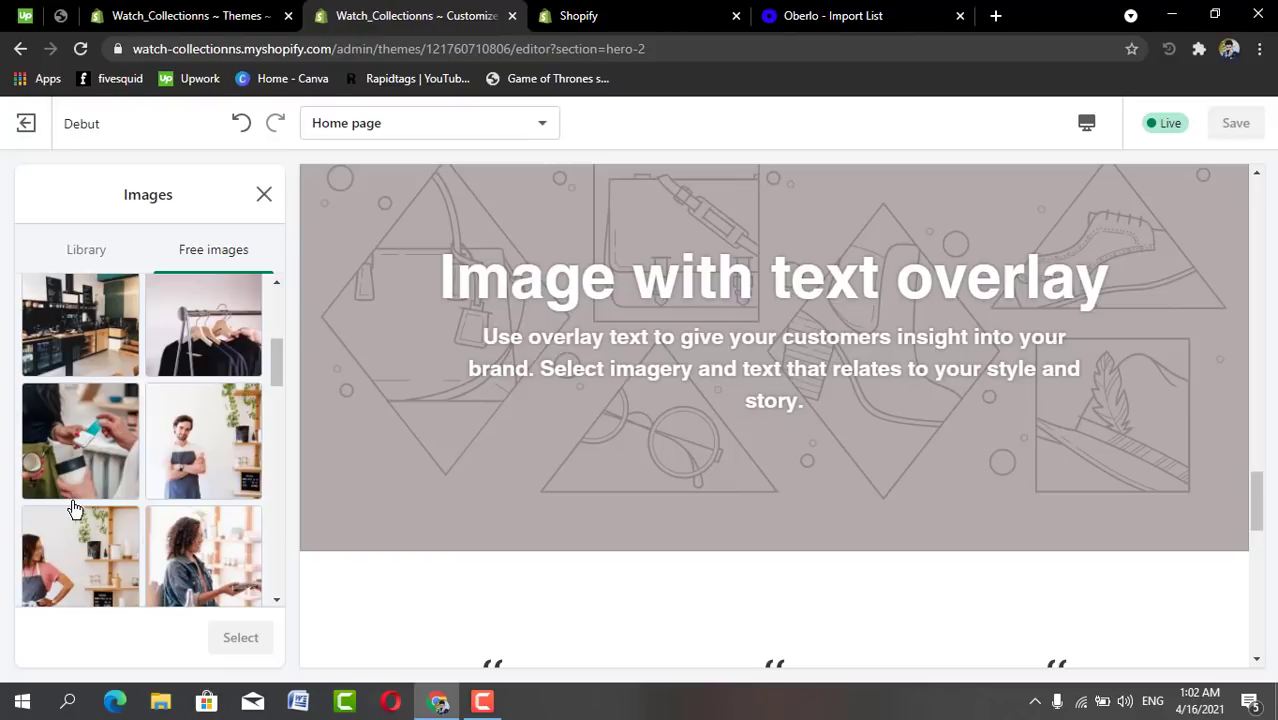
pyautogui.scroll(-5, 75, 510)
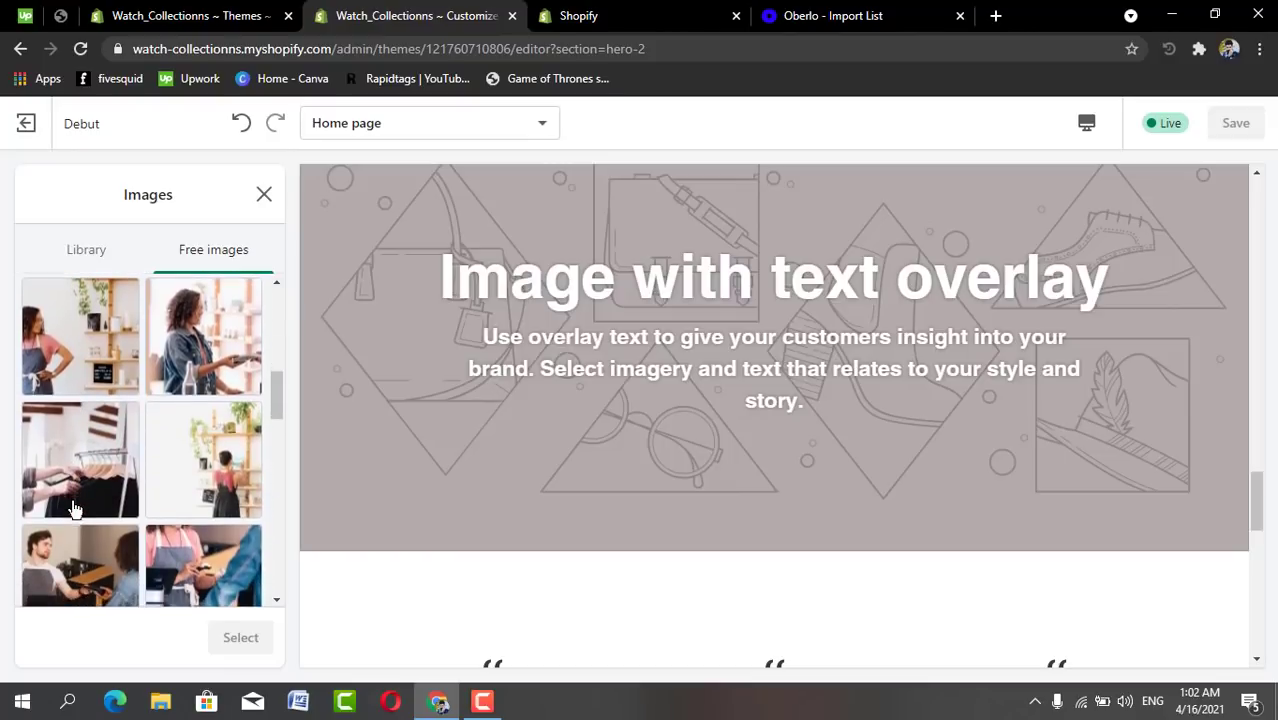
pyautogui.scroll(-2, 75, 510)
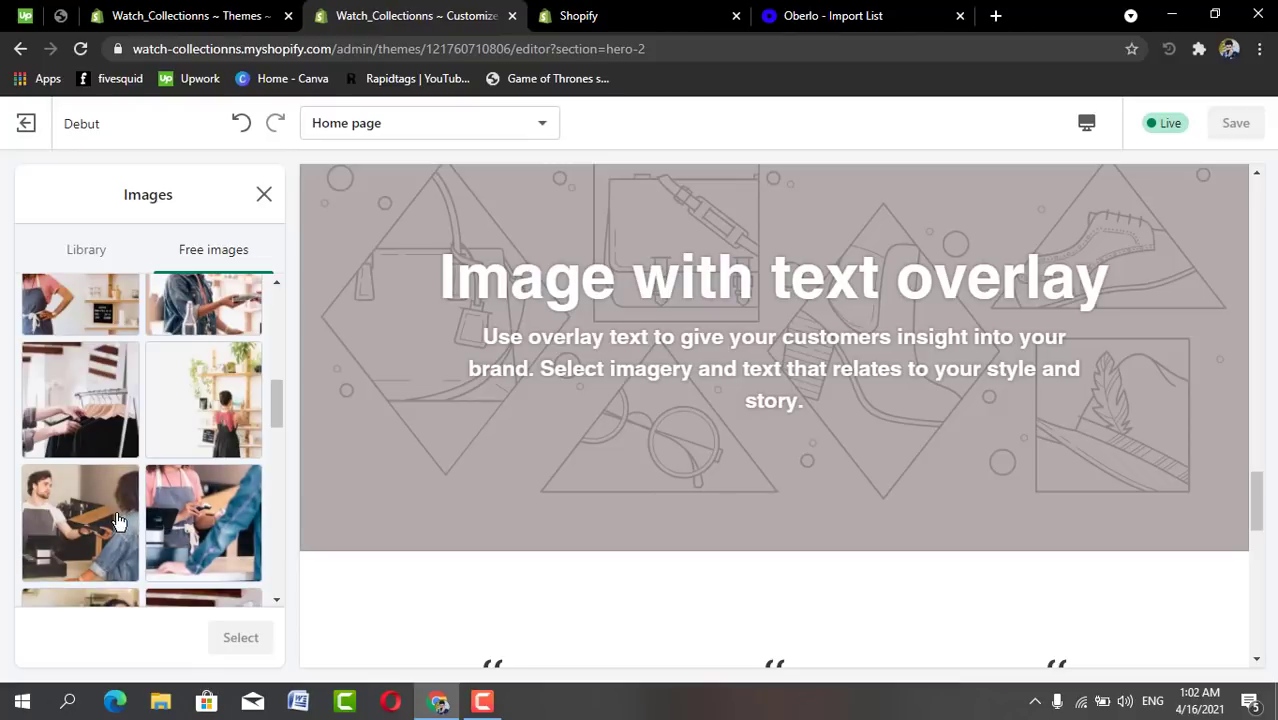
pyautogui.click(117, 520)
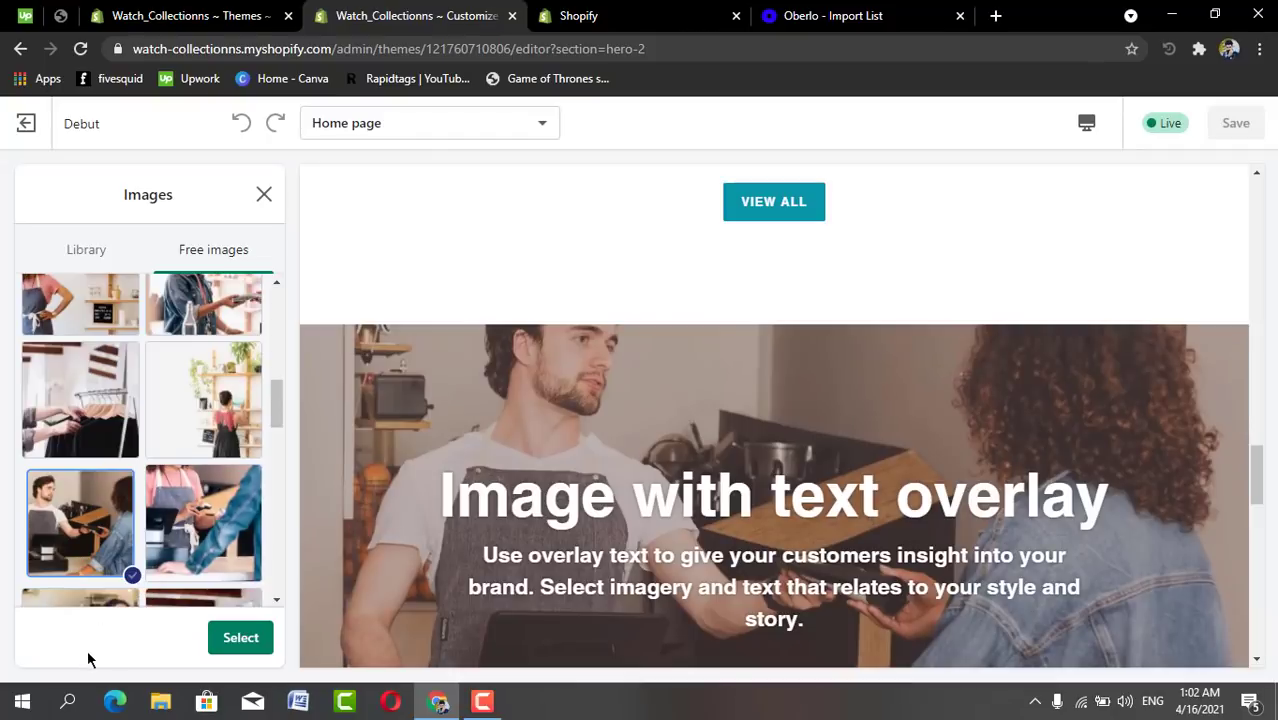
pyautogui.click(224, 645)
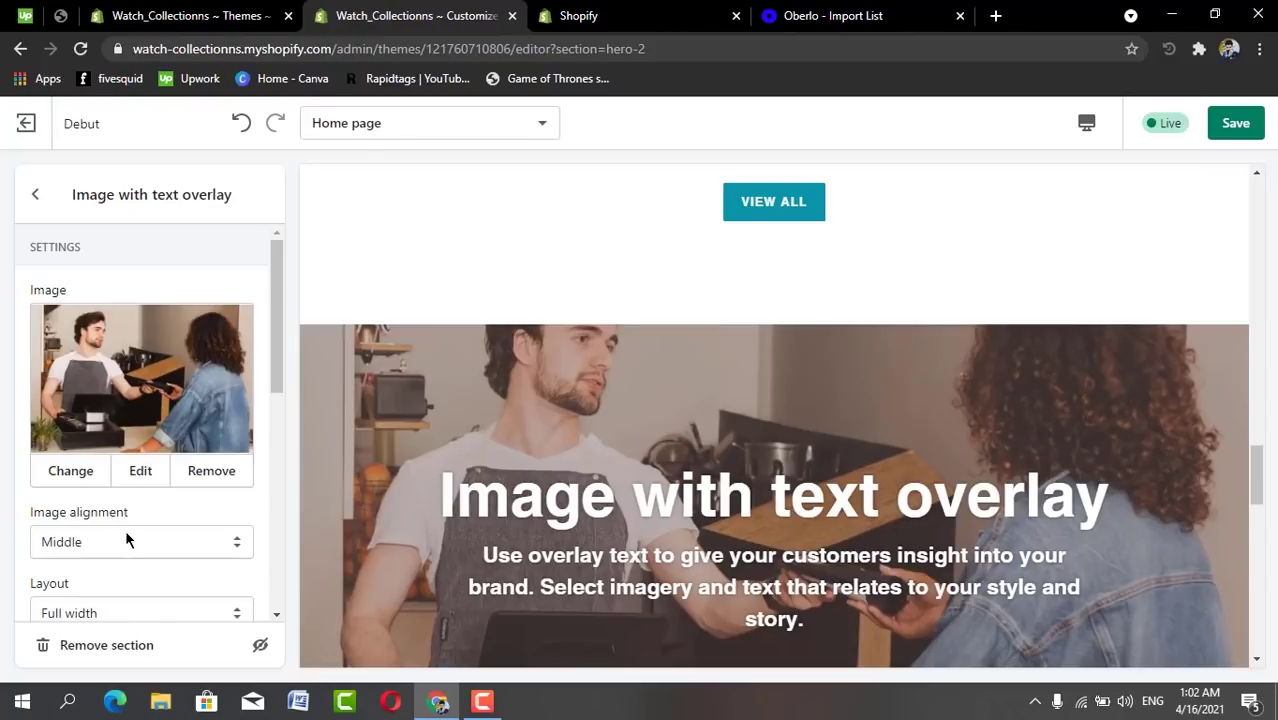
# Set the text size of the Image with text overlay section to Medium.
pyautogui.scroll(-2, 126, 552)
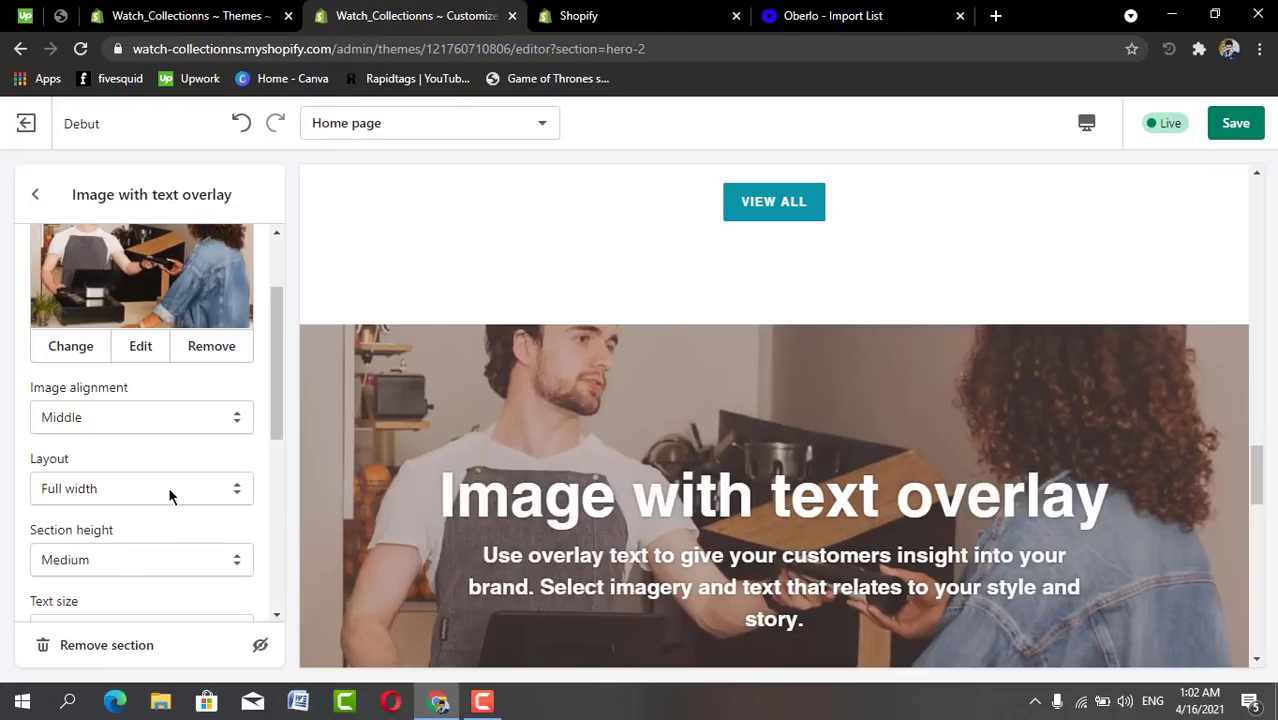
pyautogui.scroll(-3, 168, 486)
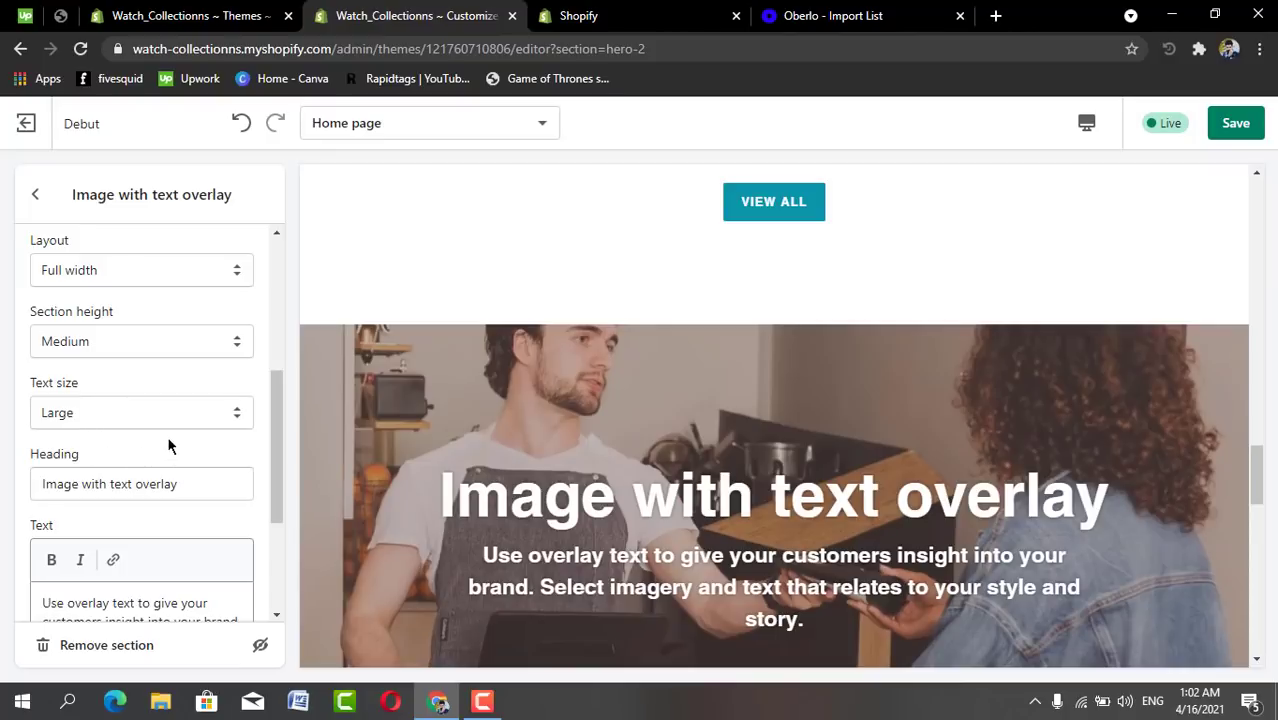
pyautogui.click(190, 415)
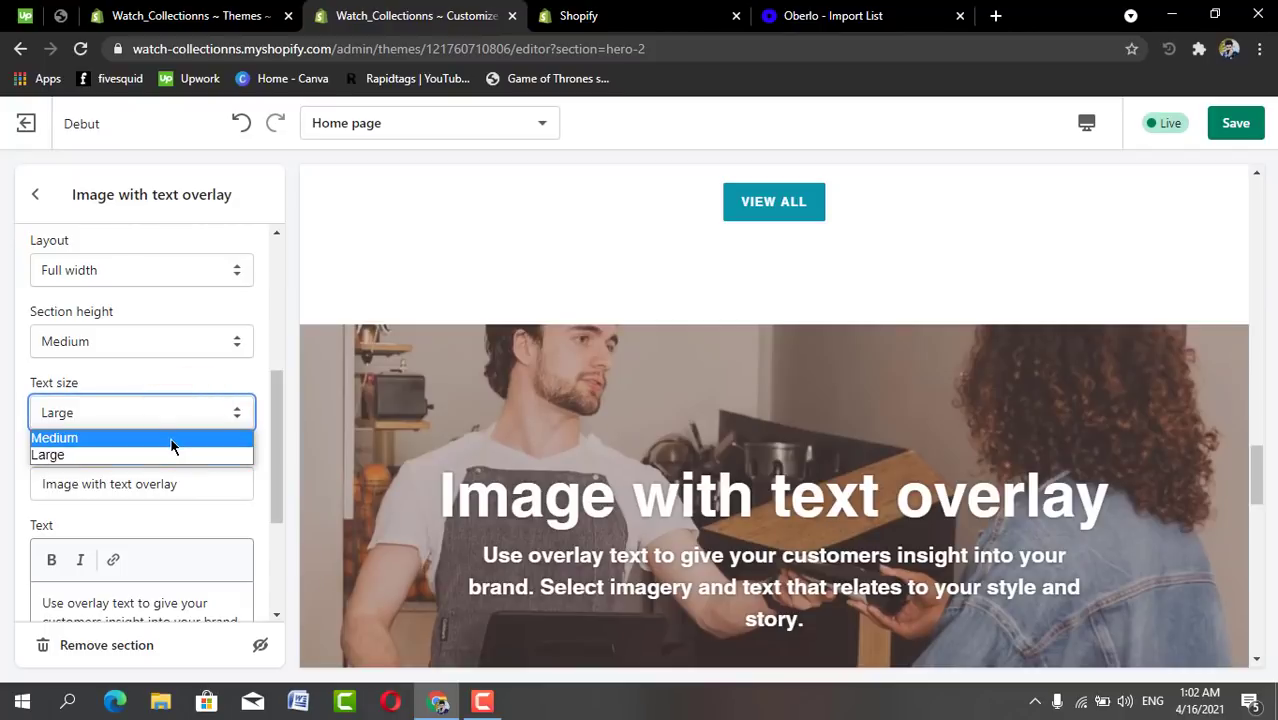
pyautogui.click(170, 440)
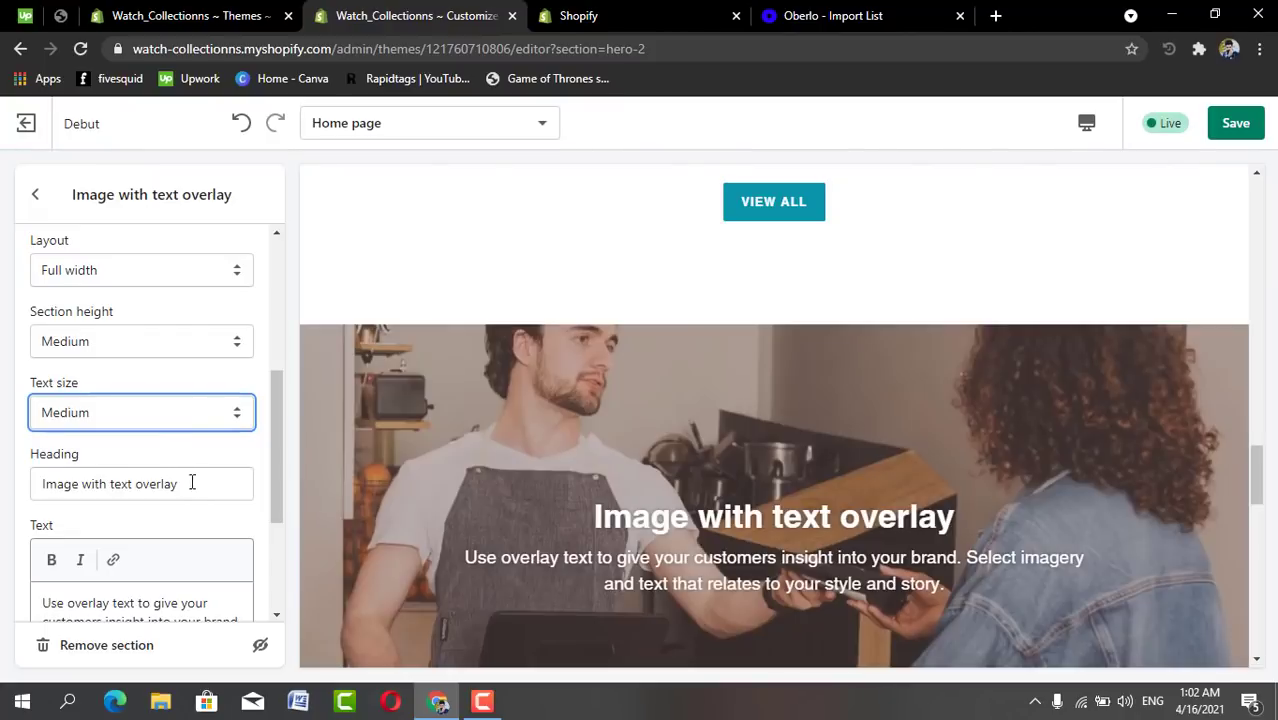
# Replace the overlay section's placeholder heading with "All Collections".
pyautogui.click(195, 483)
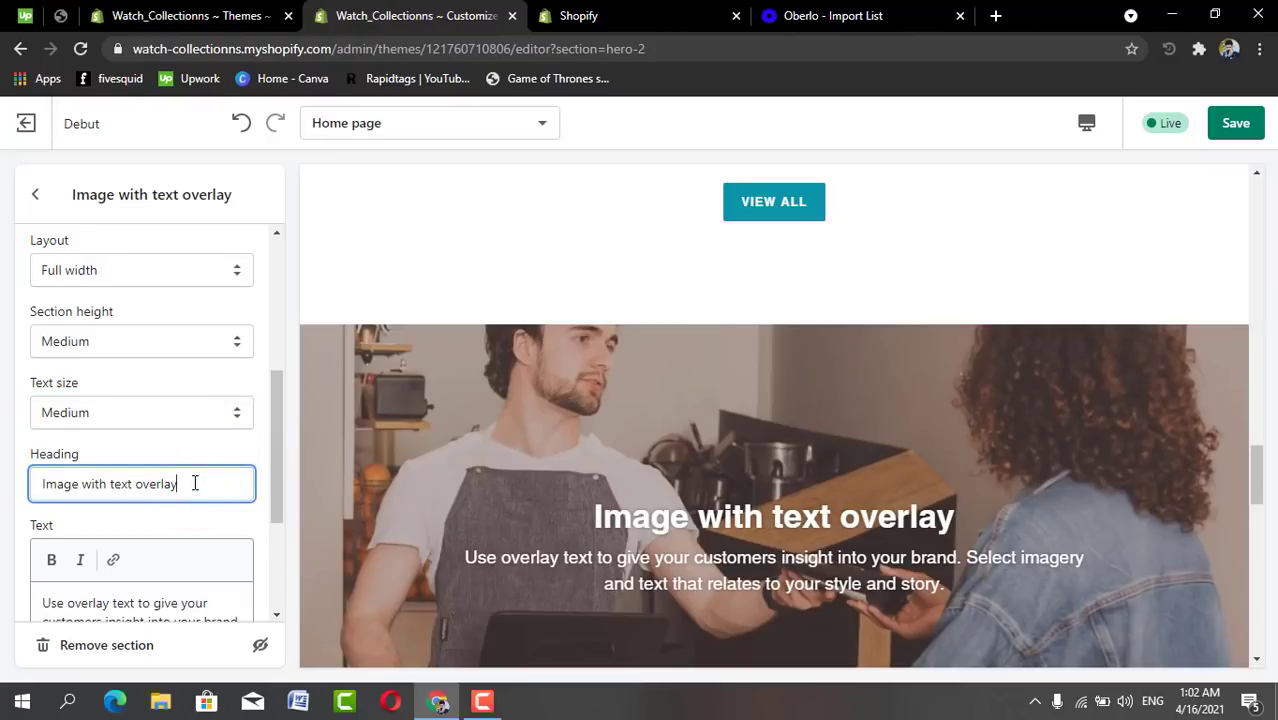
pyautogui.press('BackSpace')
pyautogui.press('BackSpace')
pyautogui.press('BackSpace')
pyautogui.press('BackSpace')
pyautogui.press('BackSpace')
pyautogui.press('BackSpace')
pyautogui.press('BackSpace')
pyautogui.press('BackSpace')
pyautogui.press('BackSpace')
pyautogui.press('BackSpace')
pyautogui.press('BackSpace')
pyautogui.press('BackSpace')
pyautogui.press('BackSpace')
pyautogui.press('BackSpace')
pyautogui.press('BackSpace')
pyautogui.press('BackSpace')
pyautogui.press('BackSpace')
pyautogui.press('BackSpace')
pyautogui.press('BackSpace')
pyautogui.press('BackSpace')
pyautogui.press('BackSpace')
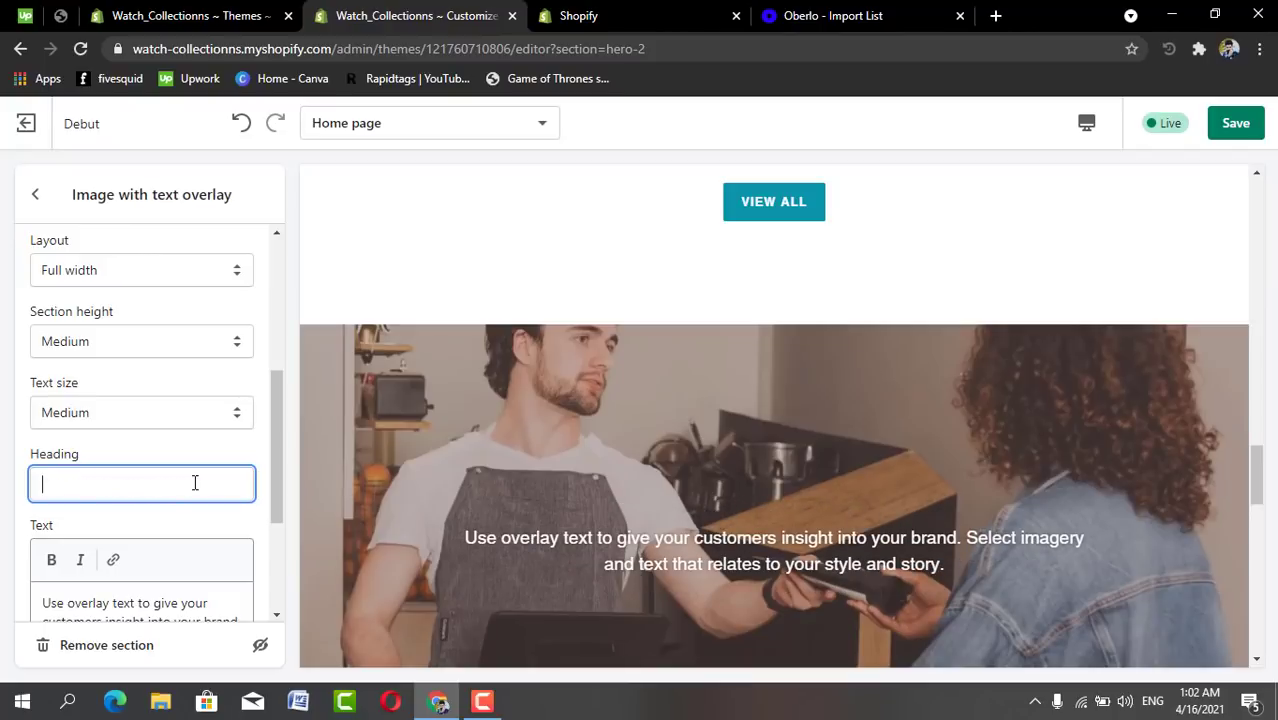
pyautogui.write('All')
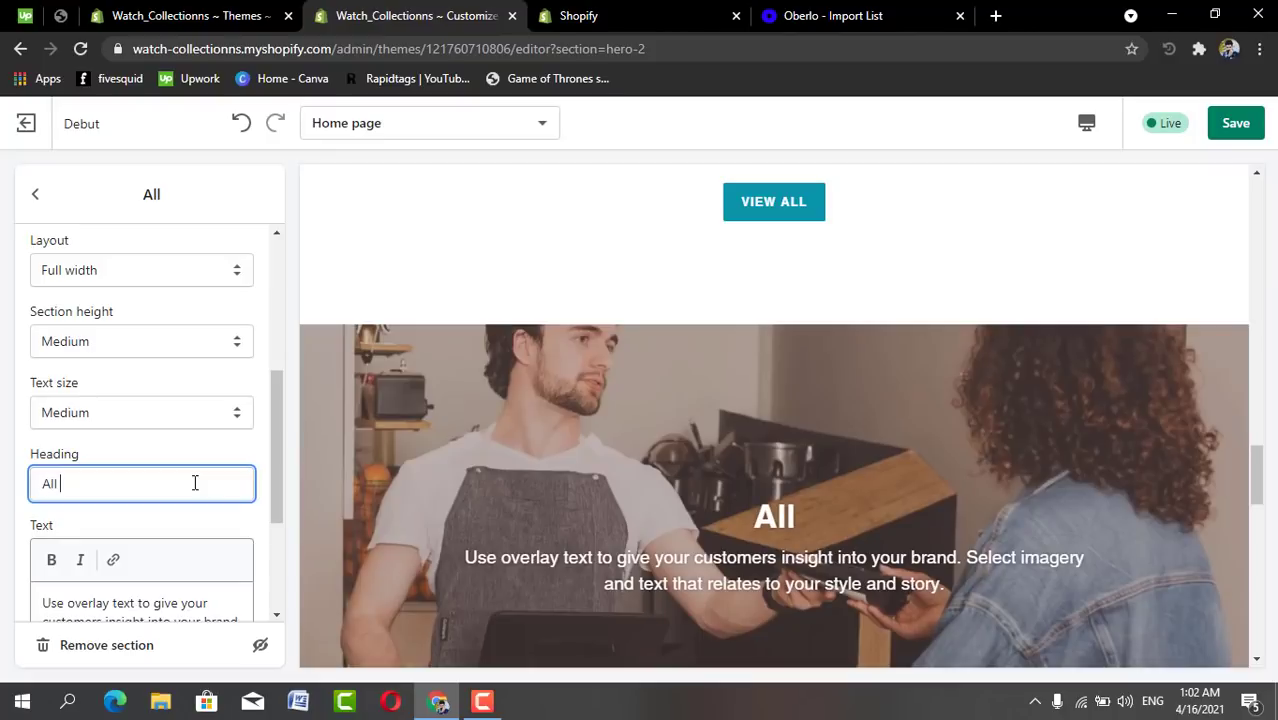
pyautogui.write(' Col')
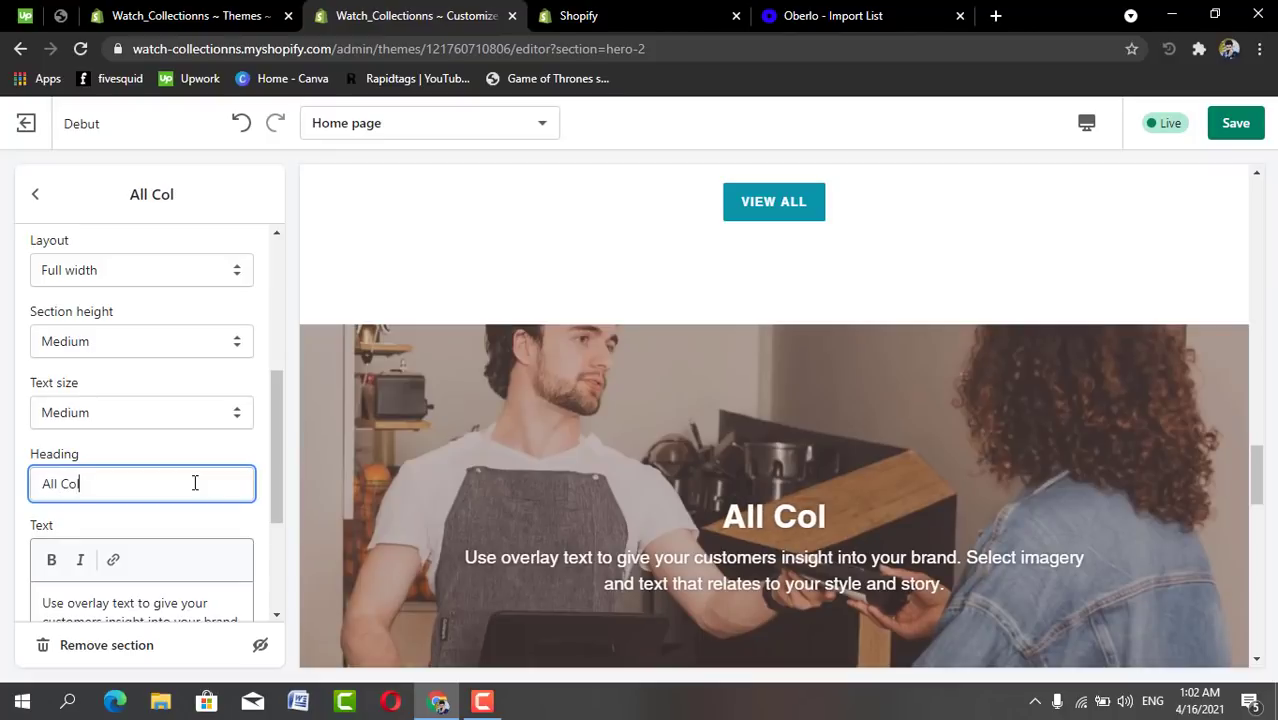
pyautogui.write('lec')
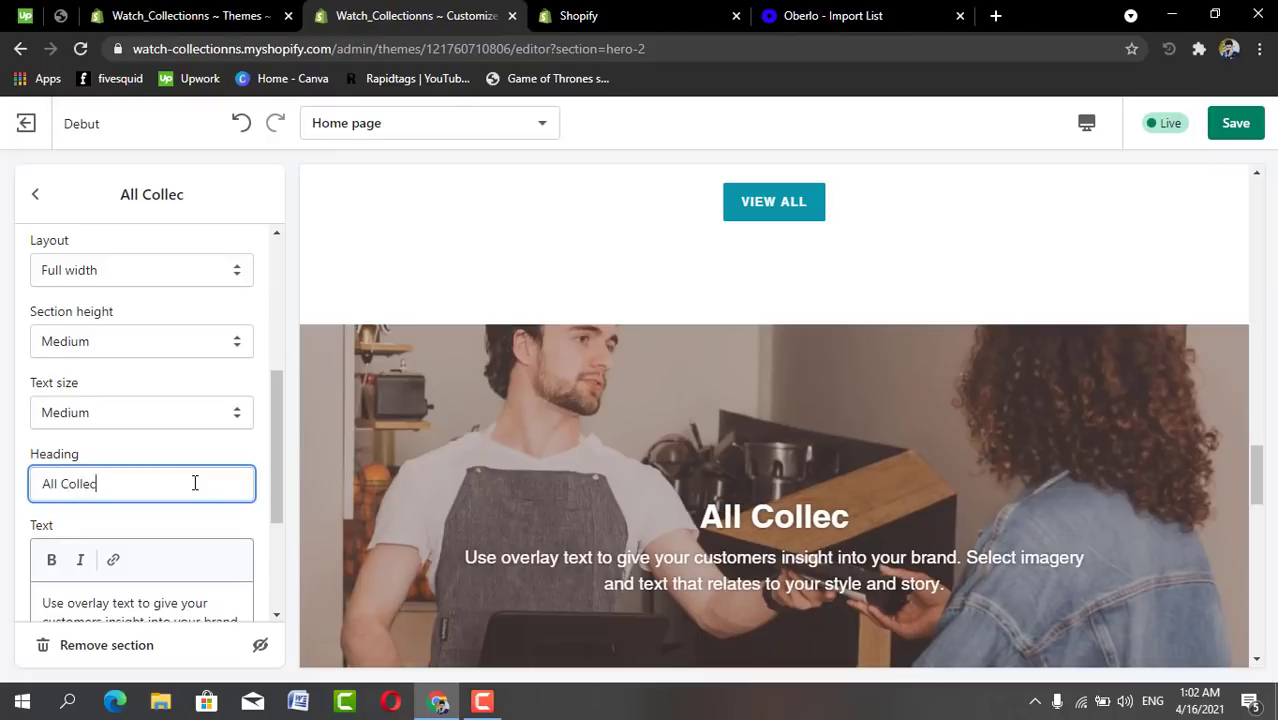
pyautogui.write('t')
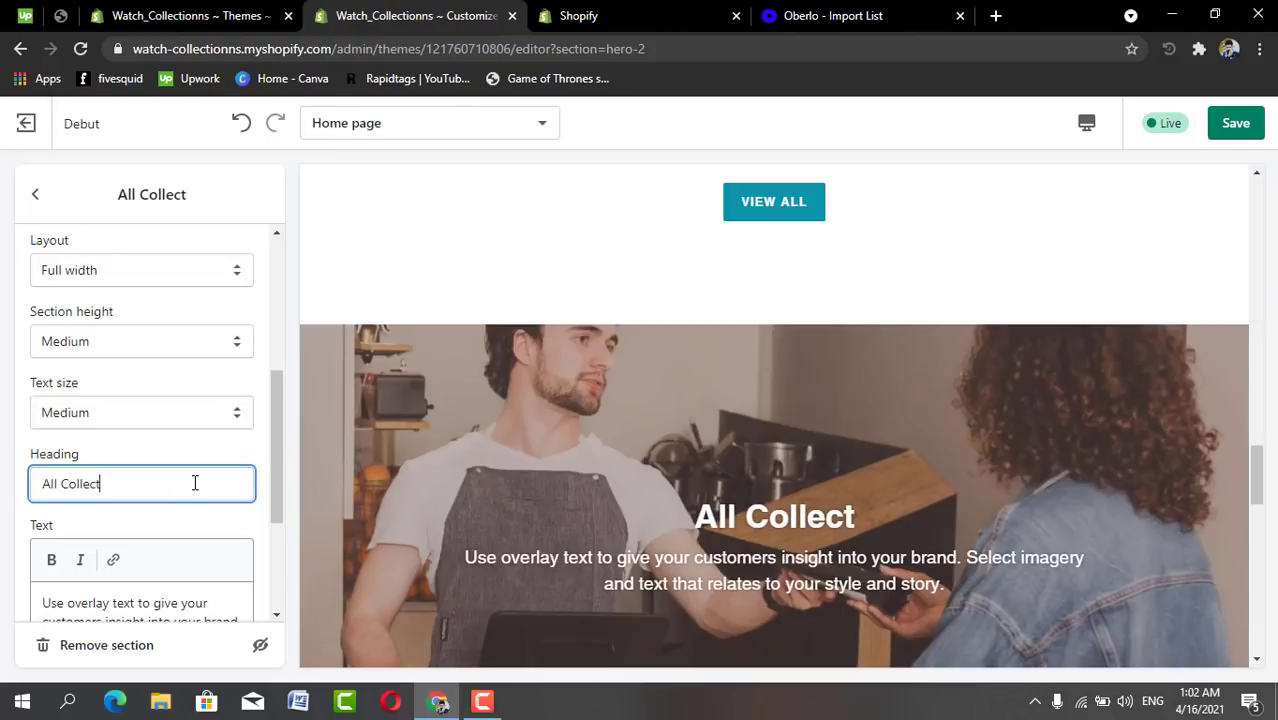
pyautogui.write('ions')
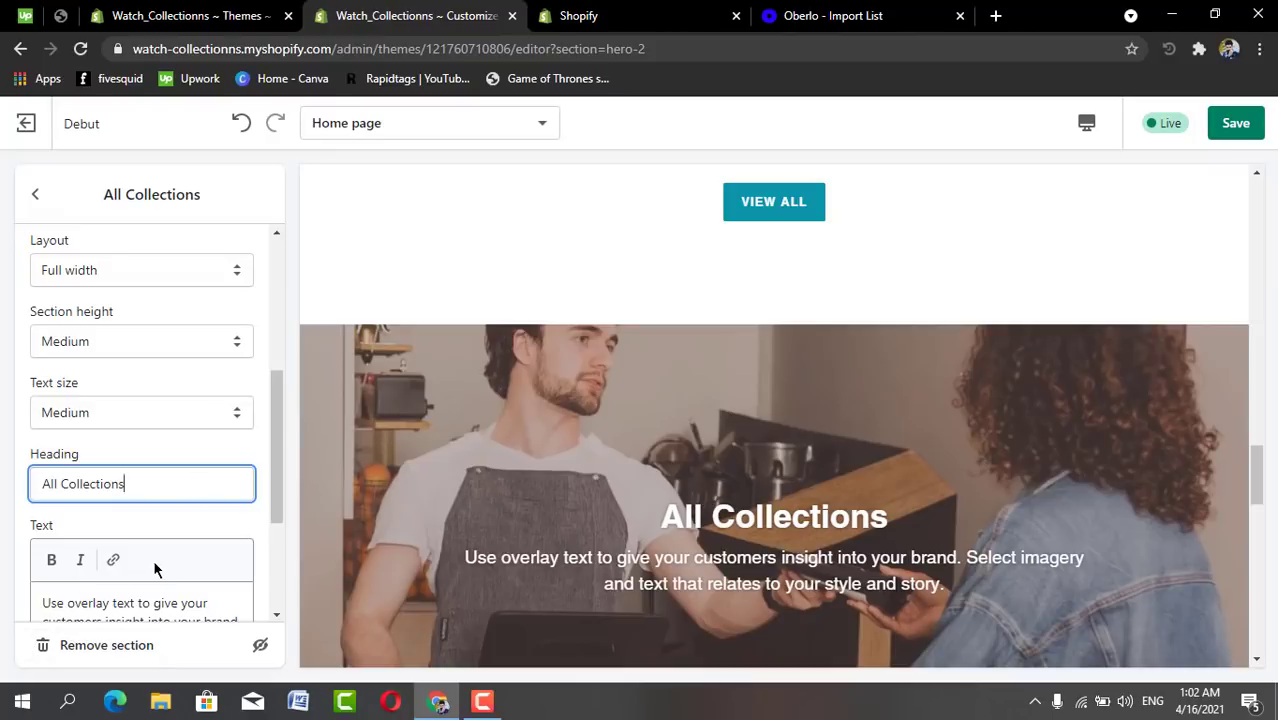
# Replace the overlay section's placeholder text below the heading with "In This Collections Both Collections Available".
pyautogui.scroll(-1, 153, 568)
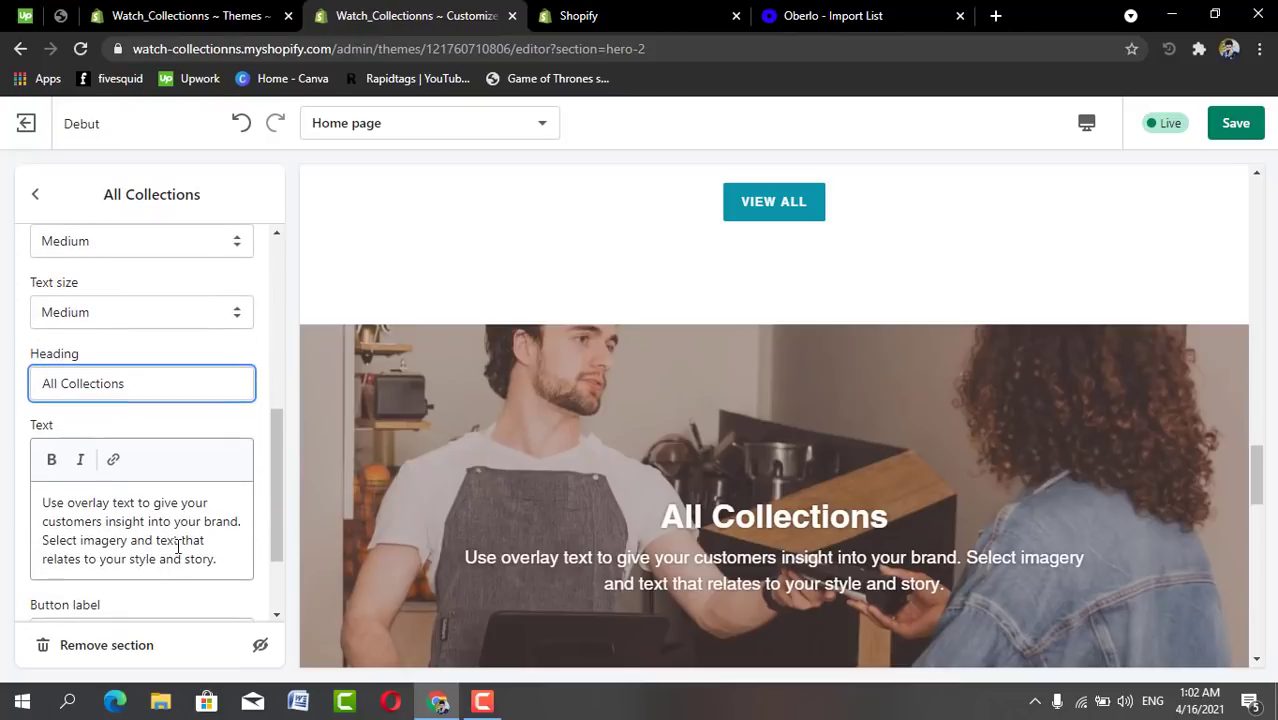
pyautogui.click(216, 558)
pyautogui.hotkey('ctrl', 'a')
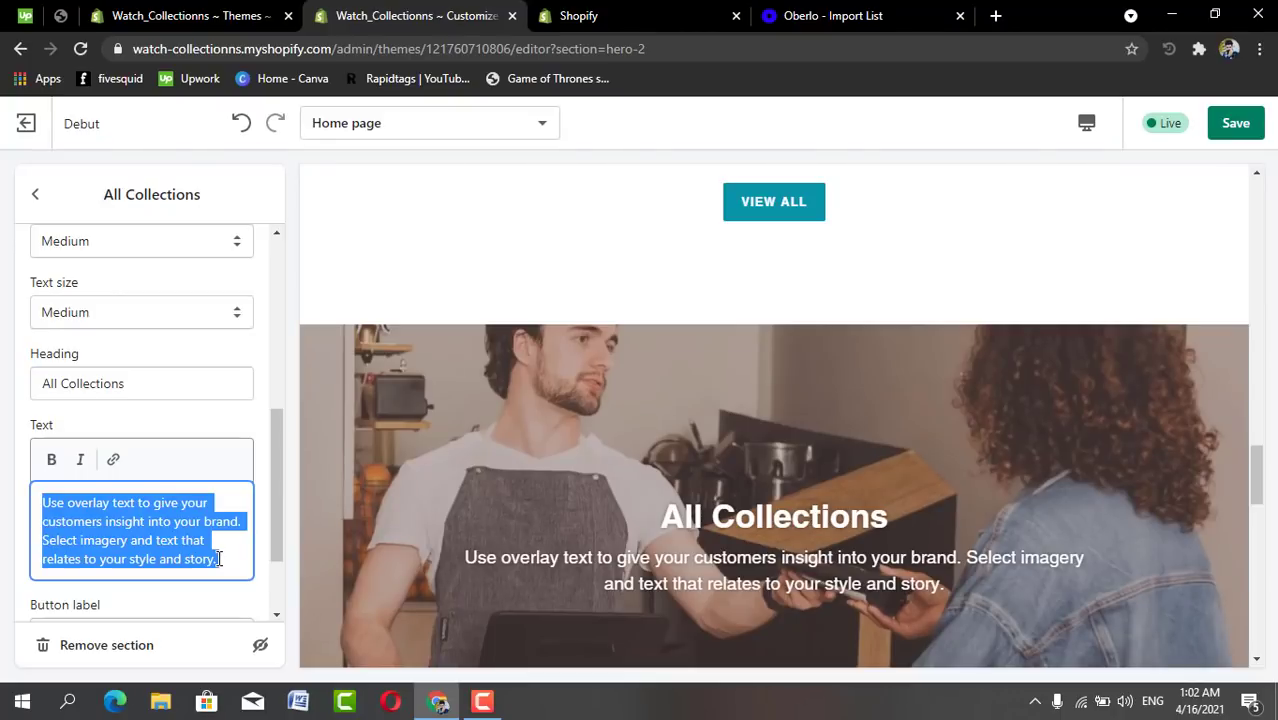
pyautogui.press('BackSpace')
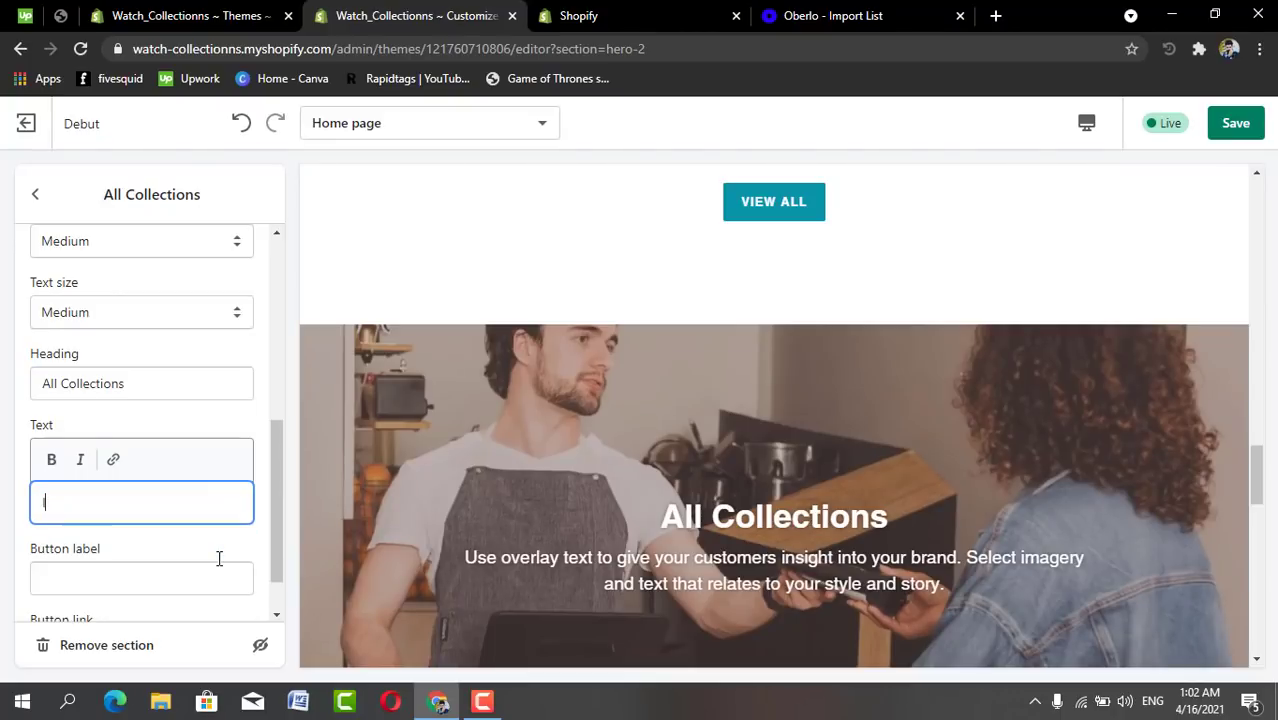
pyautogui.write('In')
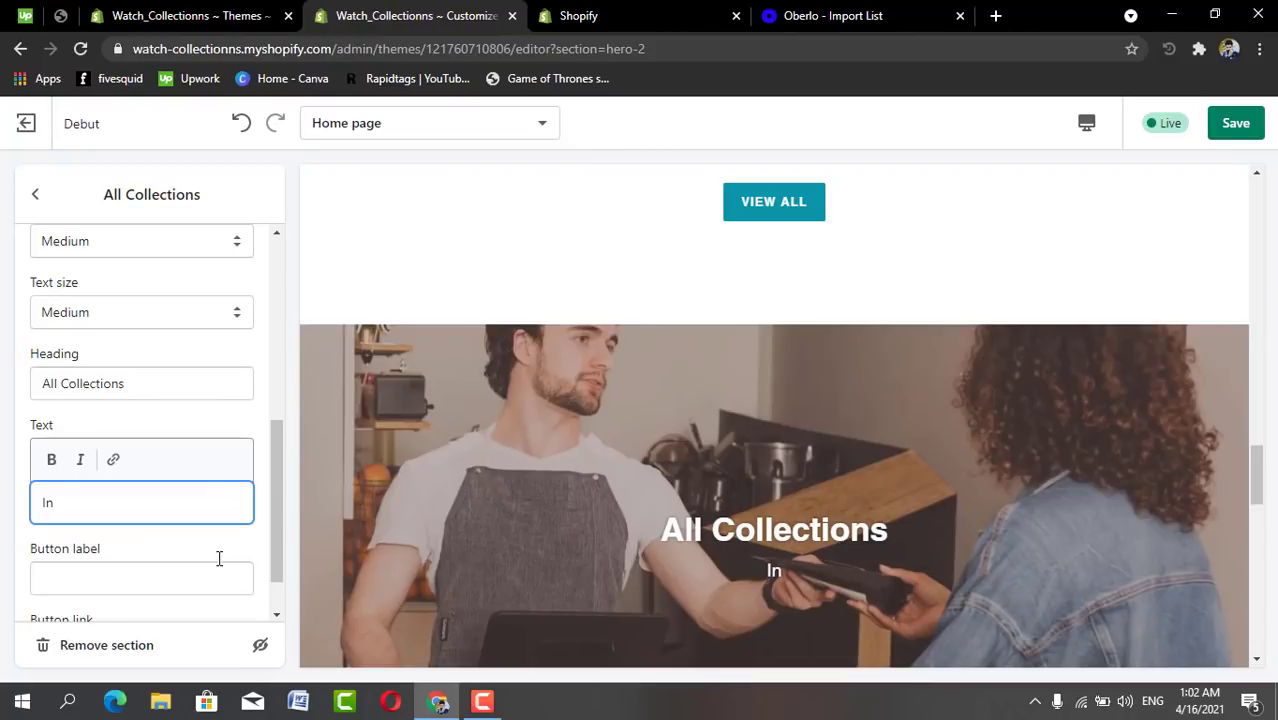
pyautogui.write('This Co')
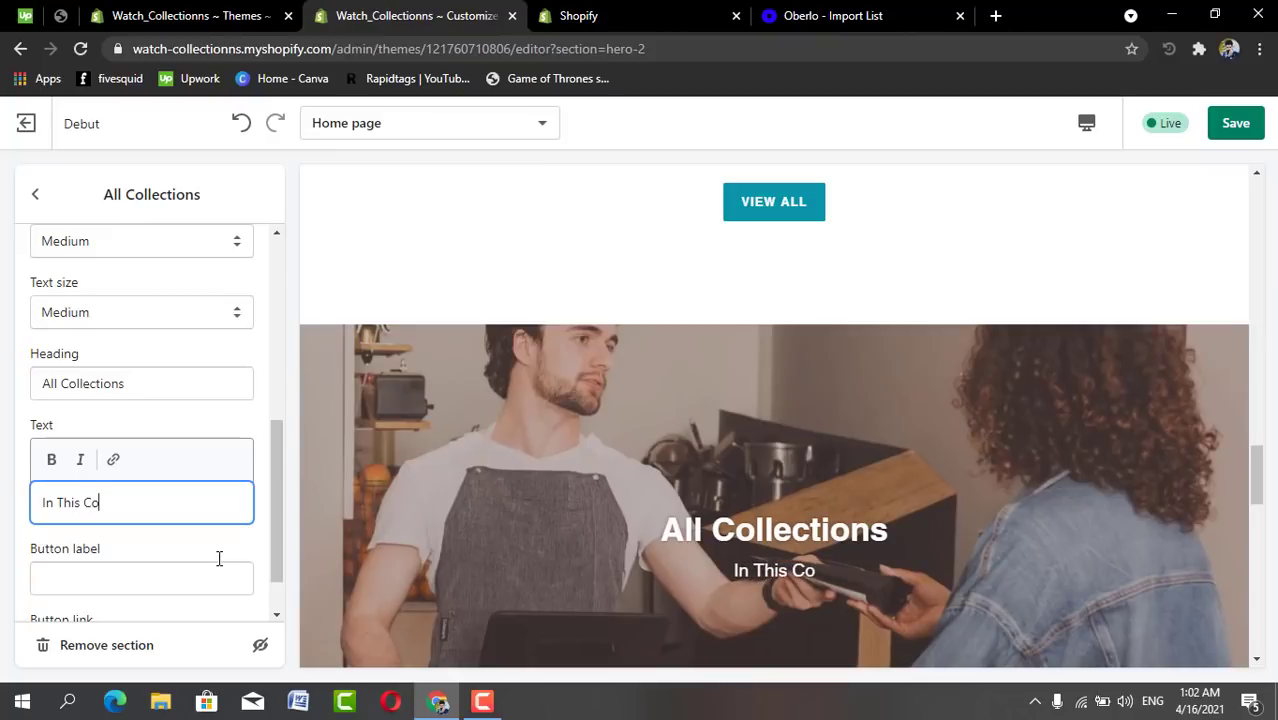
pyautogui.write('ll')
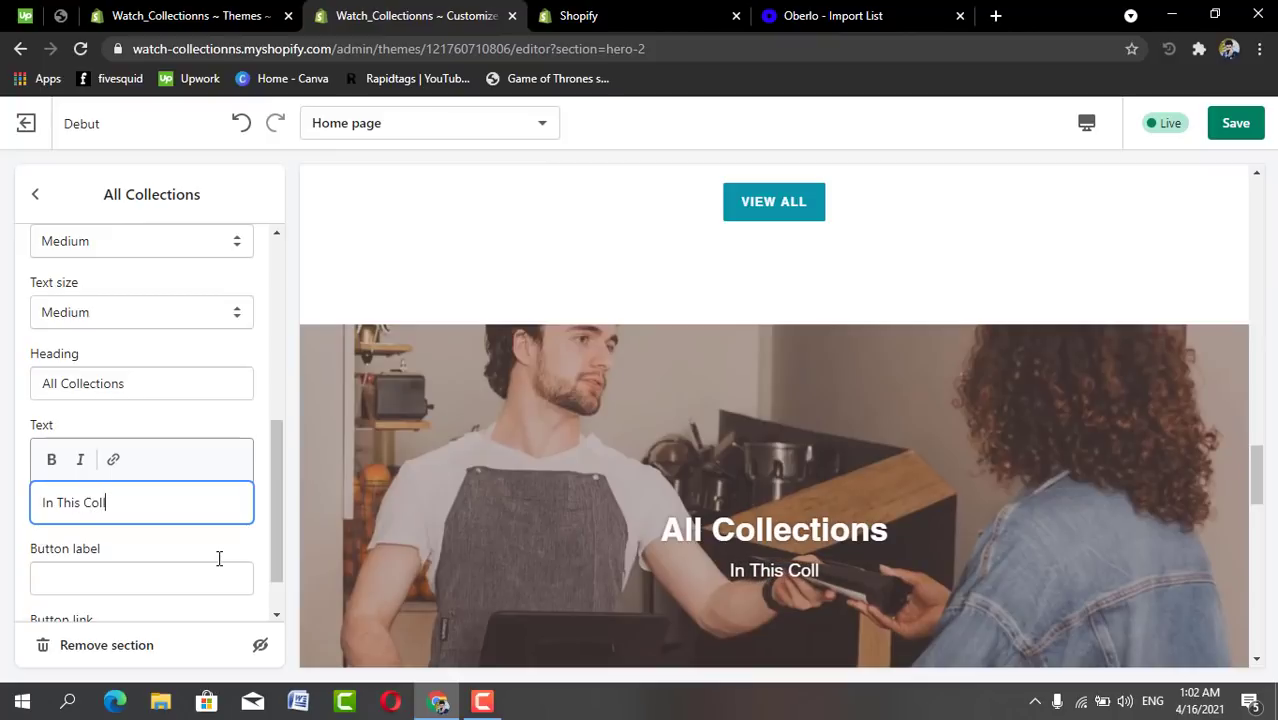
pyautogui.write('e')
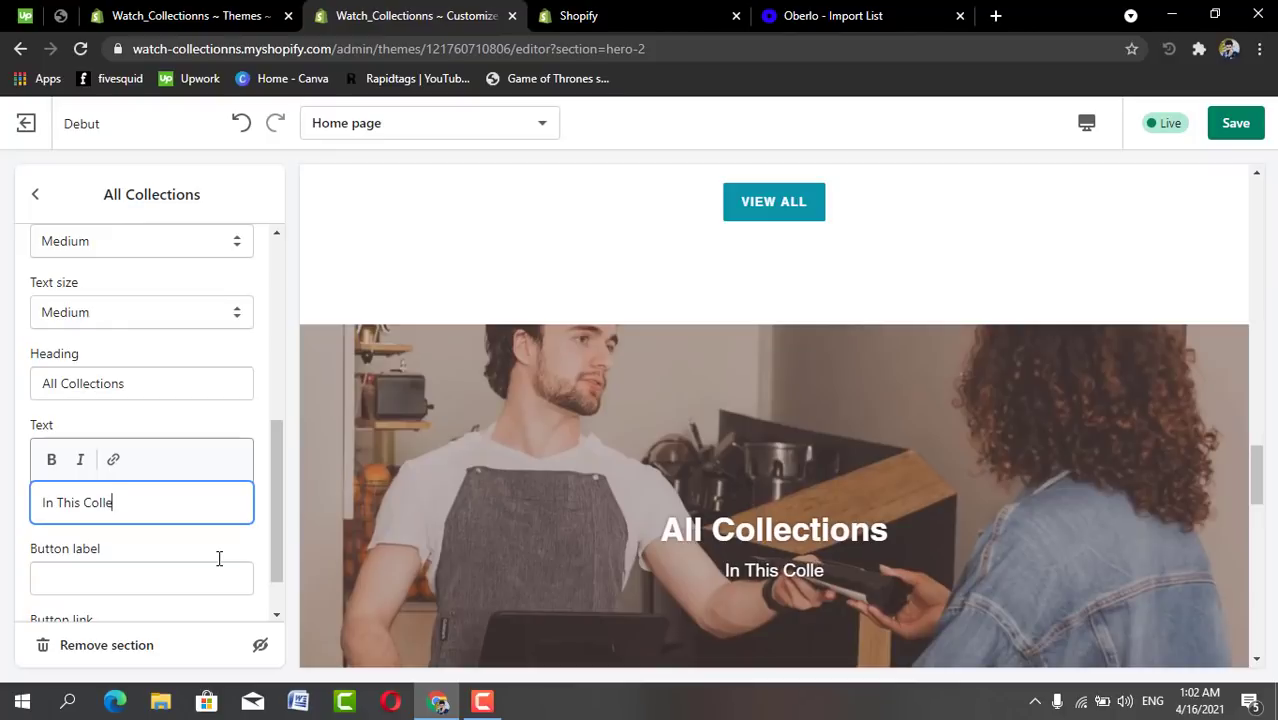
pyautogui.write('c')
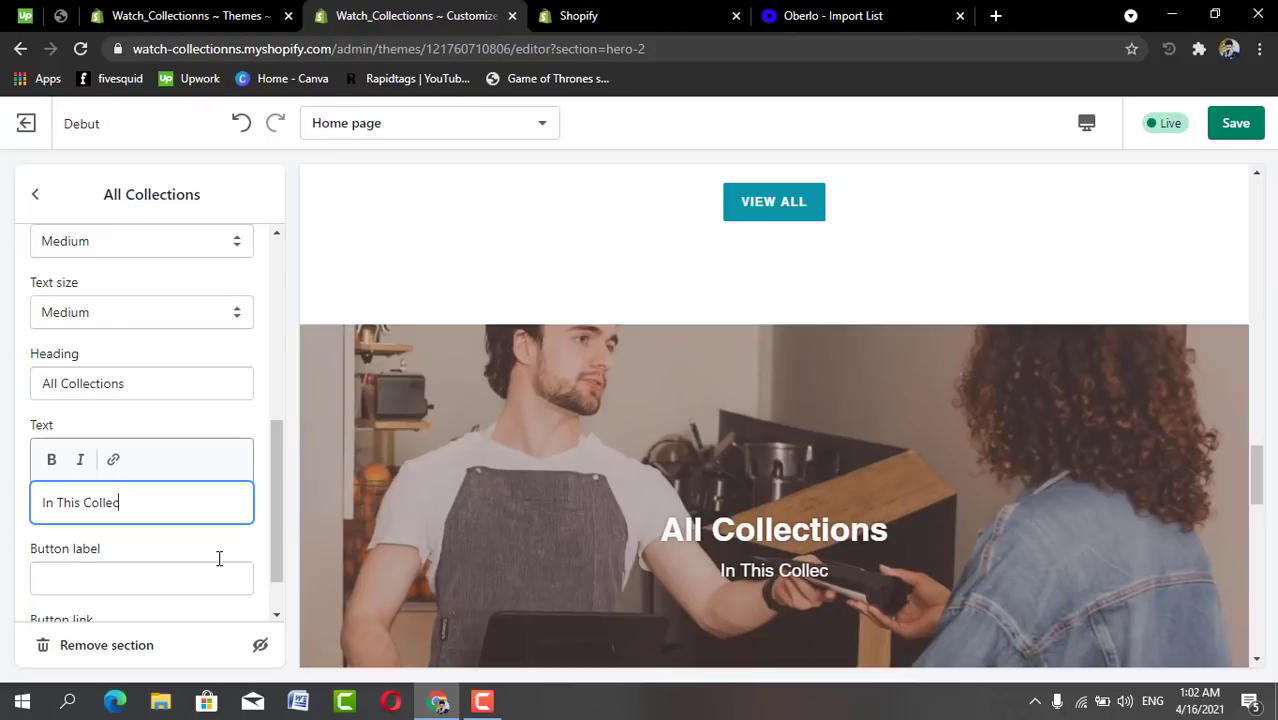
pyautogui.write('ti')
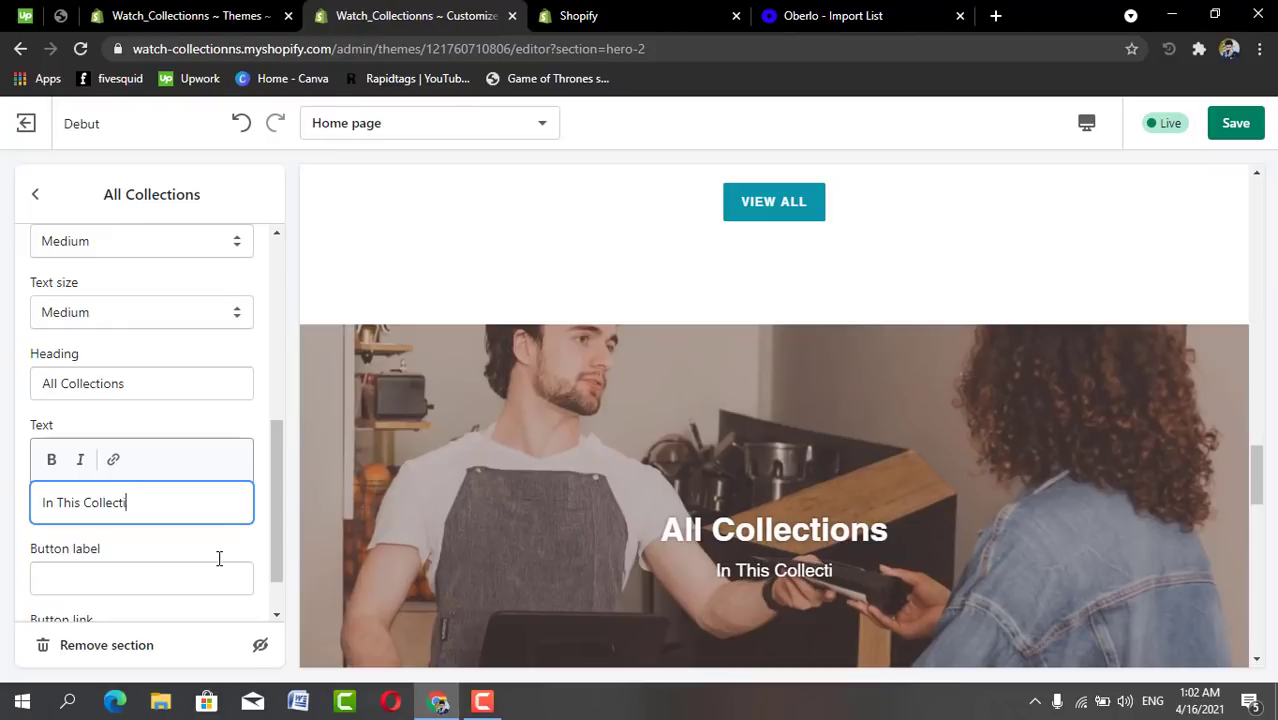
pyautogui.write('ons')
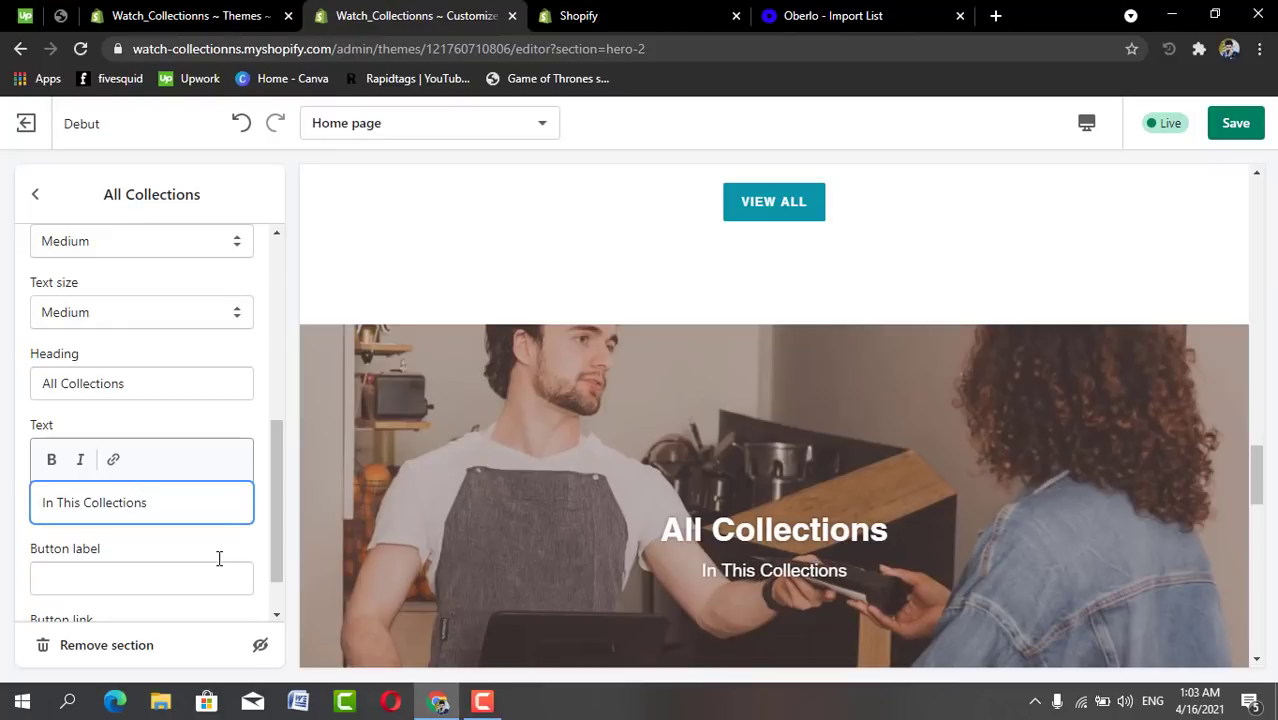
pyautogui.write(' Bo')
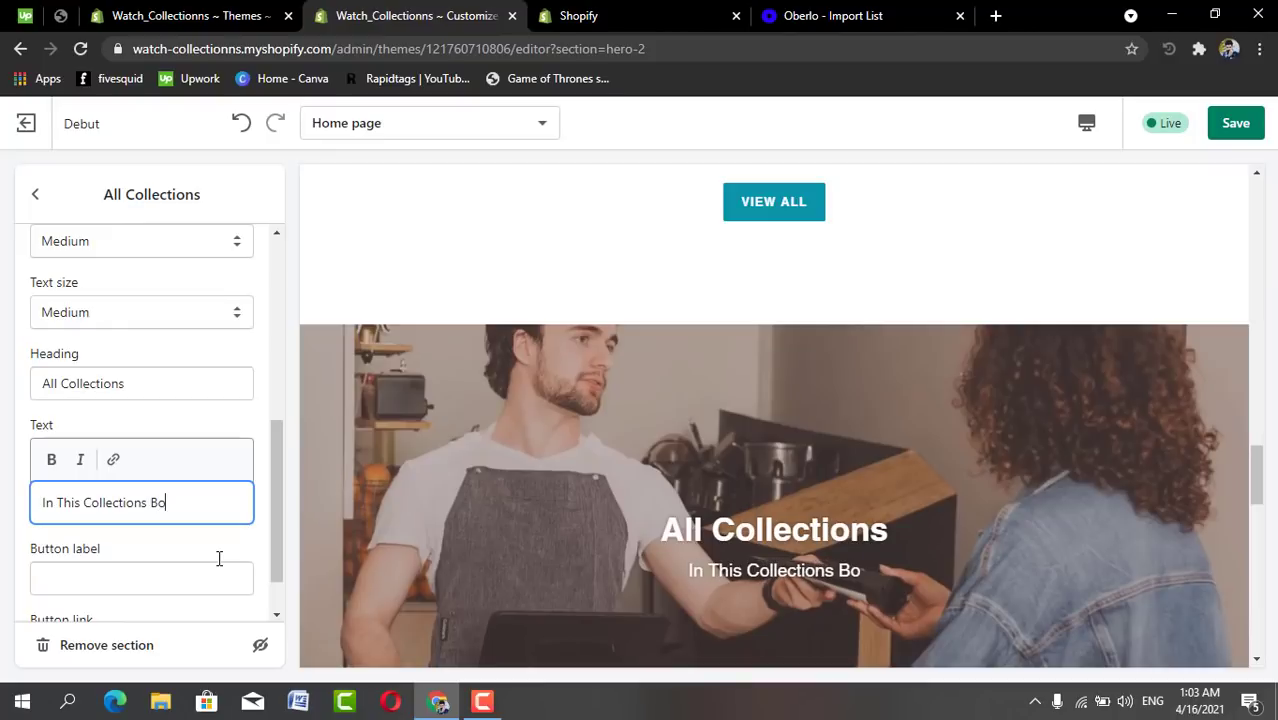
pyautogui.write('th ')
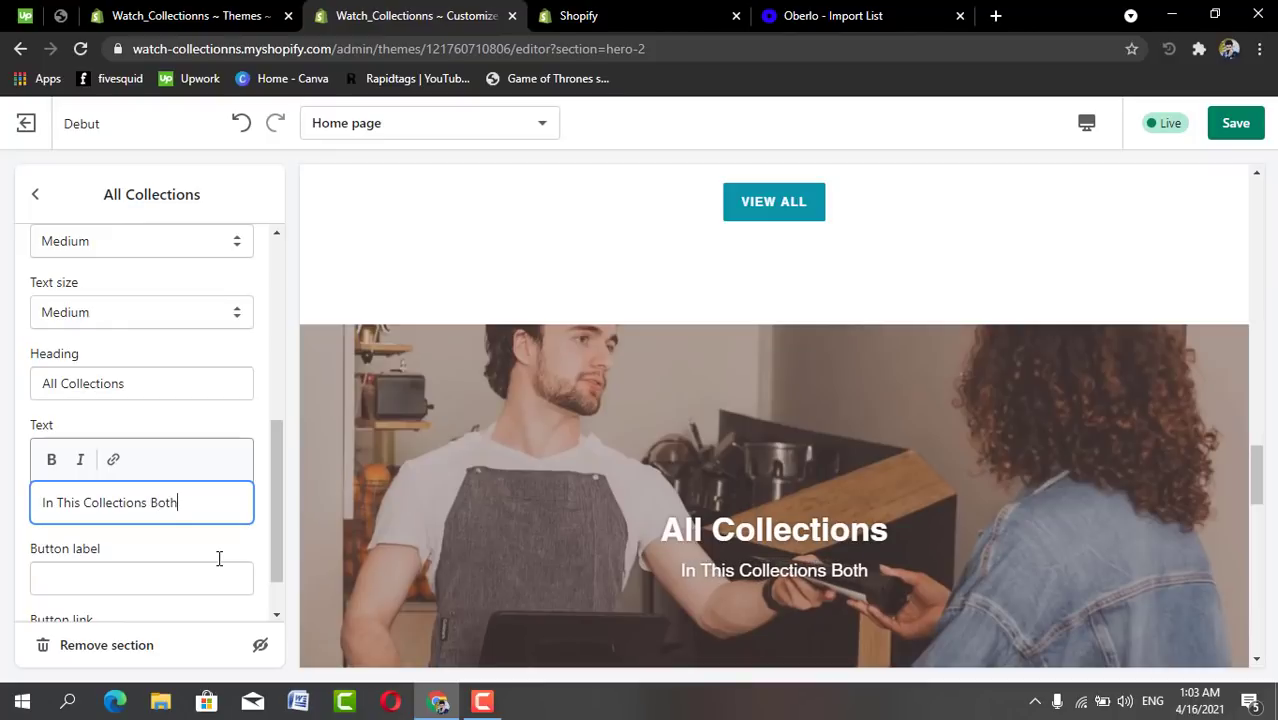
pyautogui.write('Col')
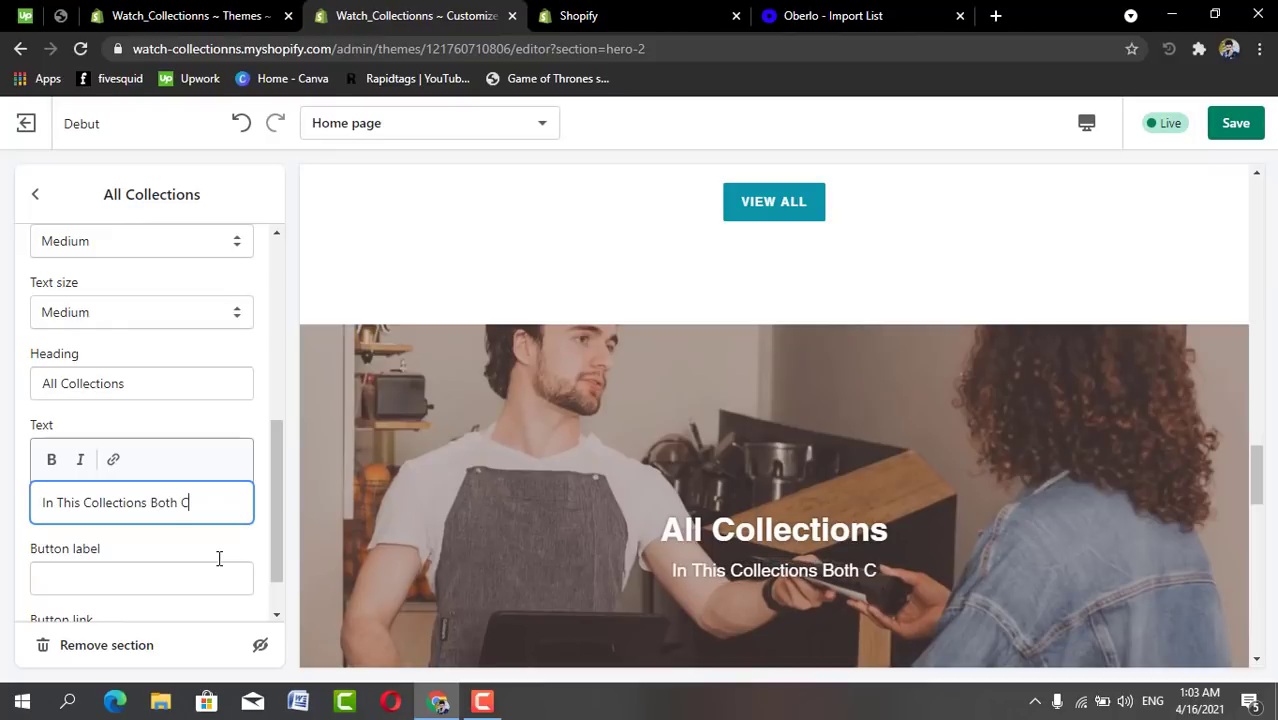
pyautogui.write('lect')
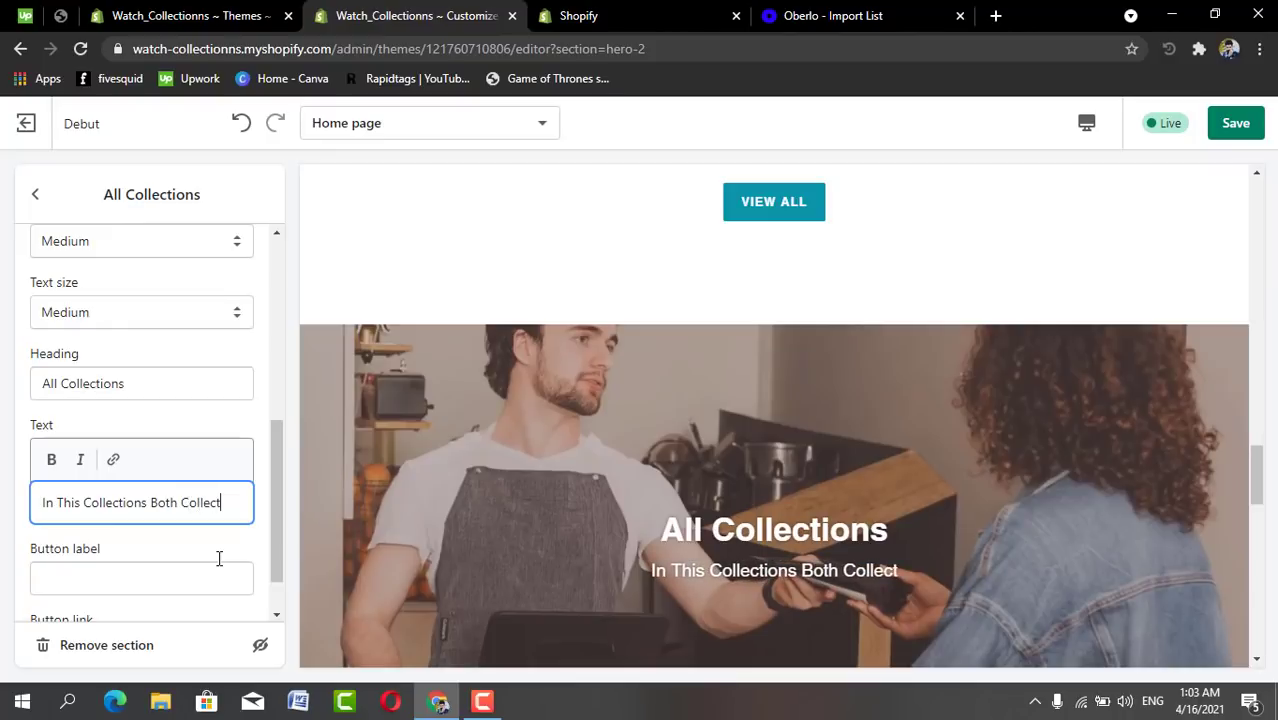
pyautogui.write('ion')
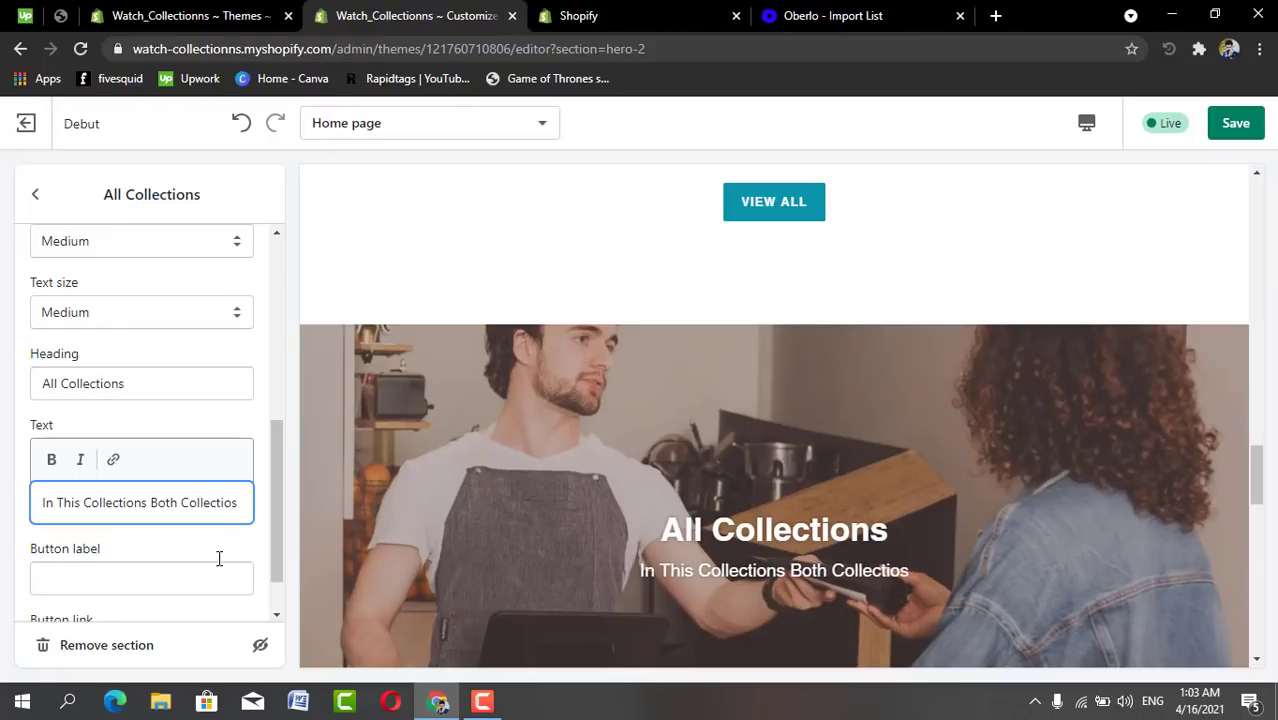
pyautogui.press('BackSpace')
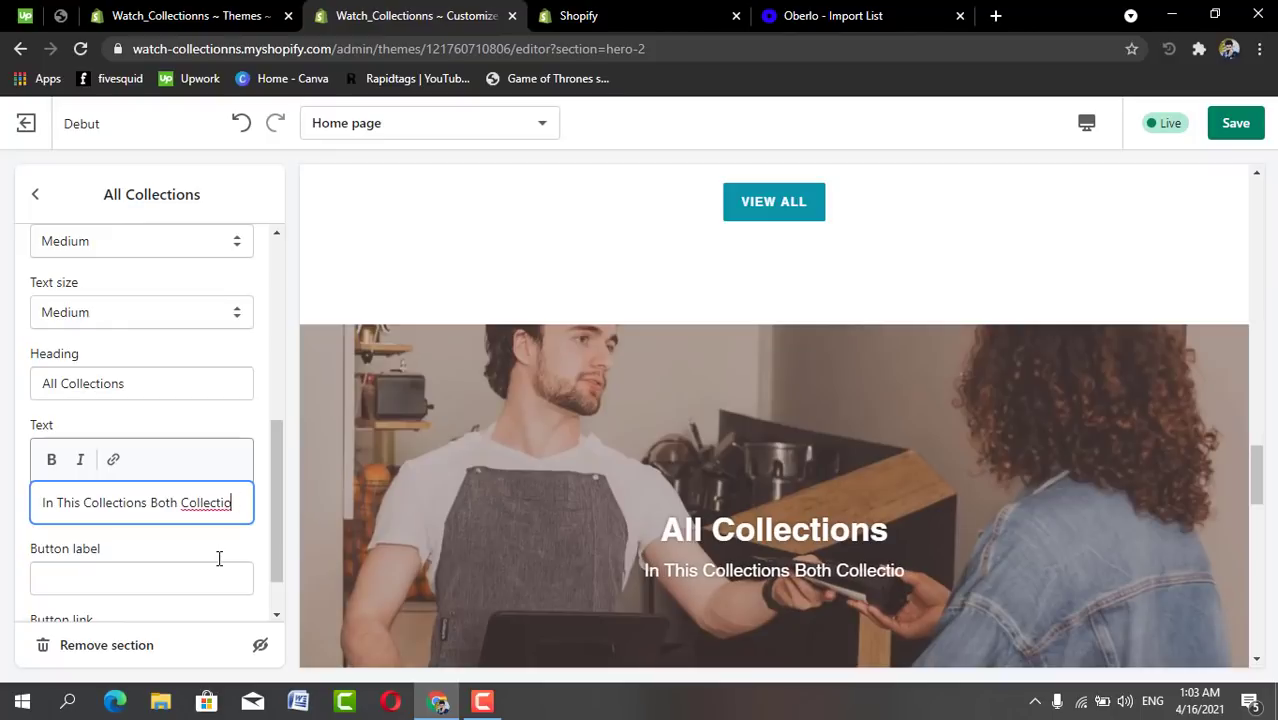
pyautogui.write('ns ')
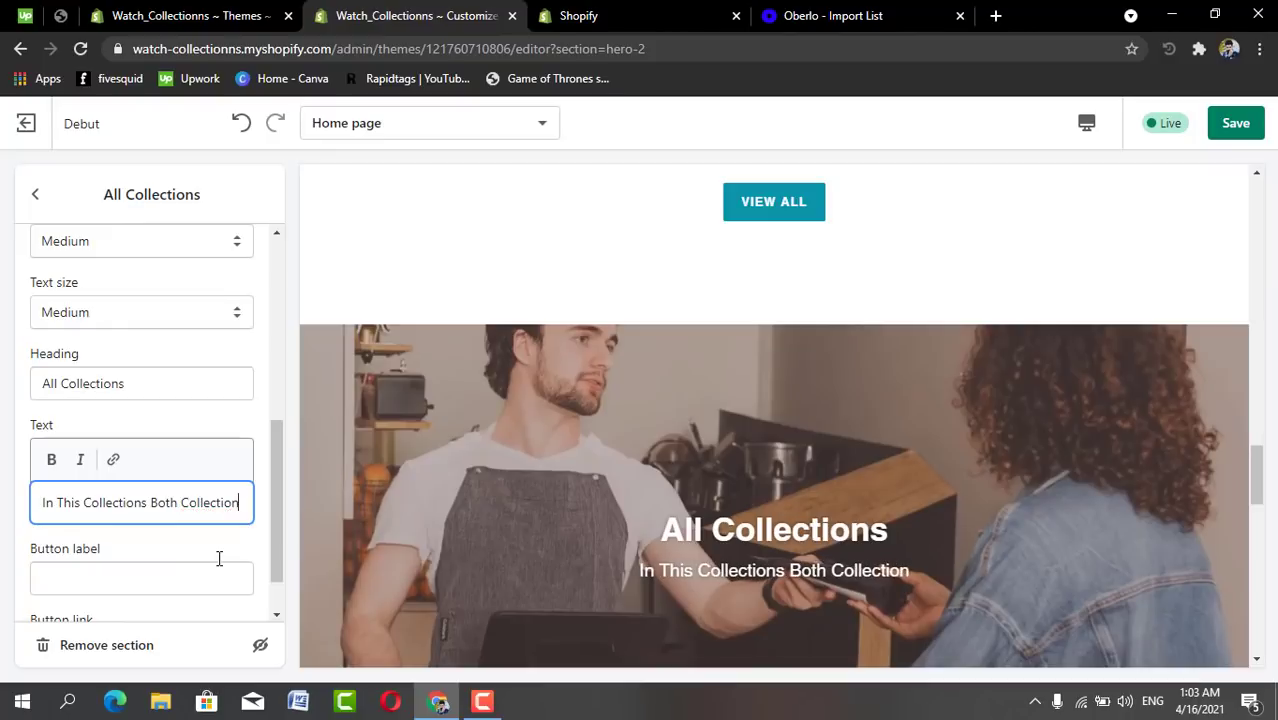
pyautogui.write('A')
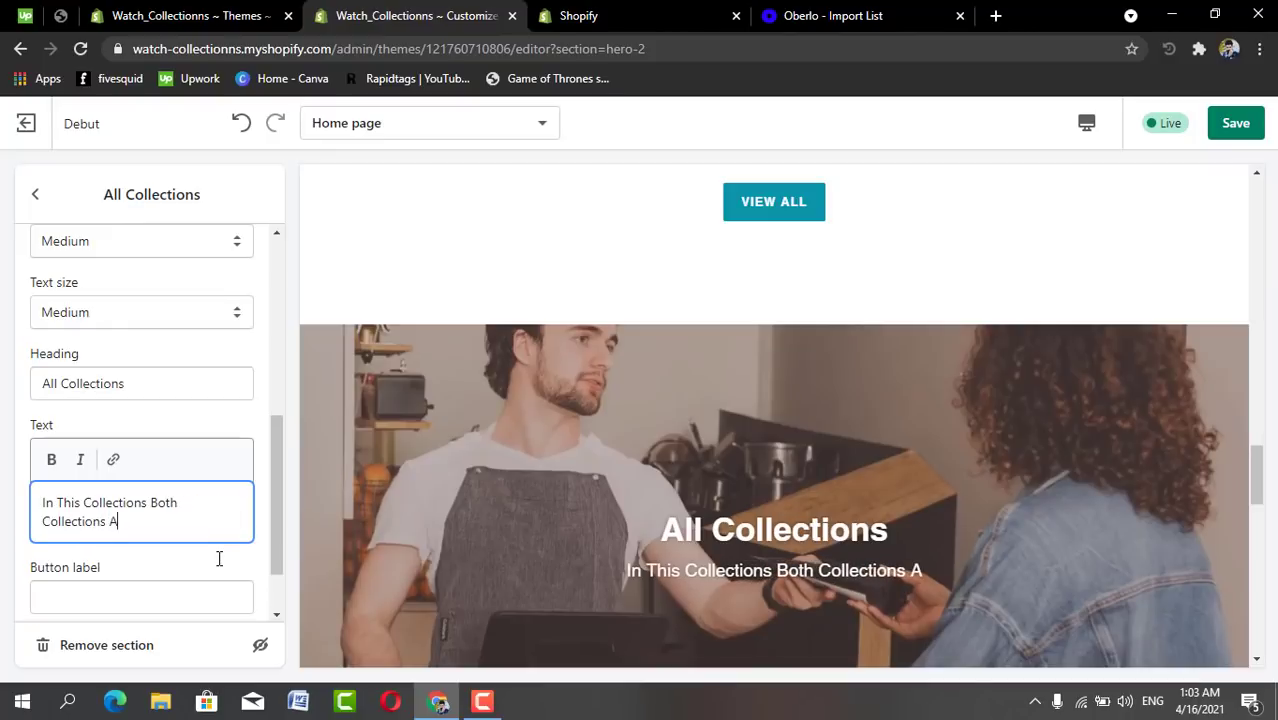
pyautogui.write('vai')
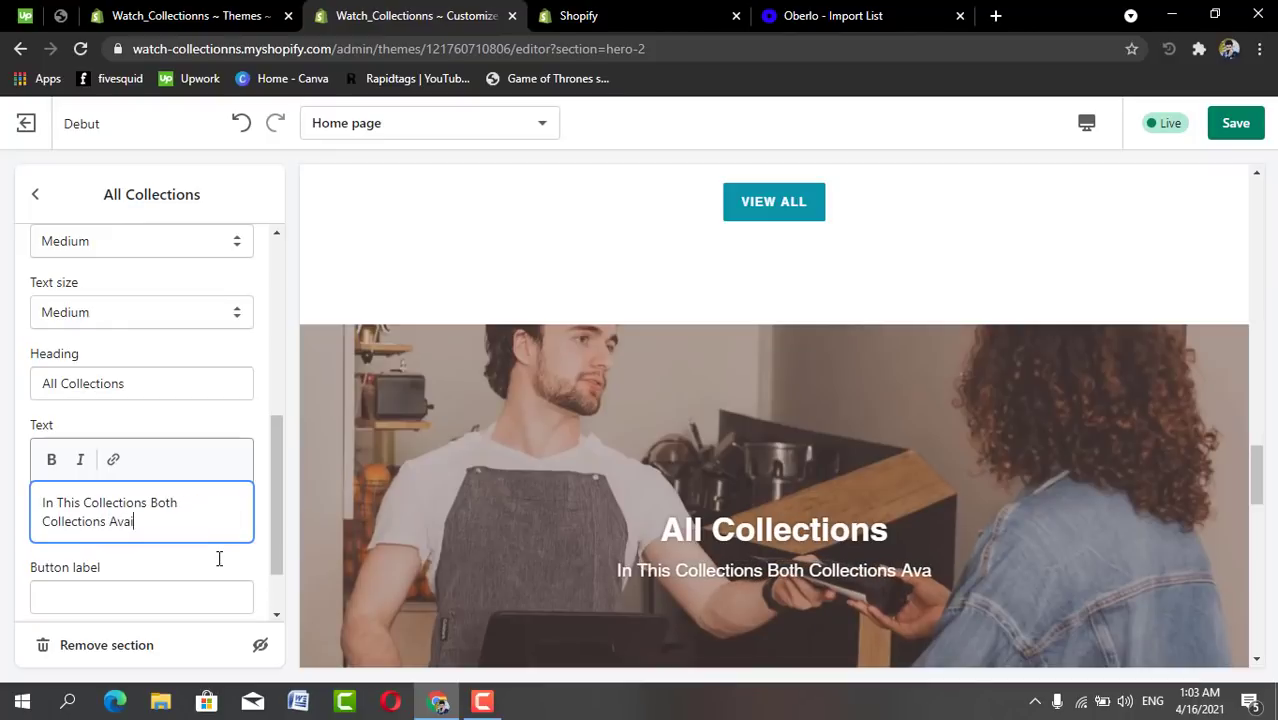
pyautogui.write('lable')
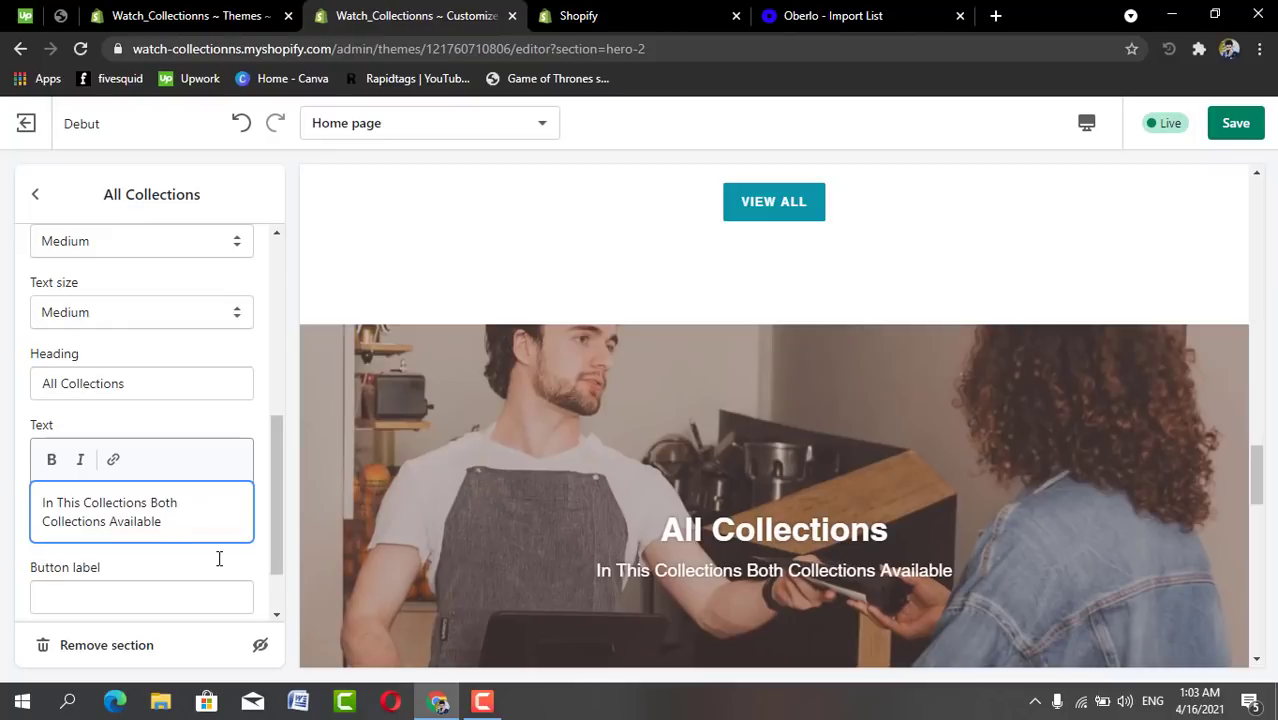
# Continue the overlay section's text with "One Collection is Men Collection".
pyautogui.write('One ')
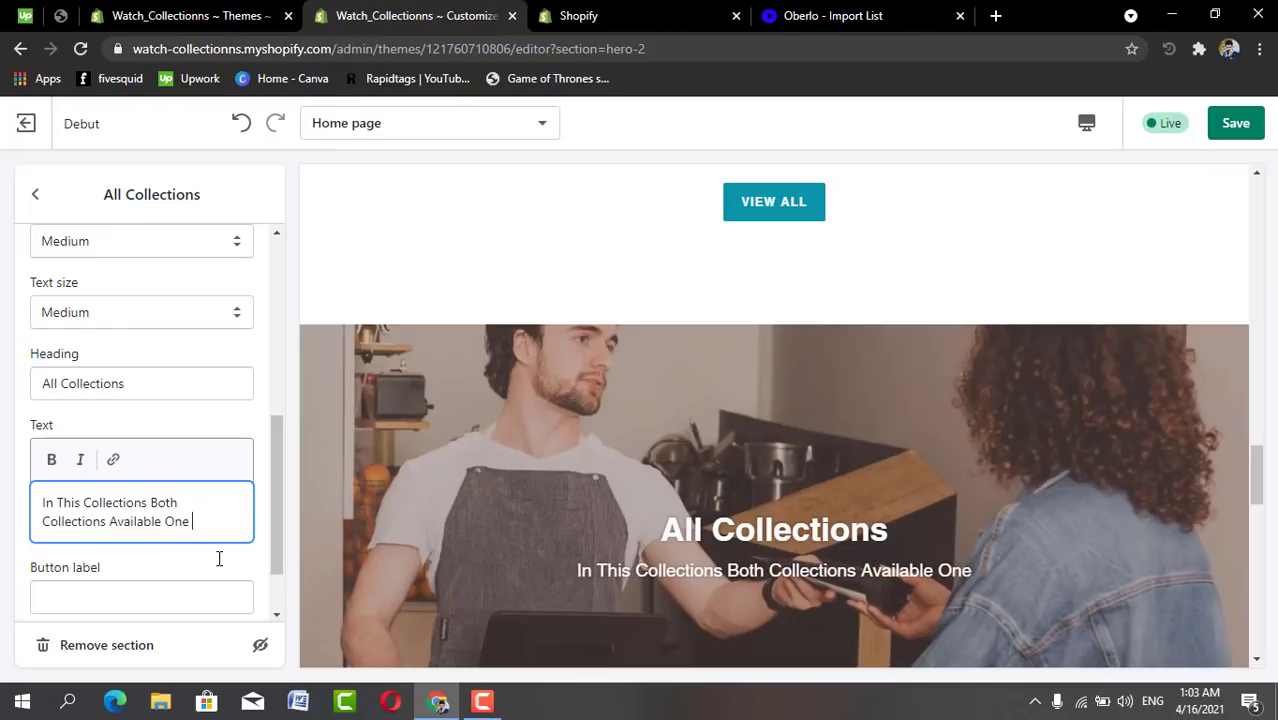
pyautogui.write('Colle')
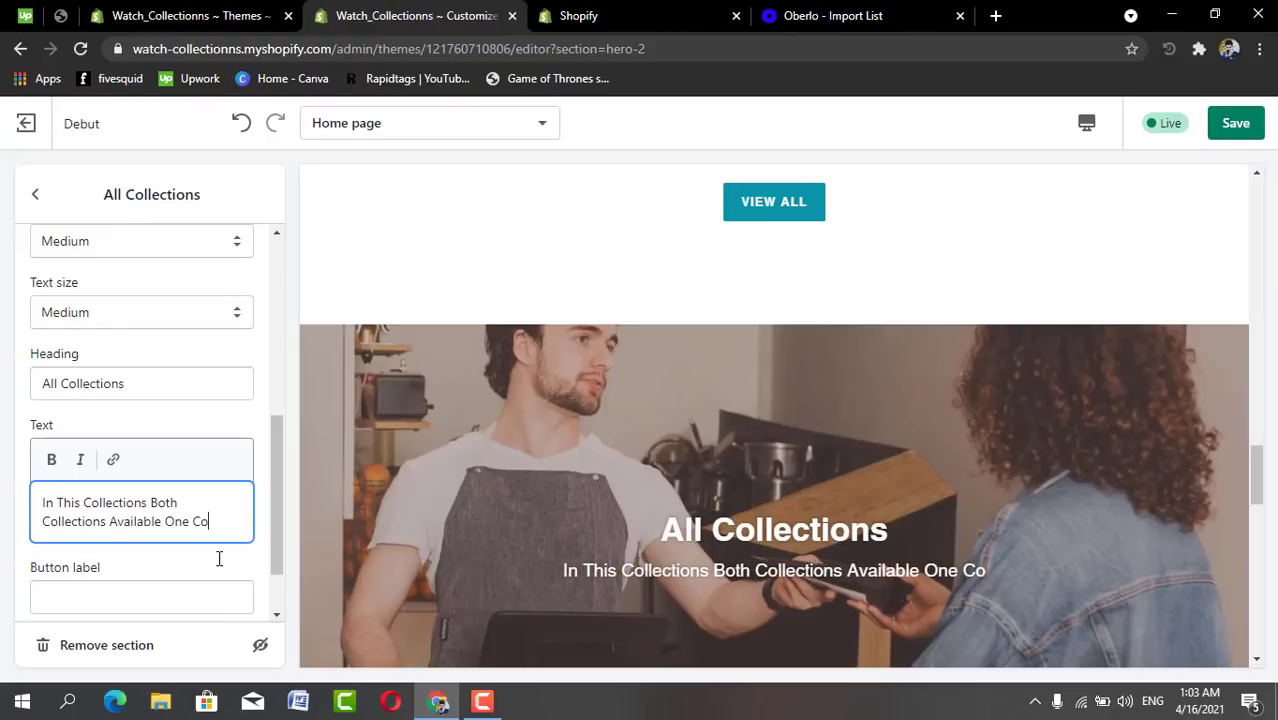
pyautogui.write('c')
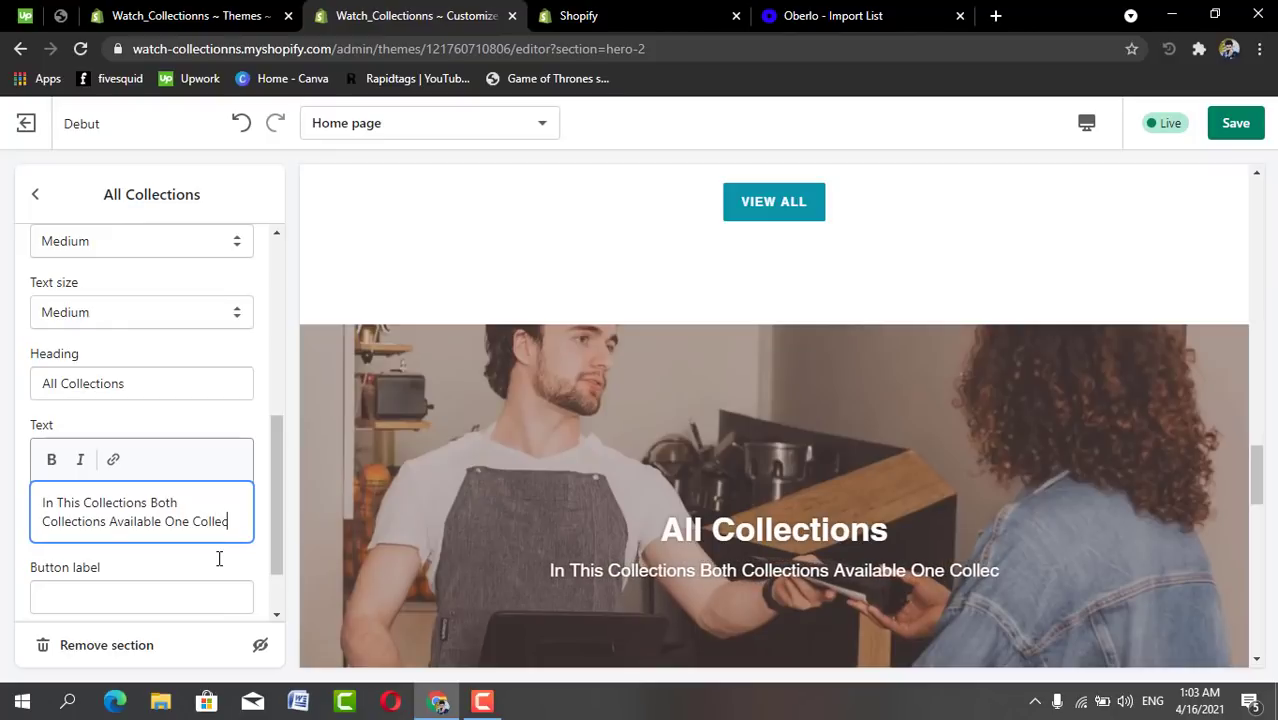
pyautogui.write('ti')
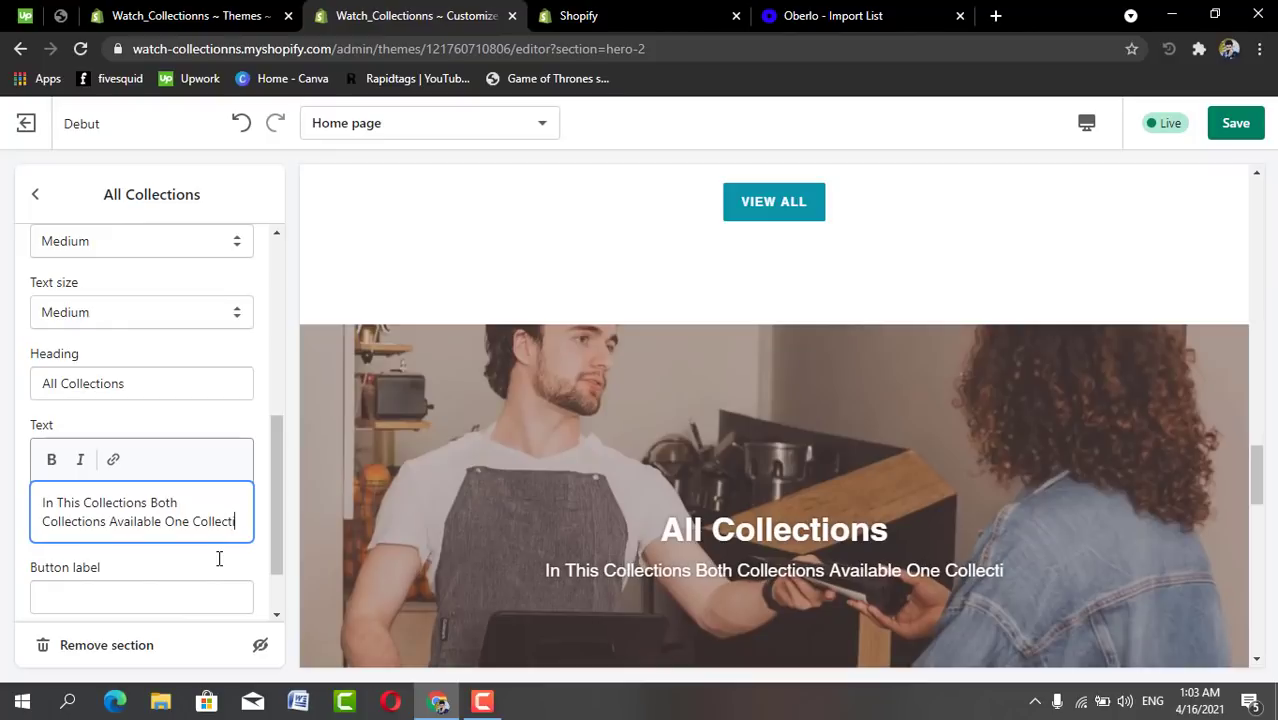
pyautogui.write('on ')
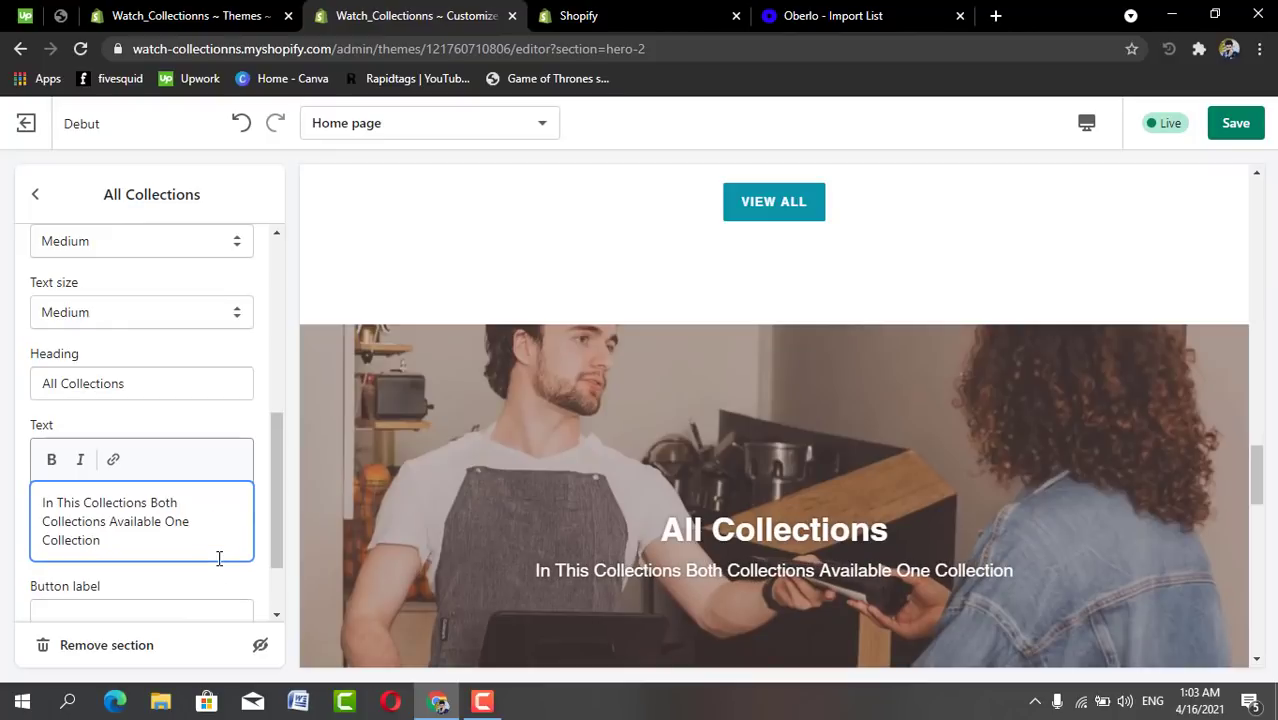
pyautogui.write('is')
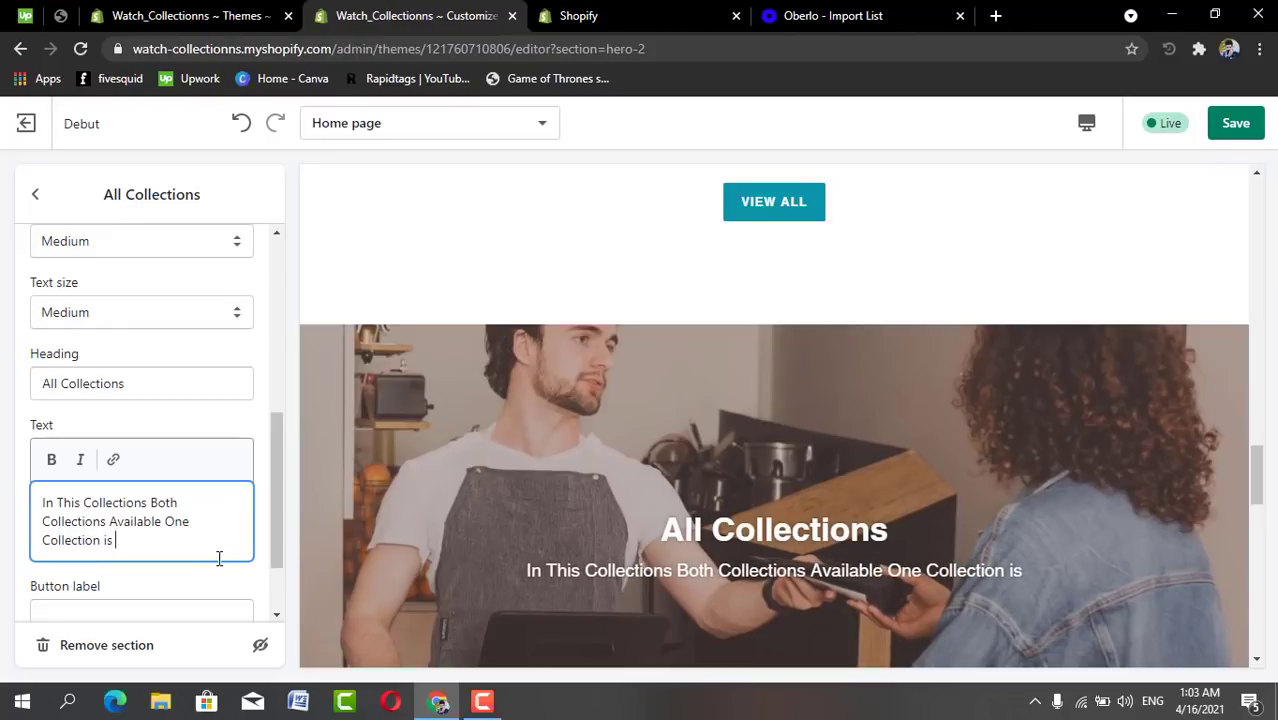
pyautogui.write(' M')
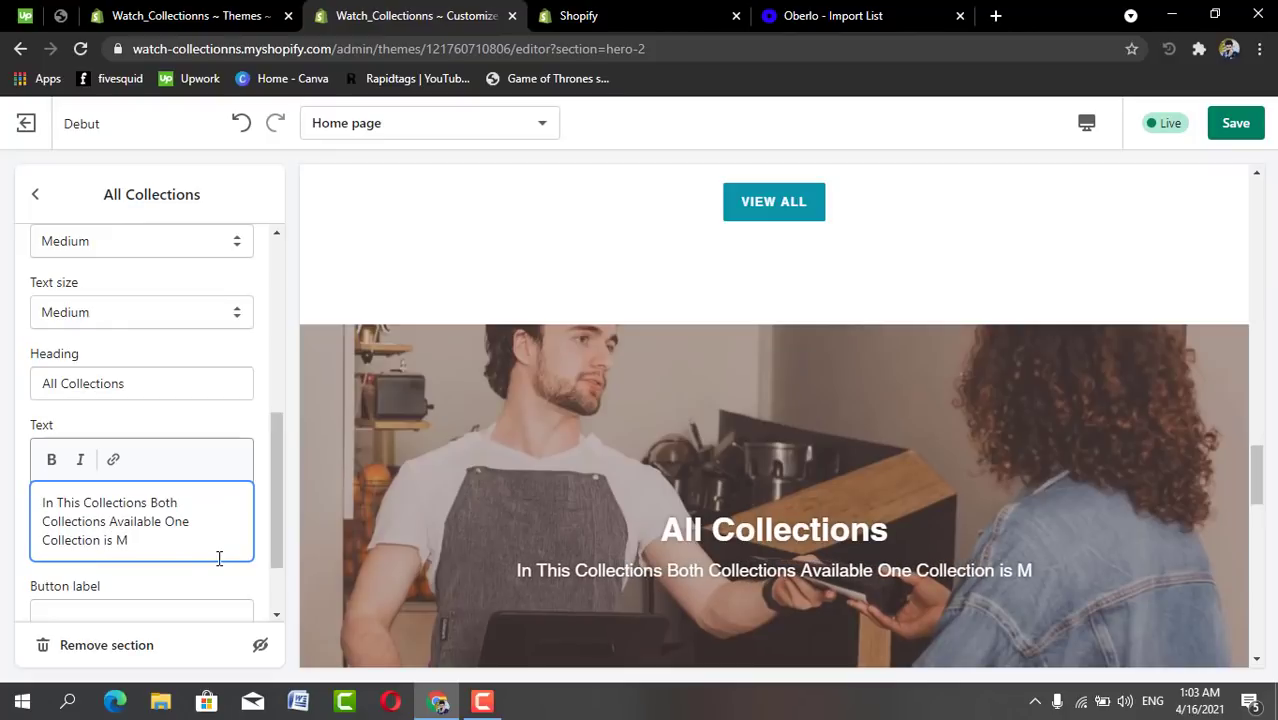
pyautogui.write('en ')
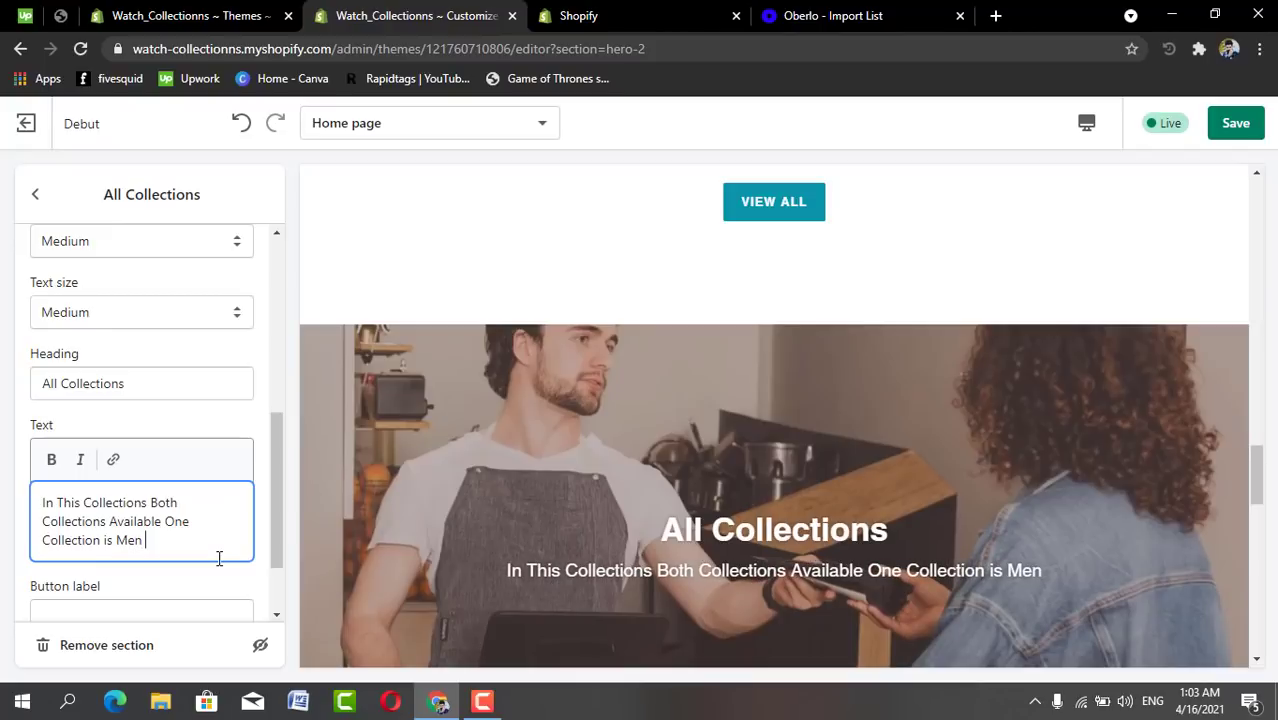
pyautogui.write('Col')
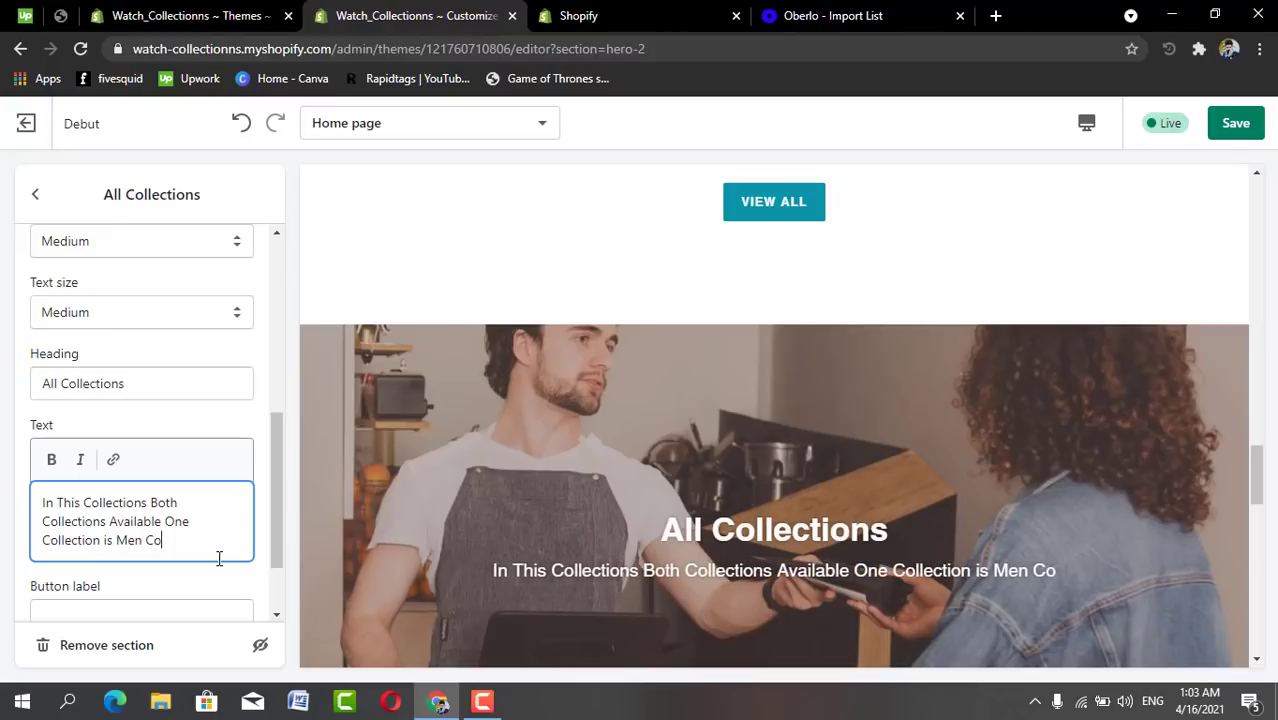
pyautogui.write('lec')
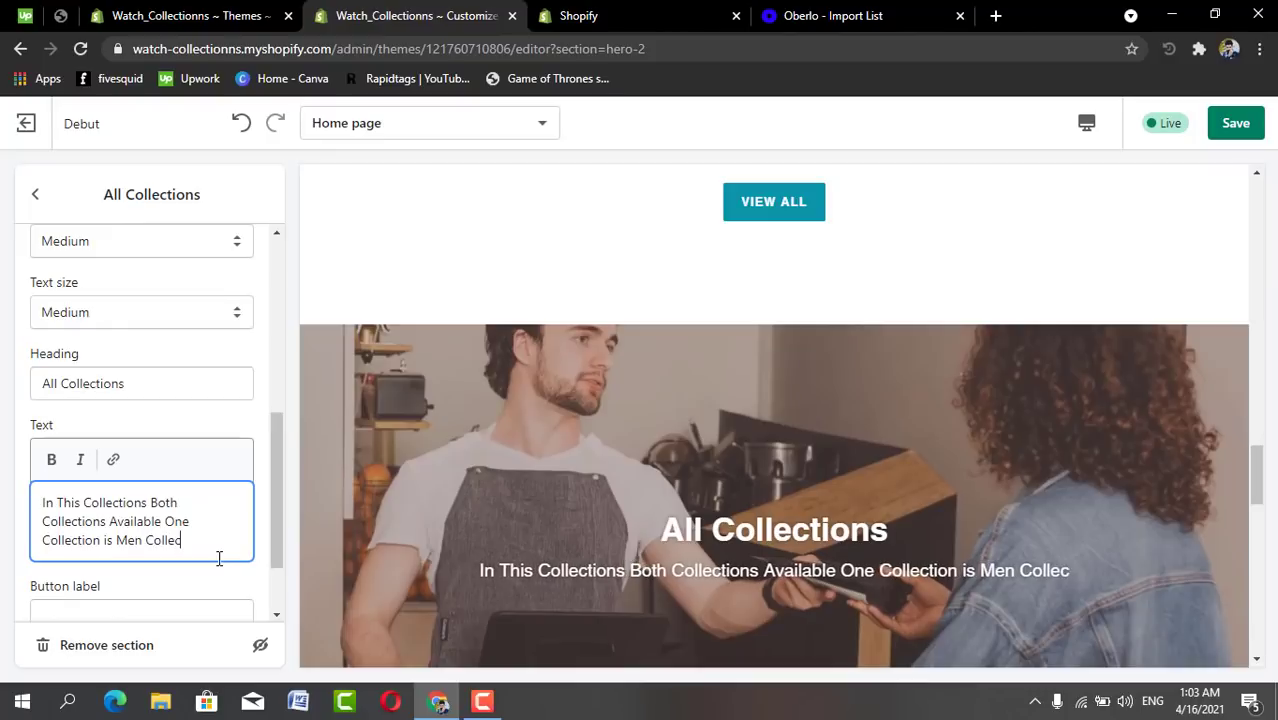
pyautogui.write('tio')
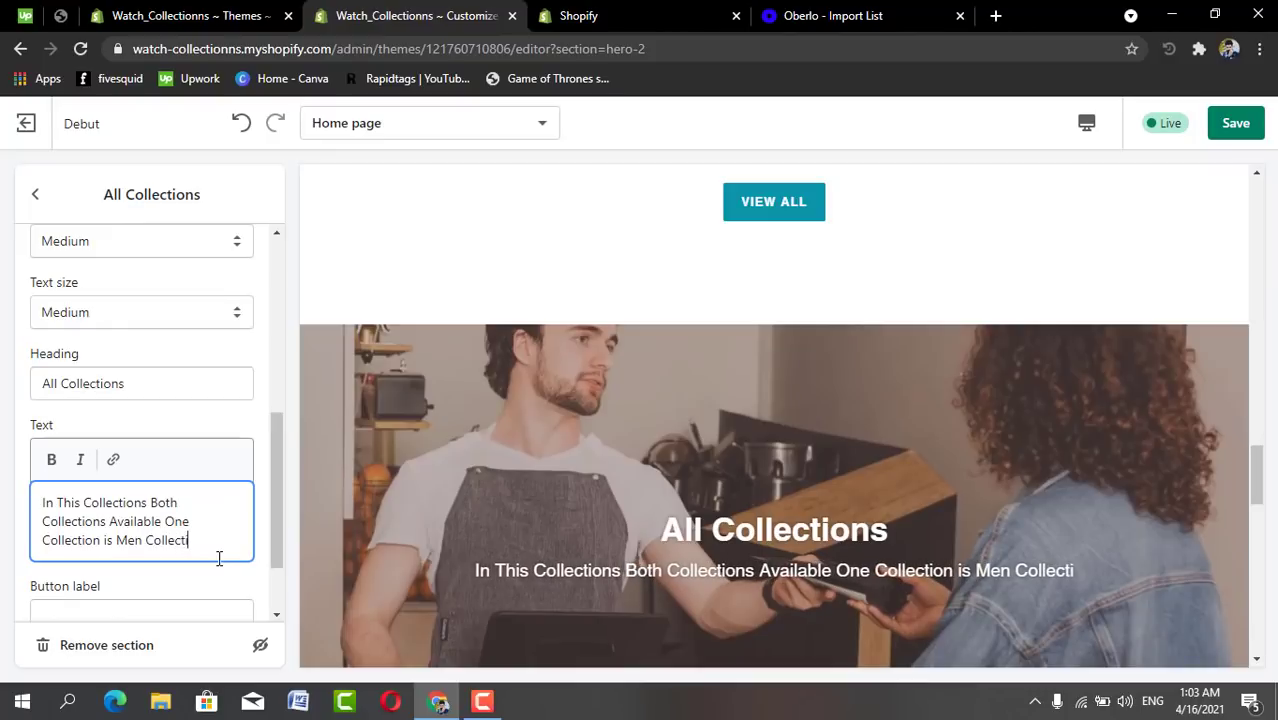
pyautogui.write('n ')
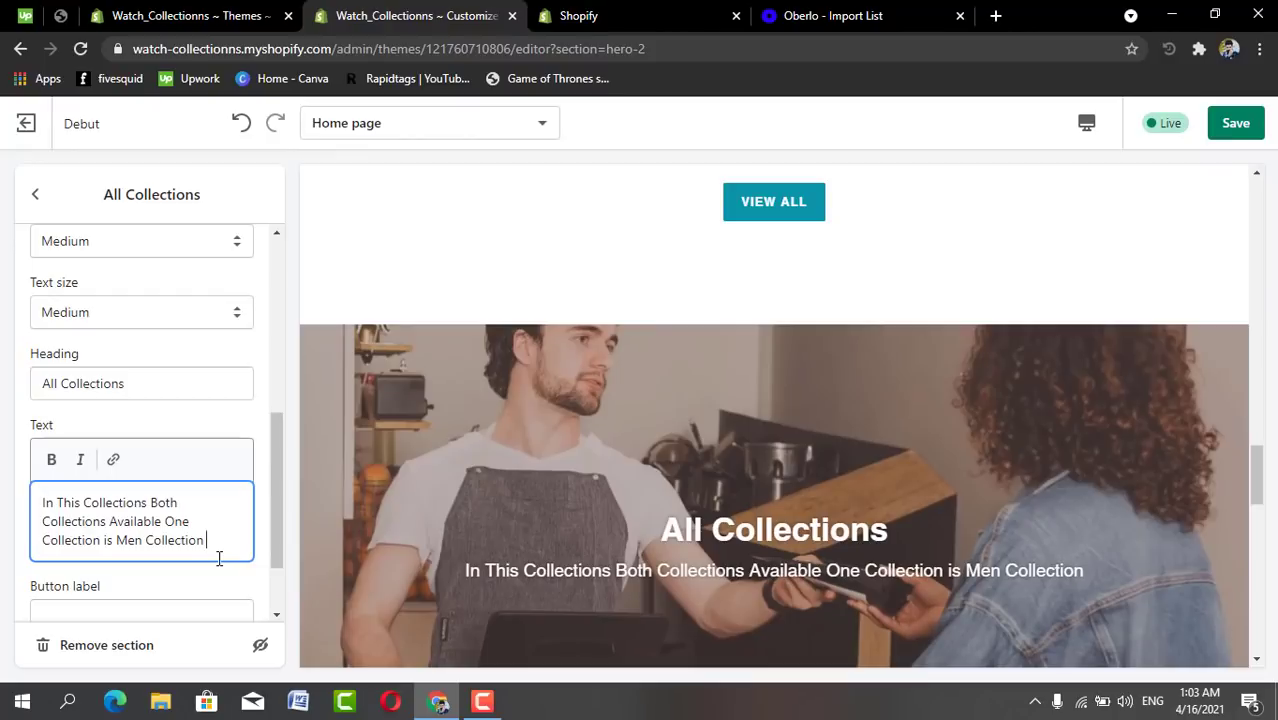
# Complete the overlay section's text by adding "Second Collection or woman" after "One Collection is Men Collection".
pyautogui.write('Sec')
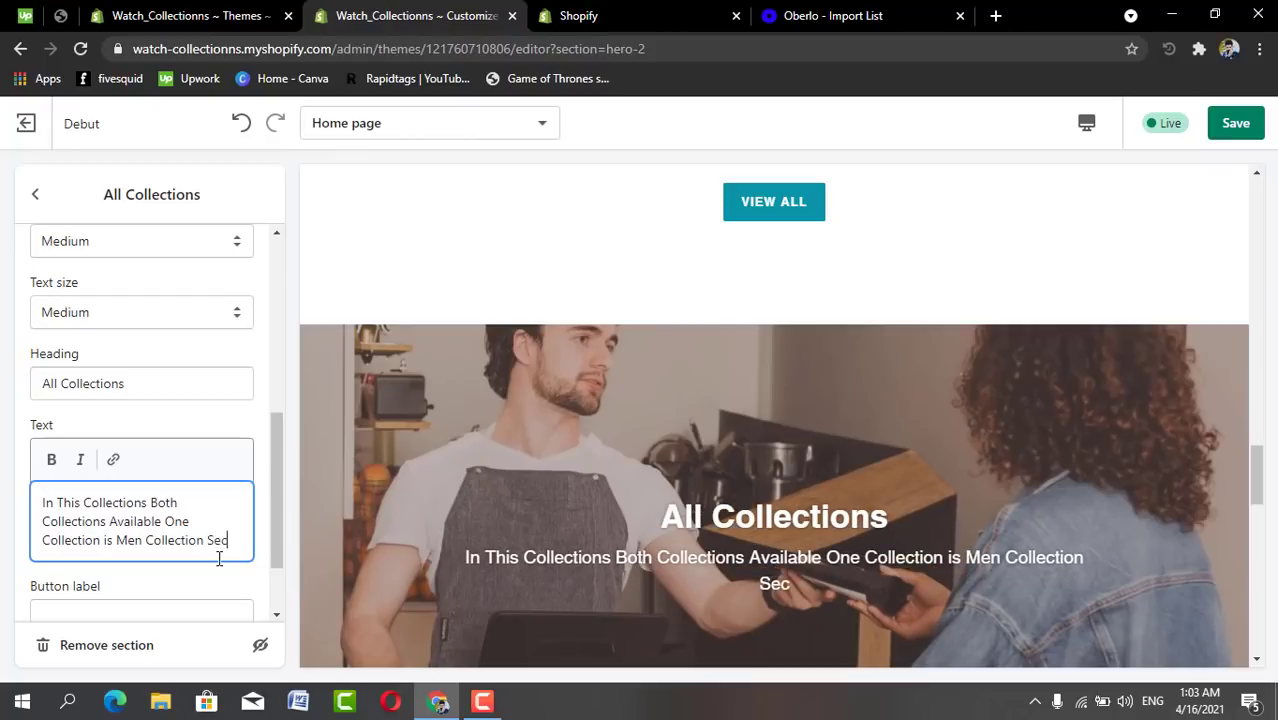
pyautogui.write('ond')
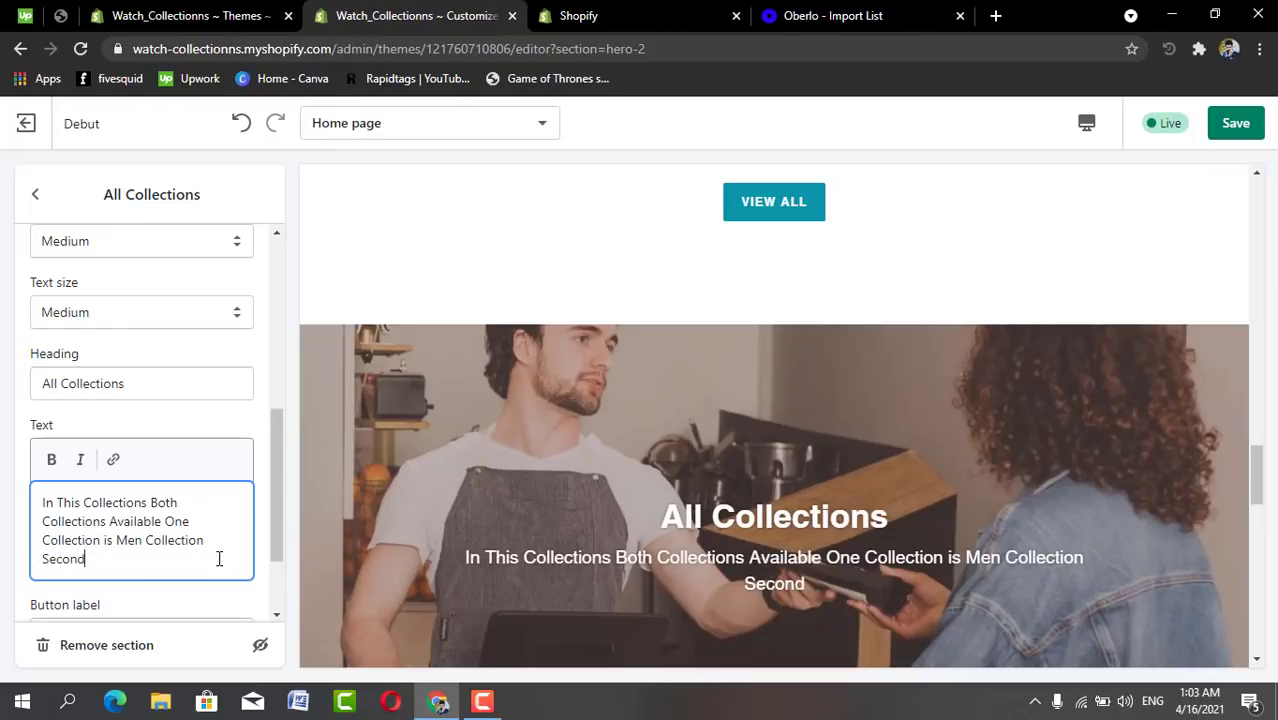
pyautogui.write(' Collect')
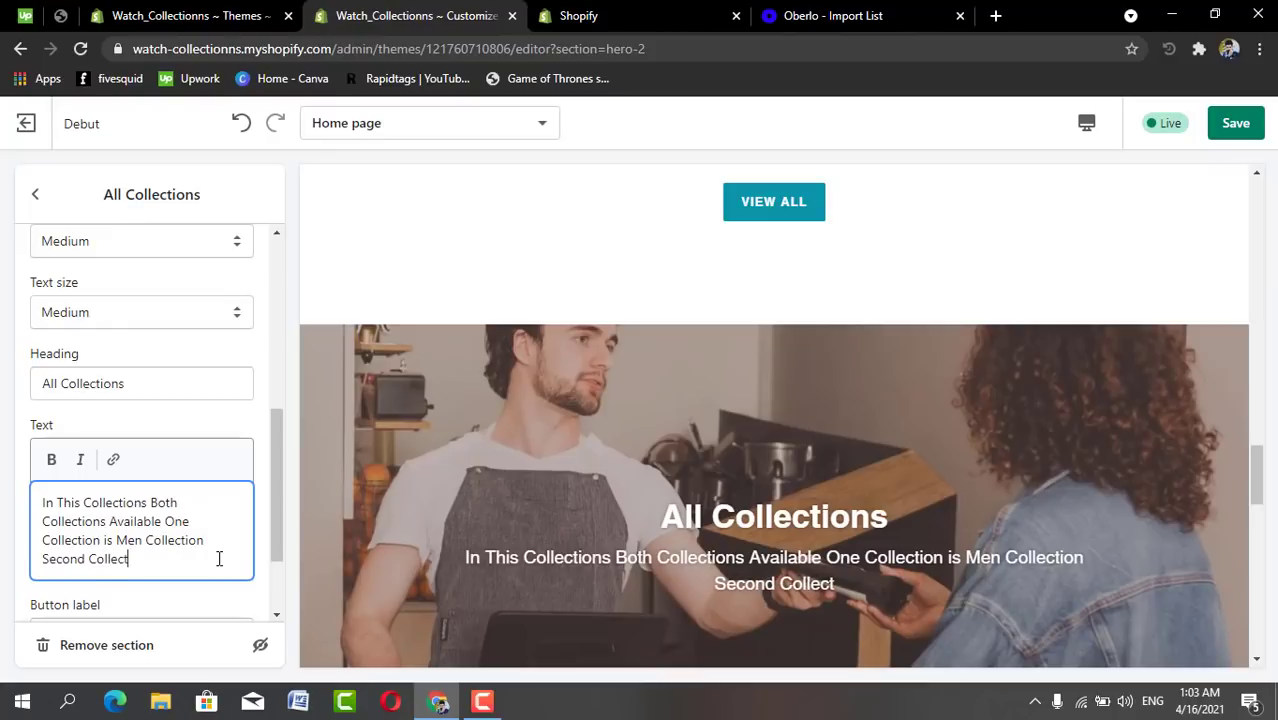
pyautogui.write('ion')
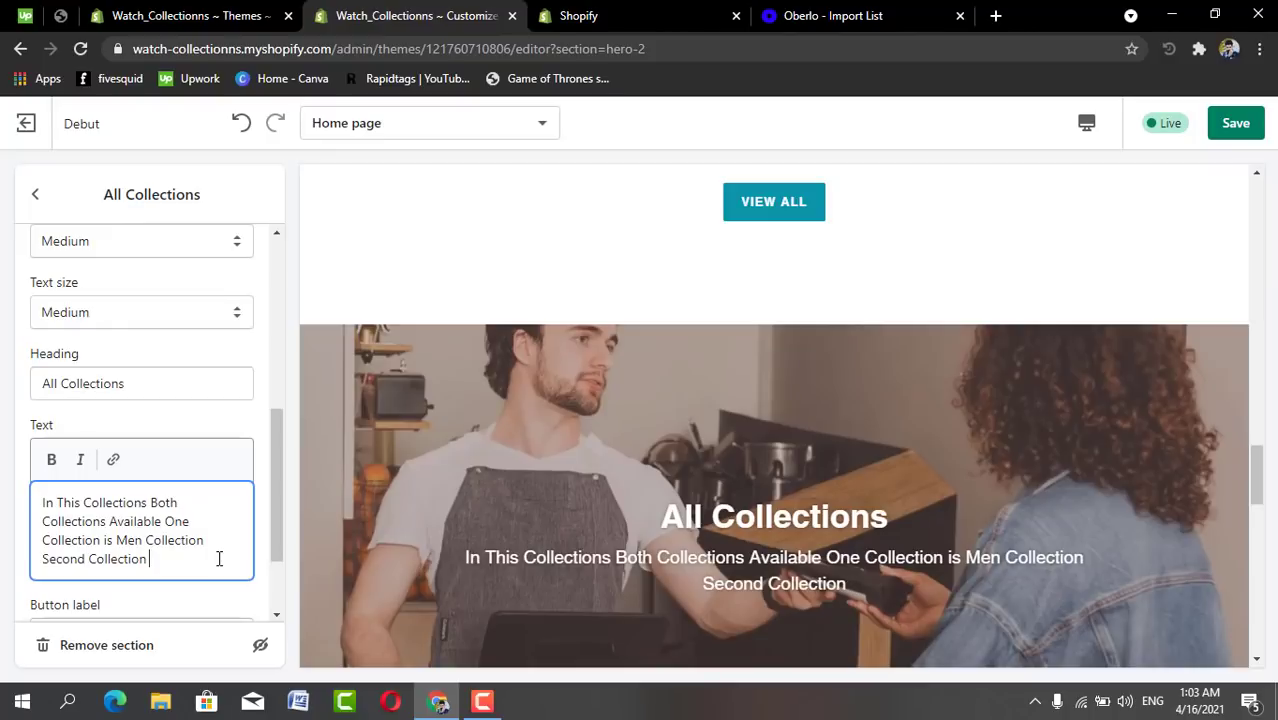
pyautogui.write(' or')
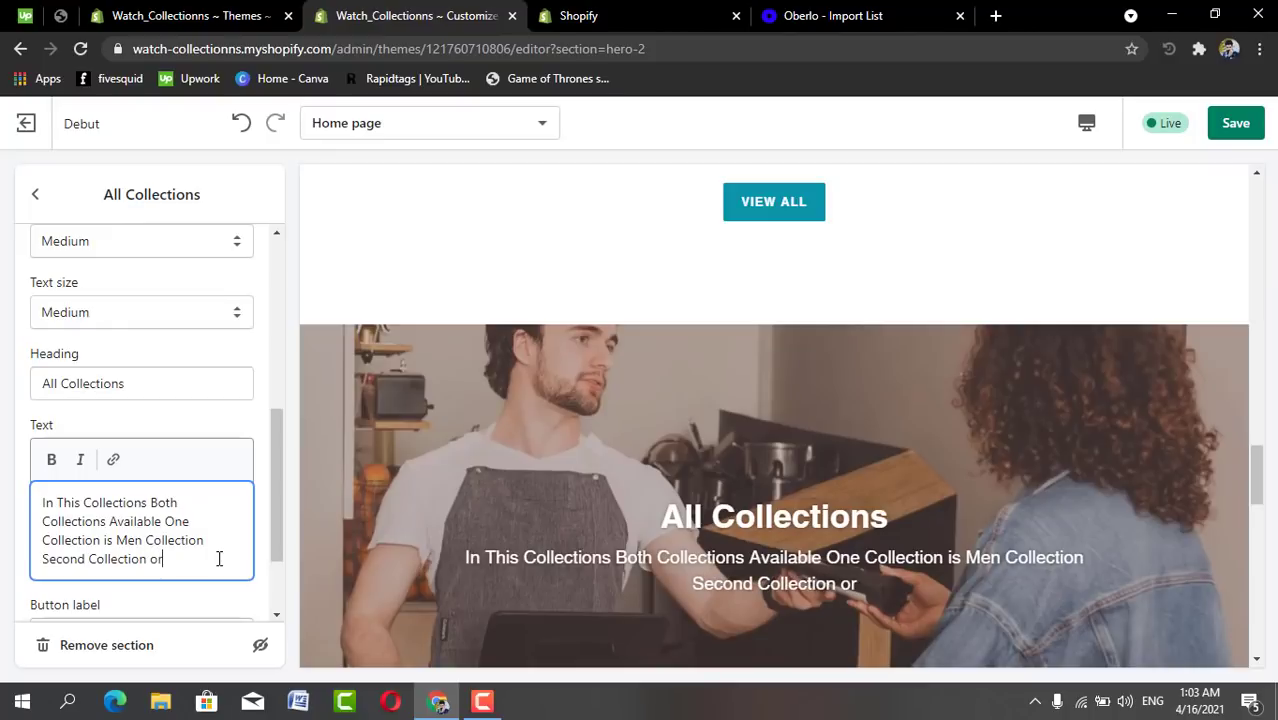
pyautogui.write(' wo')
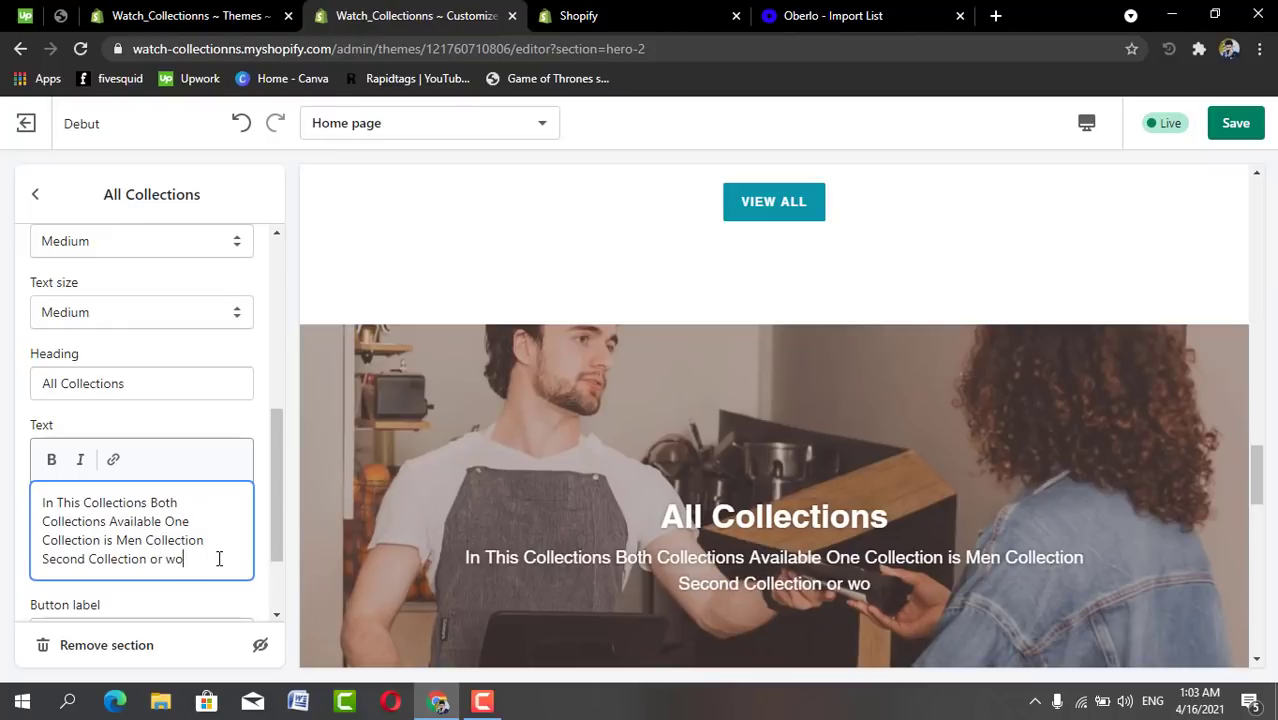
pyautogui.write('ma')
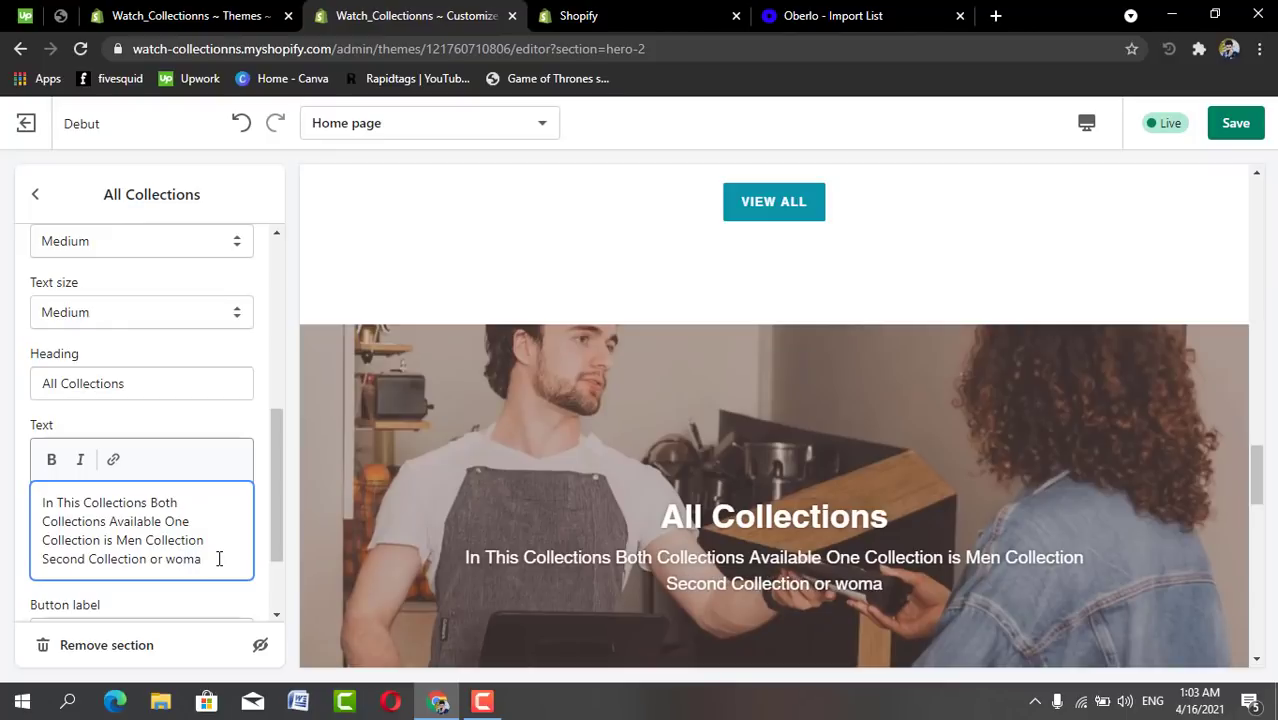
pyautogui.write('en')
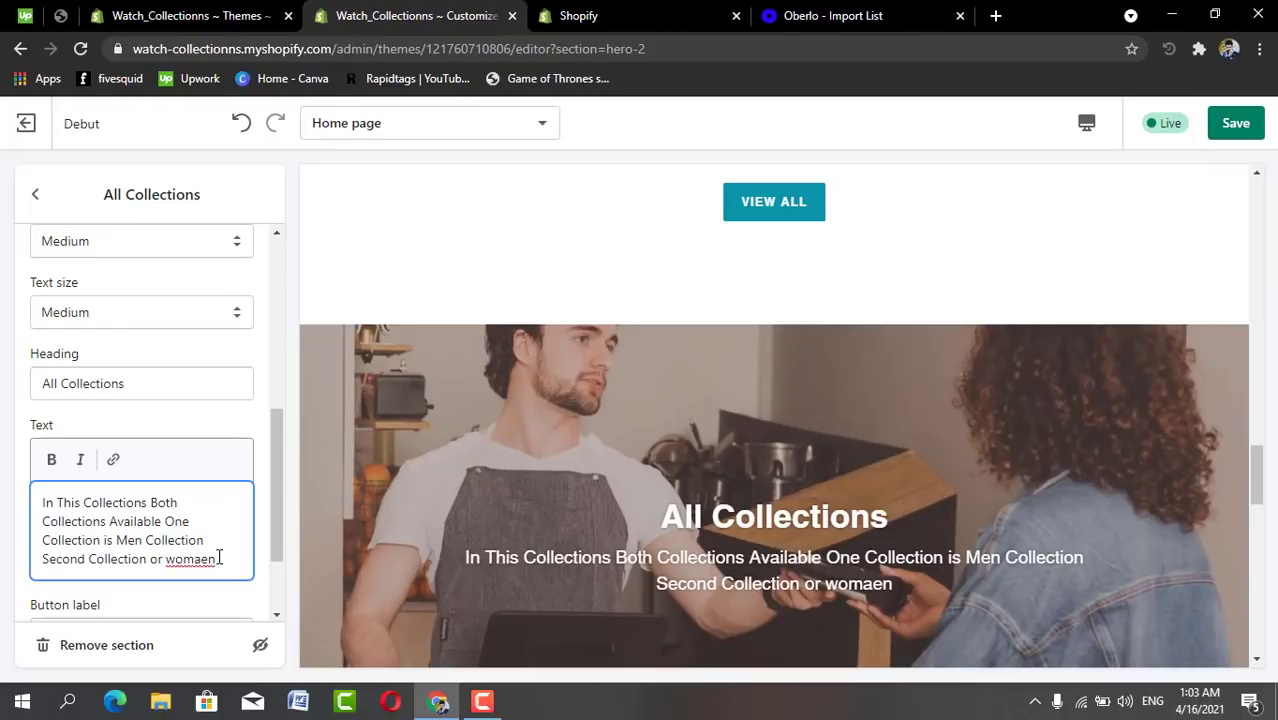
pyautogui.scroll(-3, 219, 557)
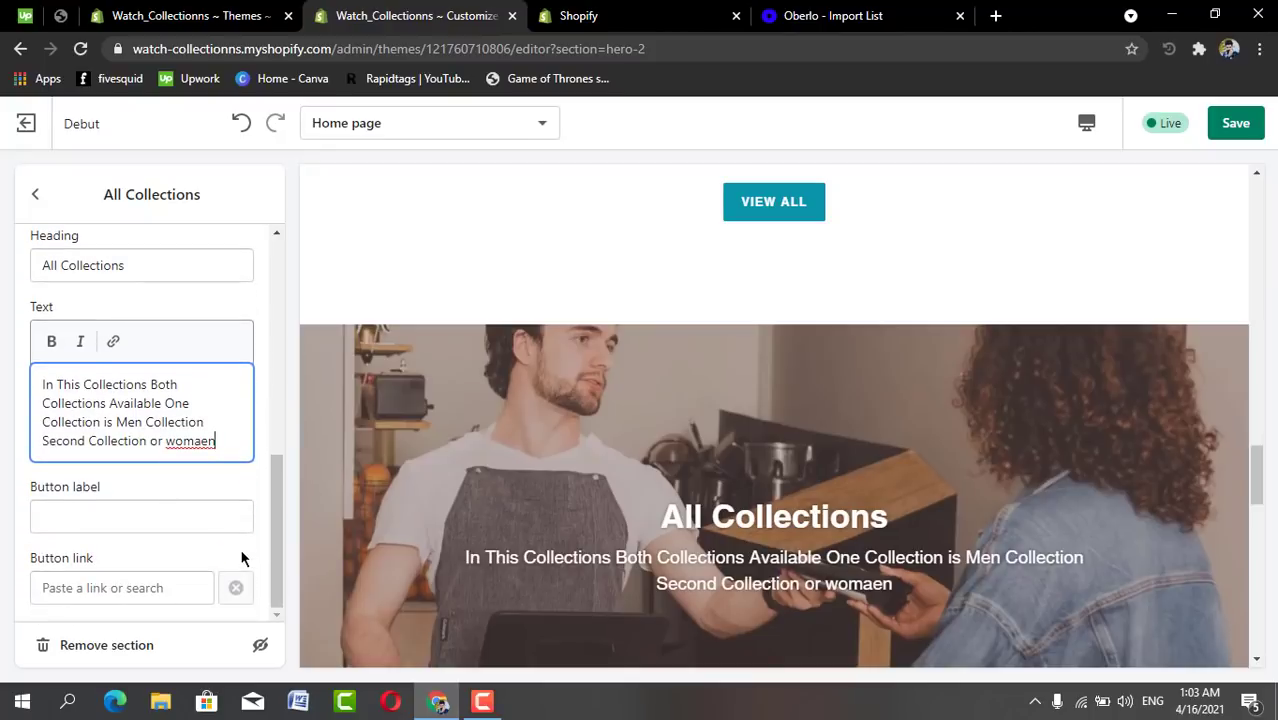
pyautogui.press('BackSpace')
pyautogui.press('BackSpace')
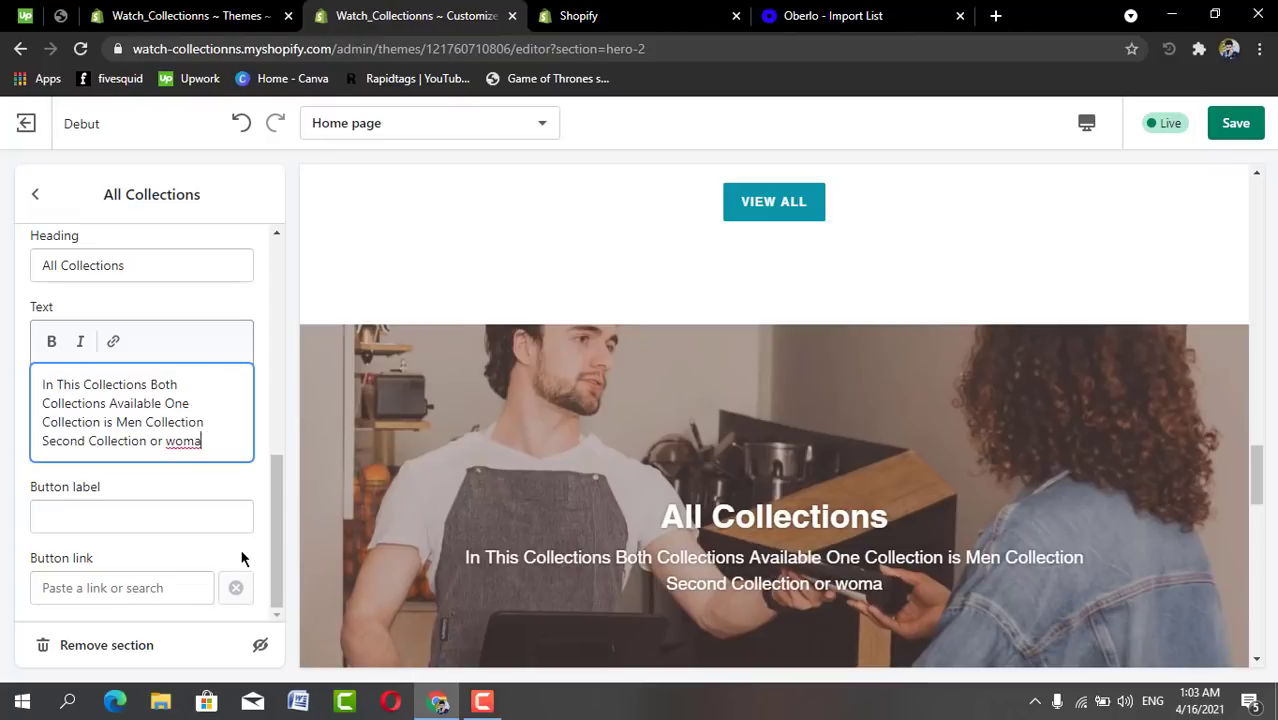
pyautogui.write('n')
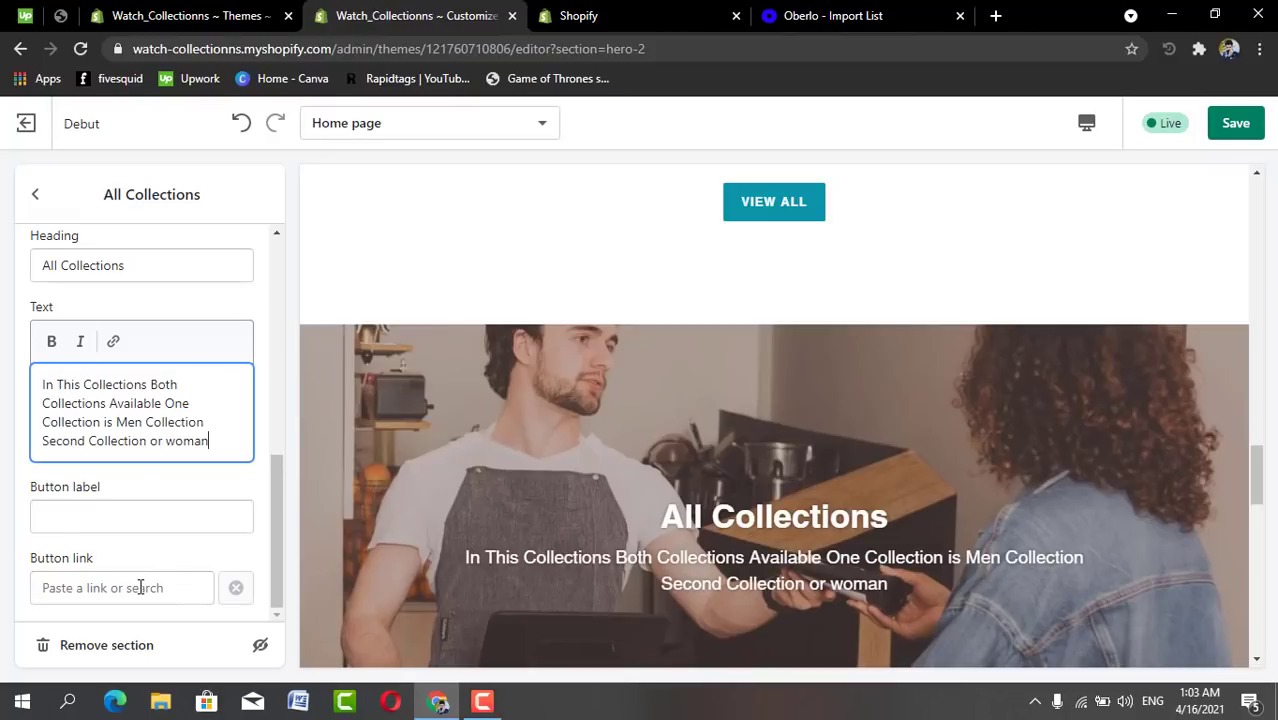
# Label the overlay section's button "View All".
pyautogui.click(190, 517)
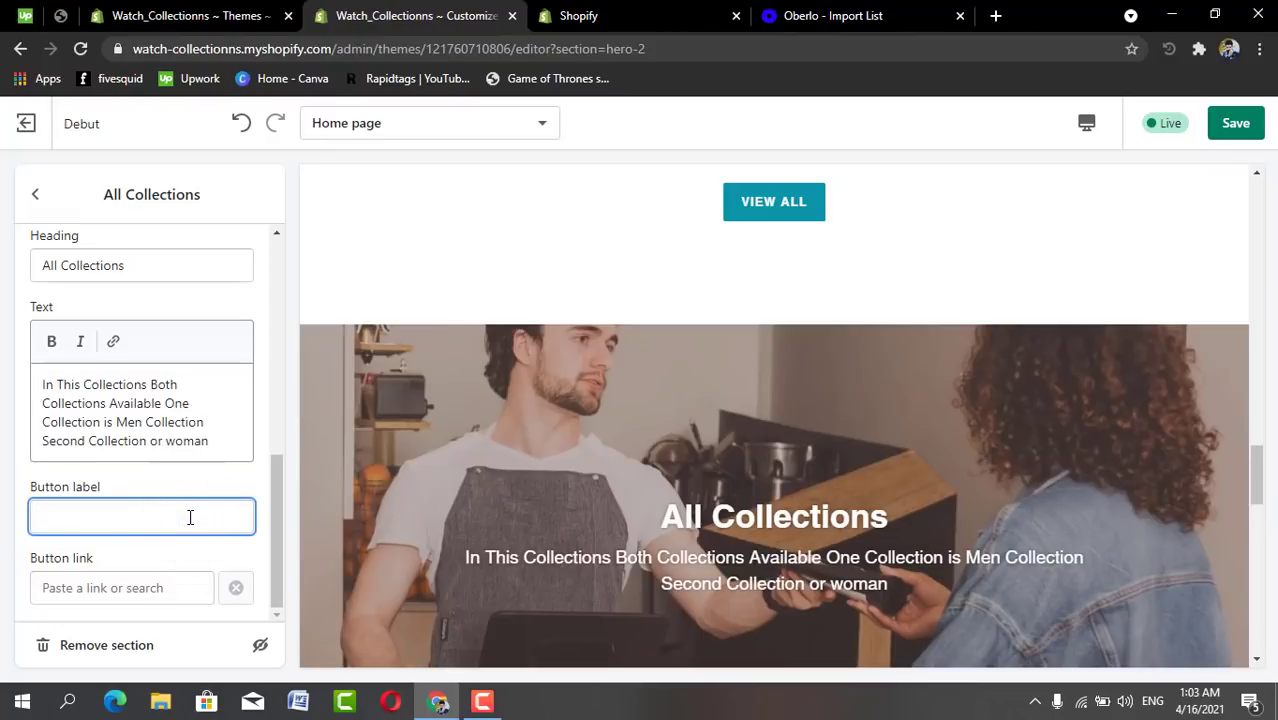
pyautogui.write('View A')
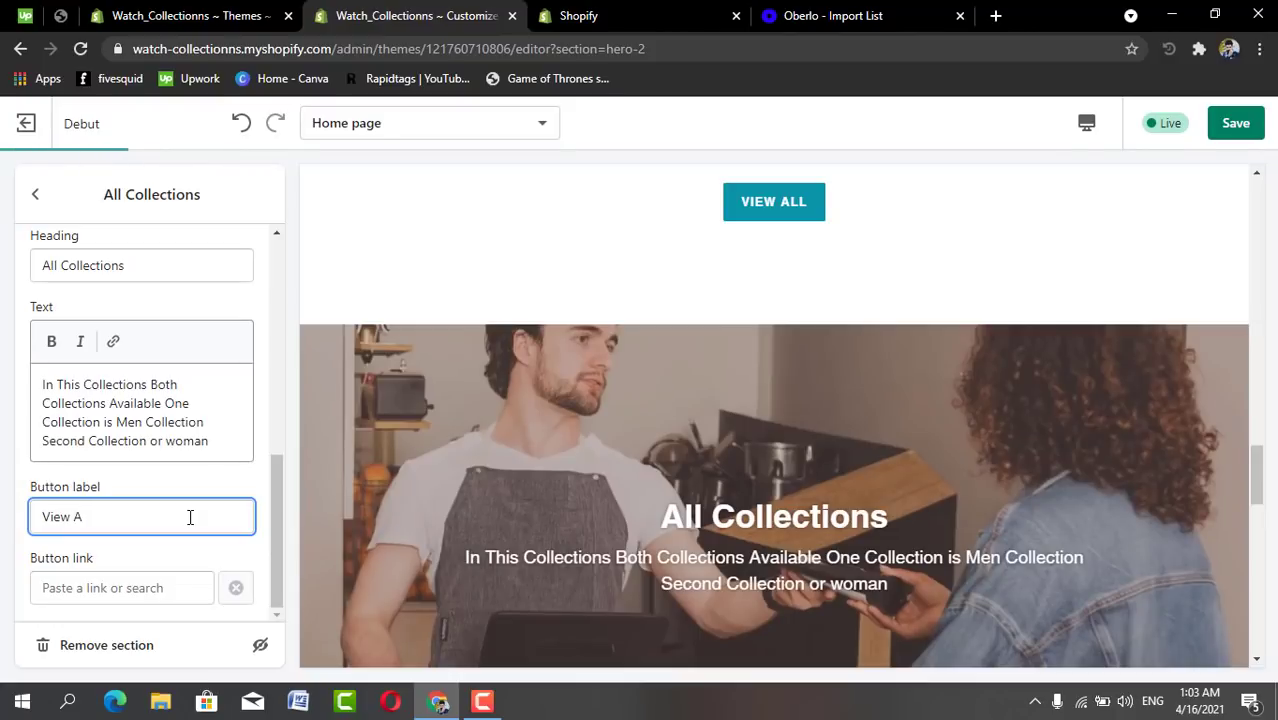
pyautogui.write('ll')
pyautogui.scroll(-3, 411, 428)
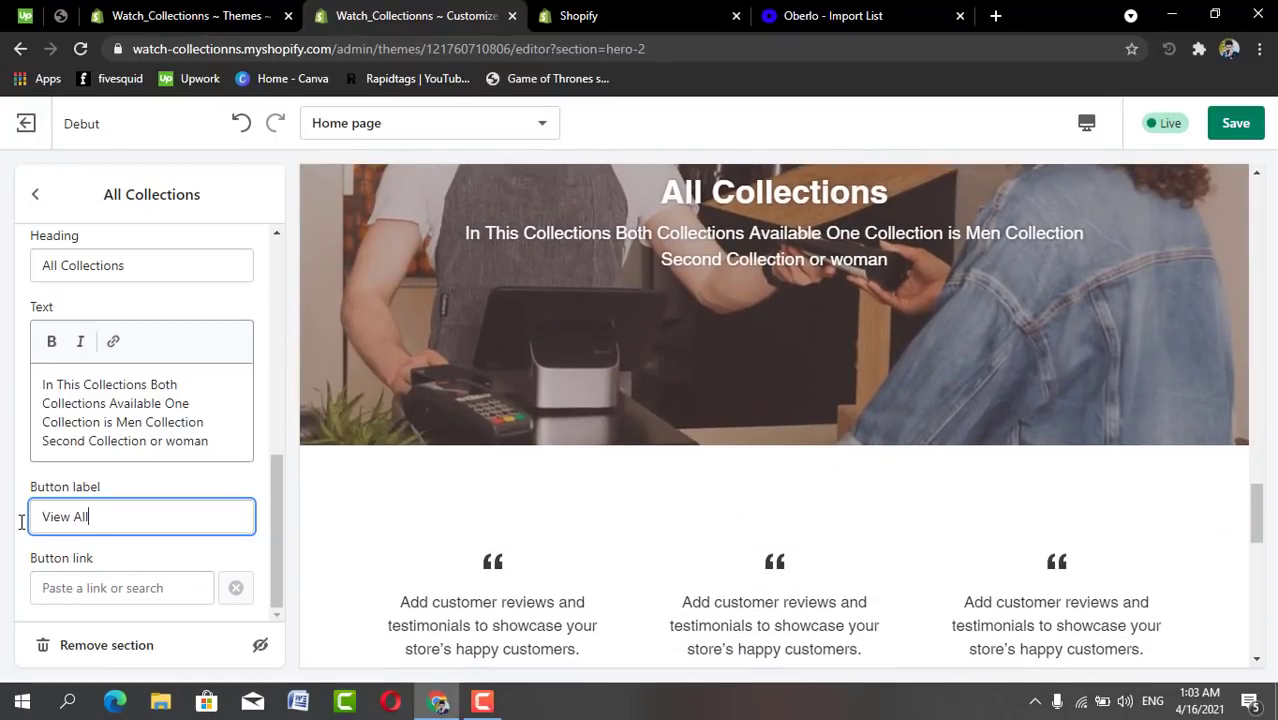
# Link the overlay section's button to All Products and save the theme changes.
pyautogui.click(88, 594)
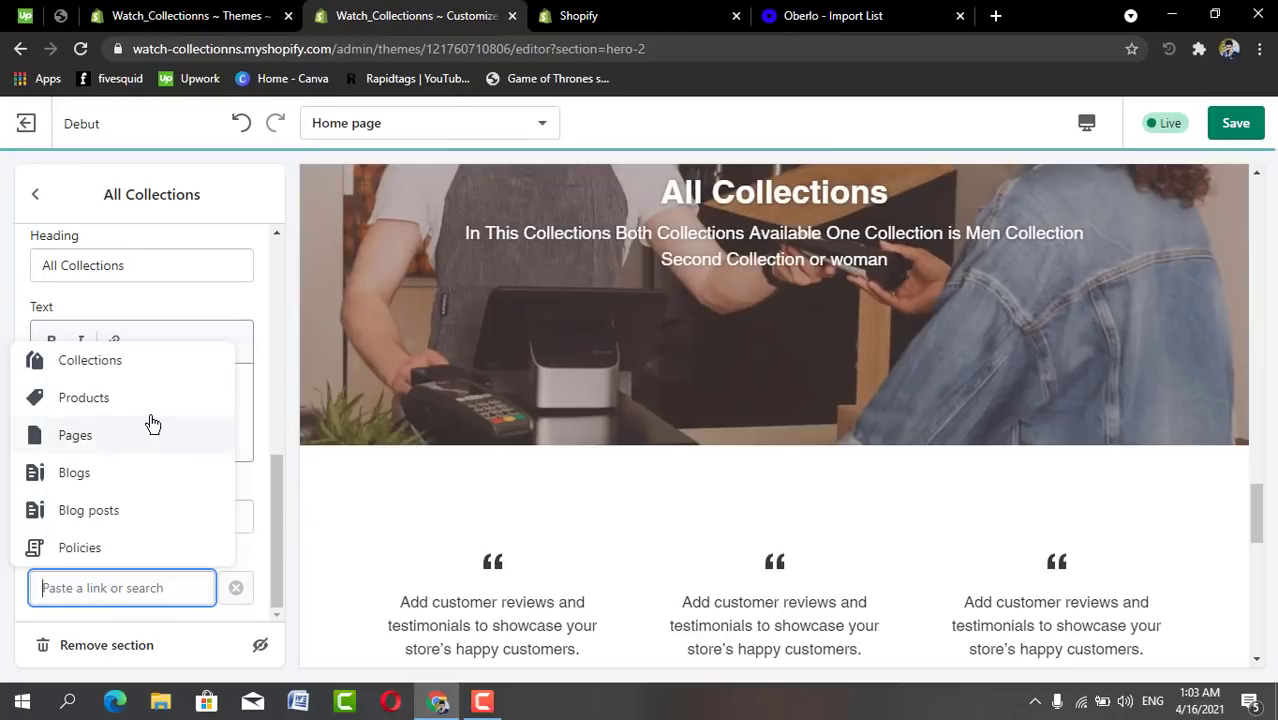
pyautogui.click(165, 410)
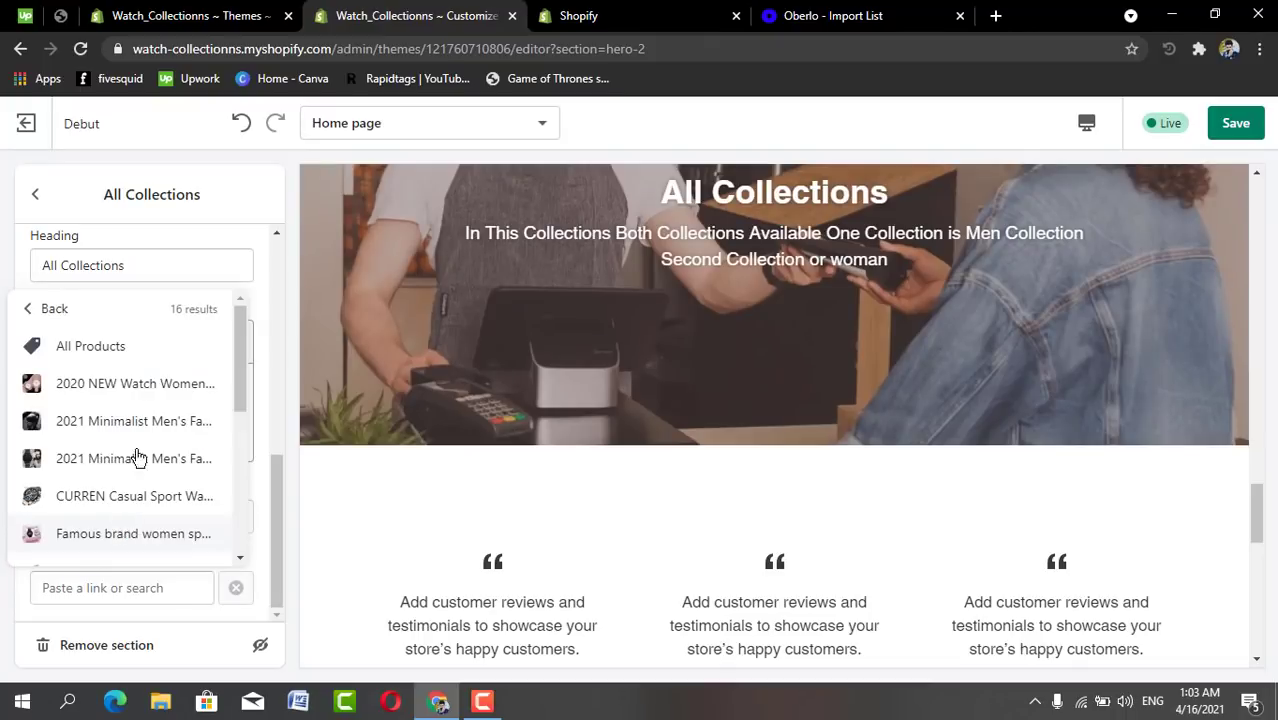
pyautogui.click(79, 348)
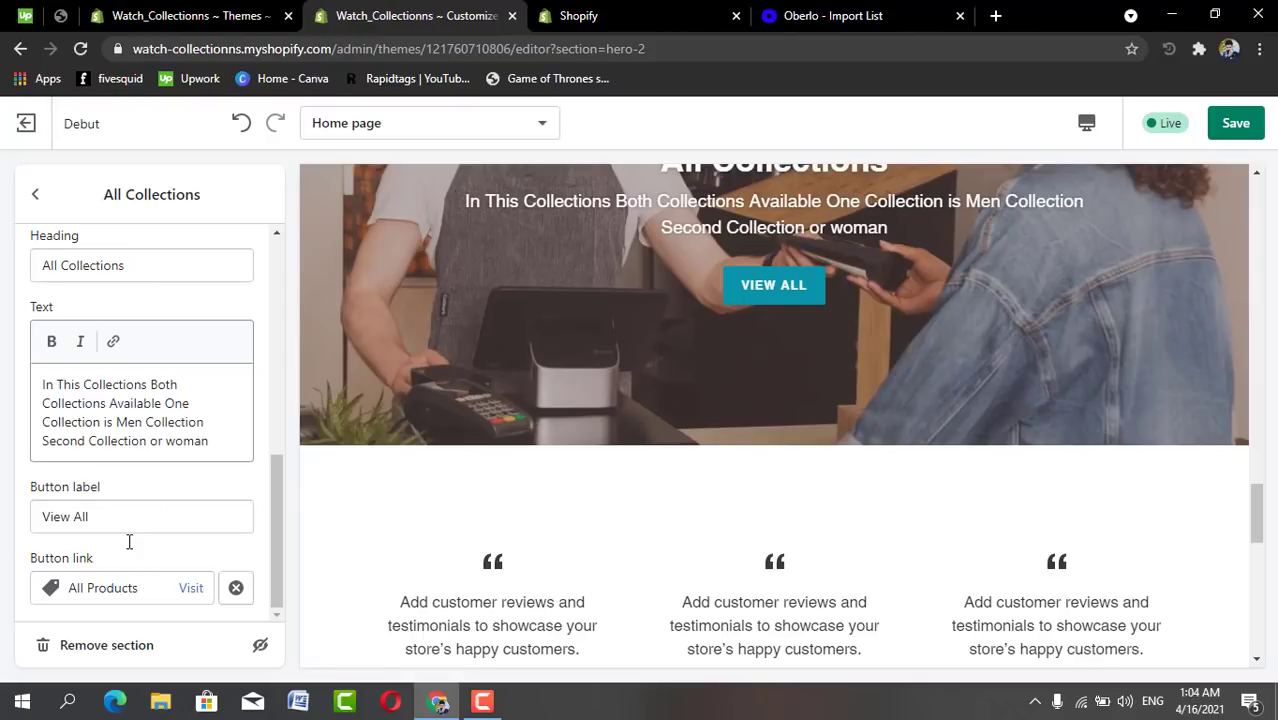
pyautogui.click(41, 206)
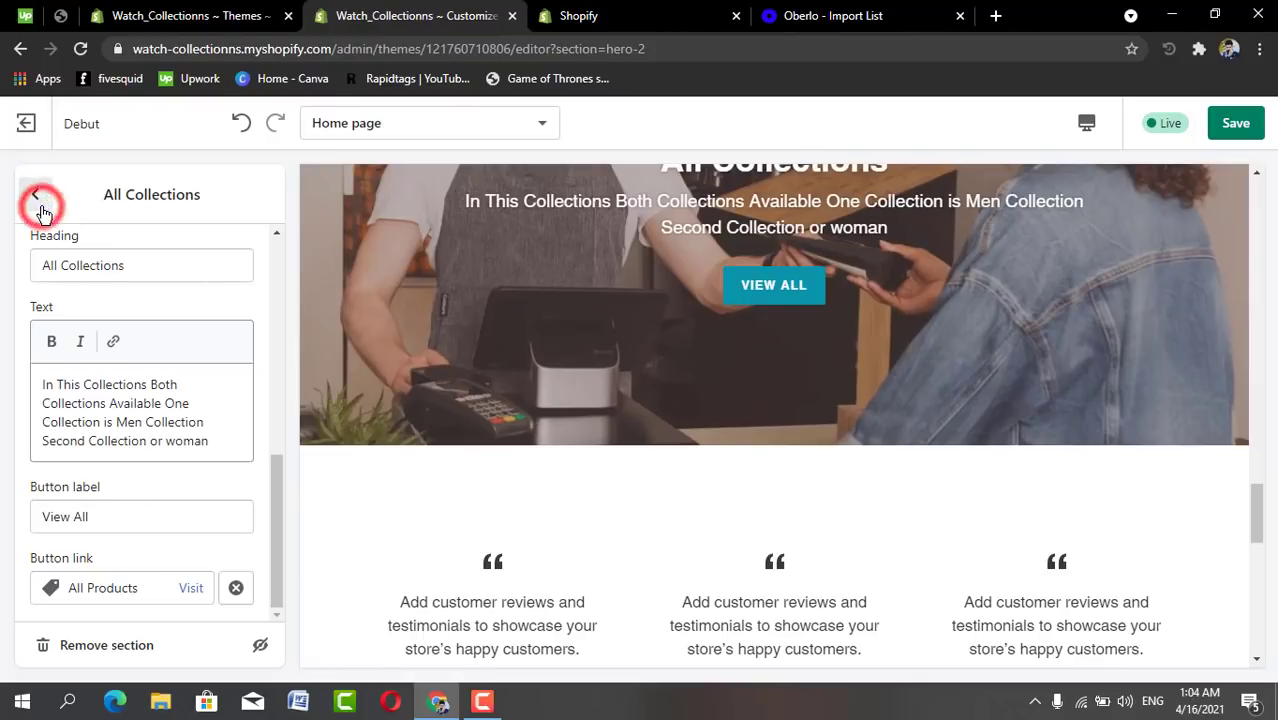
pyautogui.click(1230, 125)
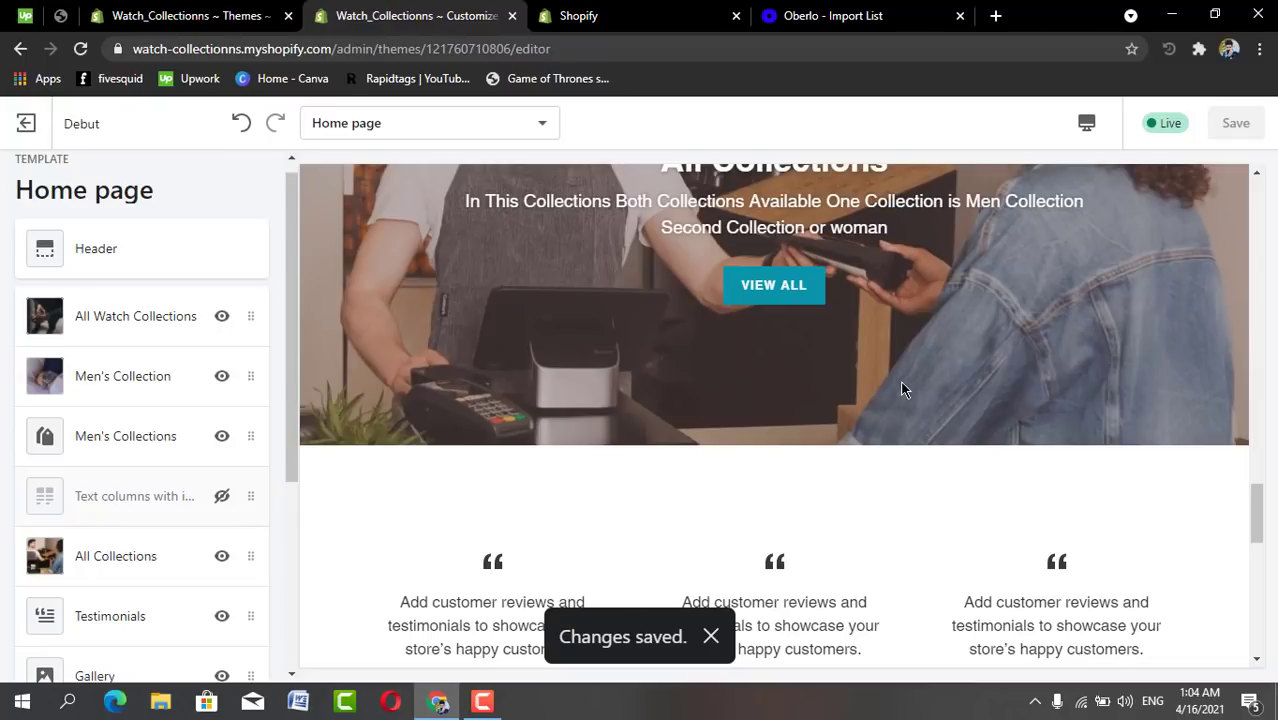
# Review the whole home page from header to footer in the fullscreen preview, and return to the desktop view.
pyautogui.click(1090, 124)
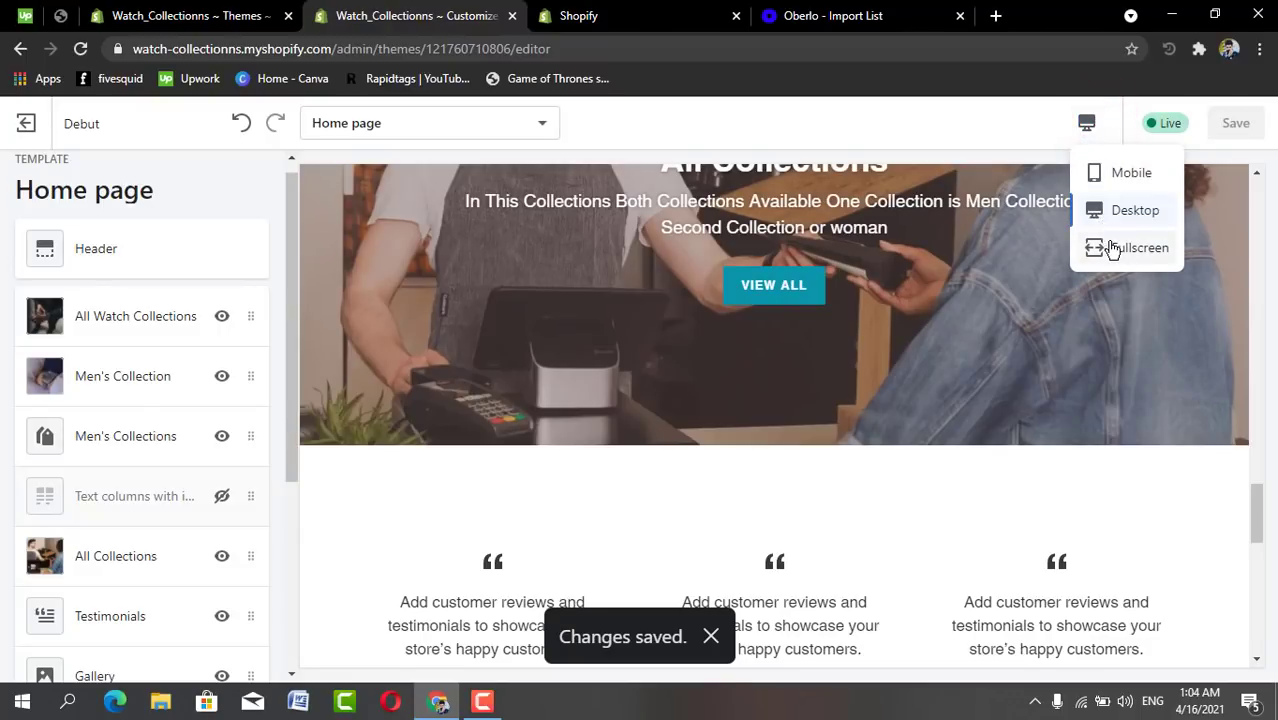
pyautogui.click(1113, 248)
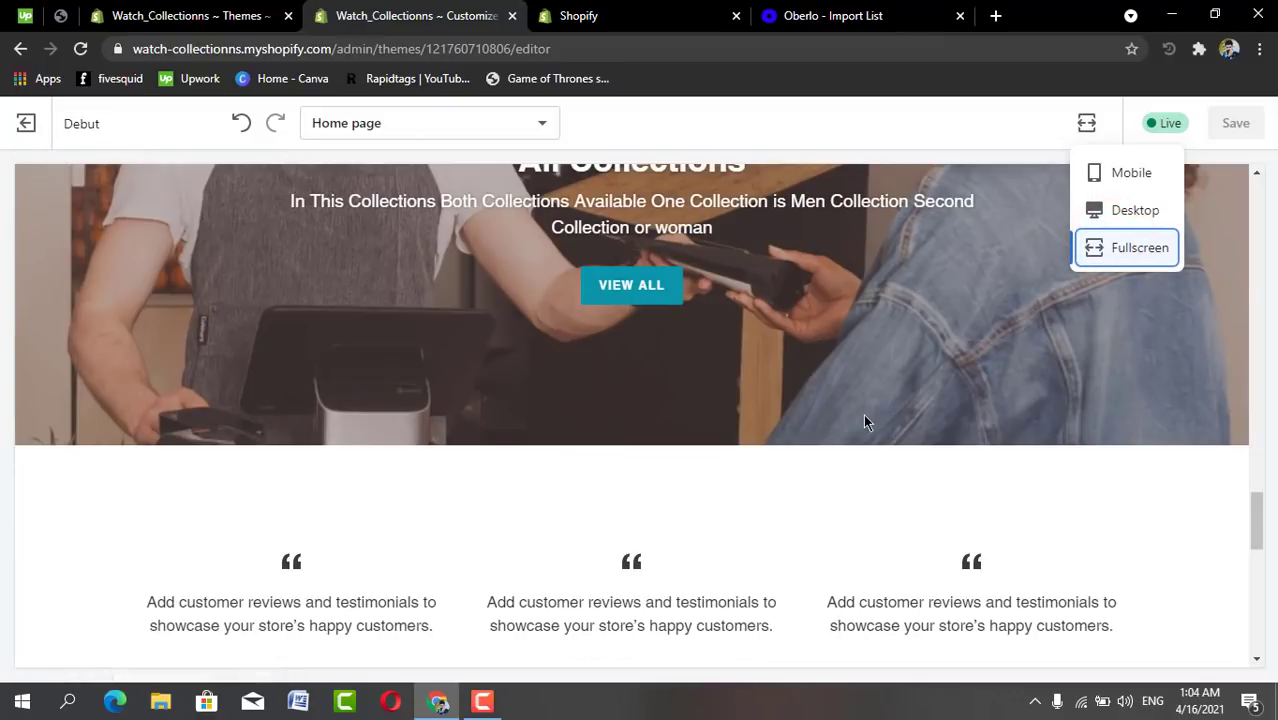
pyautogui.scroll(10, 865, 421)
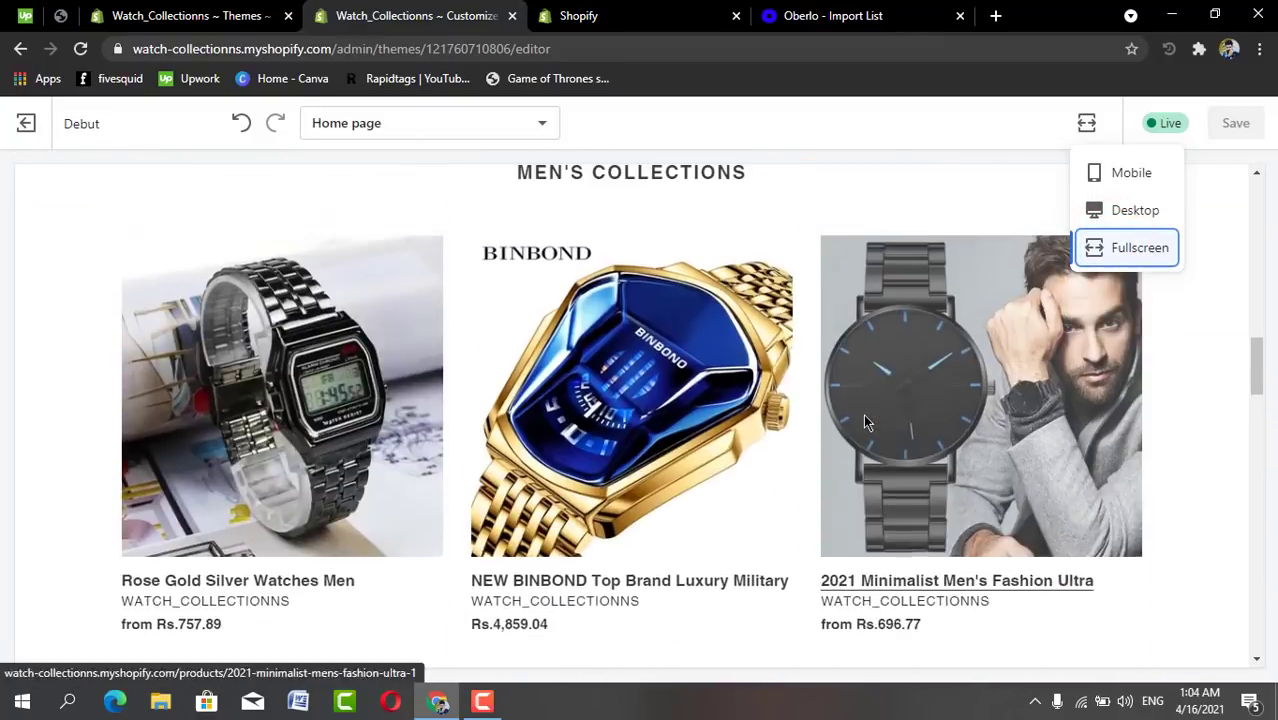
pyautogui.scroll(8, 865, 421)
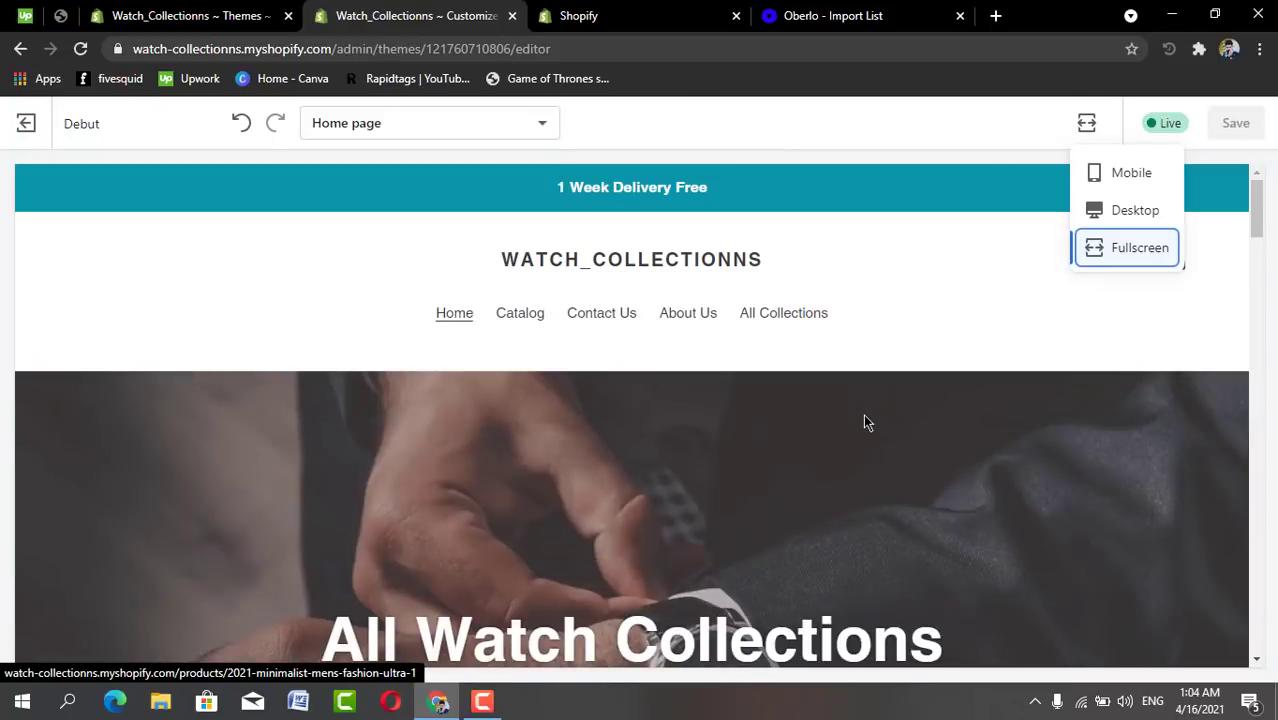
pyautogui.scroll(-3, 865, 421)
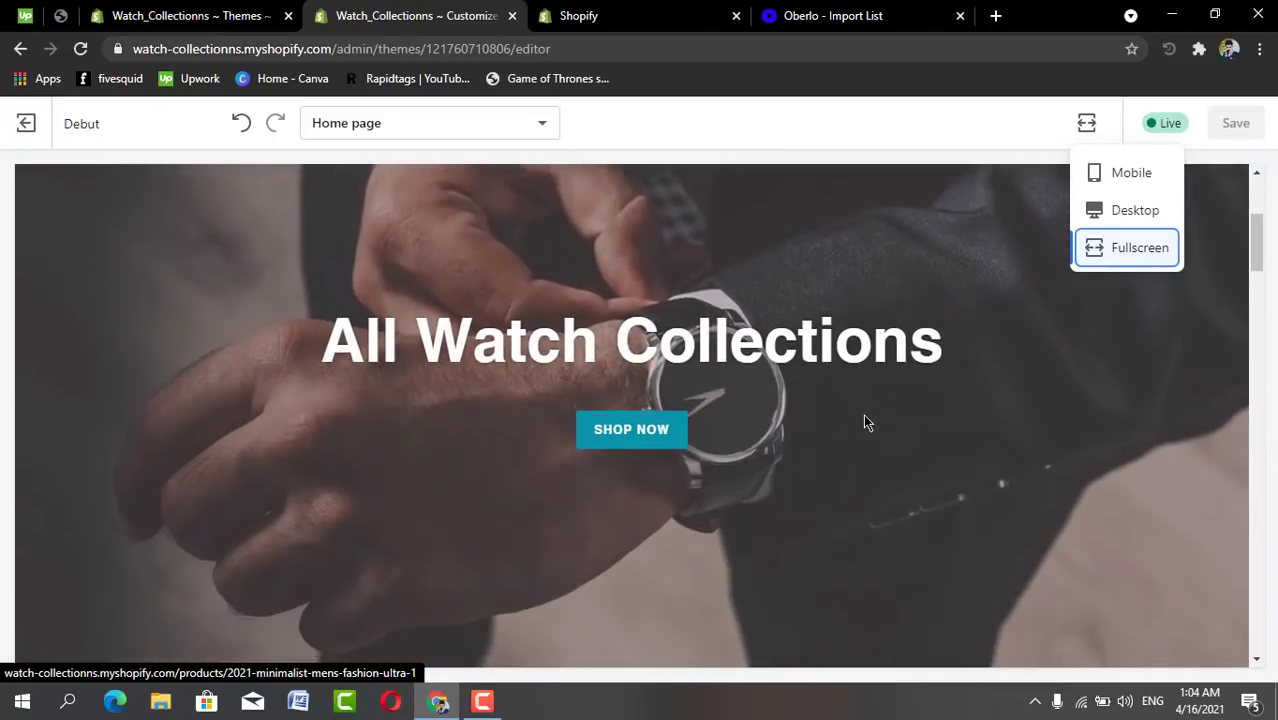
pyautogui.scroll(-5, 865, 421)
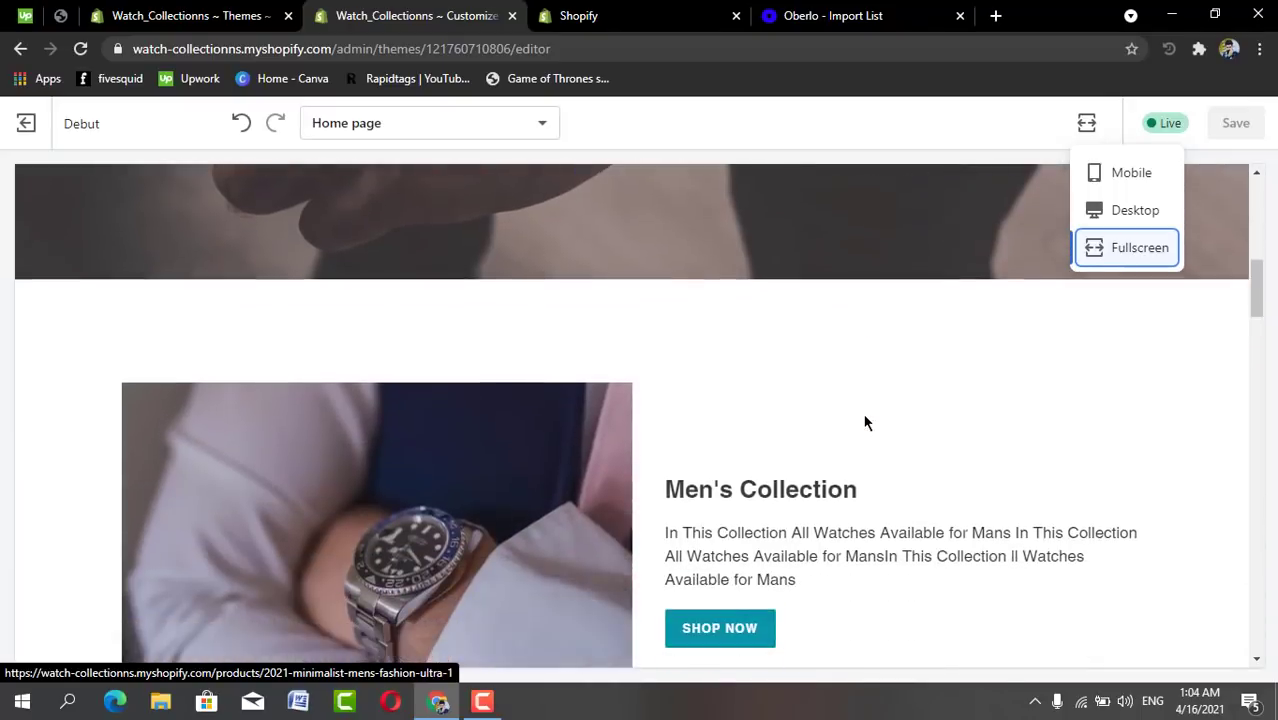
pyautogui.scroll(-4, 865, 421)
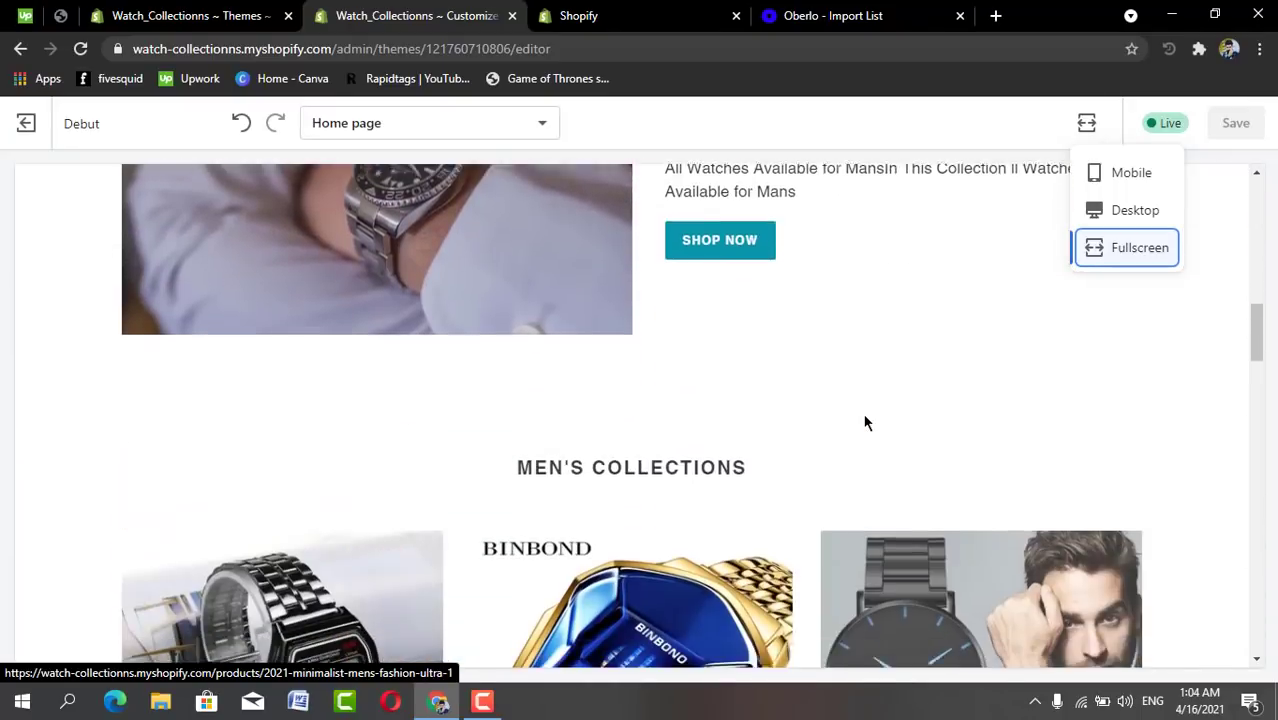
pyautogui.scroll(-5, 865, 421)
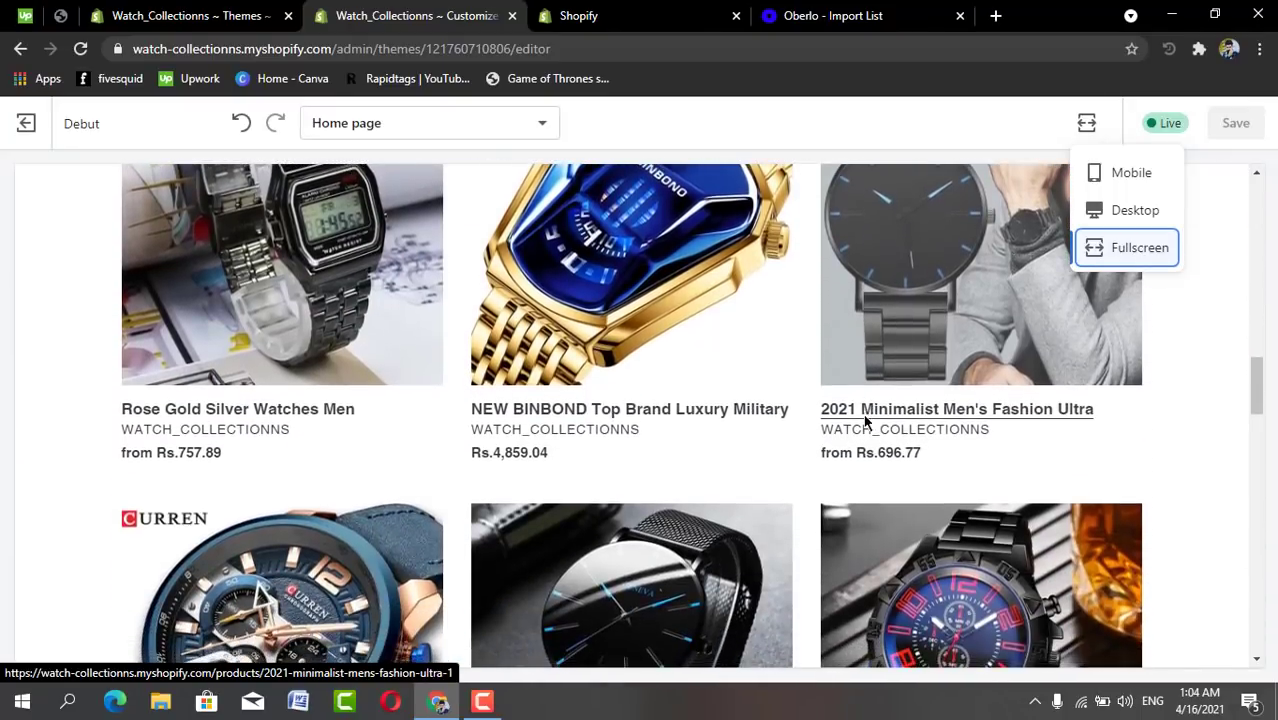
pyautogui.scroll(-4, 866, 421)
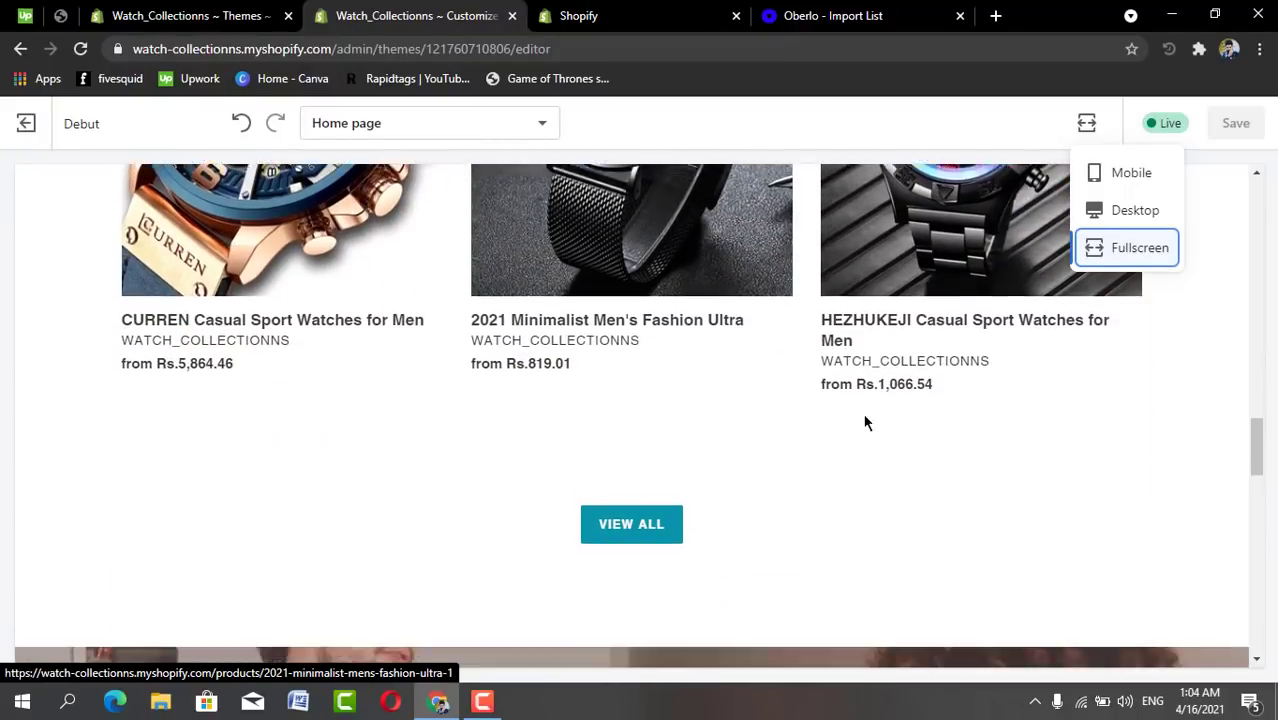
pyautogui.scroll(-5, 866, 422)
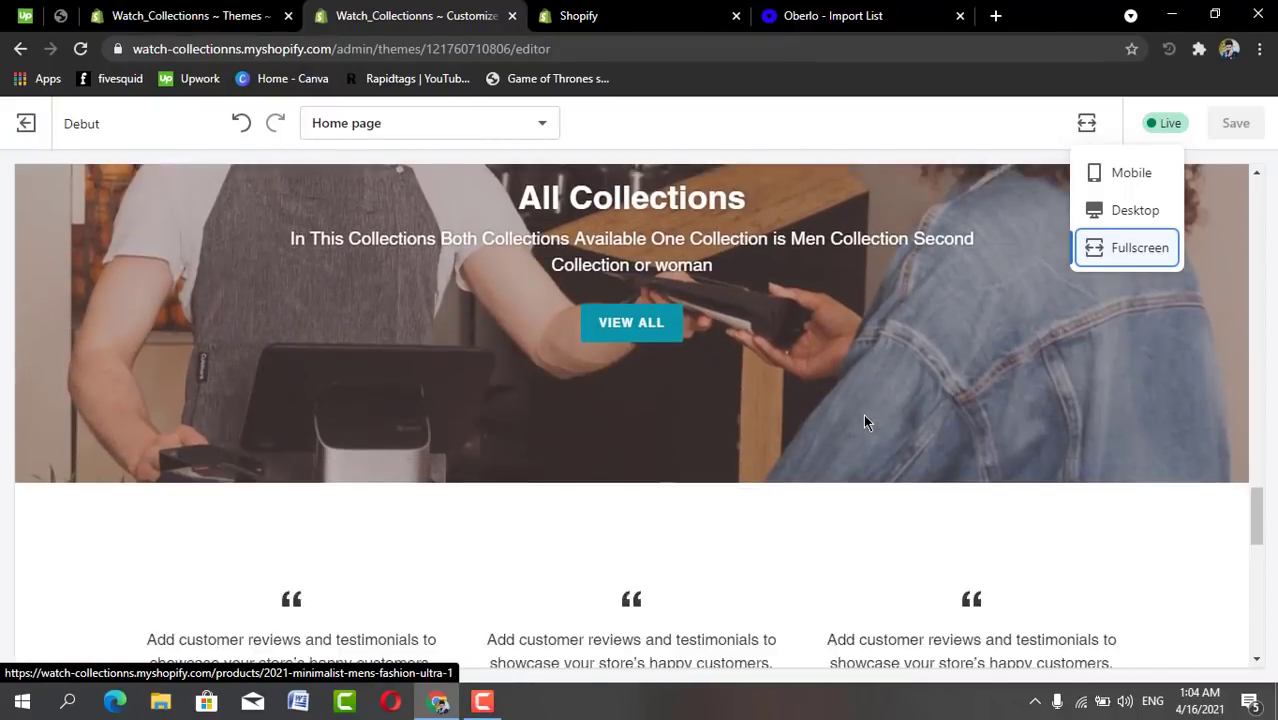
pyautogui.scroll(-2, 865, 421)
pyautogui.scroll(-2, 866, 421)
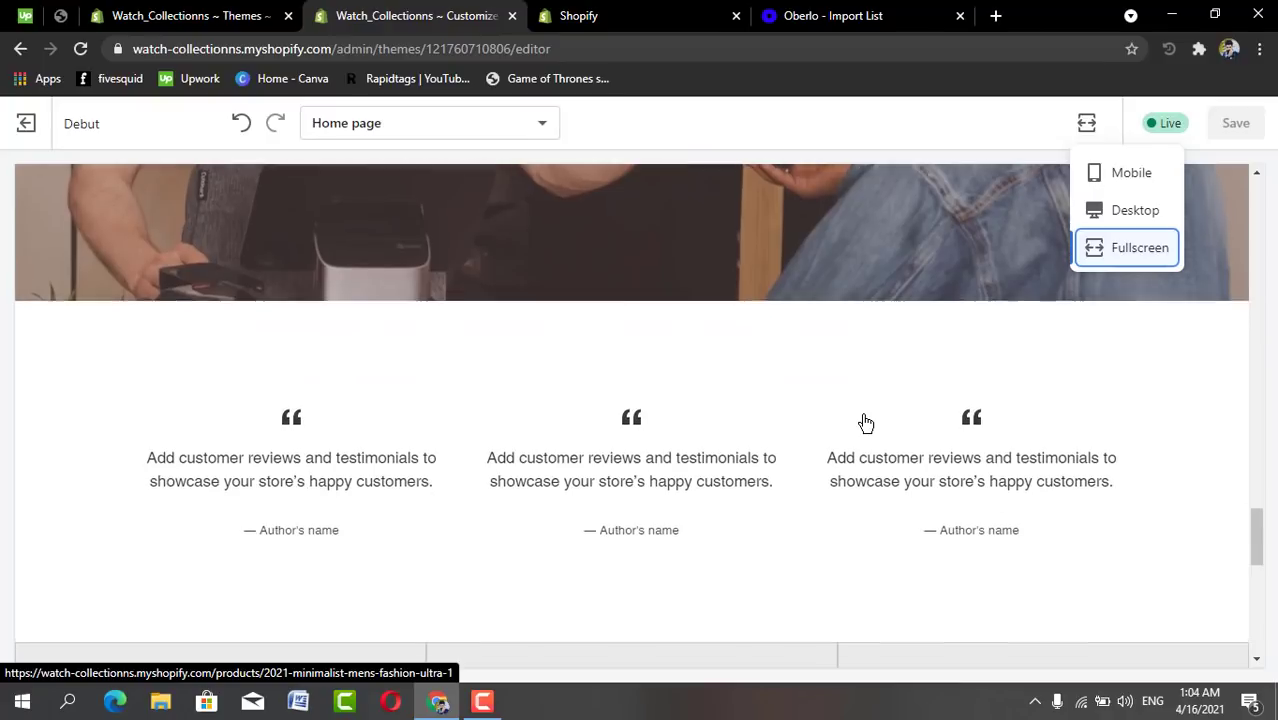
pyautogui.scroll(-5, 866, 422)
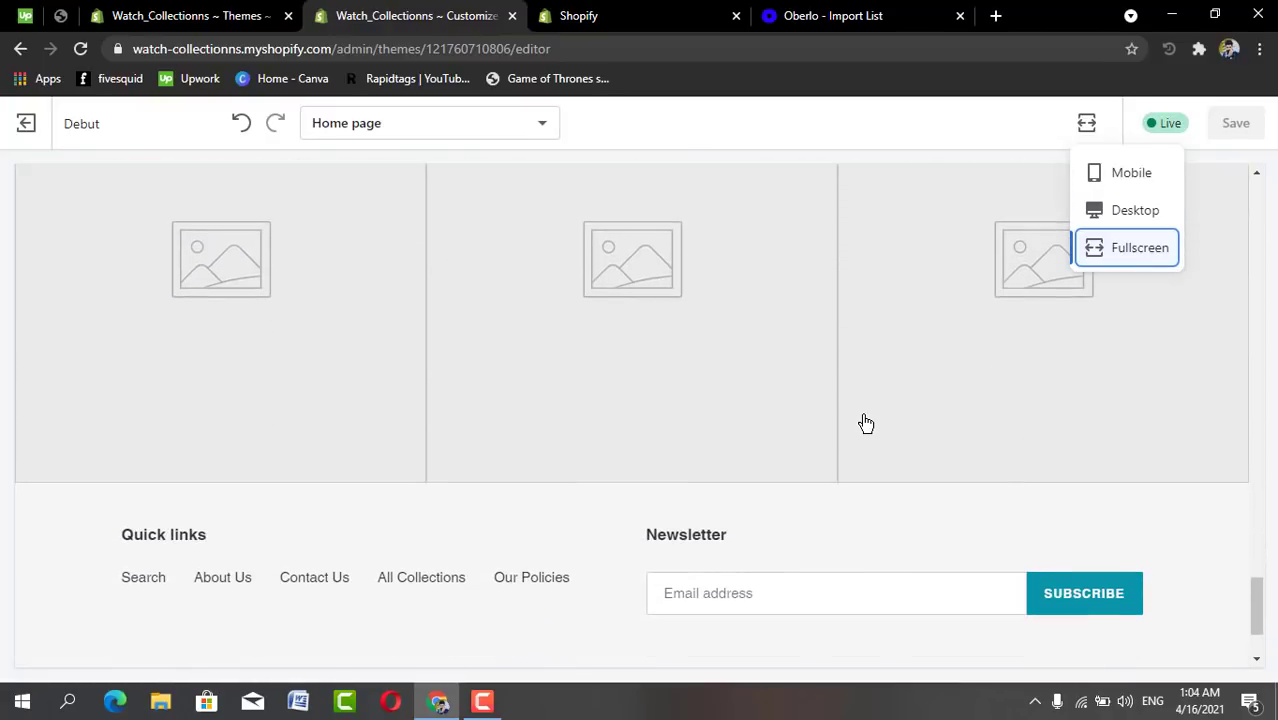
pyautogui.scroll(4, 866, 422)
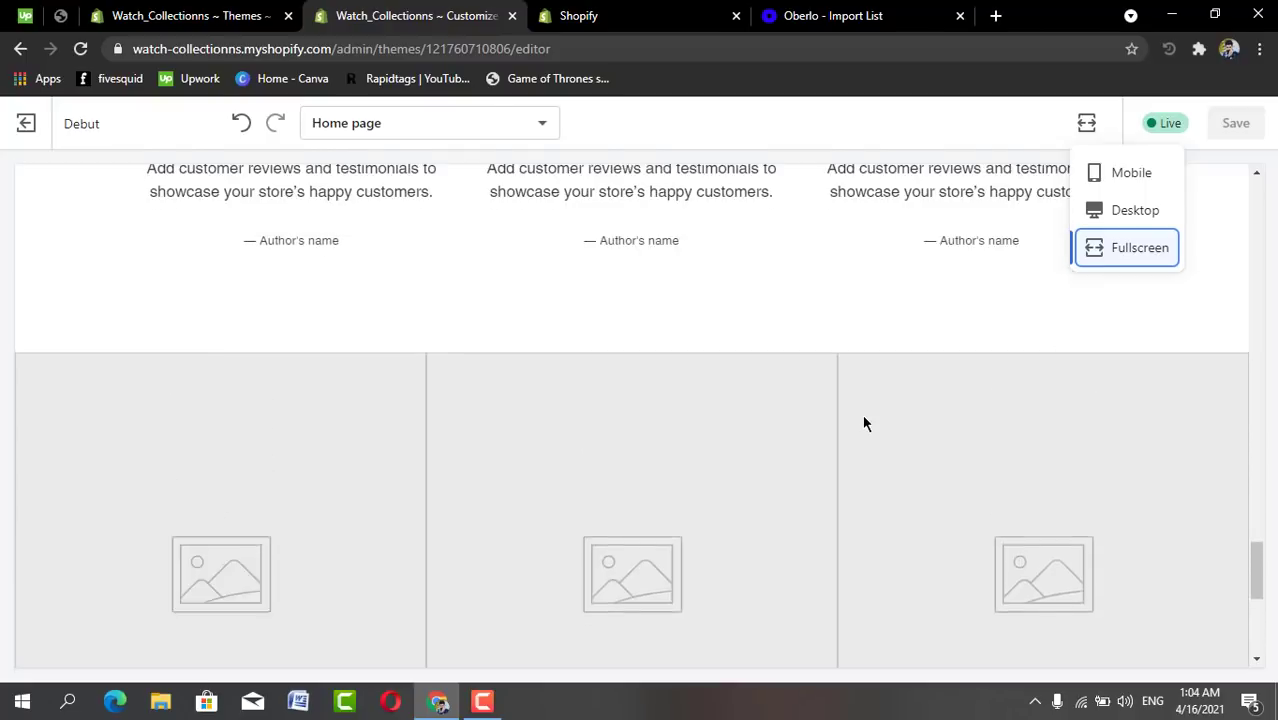
pyautogui.scroll(-5, 865, 424)
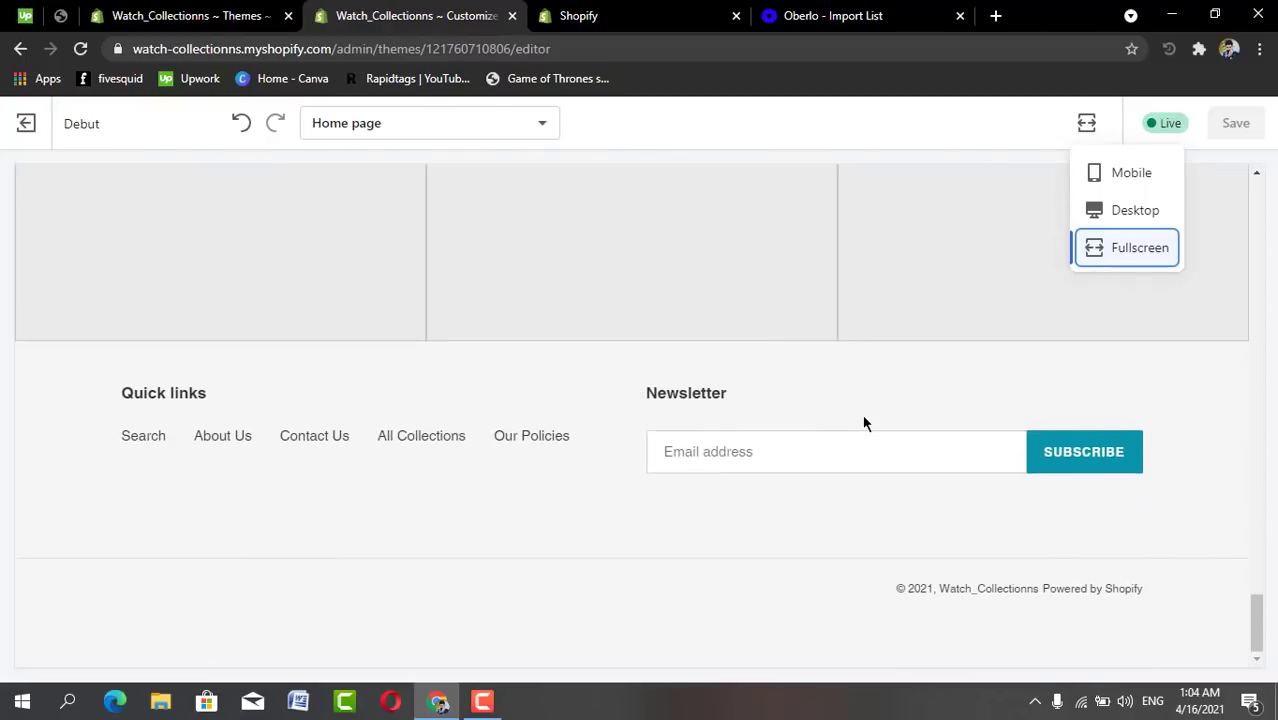
pyautogui.scroll(6, 865, 424)
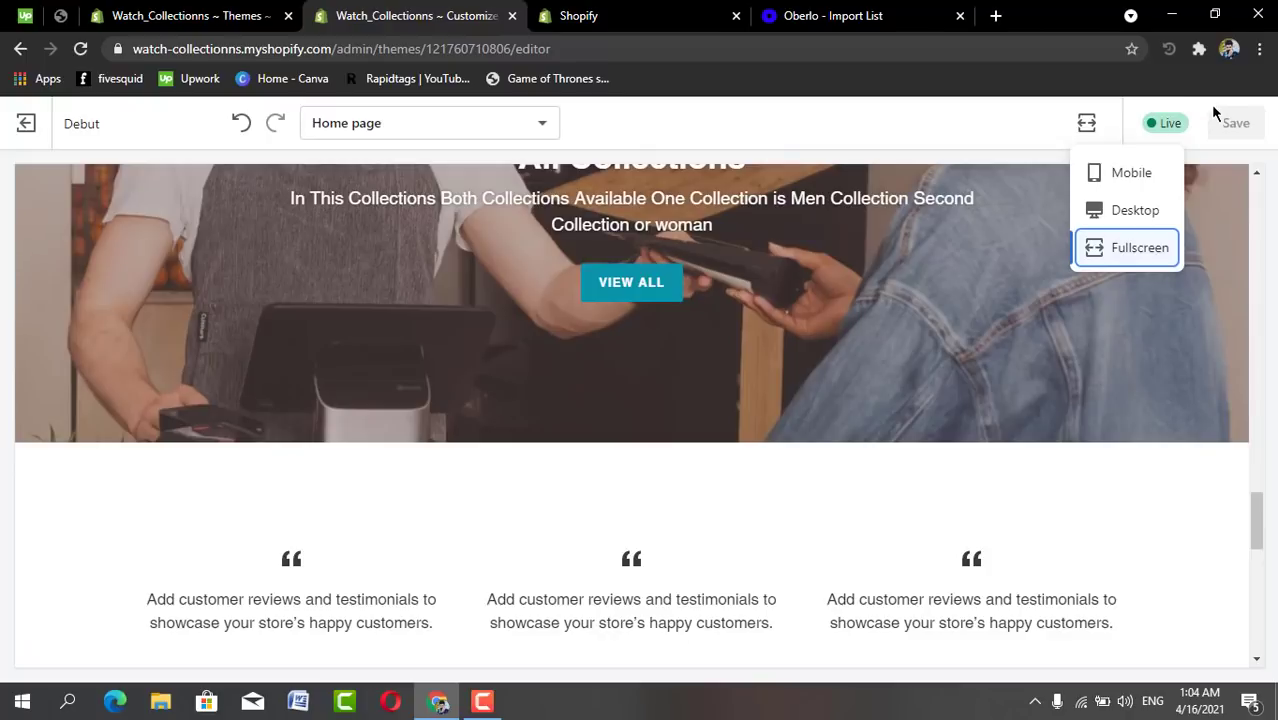
pyautogui.click(1138, 210)
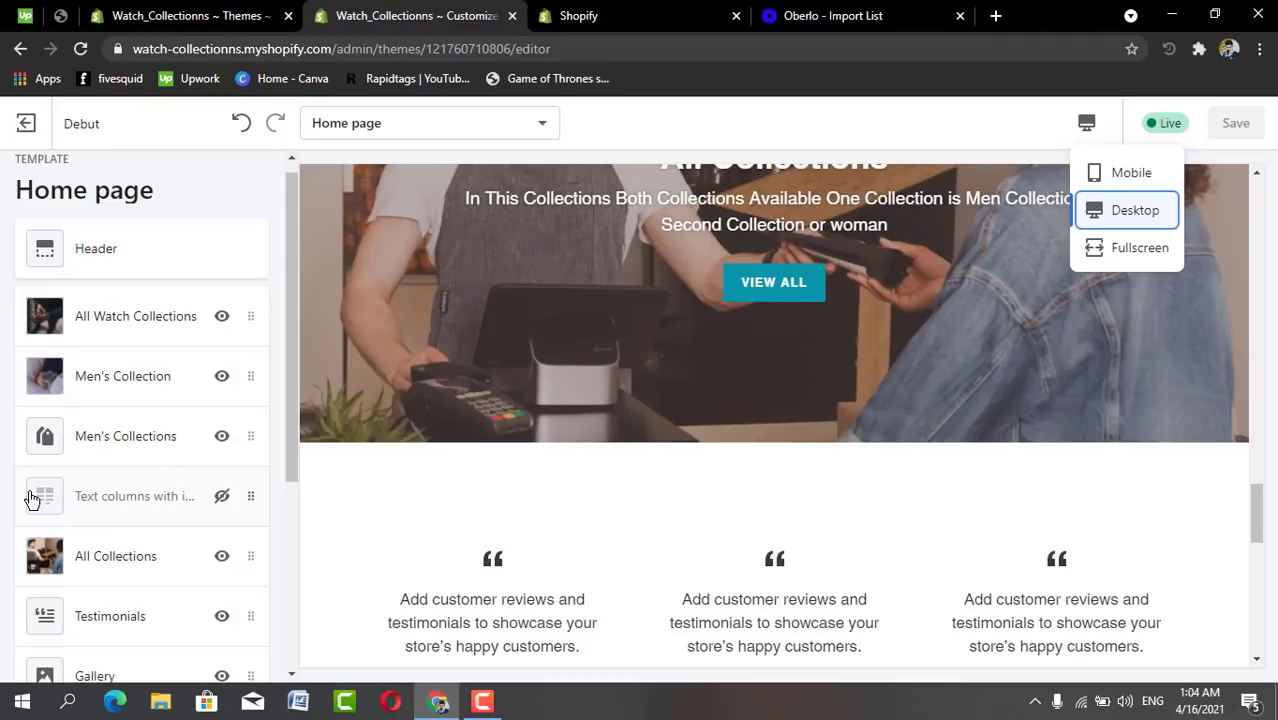
# Add a Featured collection section to the home page.
pyautogui.scroll(-1, 31, 497)
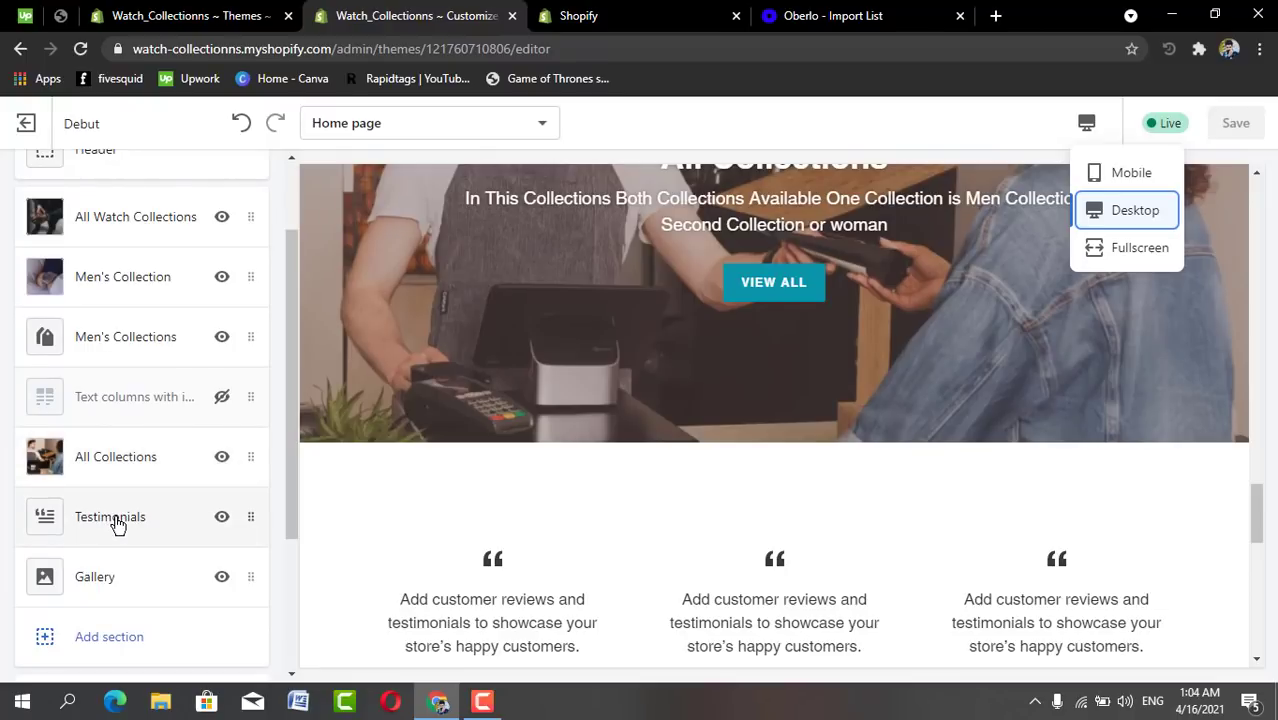
pyautogui.scroll(-1, 114, 522)
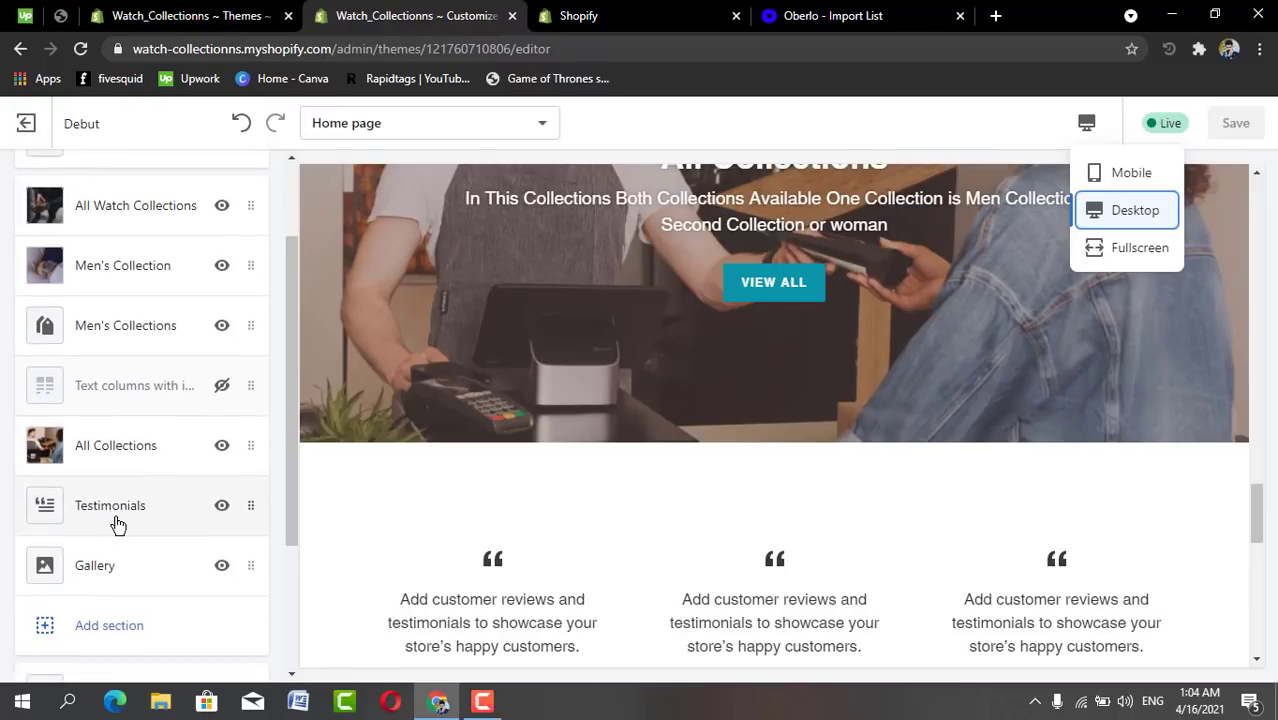
pyautogui.click(97, 608)
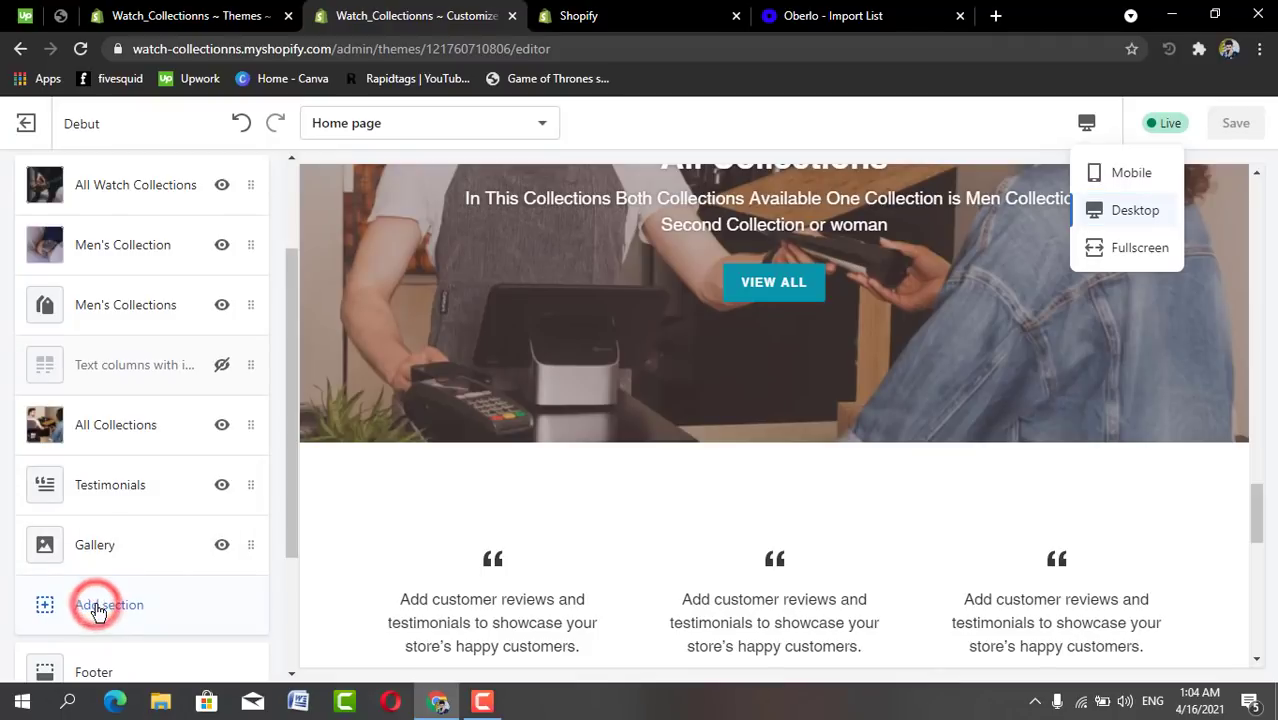
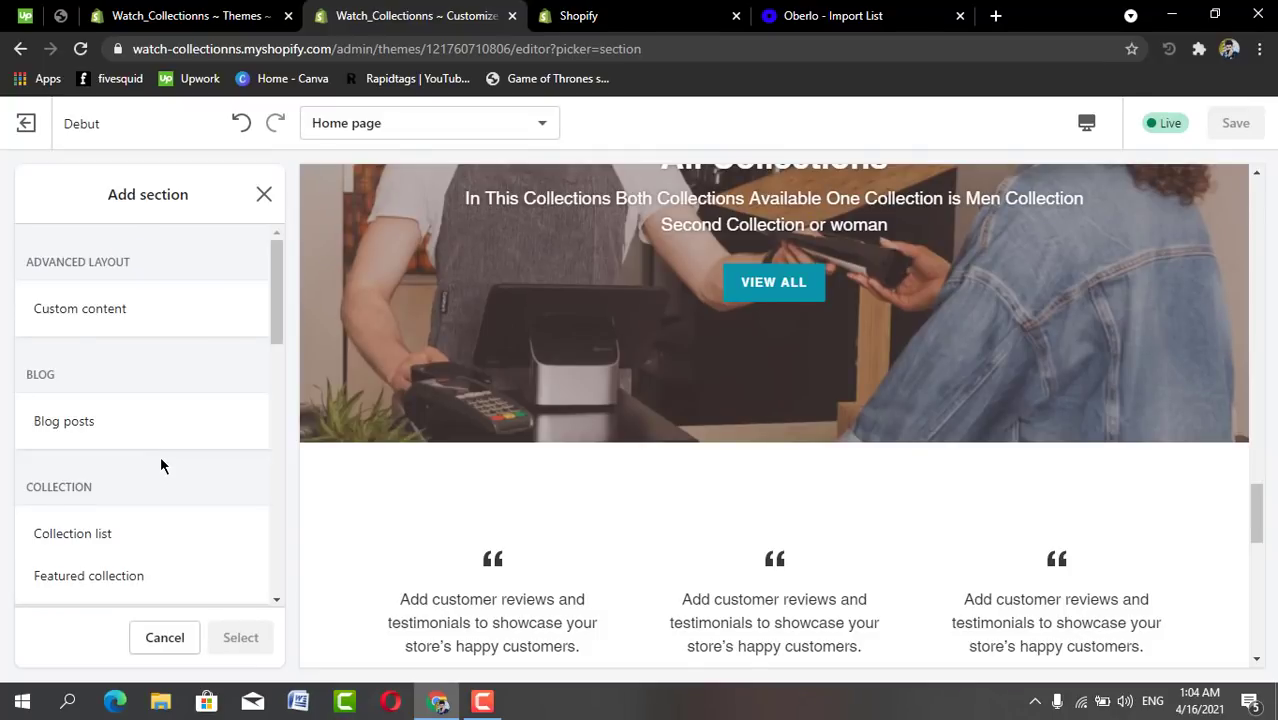
pyautogui.click(72, 590)
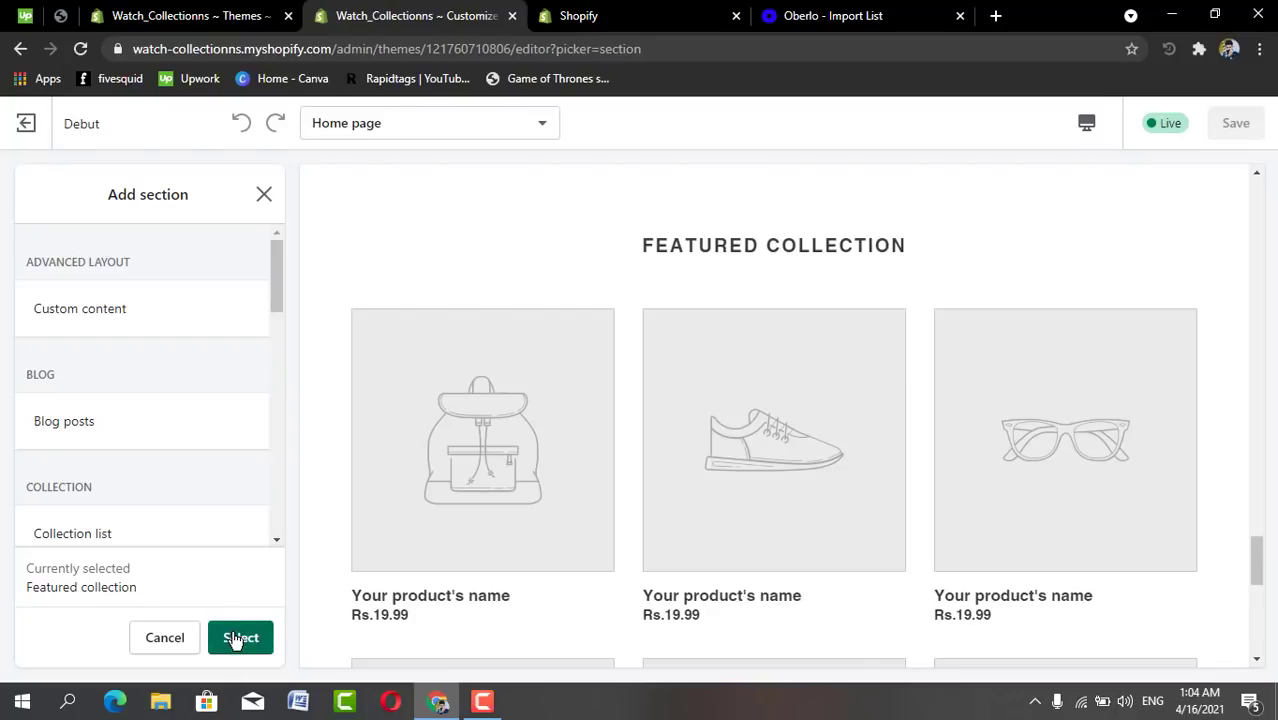
pyautogui.click(233, 638)
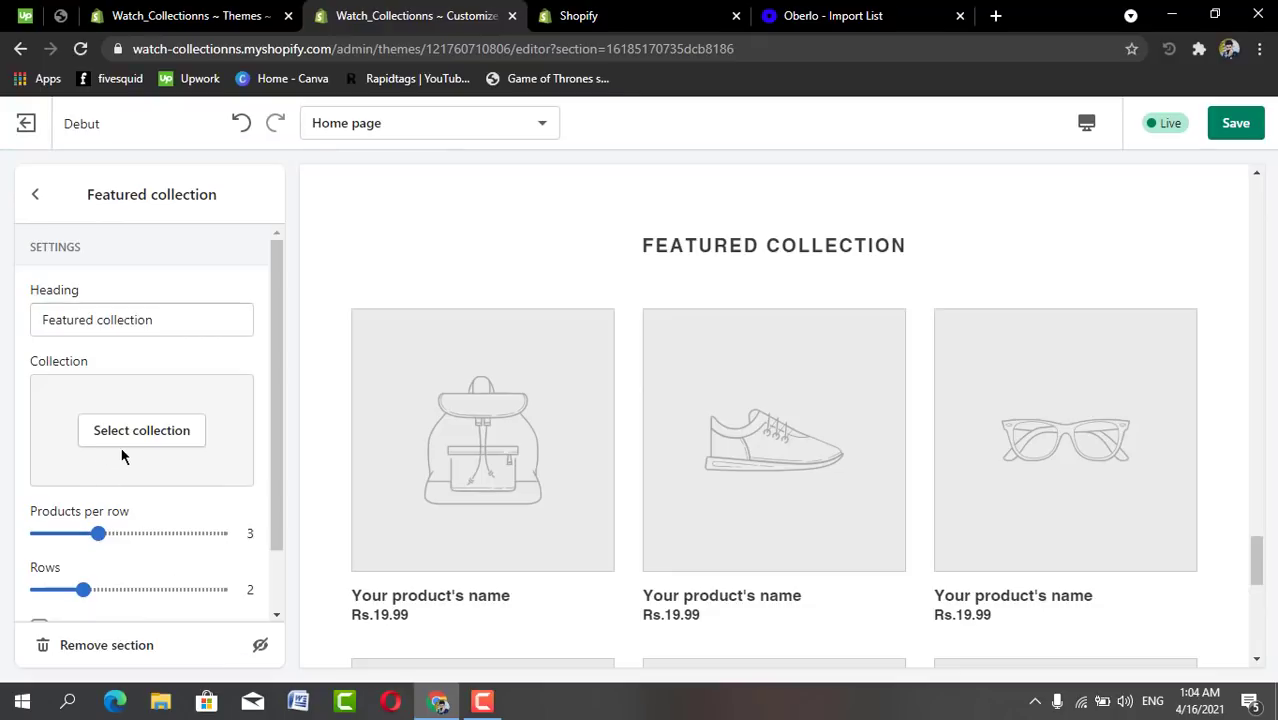
# Assign Woman Collections as the collection shown in the new featured collection section.
pyautogui.click(155, 430)
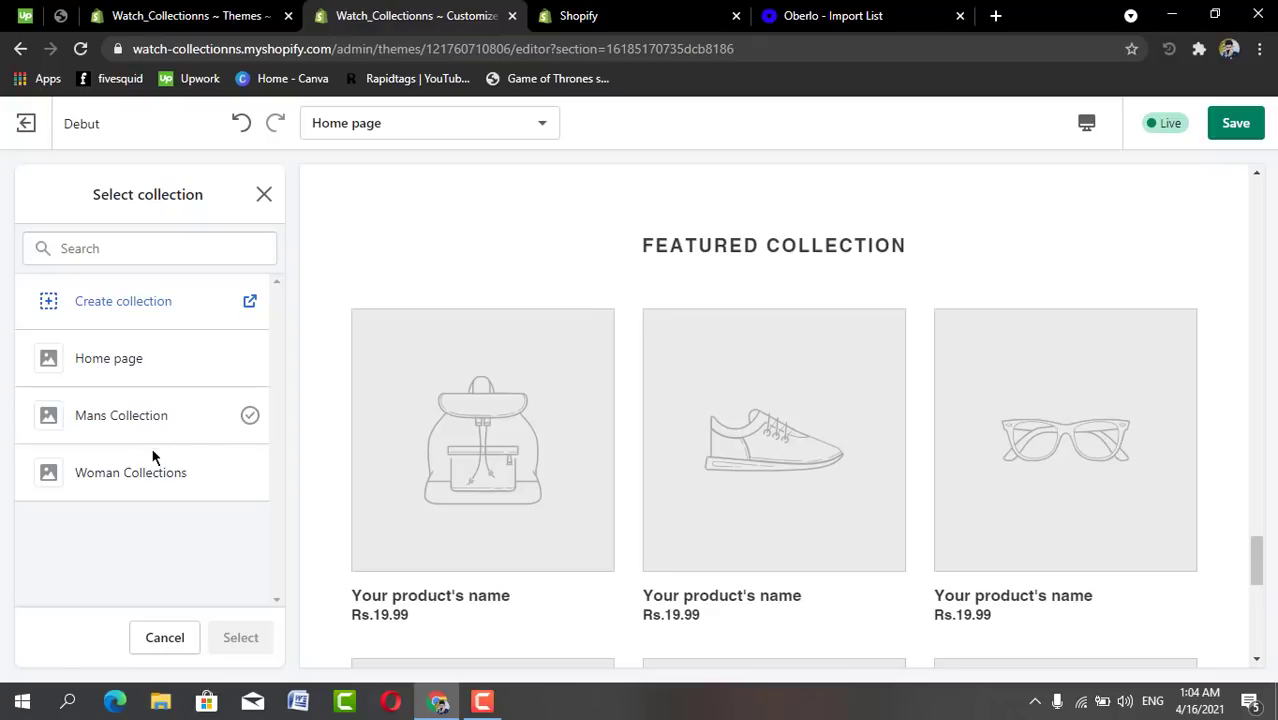
pyautogui.click(153, 462)
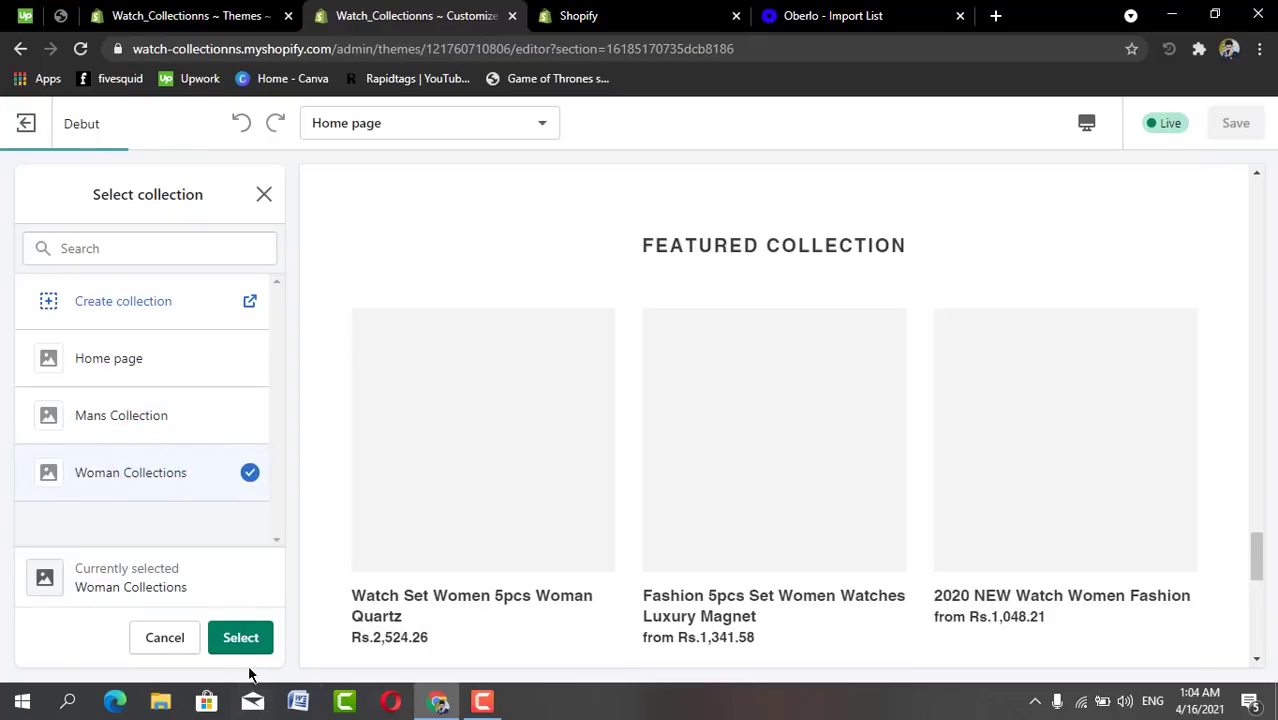
pyautogui.click(252, 644)
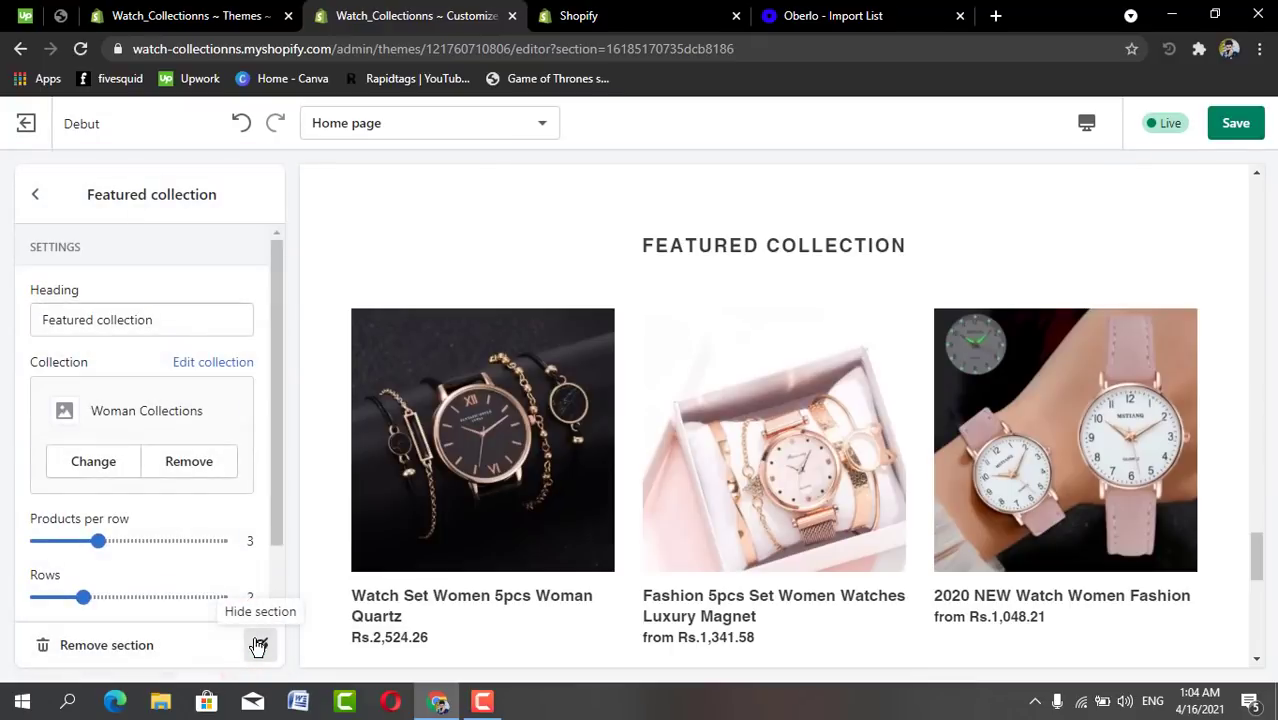
pyautogui.click(120, 455)
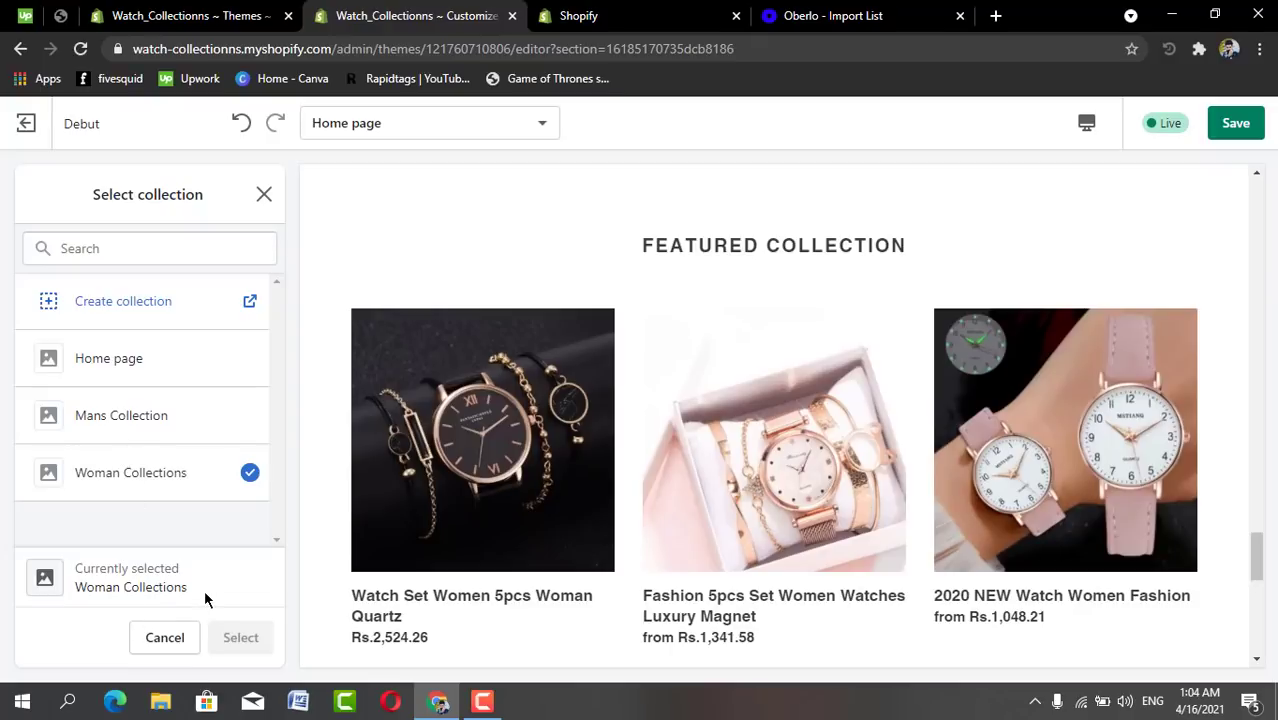
pyautogui.click(165, 638)
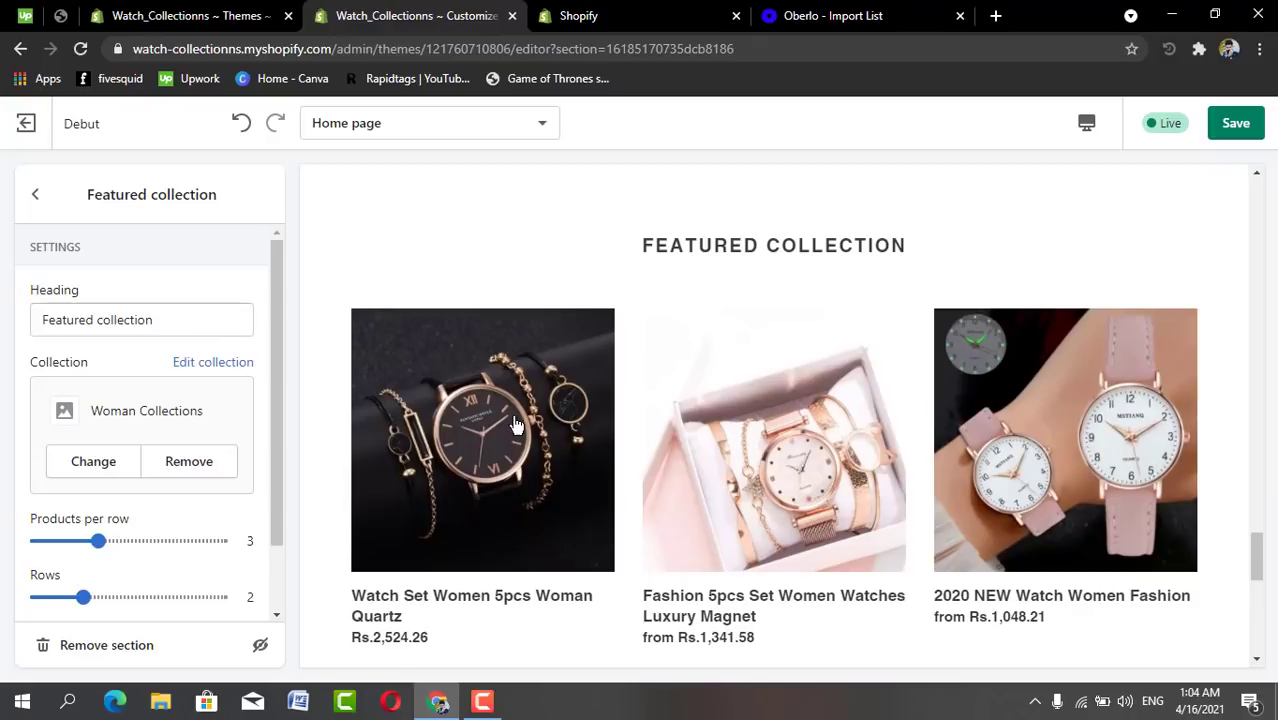
# Turn on product vendors and the 'View all' button for the featured collection section.
pyautogui.scroll(-2, 614, 441)
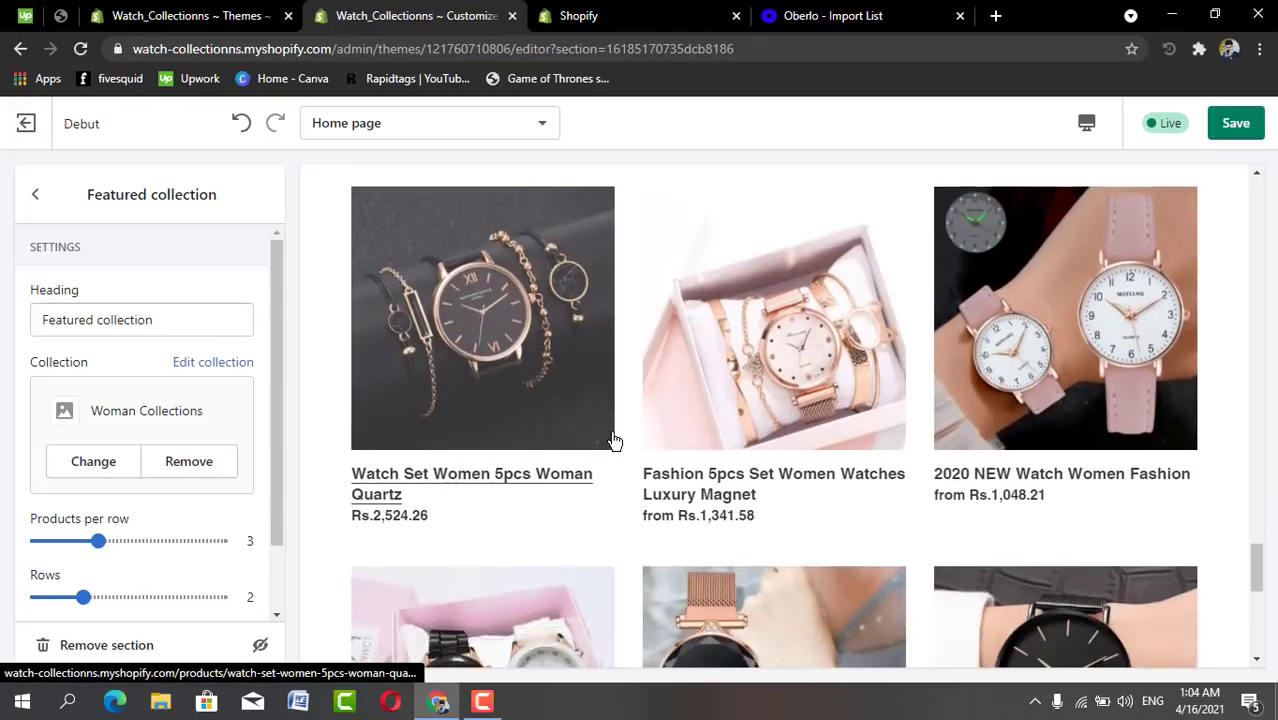
pyautogui.scroll(-5, 614, 441)
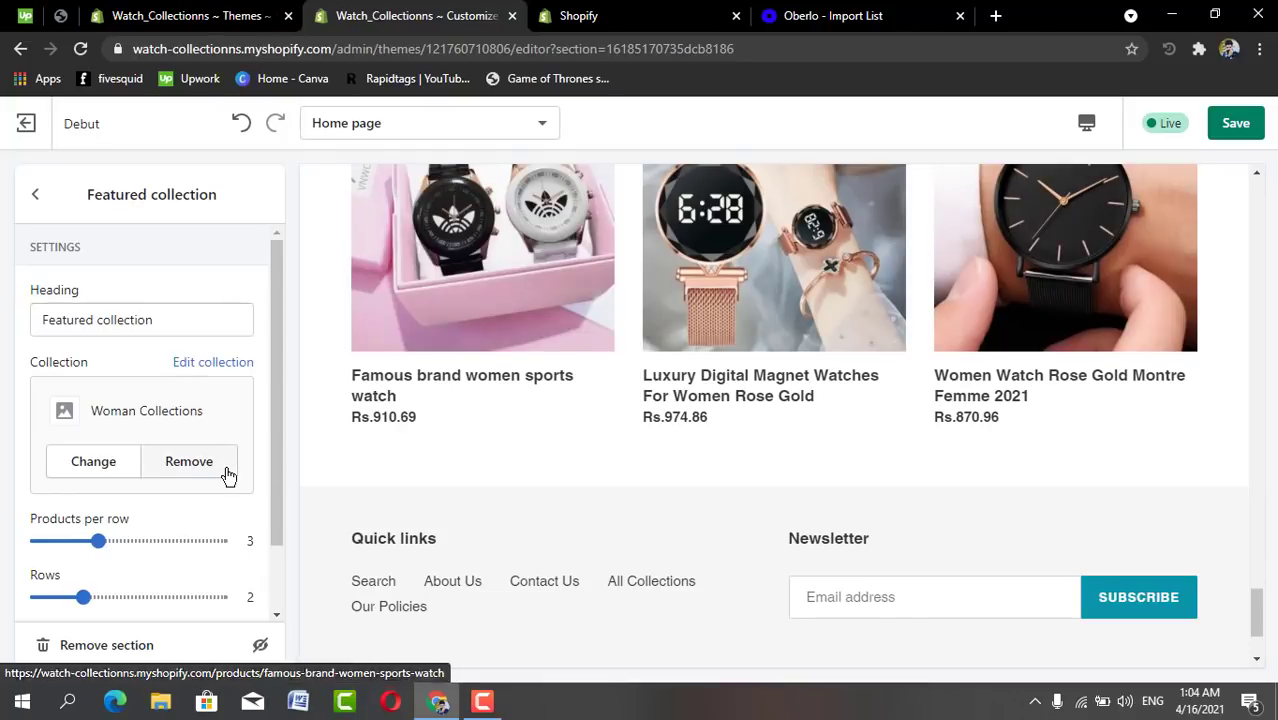
pyautogui.scroll(-2, 228, 476)
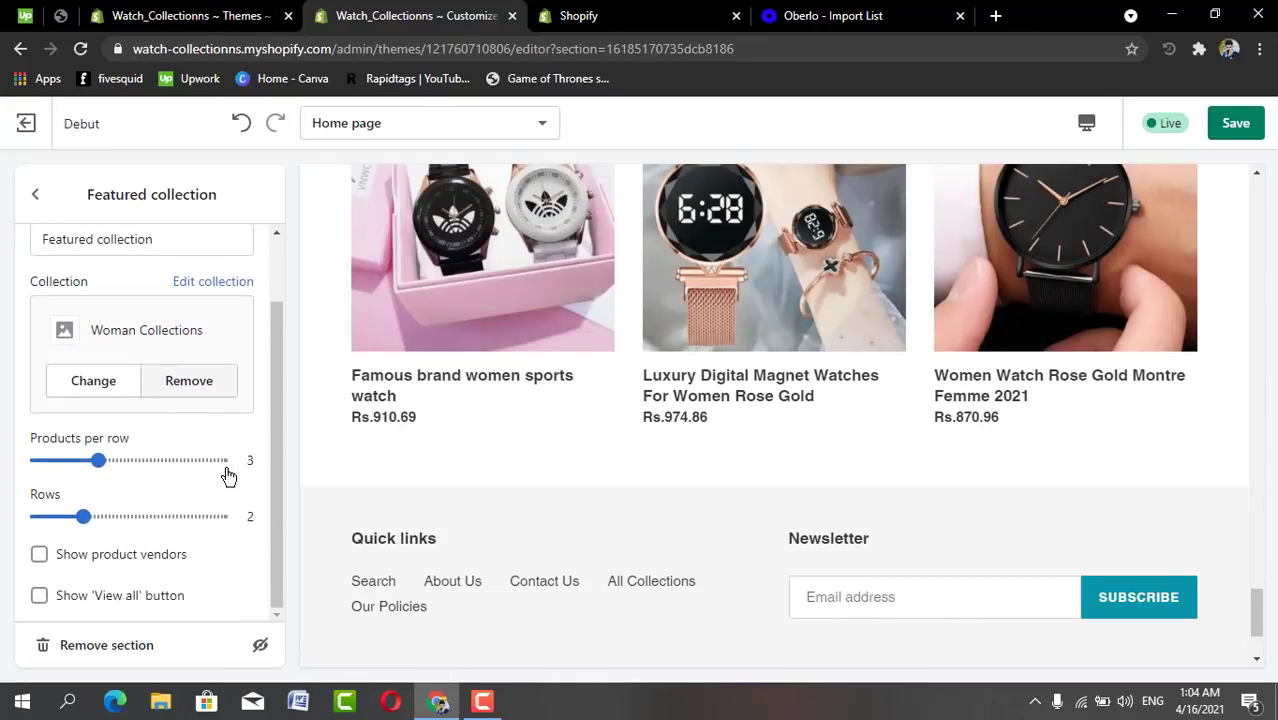
pyautogui.click(42, 558)
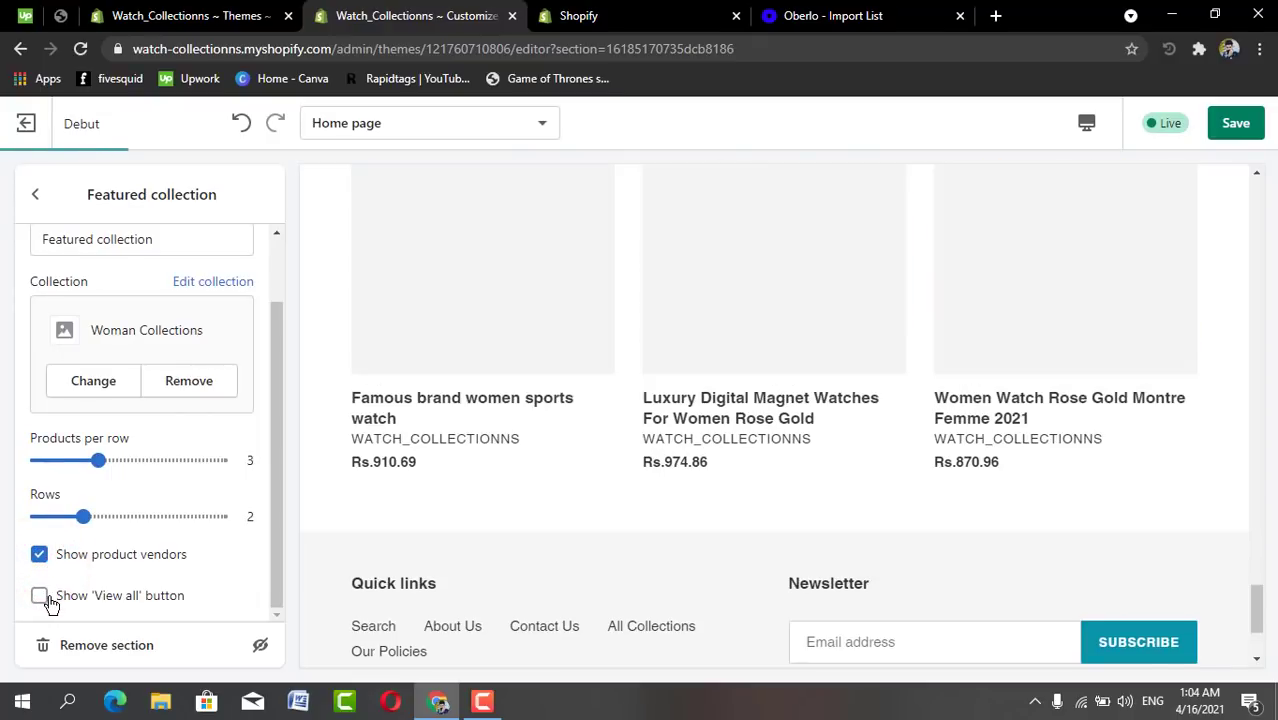
pyautogui.click(50, 600)
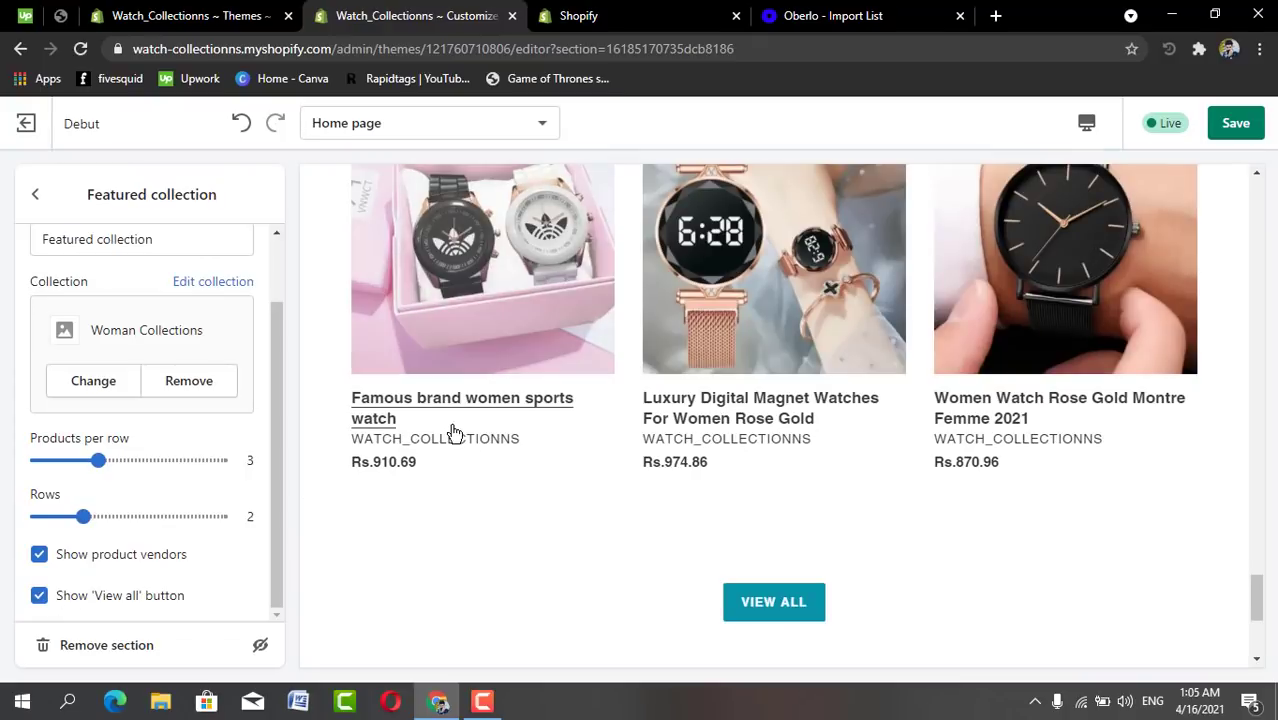
# Review the home page preview, comparing the women's featured collection with the men's products, All Collections banner, testimonials and gallery.
pyautogui.scroll(-3, 455, 430)
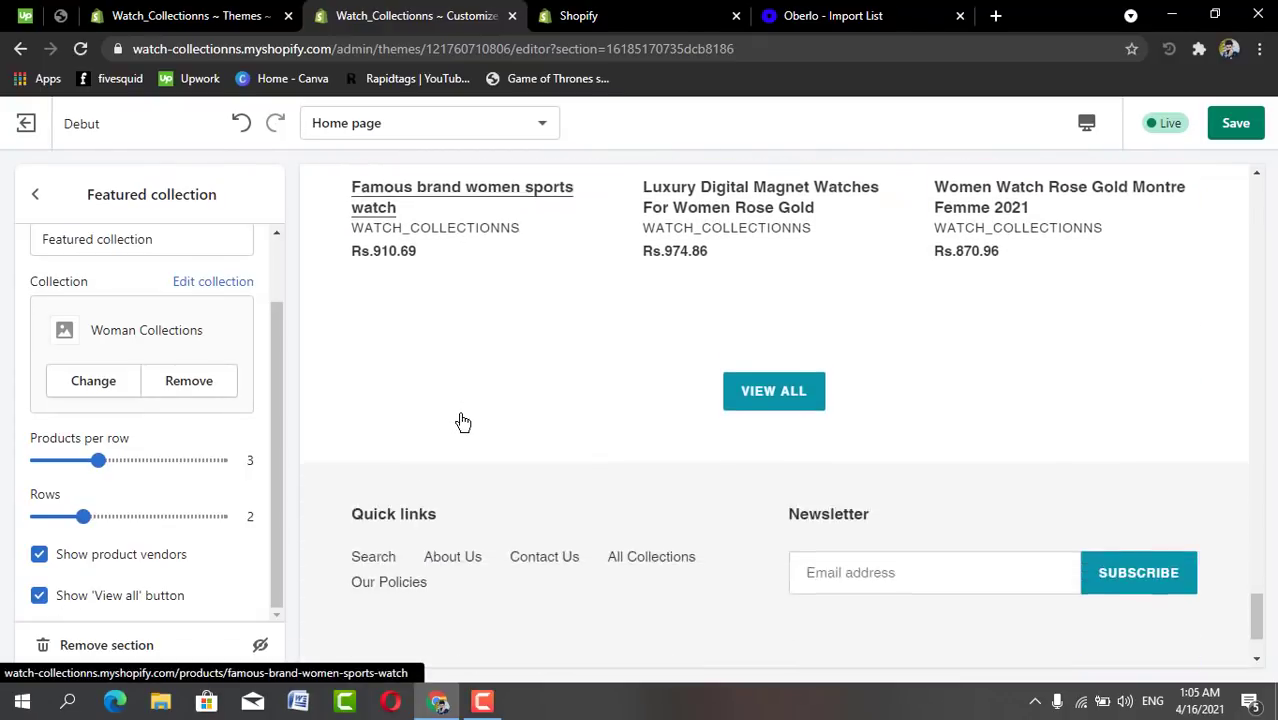
pyautogui.scroll(10, 463, 423)
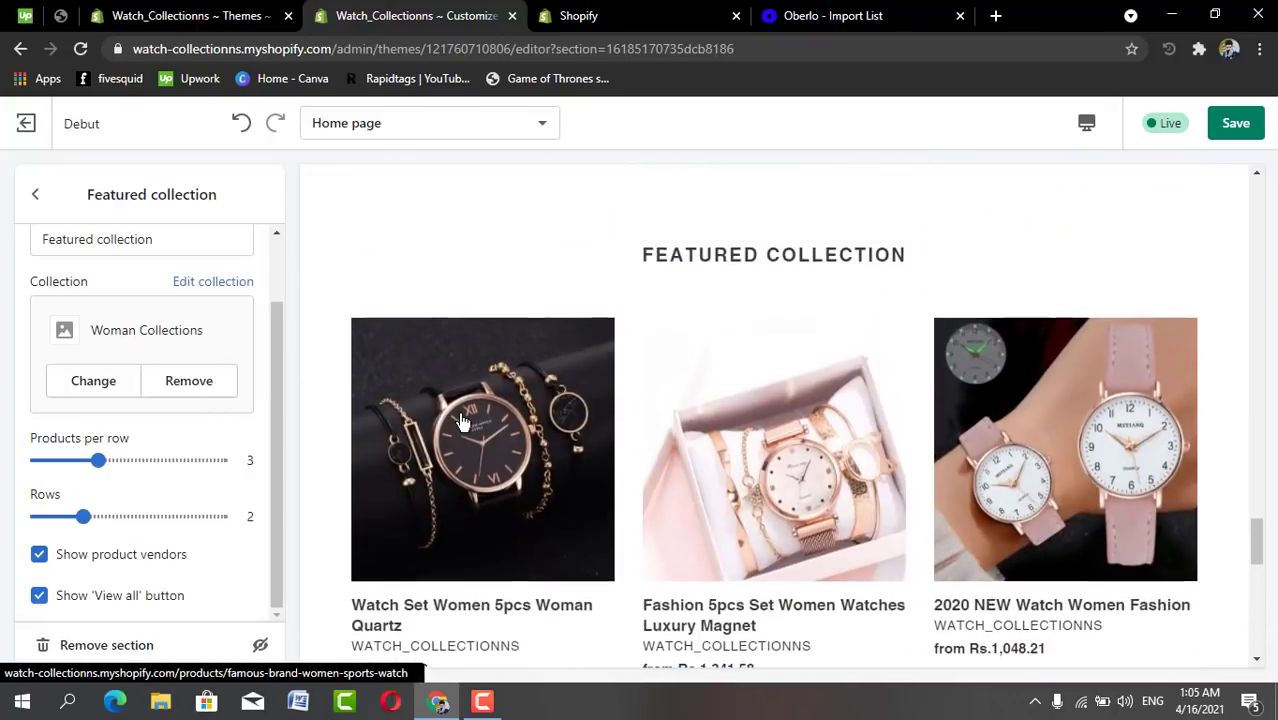
pyautogui.scroll(5, 463, 423)
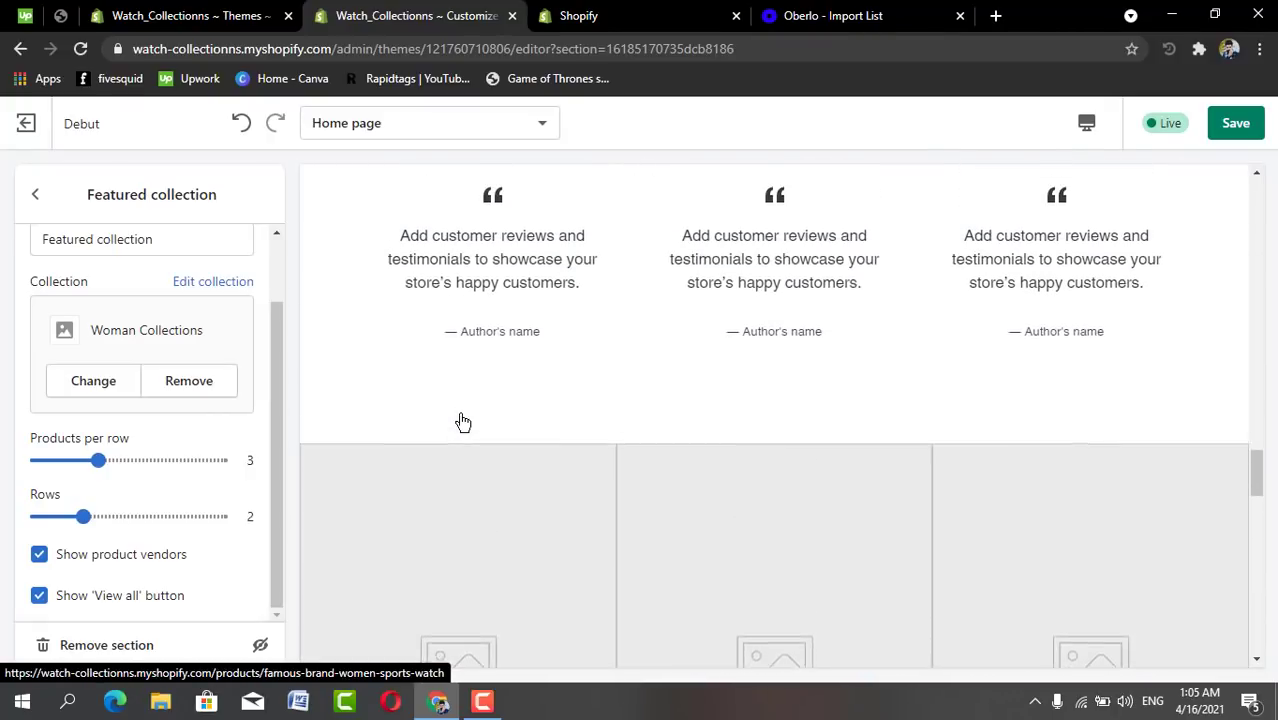
pyautogui.scroll(6, 463, 423)
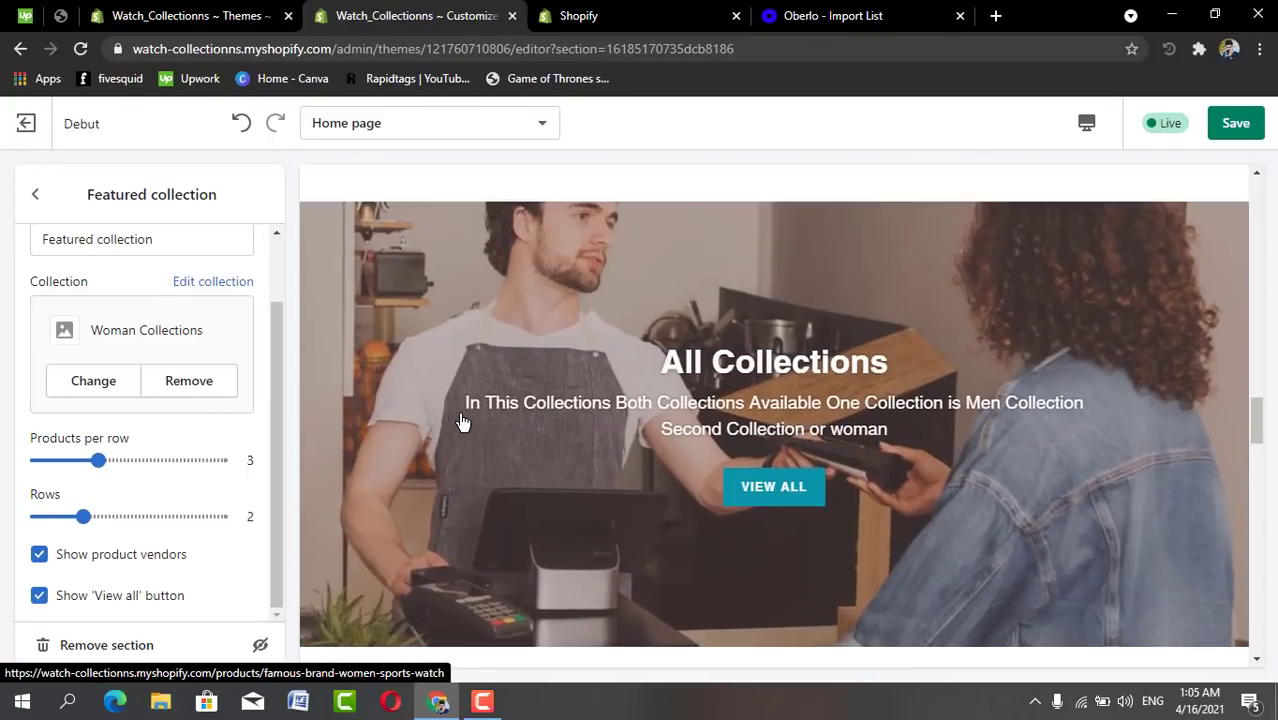
pyautogui.scroll(6, 463, 423)
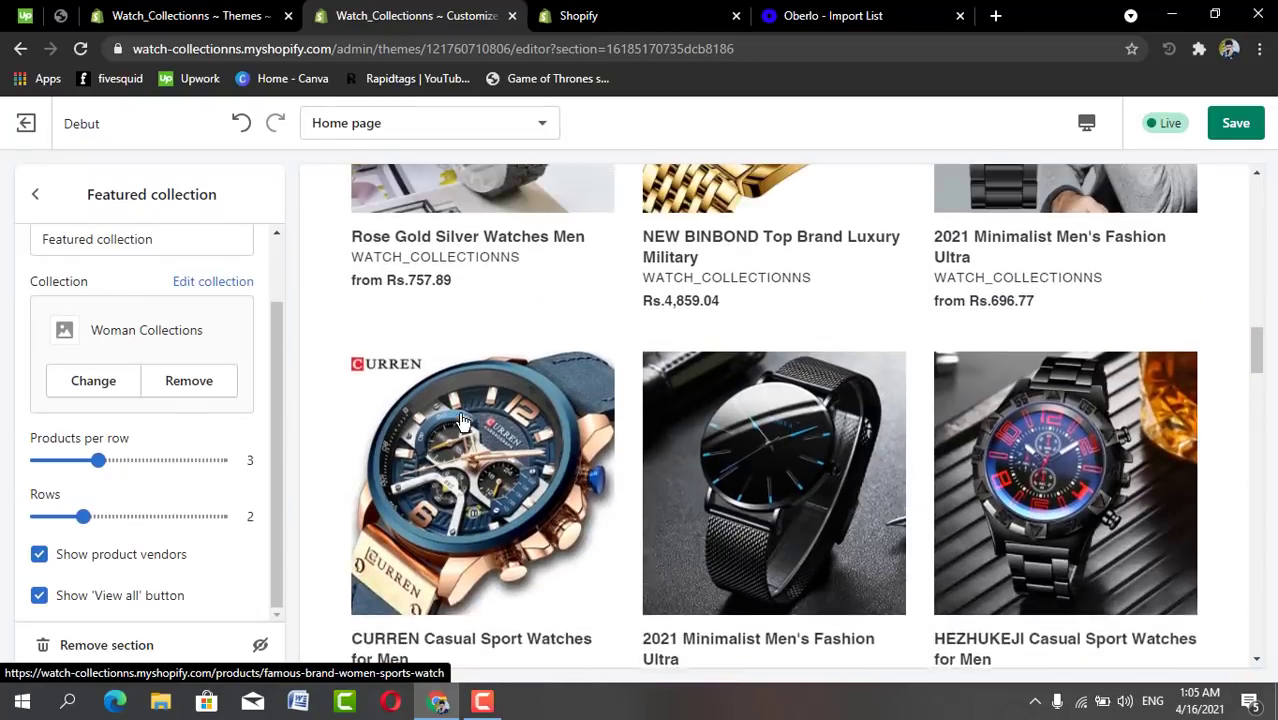
pyautogui.scroll(-6, 463, 423)
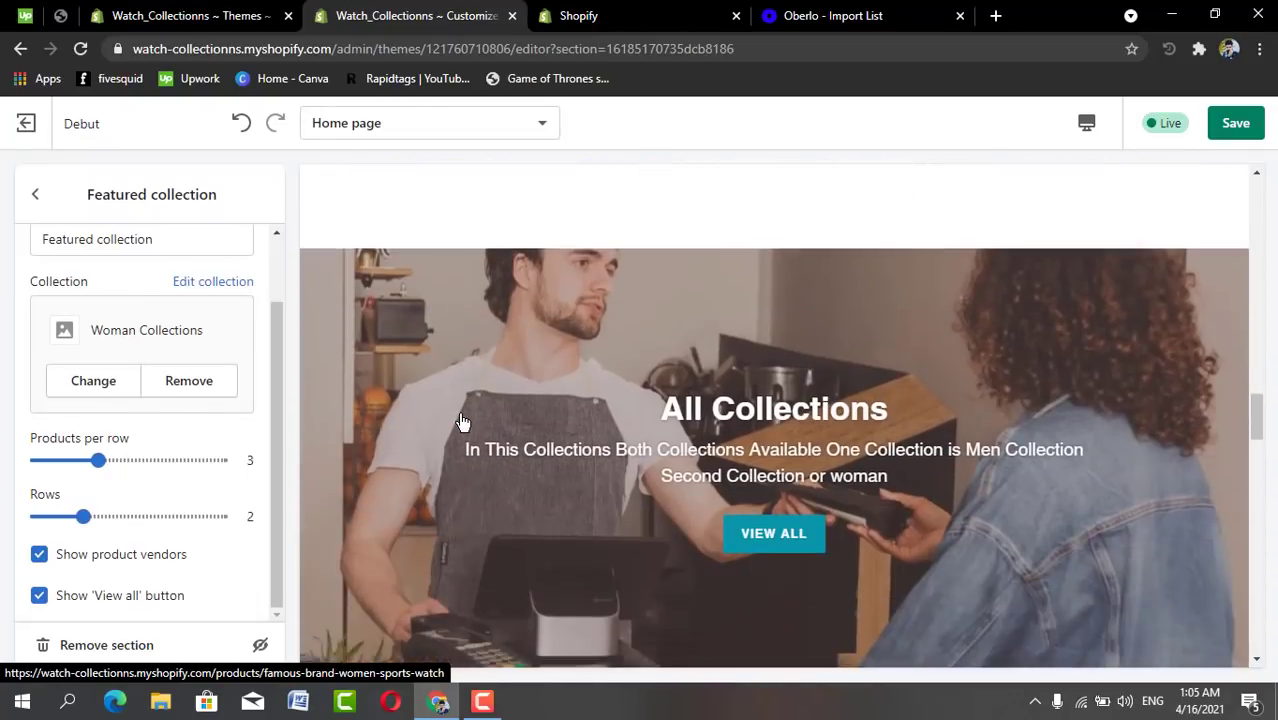
pyautogui.scroll(-4, 463, 423)
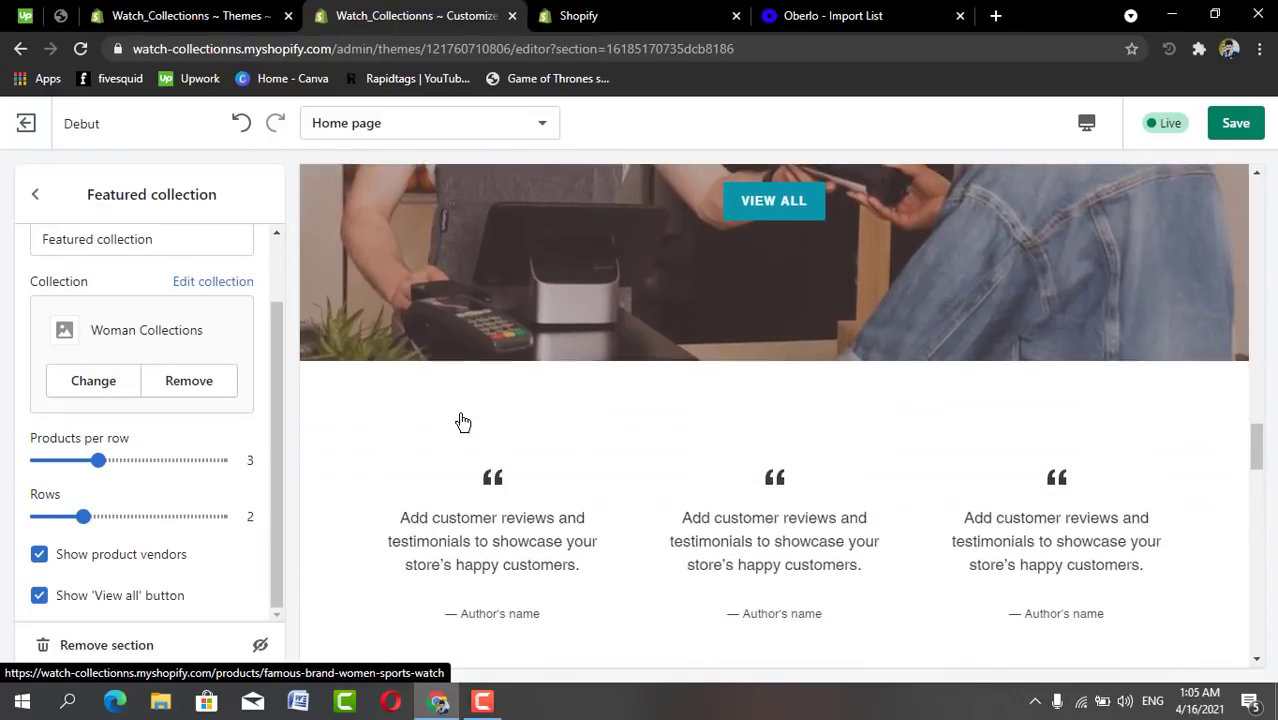
pyautogui.scroll(-2, 463, 423)
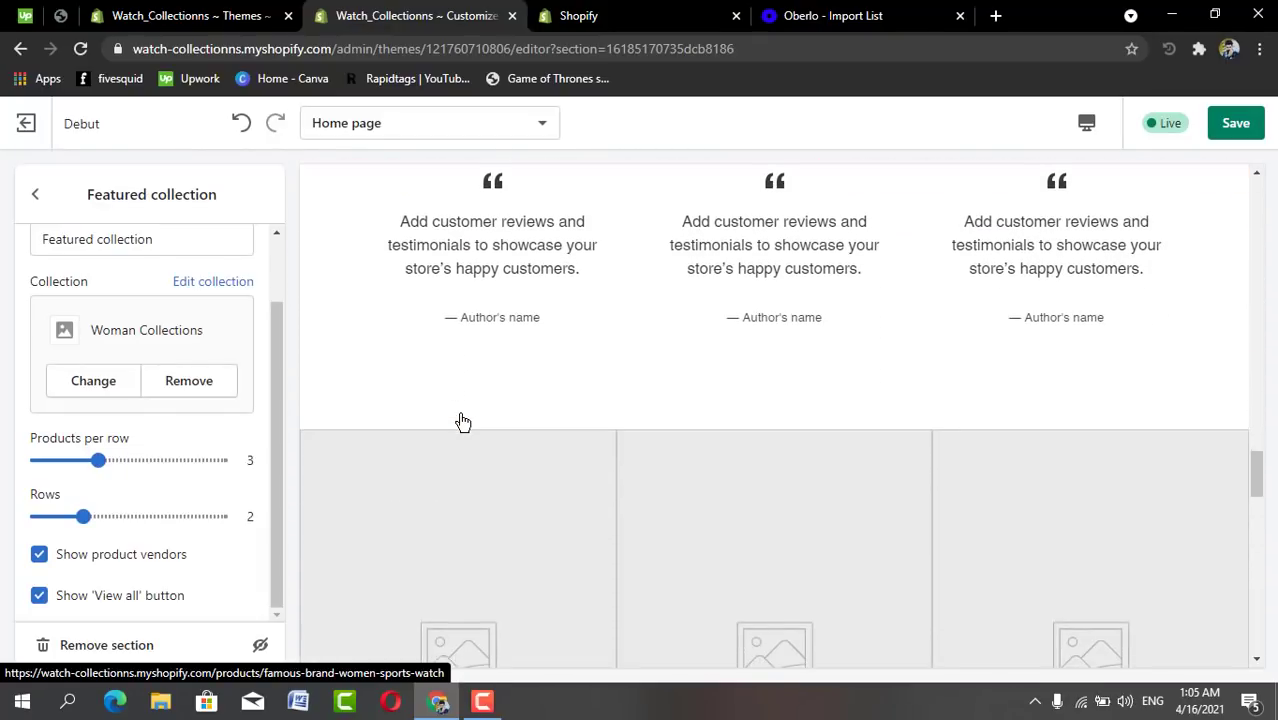
pyautogui.scroll(-3, 463, 423)
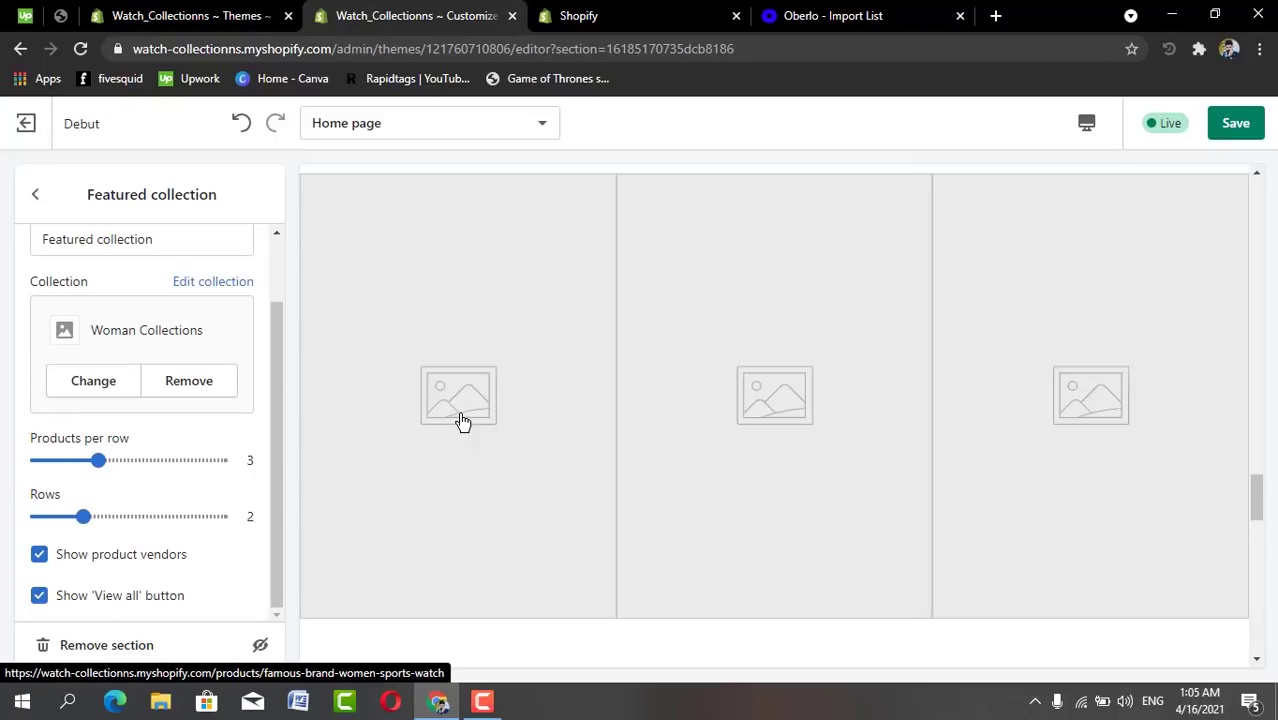
# Hide the Testimonials and Gallery sections on the home page and save the theme changes.
pyautogui.click(35, 203)
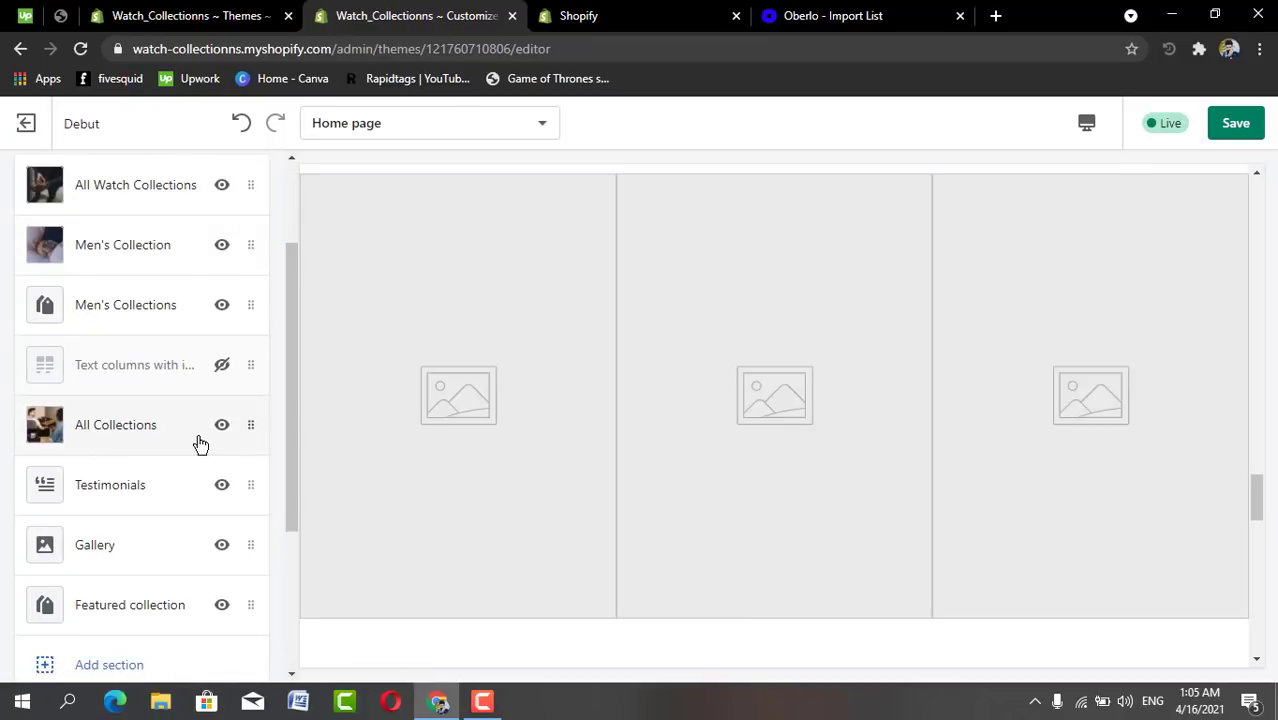
pyautogui.click(224, 486)
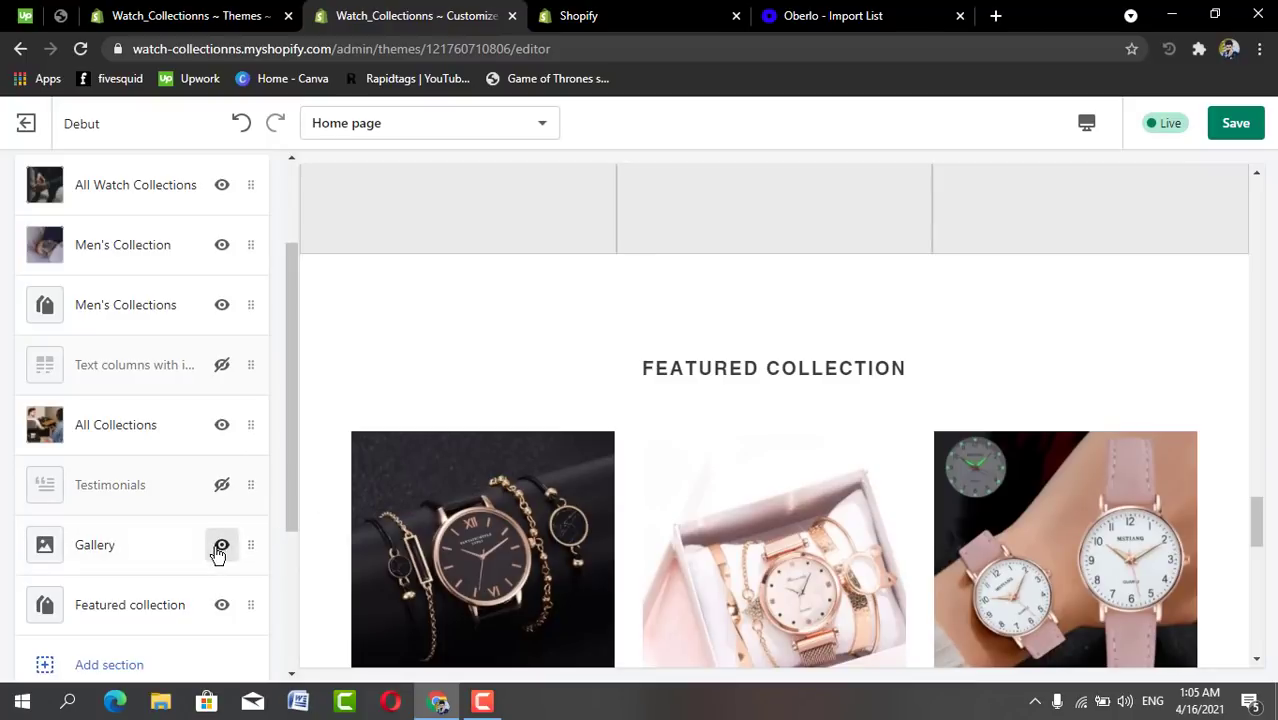
pyautogui.click(221, 546)
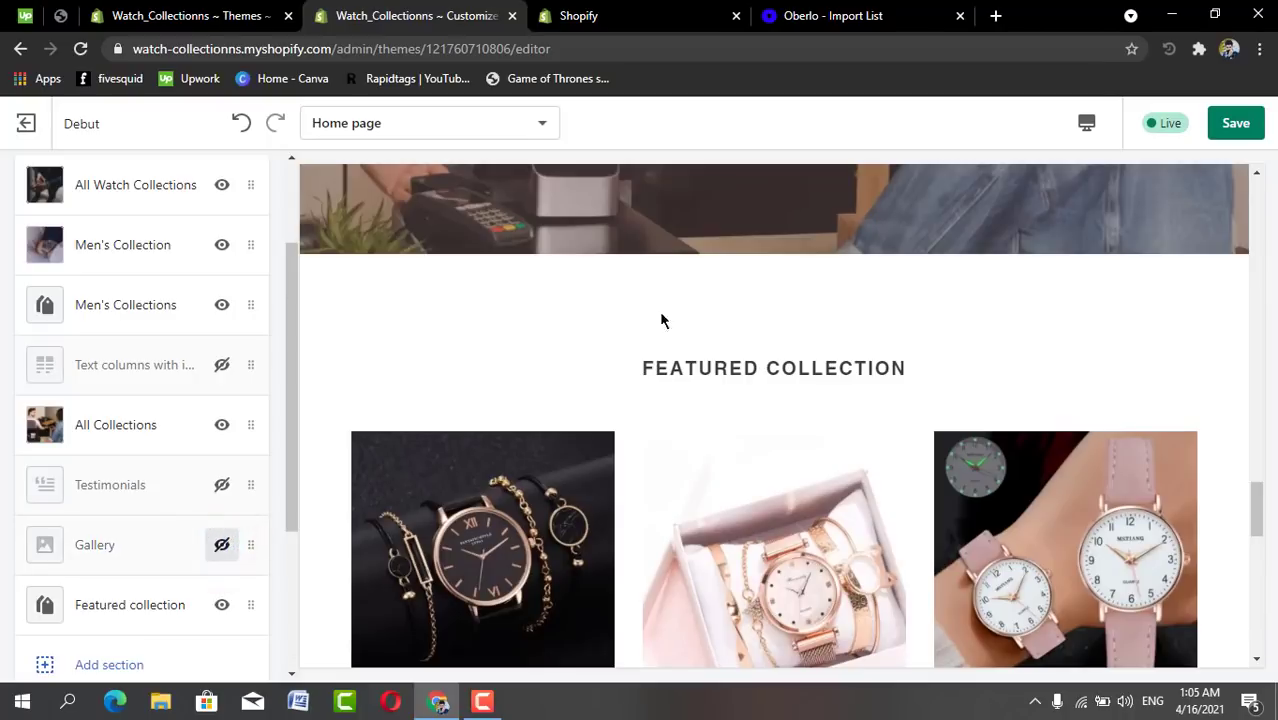
pyautogui.scroll(4, 697, 302)
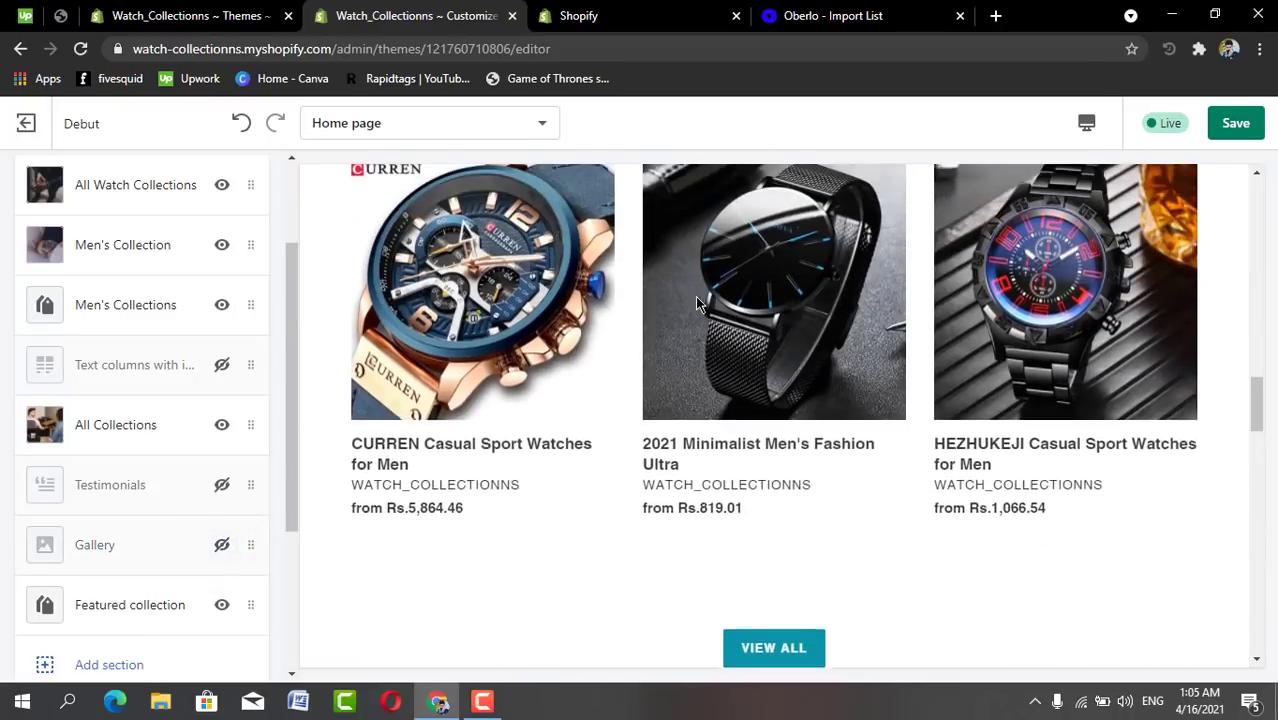
pyautogui.scroll(1, 697, 302)
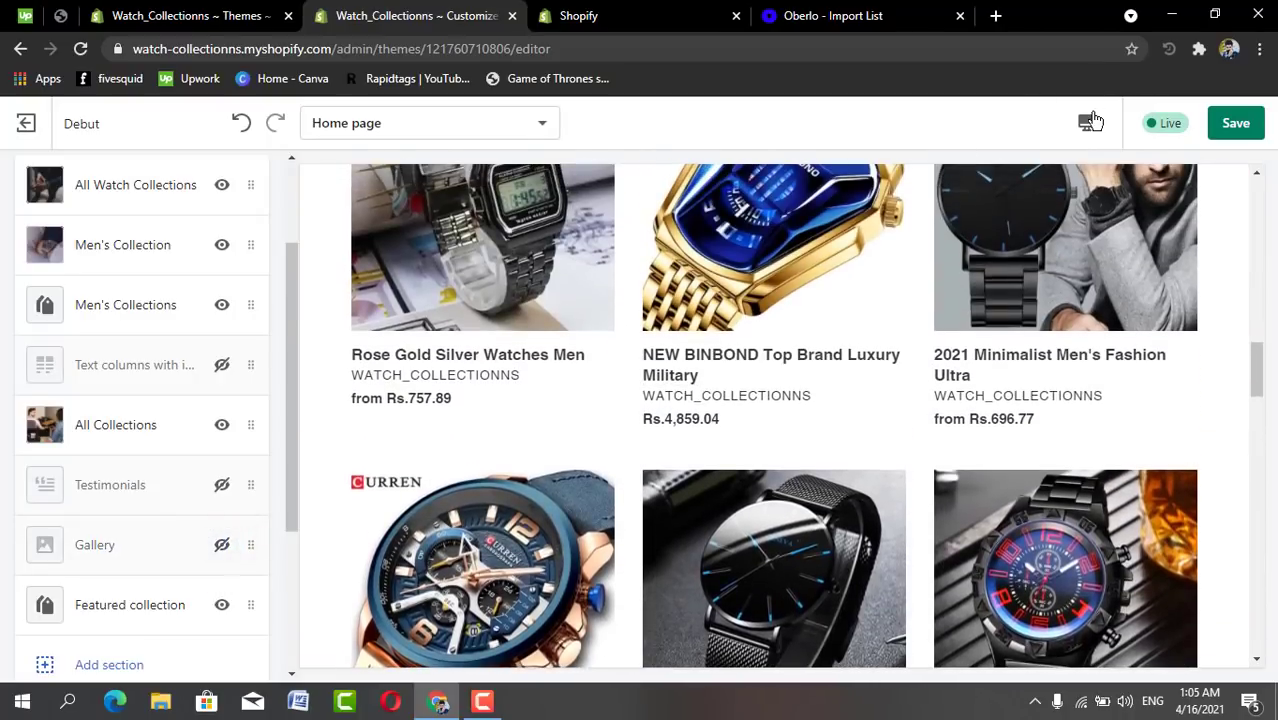
pyautogui.click(1222, 128)
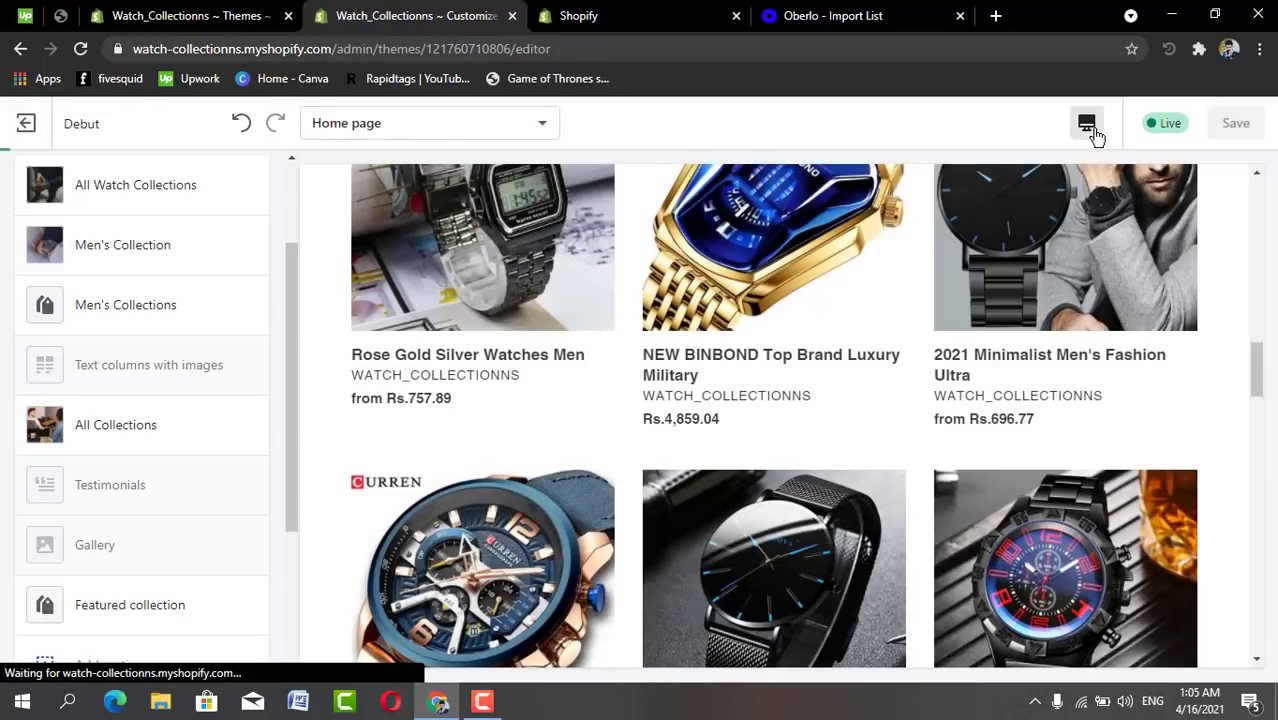
# Switch the preview to Fullscreen and view the home page from its header.
pyautogui.click(1090, 127)
pyautogui.click(1090, 126)
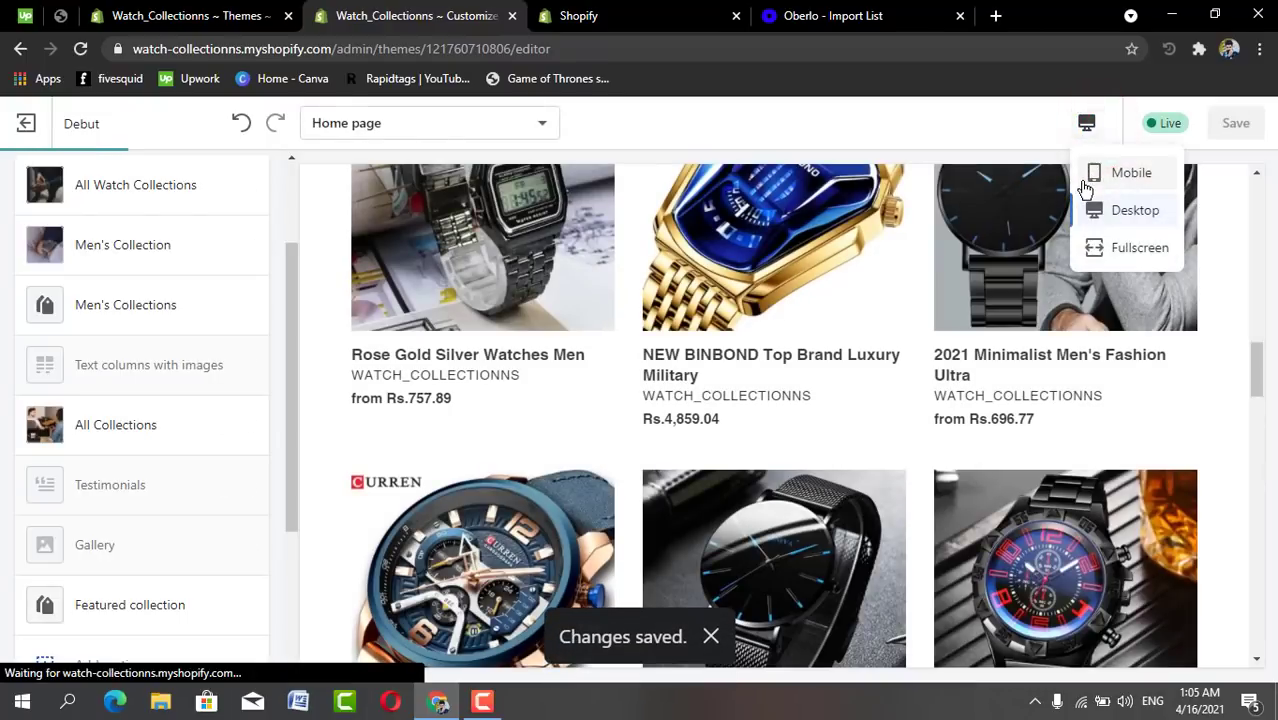
pyautogui.click(1116, 245)
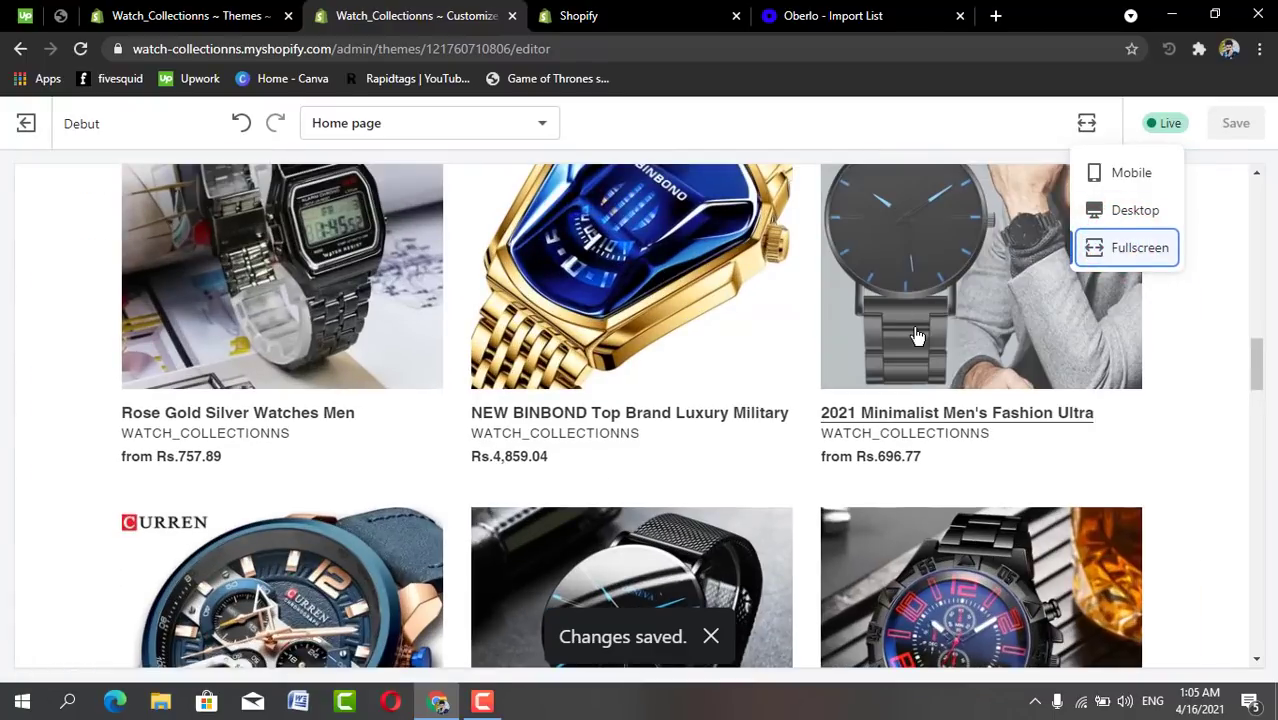
pyautogui.click(1214, 337)
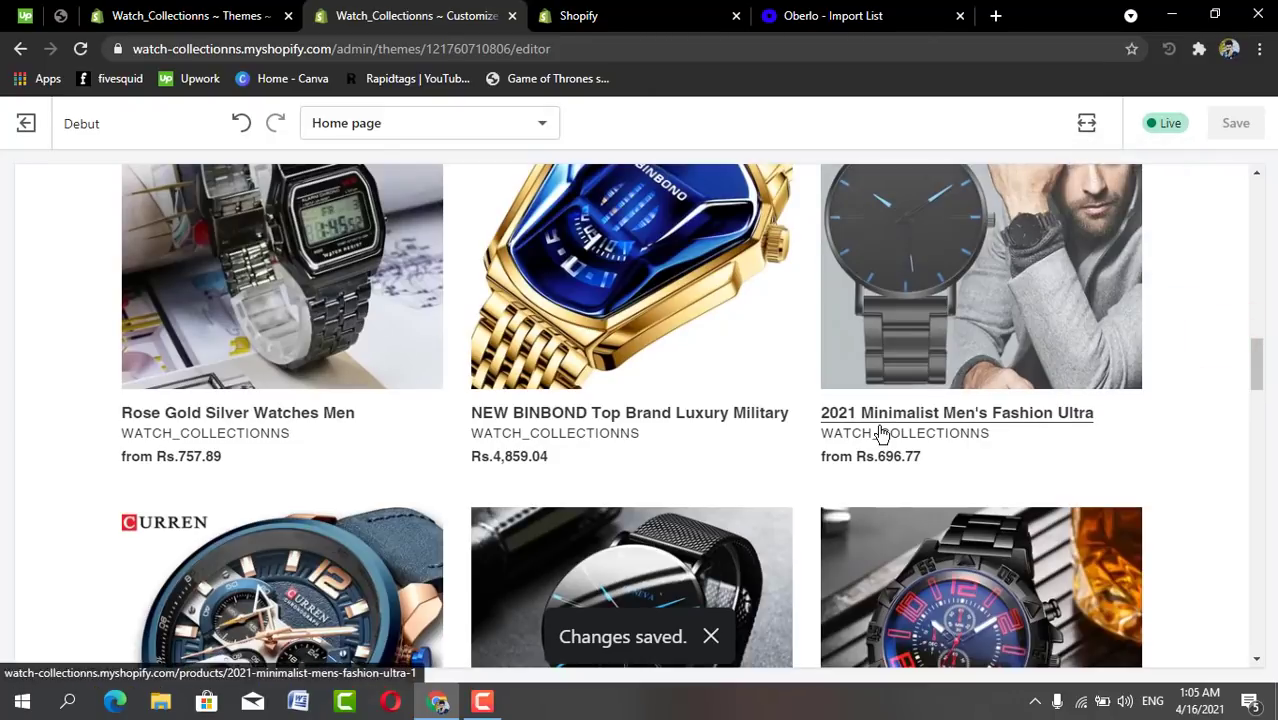
pyautogui.scroll(5, 881, 435)
pyautogui.scroll(10, 881, 435)
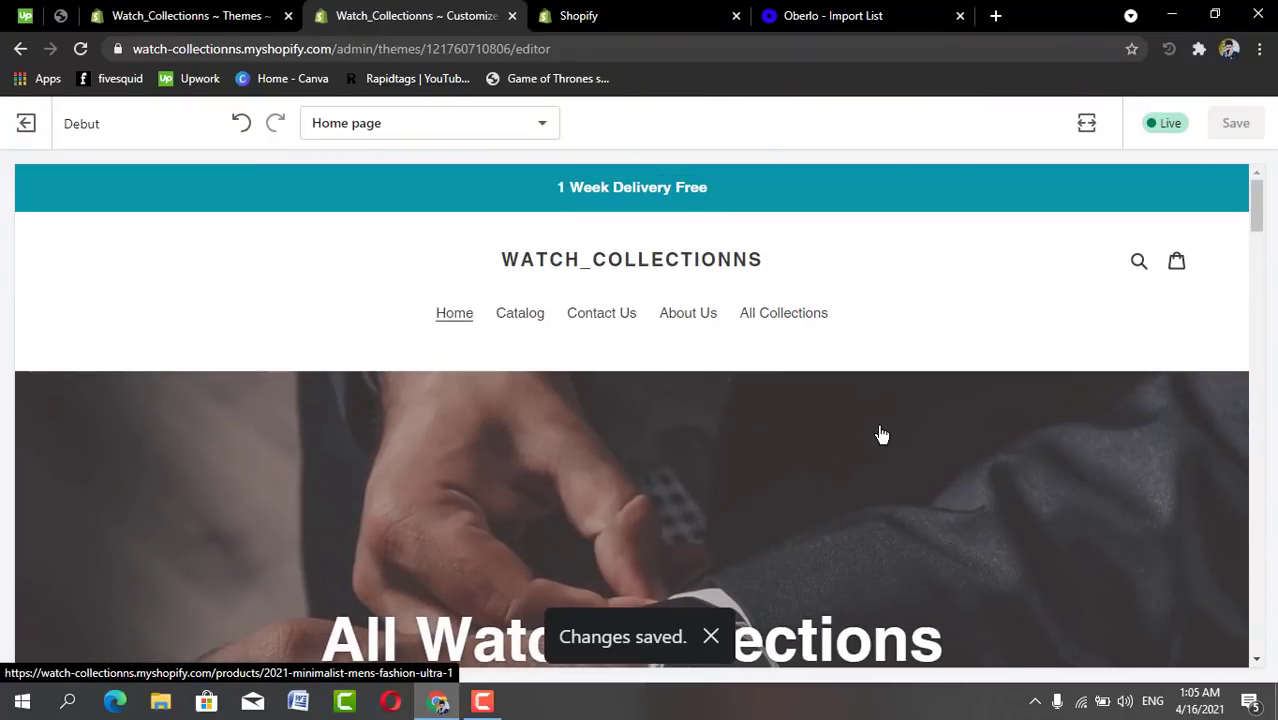
# Review the full-width home page preview from the All Watch Collections banner through the men's and women's products to the footer.
pyautogui.scroll(-4, 881, 435)
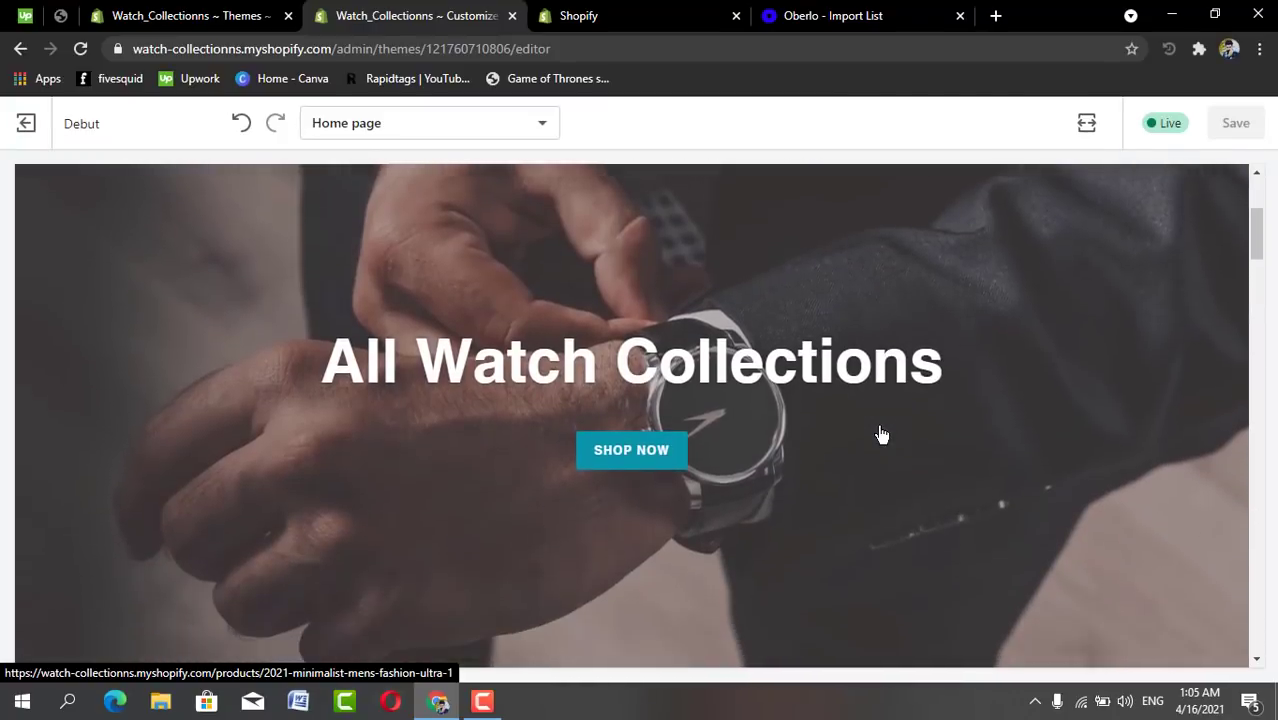
pyautogui.scroll(-4, 881, 435)
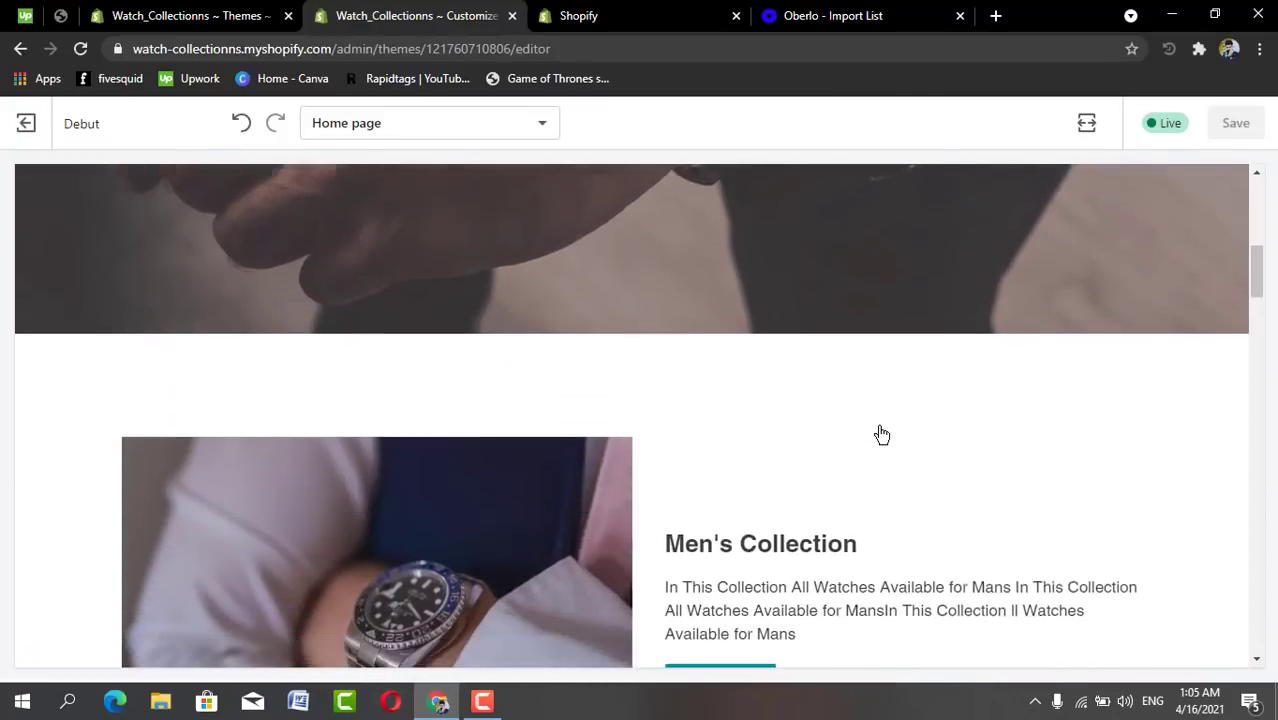
pyautogui.scroll(-8, 881, 435)
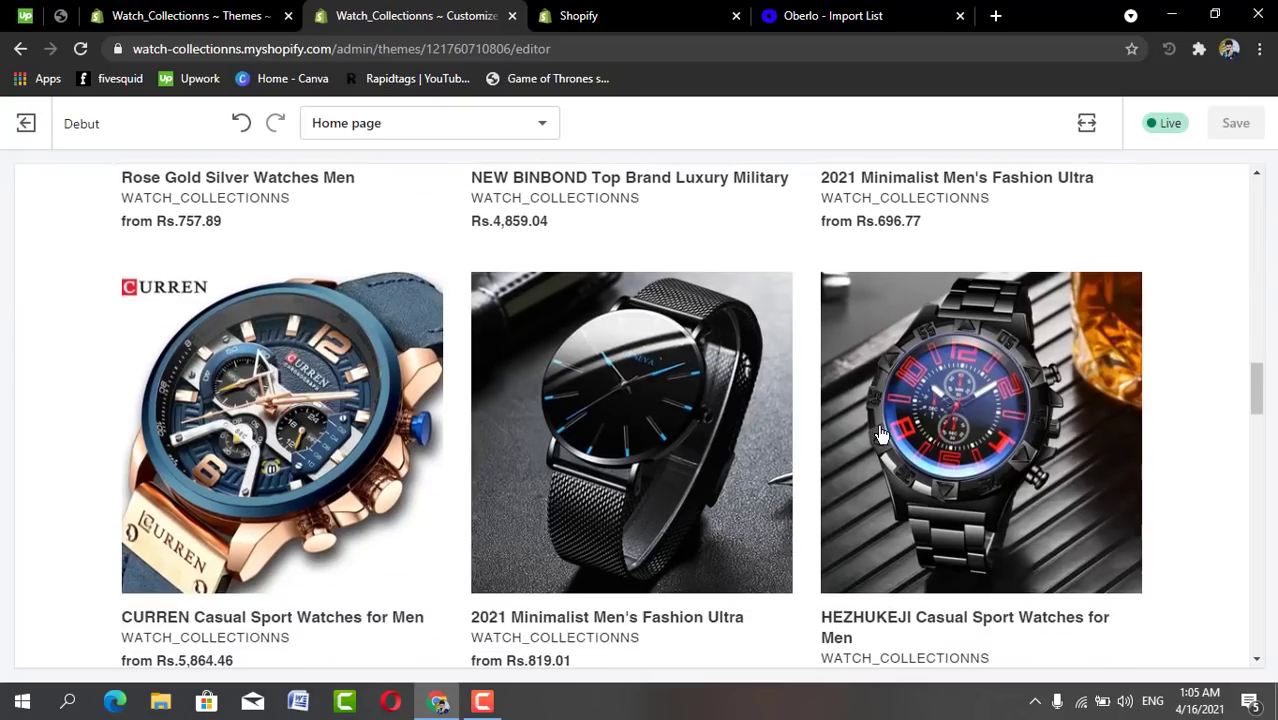
pyautogui.scroll(-3, 881, 435)
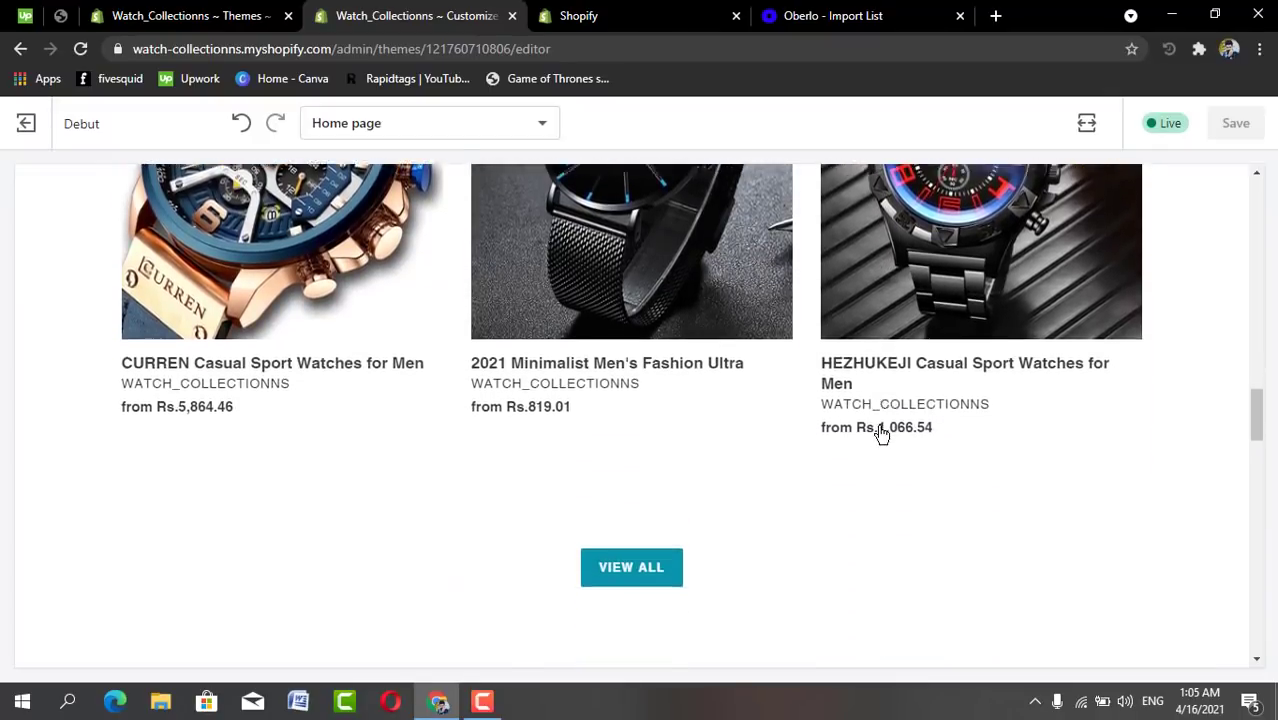
pyautogui.scroll(-1, 881, 435)
pyautogui.scroll(-7, 881, 435)
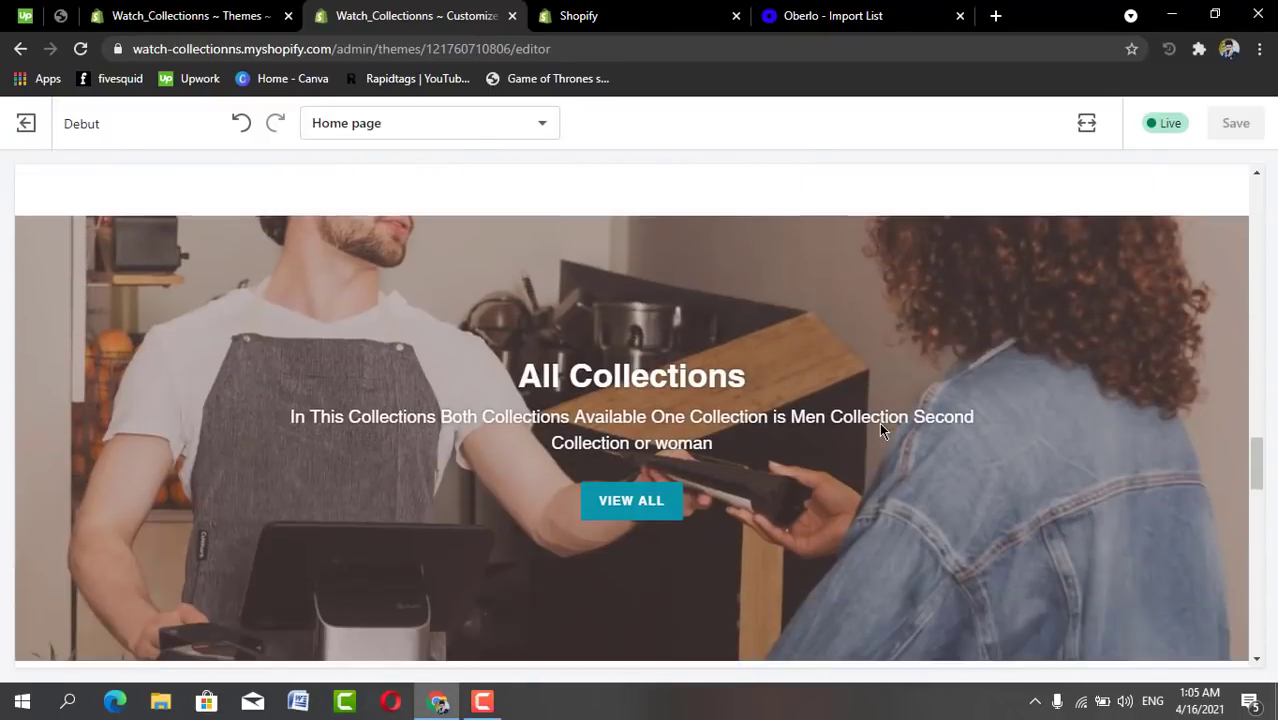
pyautogui.scroll(-2, 881, 430)
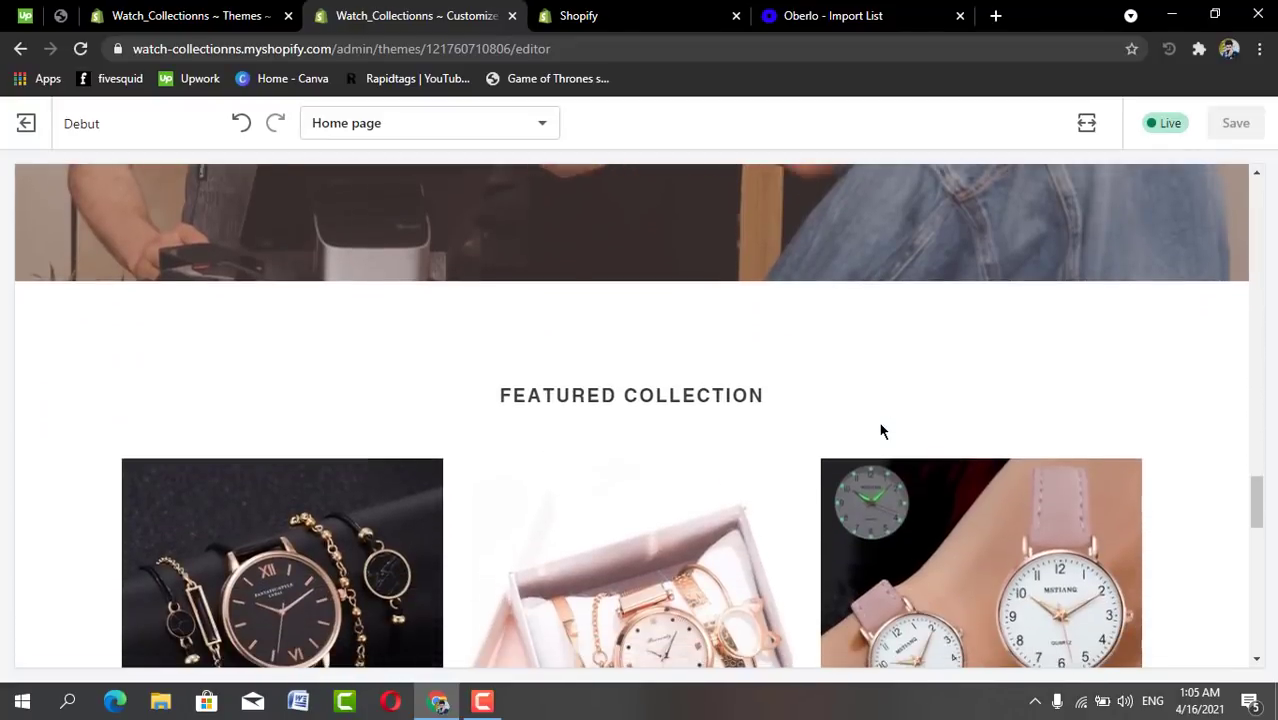
pyautogui.scroll(-5, 881, 430)
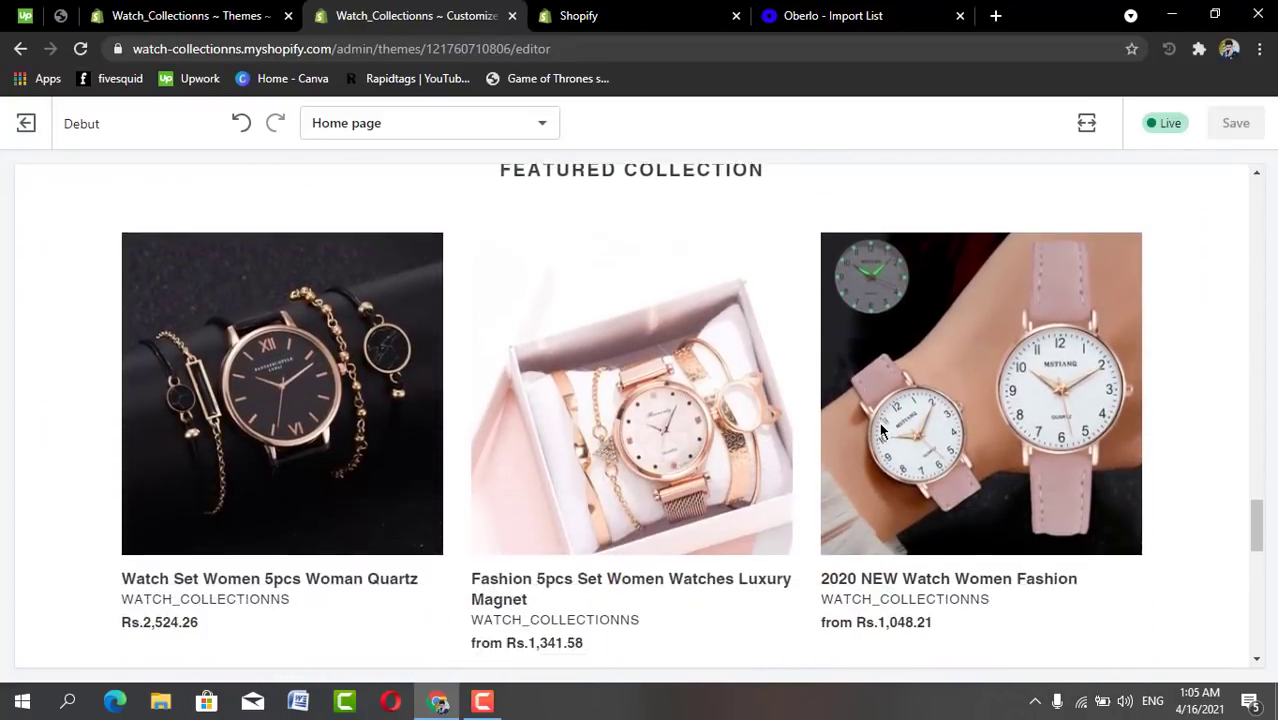
pyautogui.scroll(-2, 881, 430)
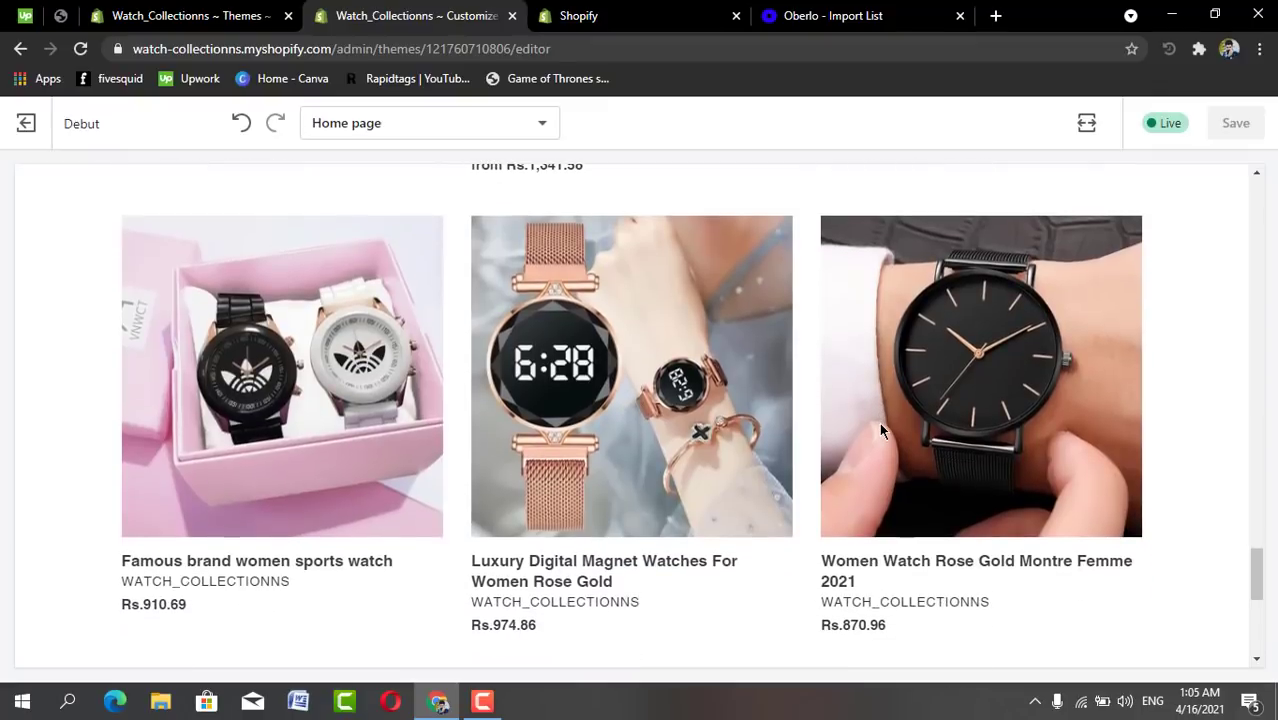
pyautogui.scroll(-5, 897, 401)
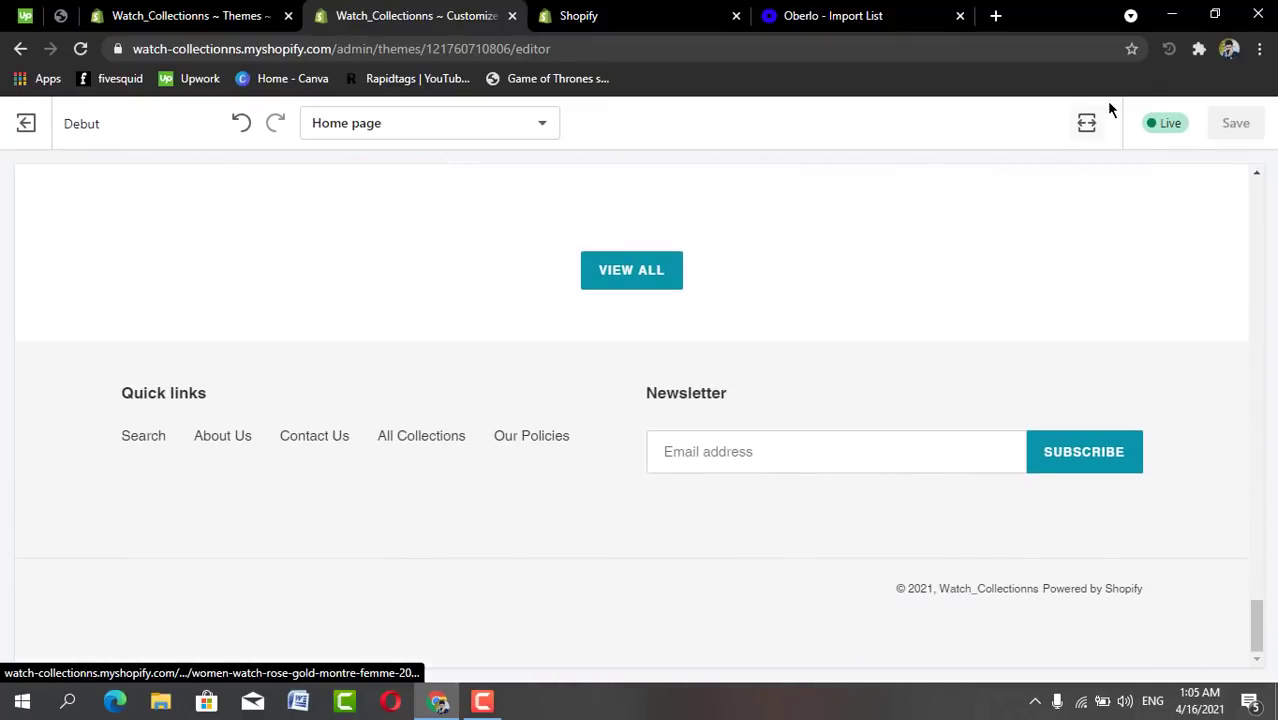
# Switch the preview to Desktop and move the Featured collection section directly below All Collections, above Testimonials.
pyautogui.click(1088, 126)
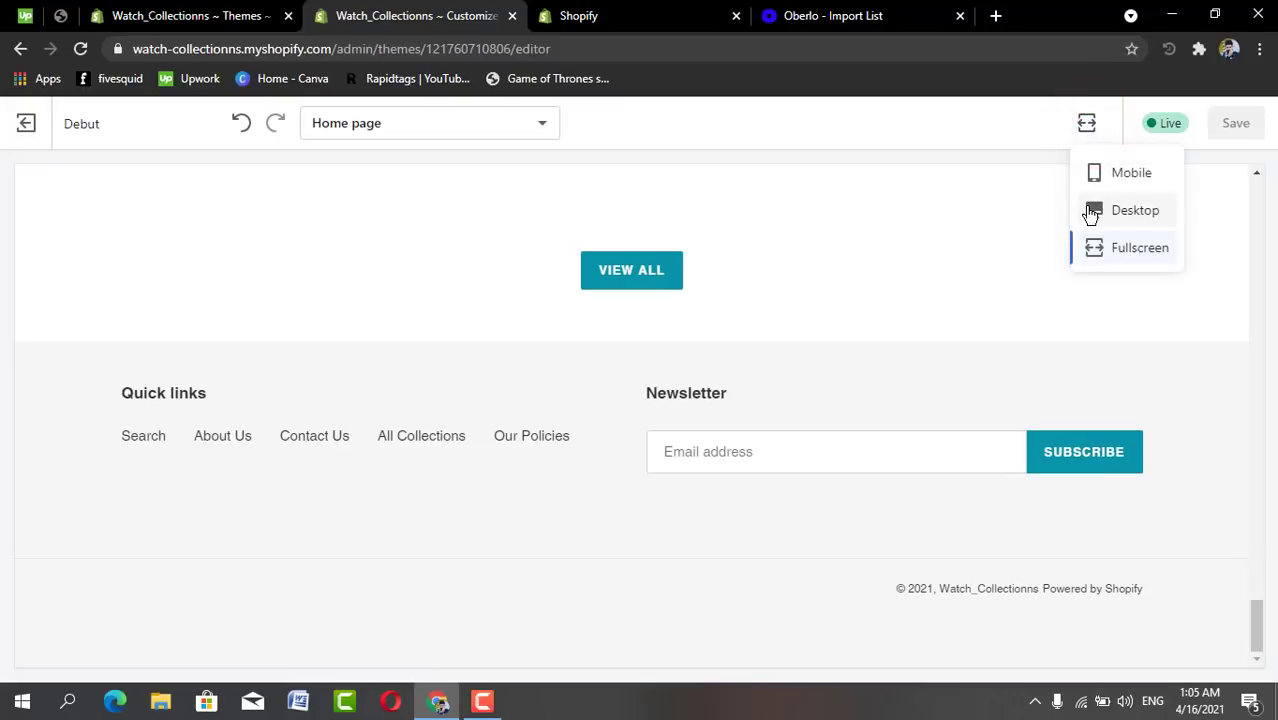
pyautogui.click(1090, 212)
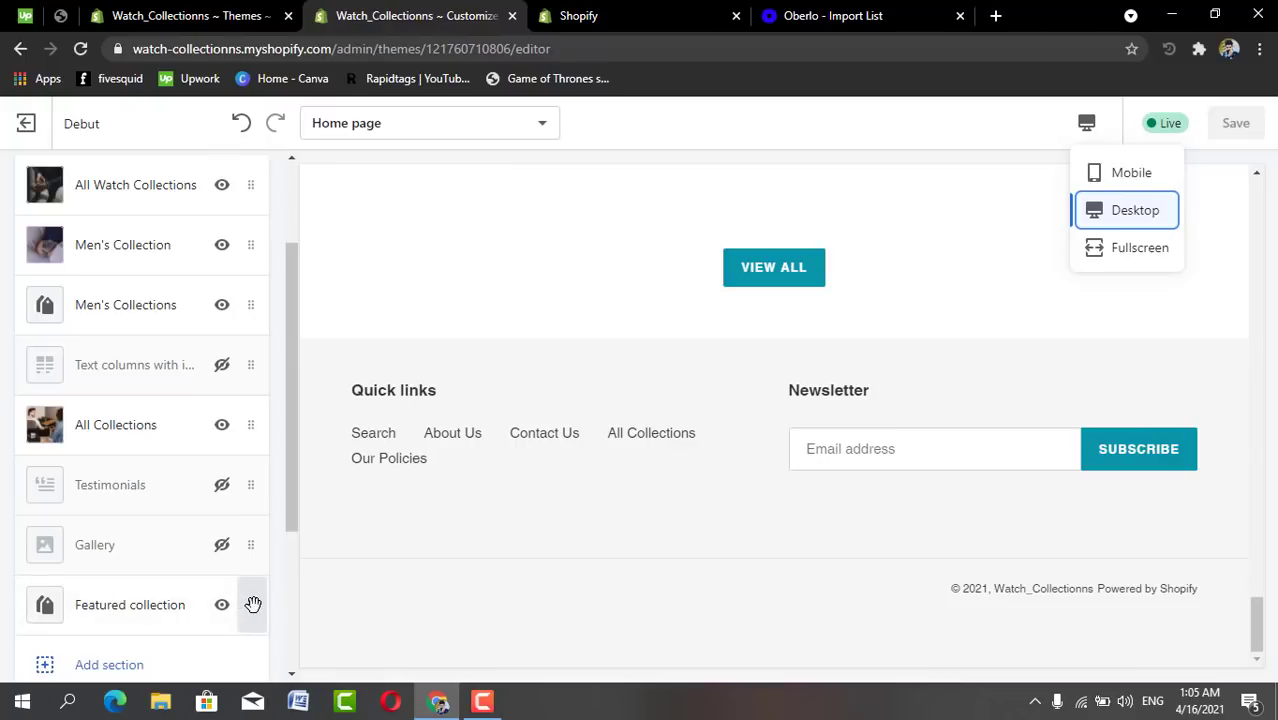
pyautogui.moveTo(253, 604); pyautogui.dragTo(262, 501)
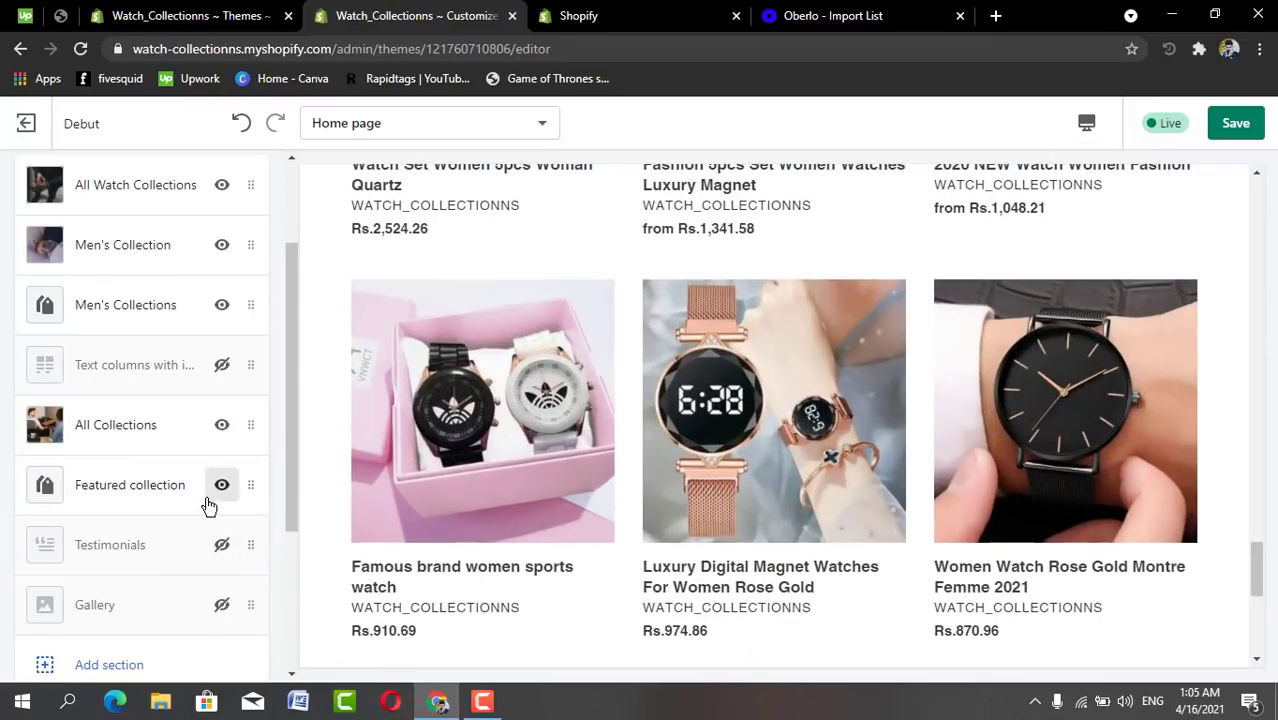
# Change the Featured collection section's heading to "Women's Collection" and save the theme changes.
pyautogui.click(158, 487)
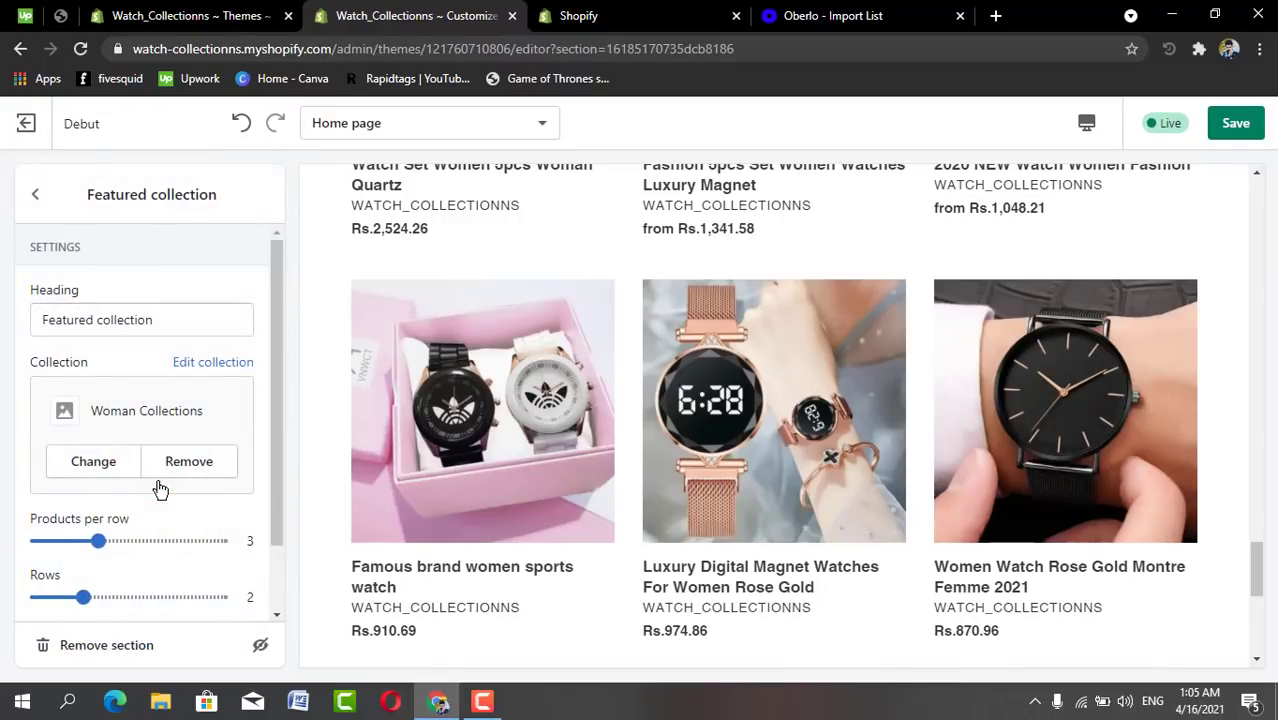
pyautogui.click(181, 322)
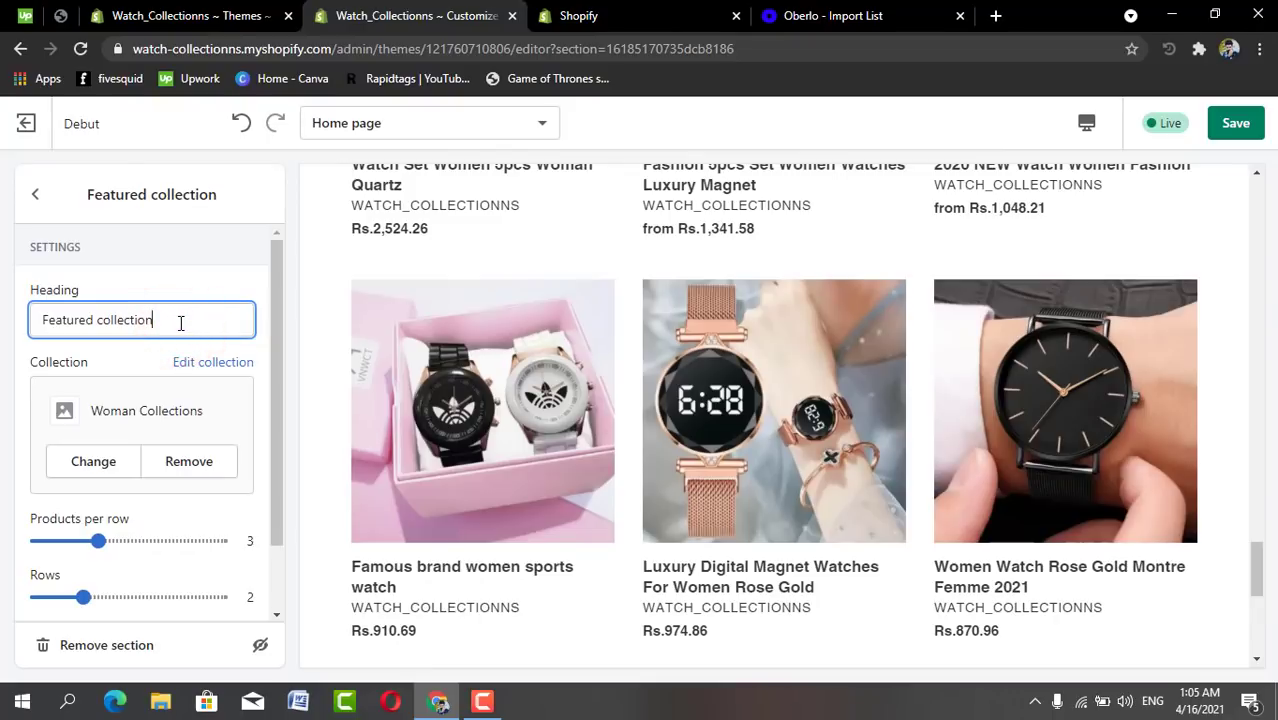
pyautogui.press('BackSpace')
pyautogui.press('BackSpace')
pyautogui.press('BackSpace')
pyautogui.press('BackSpace')
pyautogui.press('BackSpace')
pyautogui.press('BackSpace')
pyautogui.press('BackSpace')
pyautogui.press('BackSpace')
pyautogui.press('BackSpace')
pyautogui.press('BackSpace')
pyautogui.press('BackSpace')
pyautogui.press('BackSpace')
pyautogui.press('BackSpace')
pyautogui.press('BackSpace')
pyautogui.press('BackSpace')
pyautogui.press('BackSpace')
pyautogui.press('BackSpace')
pyautogui.press('BackSpace')
pyautogui.press('BackSpace')
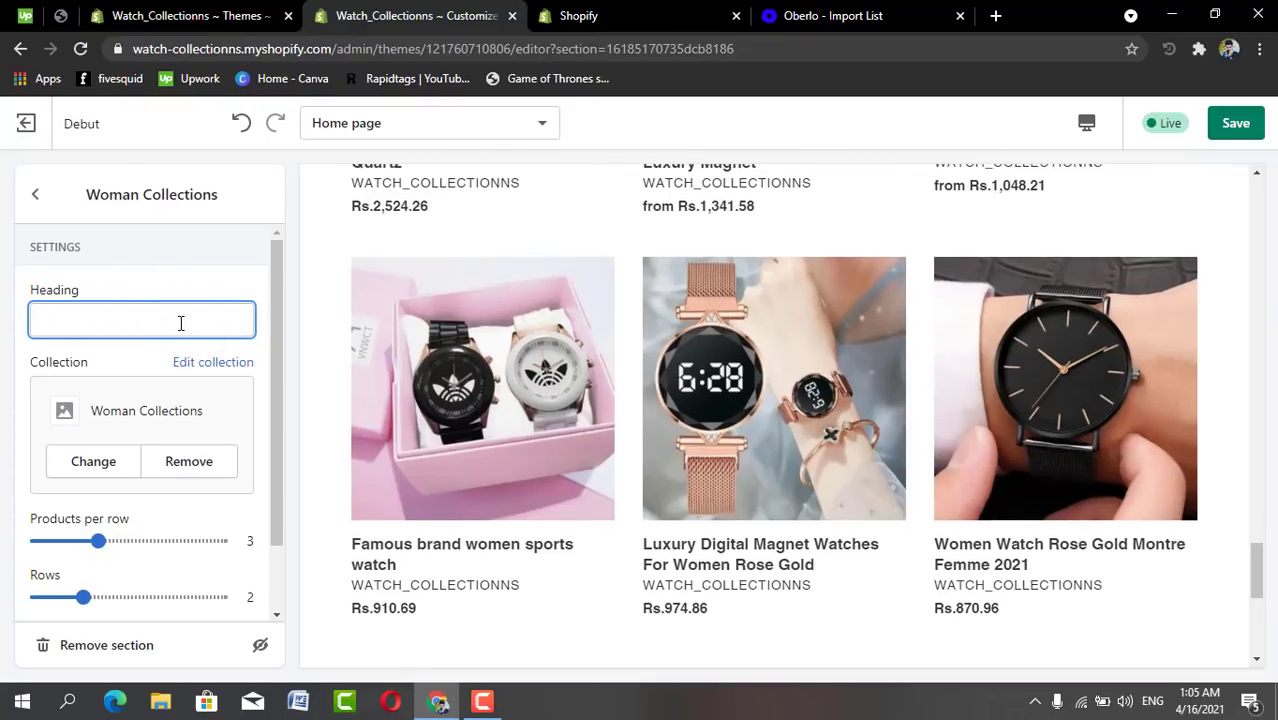
pyautogui.write('Wo')
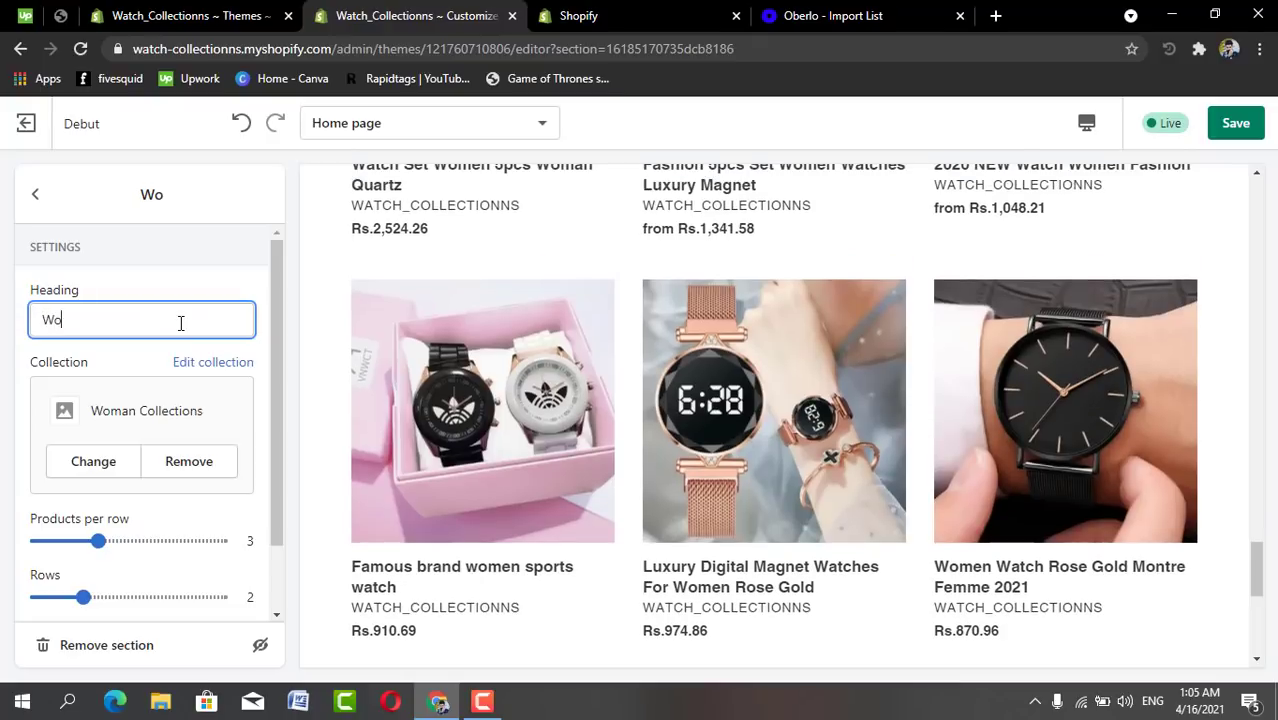
pyautogui.write('mens')
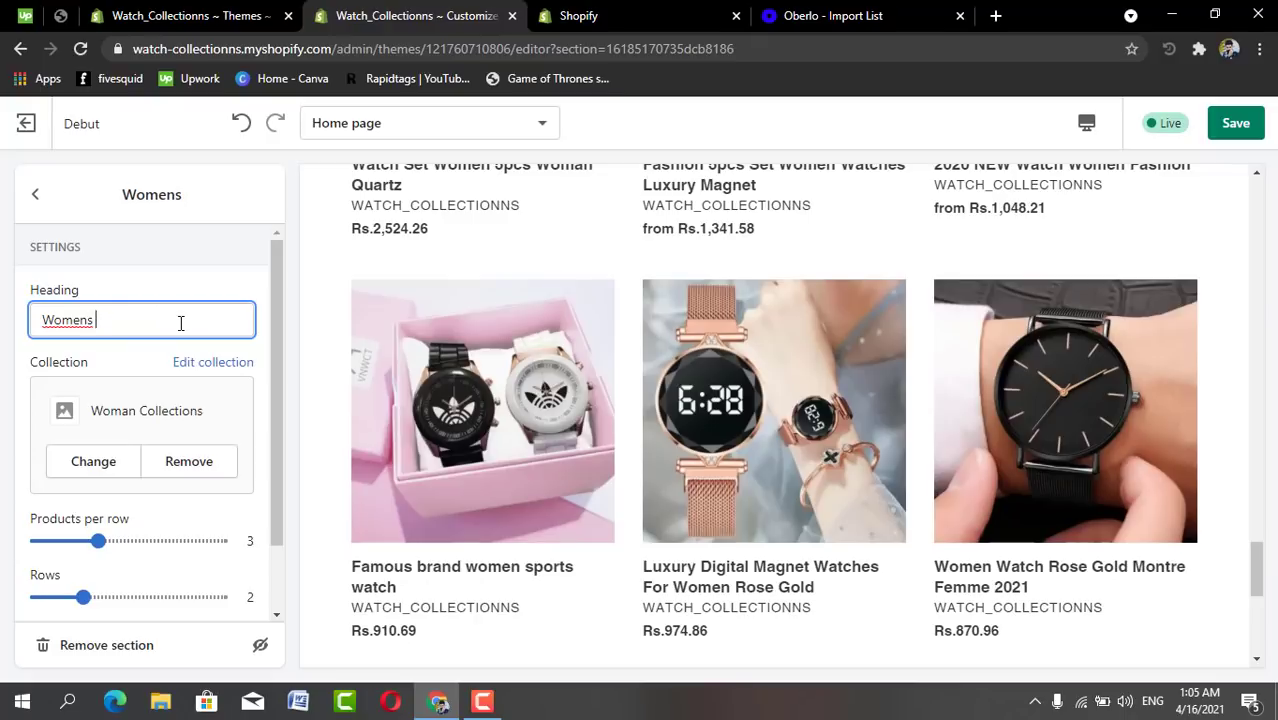
pyautogui.write(' Colle')
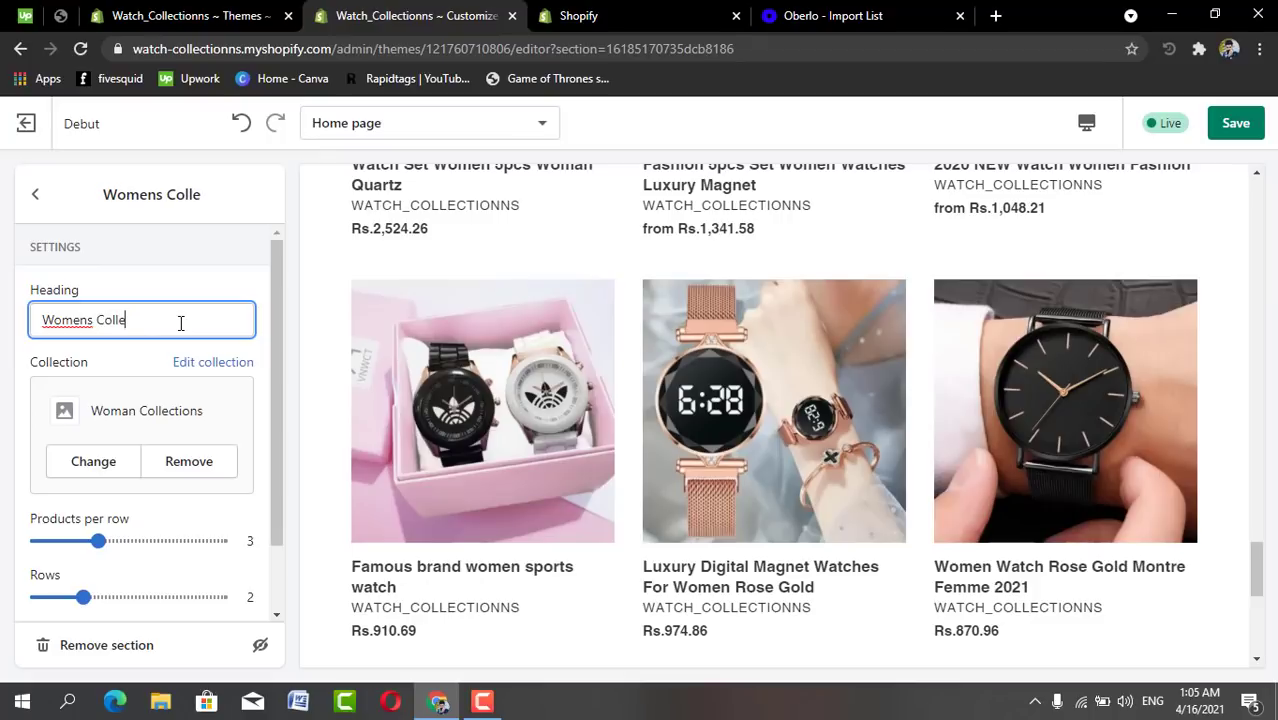
pyautogui.write('ction')
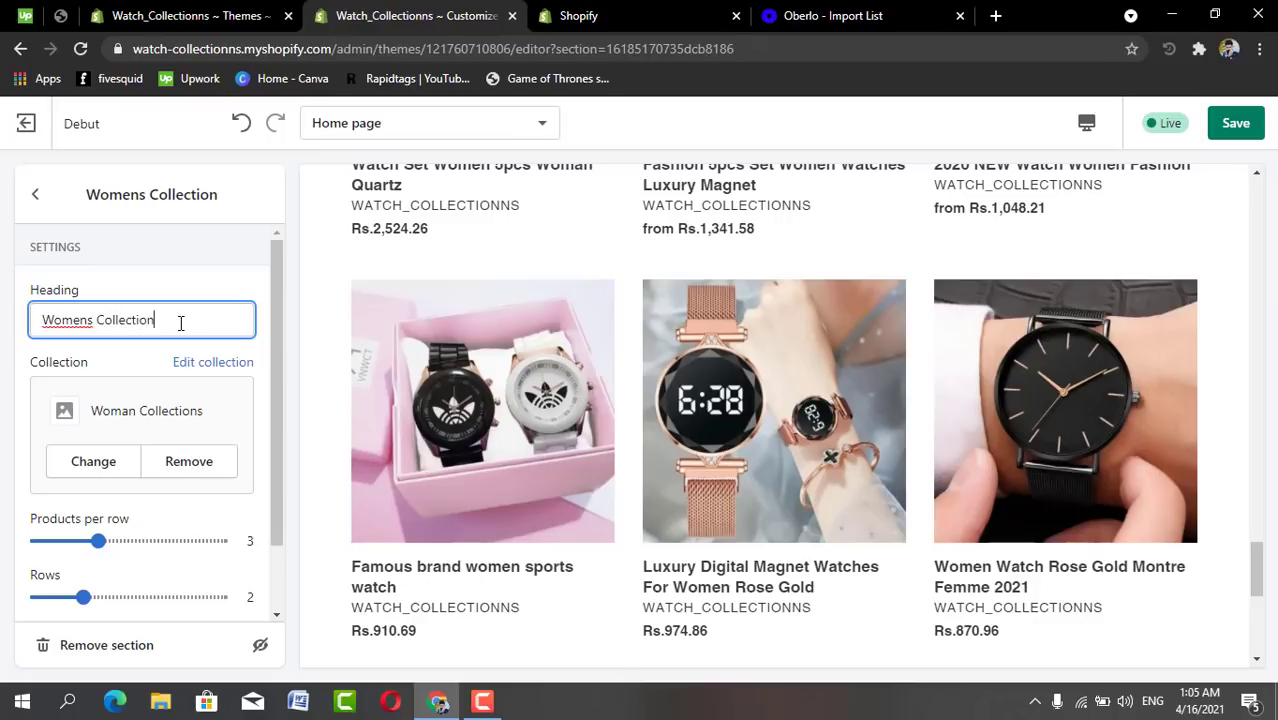
pyautogui.rightClick(77, 325)
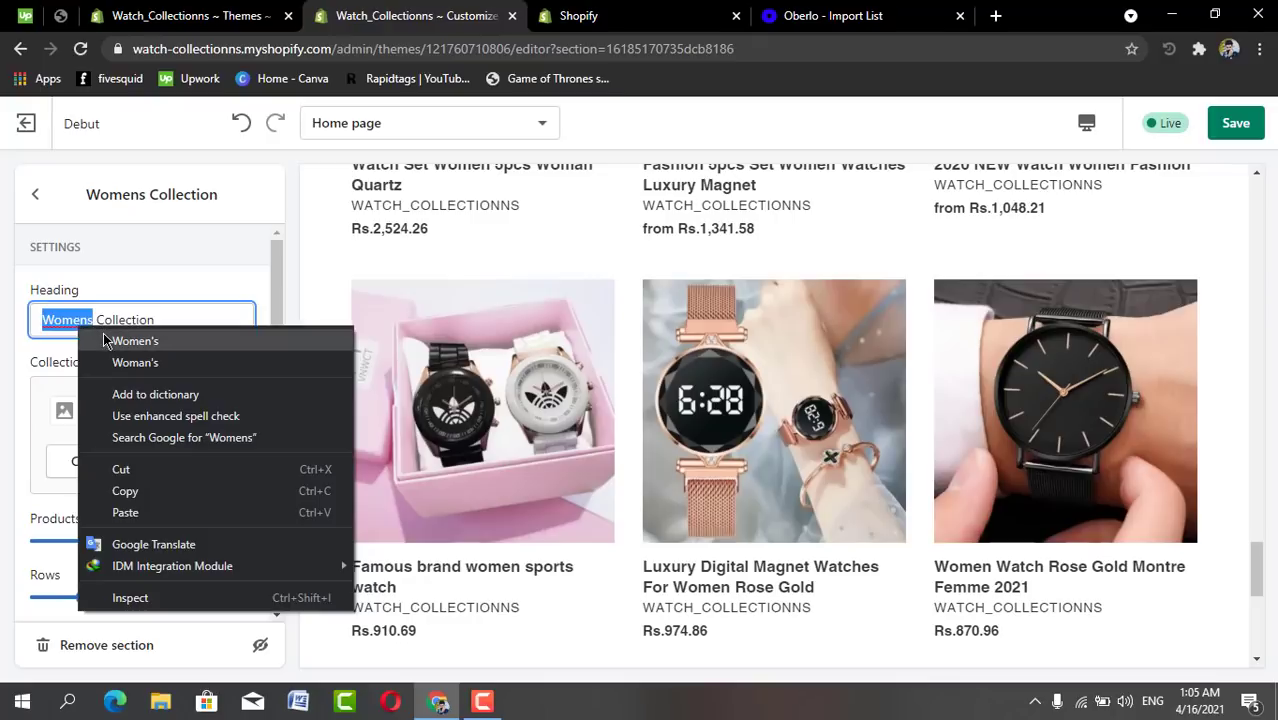
pyautogui.click(105, 338)
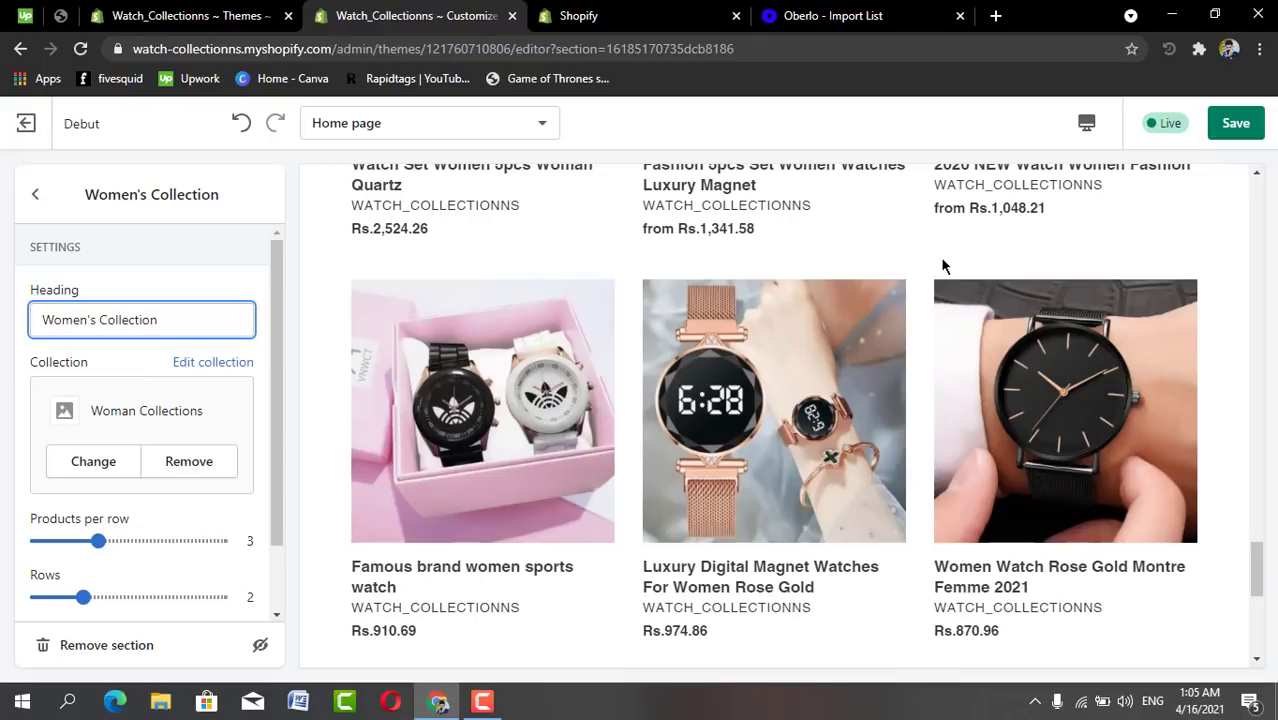
pyautogui.click(1240, 122)
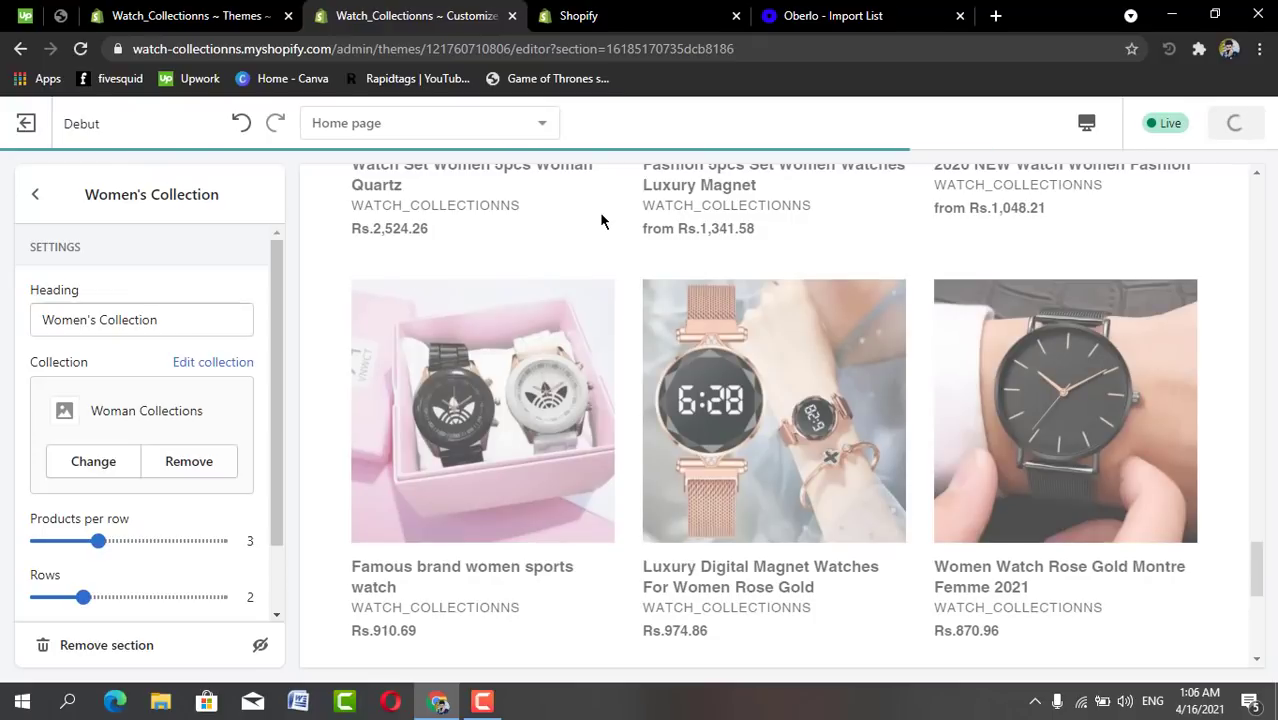
pyautogui.scroll(-5, 375, 430)
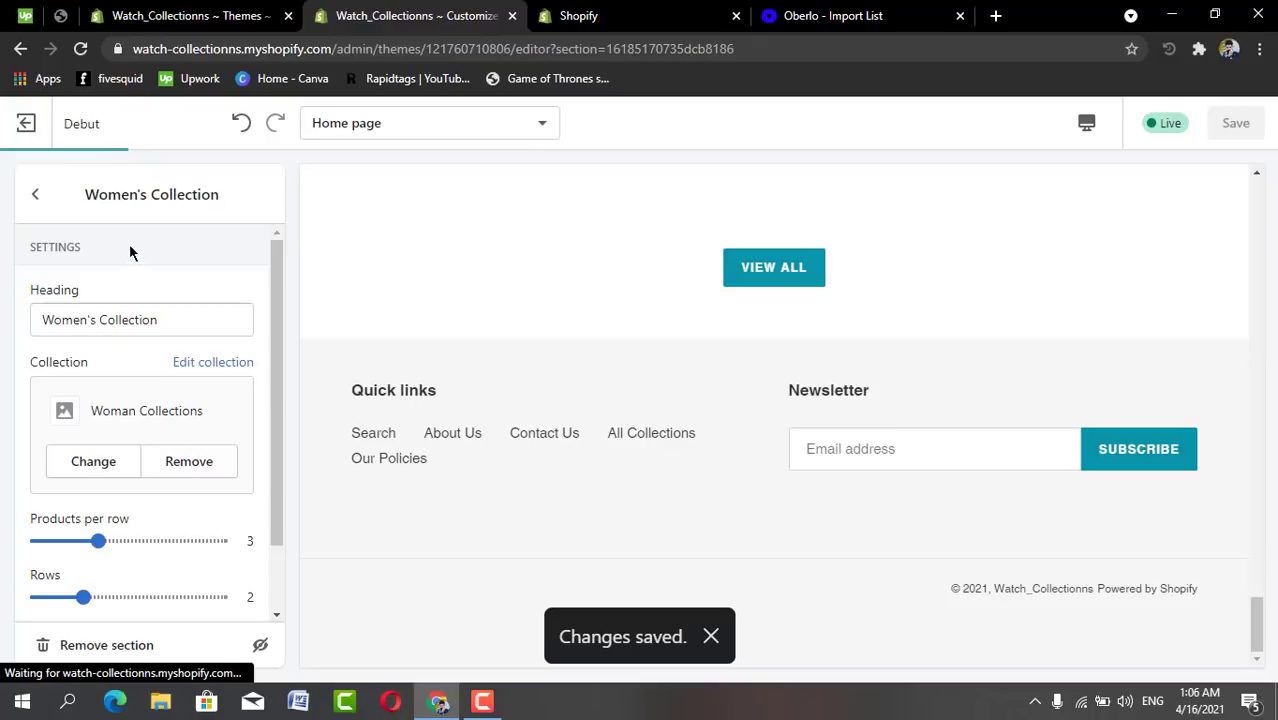
# Move the Gallery section above Testimonials, directly below Women's Collection, and make it visible on the home page.
pyautogui.click(37, 203)
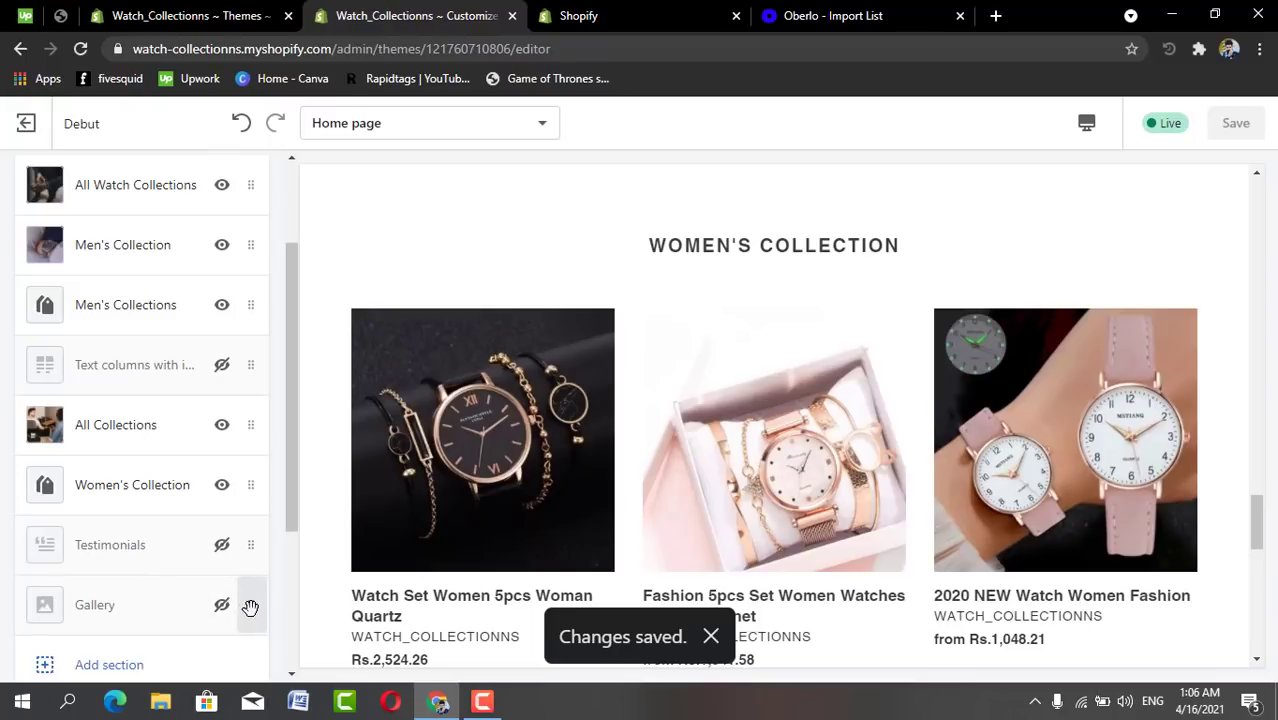
pyautogui.moveTo(250, 607); pyautogui.dragTo(255, 548)
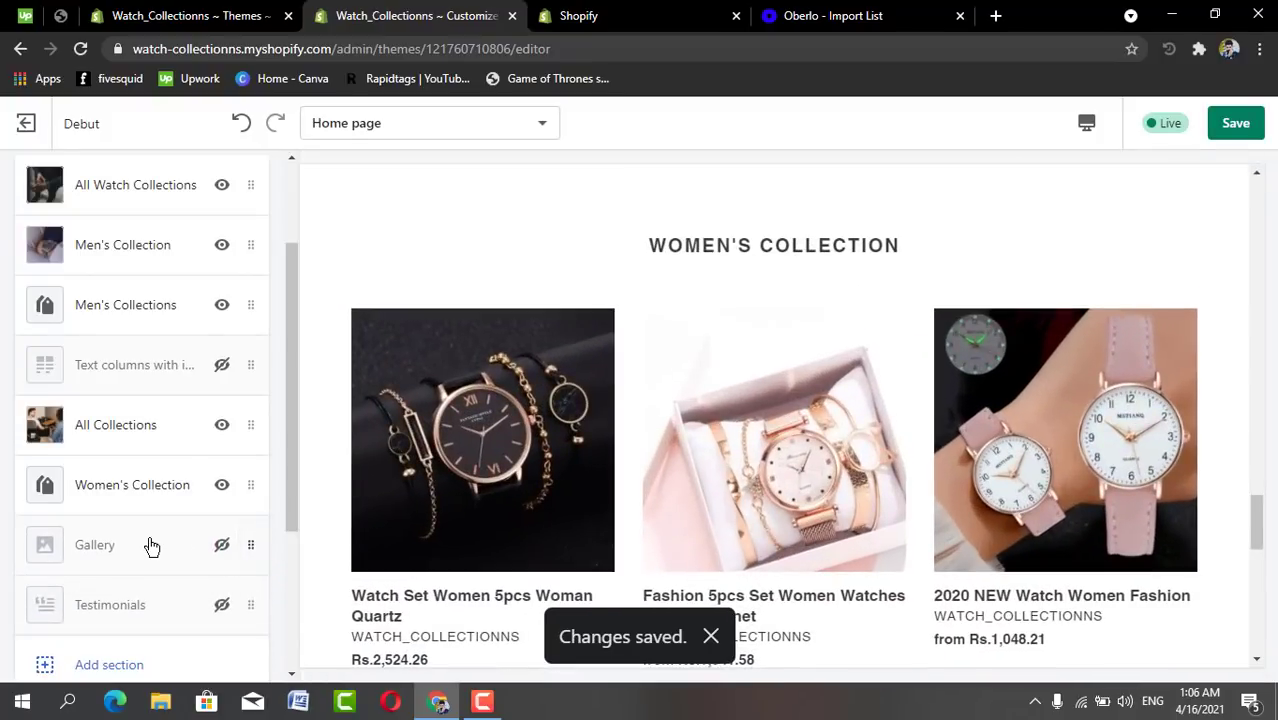
pyautogui.click(223, 550)
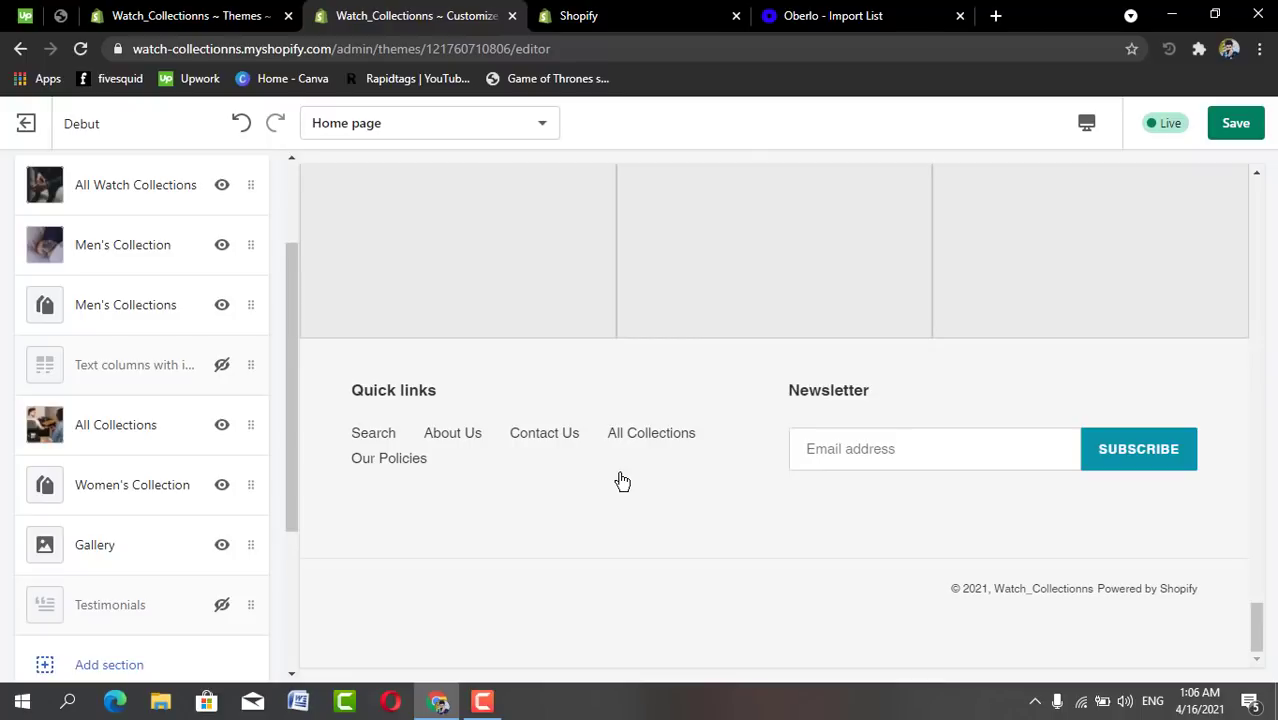
pyautogui.scroll(1, 621, 482)
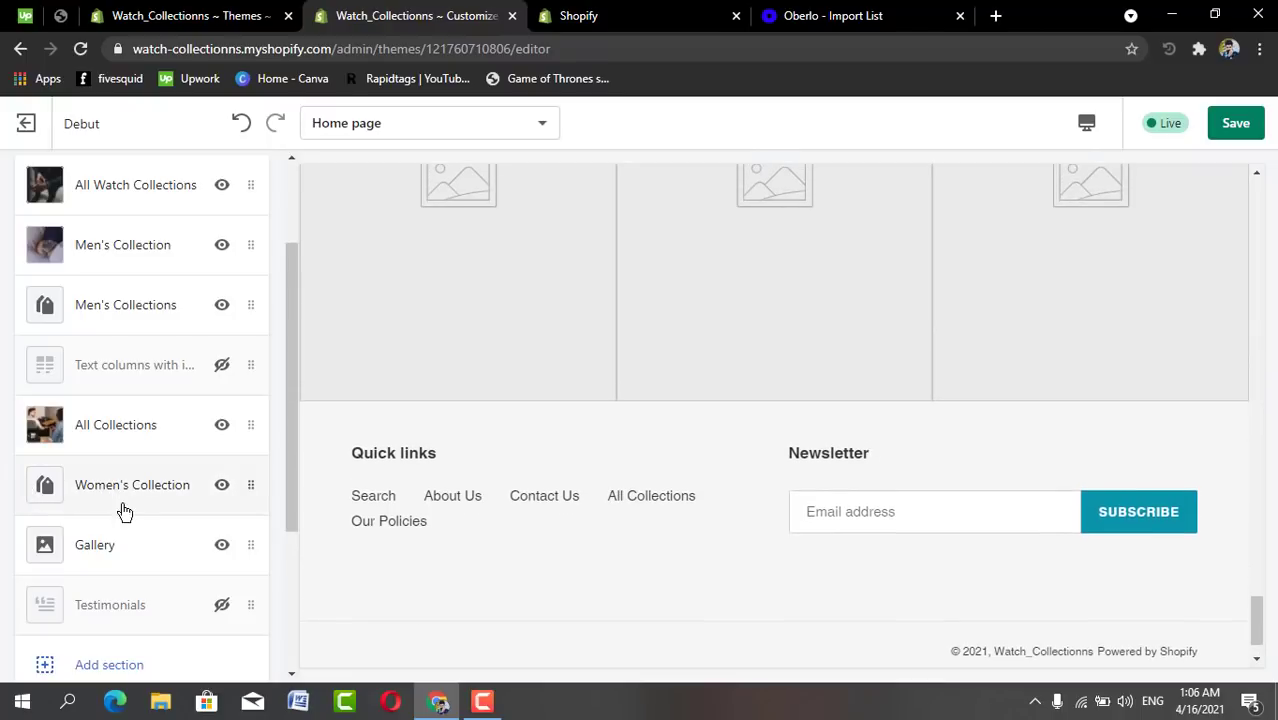
# Open the Gallery section's first image block and search the free images for "watch".
pyautogui.click(118, 563)
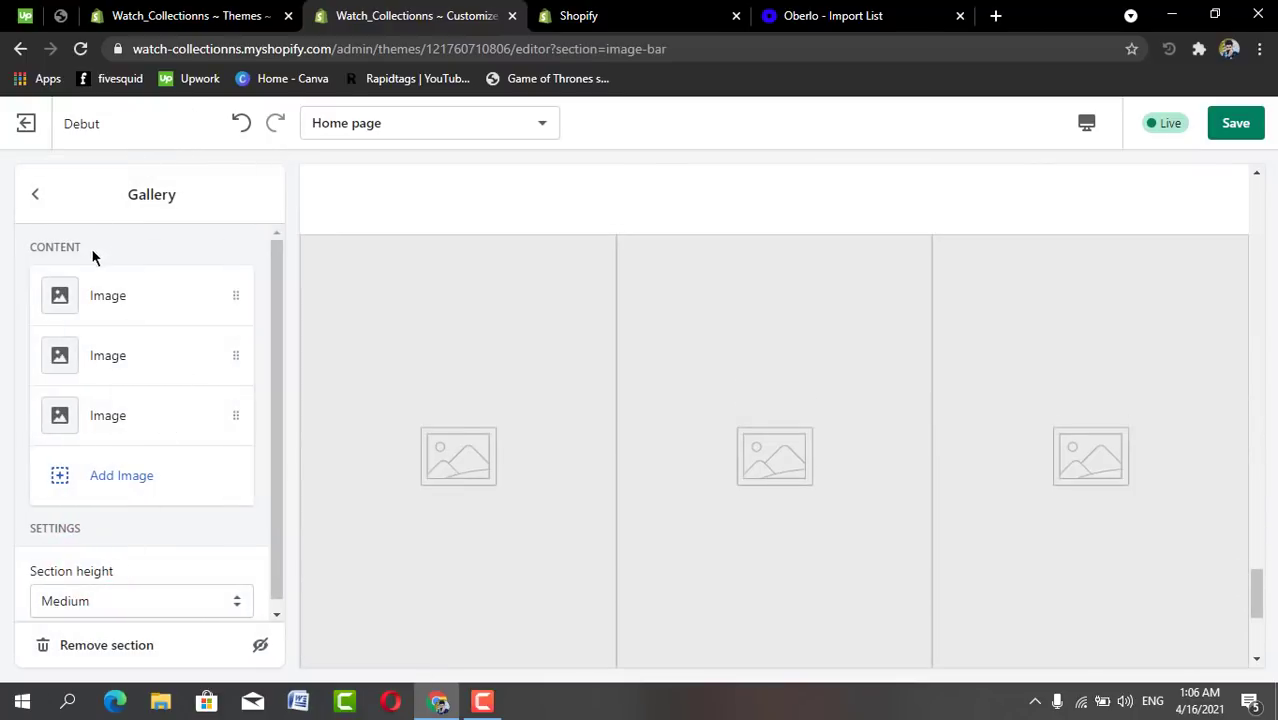
pyautogui.click(136, 289)
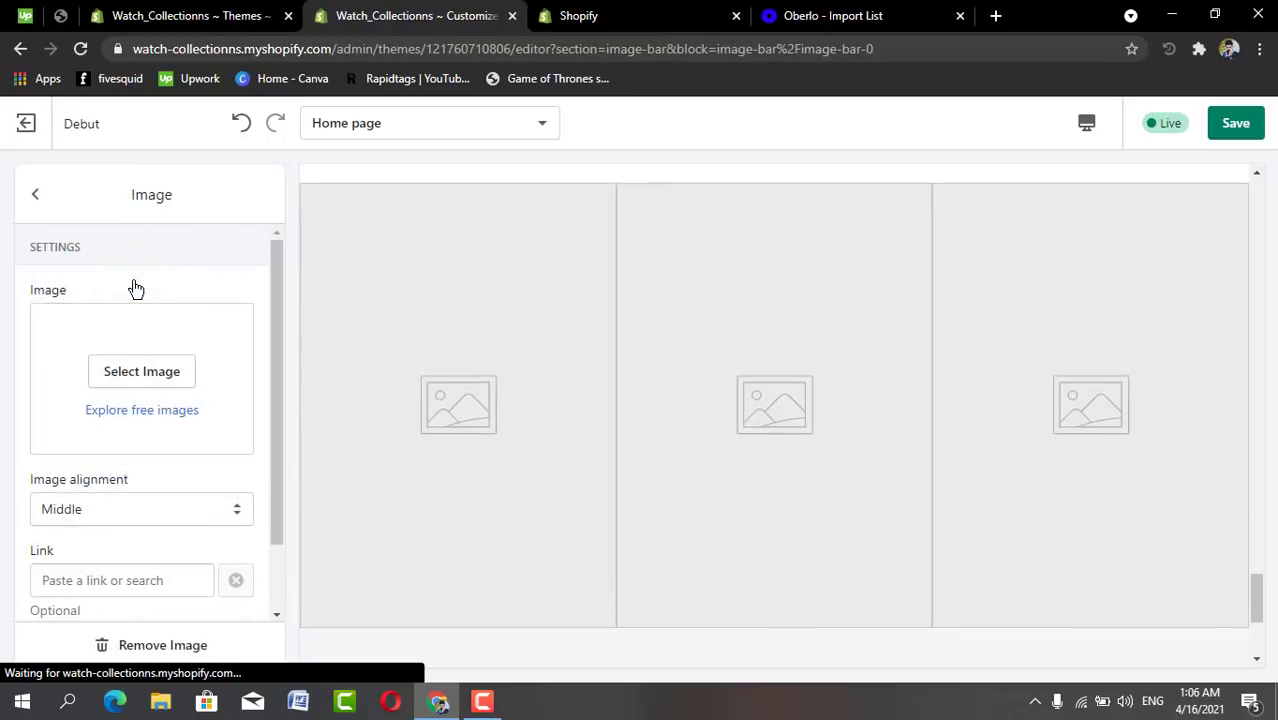
pyautogui.click(114, 390)
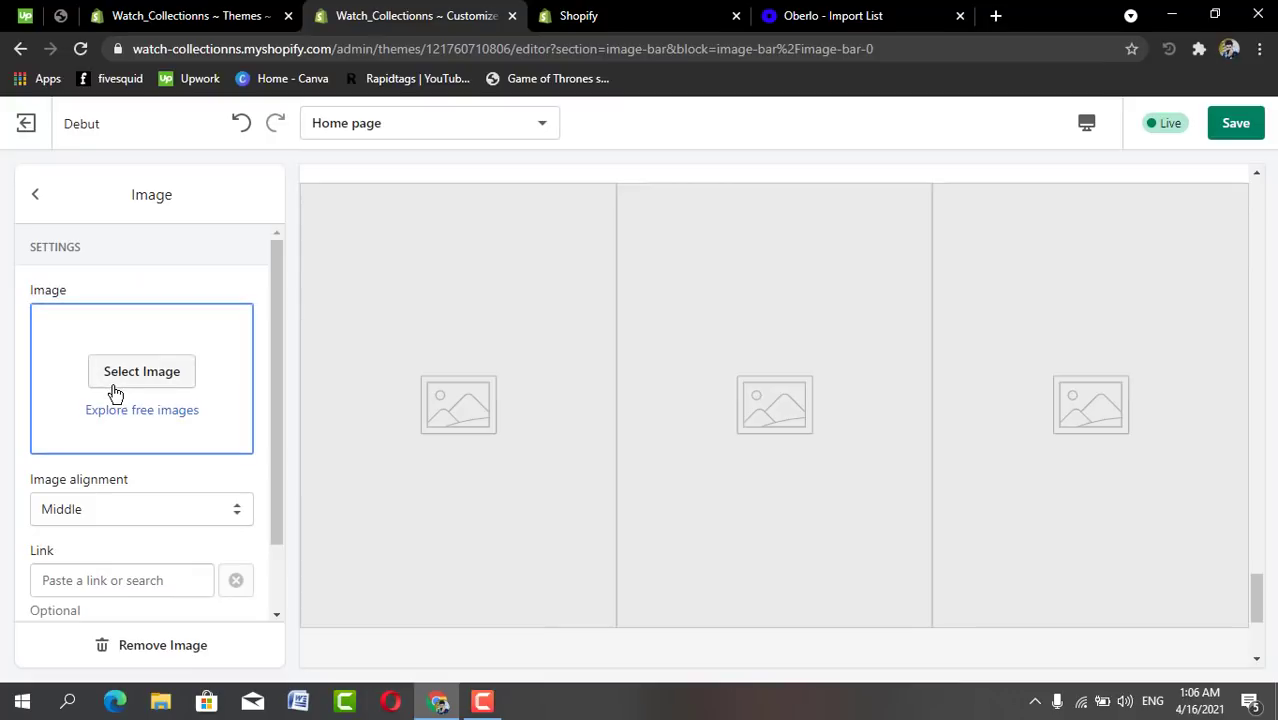
pyautogui.click(136, 384)
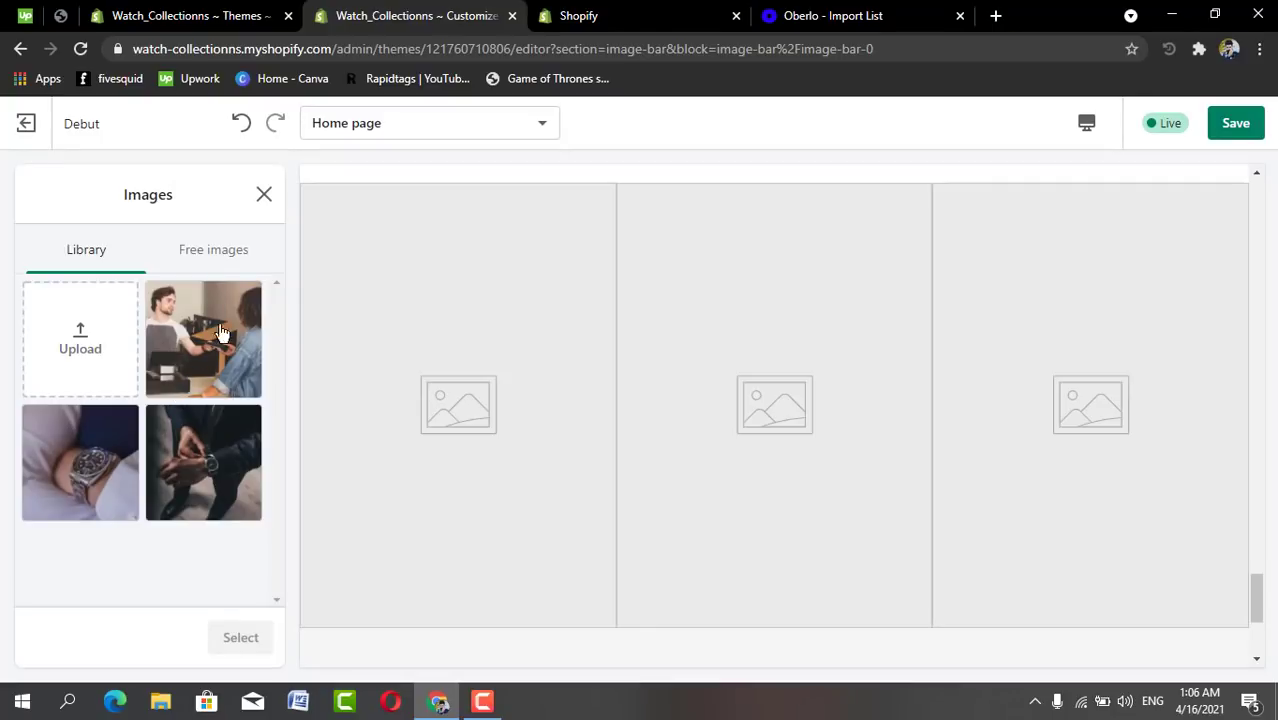
pyautogui.click(252, 246)
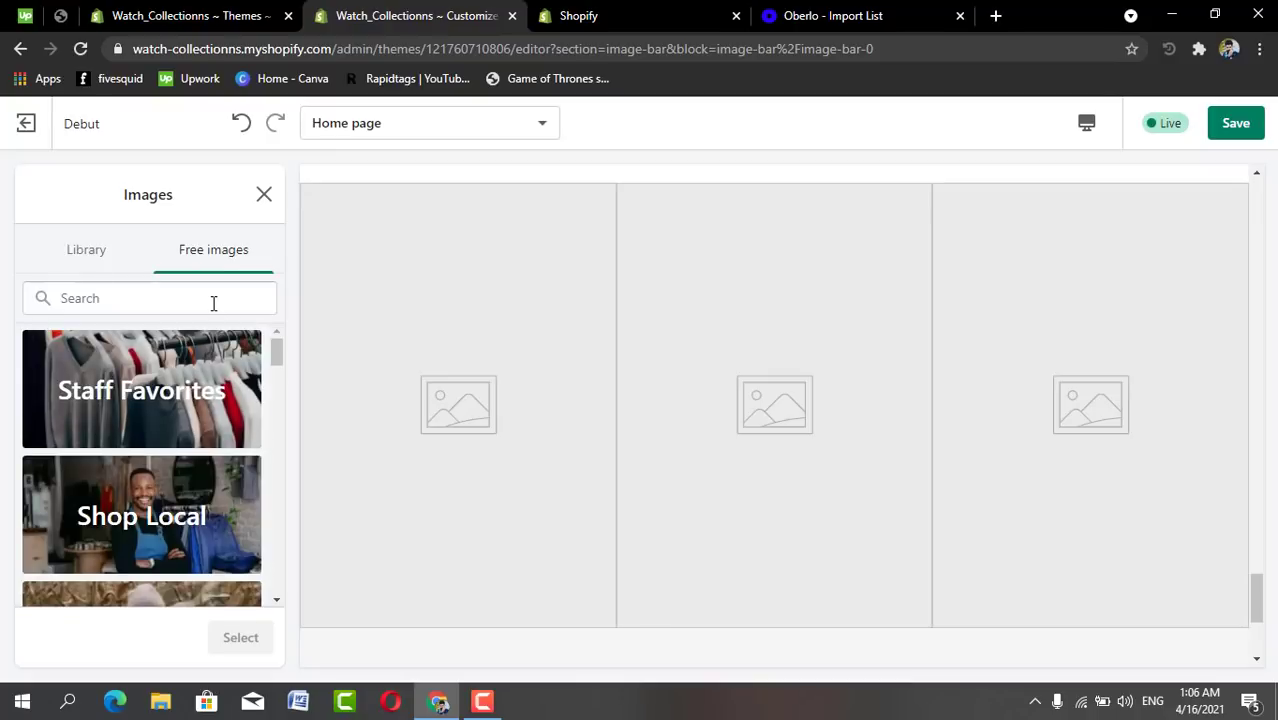
pyautogui.click(213, 300)
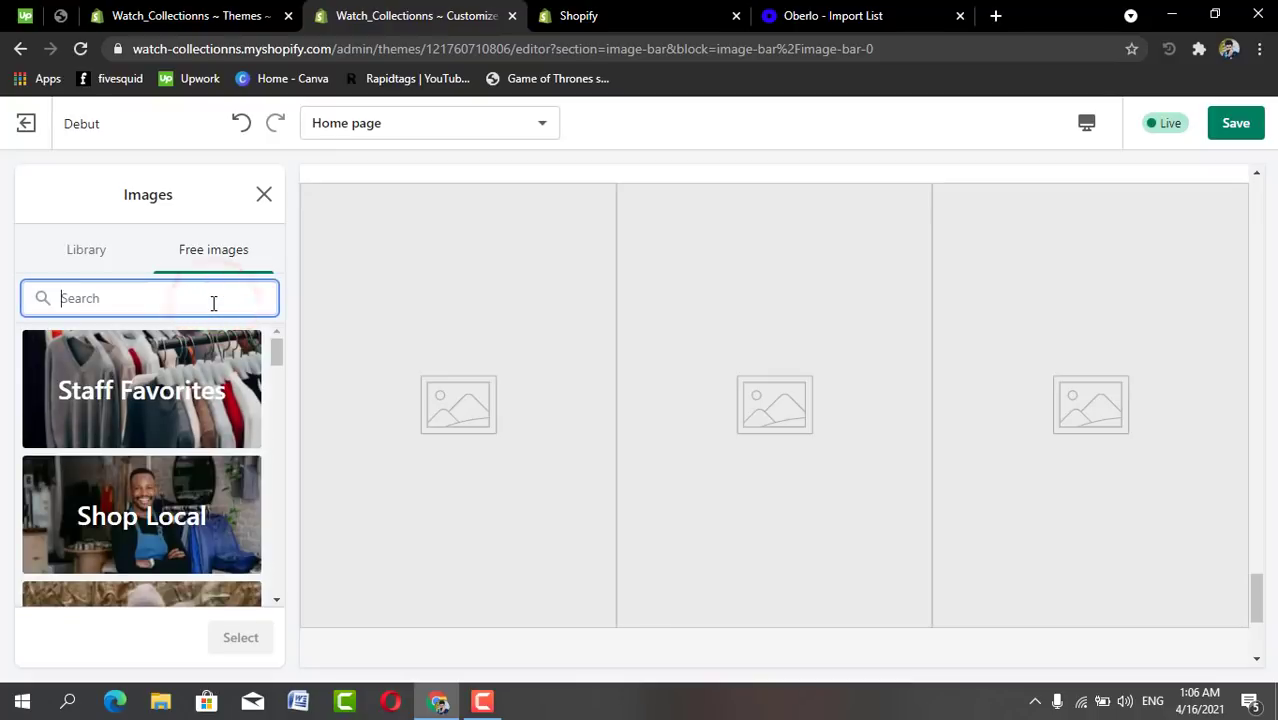
pyautogui.write('watch')
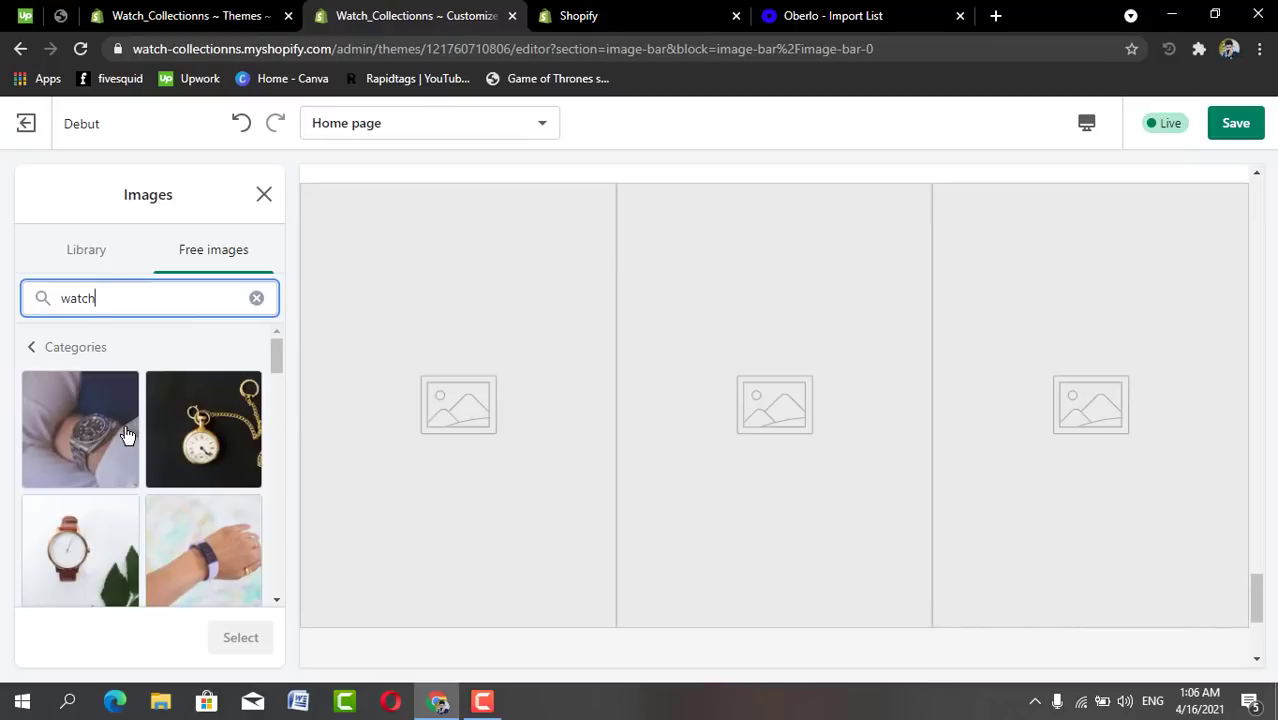
# Fill the first gallery image with the free photo of a gold-cased wooden watch on a wrist and return to the Gallery settings.
pyautogui.scroll(-5, 129, 425)
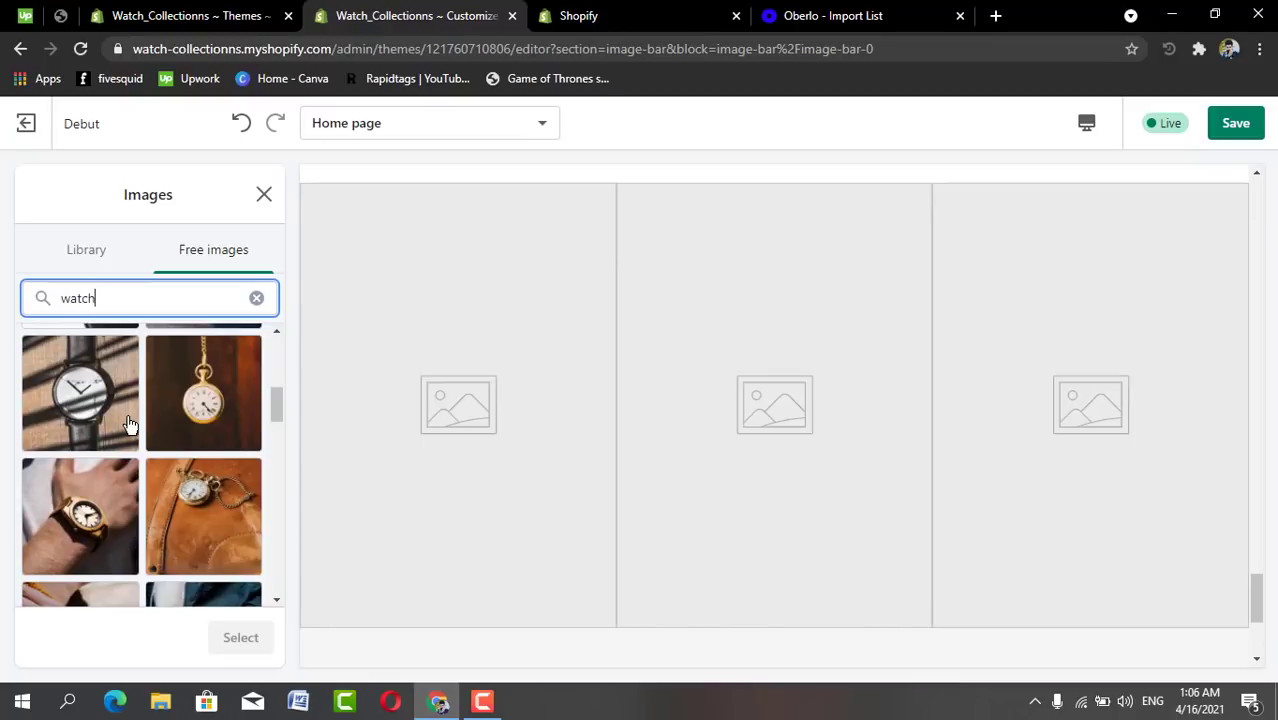
pyautogui.click(84, 507)
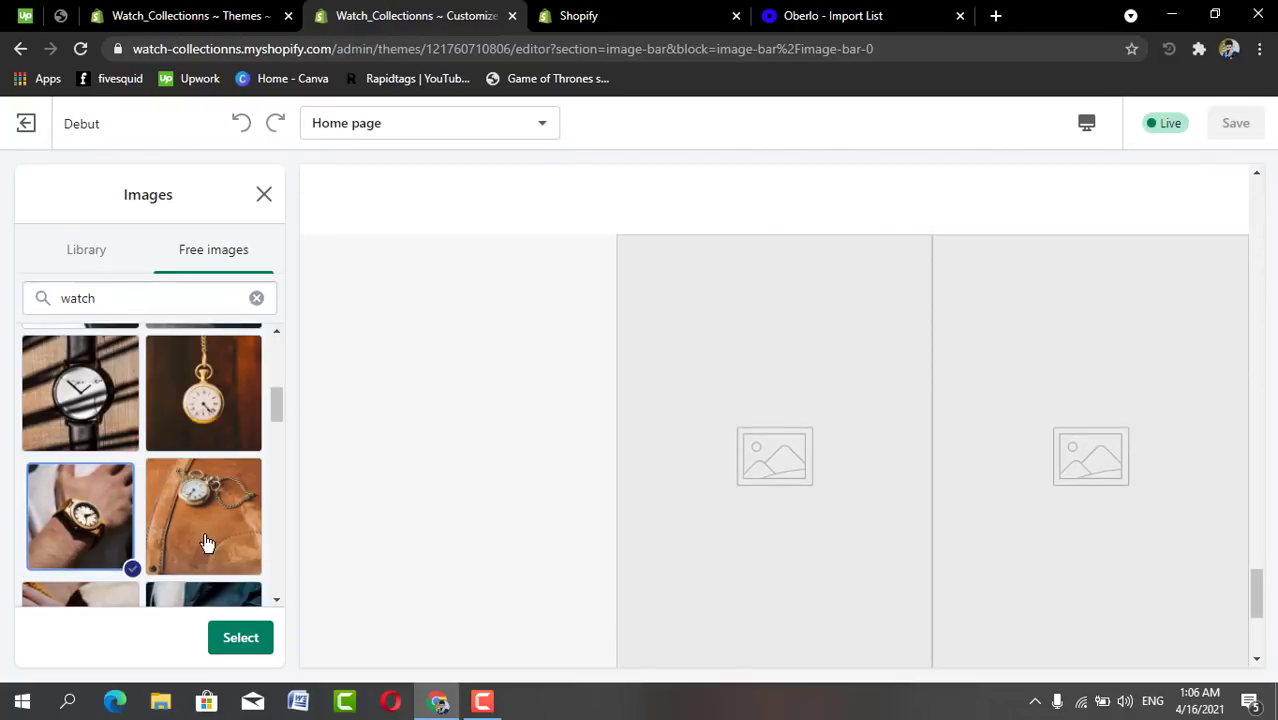
pyautogui.click(223, 630)
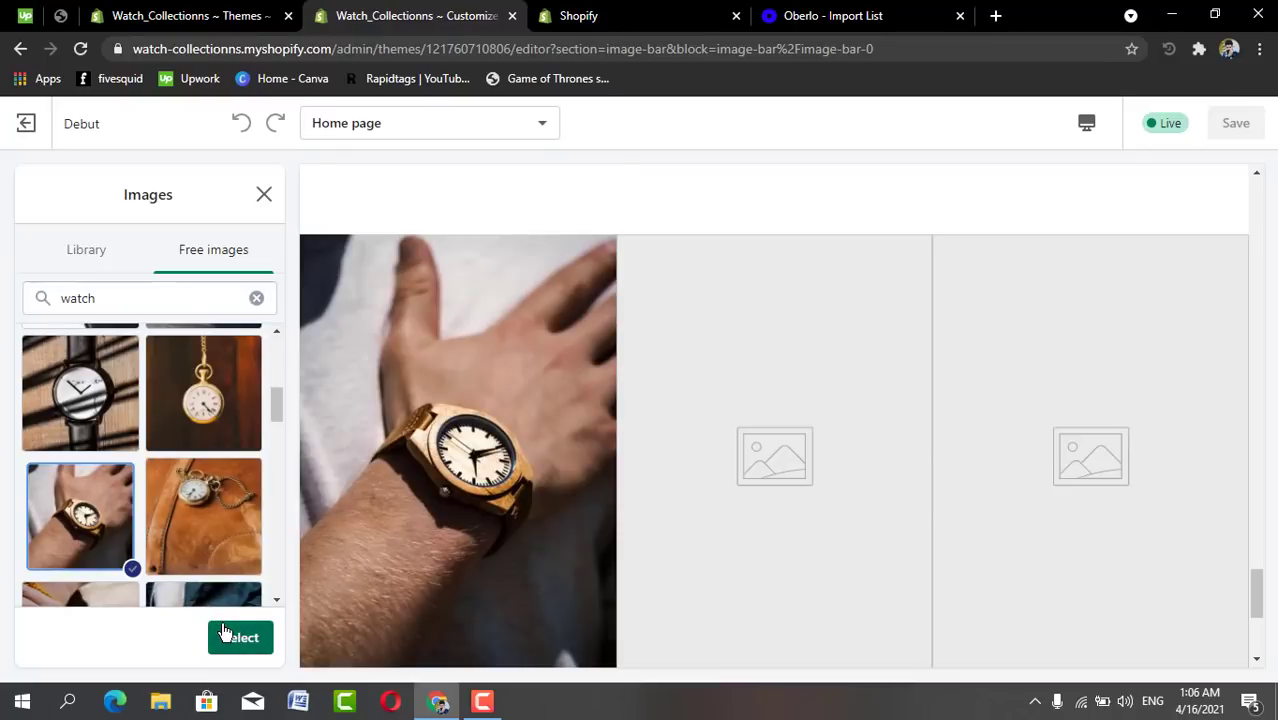
pyautogui.click(233, 640)
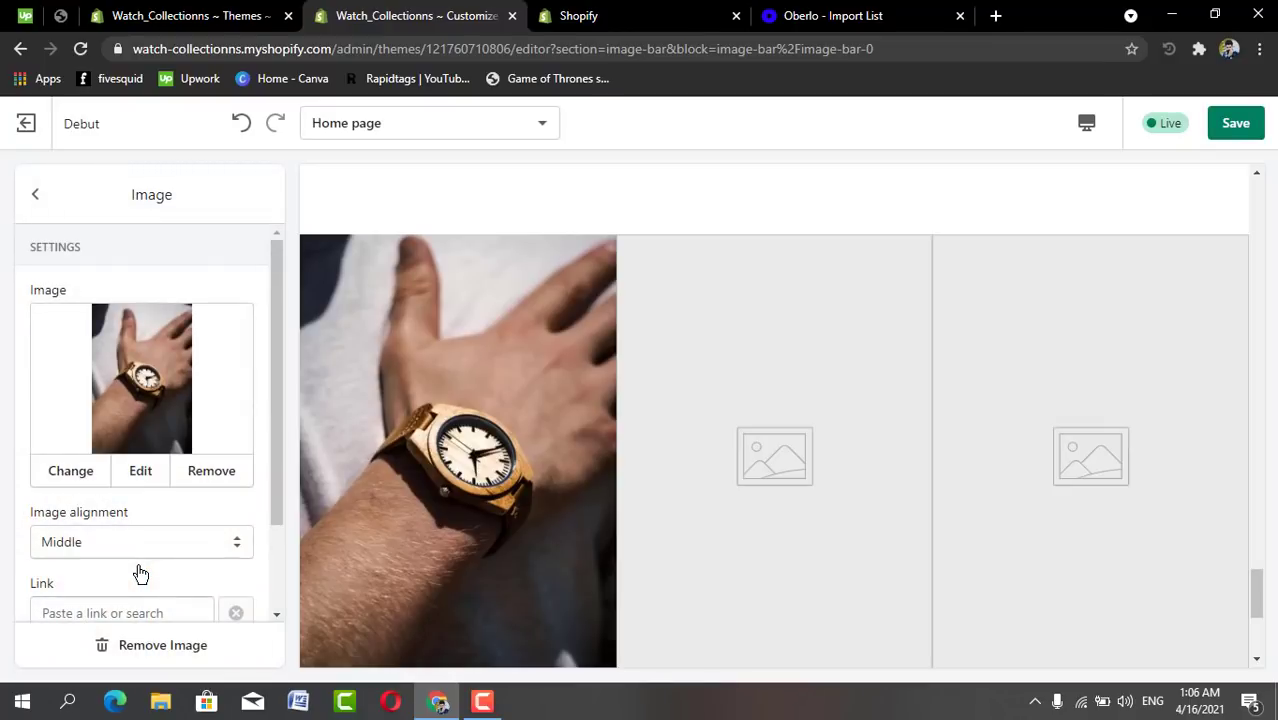
pyautogui.scroll(-2, 140, 573)
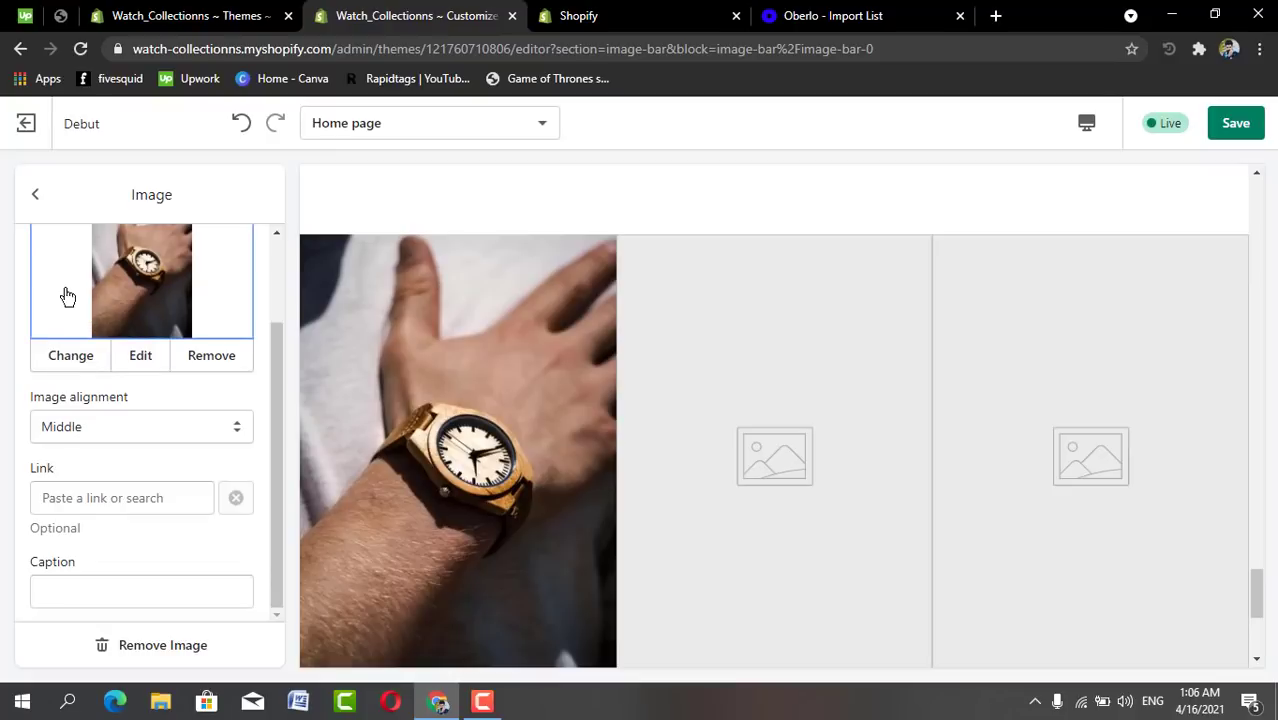
pyautogui.click(36, 196)
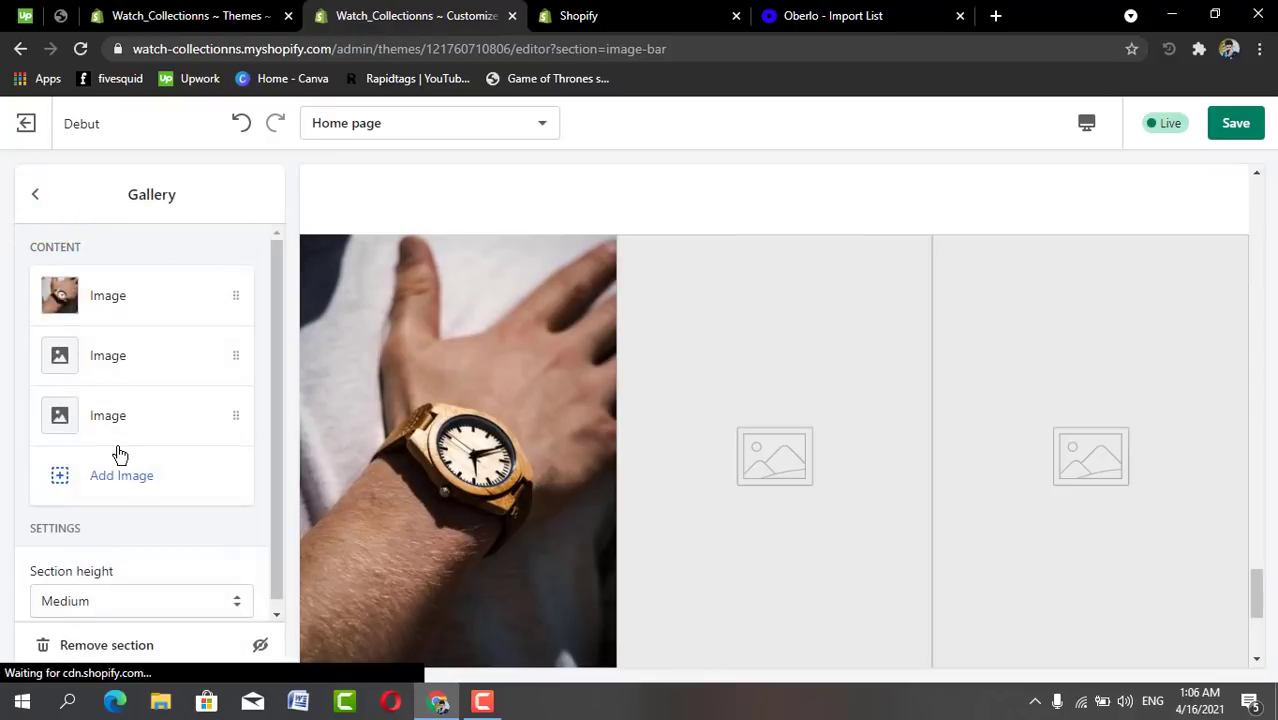
# Open the Gallery section's second image block and search the free images for "watch".
pyautogui.click(192, 372)
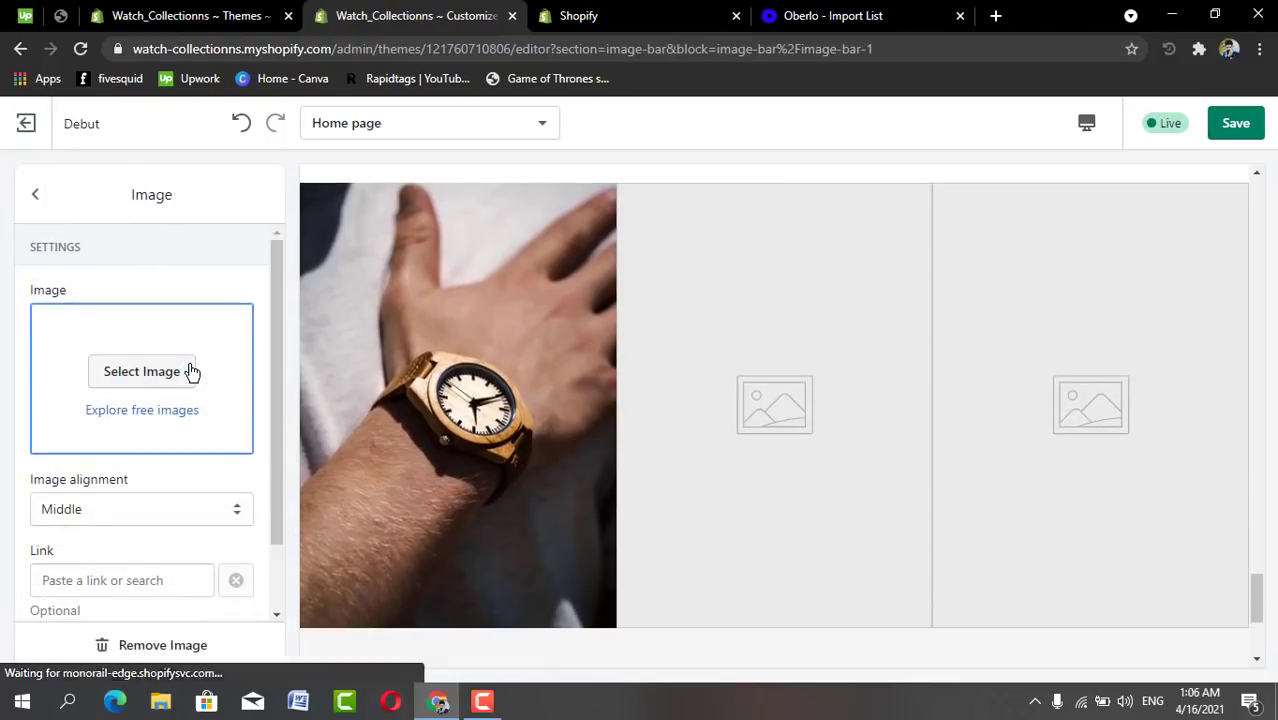
pyautogui.click(192, 372)
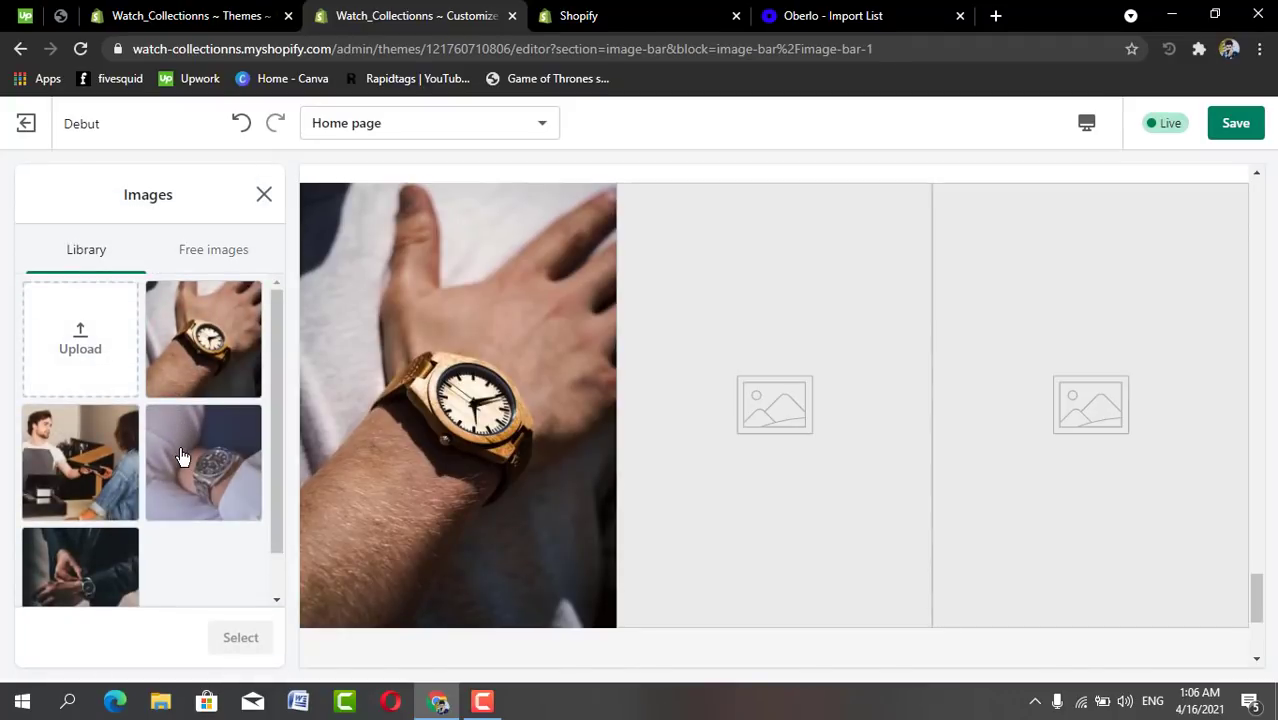
pyautogui.click(234, 260)
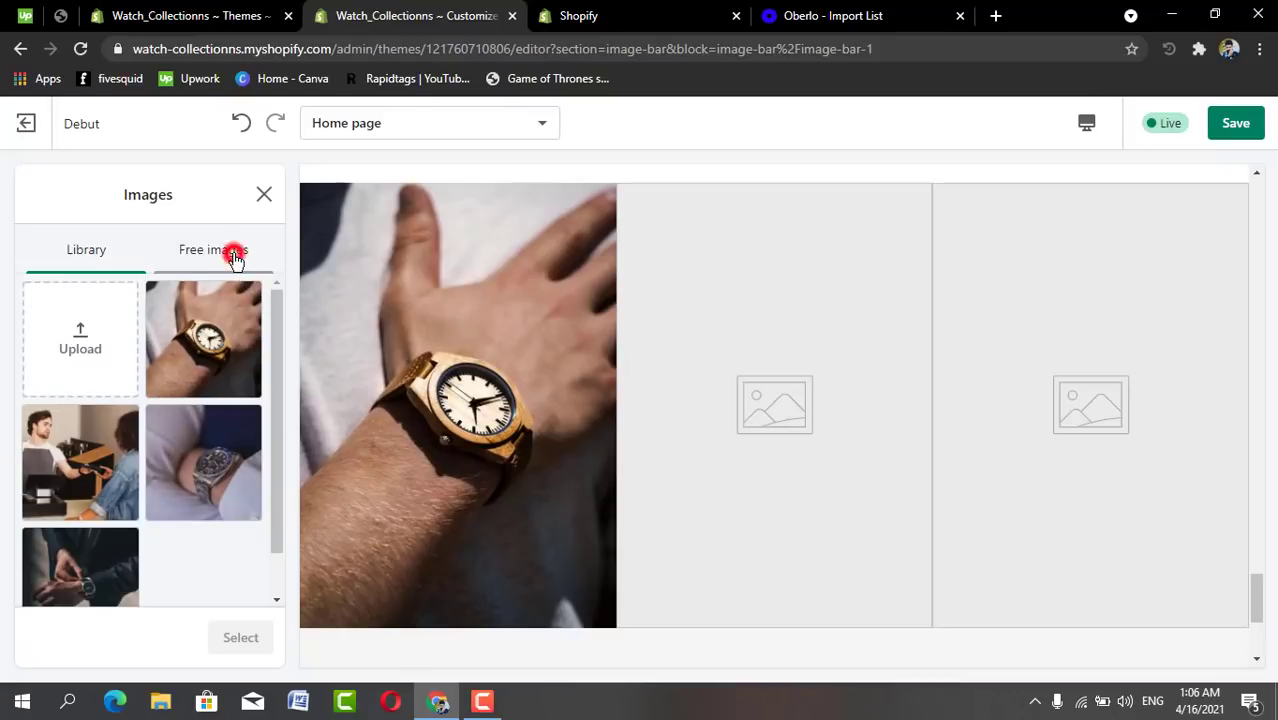
pyautogui.click(233, 253)
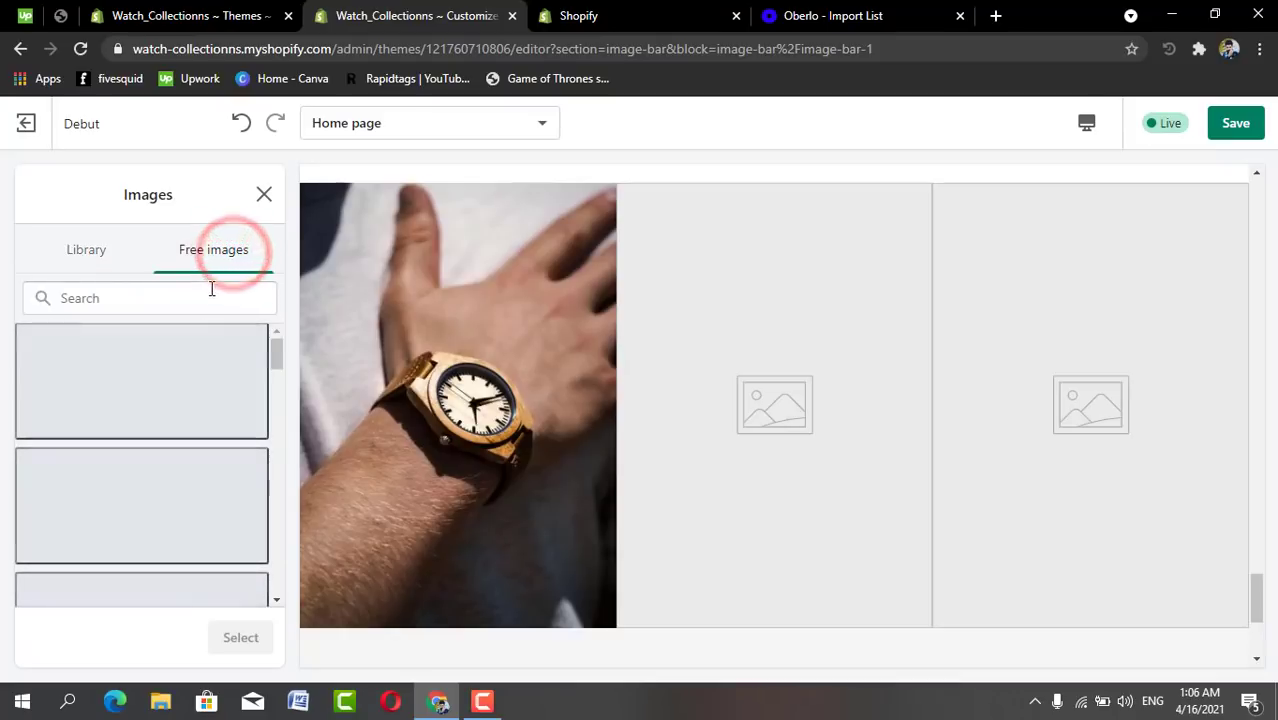
pyautogui.click(211, 292)
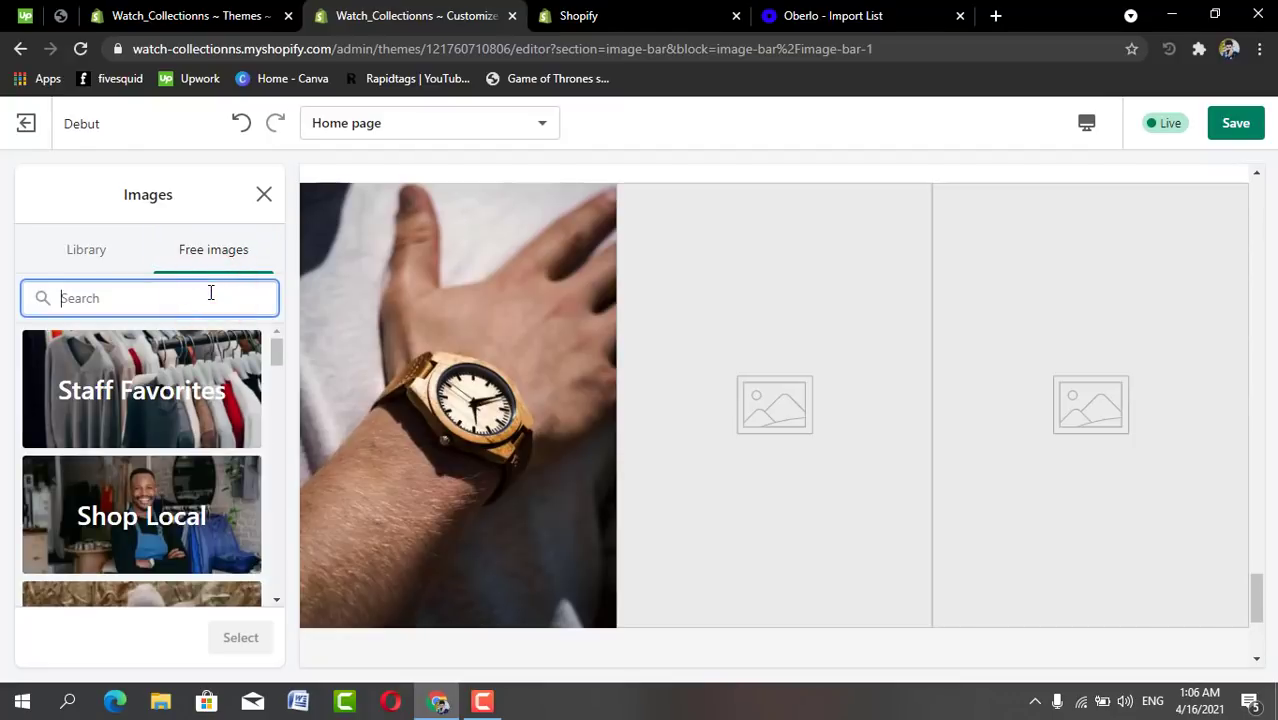
pyautogui.write('watch')
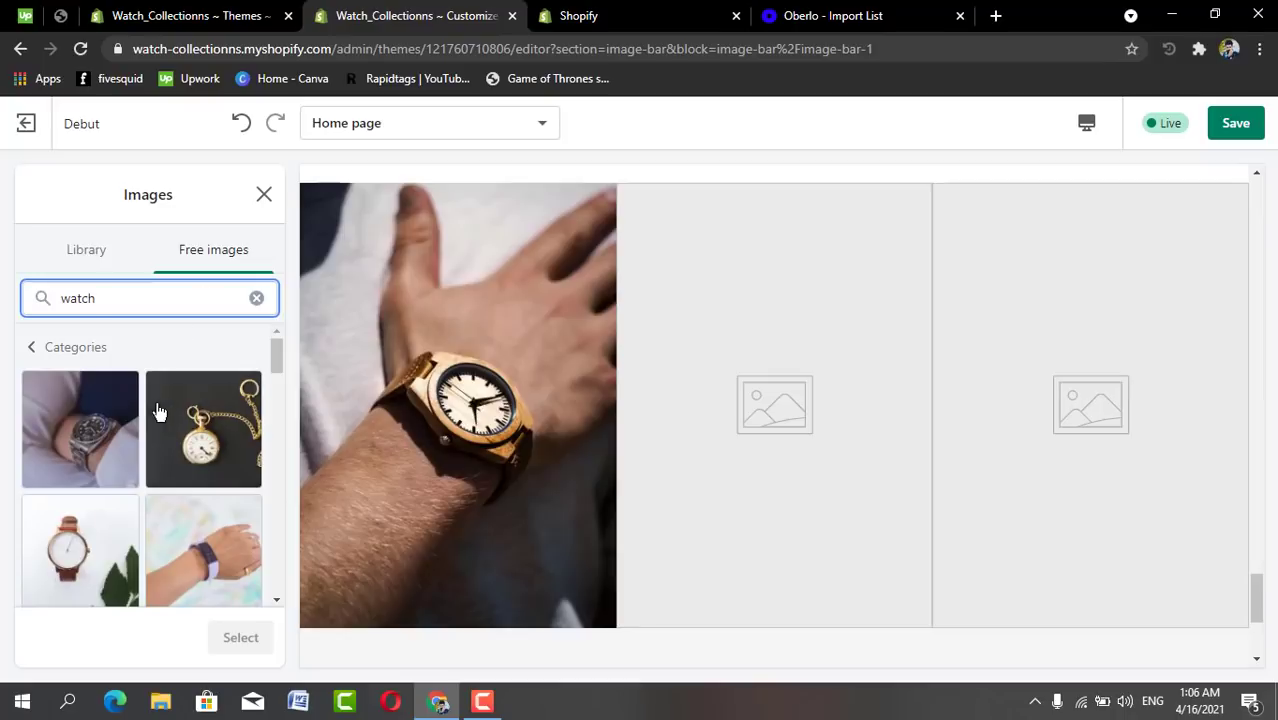
# Fill the second gallery image with the free photo of a black smartwatch against an orange sleeve and return to the Gallery settings.
pyautogui.scroll(-3, 163, 420)
pyautogui.scroll(-1, 163, 427)
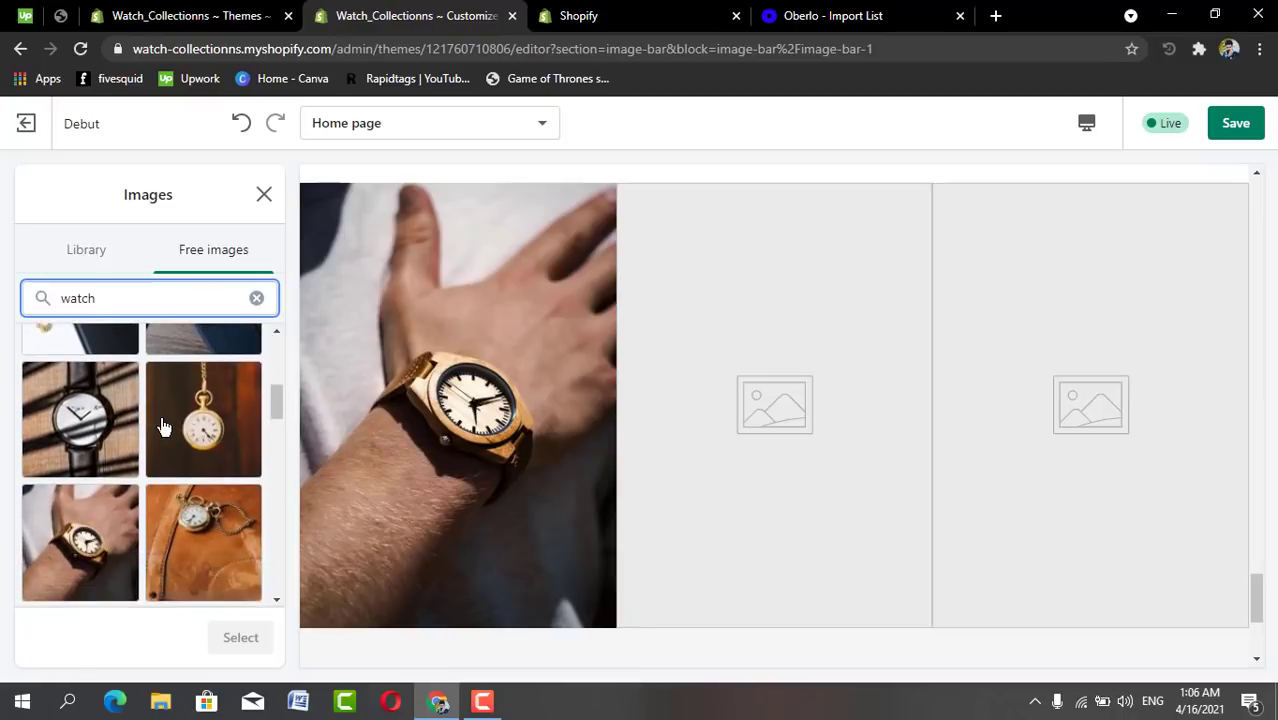
pyautogui.scroll(-4, 163, 427)
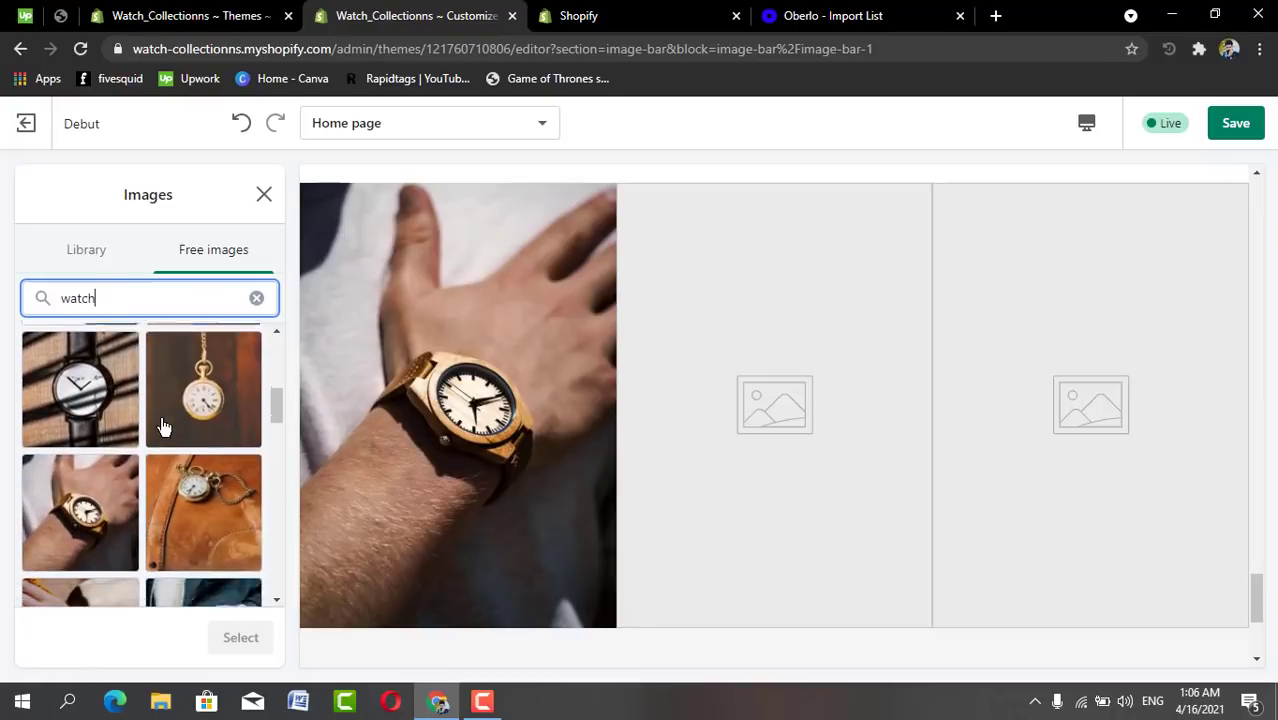
pyautogui.scroll(-1, 163, 427)
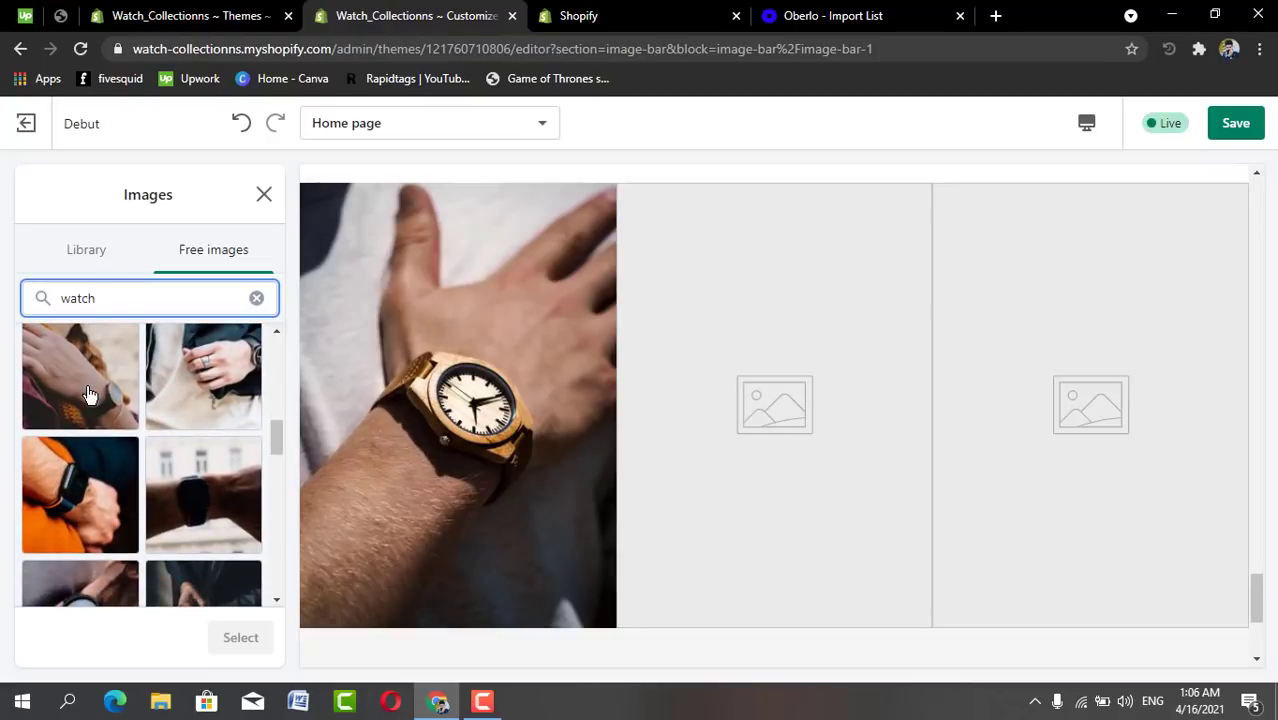
pyautogui.click(76, 522)
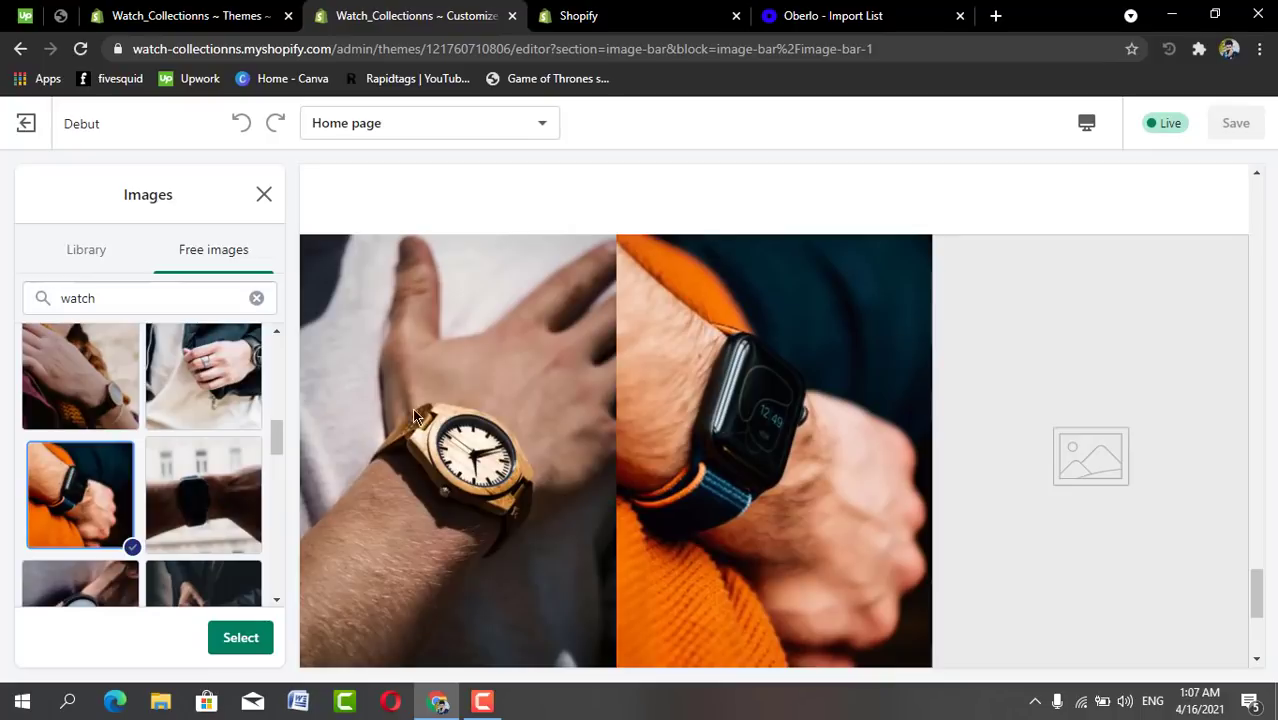
pyautogui.click(229, 640)
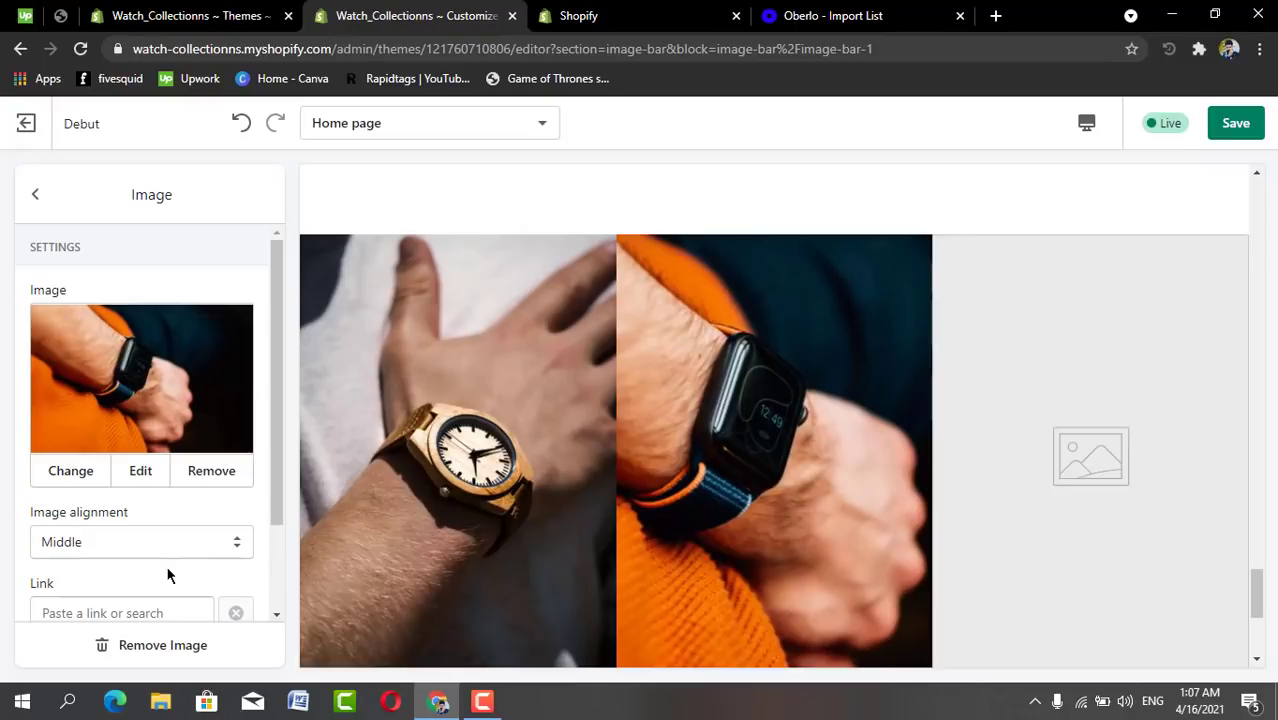
pyautogui.scroll(-2, 168, 568)
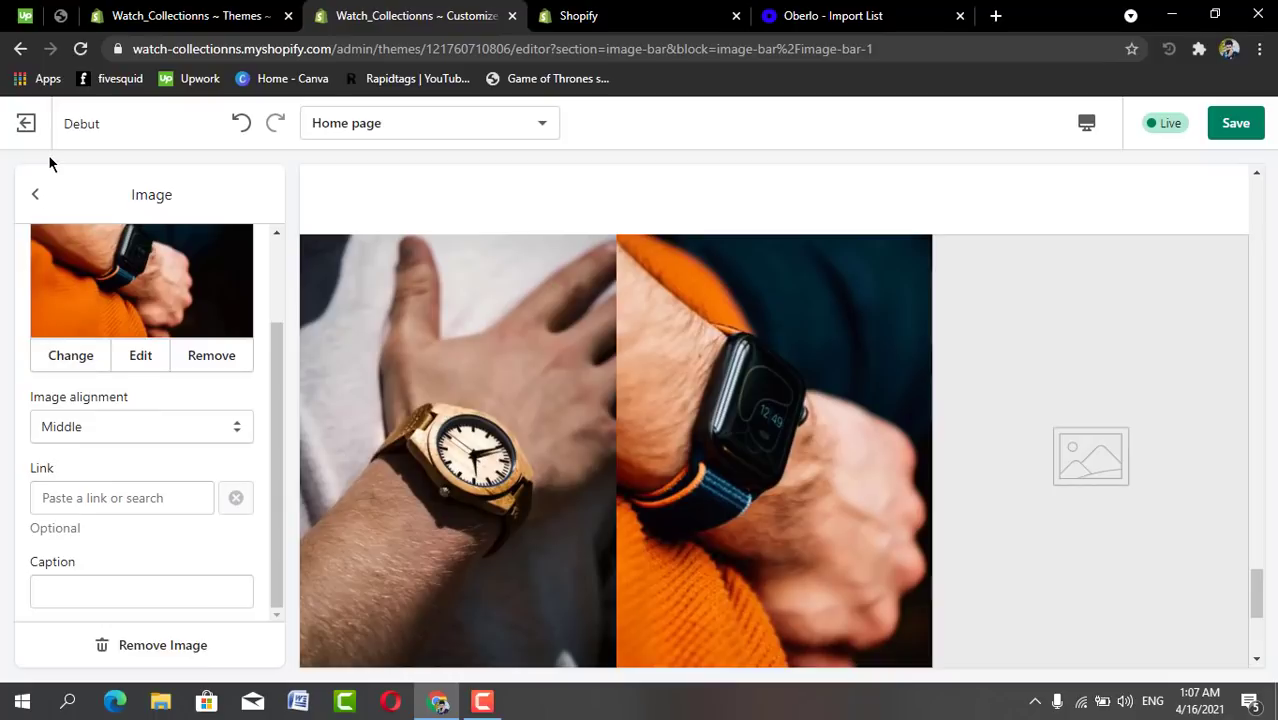
pyautogui.click(36, 196)
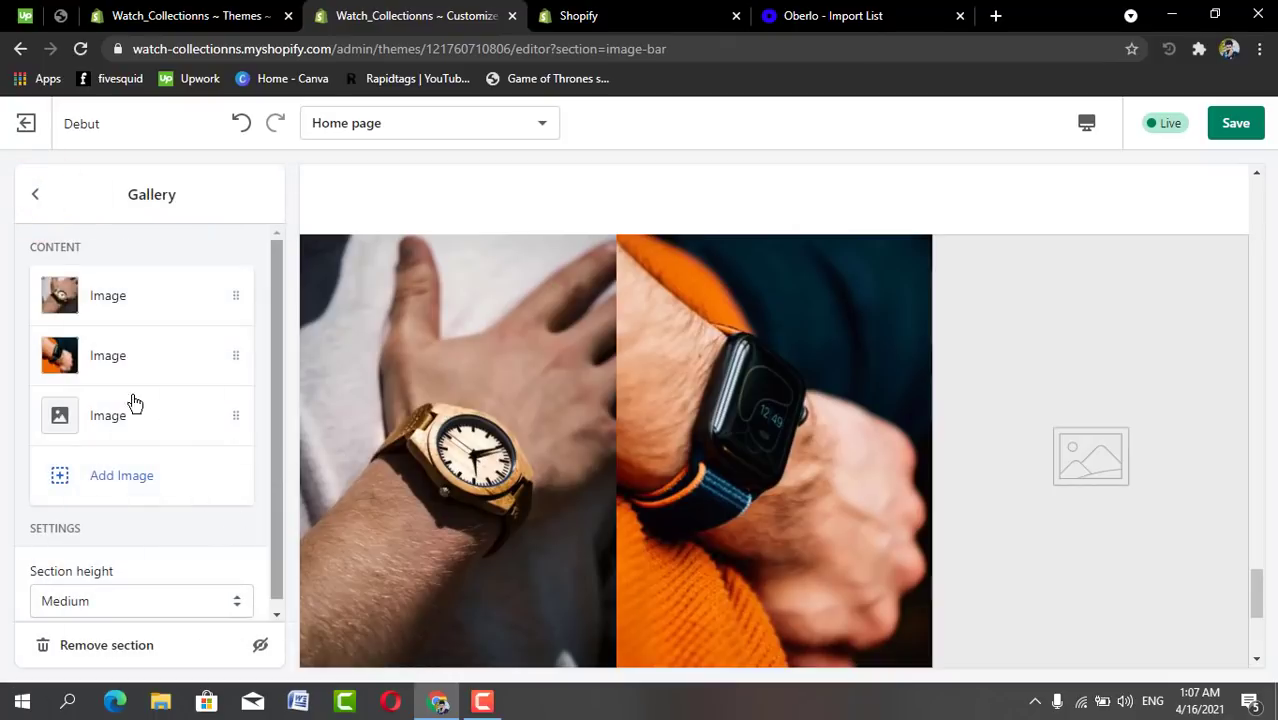
# Open the Gallery section's third image block and search the free images for "watch".
pyautogui.click(108, 426)
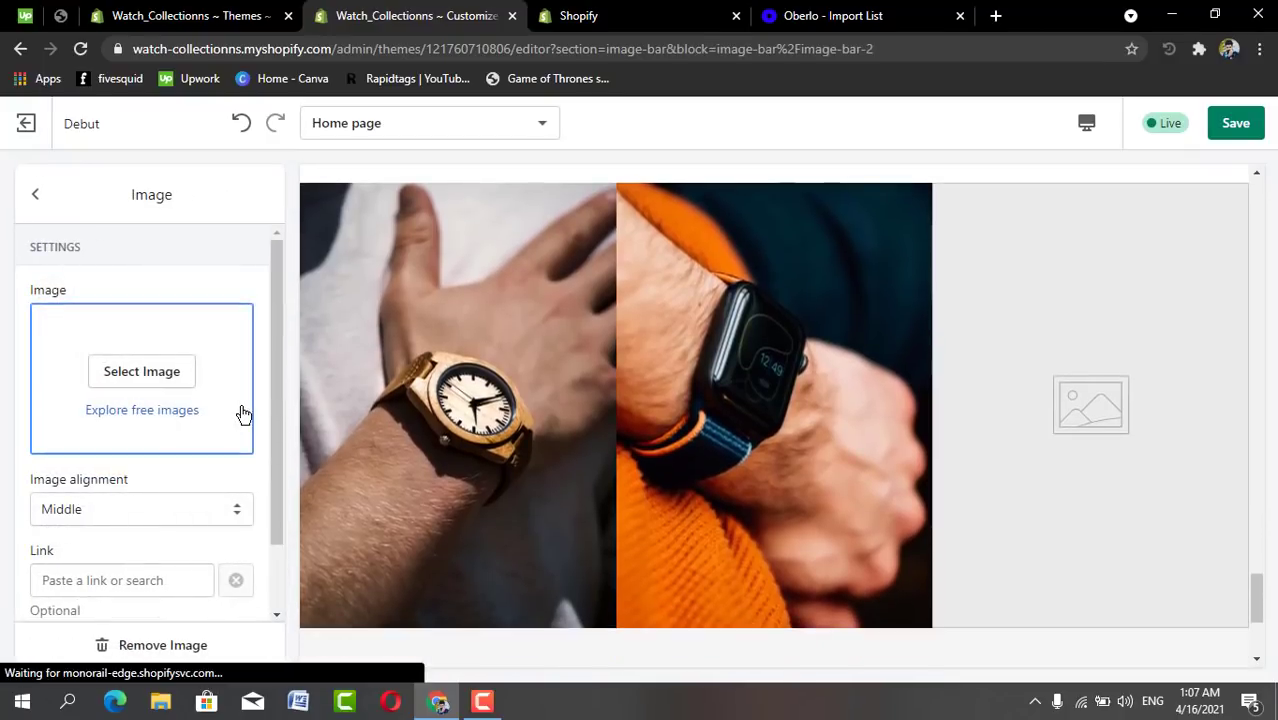
pyautogui.click(148, 371)
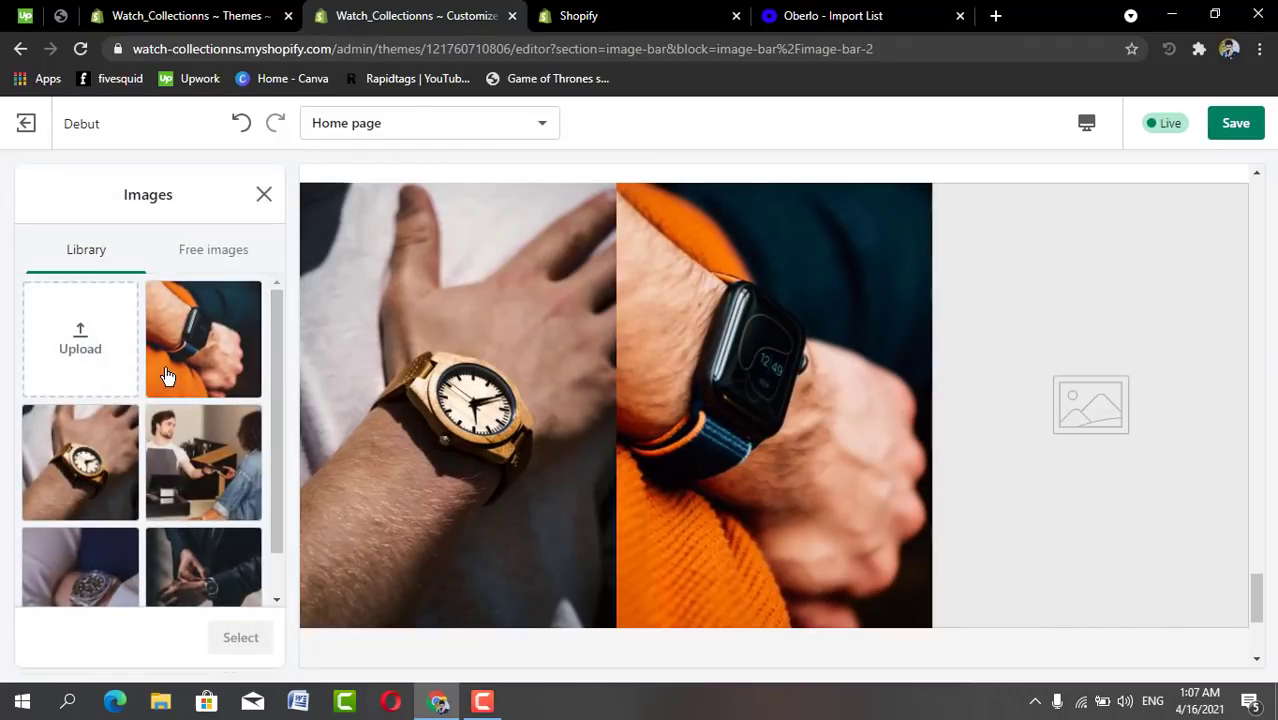
pyautogui.click(212, 258)
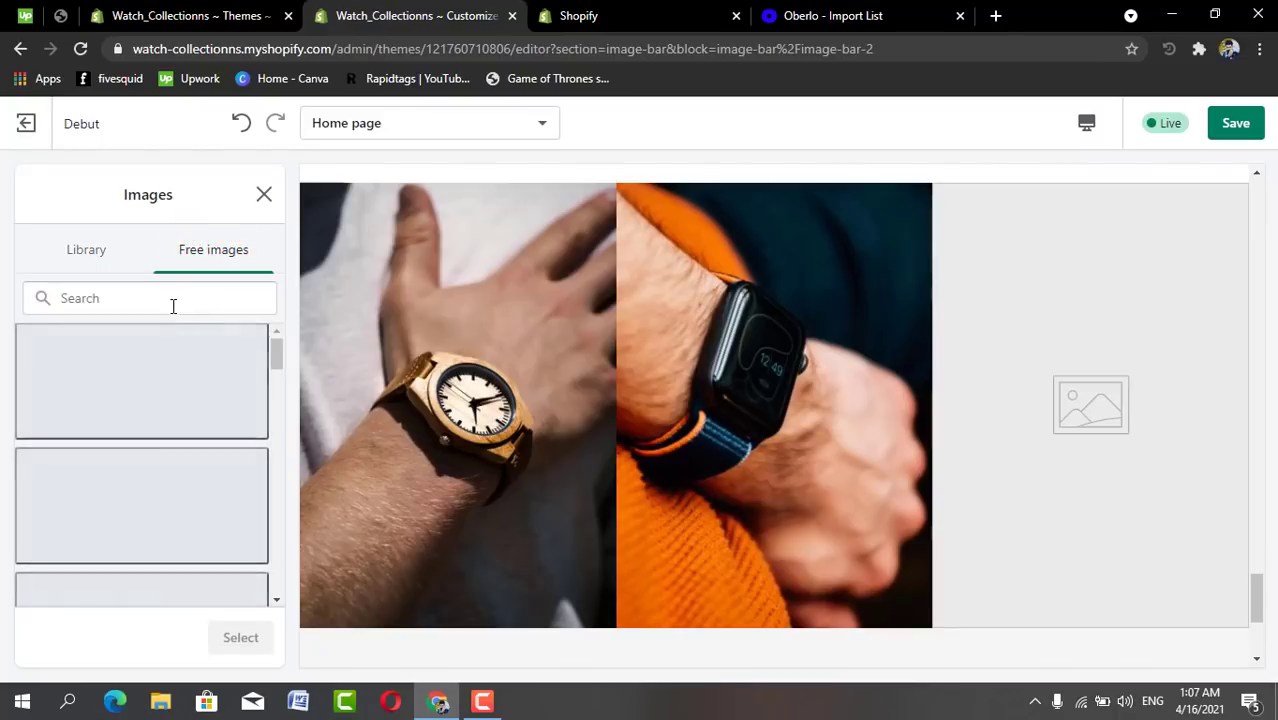
pyautogui.click(173, 306)
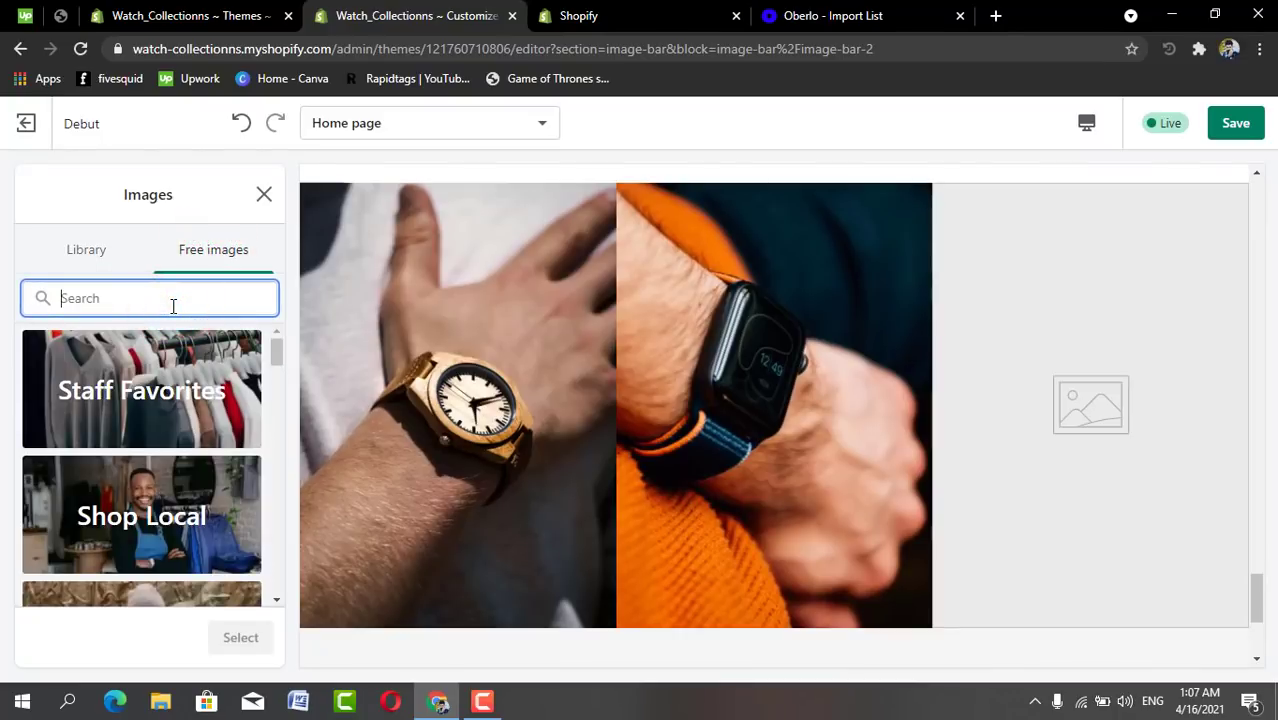
pyautogui.write('watch')
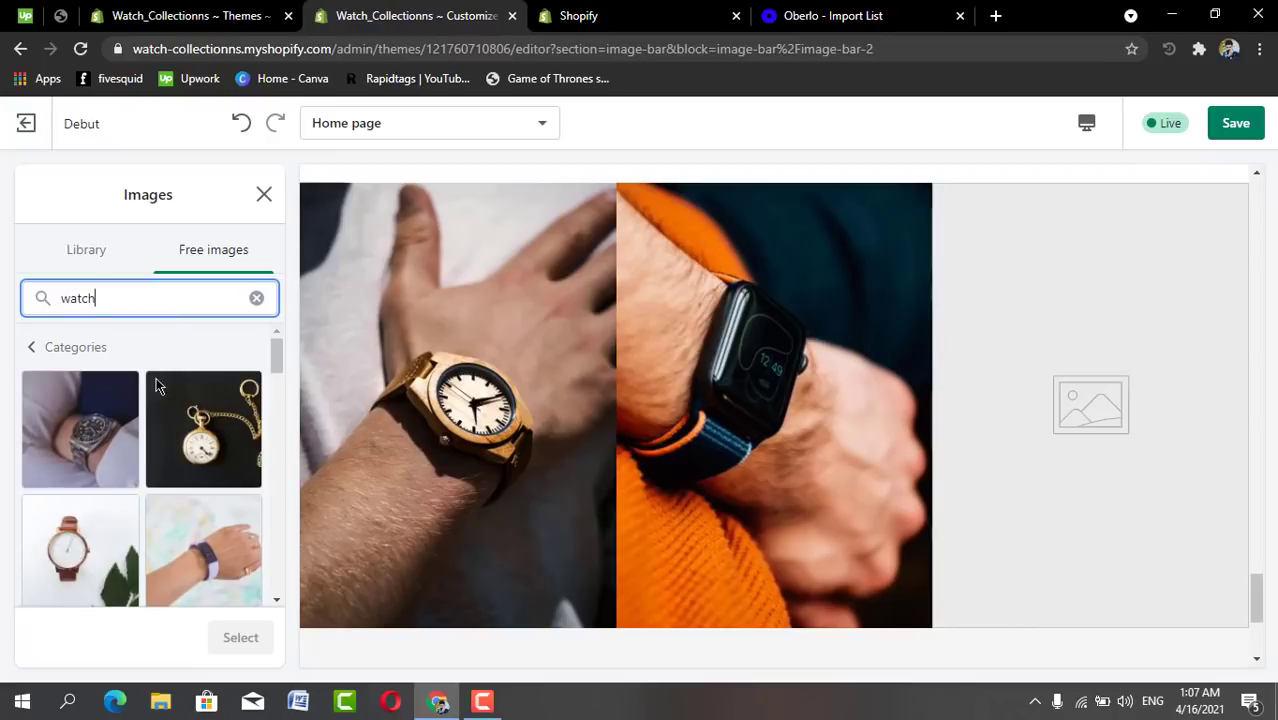
# Fill the third gallery image with the free photo of a brown-strapped watch on a wrist with a cream sleeve.
pyautogui.scroll(-5, 140, 457)
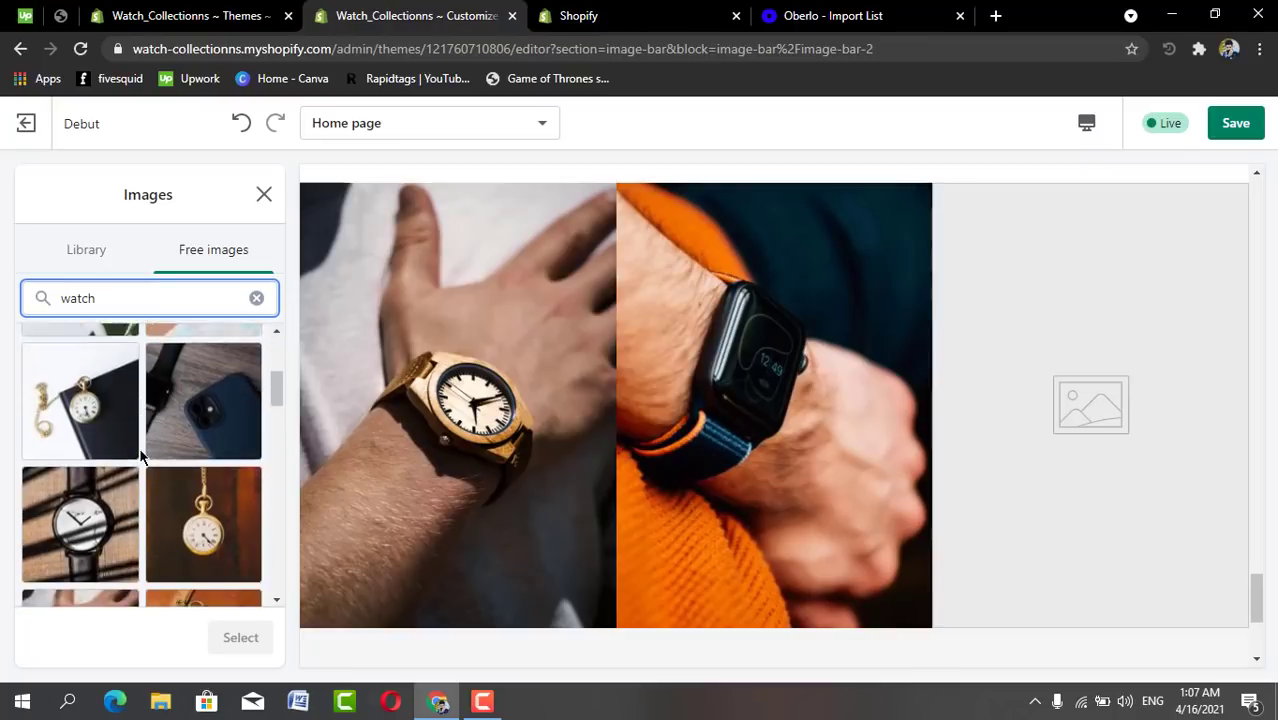
pyautogui.scroll(-5, 140, 457)
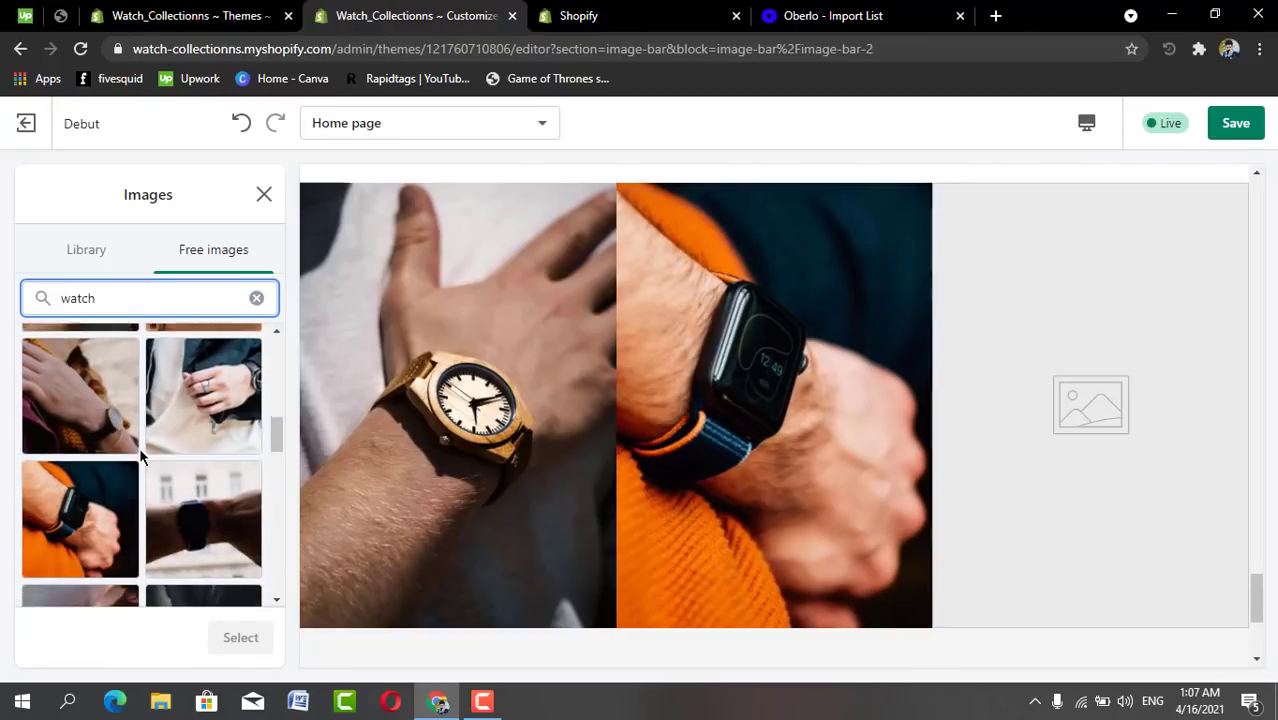
pyautogui.scroll(-3, 140, 457)
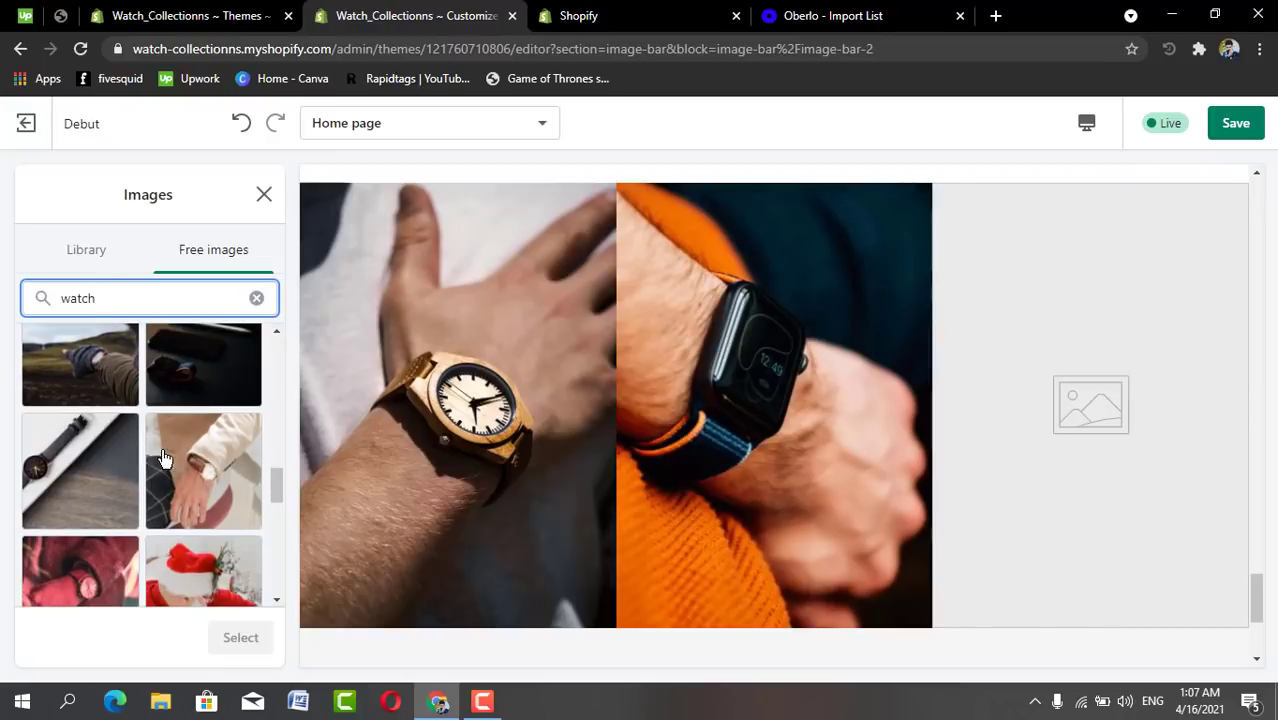
pyautogui.click(170, 459)
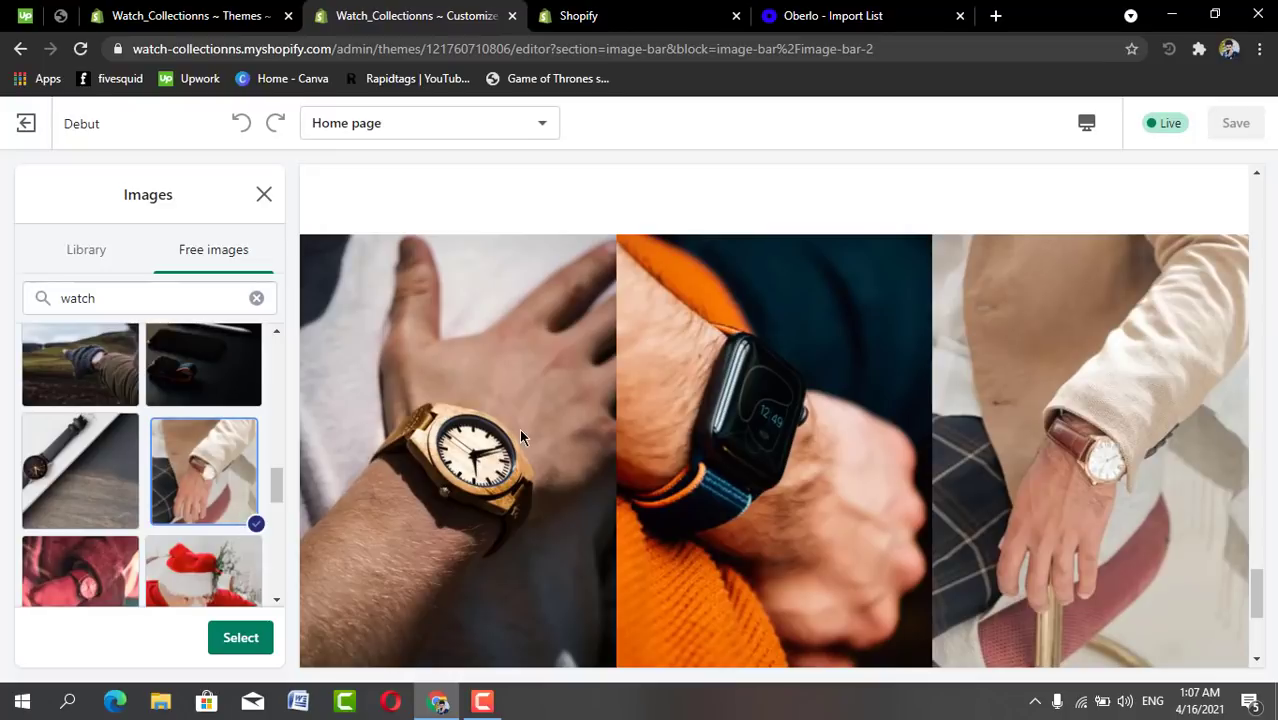
pyautogui.click(240, 642)
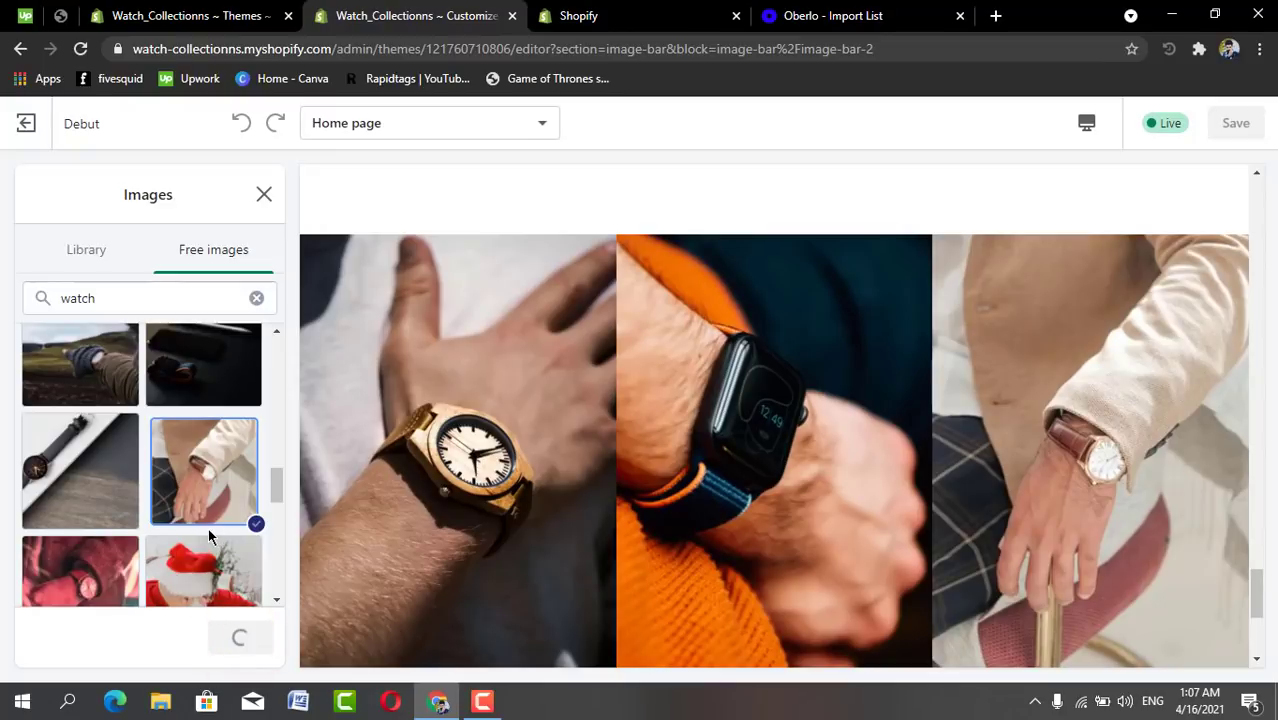
pyautogui.scroll(-3, 208, 528)
pyautogui.scroll(-2, 208, 532)
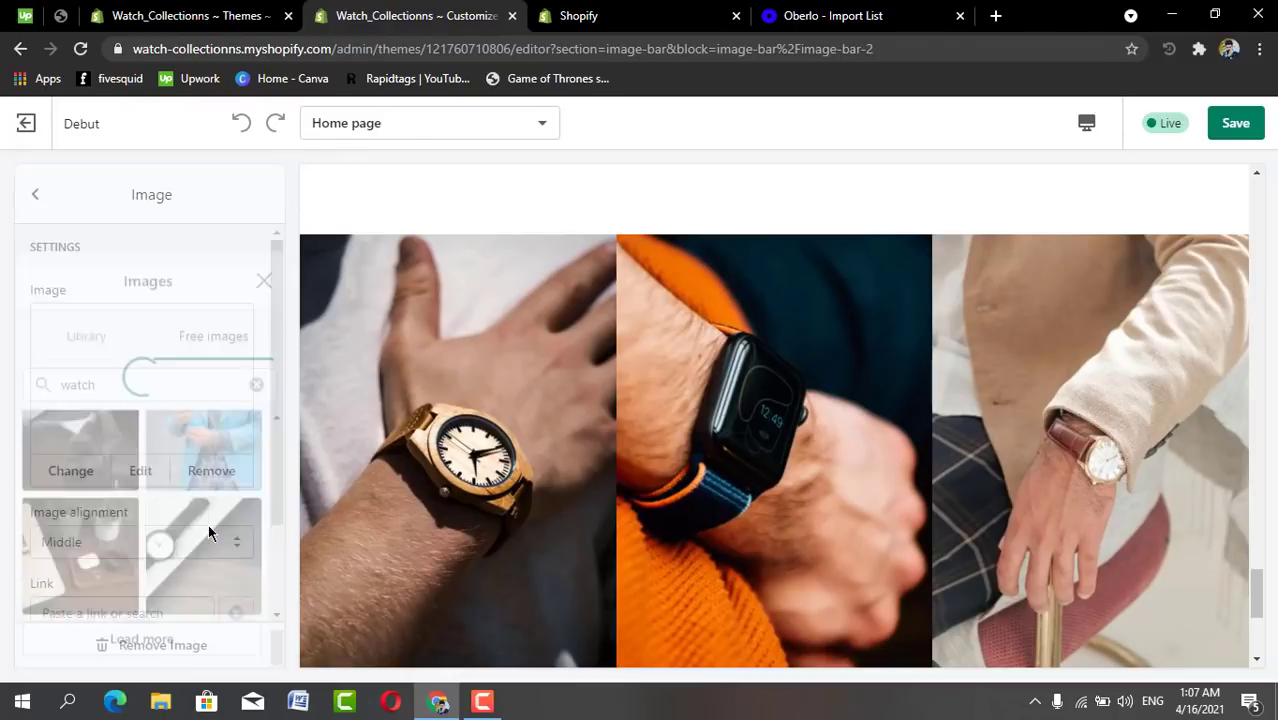
pyautogui.scroll(-1, 208, 531)
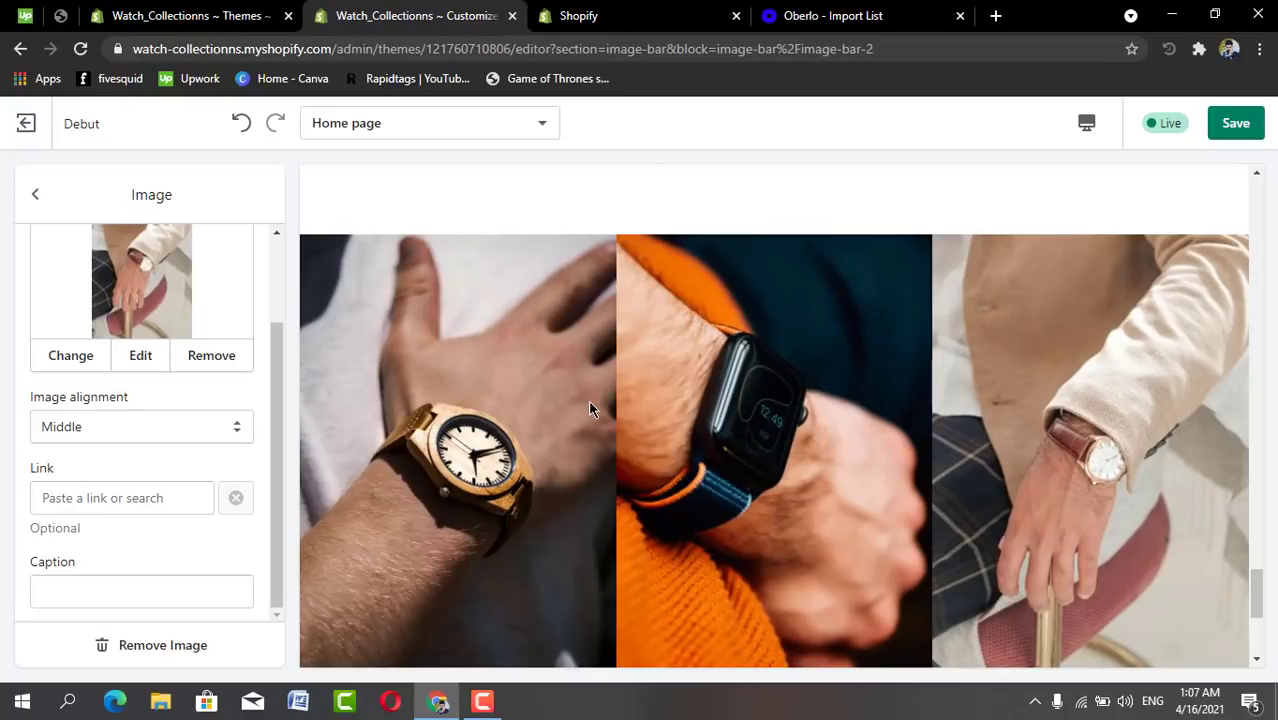
# Check the gallery and the sections above it in the home page preview and save the theme changes.
pyautogui.scroll(-3, 588, 400)
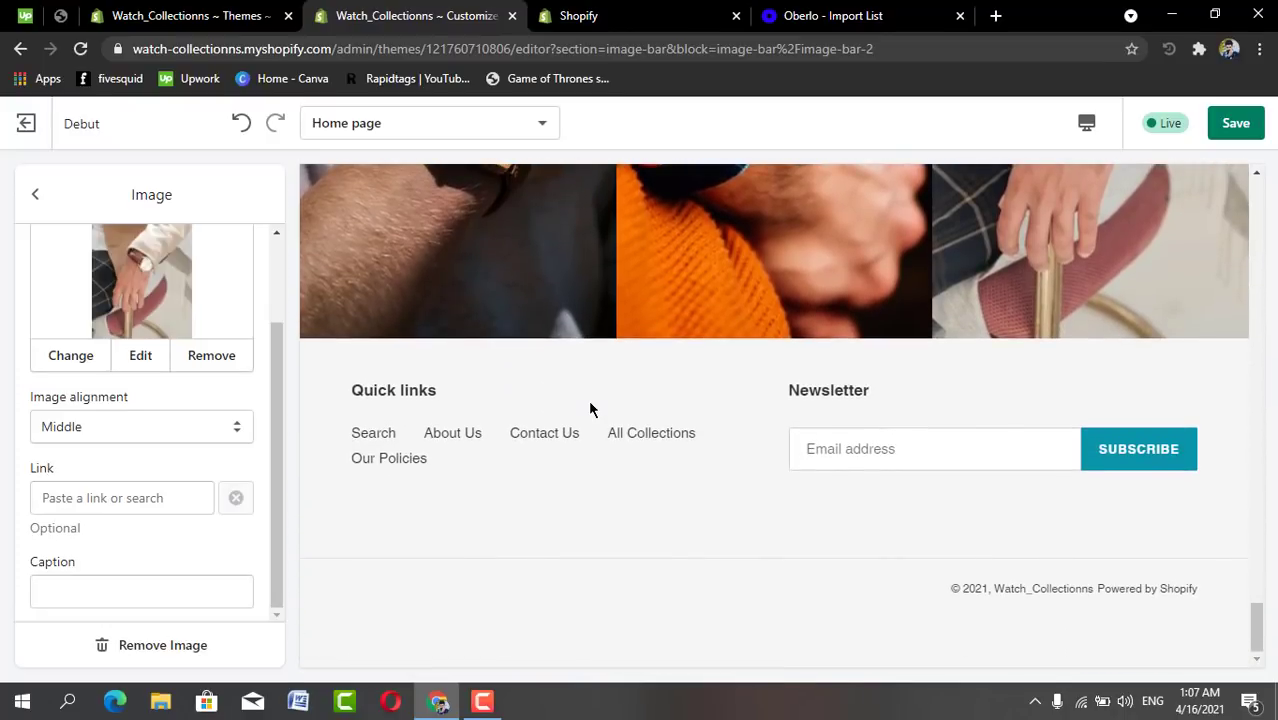
pyautogui.scroll(7, 590, 409)
pyautogui.scroll(8, 590, 409)
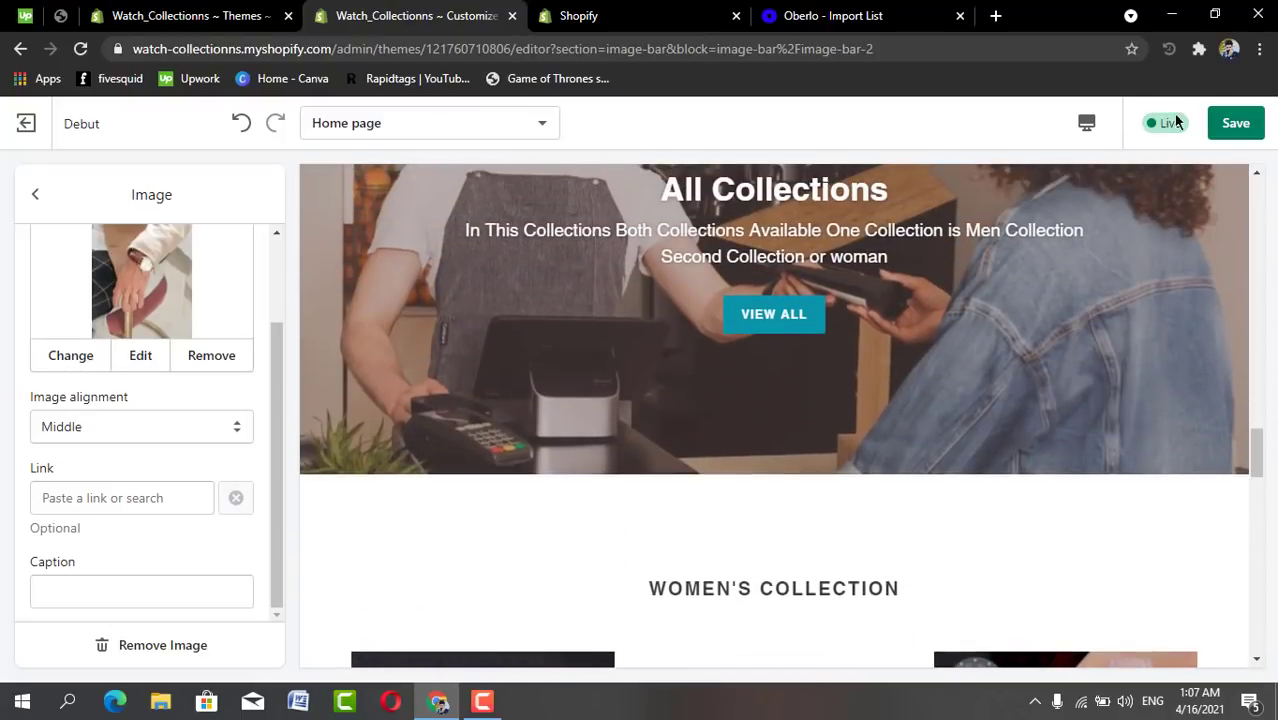
pyautogui.click(1235, 123)
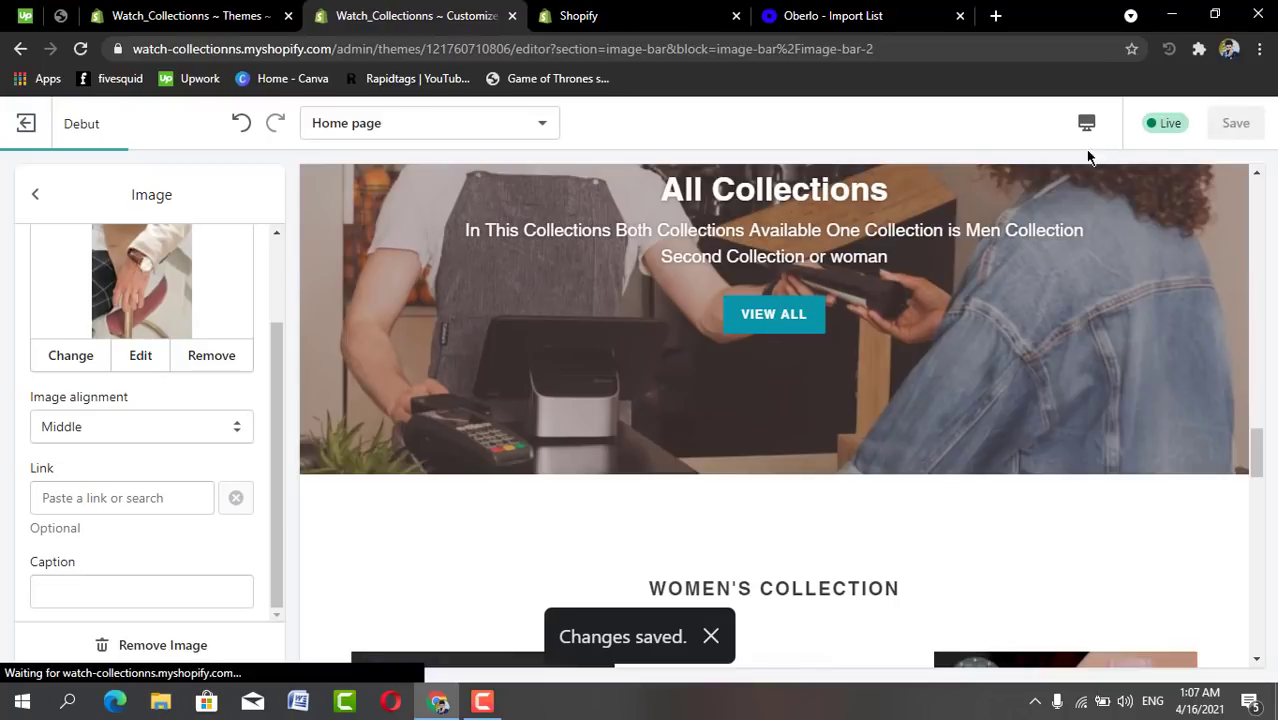
# Return to the Gallery section settings and switch the home page preview to Fullscreen.
pyautogui.scroll(-8, 599, 334)
pyautogui.scroll(4, 556, 359)
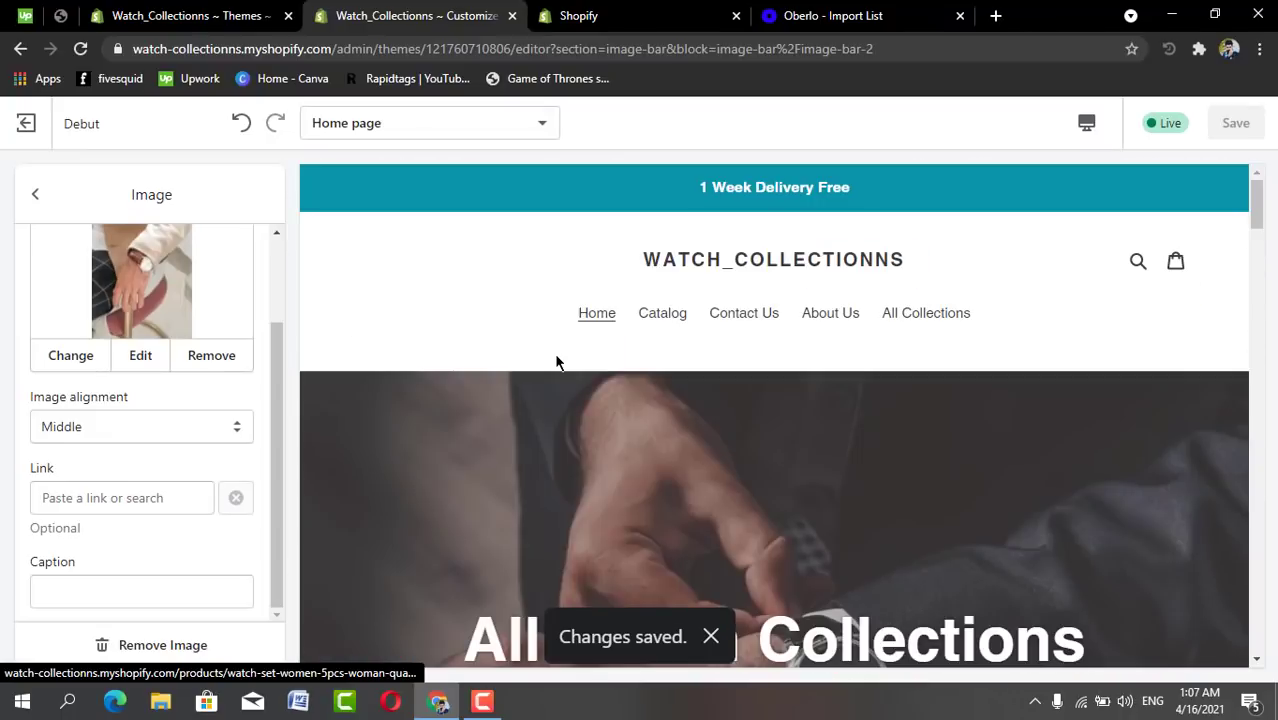
pyautogui.click(35, 195)
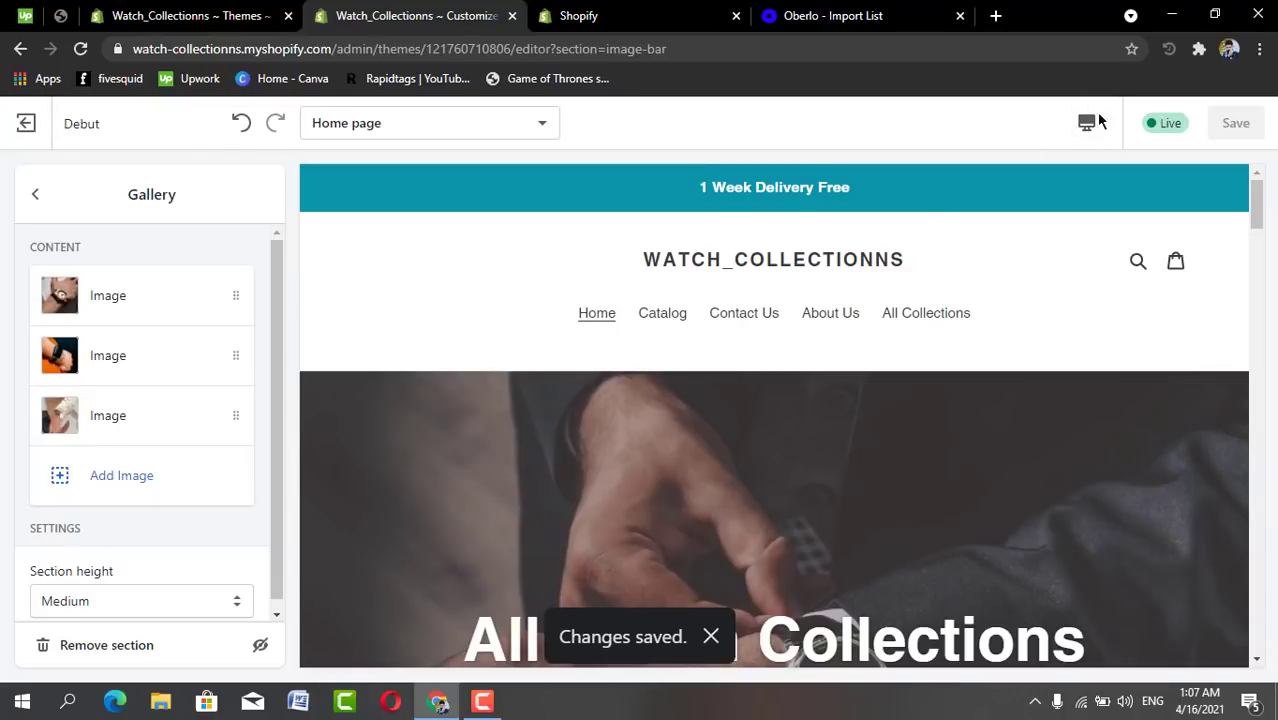
pyautogui.click(1076, 140)
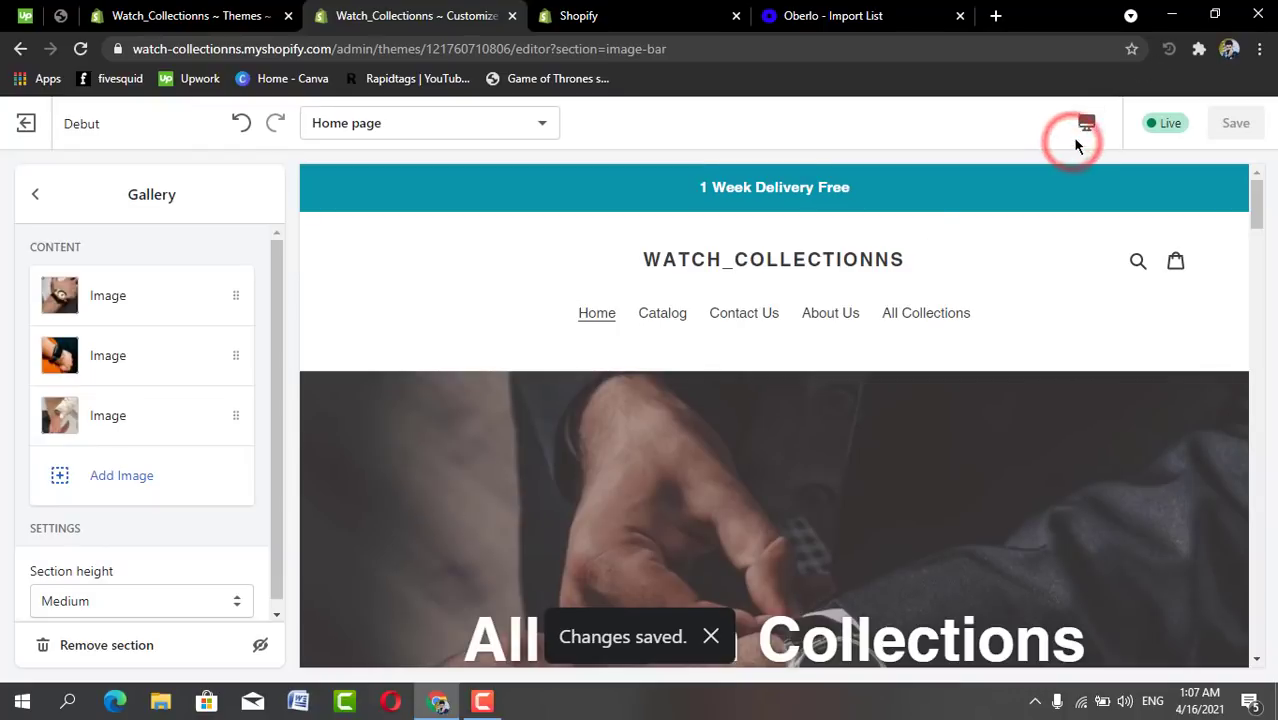
pyautogui.click(1086, 127)
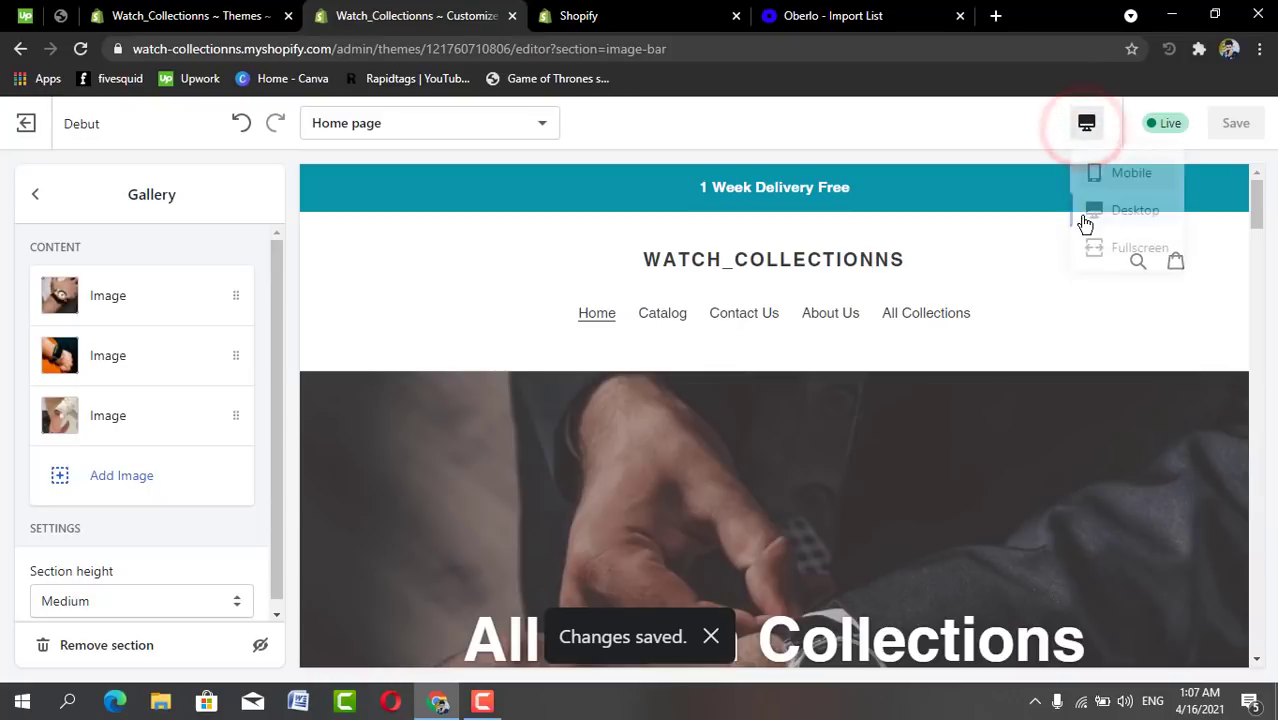
pyautogui.click(1124, 250)
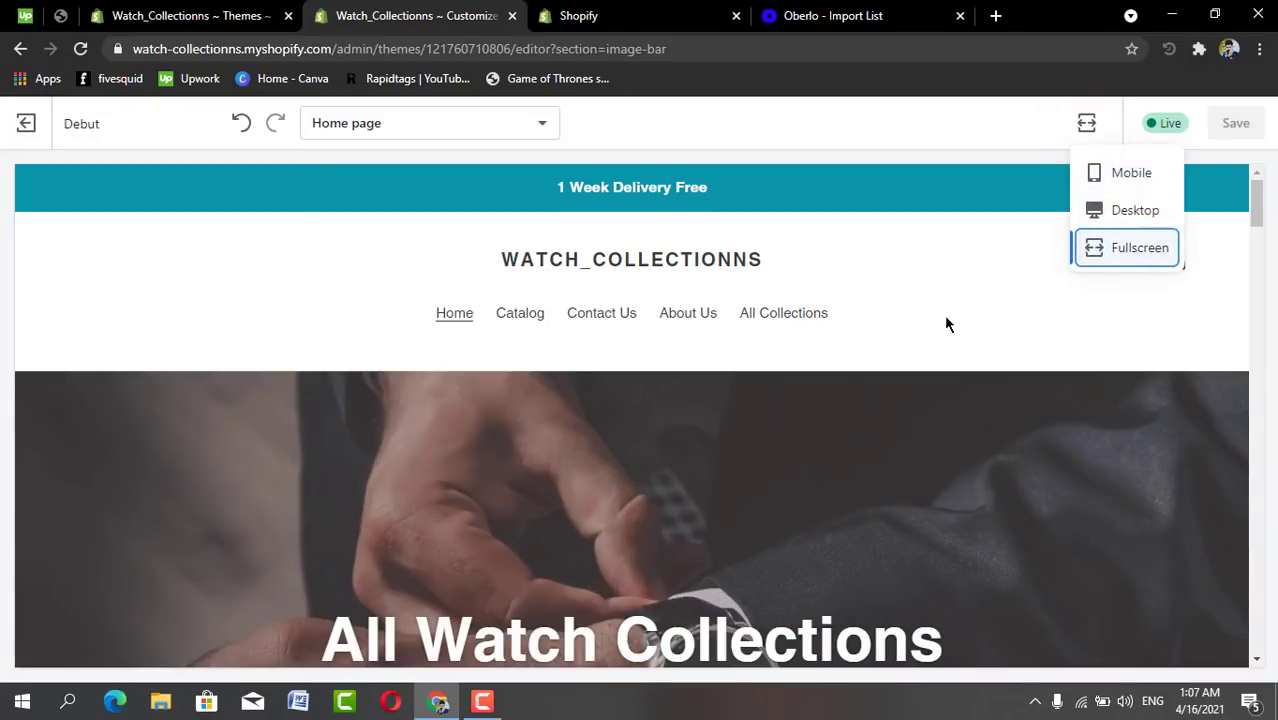
# Review the fullscreen home page from the header banner through the men's and women's collections to the gallery and footer.
pyautogui.scroll(-3, 946, 322)
pyautogui.scroll(-2, 946, 322)
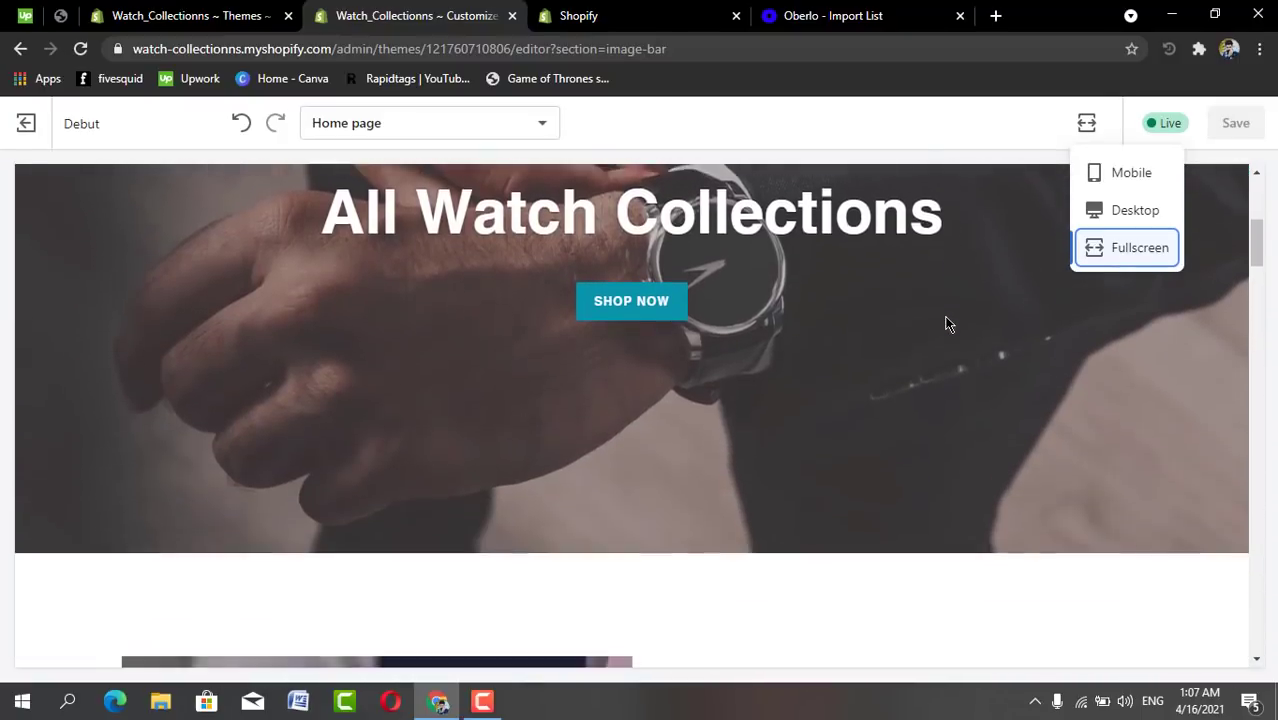
pyautogui.scroll(-5, 948, 323)
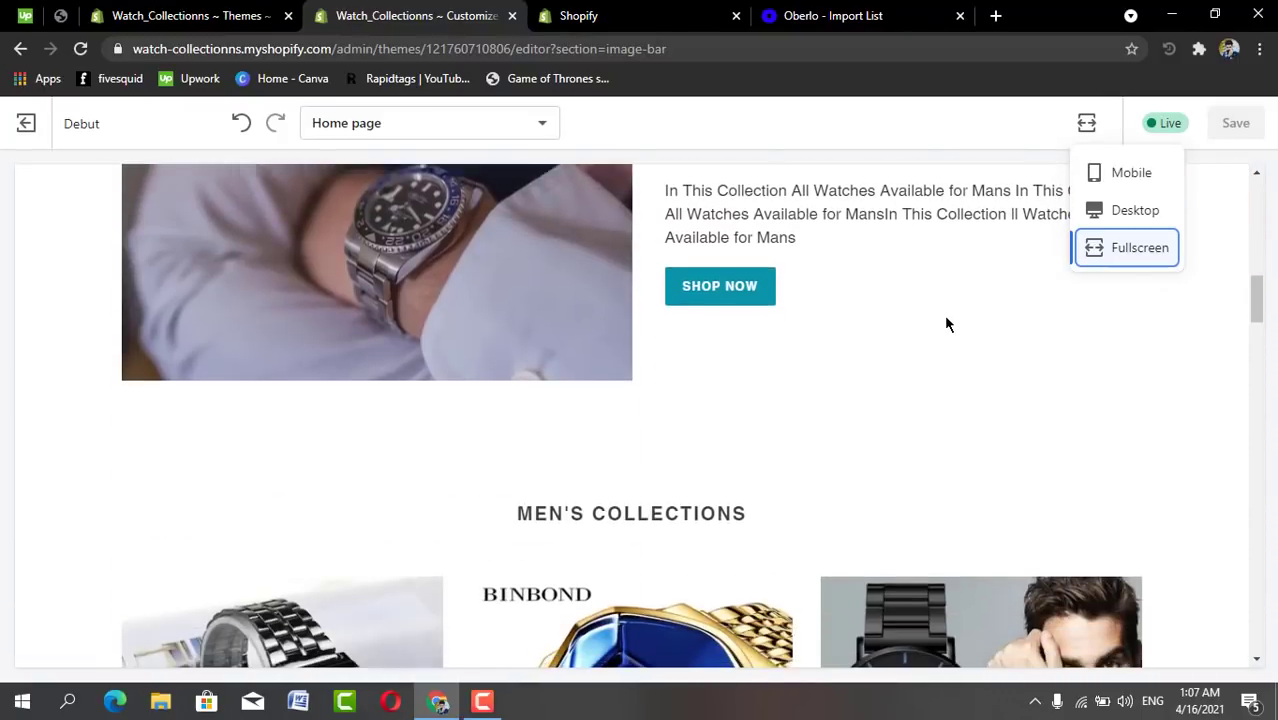
pyautogui.scroll(-3, 946, 322)
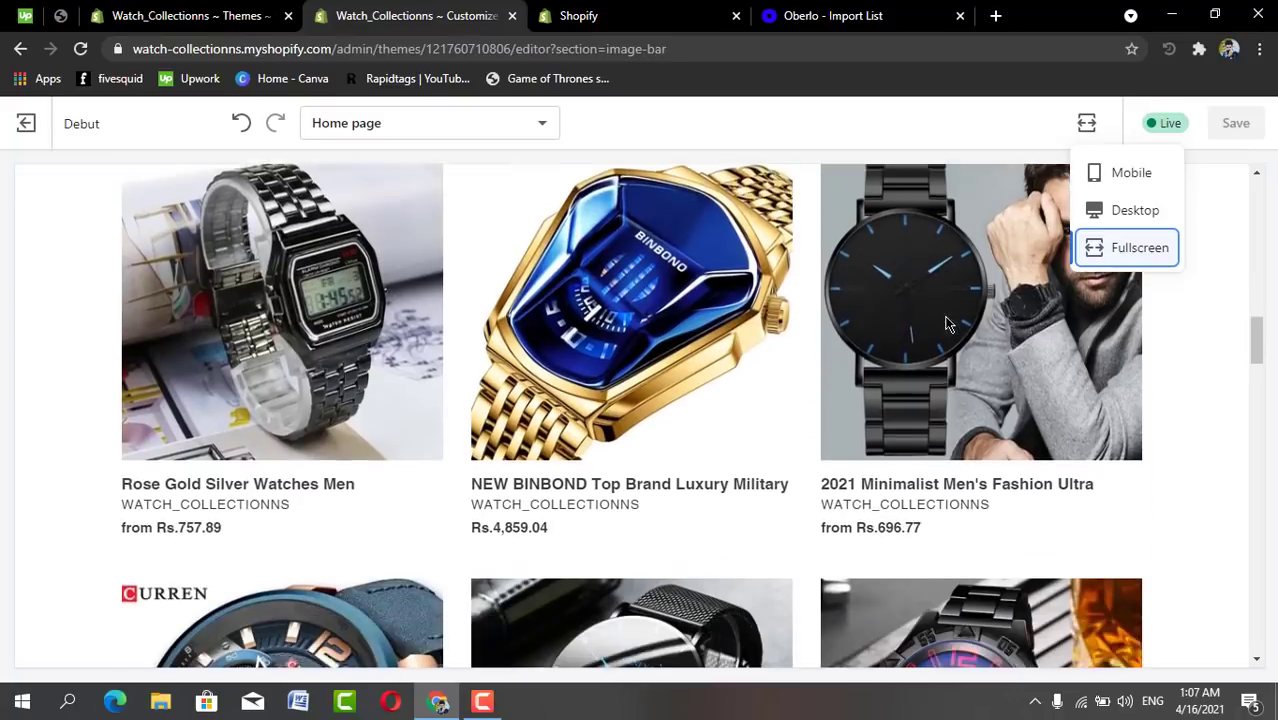
pyautogui.scroll(-7, 946, 322)
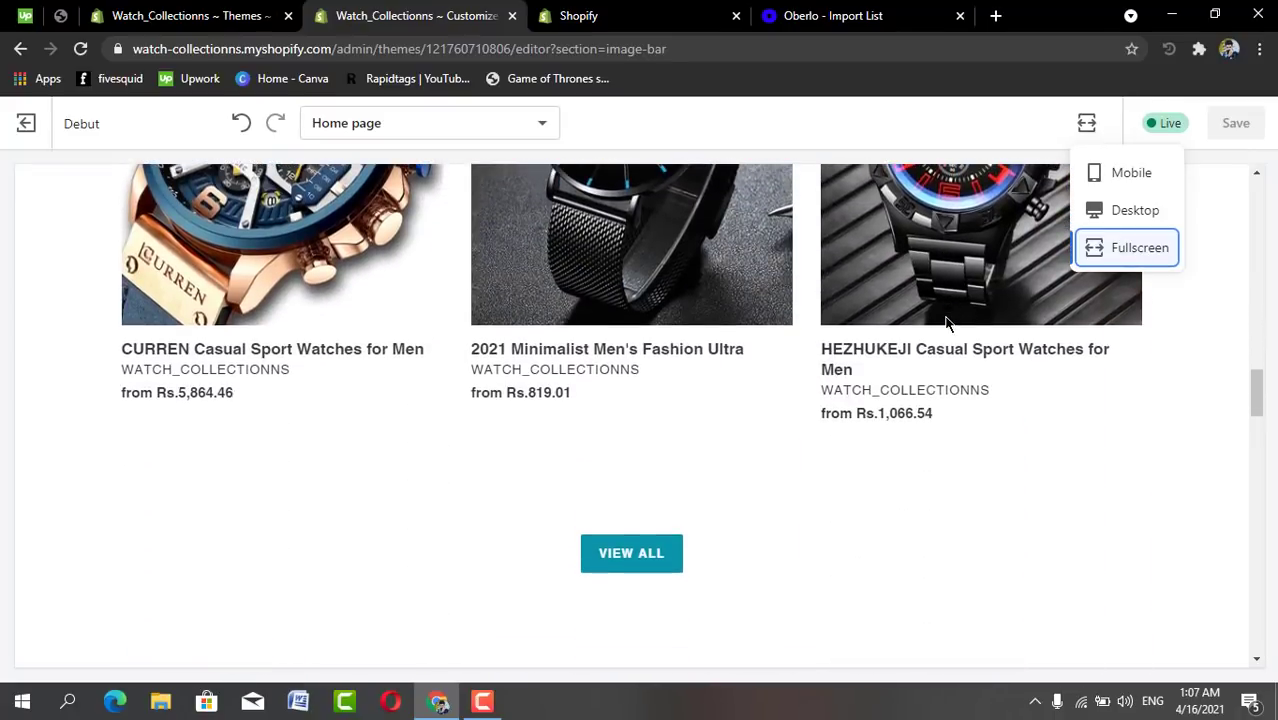
pyautogui.scroll(-6, 946, 322)
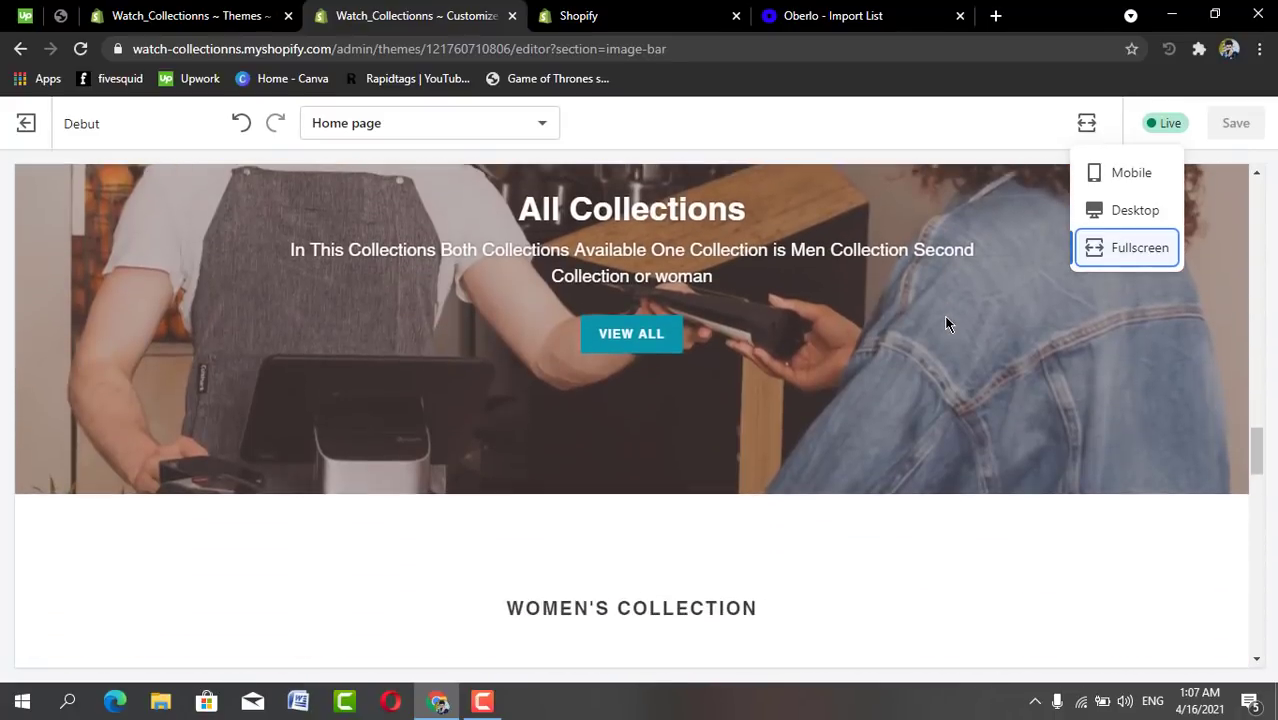
pyautogui.scroll(-4, 947, 323)
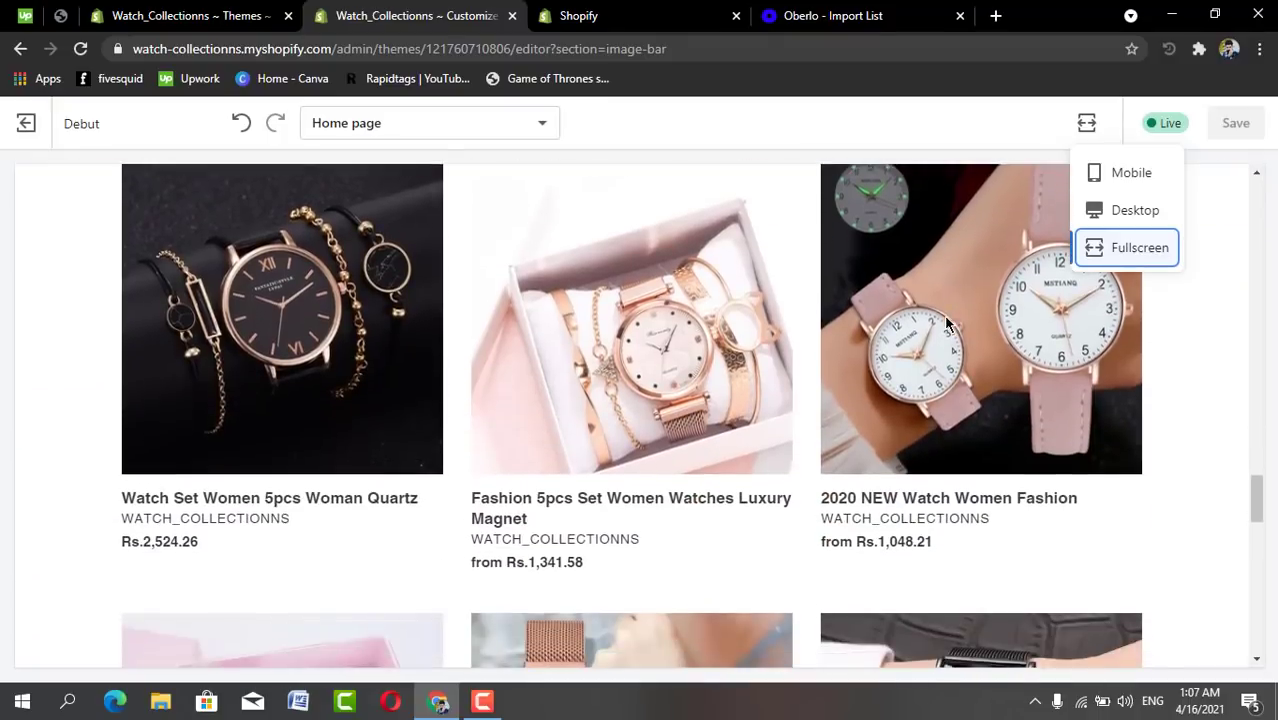
pyautogui.scroll(-5, 948, 318)
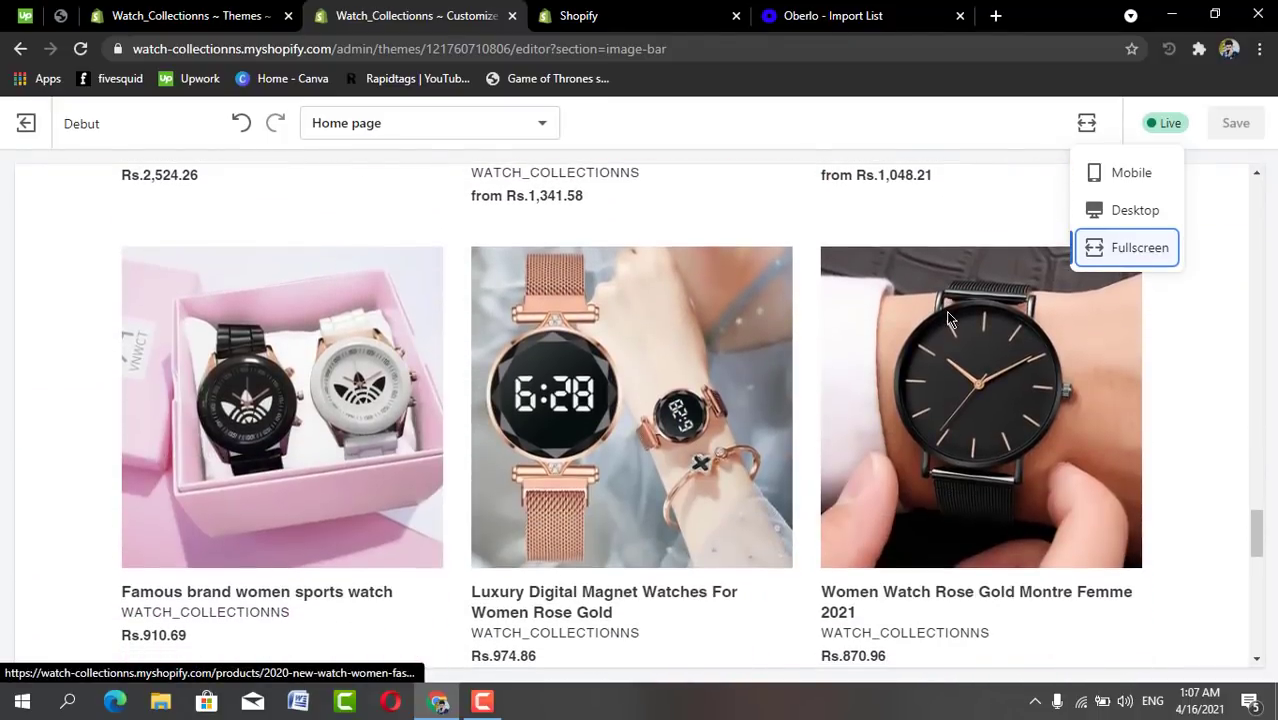
pyautogui.scroll(-4, 948, 318)
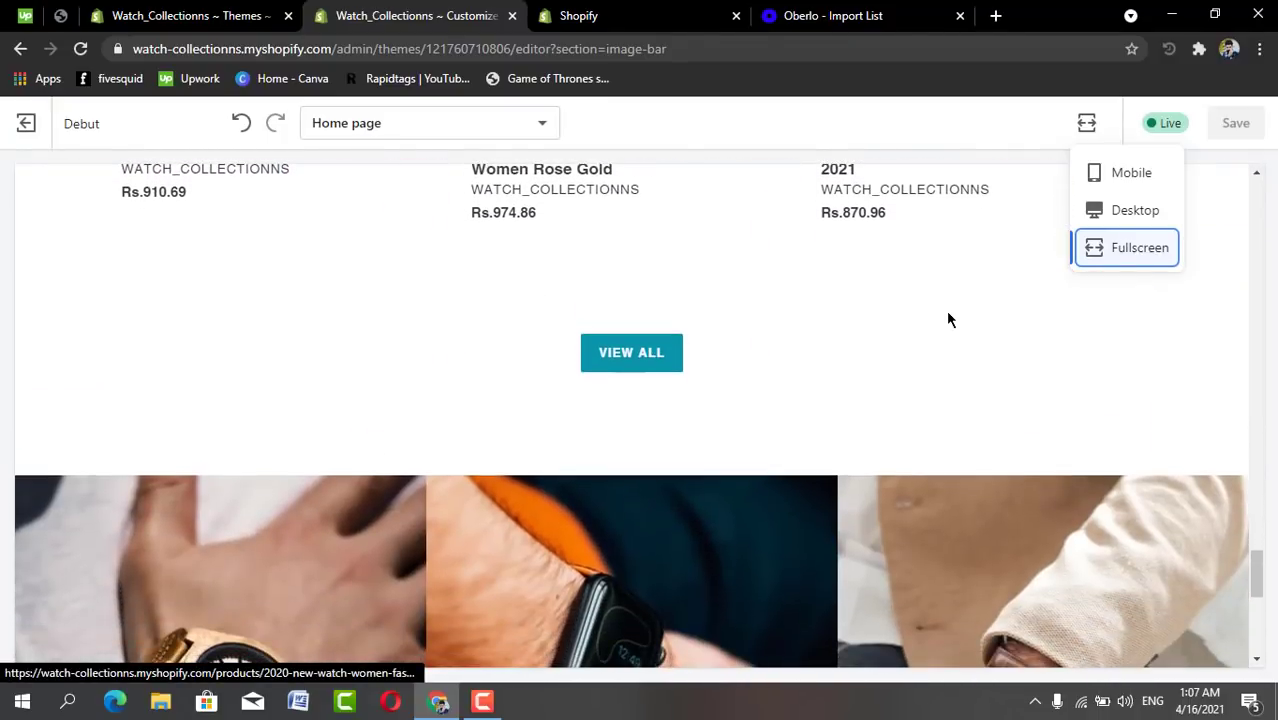
pyautogui.scroll(-4, 948, 318)
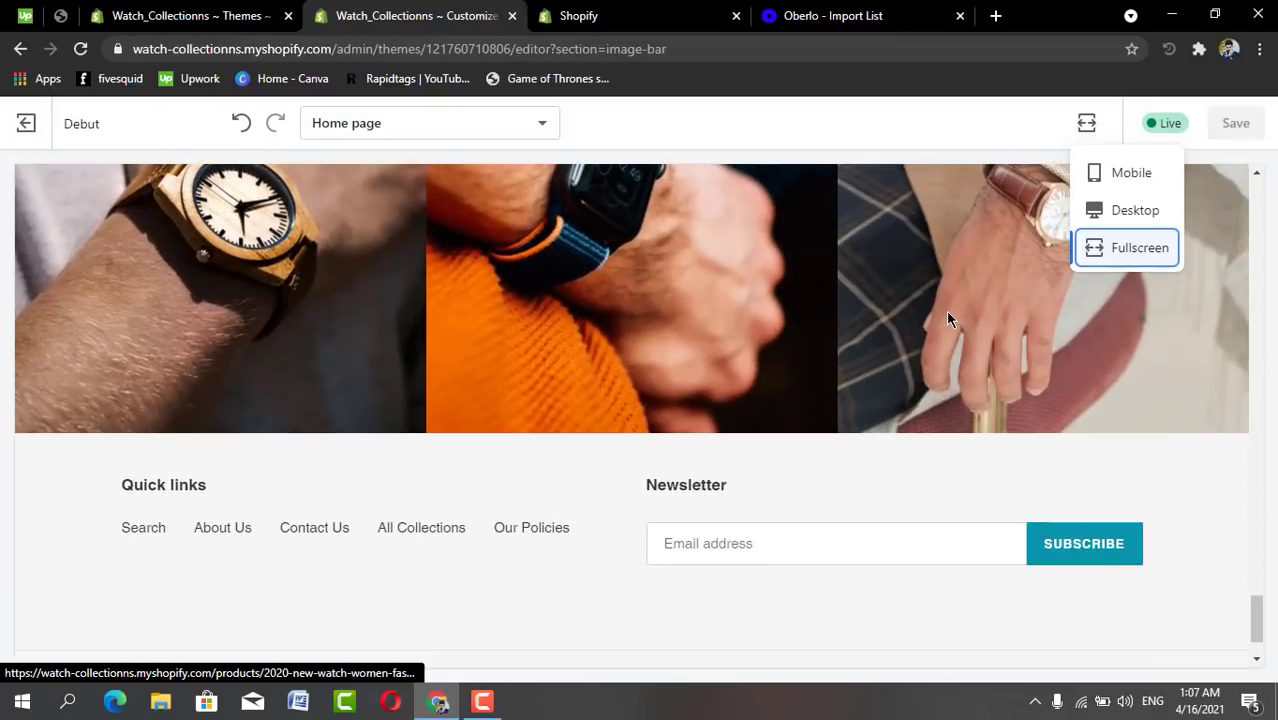
pyautogui.scroll(-1, 948, 318)
pyautogui.scroll(-1, 948, 318)
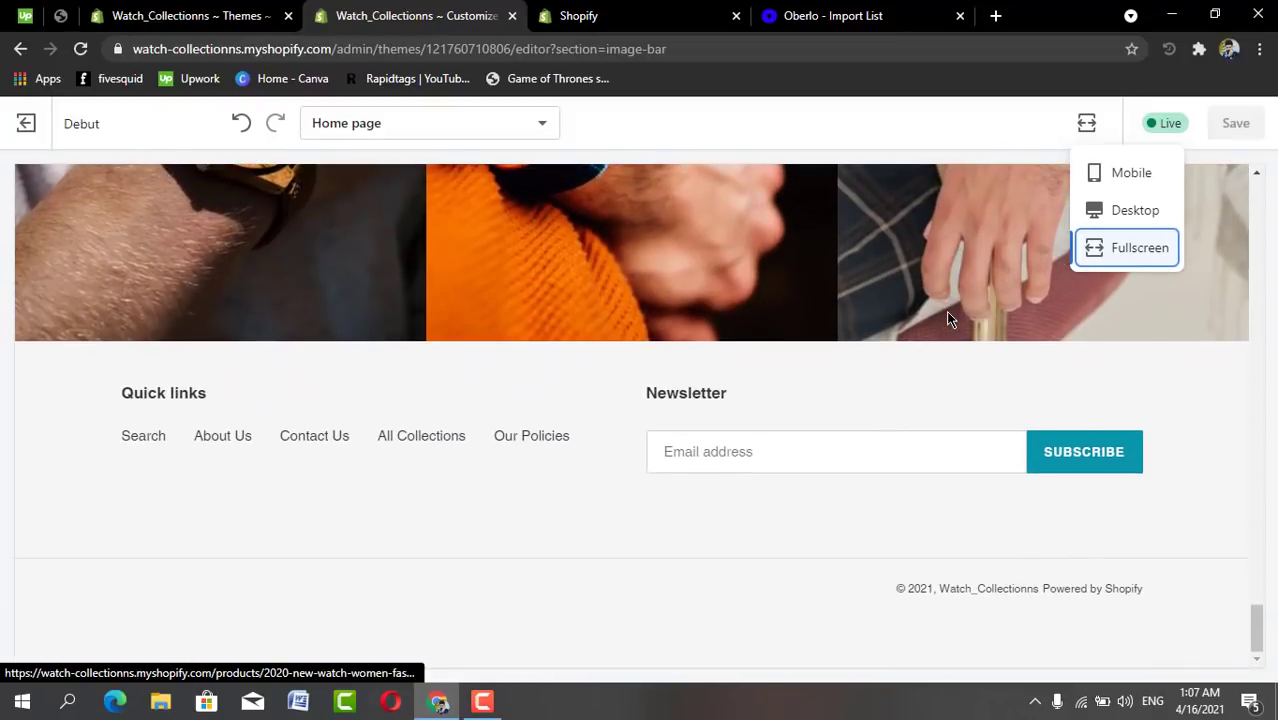
# Review the home page sections again from the footer back up to the announcement bar and header.
pyautogui.scroll(4, 948, 318)
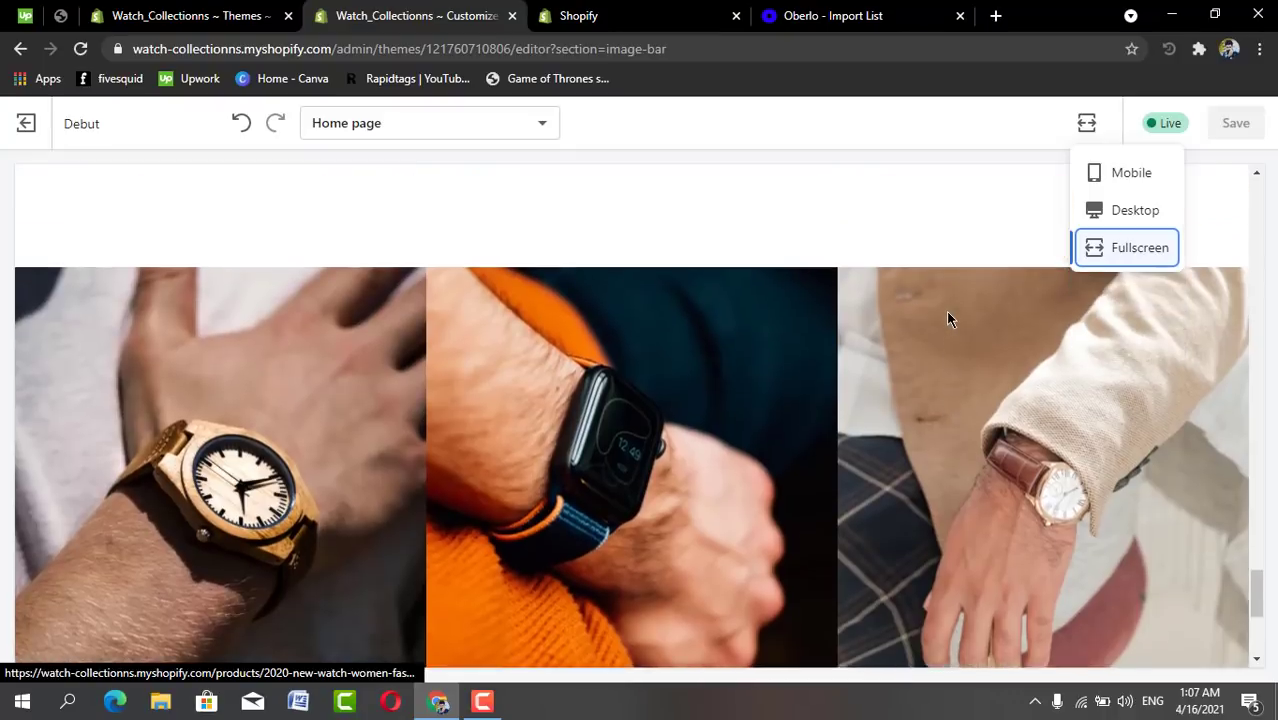
pyautogui.scroll(1, 948, 318)
pyautogui.scroll(4, 948, 318)
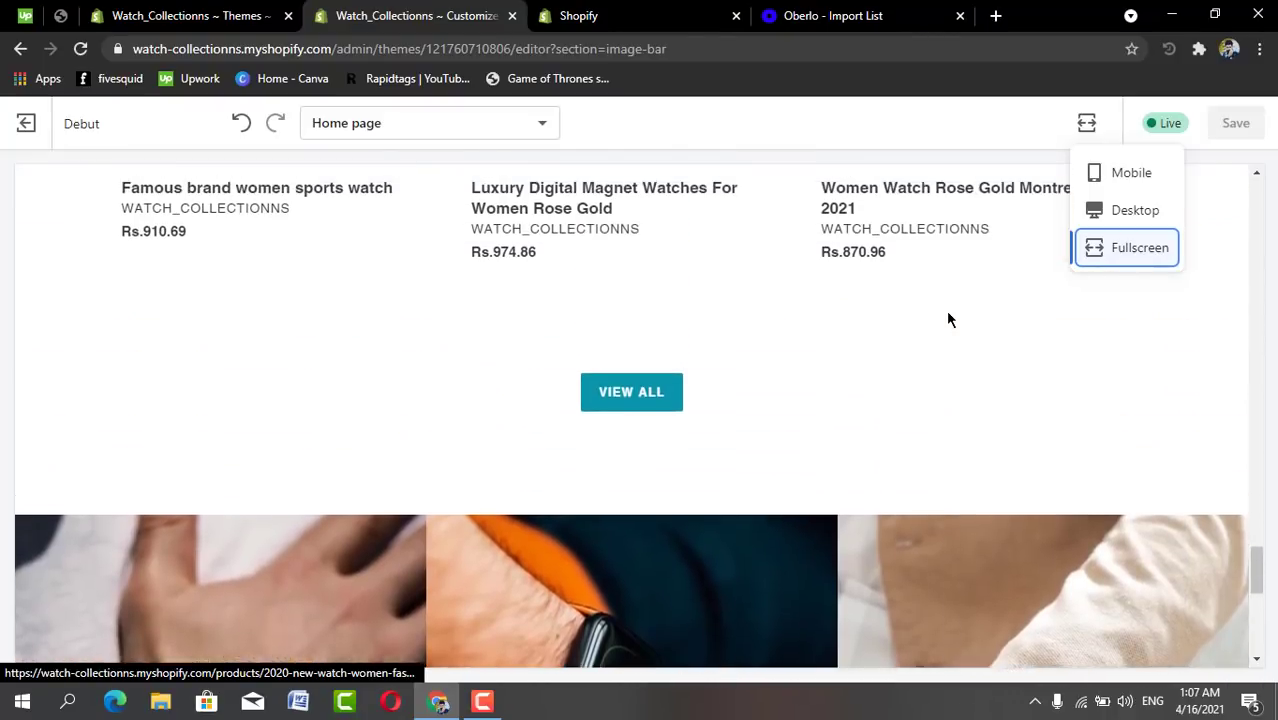
pyautogui.scroll(2, 948, 318)
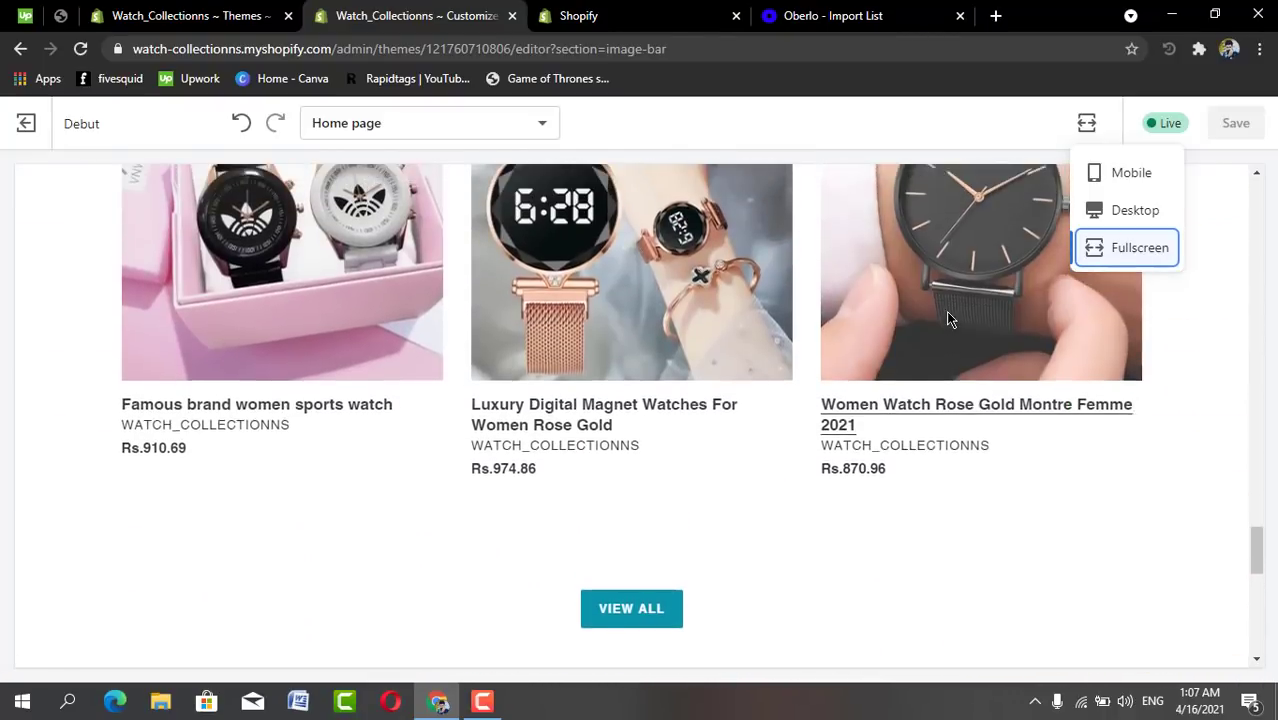
pyautogui.scroll(4, 948, 318)
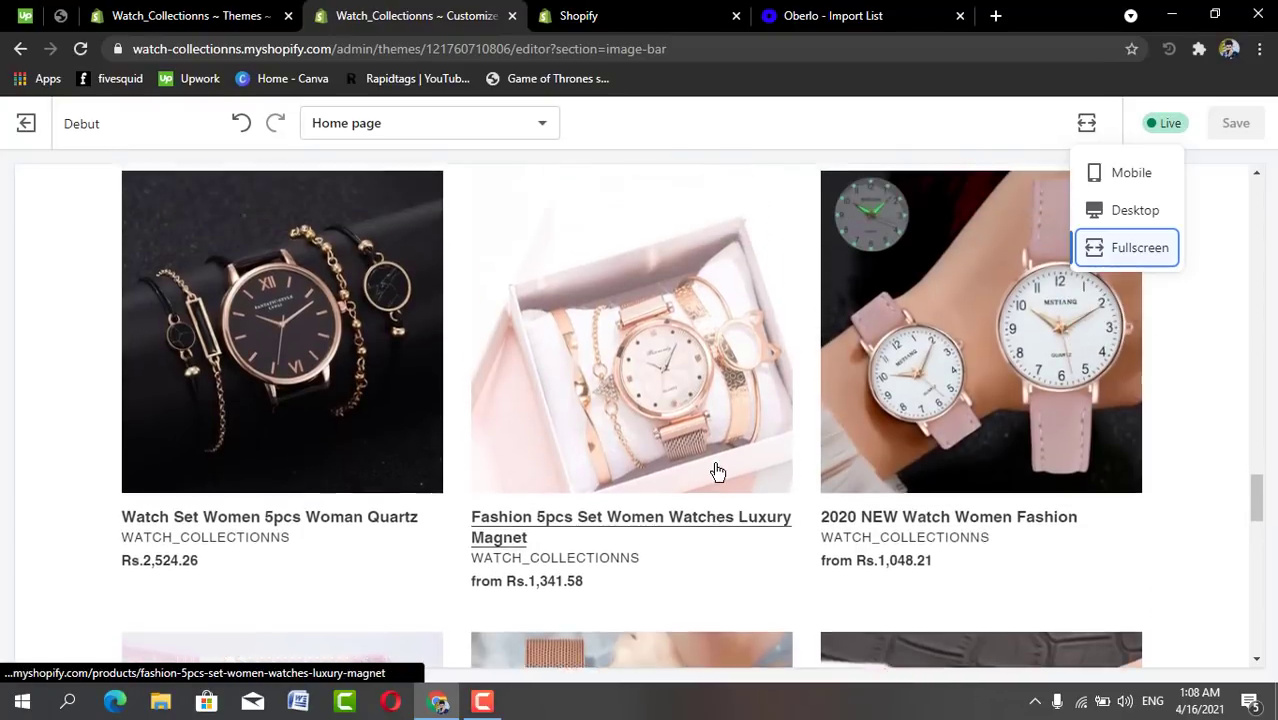
pyautogui.scroll(6, 717, 471)
pyautogui.scroll(-10, 717, 471)
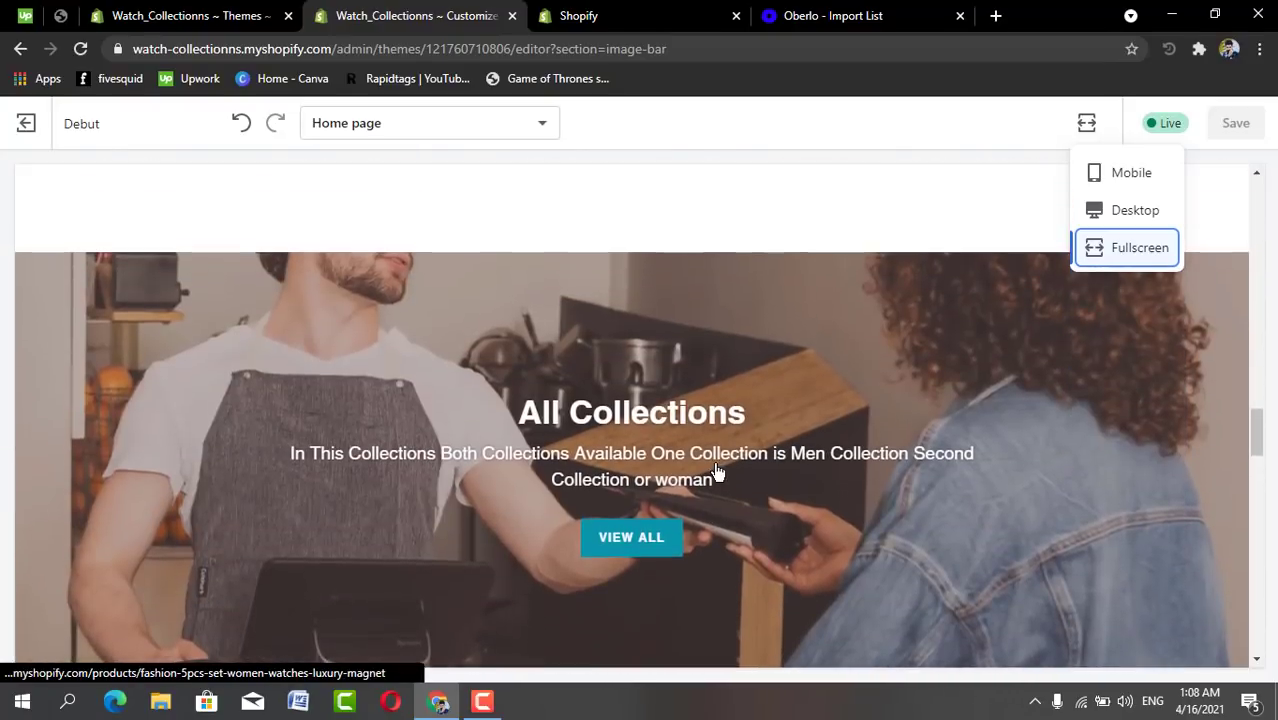
pyautogui.scroll(10, 717, 471)
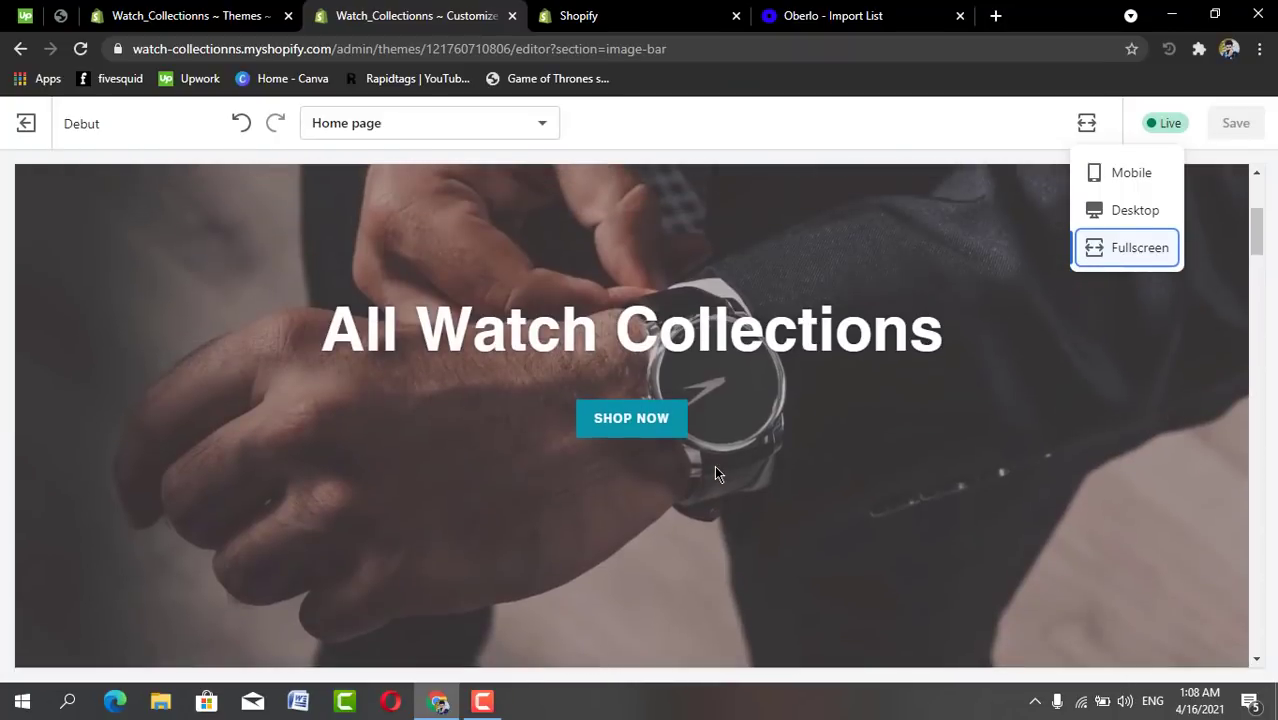
pyautogui.scroll(3, 715, 473)
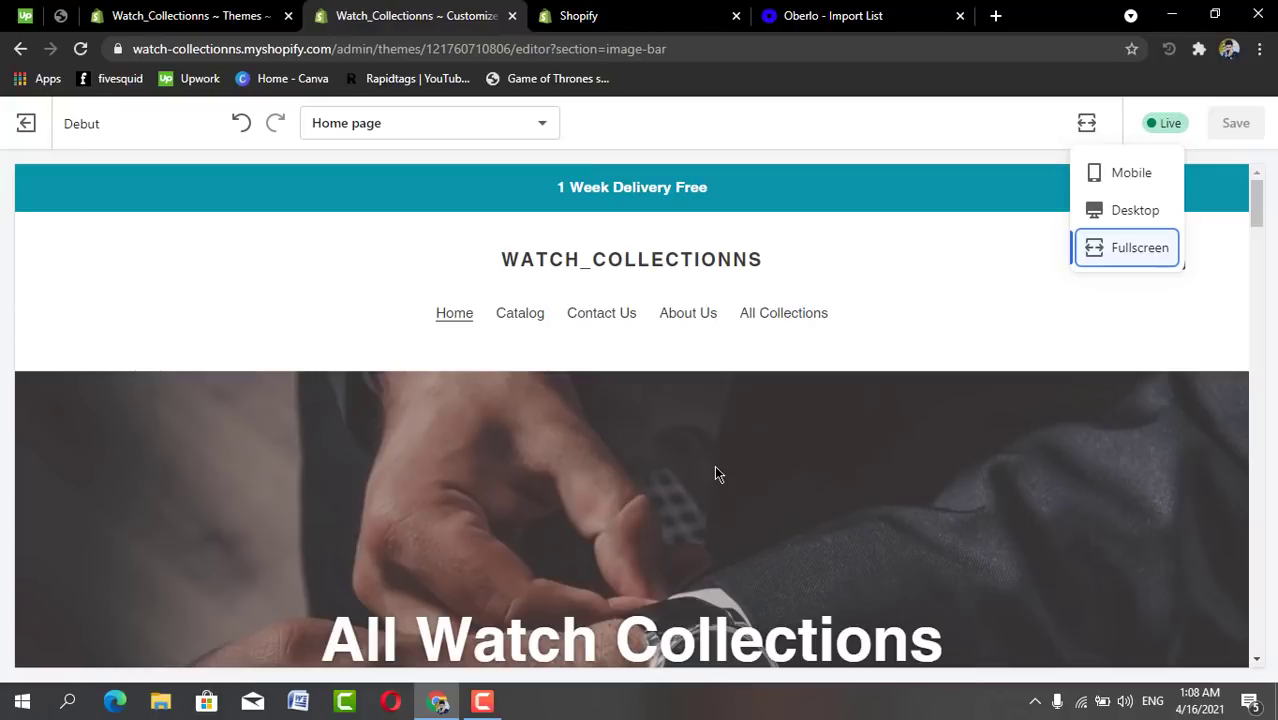
# Open the All Collections page from the store's header navigation in the preview and examine its content.
pyautogui.scroll(-1, 654, 467)
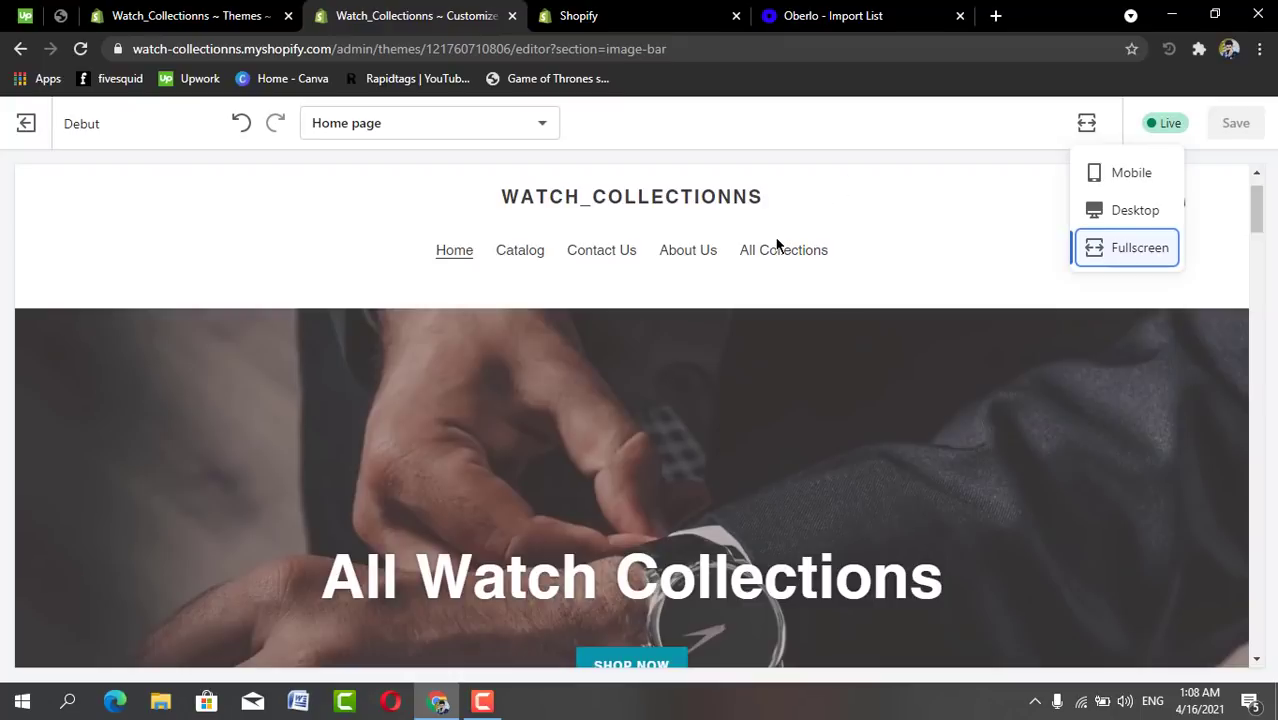
pyautogui.click(771, 256)
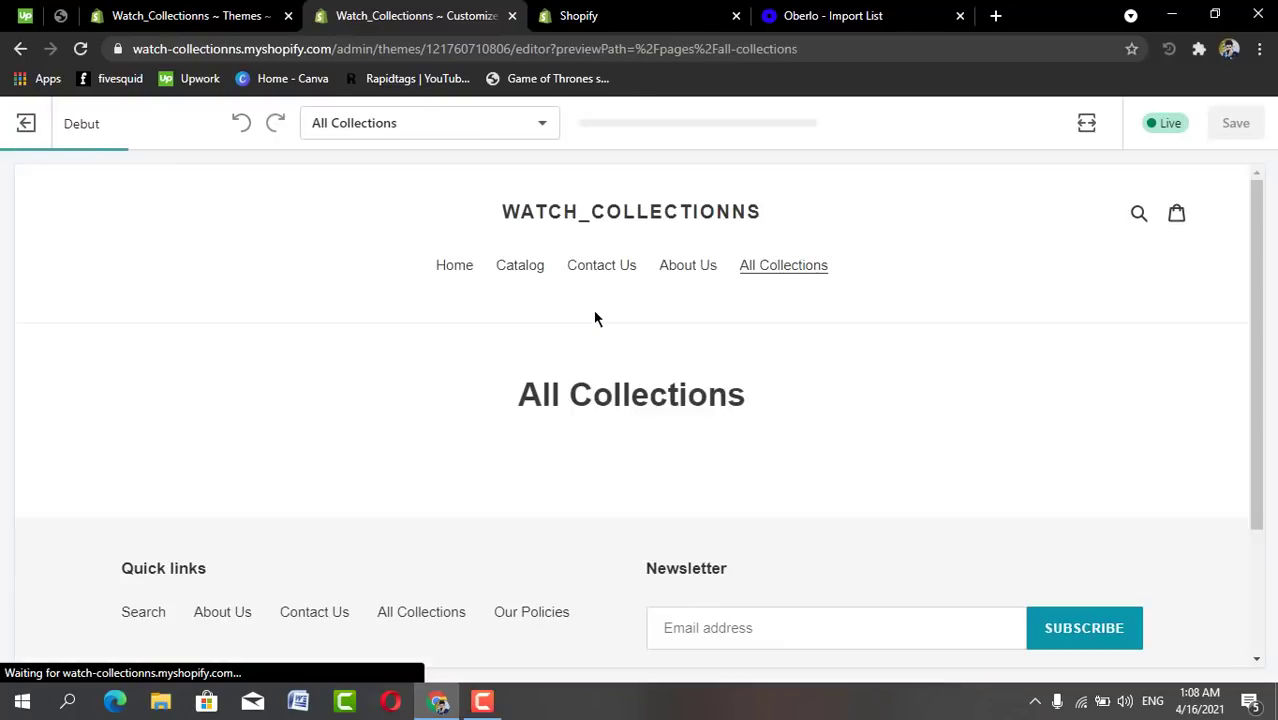
pyautogui.scroll(-1, 594, 316)
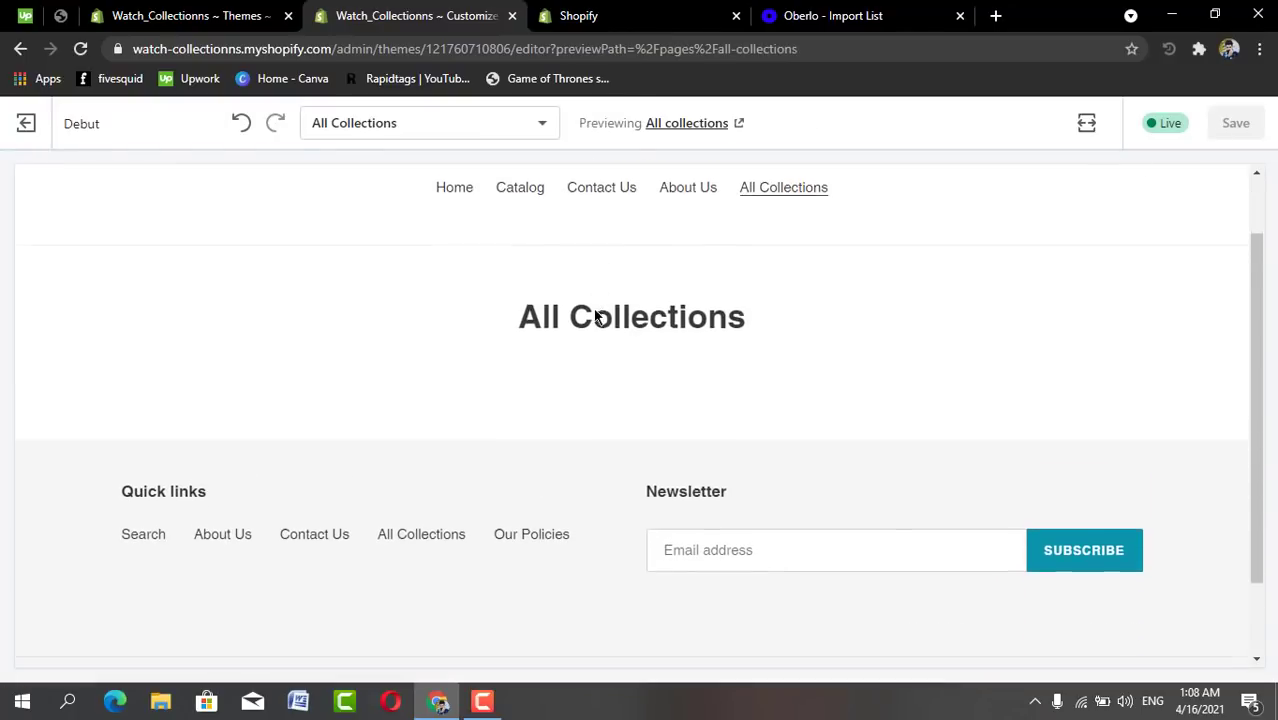
# Return from All Collections to the home page and follow the banner's Shop Now link to examine the Products page.
pyautogui.scroll(-1, 594, 316)
pyautogui.scroll(2, 594, 316)
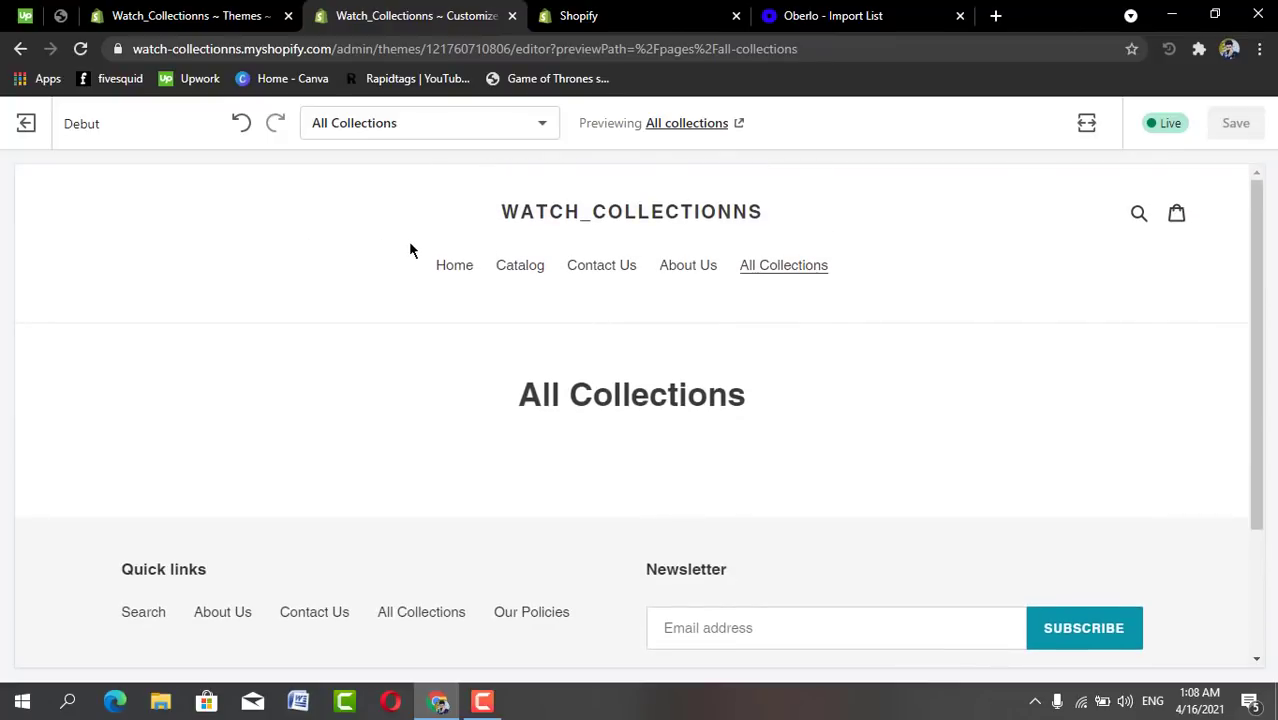
pyautogui.click(436, 265)
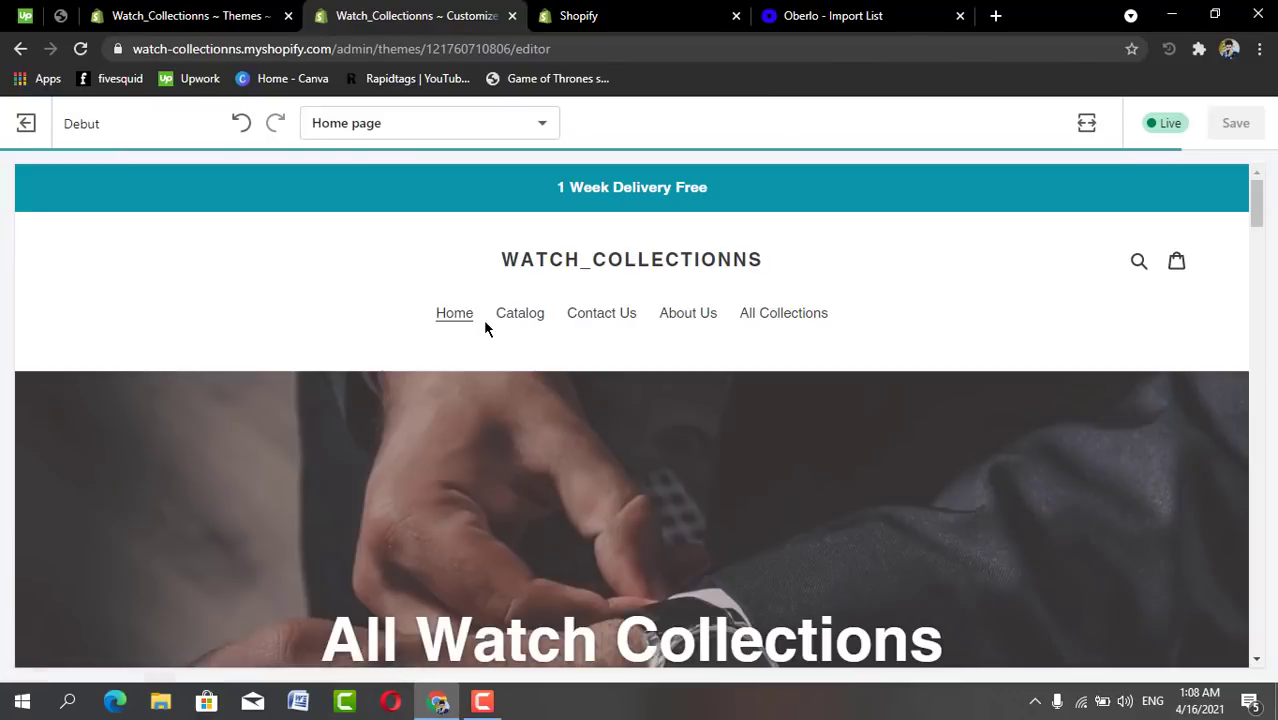
pyautogui.scroll(-3, 485, 327)
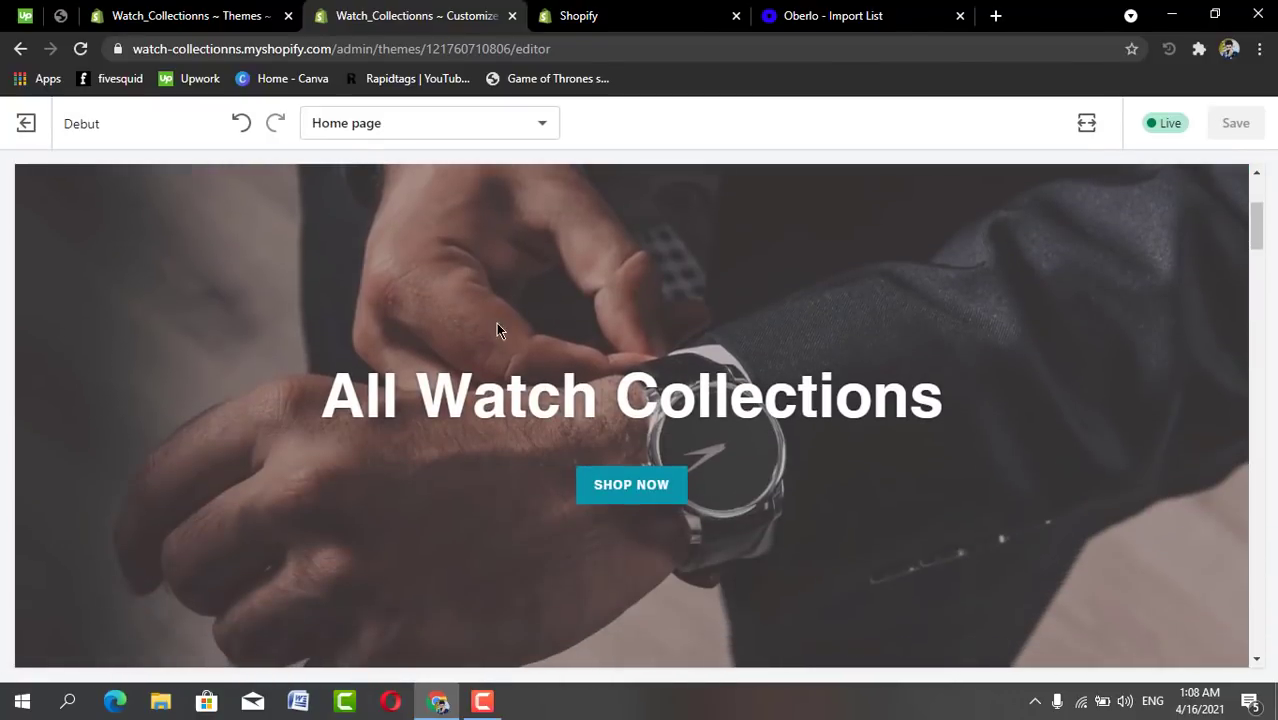
pyautogui.click(646, 493)
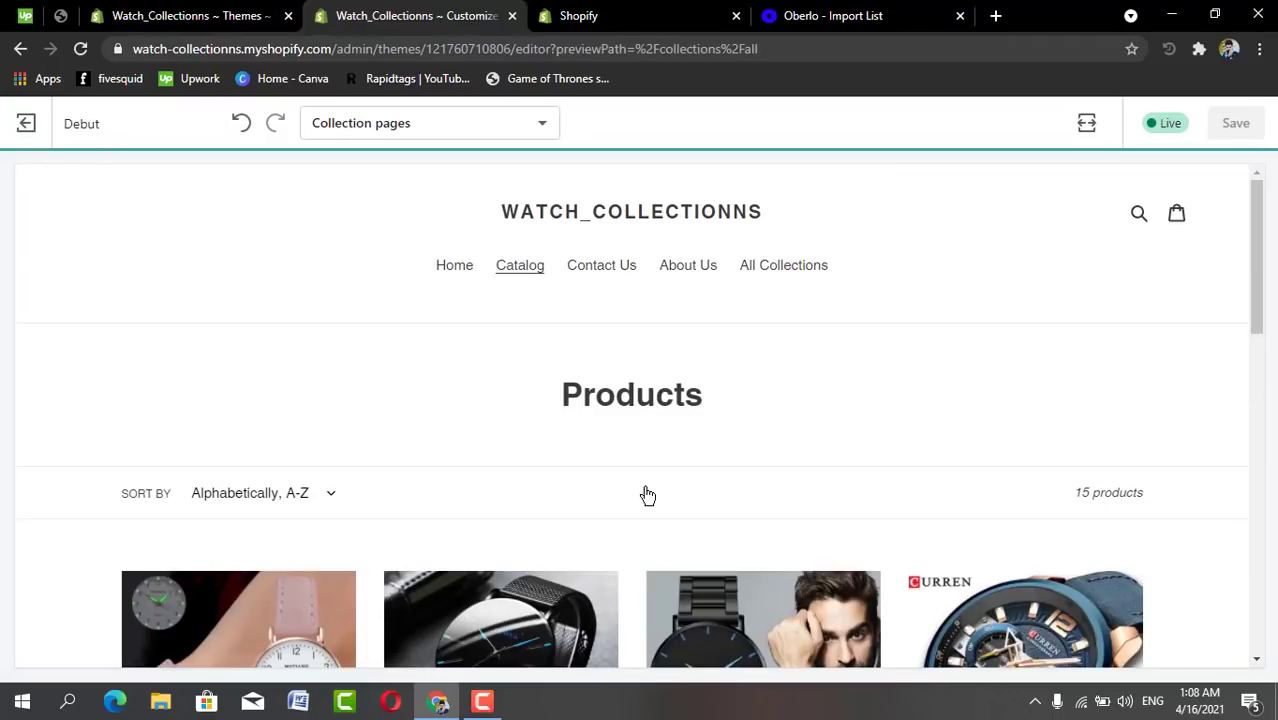
pyautogui.scroll(-4, 647, 494)
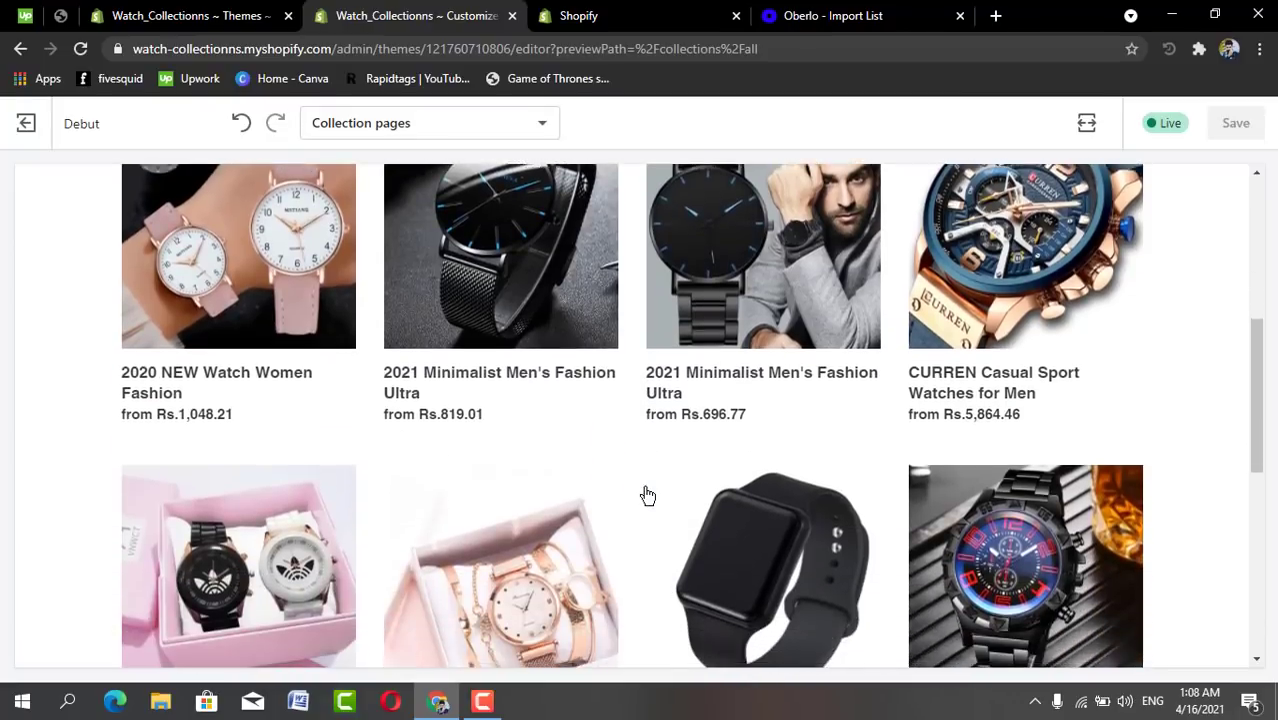
pyautogui.scroll(5, 647, 494)
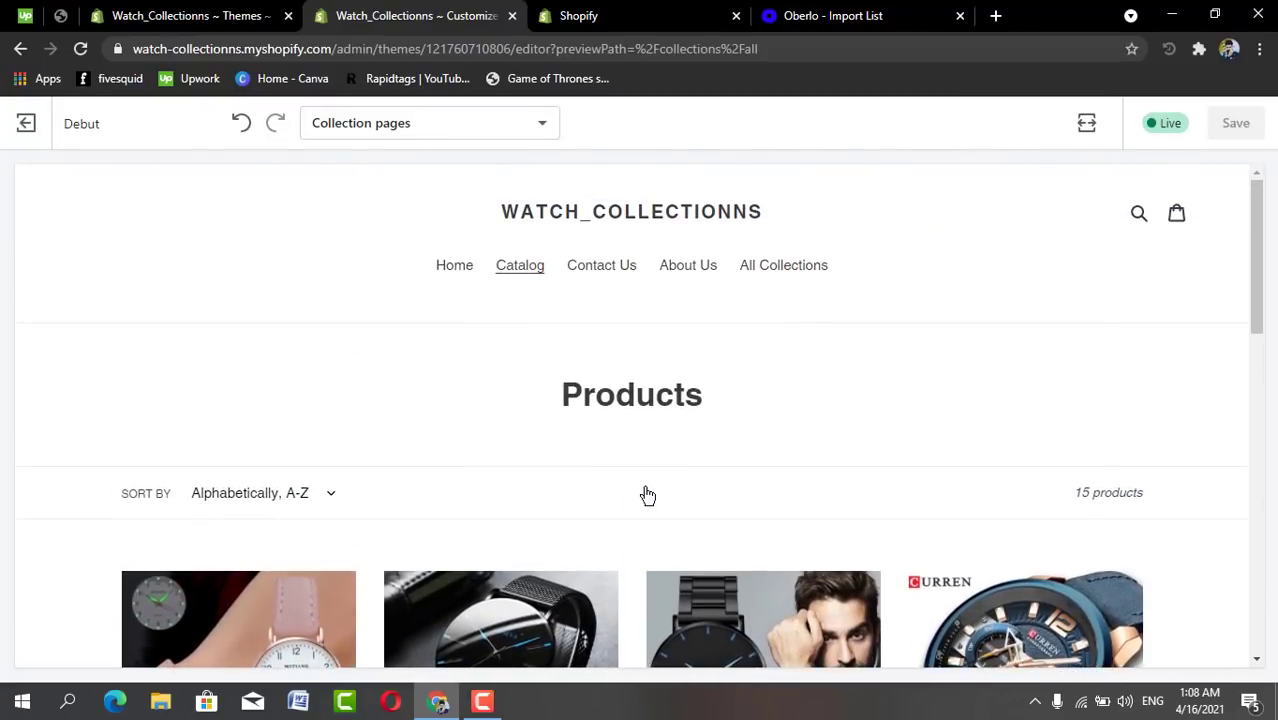
# Return to the home page and review it from the announcement bar through the men's and women's collections to the gallery and footer.
pyautogui.click(467, 273)
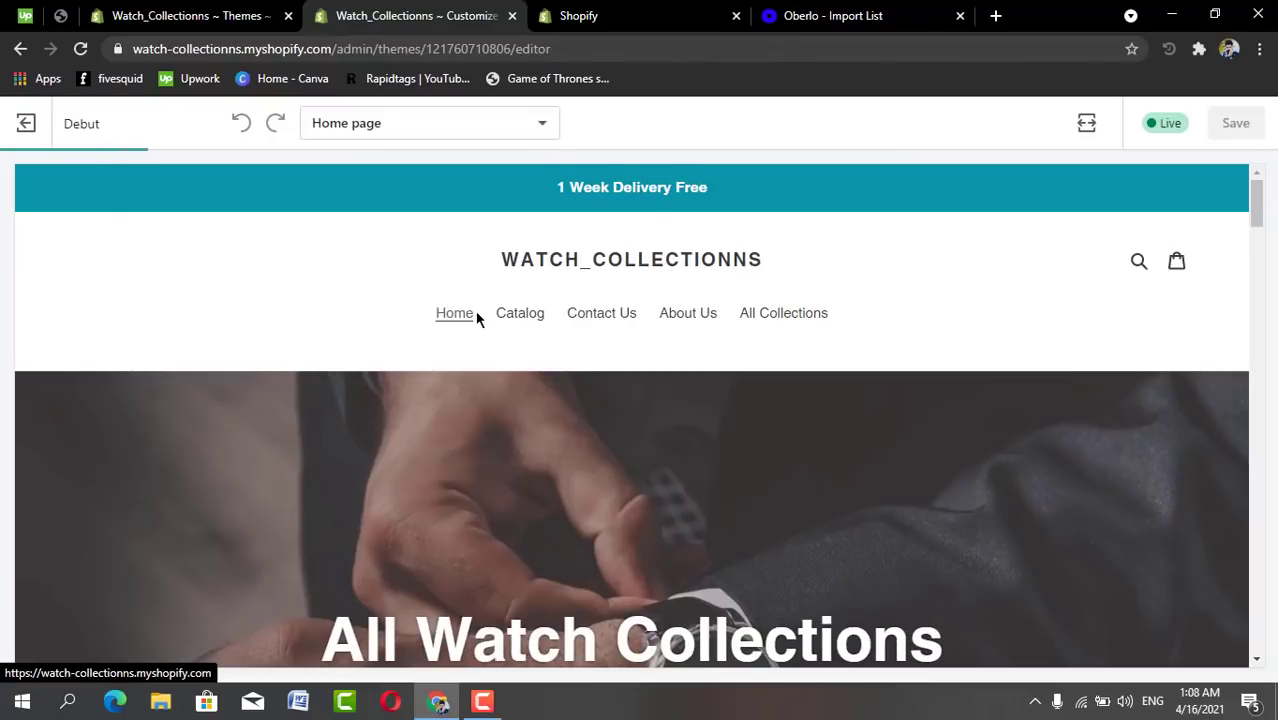
pyautogui.scroll(-4, 476, 318)
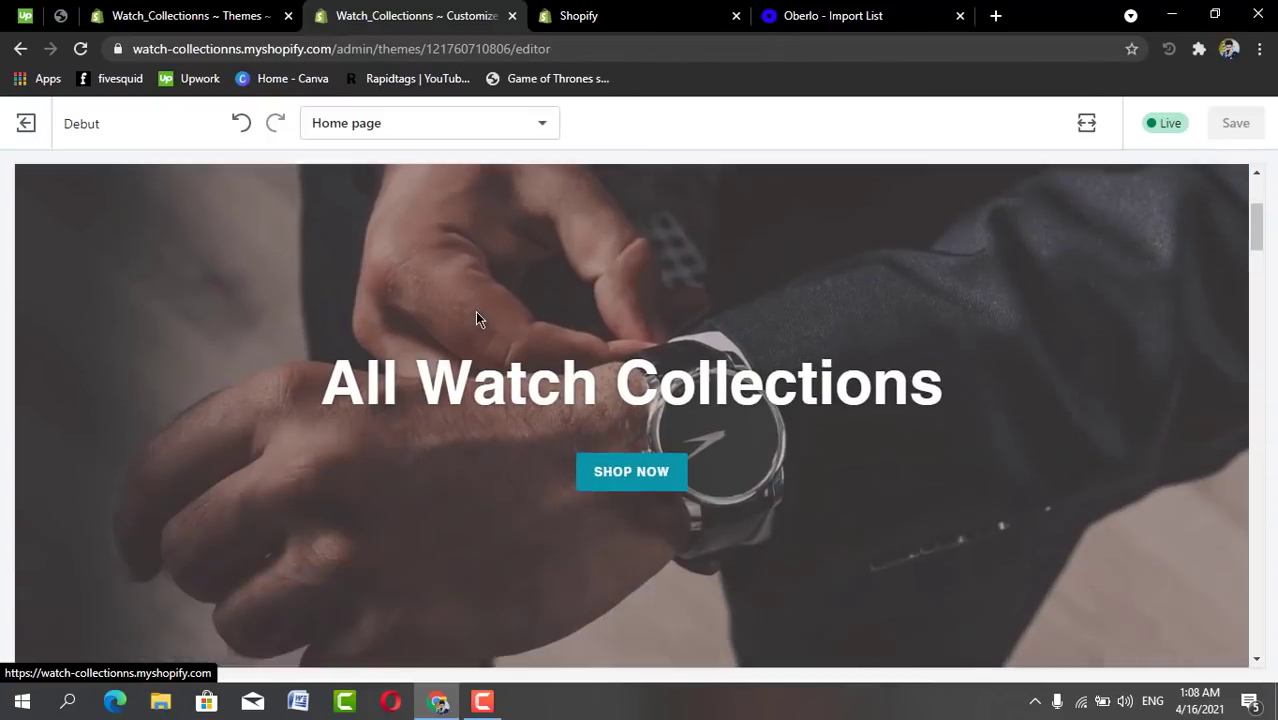
pyautogui.scroll(-1, 475, 318)
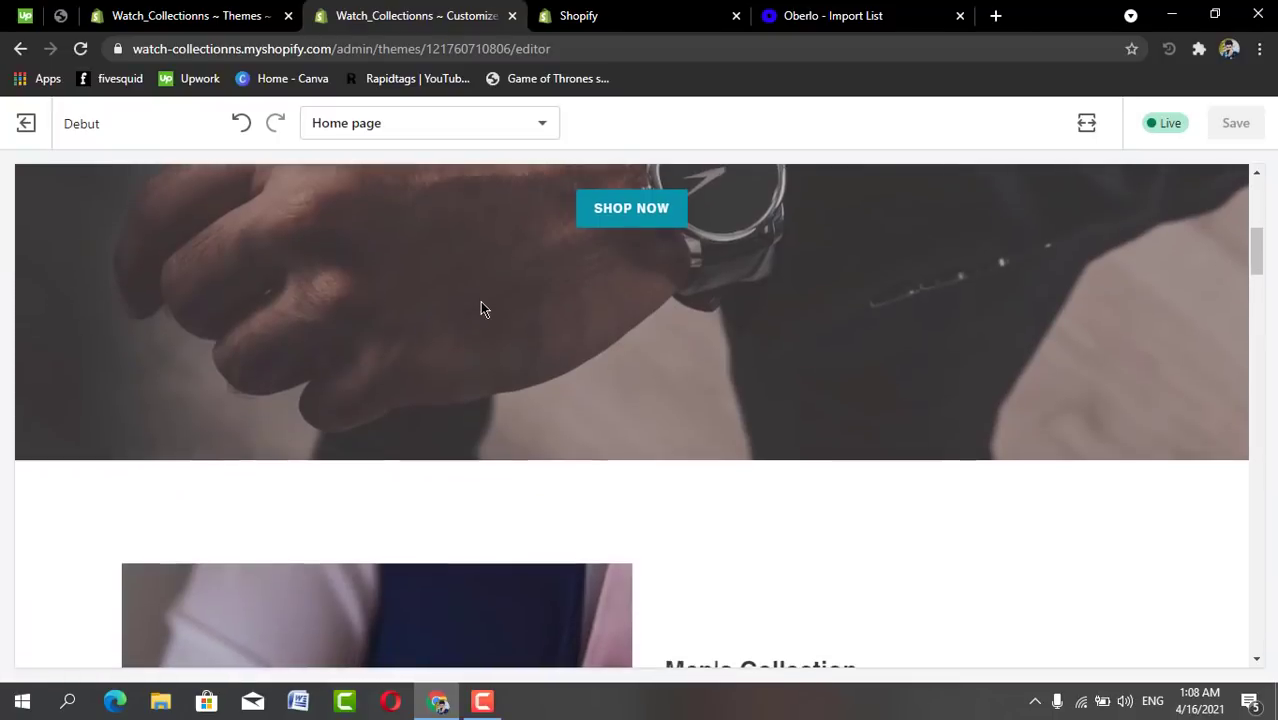
pyautogui.scroll(-2, 478, 312)
pyautogui.scroll(-3, 481, 309)
pyautogui.scroll(-7, 481, 309)
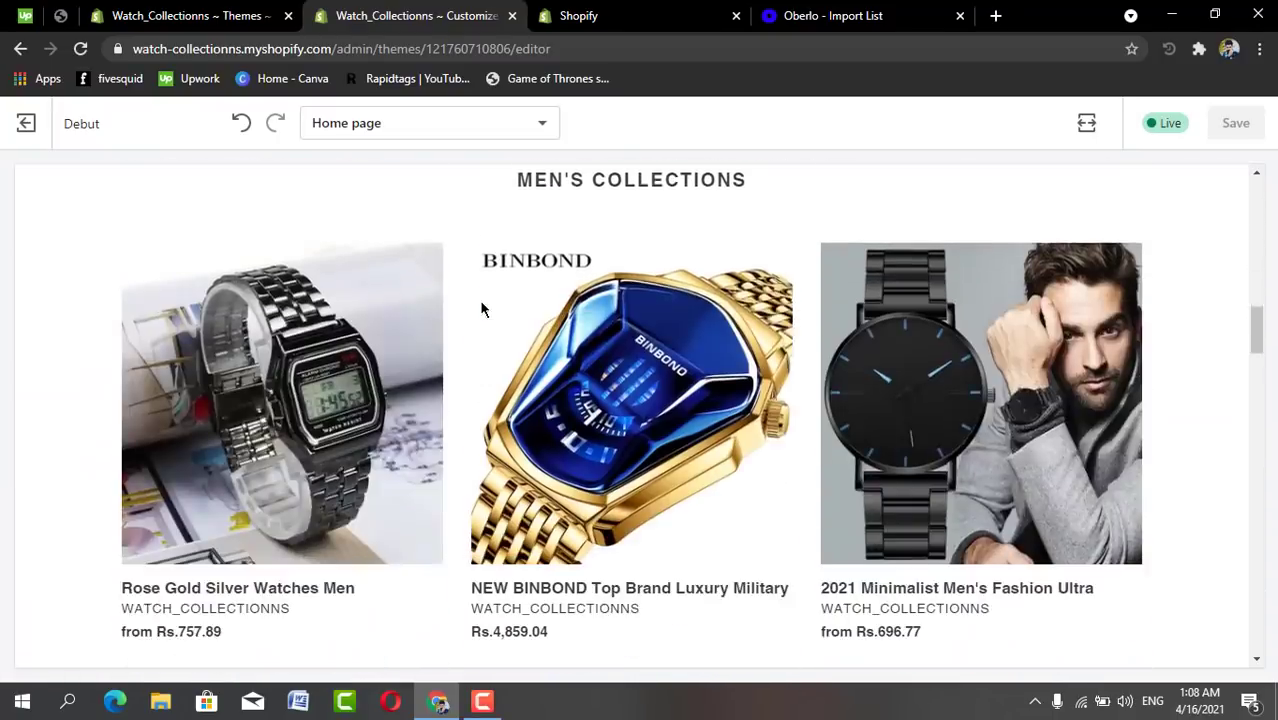
pyautogui.scroll(-5, 481, 309)
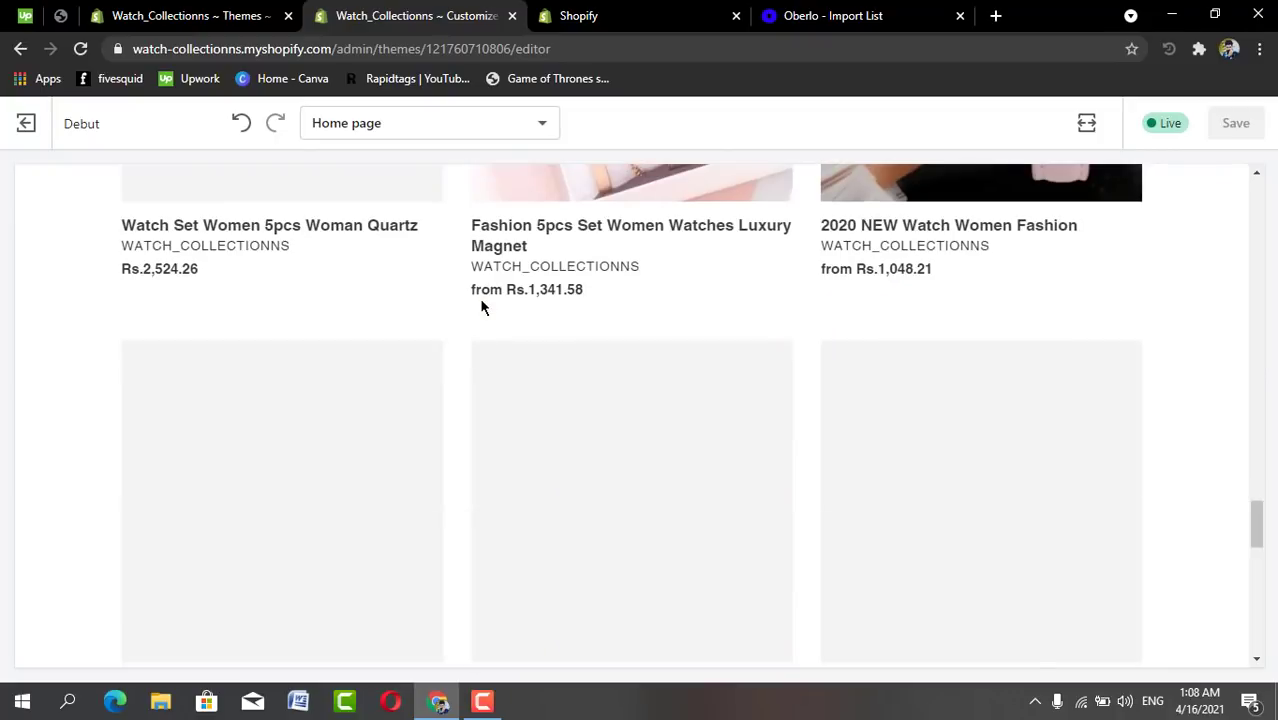
pyautogui.scroll(-1, 481, 309)
pyautogui.scroll(-6, 485, 300)
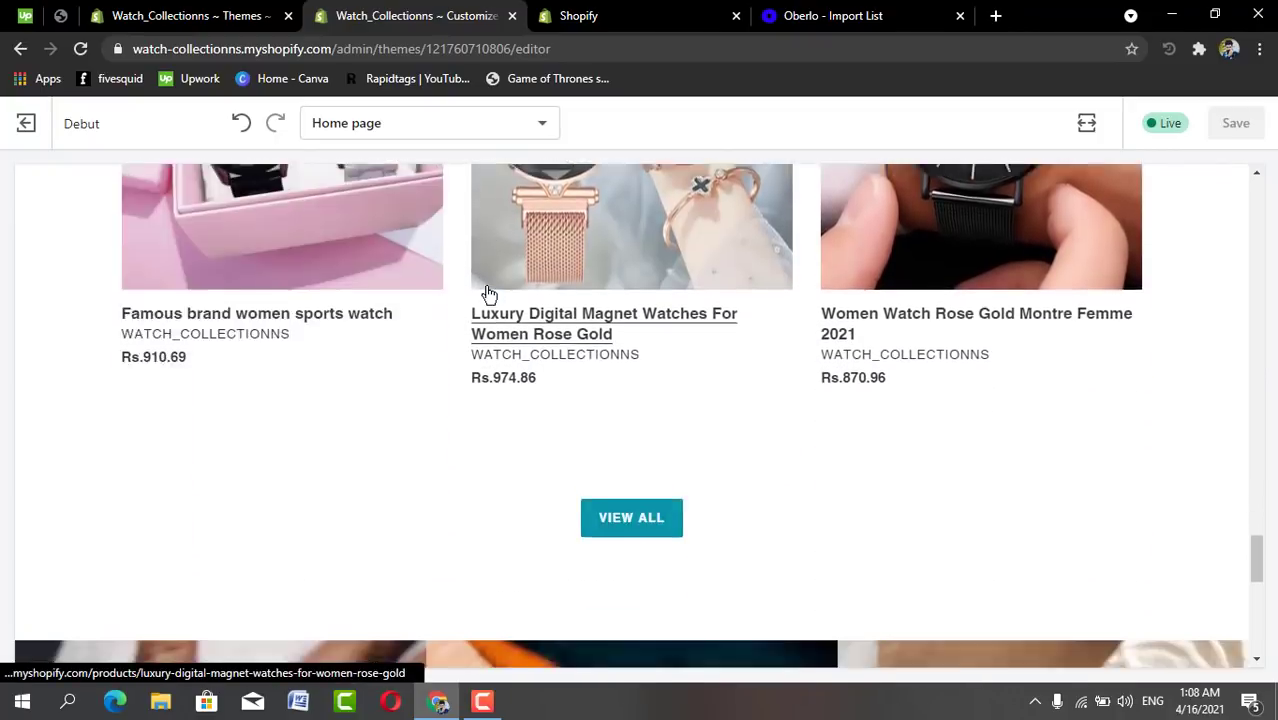
pyautogui.scroll(-4, 489, 295)
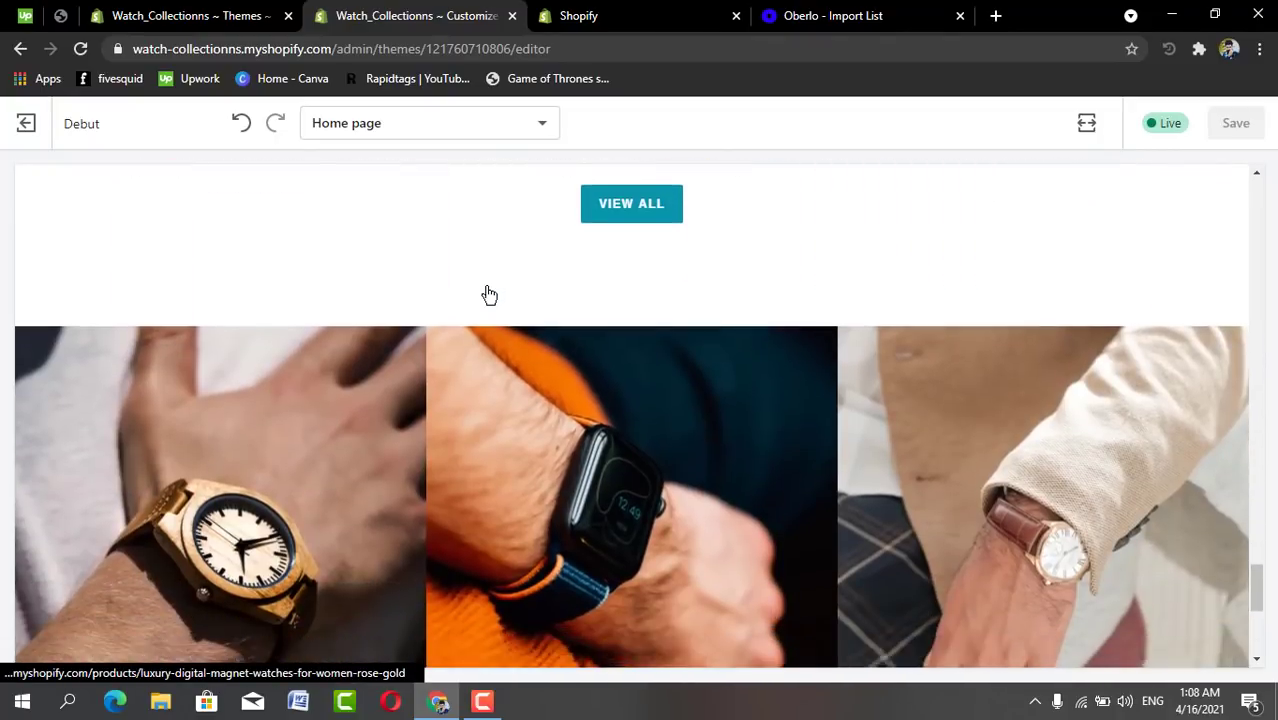
pyautogui.scroll(-1, 489, 295)
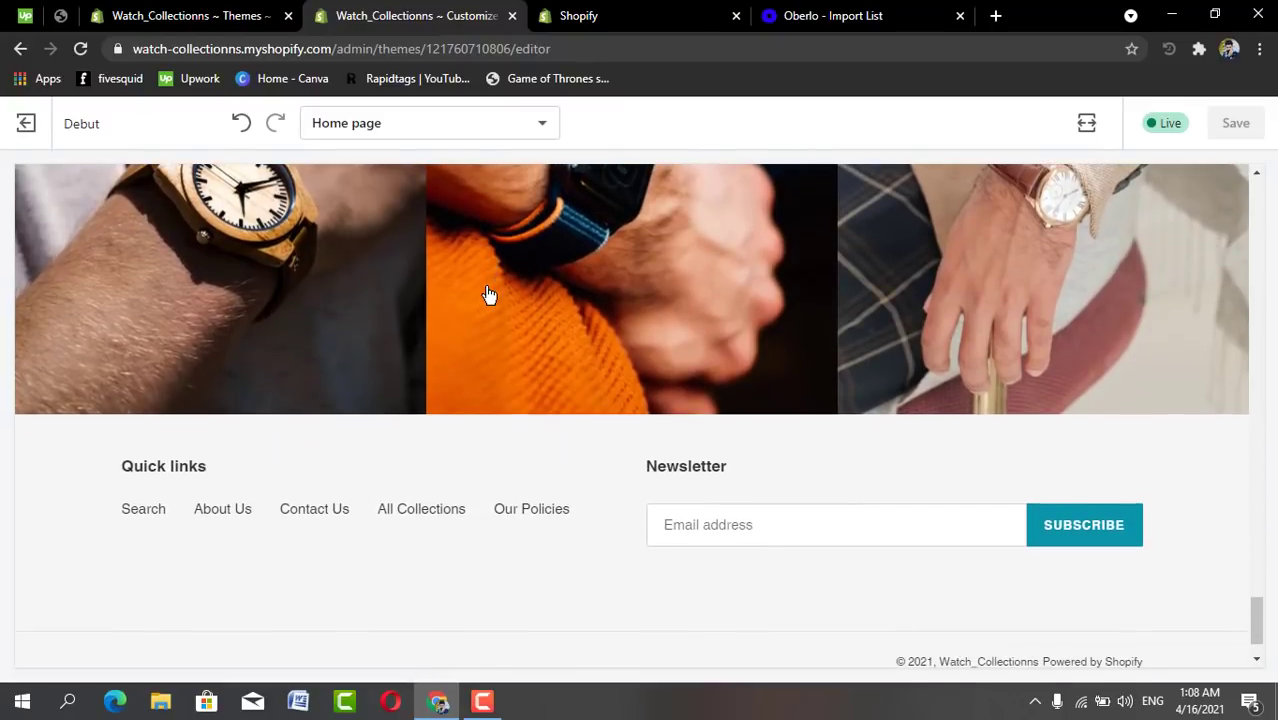
pyautogui.scroll(-1, 489, 295)
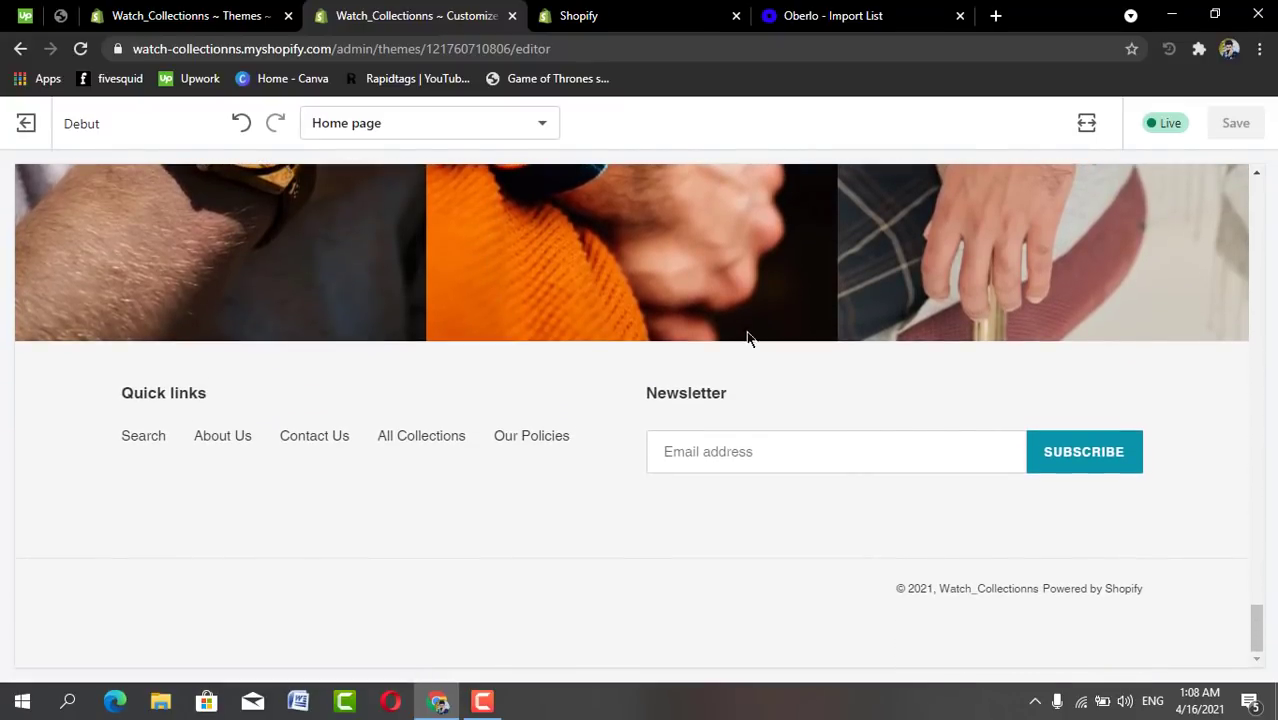
# Switch the home page preview to Desktop and look through the template's section list down to the theme options.
pyautogui.click(1078, 130)
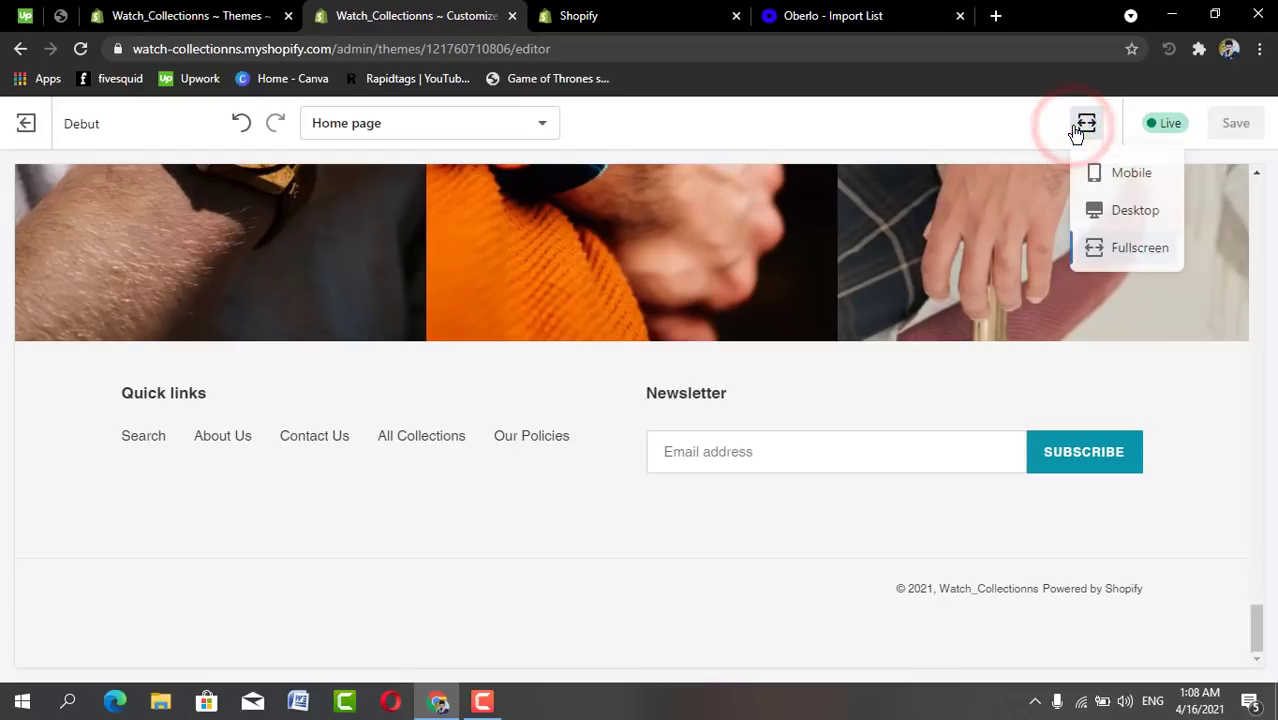
pyautogui.click(1100, 211)
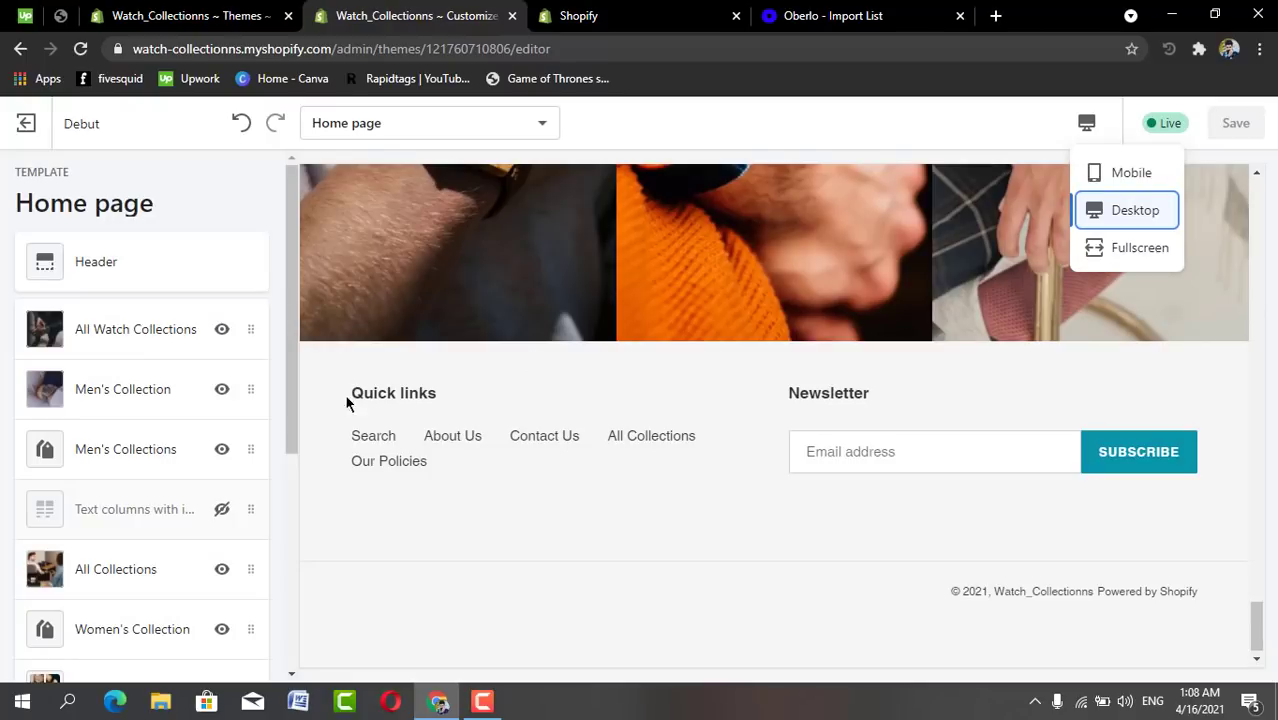
pyautogui.scroll(-3, 4, 562)
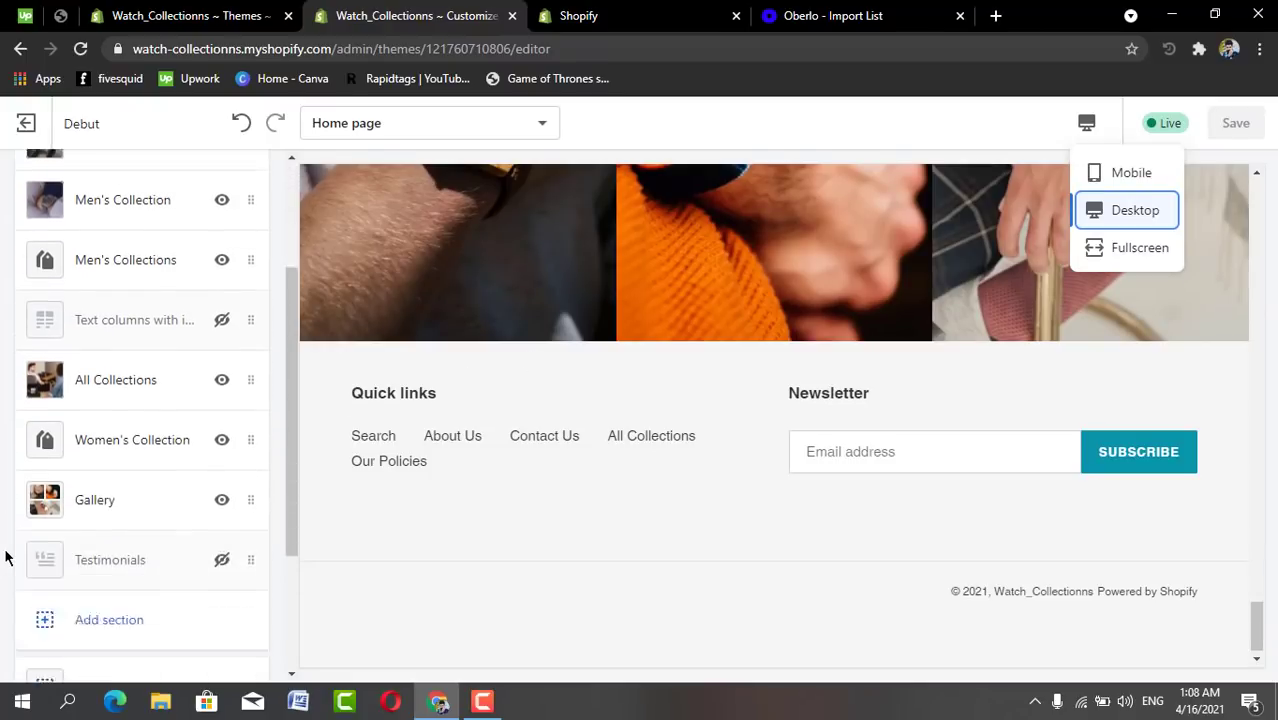
pyautogui.scroll(-1, 4, 557)
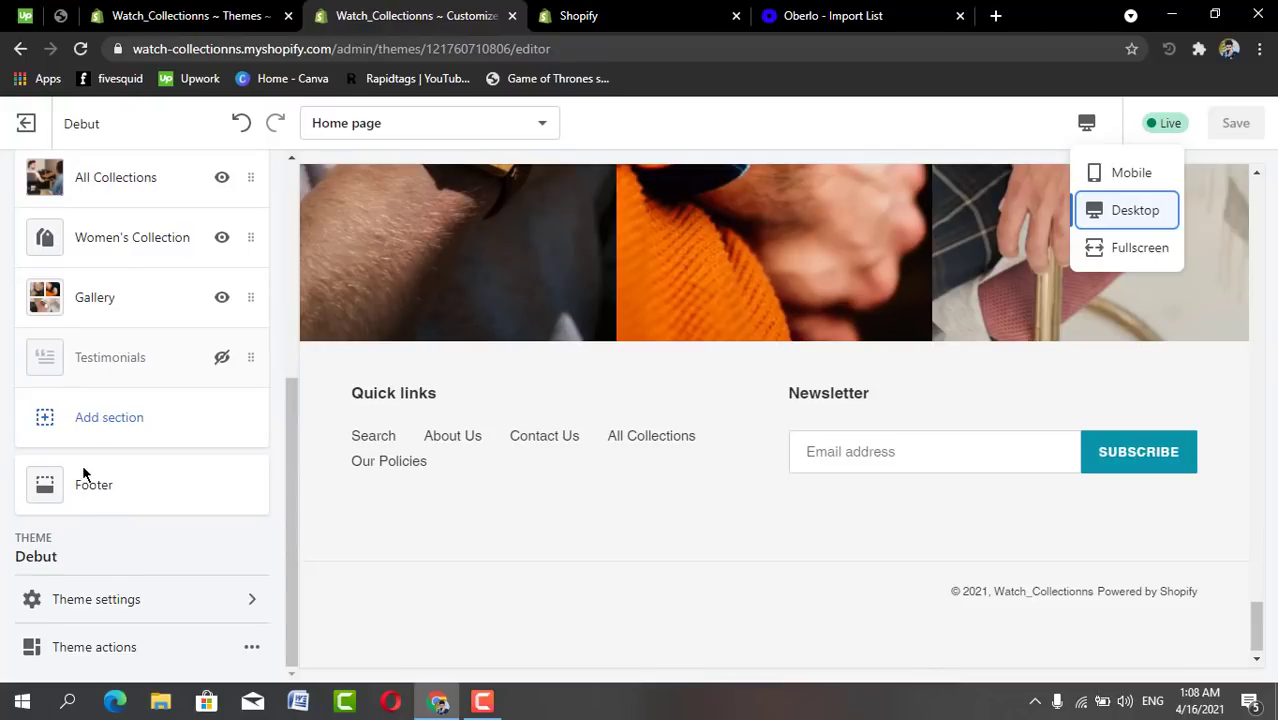
pyautogui.scroll(3, 218, 362)
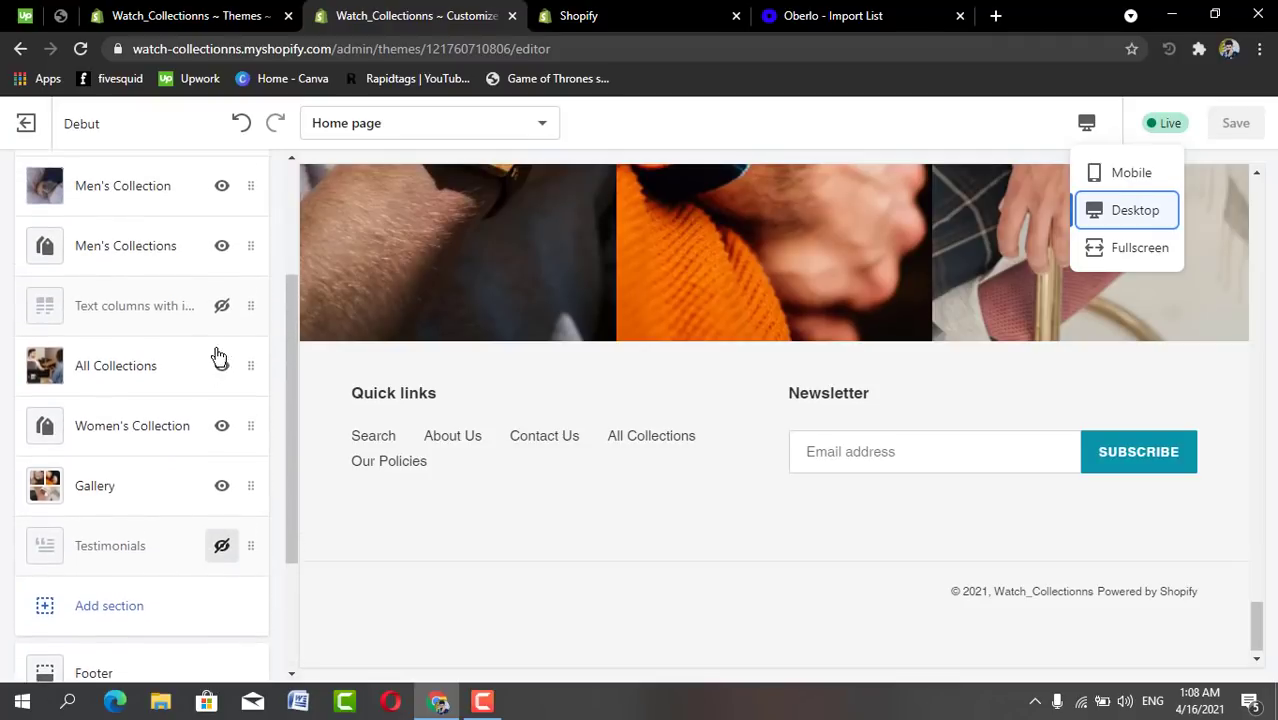
pyautogui.scroll(-3, 221, 338)
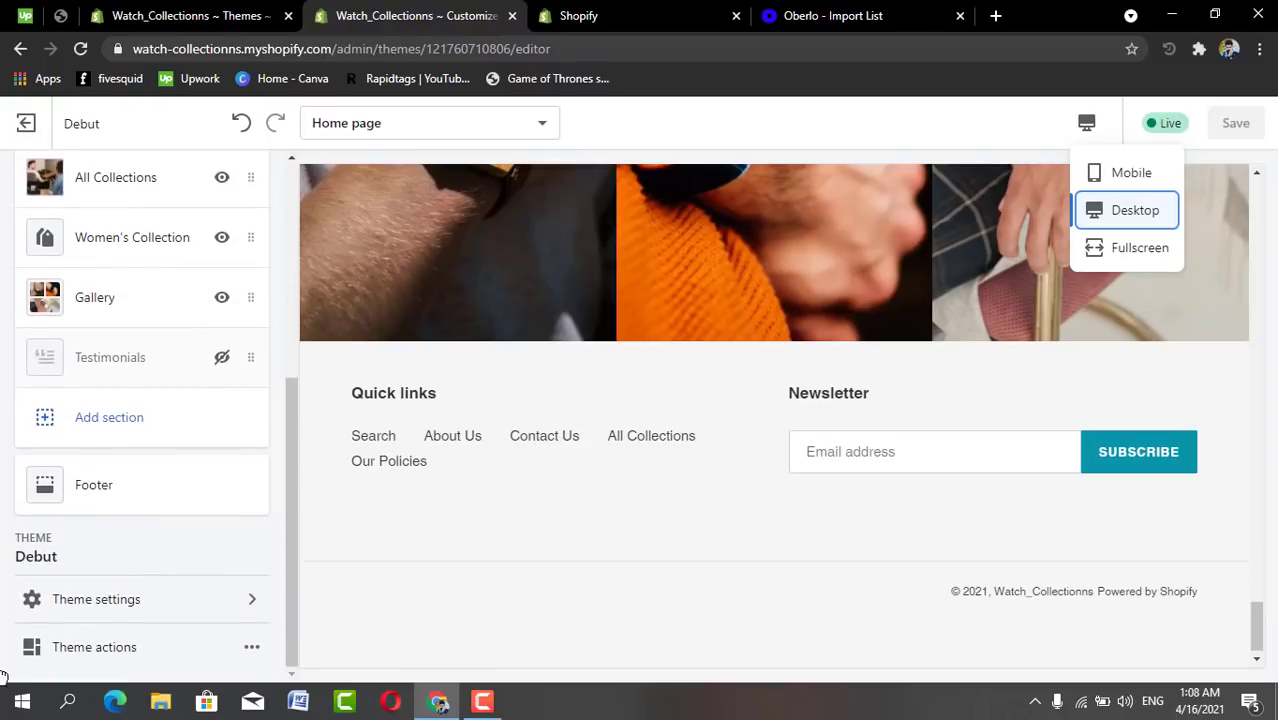
# In the theme's color settings, set the page's Borders and lines color to black (#000000).
pyautogui.click(110, 611)
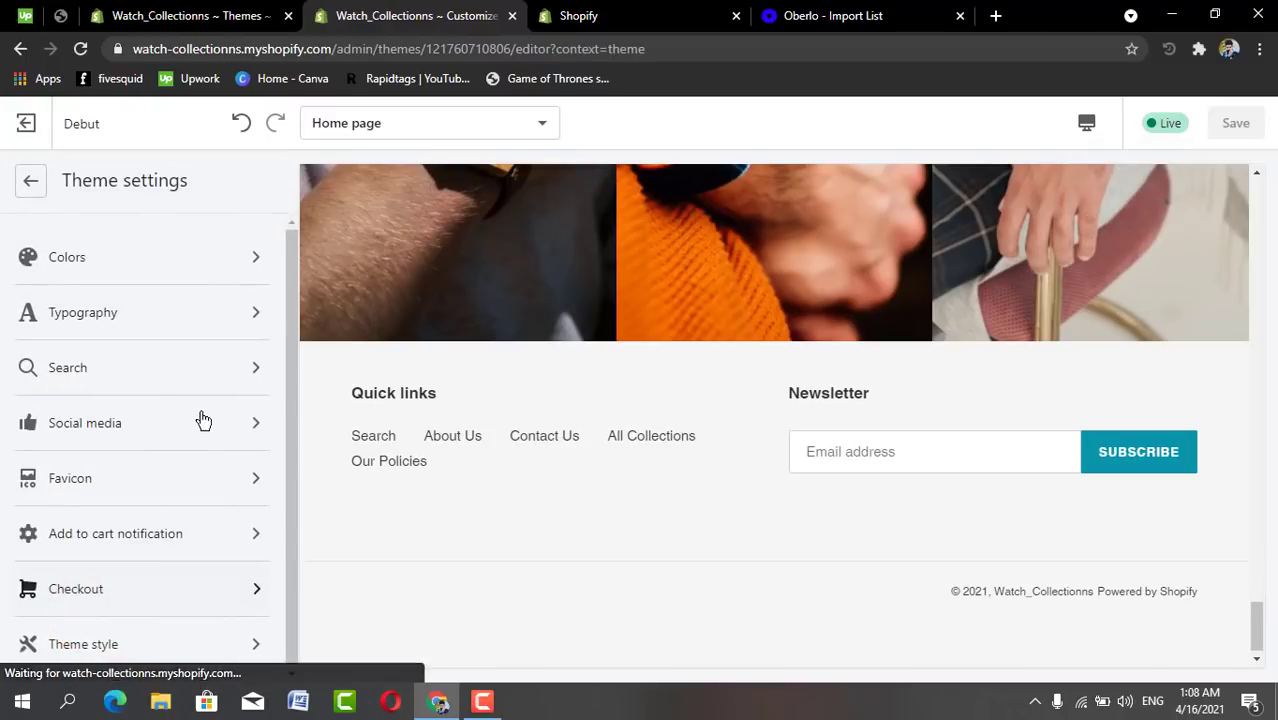
pyautogui.click(119, 268)
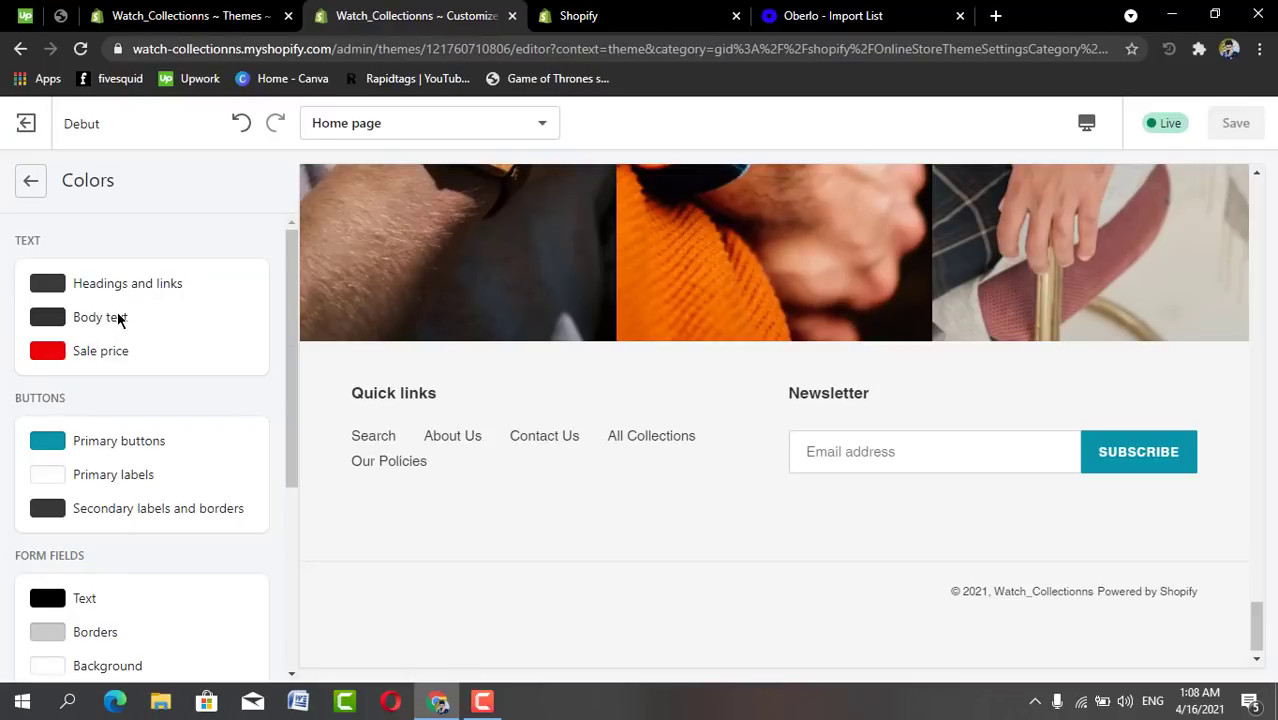
pyautogui.scroll(-1, 117, 317)
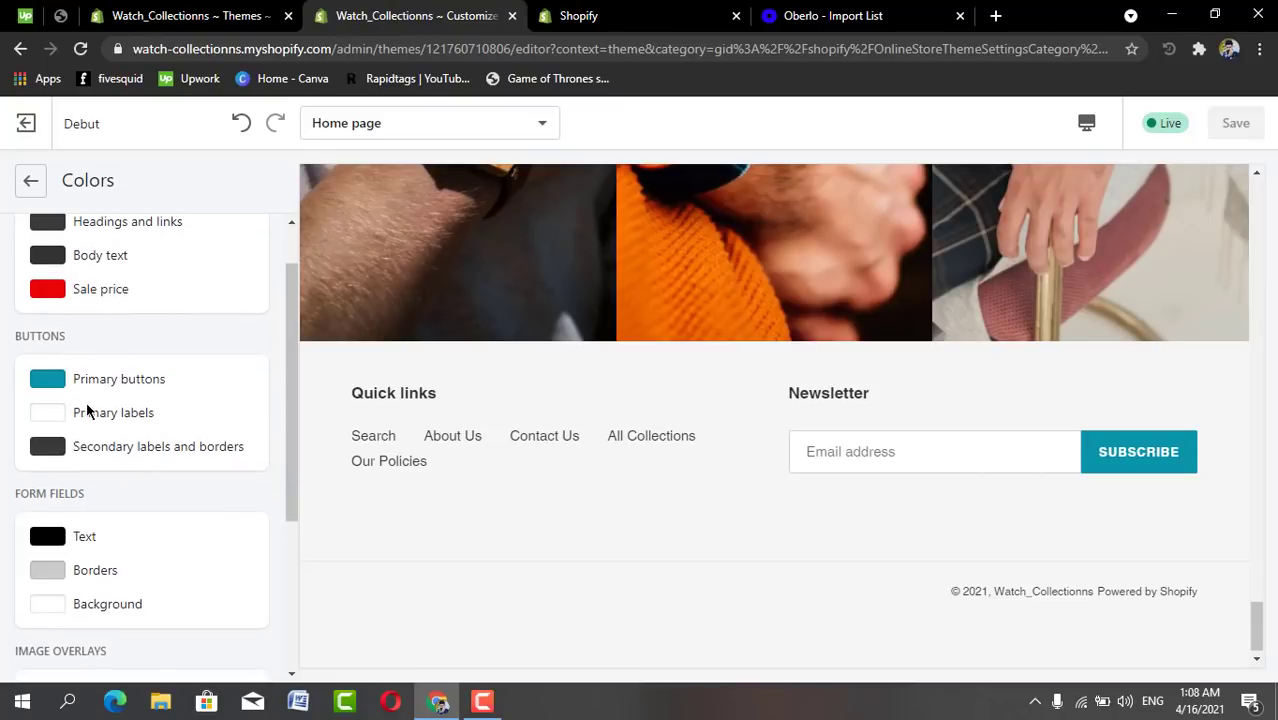
pyautogui.scroll(-4, 86, 411)
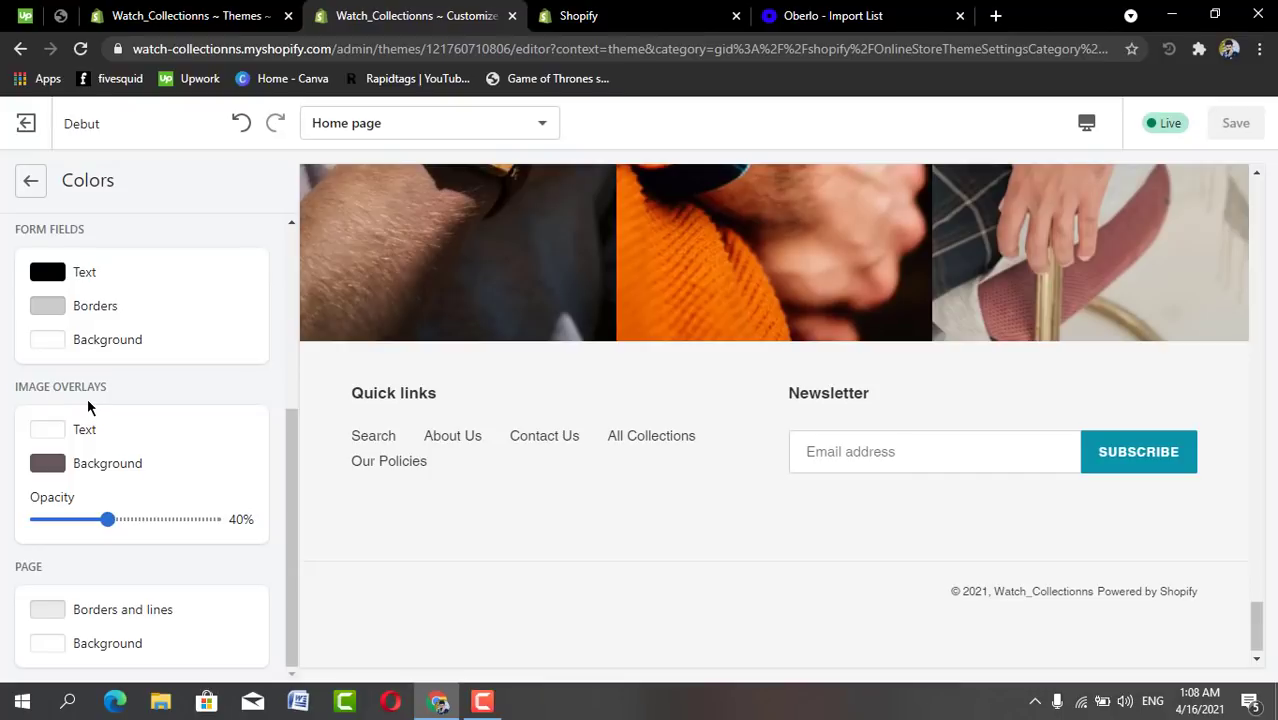
pyautogui.click(64, 610)
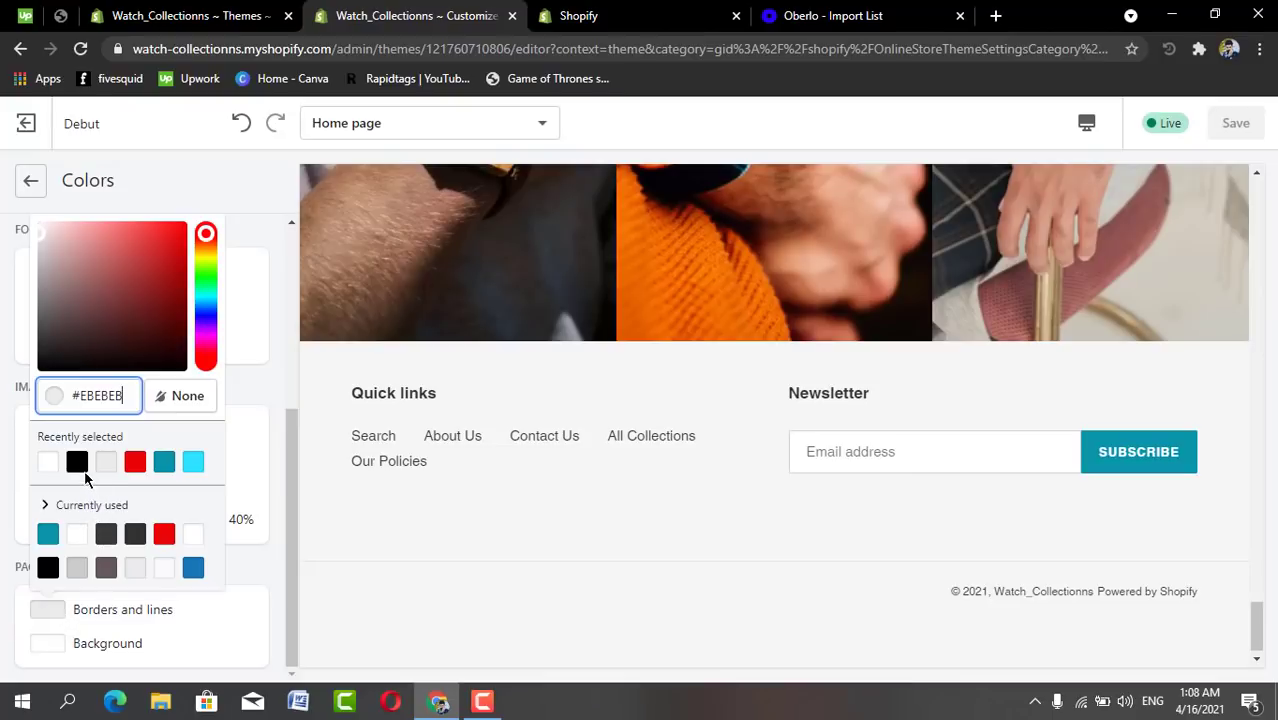
pyautogui.click(78, 463)
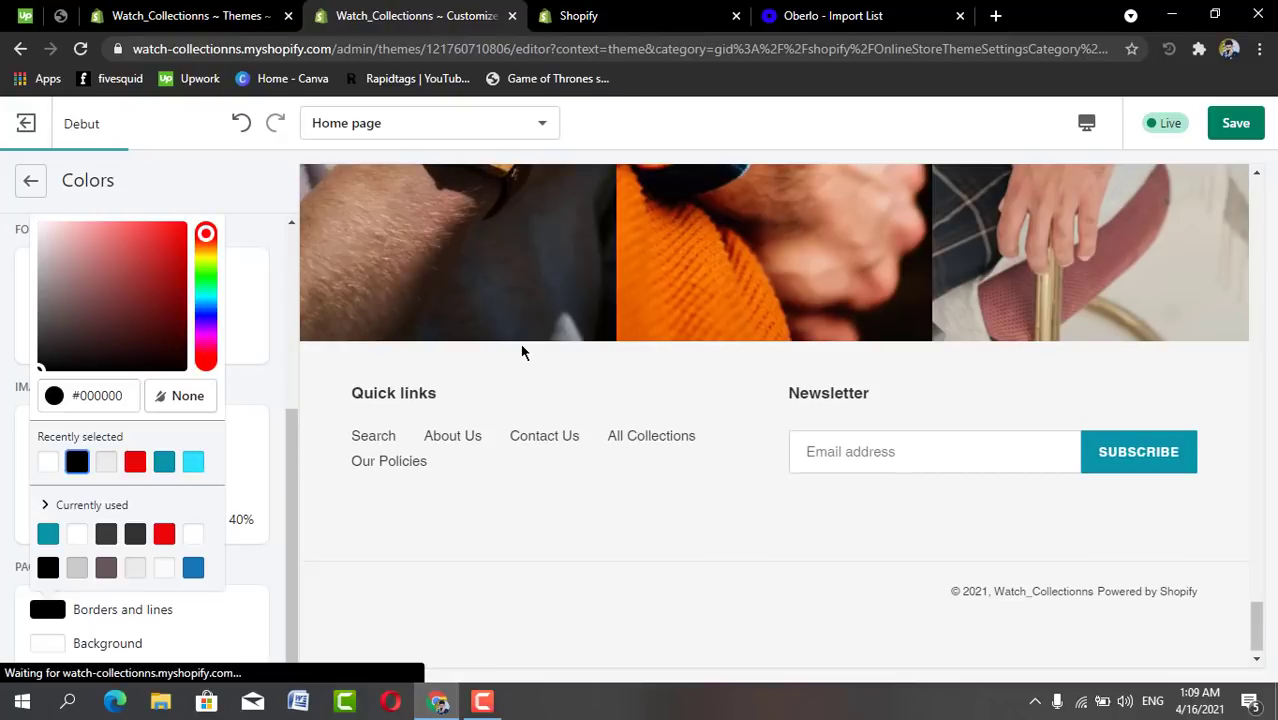
# Examine the home page preview for the new border and line color across the product collections, header, banner and Men's Collection section.
pyautogui.scroll(15, 521, 351)
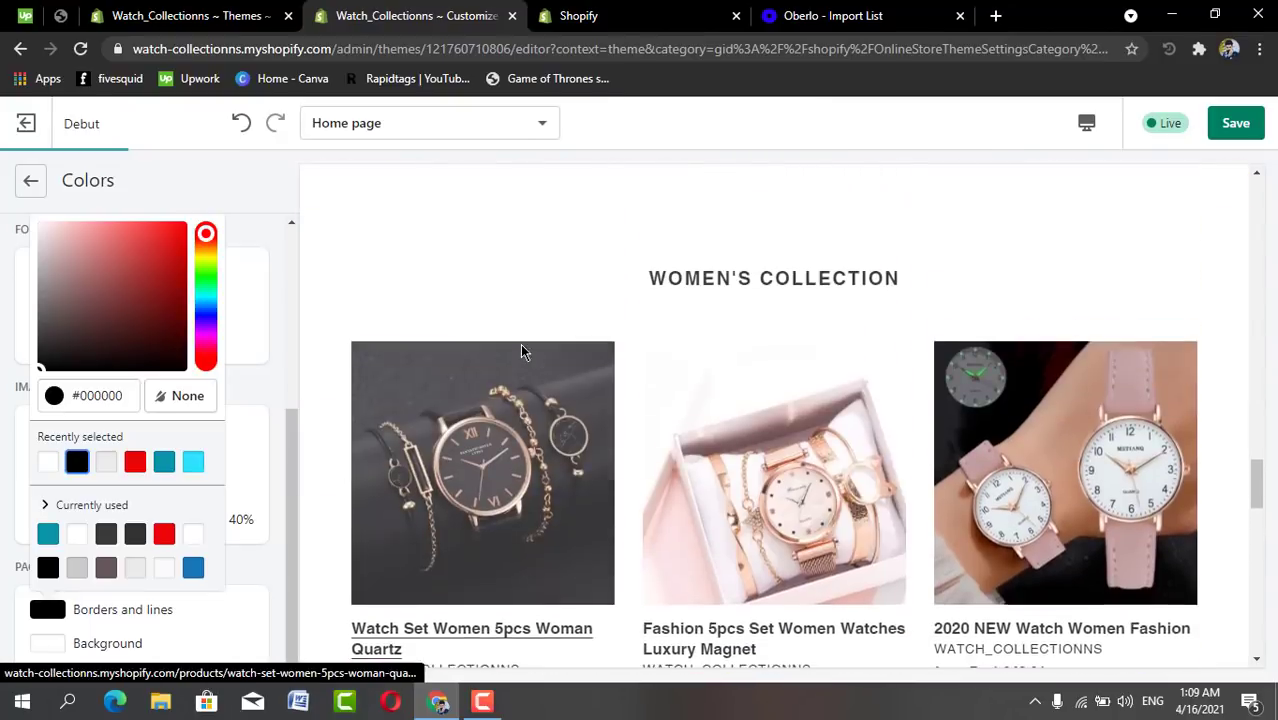
pyautogui.scroll(-2, 520, 350)
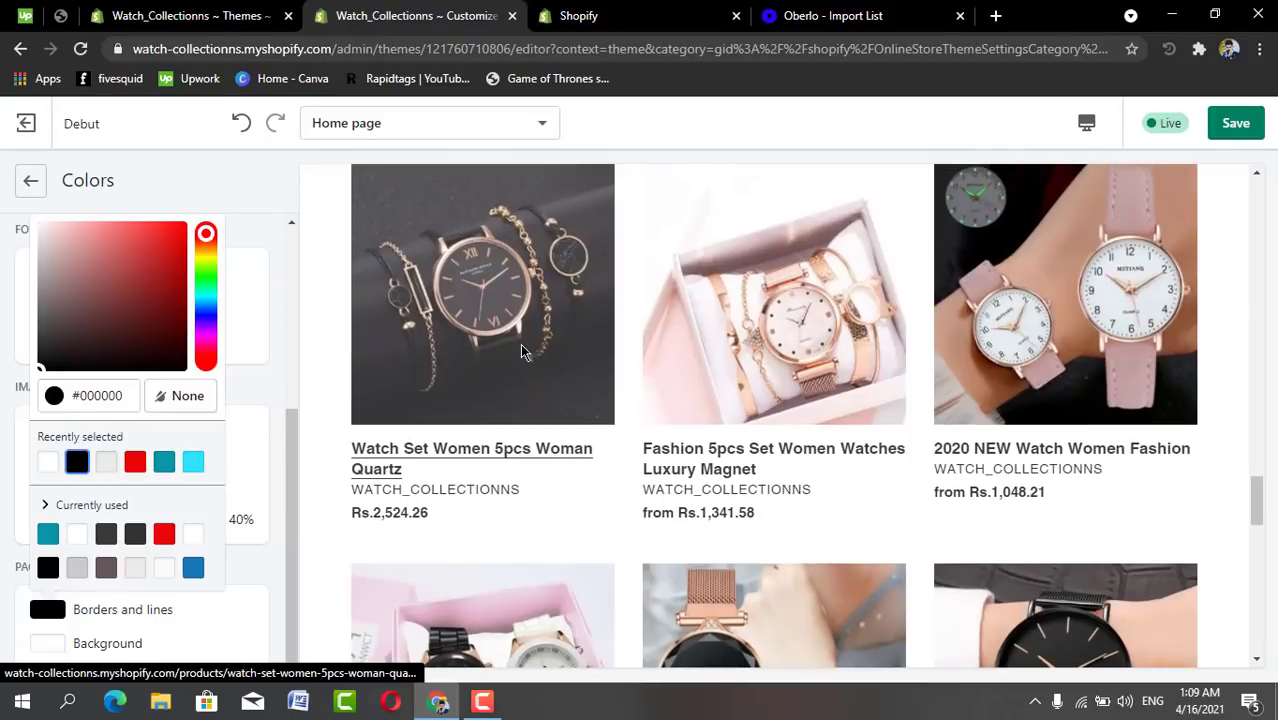
pyautogui.scroll(-10, 520, 351)
pyautogui.scroll(4, 520, 351)
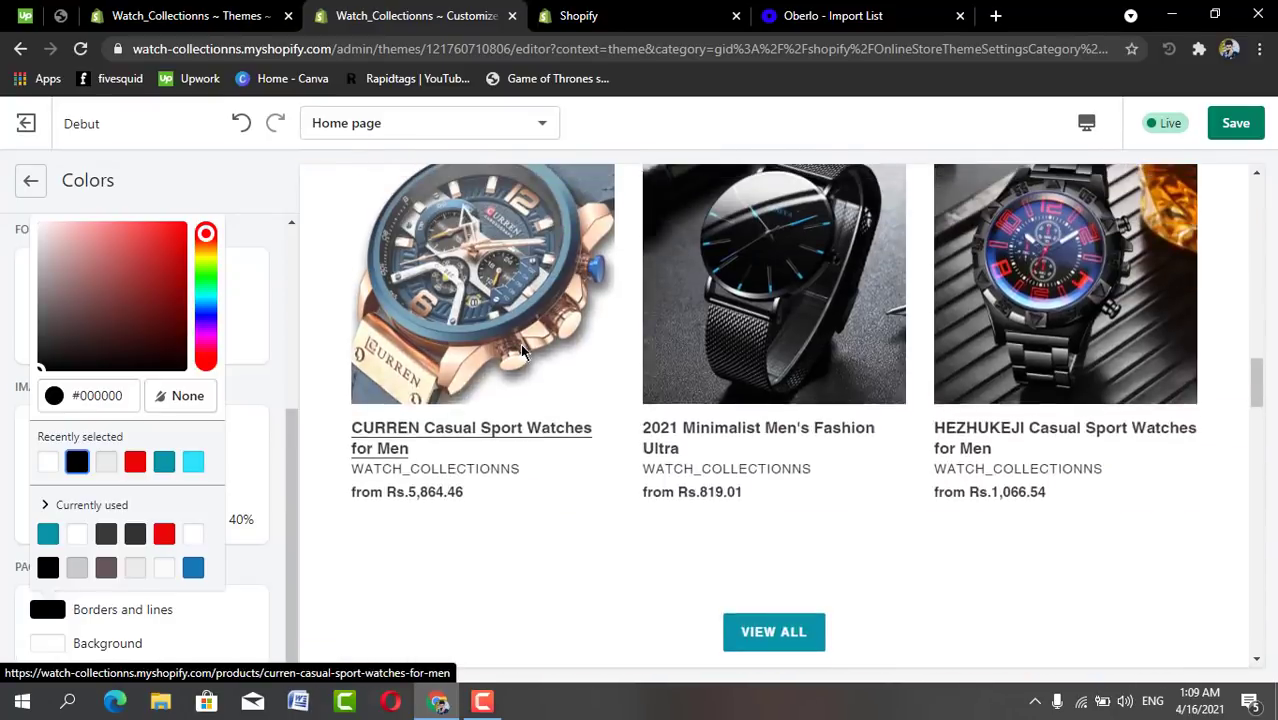
pyautogui.scroll(3, 520, 343)
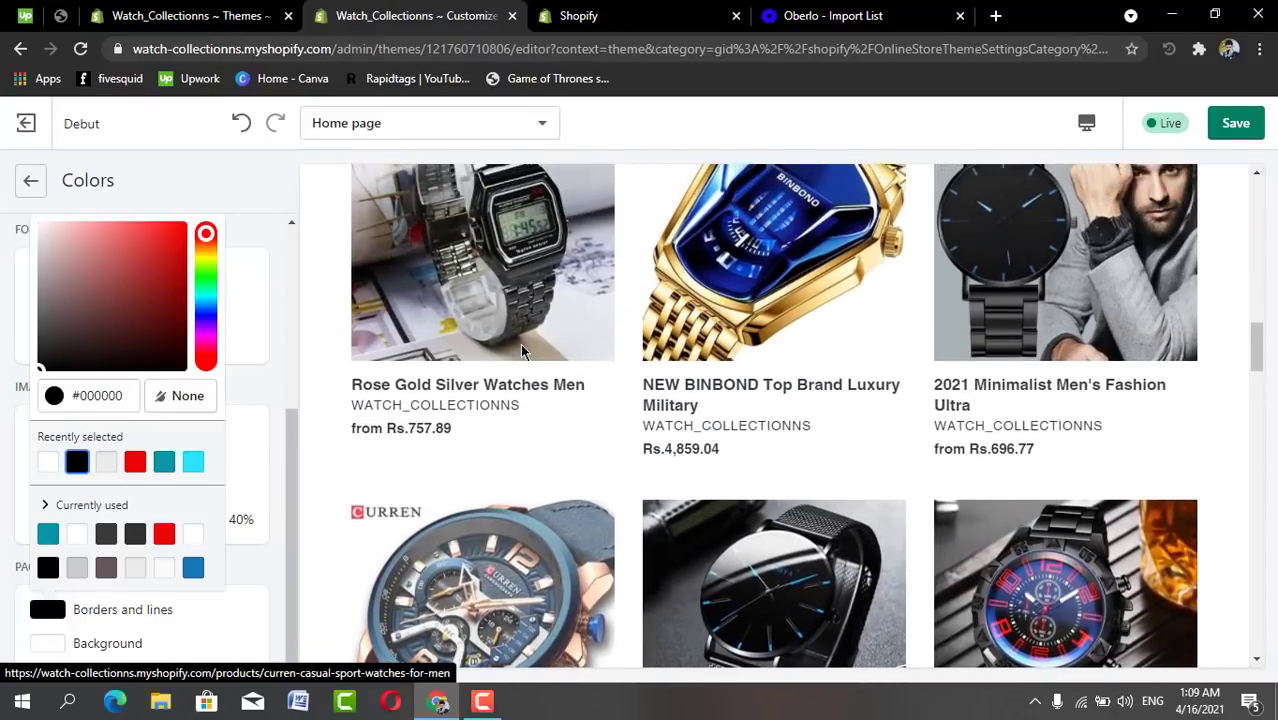
pyautogui.scroll(10, 520, 343)
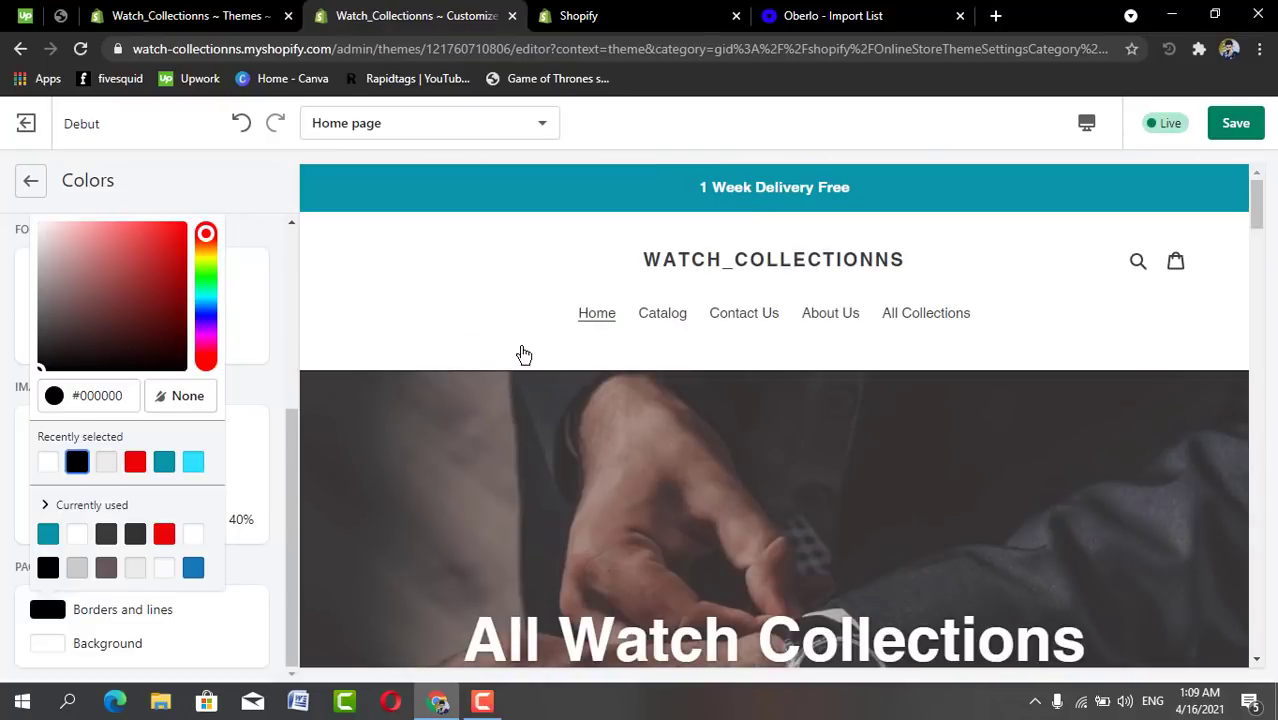
pyautogui.scroll(-3, 522, 353)
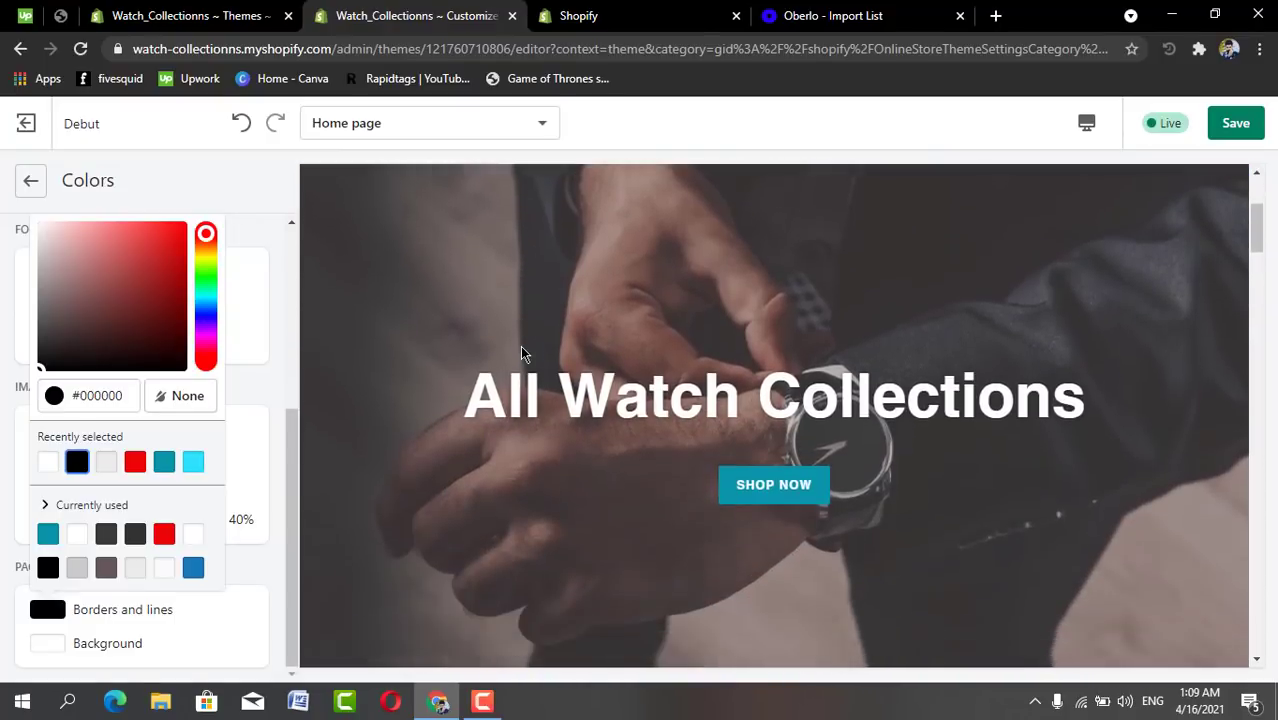
pyautogui.scroll(-5, 522, 353)
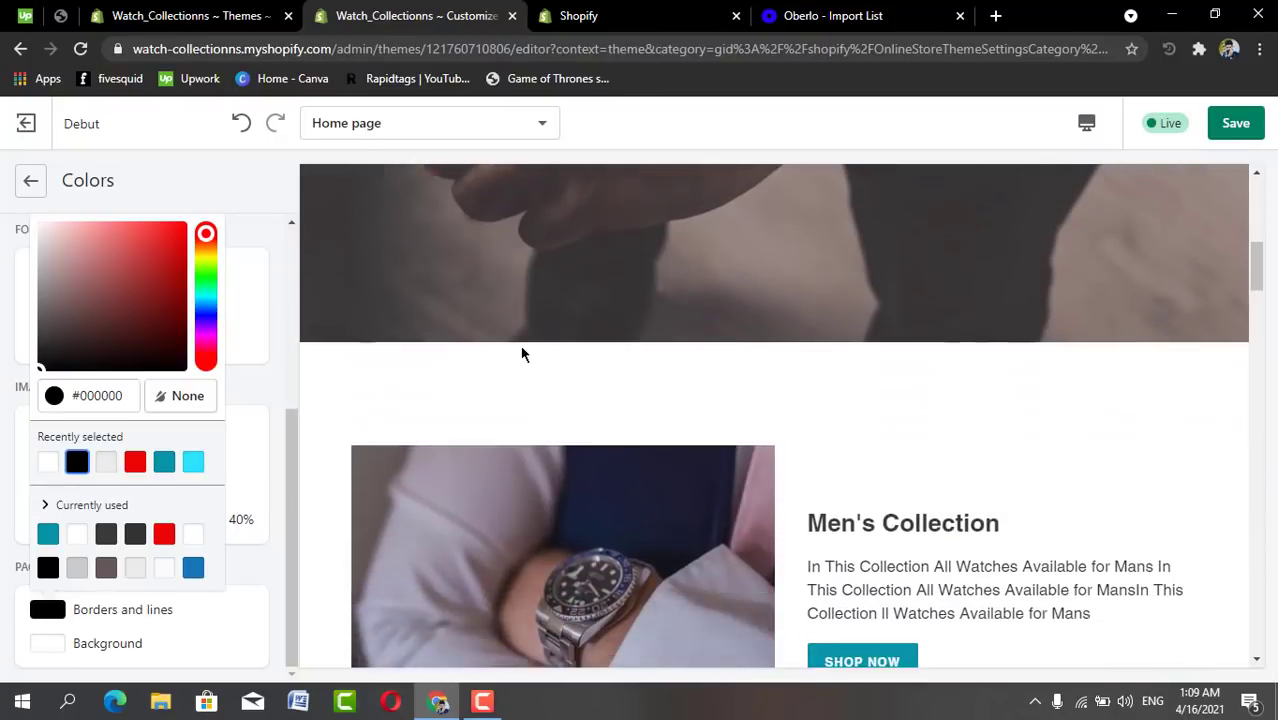
pyautogui.scroll(-1, 522, 353)
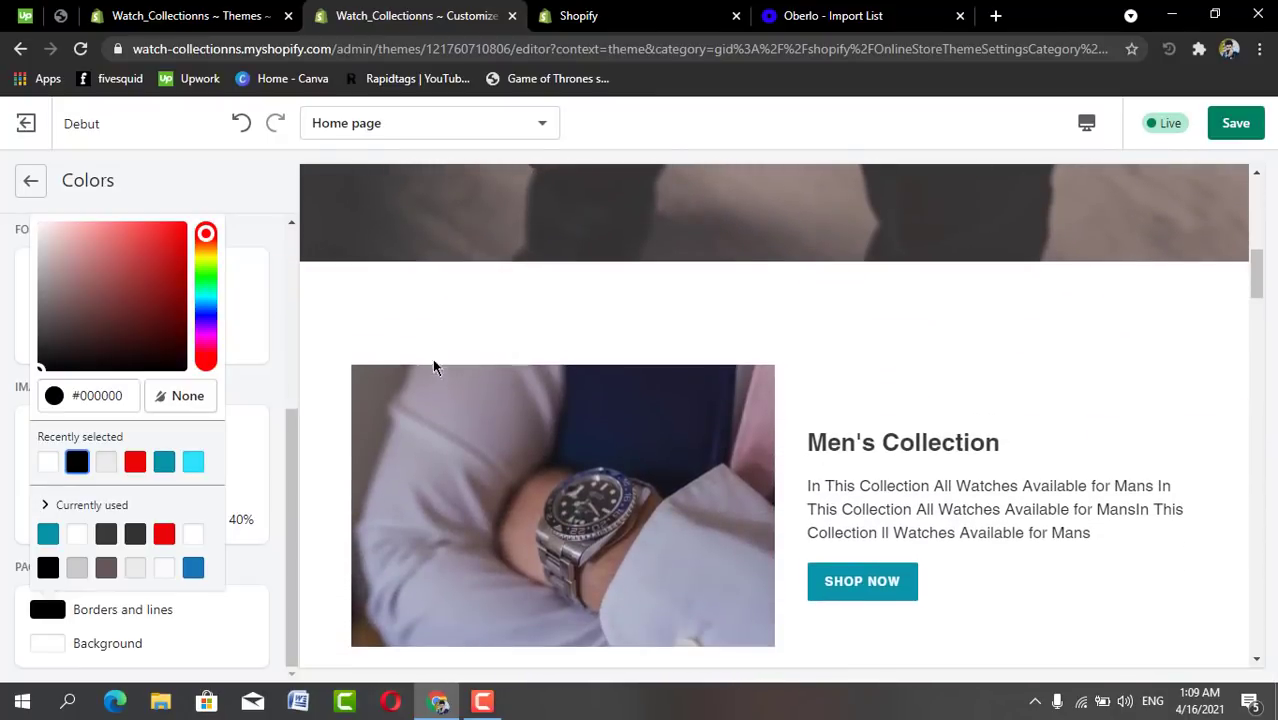
# Set the page's Background color to light gray (#EBEBEB) and check it across the home page from header to footer.
pyautogui.click(98, 647)
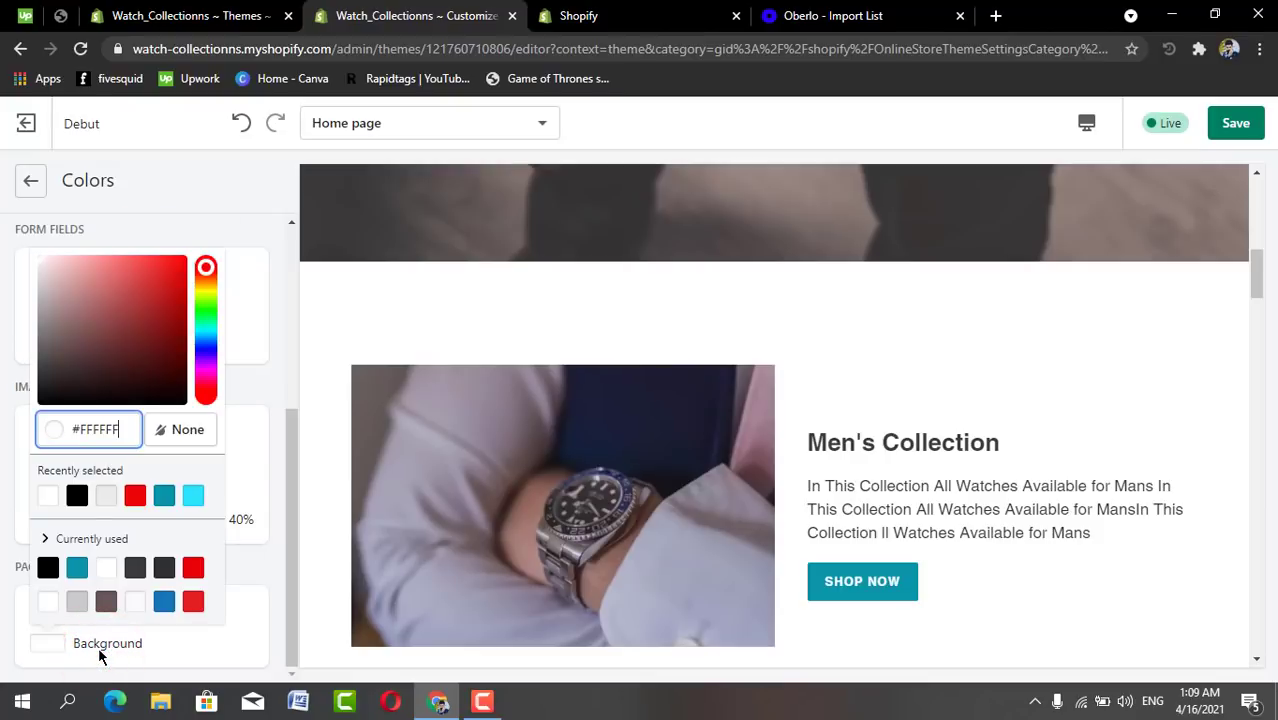
pyautogui.click(109, 499)
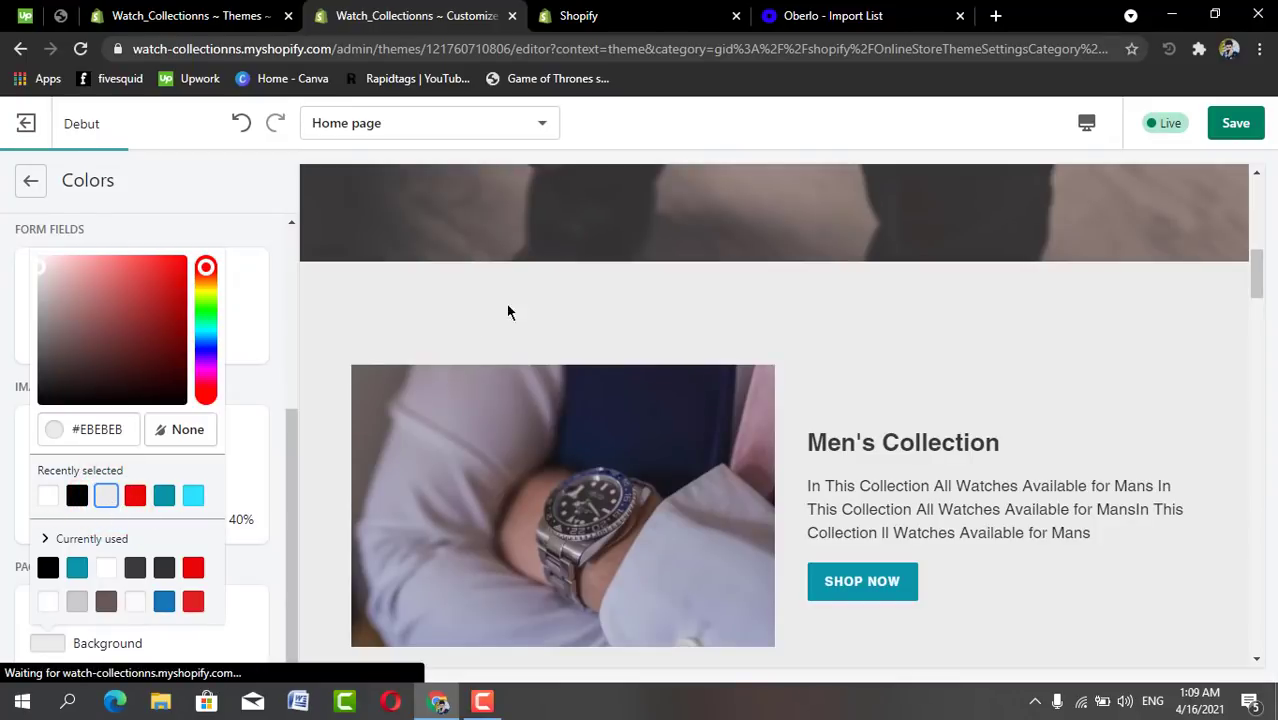
pyautogui.scroll(8, 512, 312)
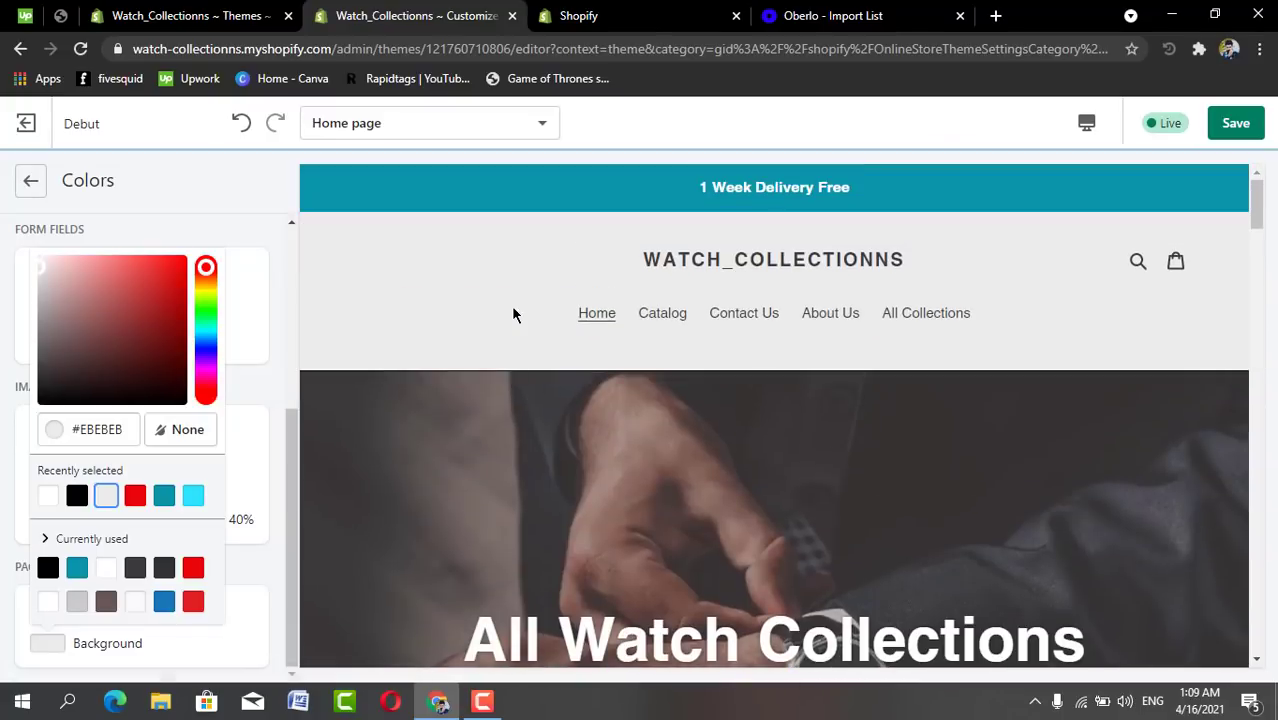
pyautogui.scroll(-6, 512, 314)
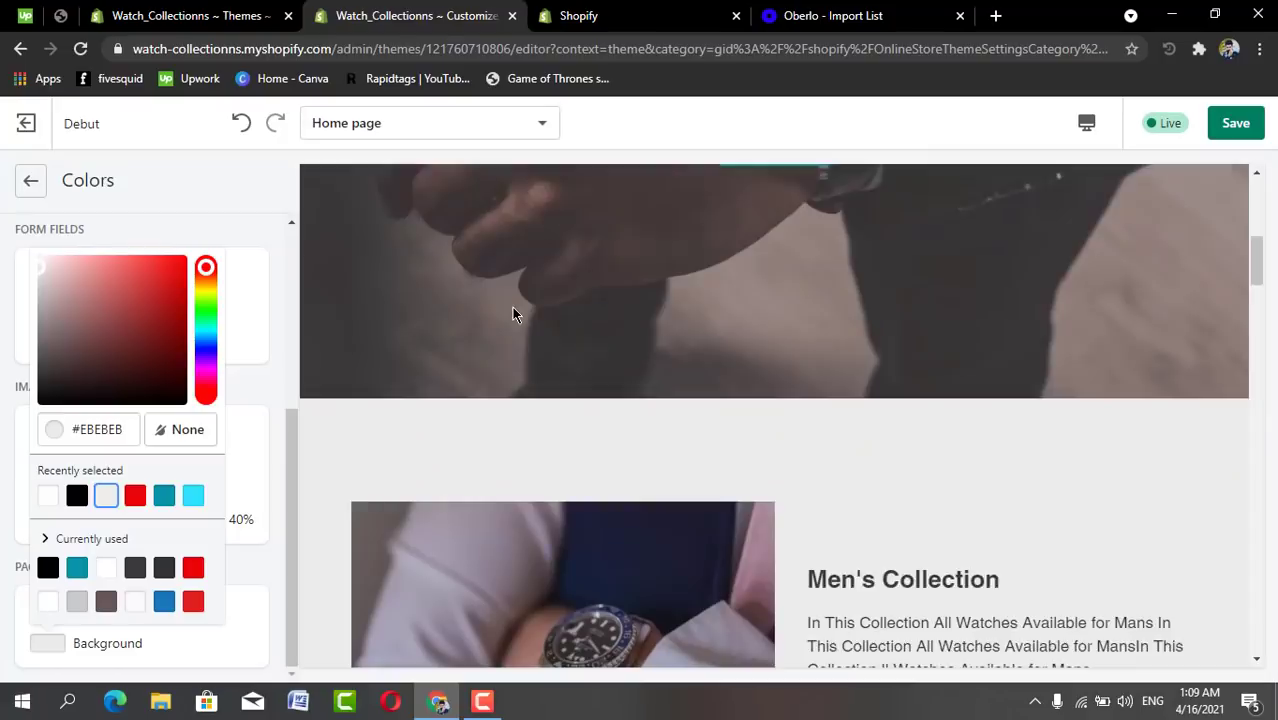
pyautogui.scroll(-10, 512, 315)
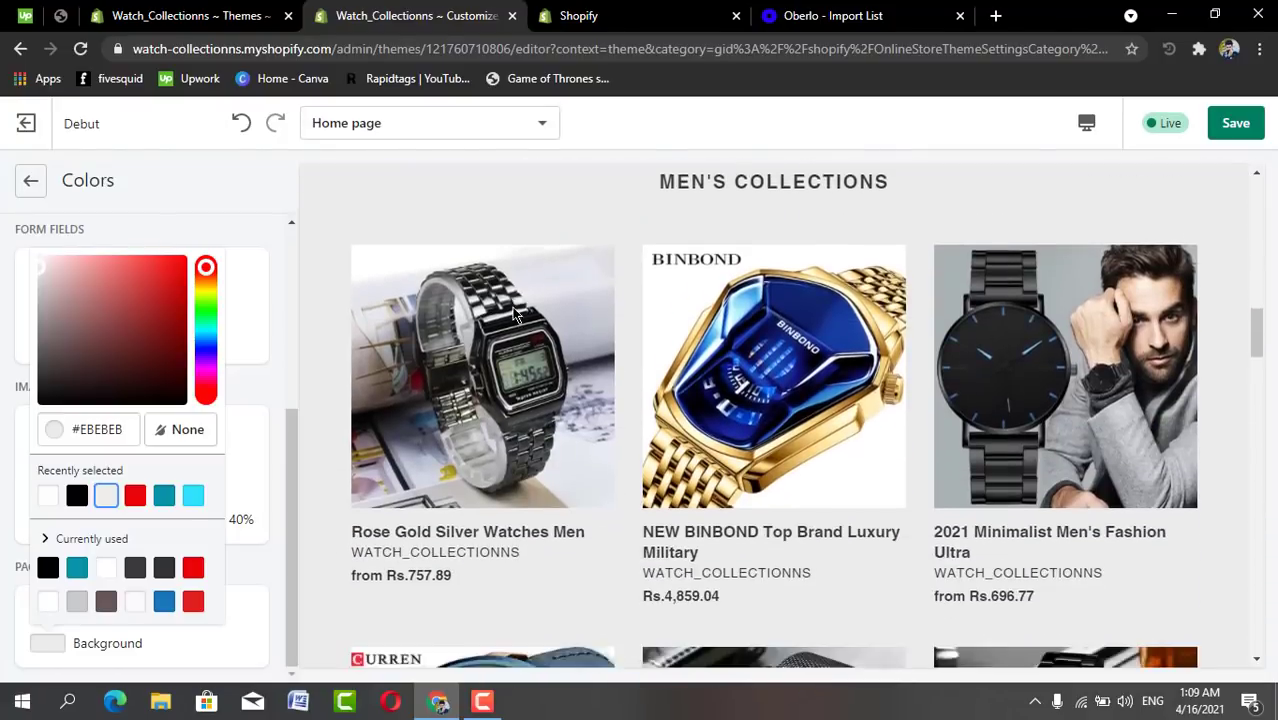
pyautogui.scroll(-3, 512, 315)
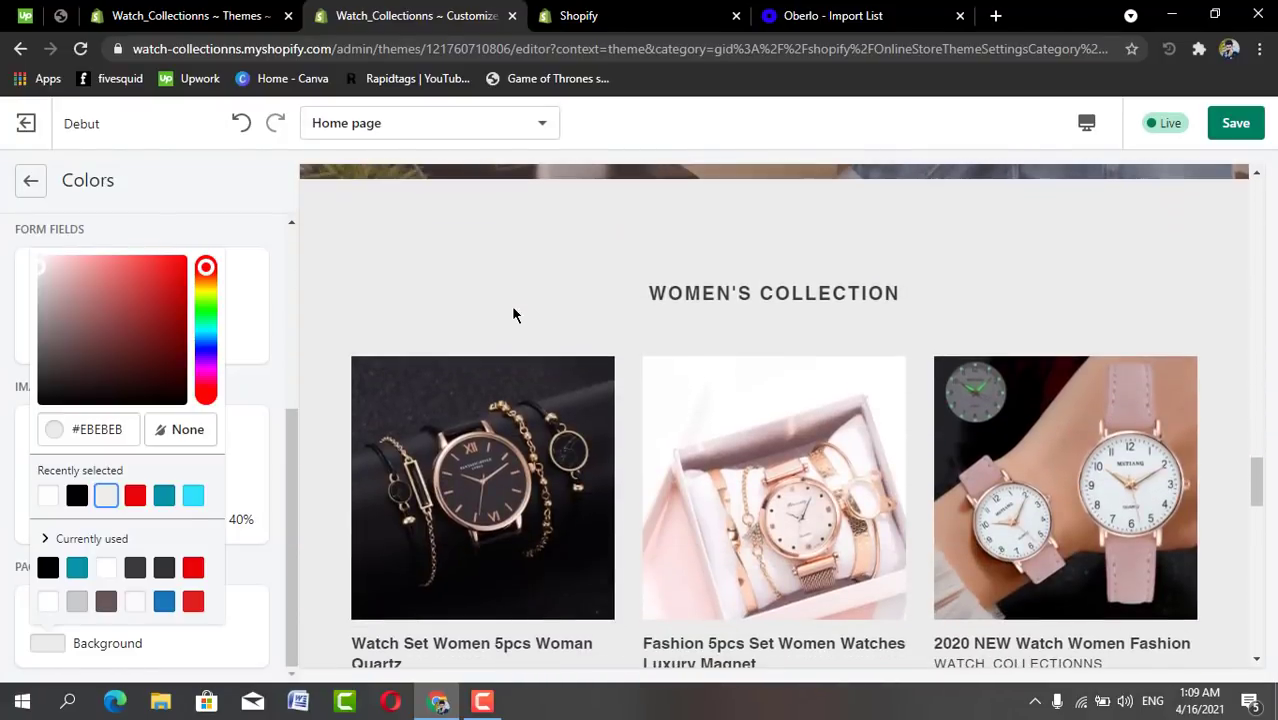
pyautogui.scroll(-7, 515, 313)
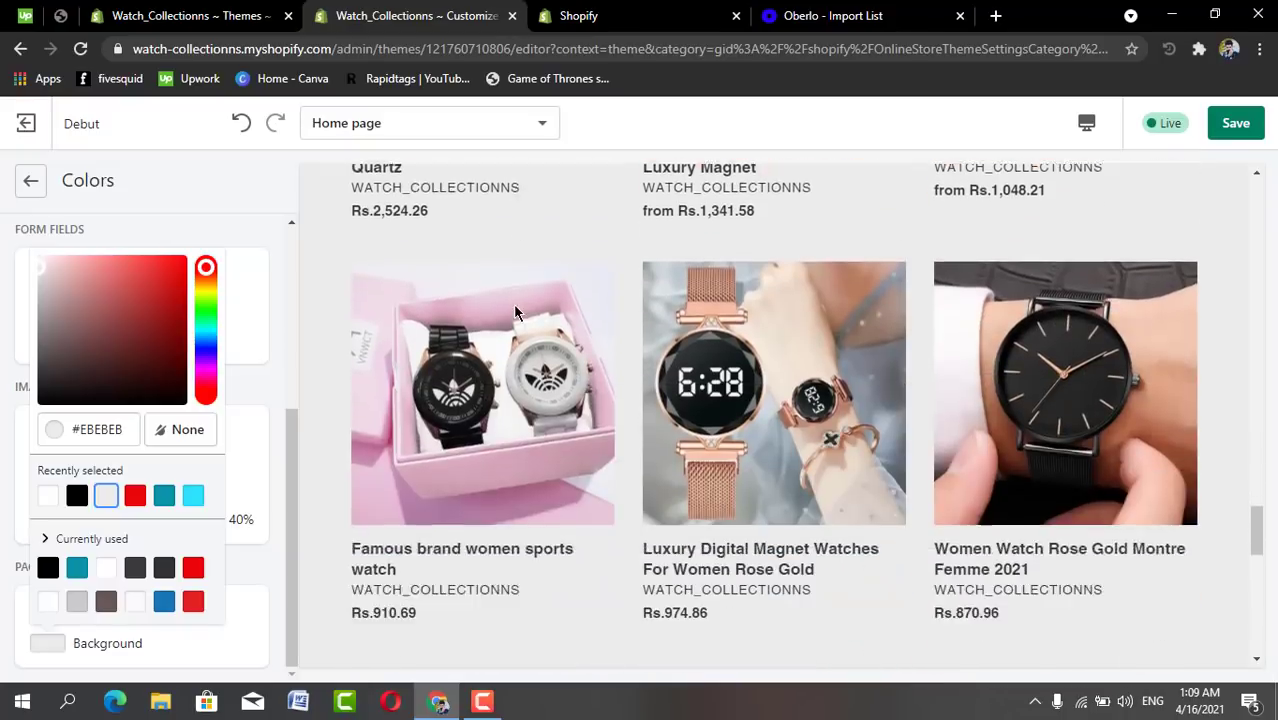
pyautogui.scroll(-3, 515, 310)
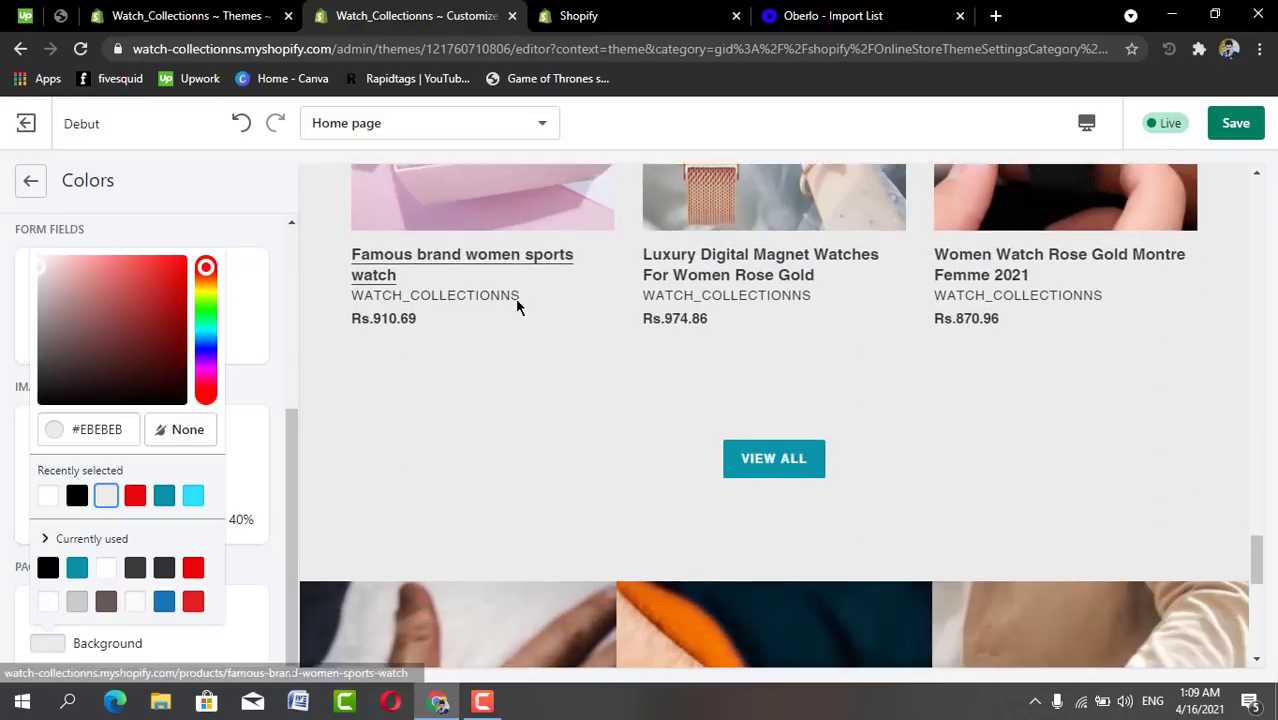
pyautogui.scroll(-5, 515, 298)
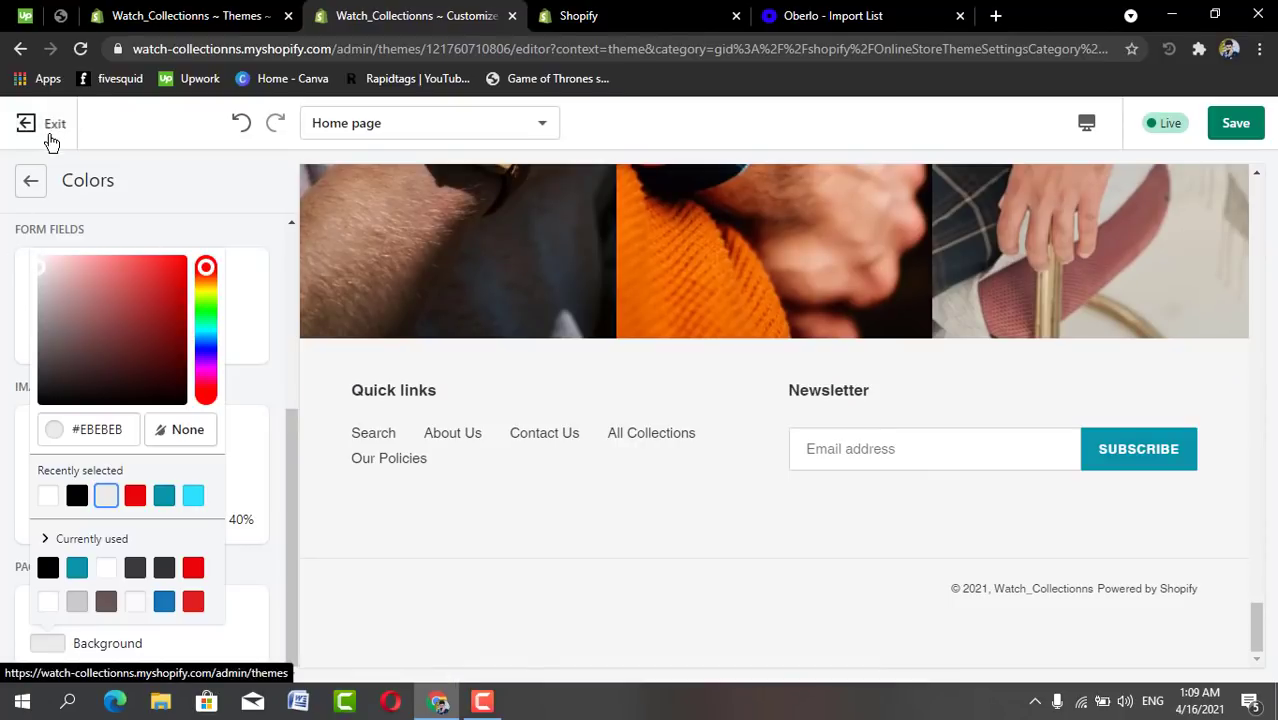
# Save the theme color changes and return to the home page's section list.
pyautogui.click(28, 204)
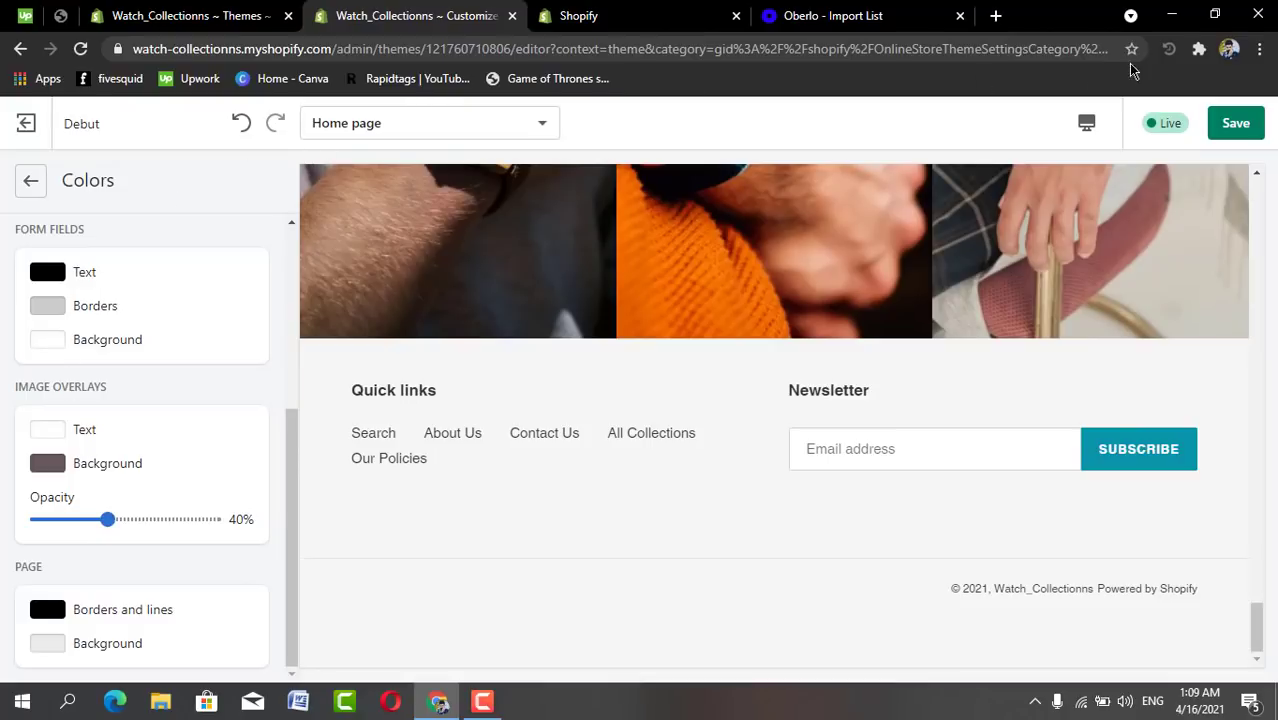
pyautogui.click(1230, 135)
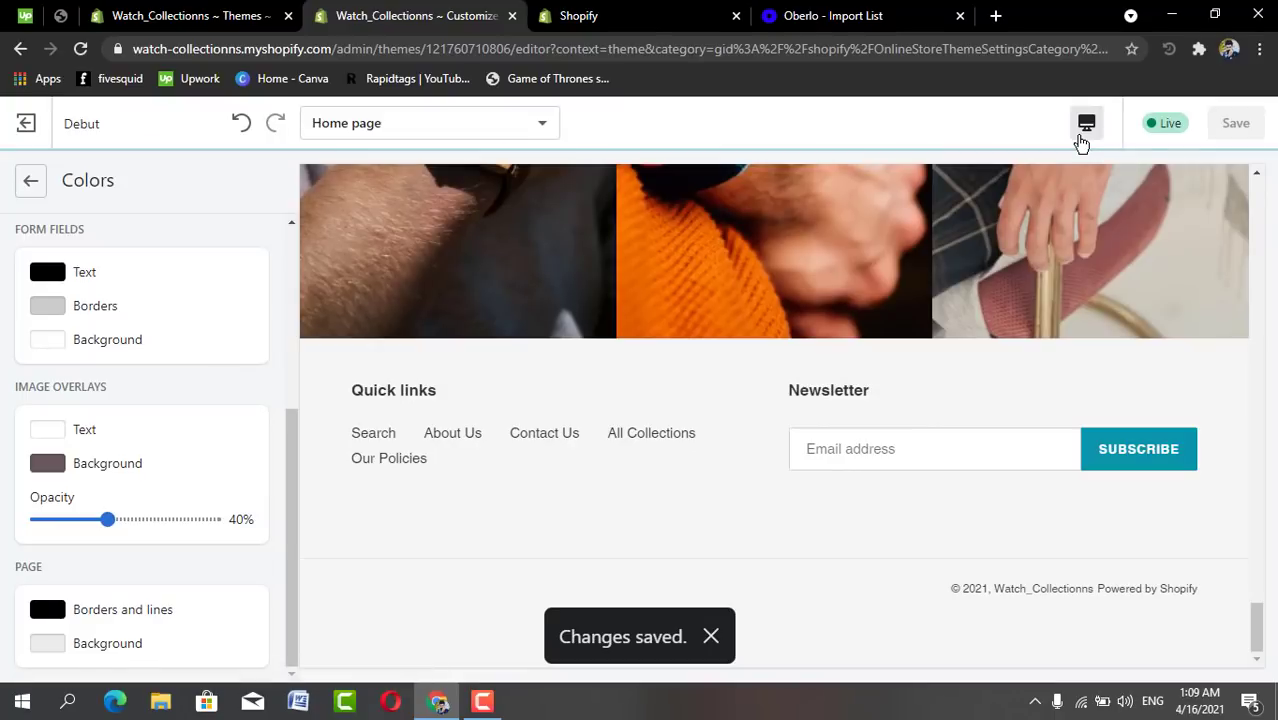
pyautogui.click(1081, 140)
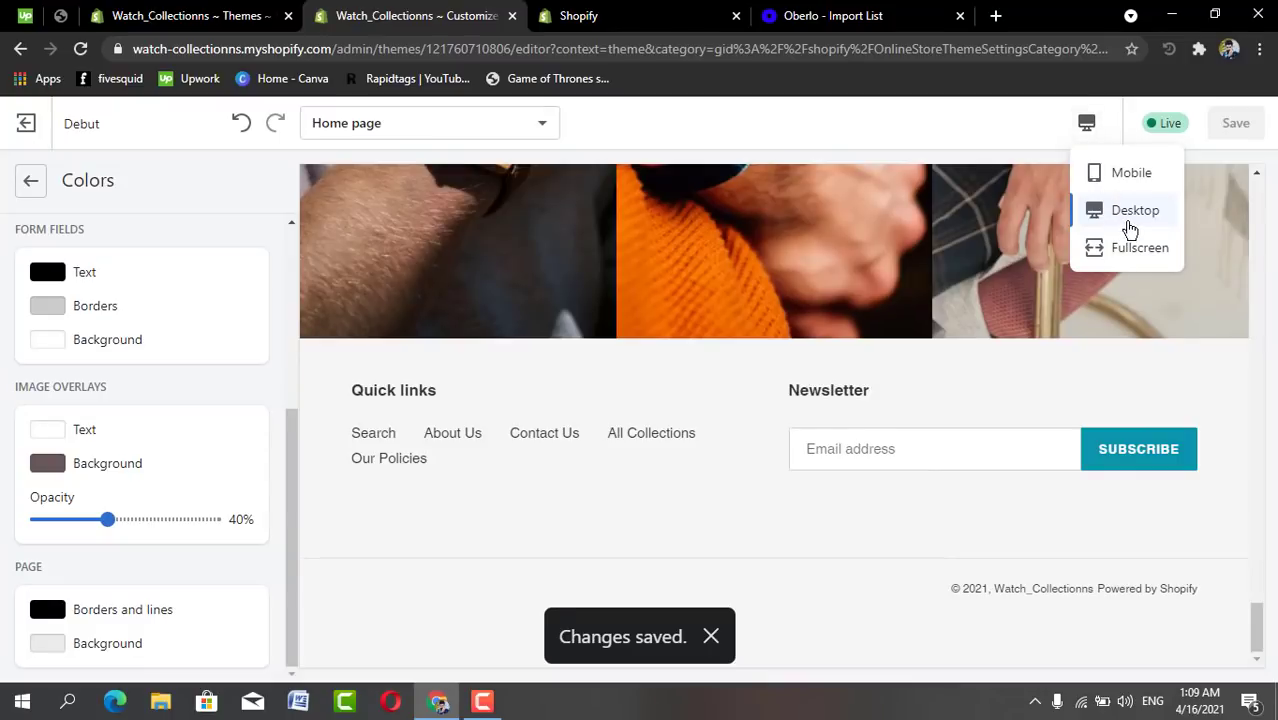
pyautogui.click(45, 183)
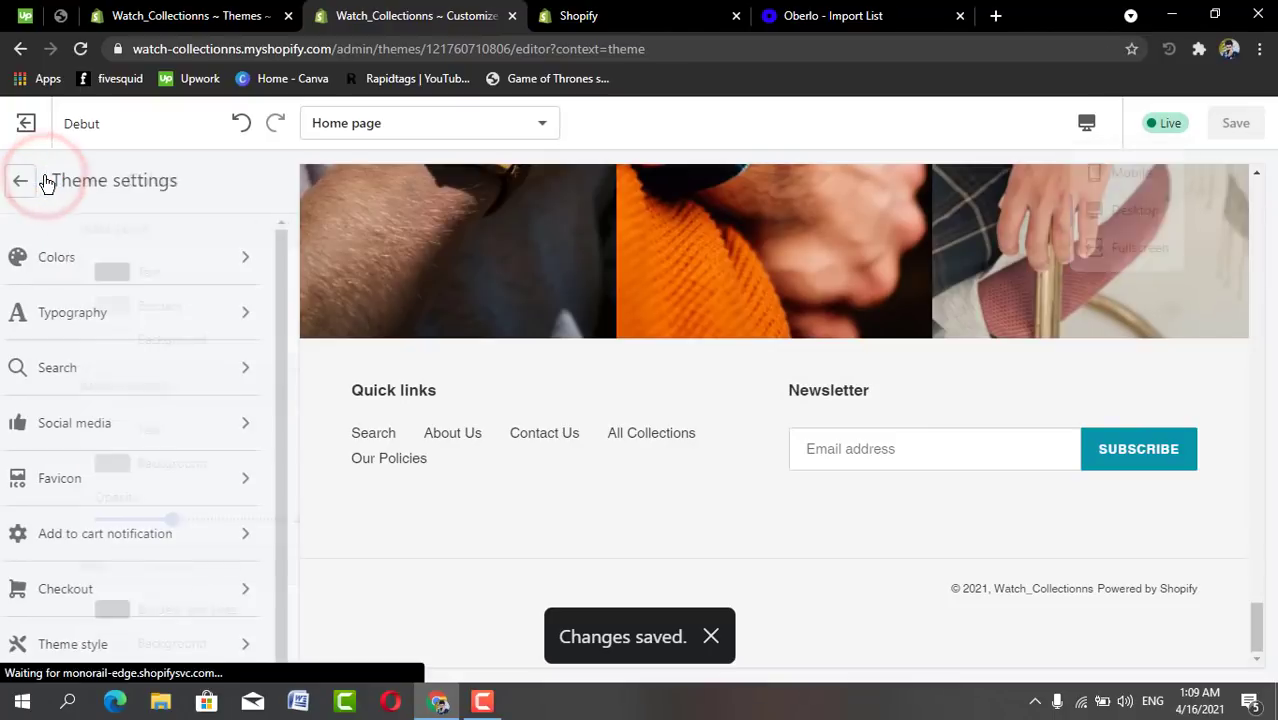
pyautogui.click(45, 183)
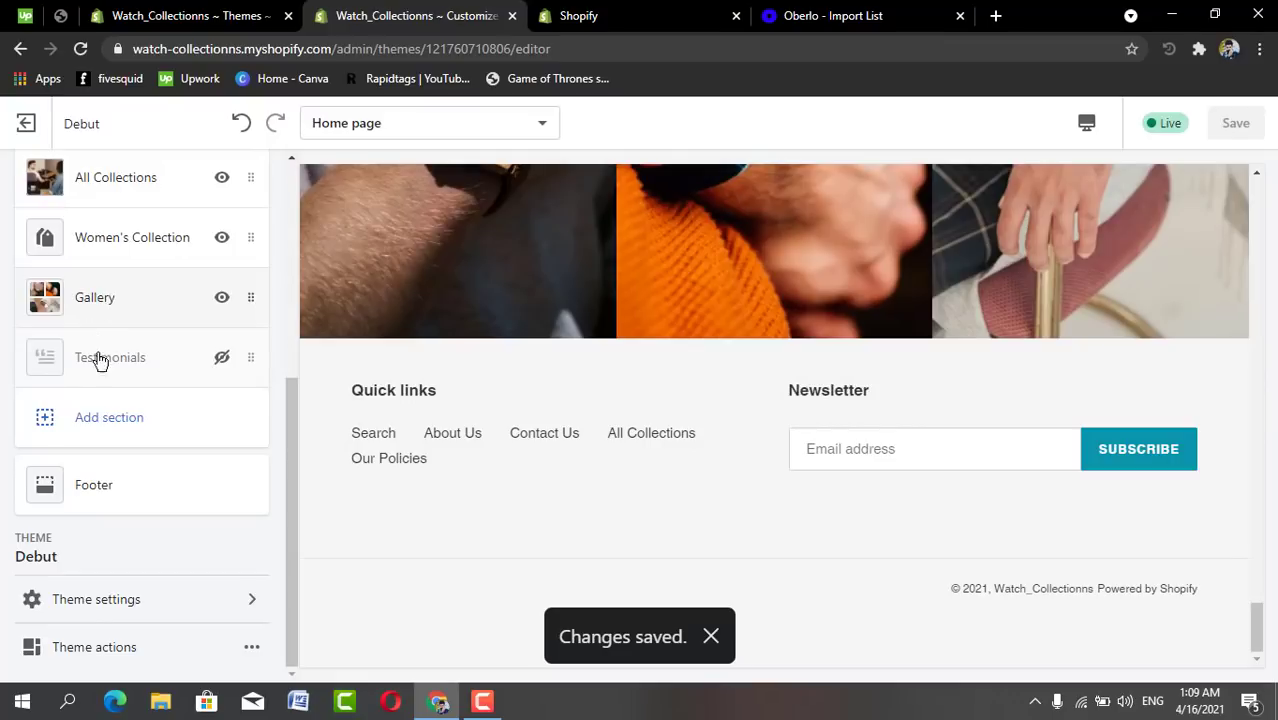
# Add a Slideshow section to the home page.
pyautogui.click(100, 410)
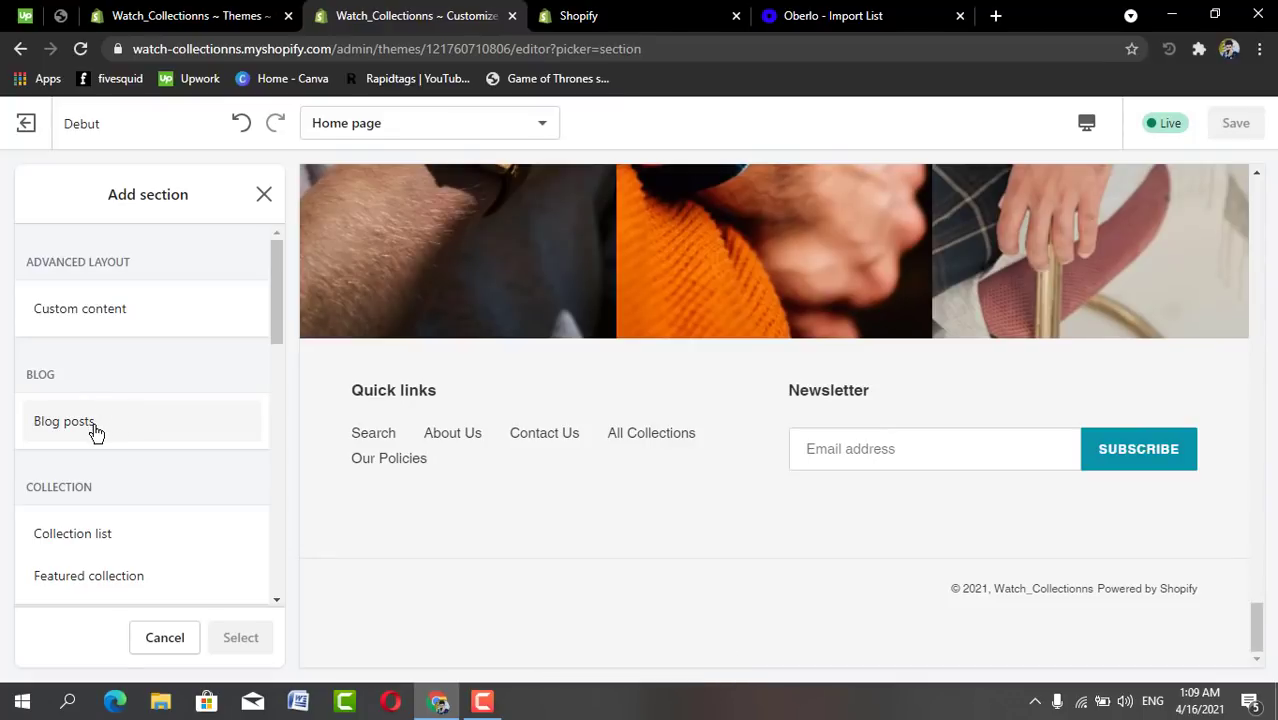
pyautogui.scroll(-5, 95, 432)
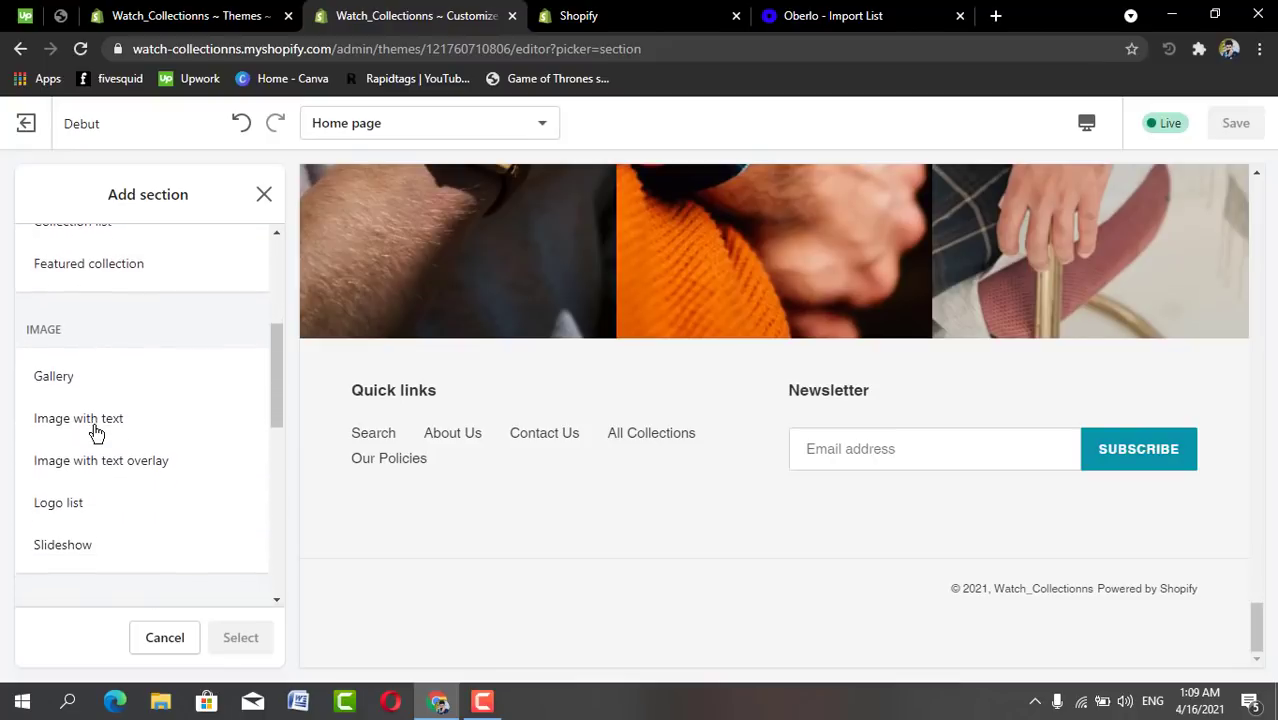
pyautogui.scroll(-1, 95, 432)
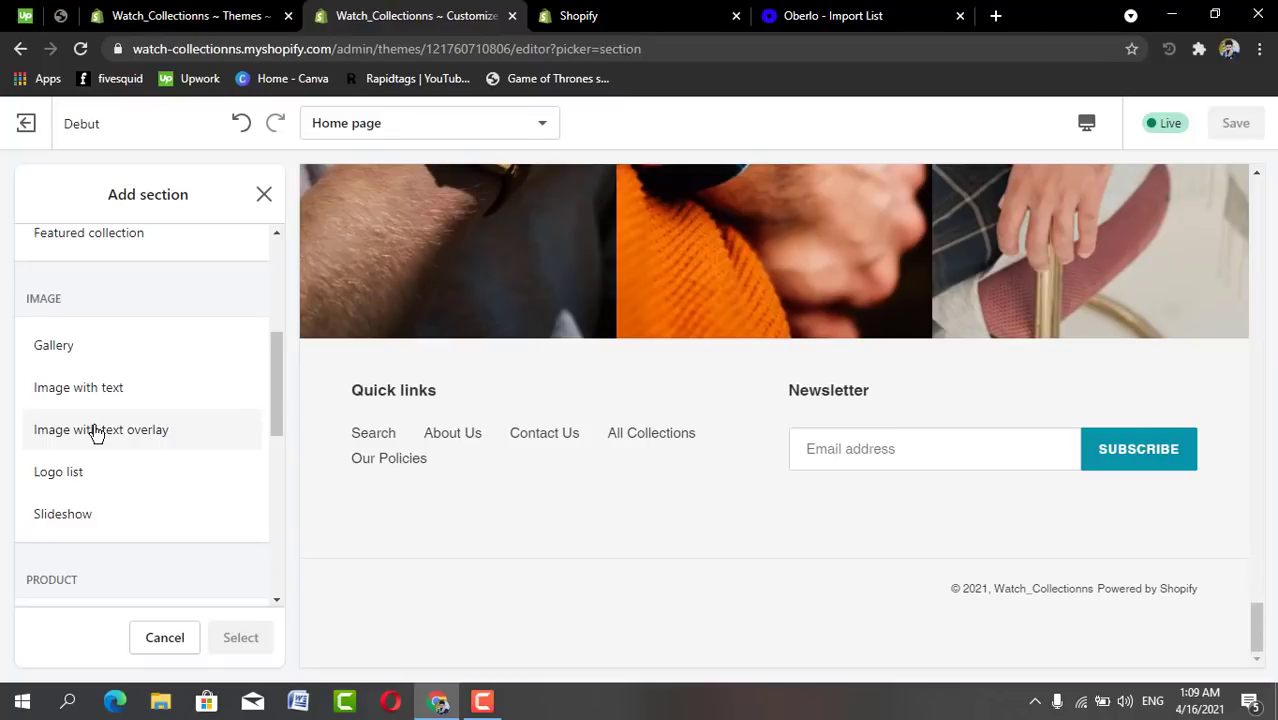
pyautogui.click(83, 521)
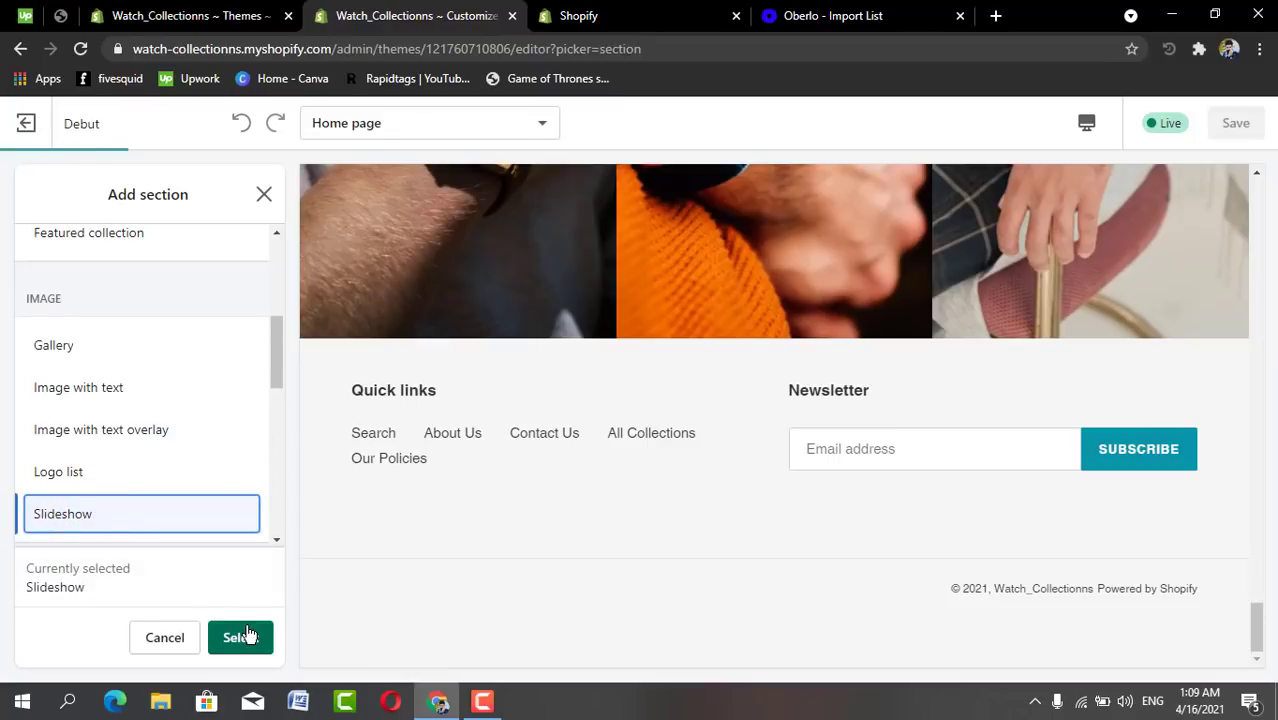
pyautogui.click(247, 638)
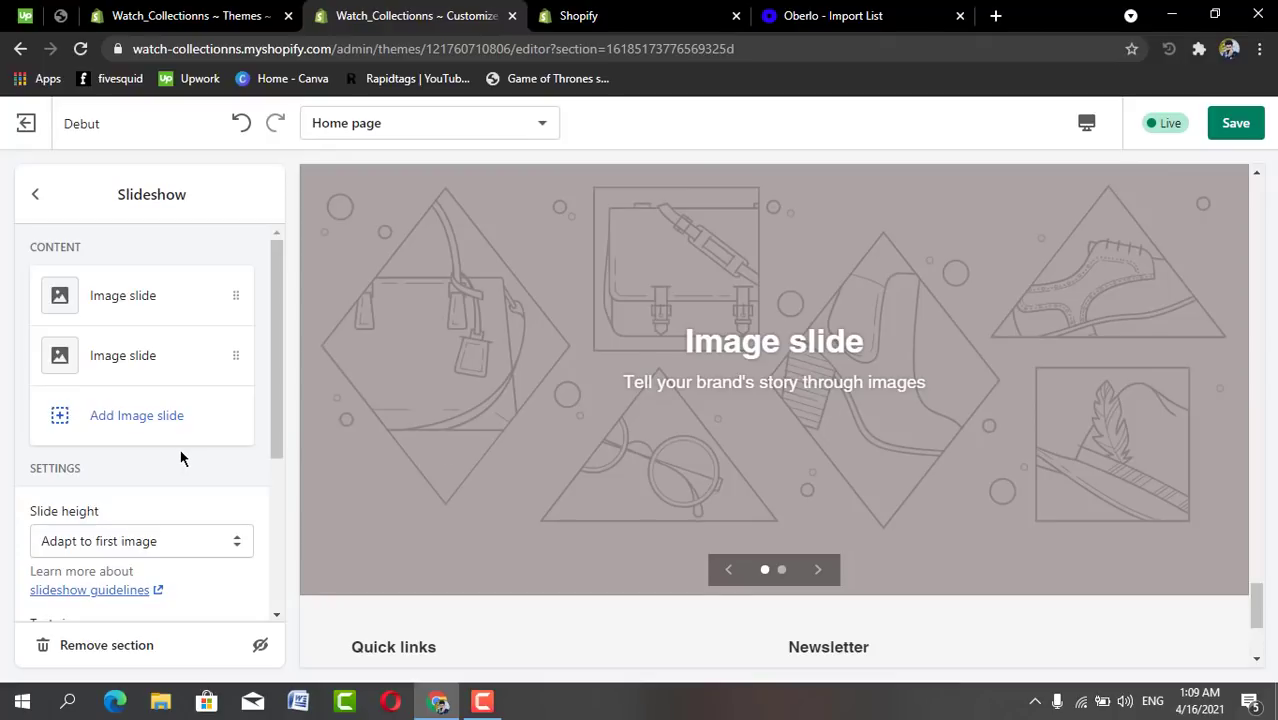
# Review the Slideshow section's content and settings, and hide the section on the home page.
pyautogui.scroll(-3, 181, 458)
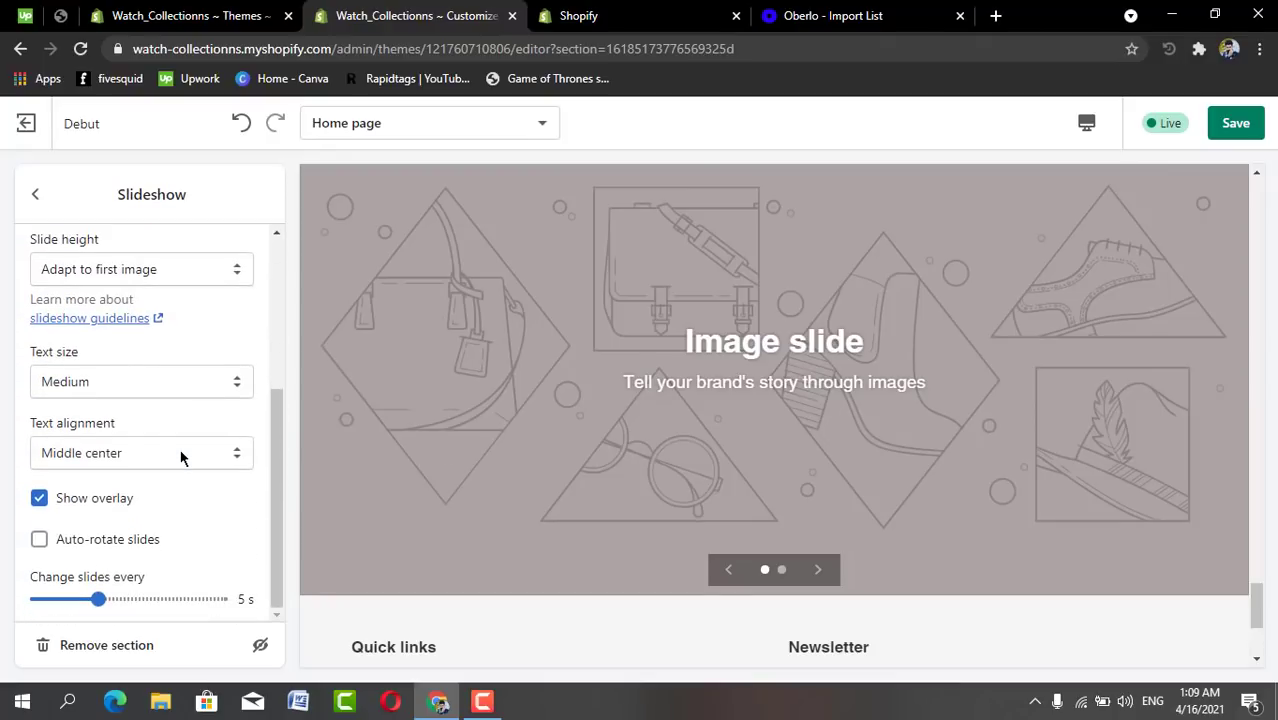
pyautogui.scroll(3, 181, 458)
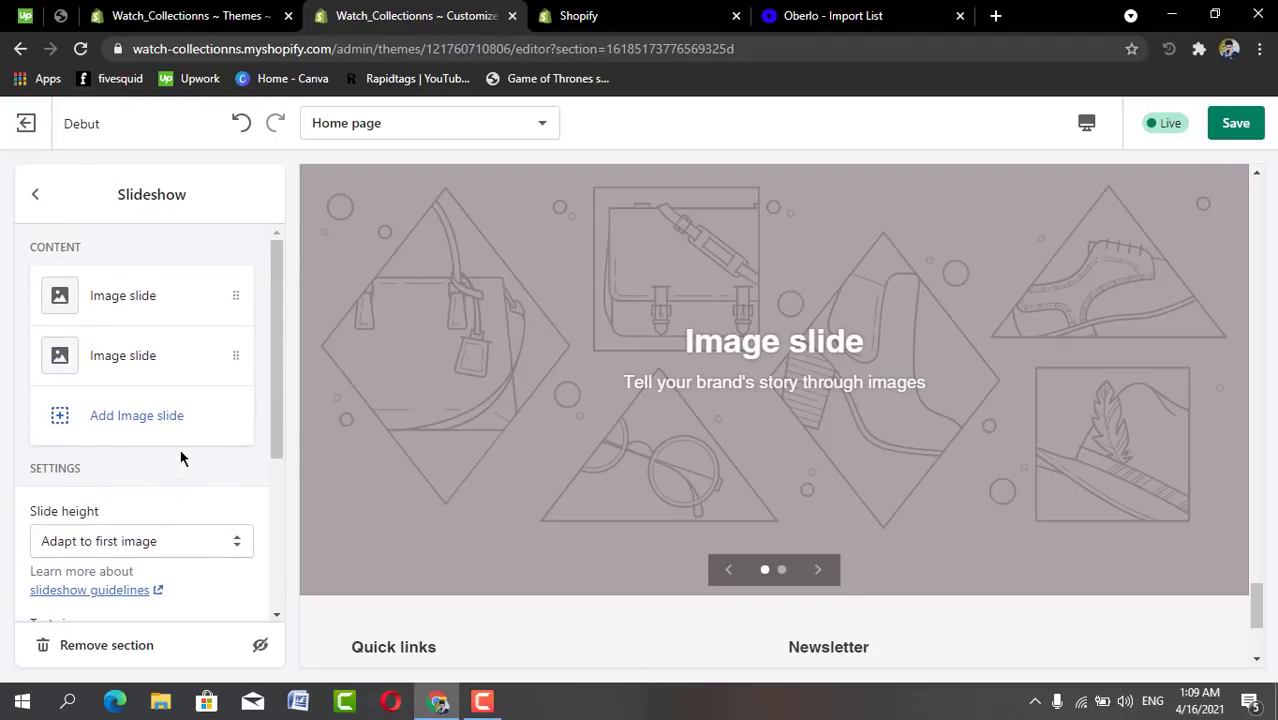
pyautogui.click(29, 191)
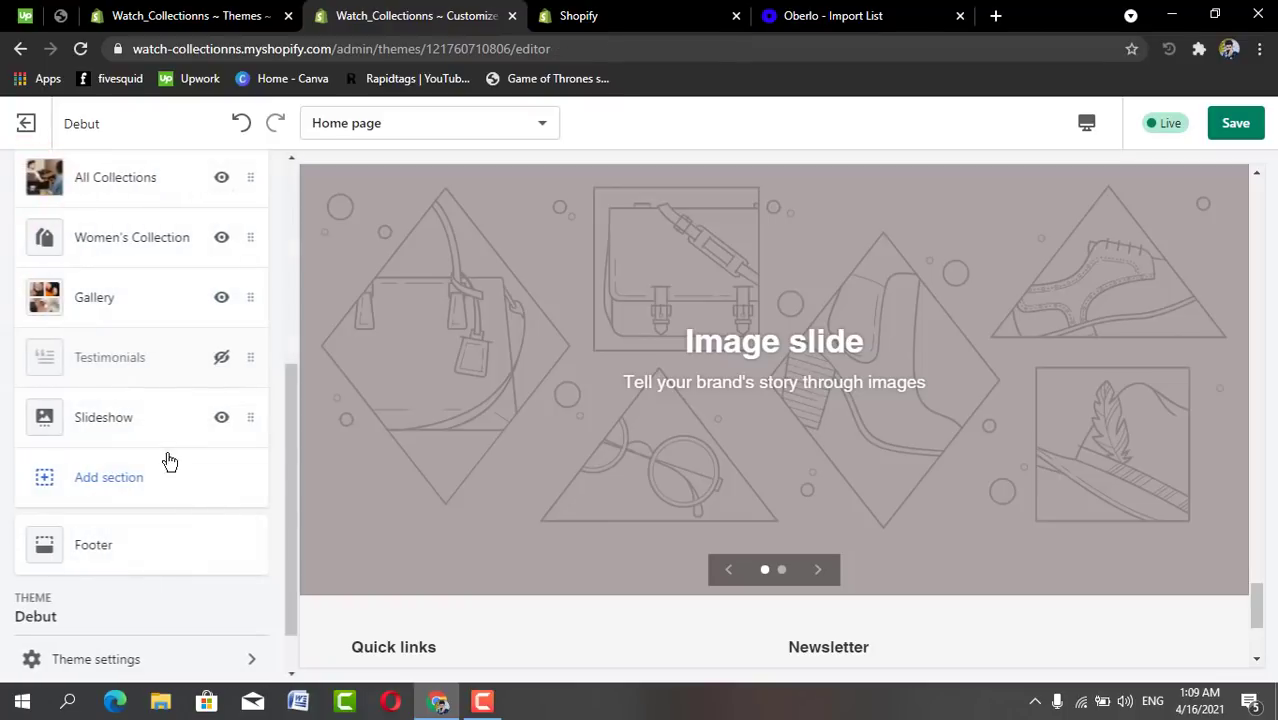
pyautogui.click(229, 426)
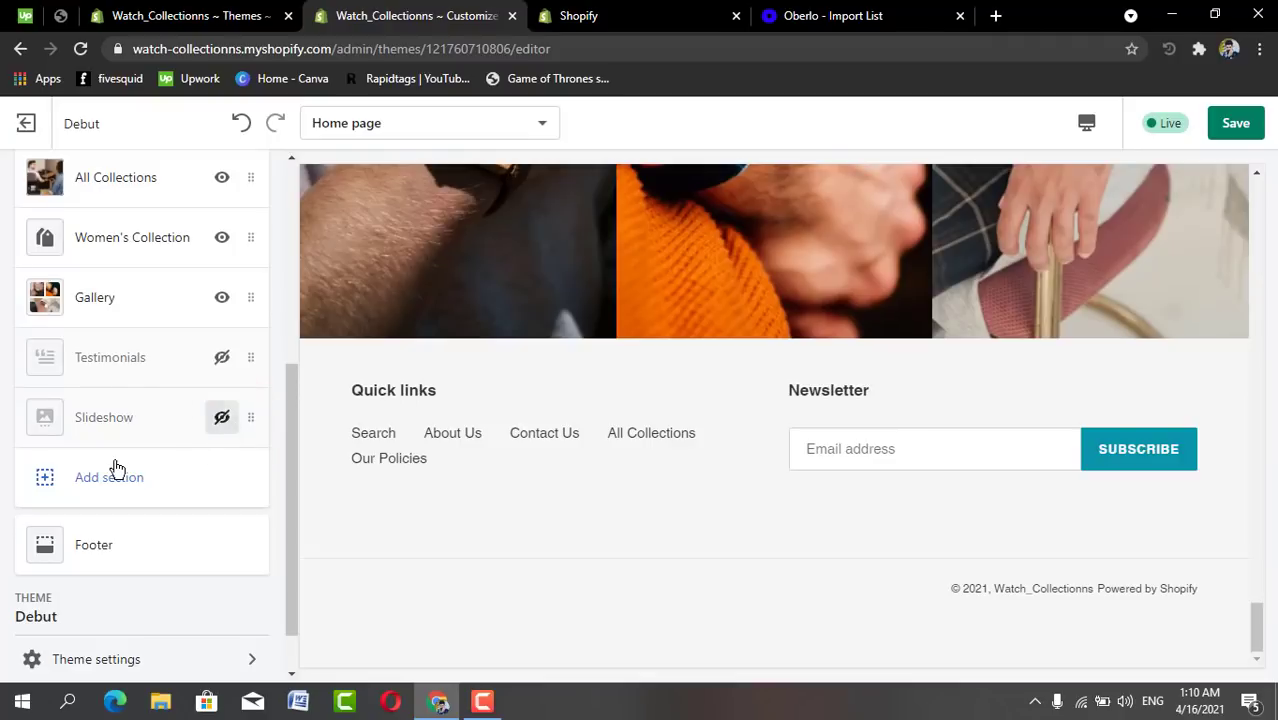
# Look through the section types that can be added to the home page, from the image types down to Video.
pyautogui.click(106, 474)
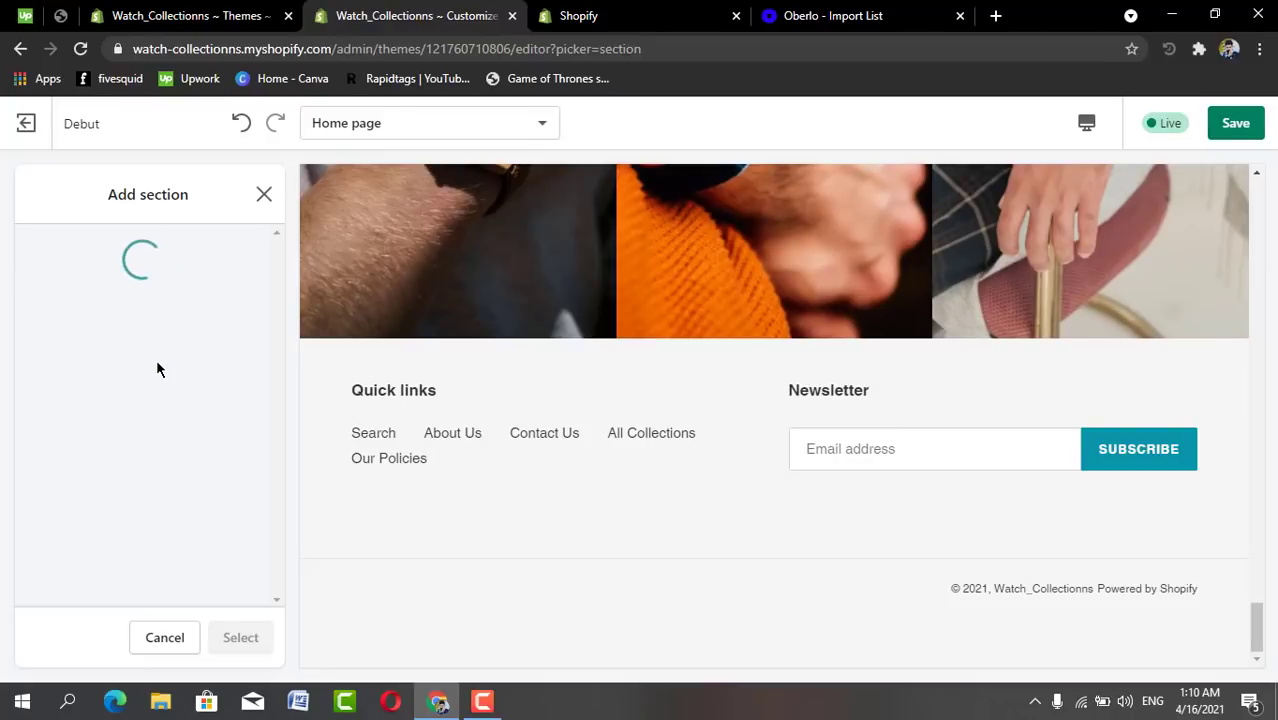
pyautogui.scroll(-3, 157, 362)
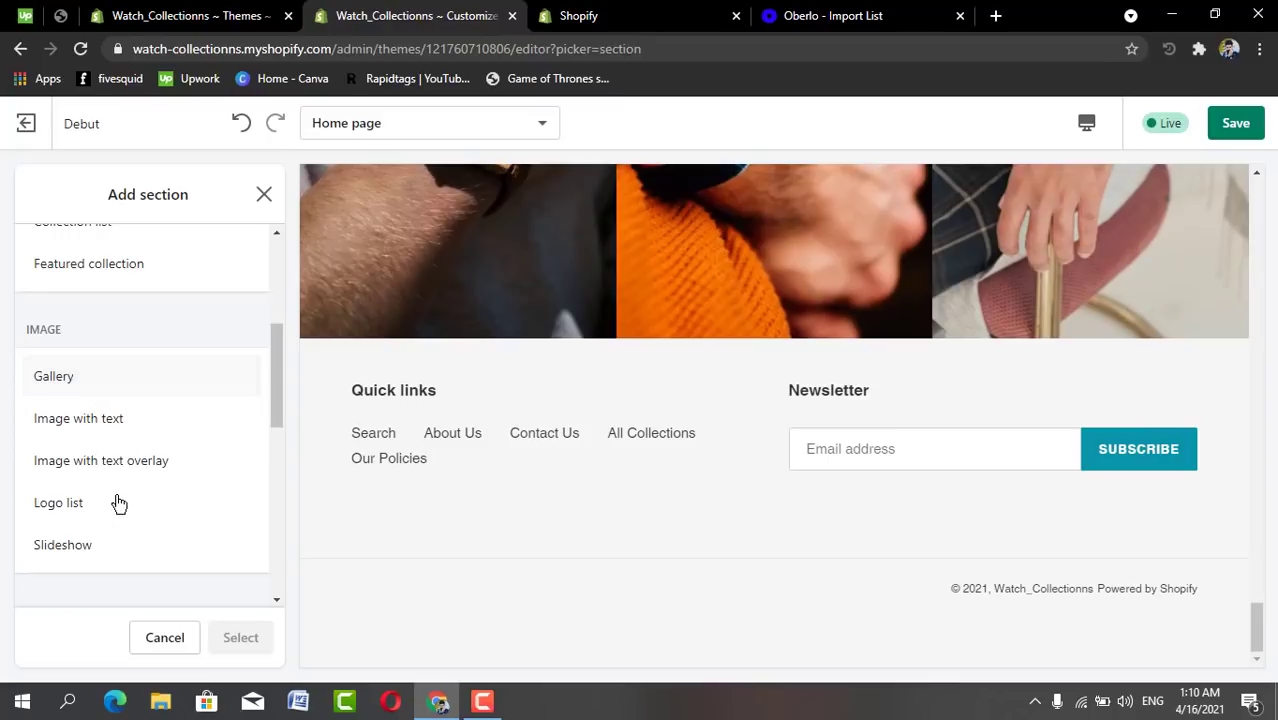
pyautogui.scroll(-1, 118, 502)
pyautogui.scroll(-3, 118, 502)
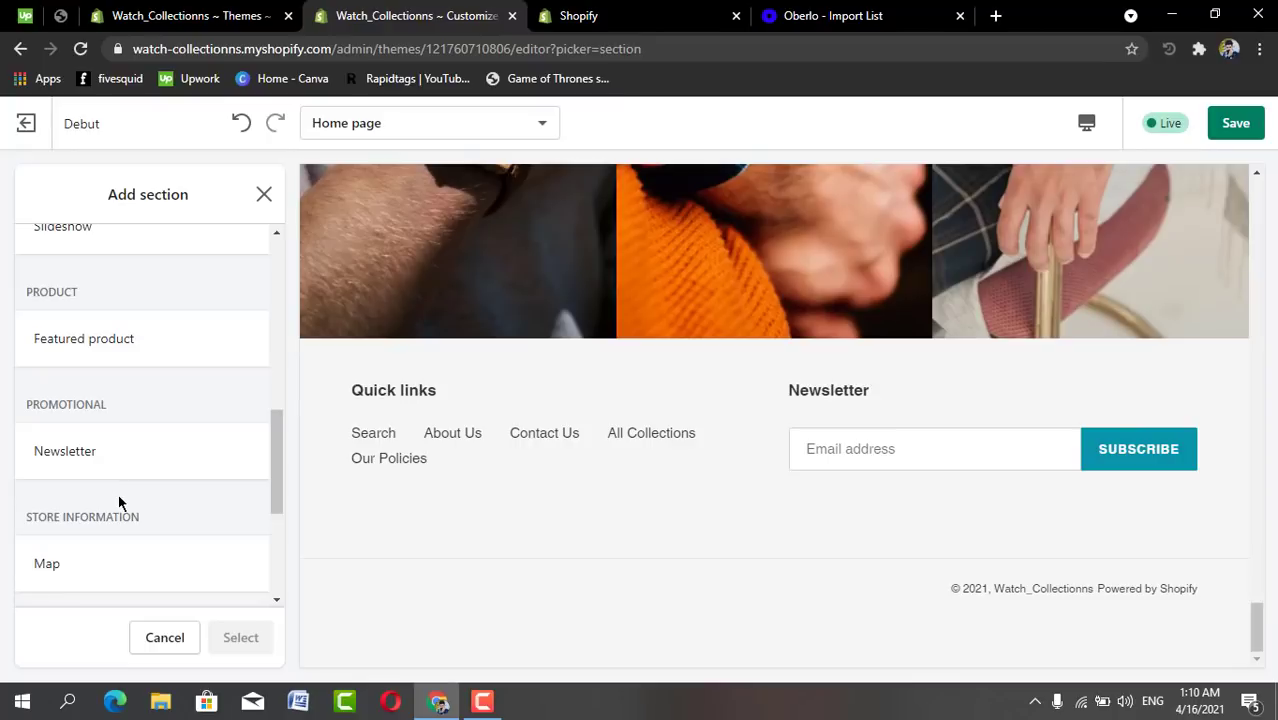
pyautogui.scroll(-3, 118, 493)
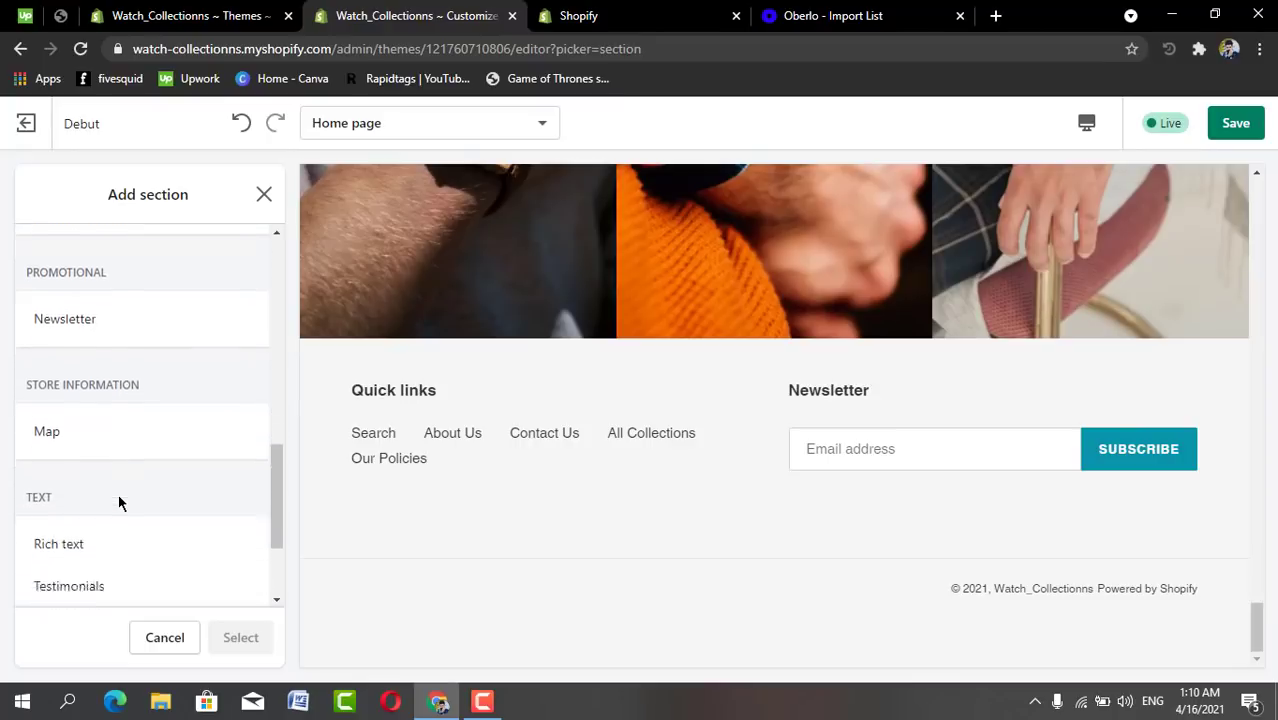
pyautogui.scroll(-1, 118, 496)
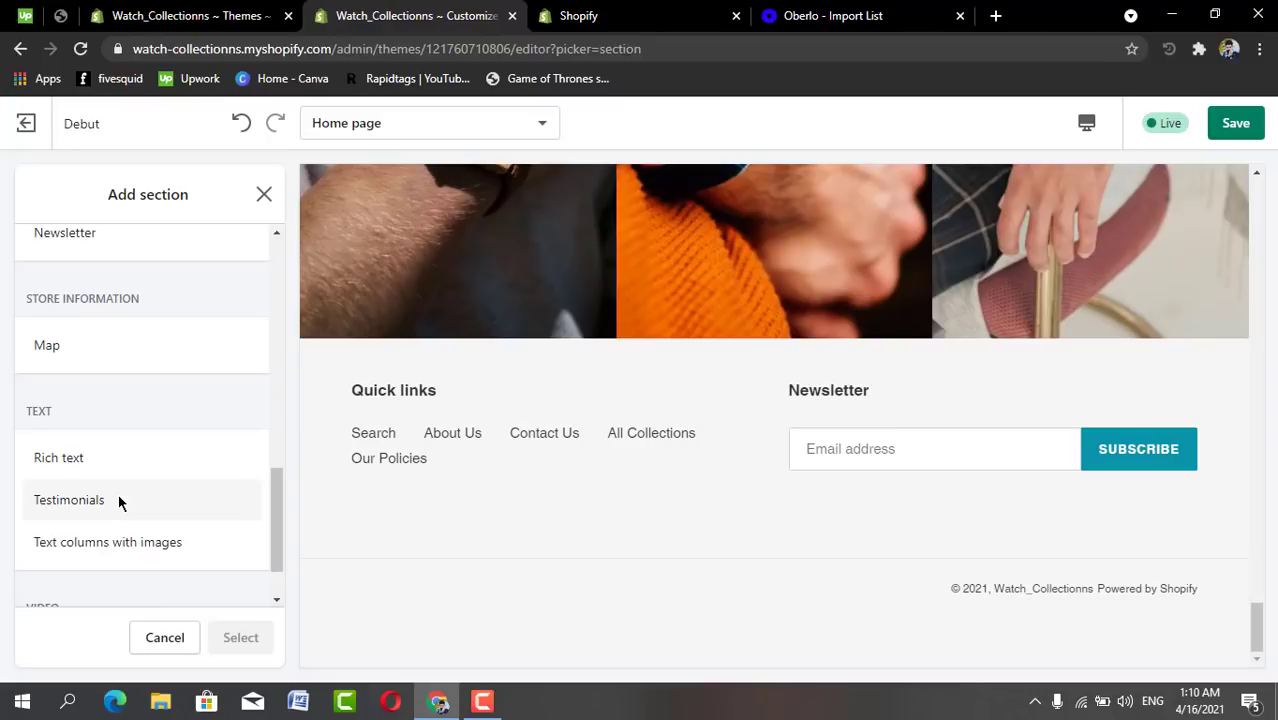
pyautogui.scroll(-1, 118, 500)
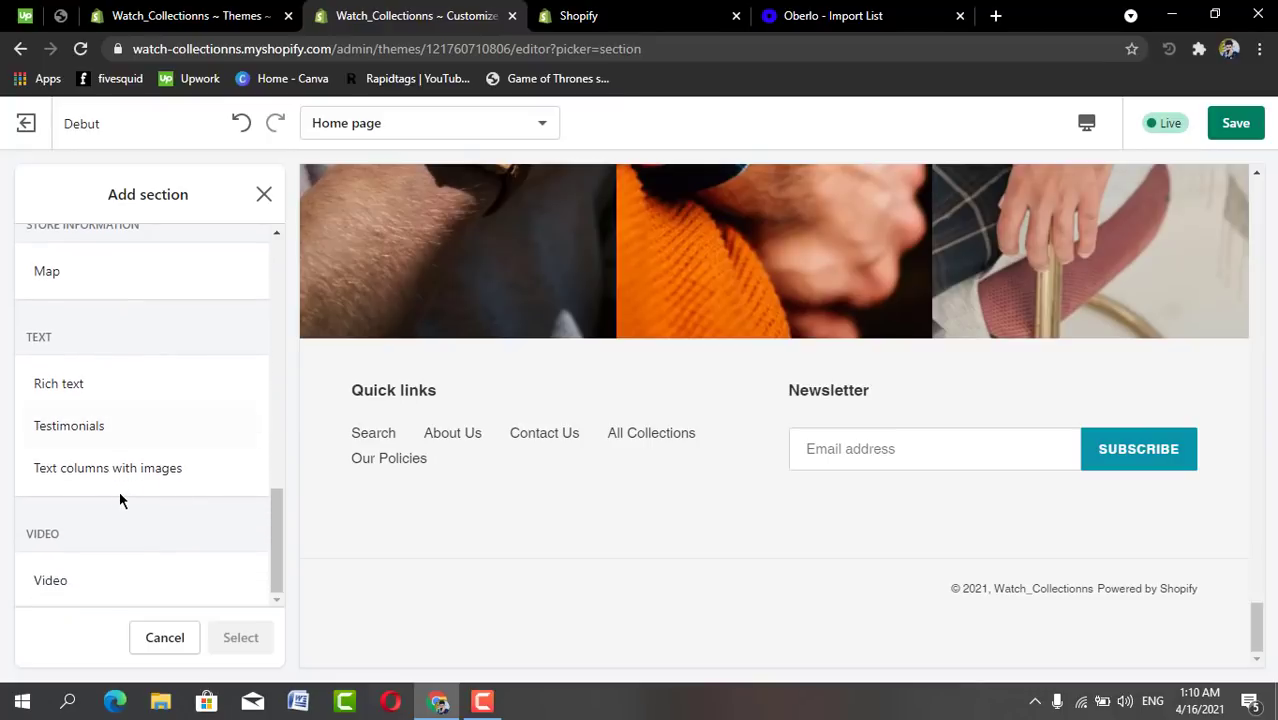
# Preview the Text columns with images, Testimonials and Rich text section types on the home page.
pyautogui.click(140, 483)
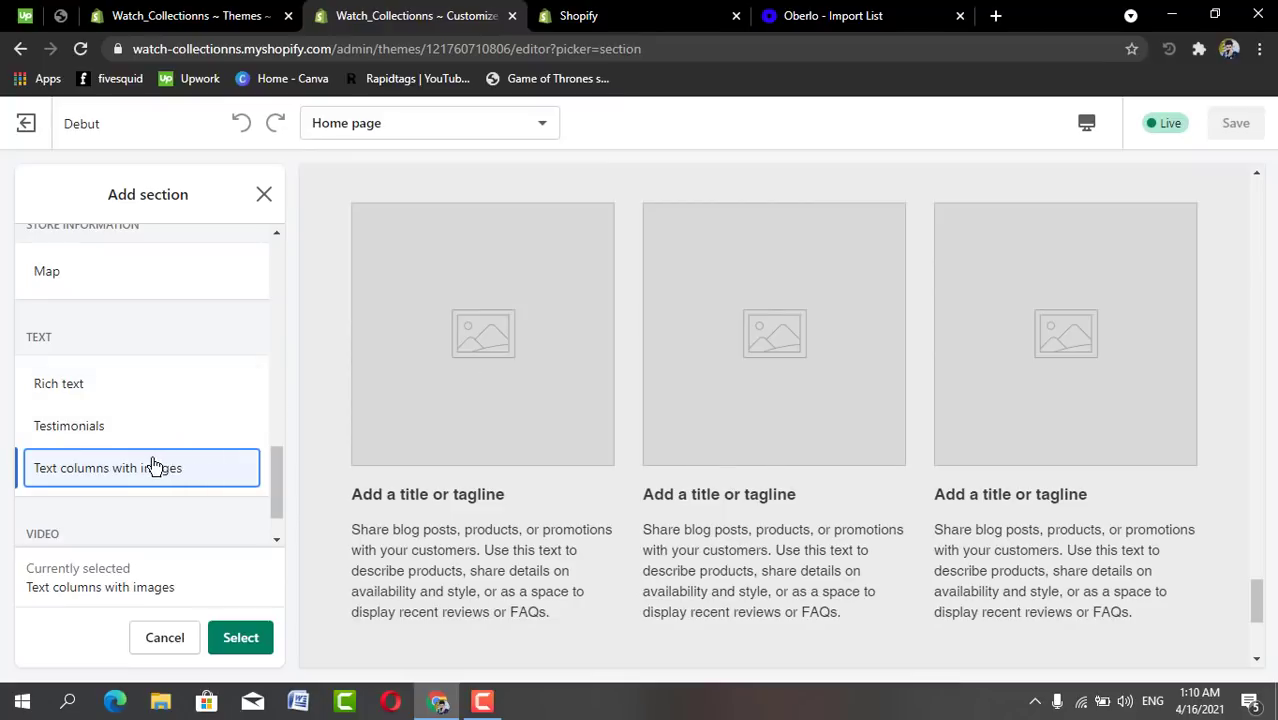
pyautogui.click(172, 412)
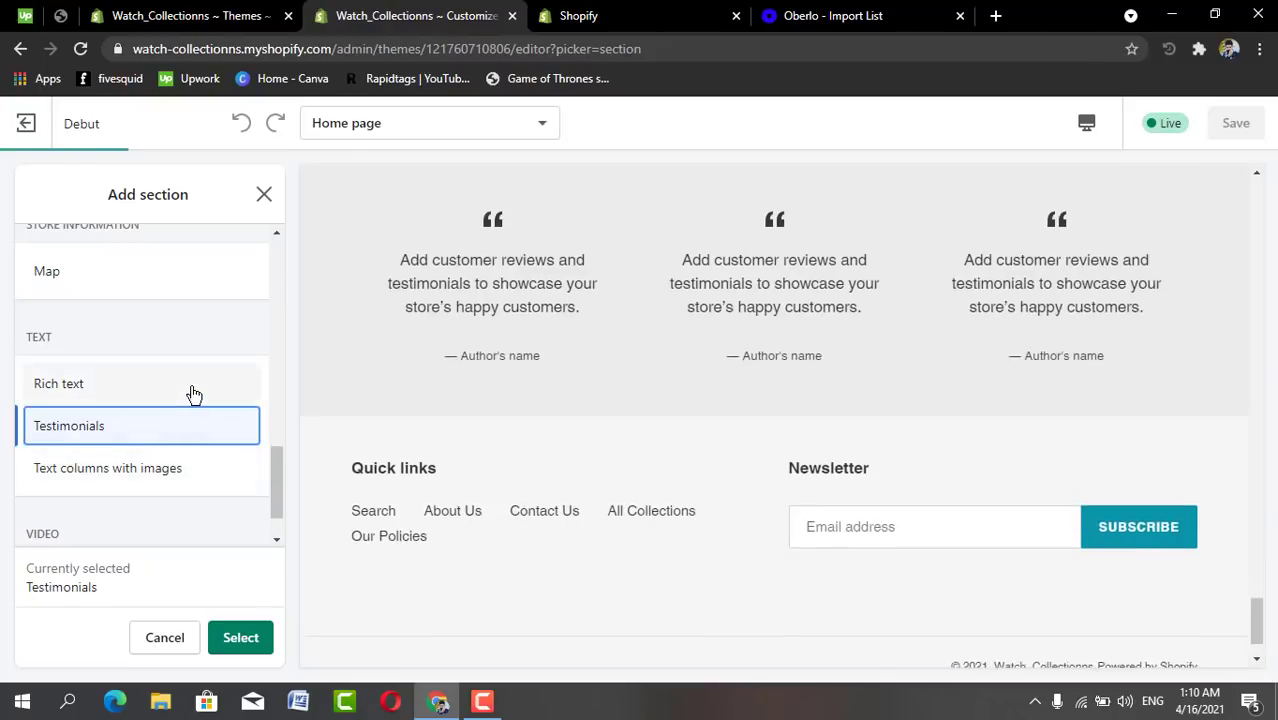
pyautogui.click(193, 393)
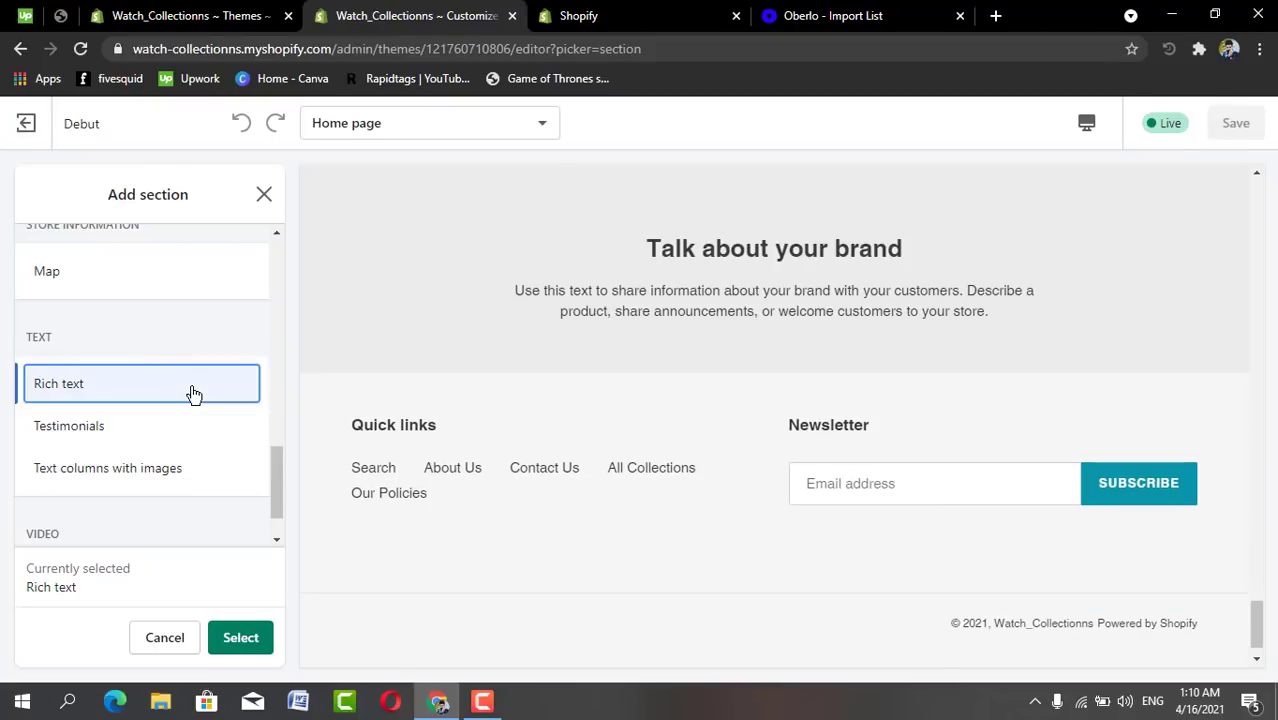
pyautogui.scroll(3, 193, 393)
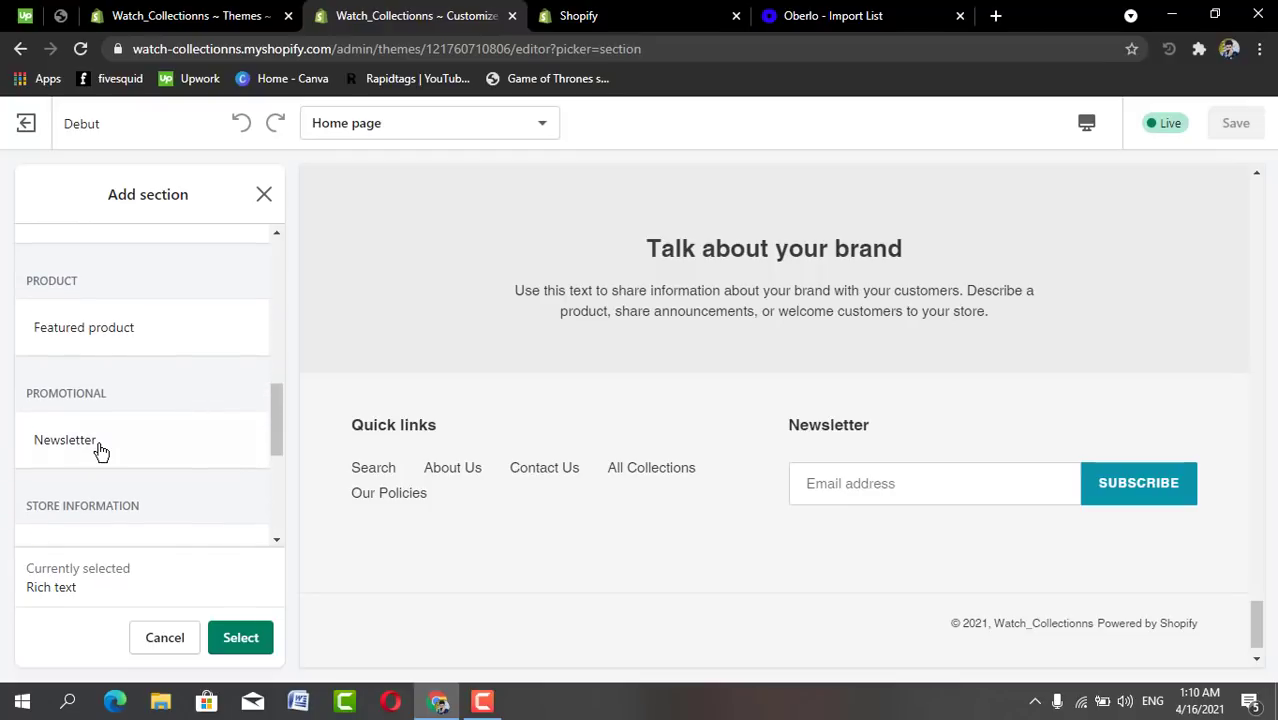
# Preview the promotional Newsletter section and add it to the home page.
pyautogui.click(99, 450)
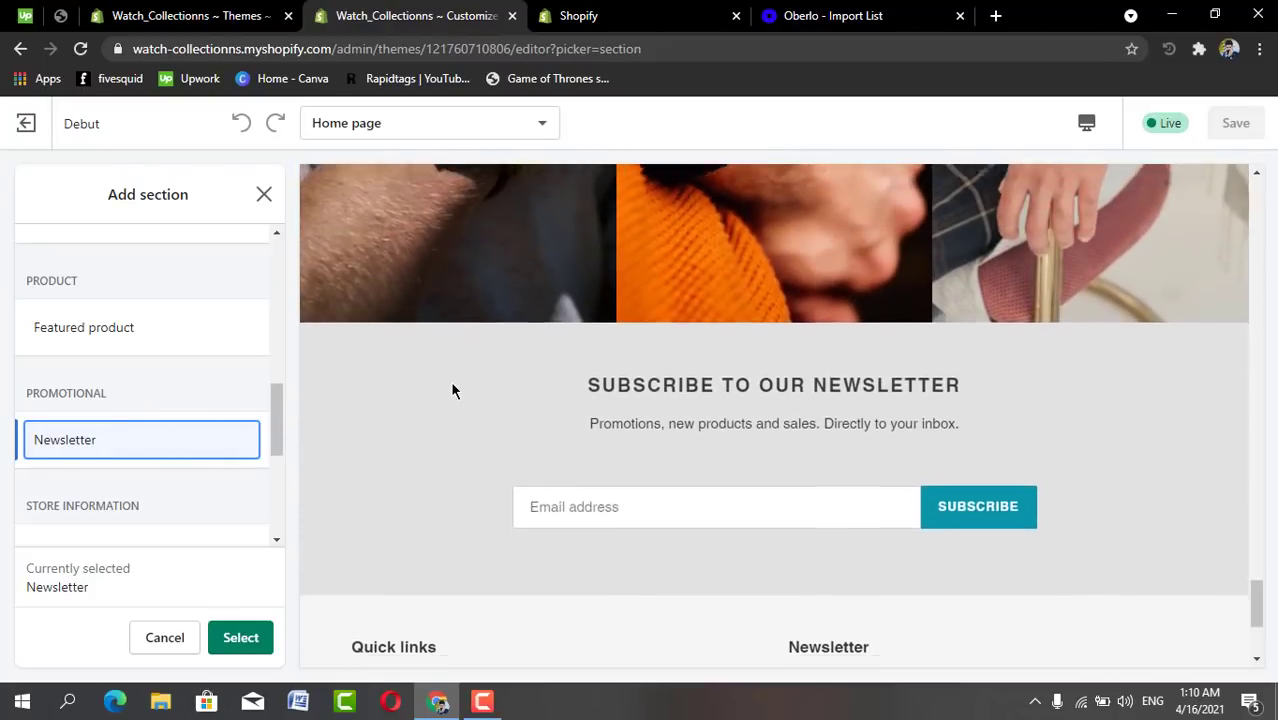
pyautogui.scroll(-2, 452, 390)
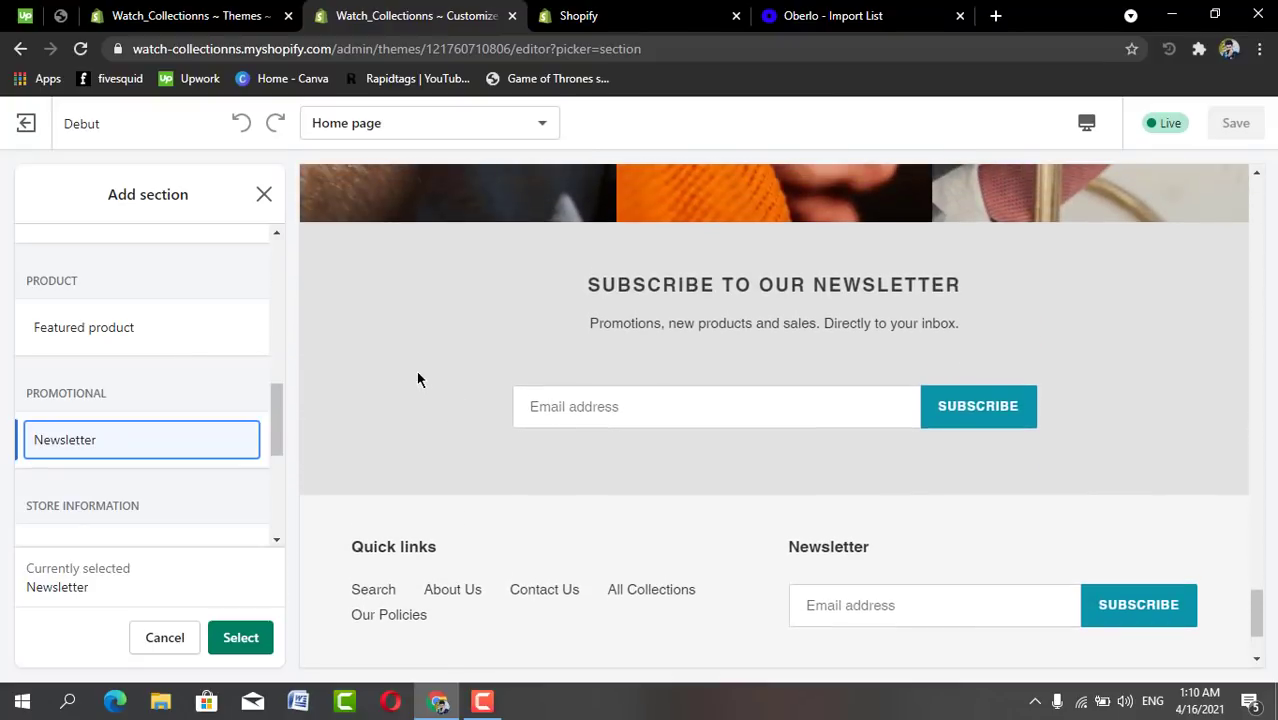
pyautogui.click(415, 377)
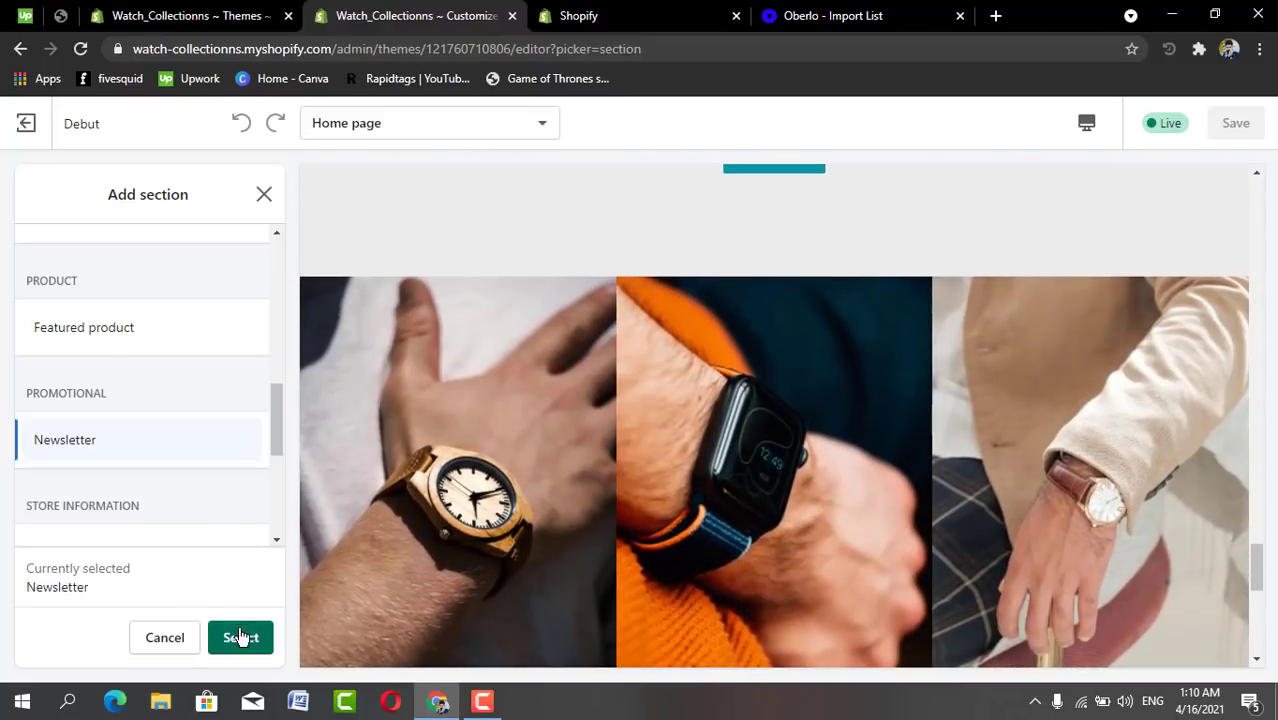
pyautogui.click(240, 637)
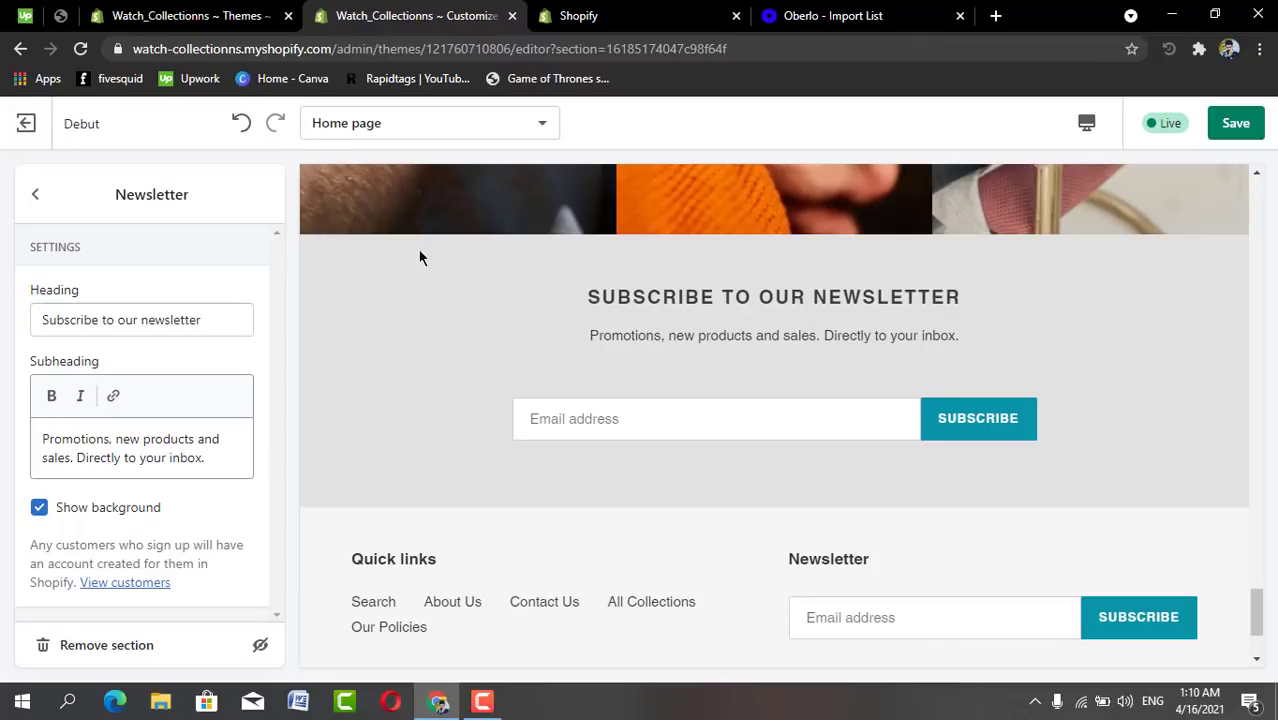
# Switch the theme editor's preview to Fullscreen.
pyautogui.click(1088, 126)
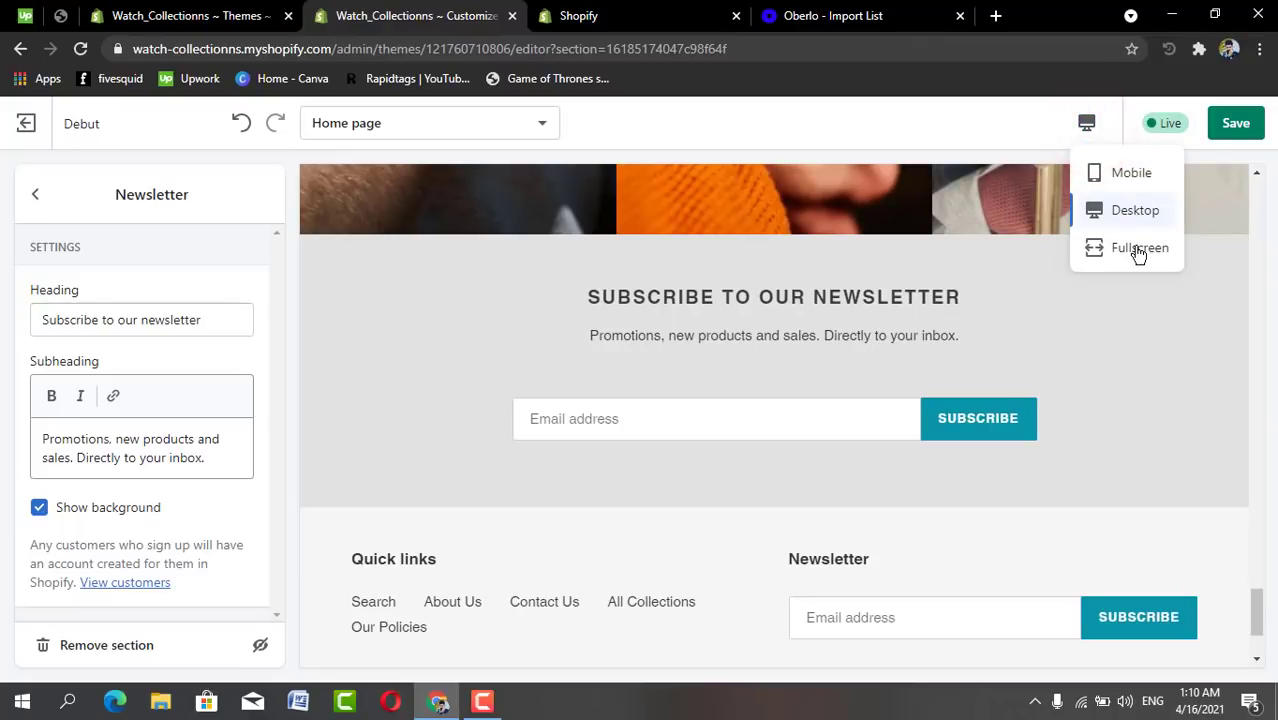
pyautogui.click(1140, 250)
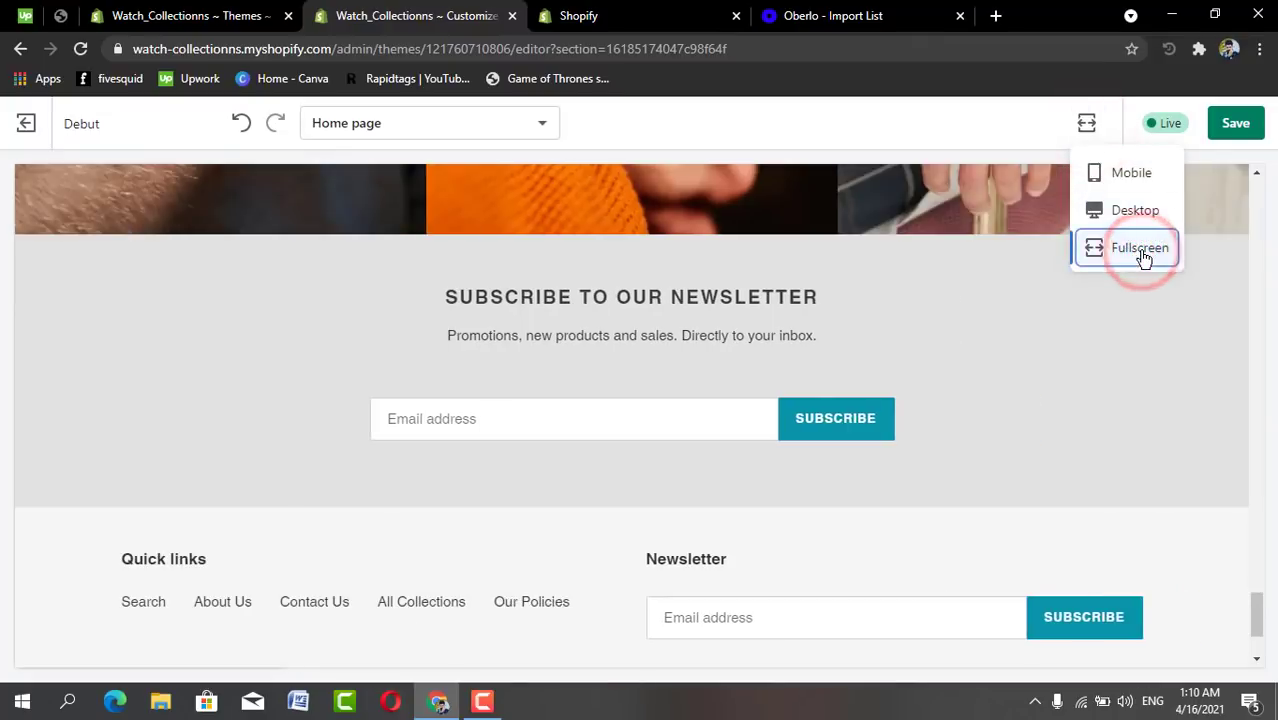
pyautogui.click(1150, 338)
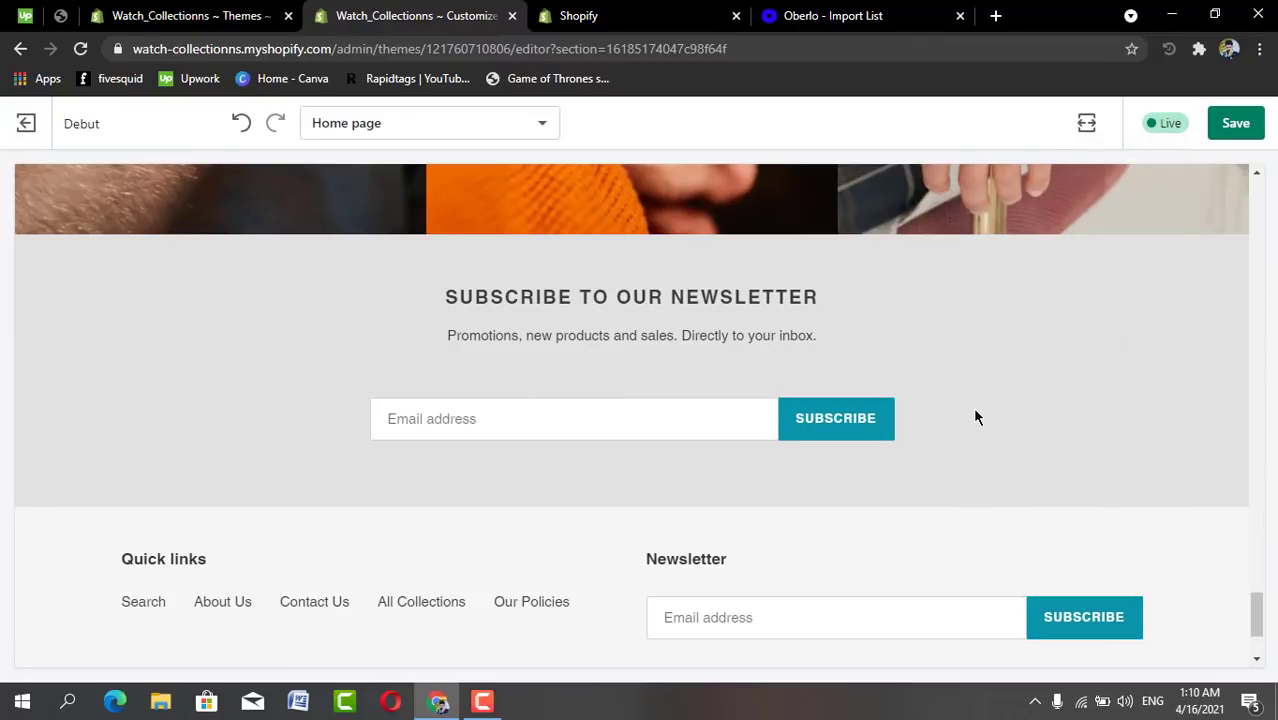
# Look through the whole home page preview, from the header and hero image through the collections to the newsletter and footer.
pyautogui.scroll(-2, 976, 419)
pyautogui.scroll(4, 976, 419)
pyautogui.scroll(15, 976, 418)
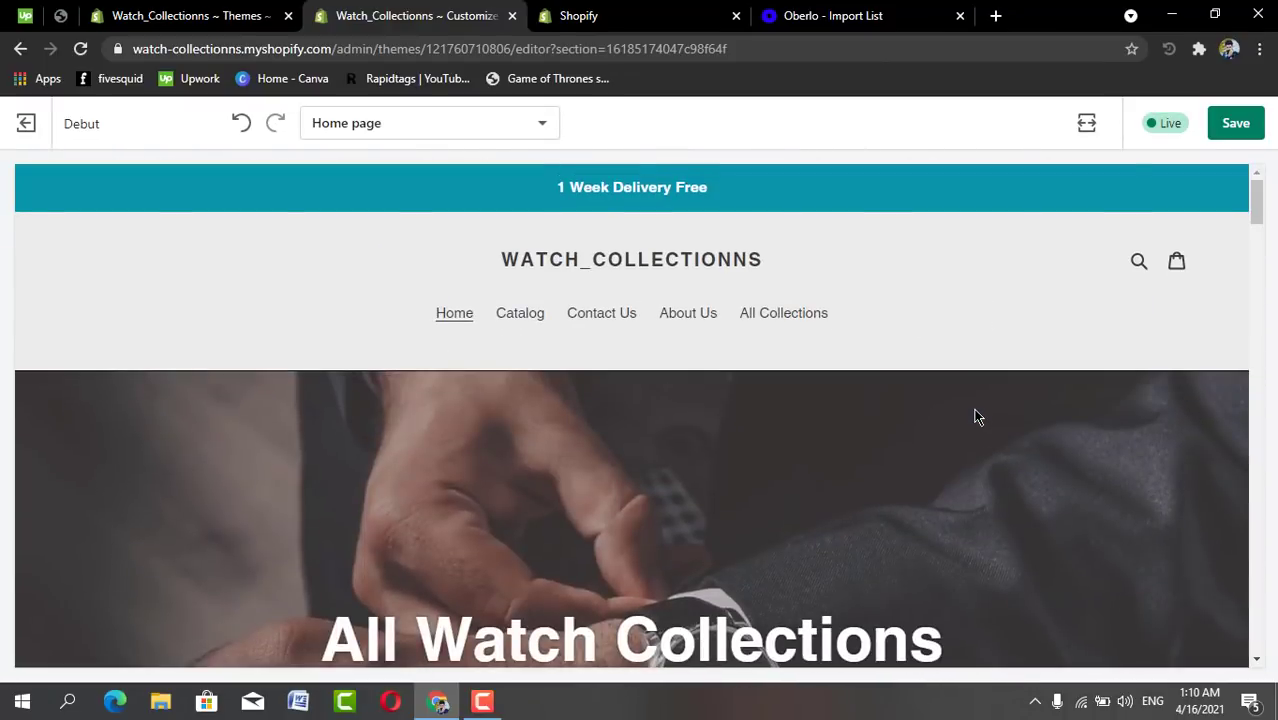
pyautogui.scroll(-2, 977, 418)
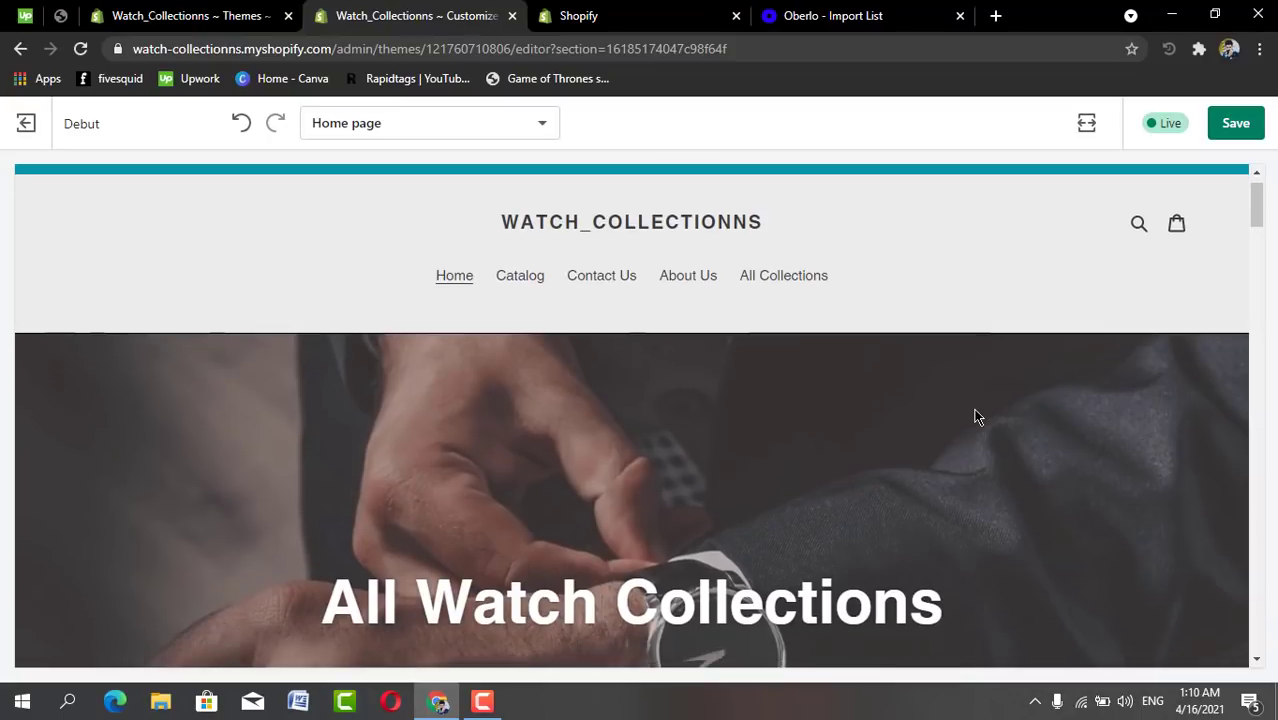
pyautogui.scroll(-1, 977, 418)
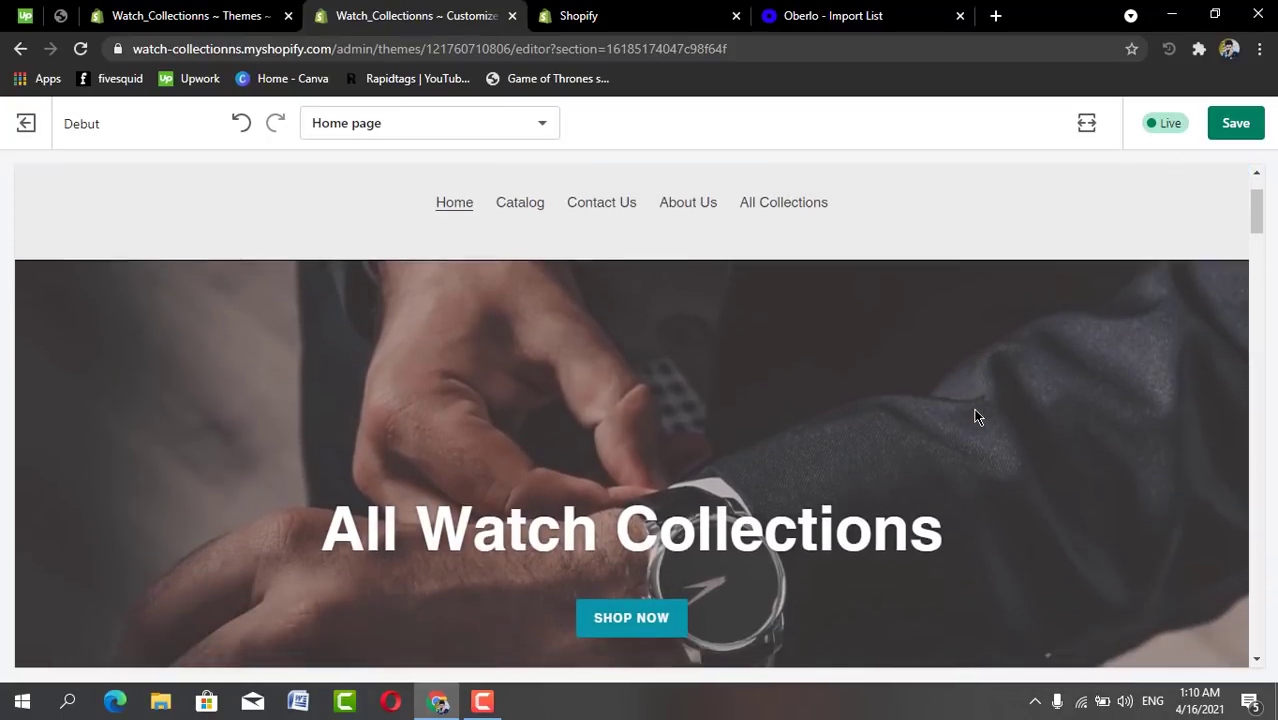
pyautogui.scroll(-7, 977, 418)
pyautogui.scroll(-4, 977, 418)
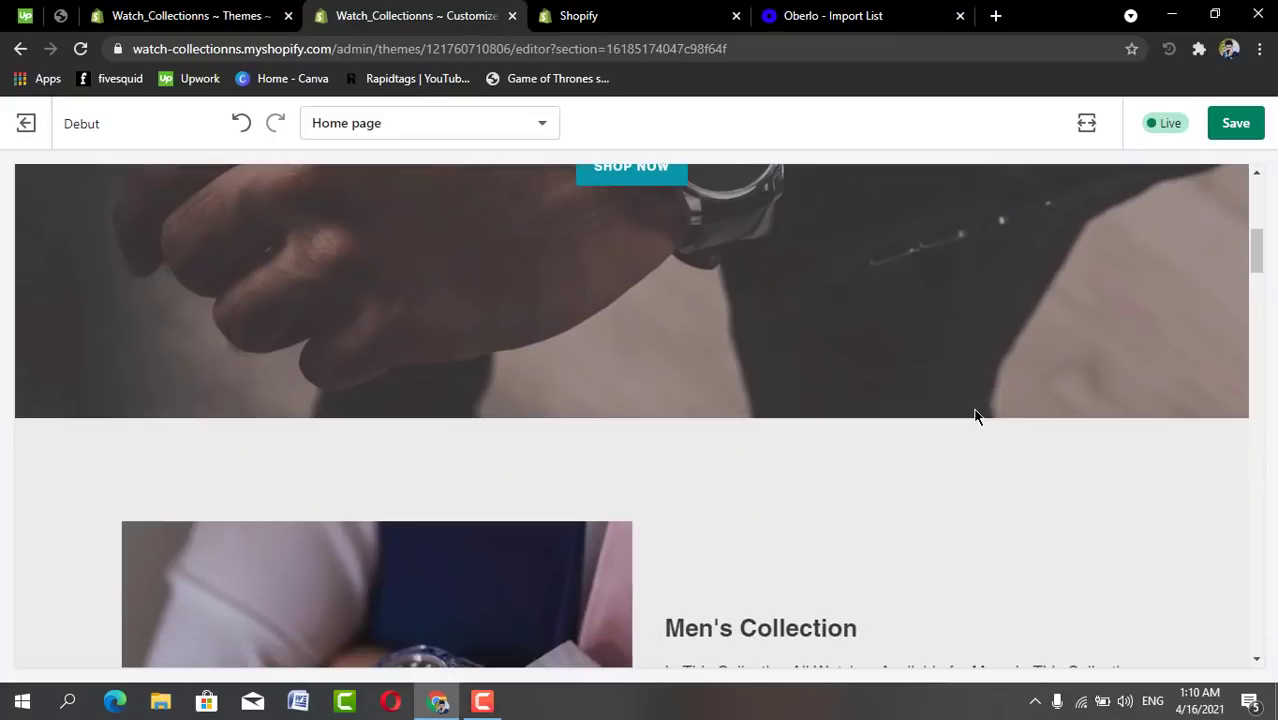
pyautogui.scroll(-1, 977, 418)
pyautogui.scroll(-2, 977, 418)
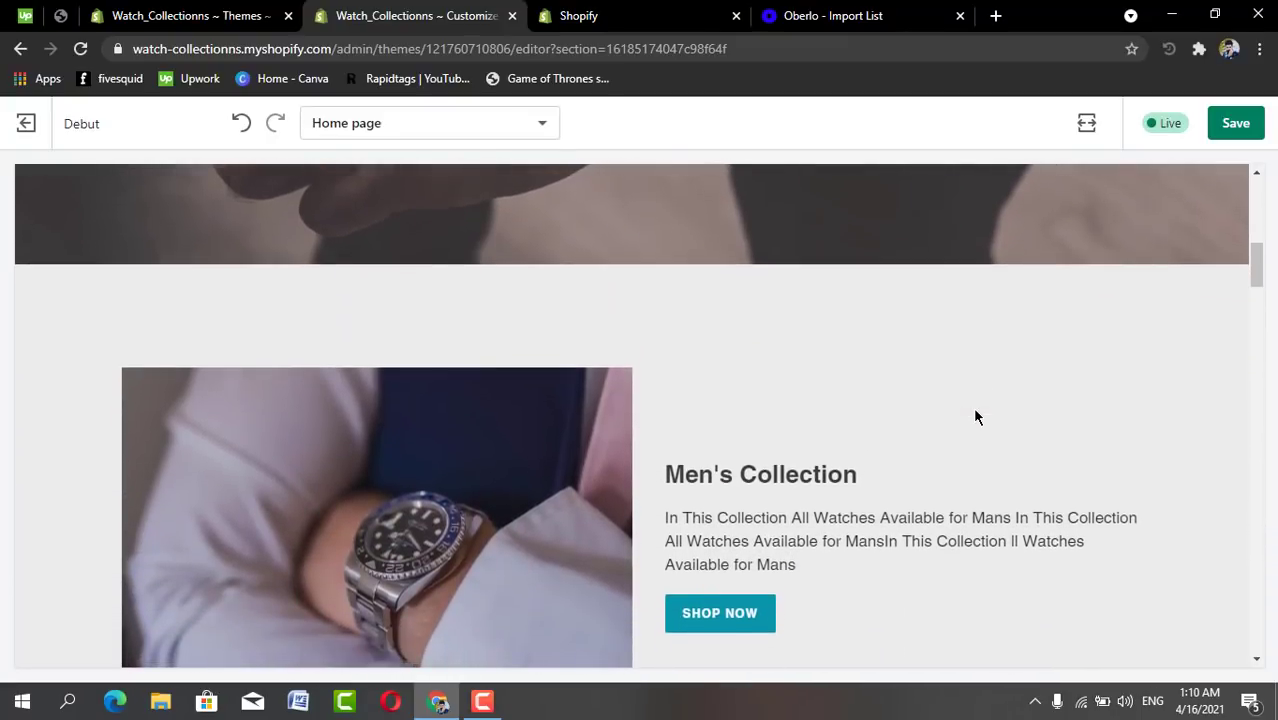
pyautogui.scroll(-2, 977, 418)
pyautogui.scroll(-4, 977, 418)
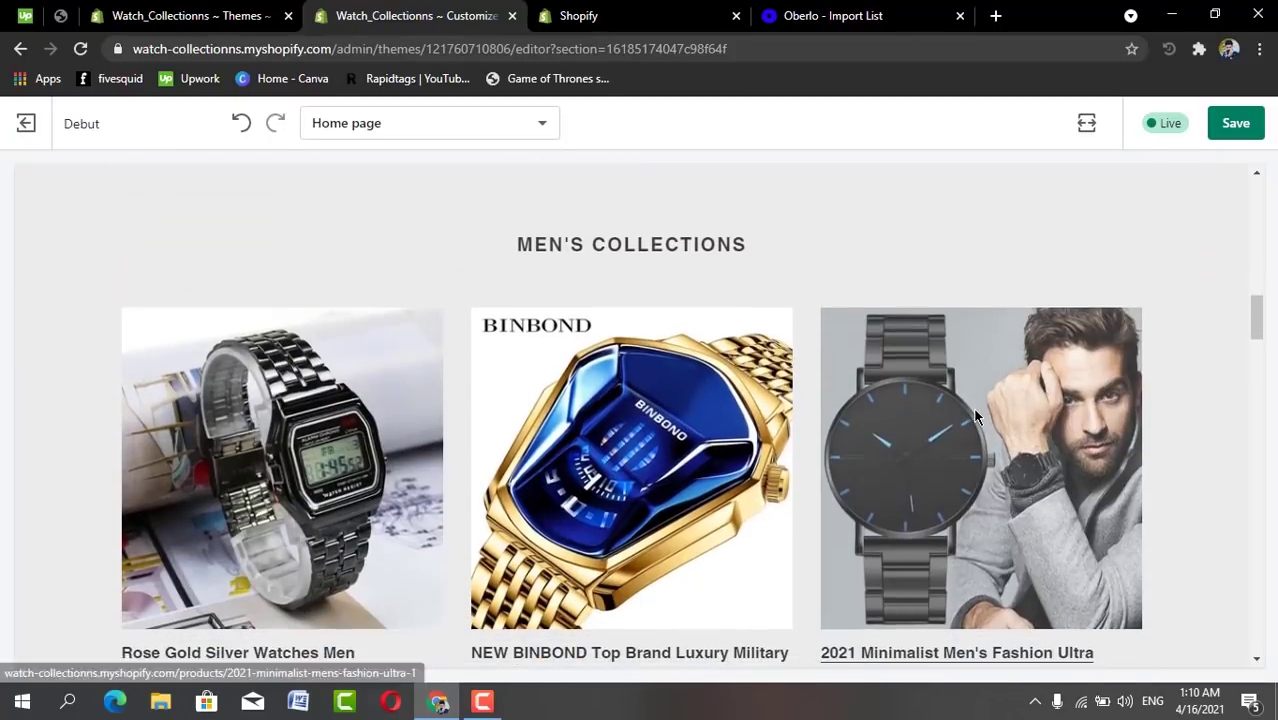
pyautogui.scroll(-7, 977, 418)
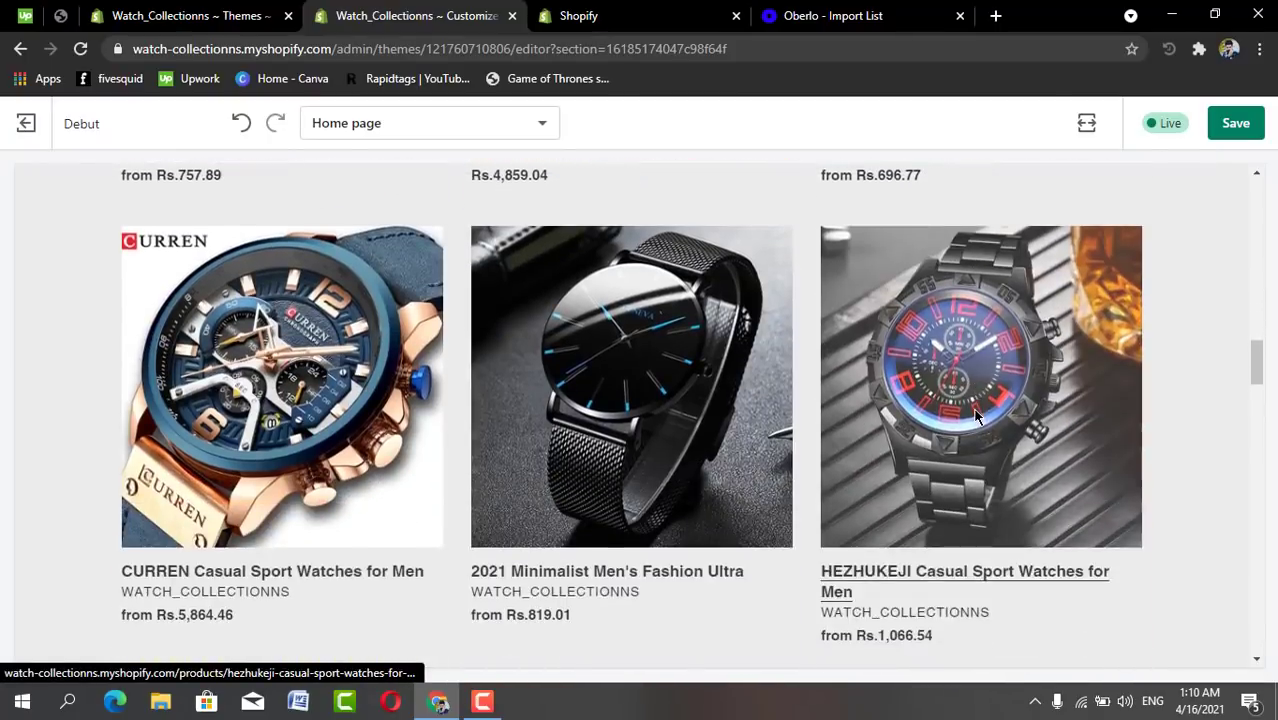
pyautogui.scroll(-1, 977, 418)
pyautogui.scroll(-8, 977, 418)
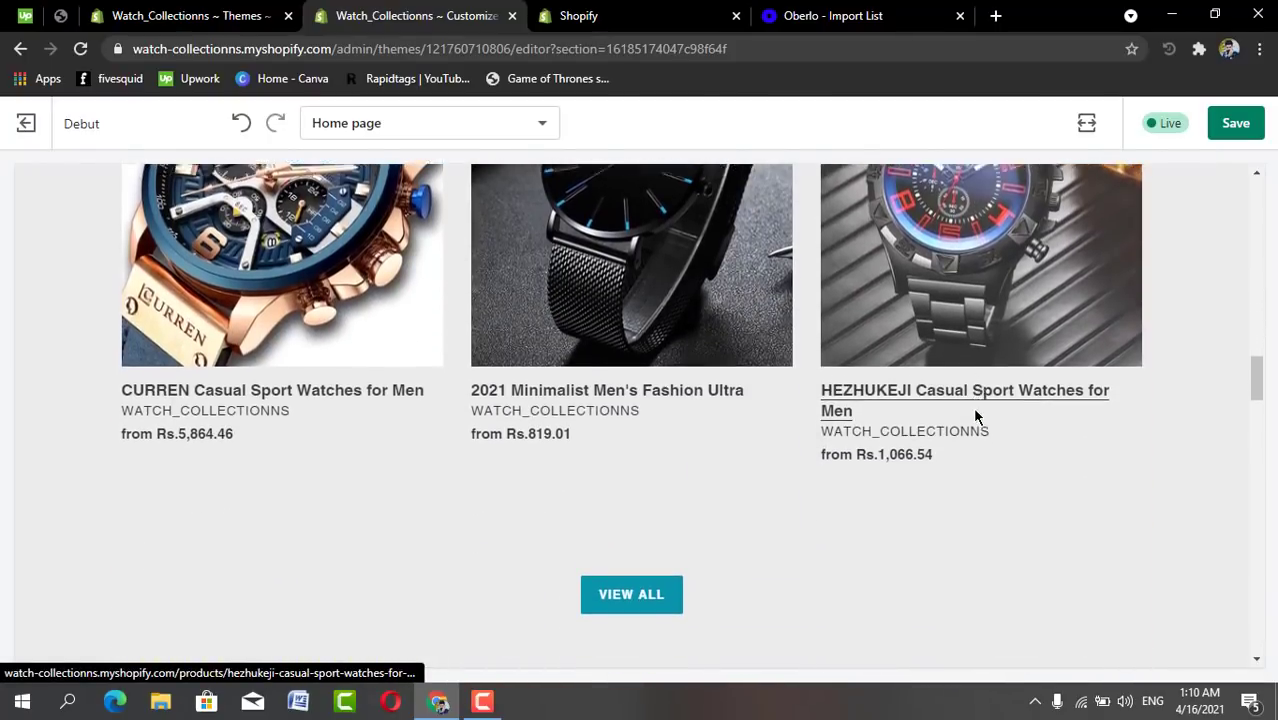
pyautogui.scroll(-10, 977, 418)
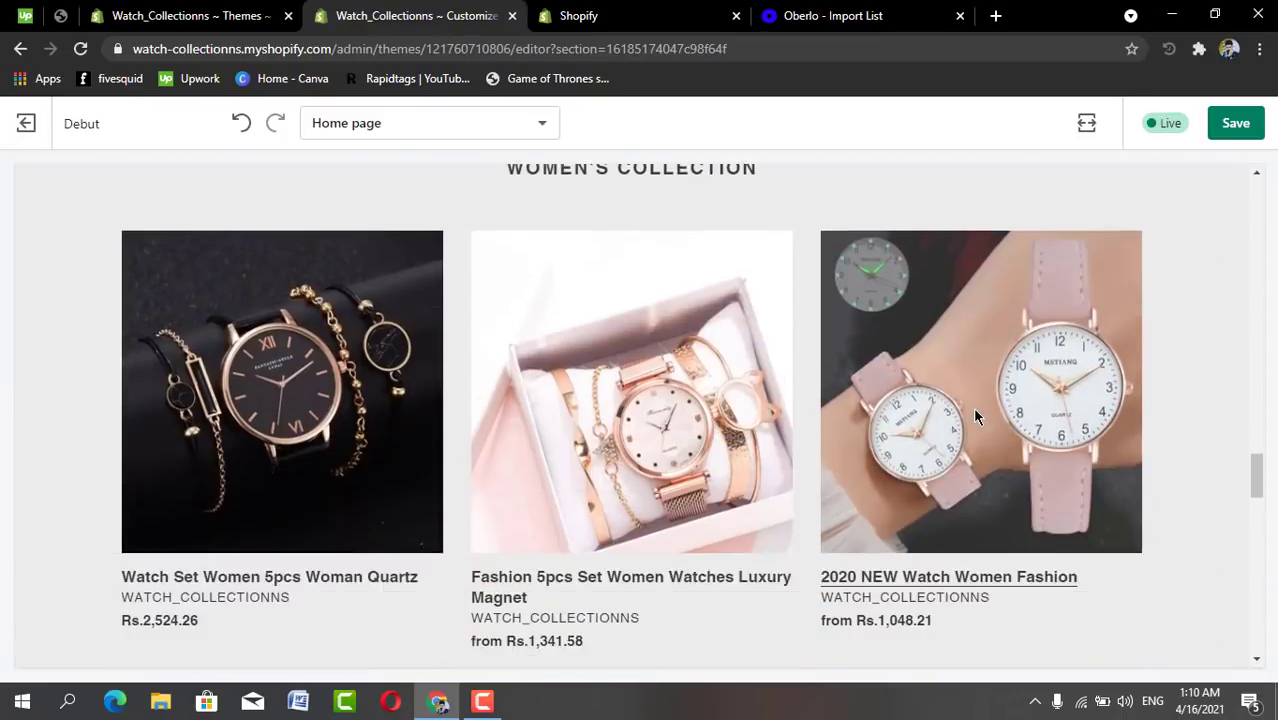
pyautogui.scroll(-10, 977, 418)
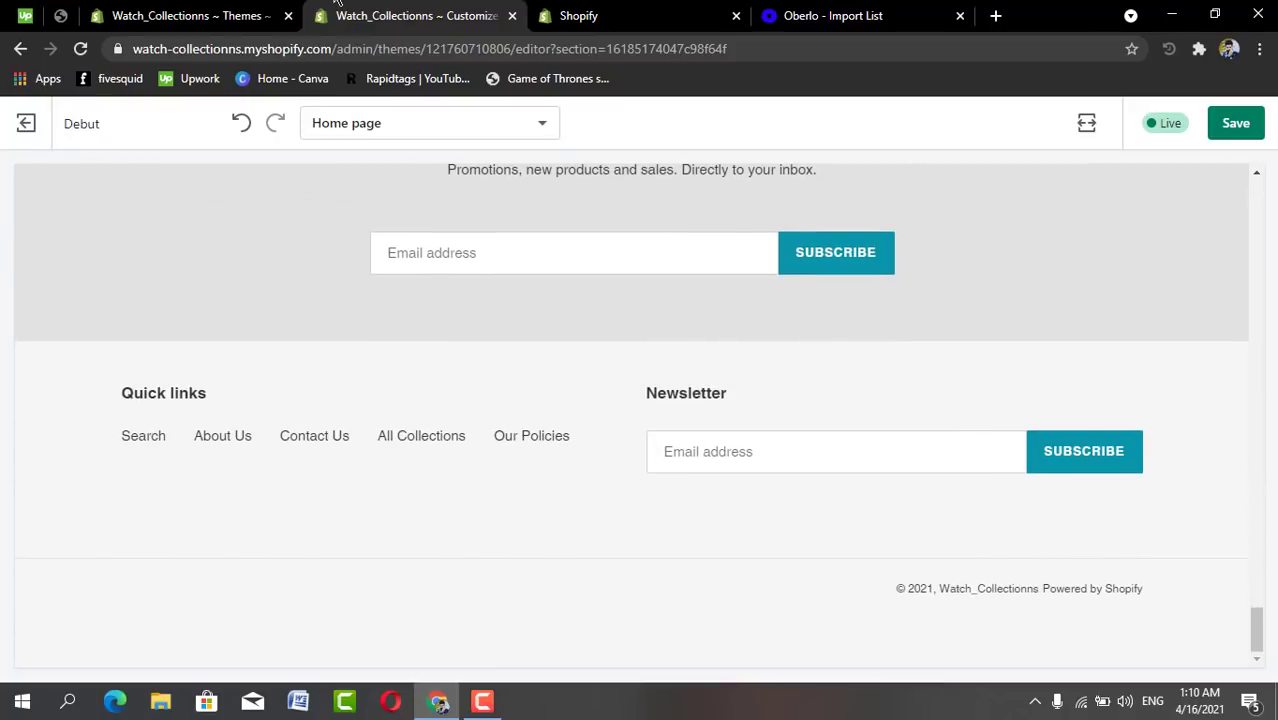
# Go to the store admin's Themes page and open the online store in a new browser tab.
pyautogui.click(187, 7)
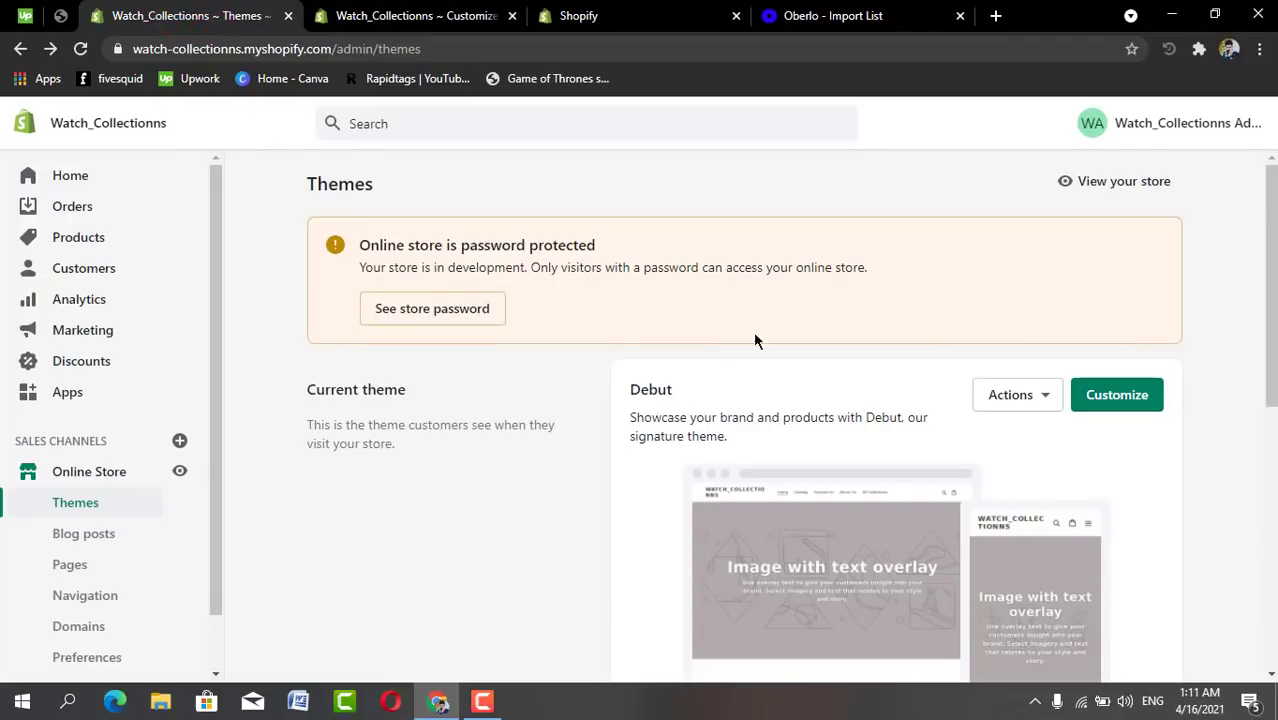
pyautogui.click(185, 475)
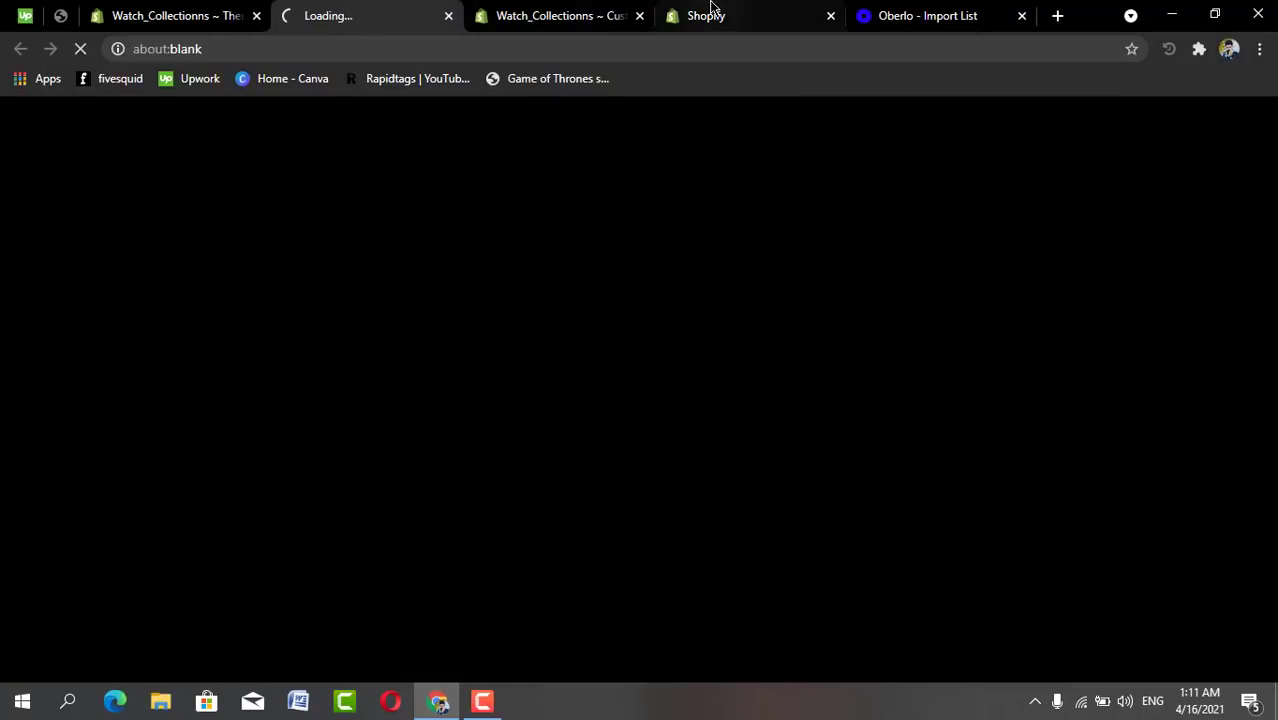
# Return to the theme editor, cancel closing it without saving, and save the home page changes.
pyautogui.click(637, 27)
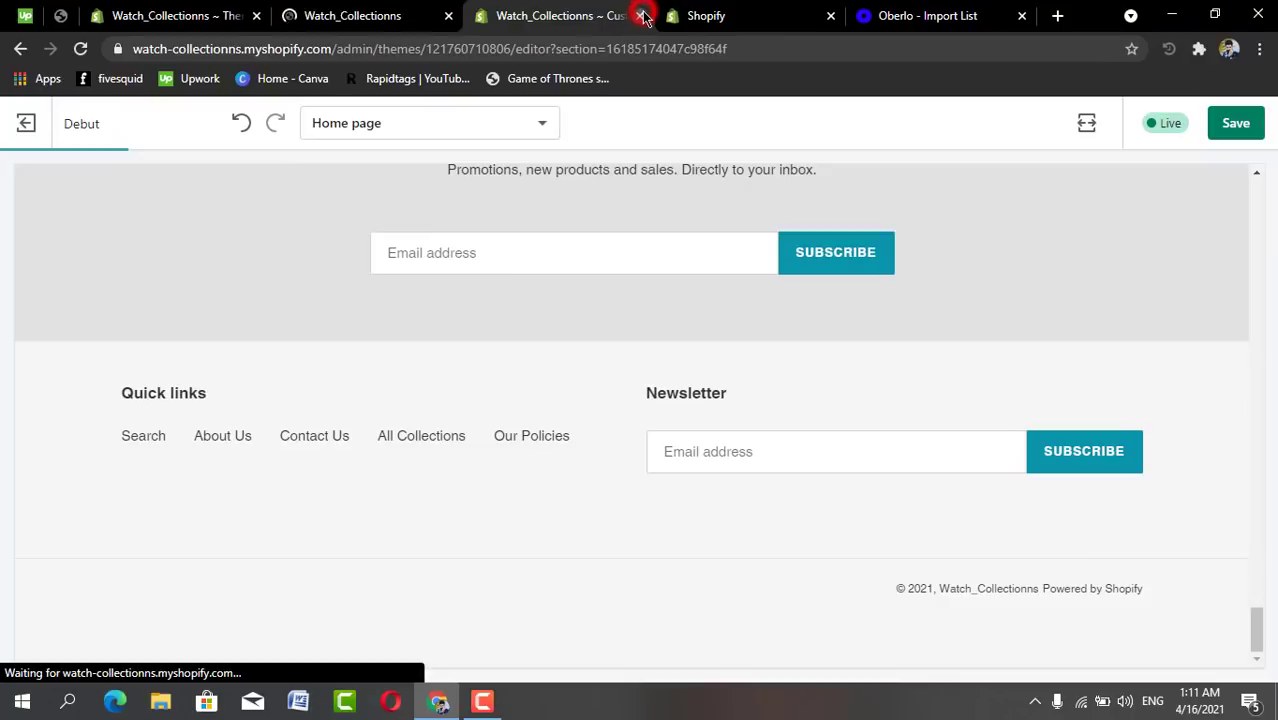
pyautogui.click(640, 17)
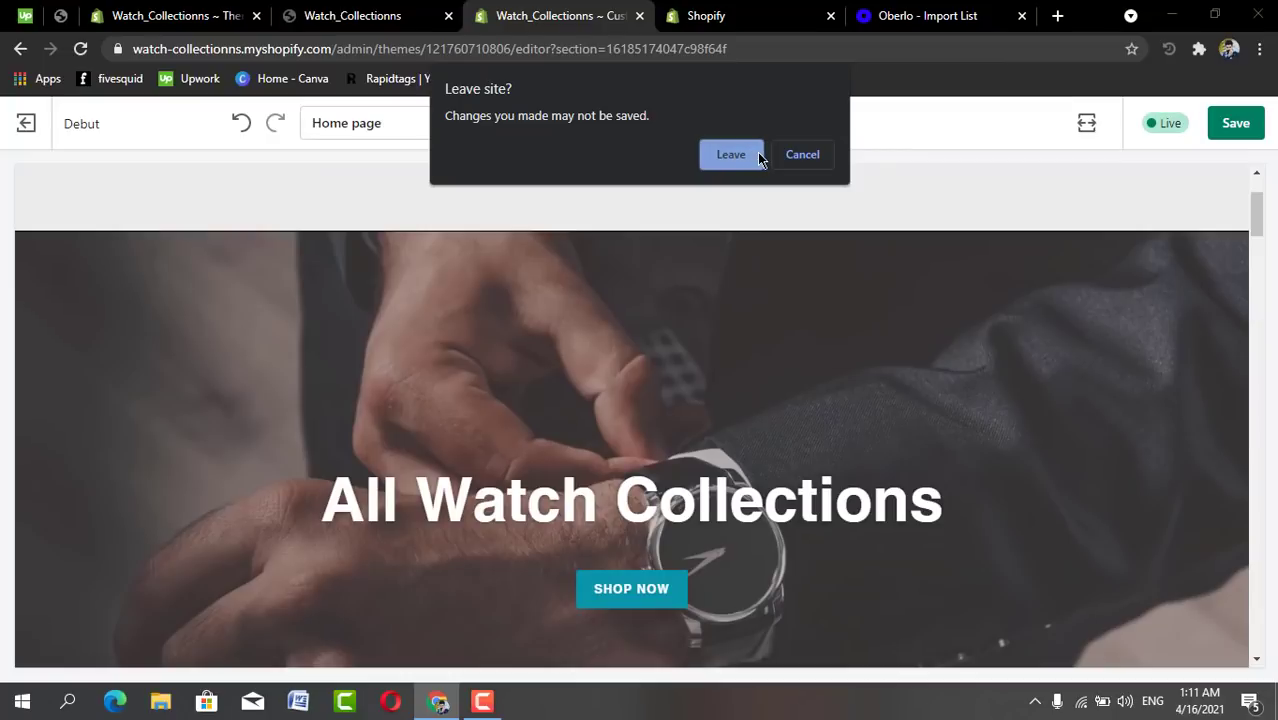
pyautogui.click(800, 154)
pyautogui.click(1232, 123)
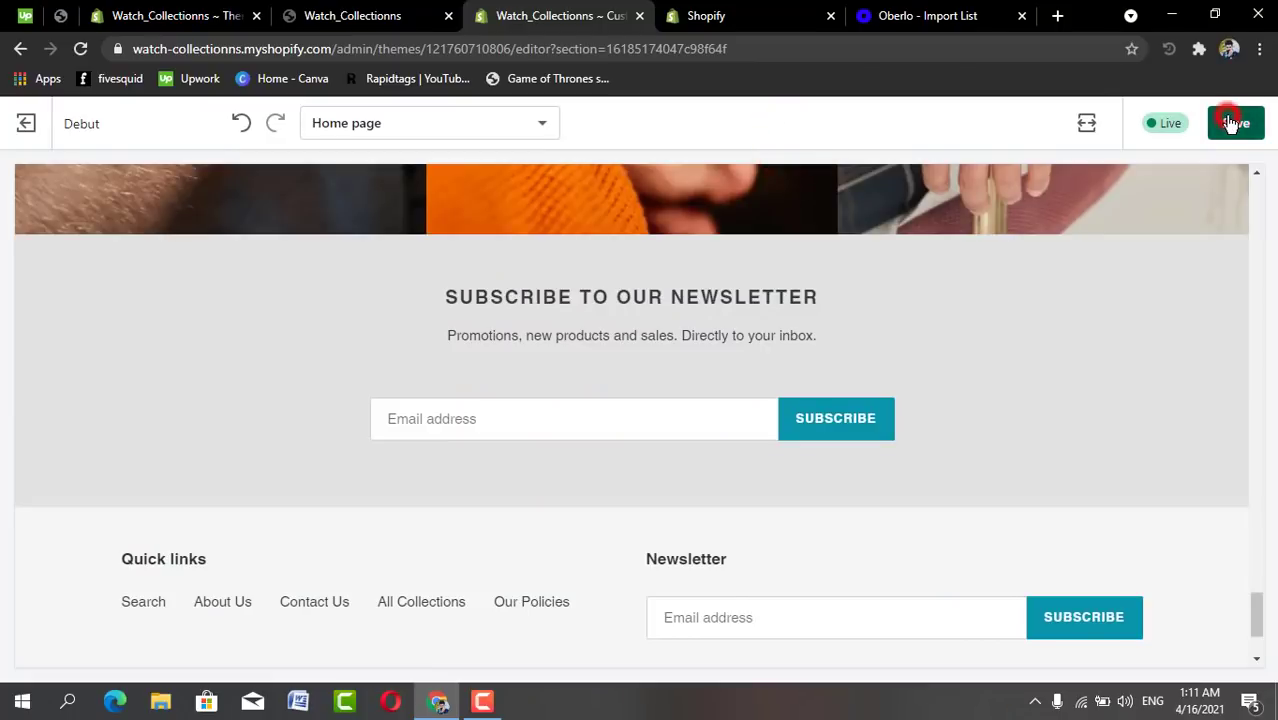